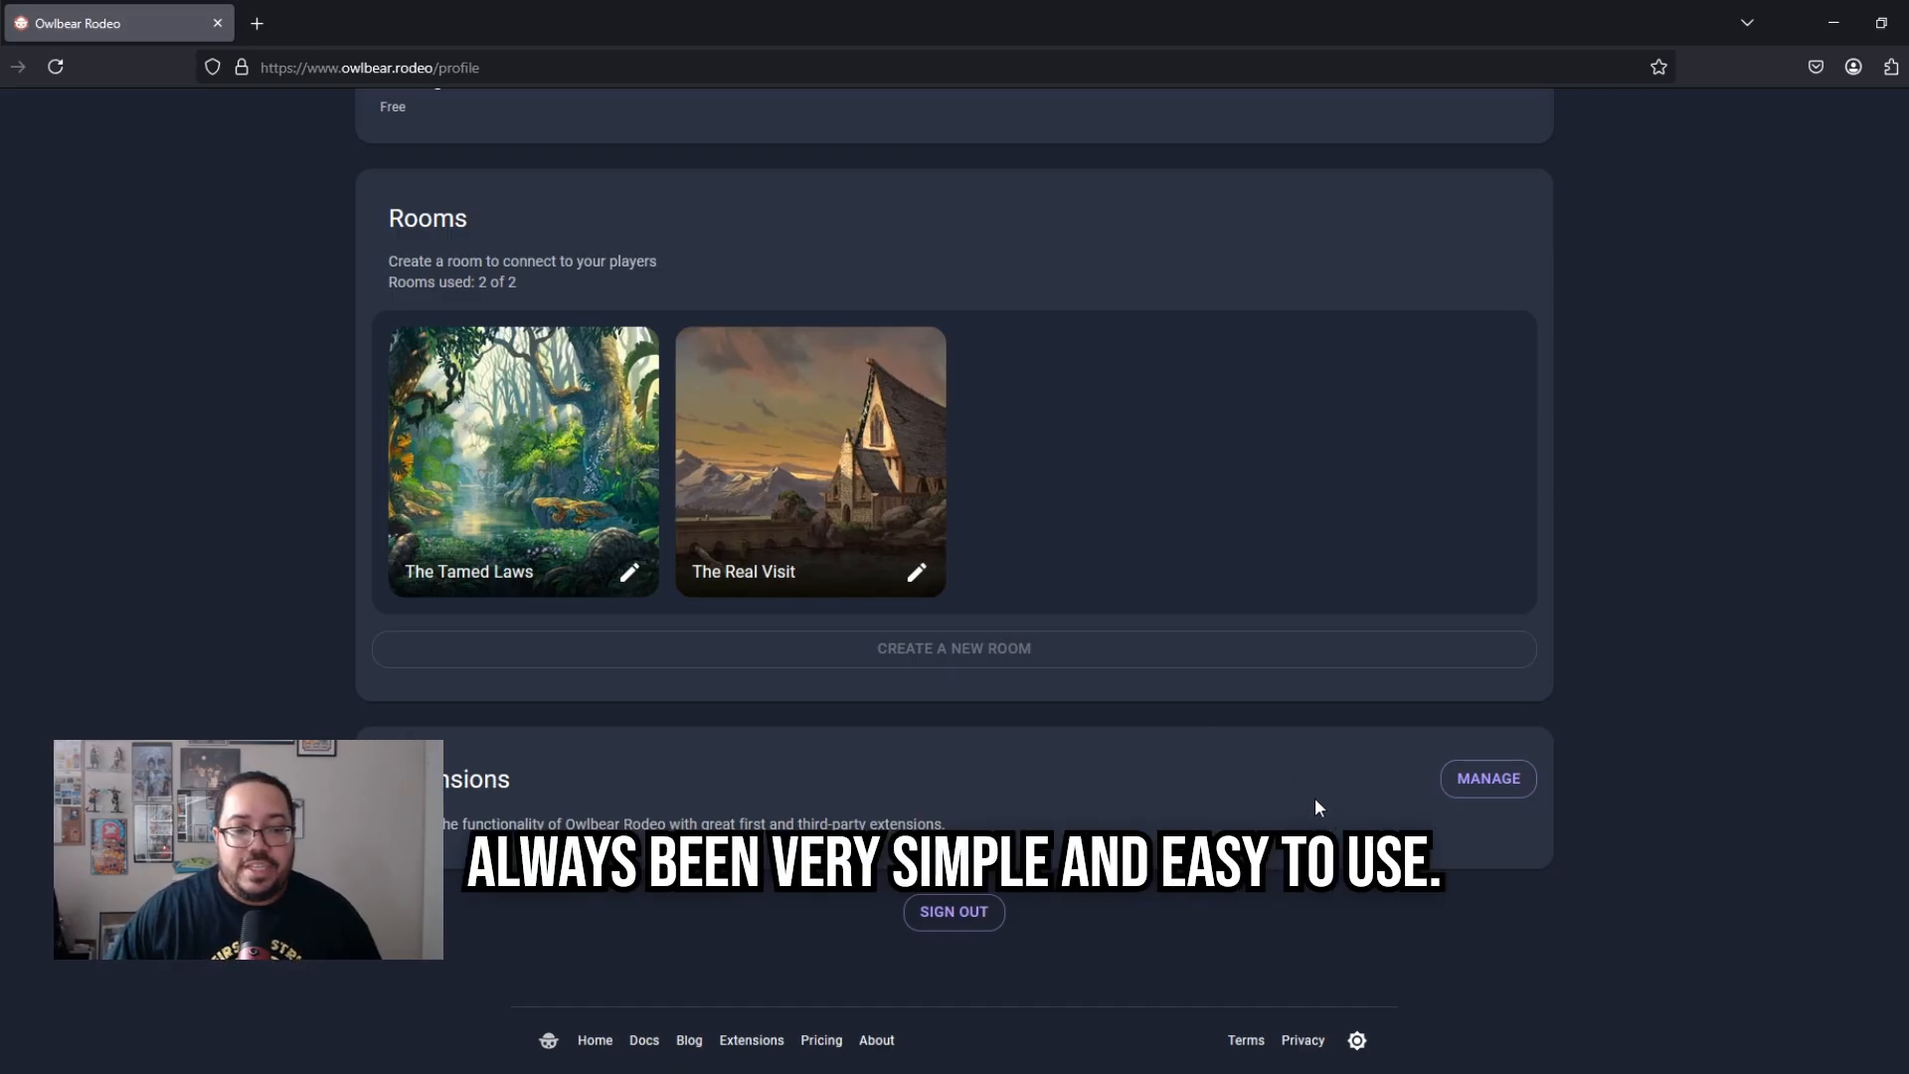
Open the extension manager, look through the full list of available store extensions, and close it
{"action": "left_click", "coordinate": [1482, 795]}
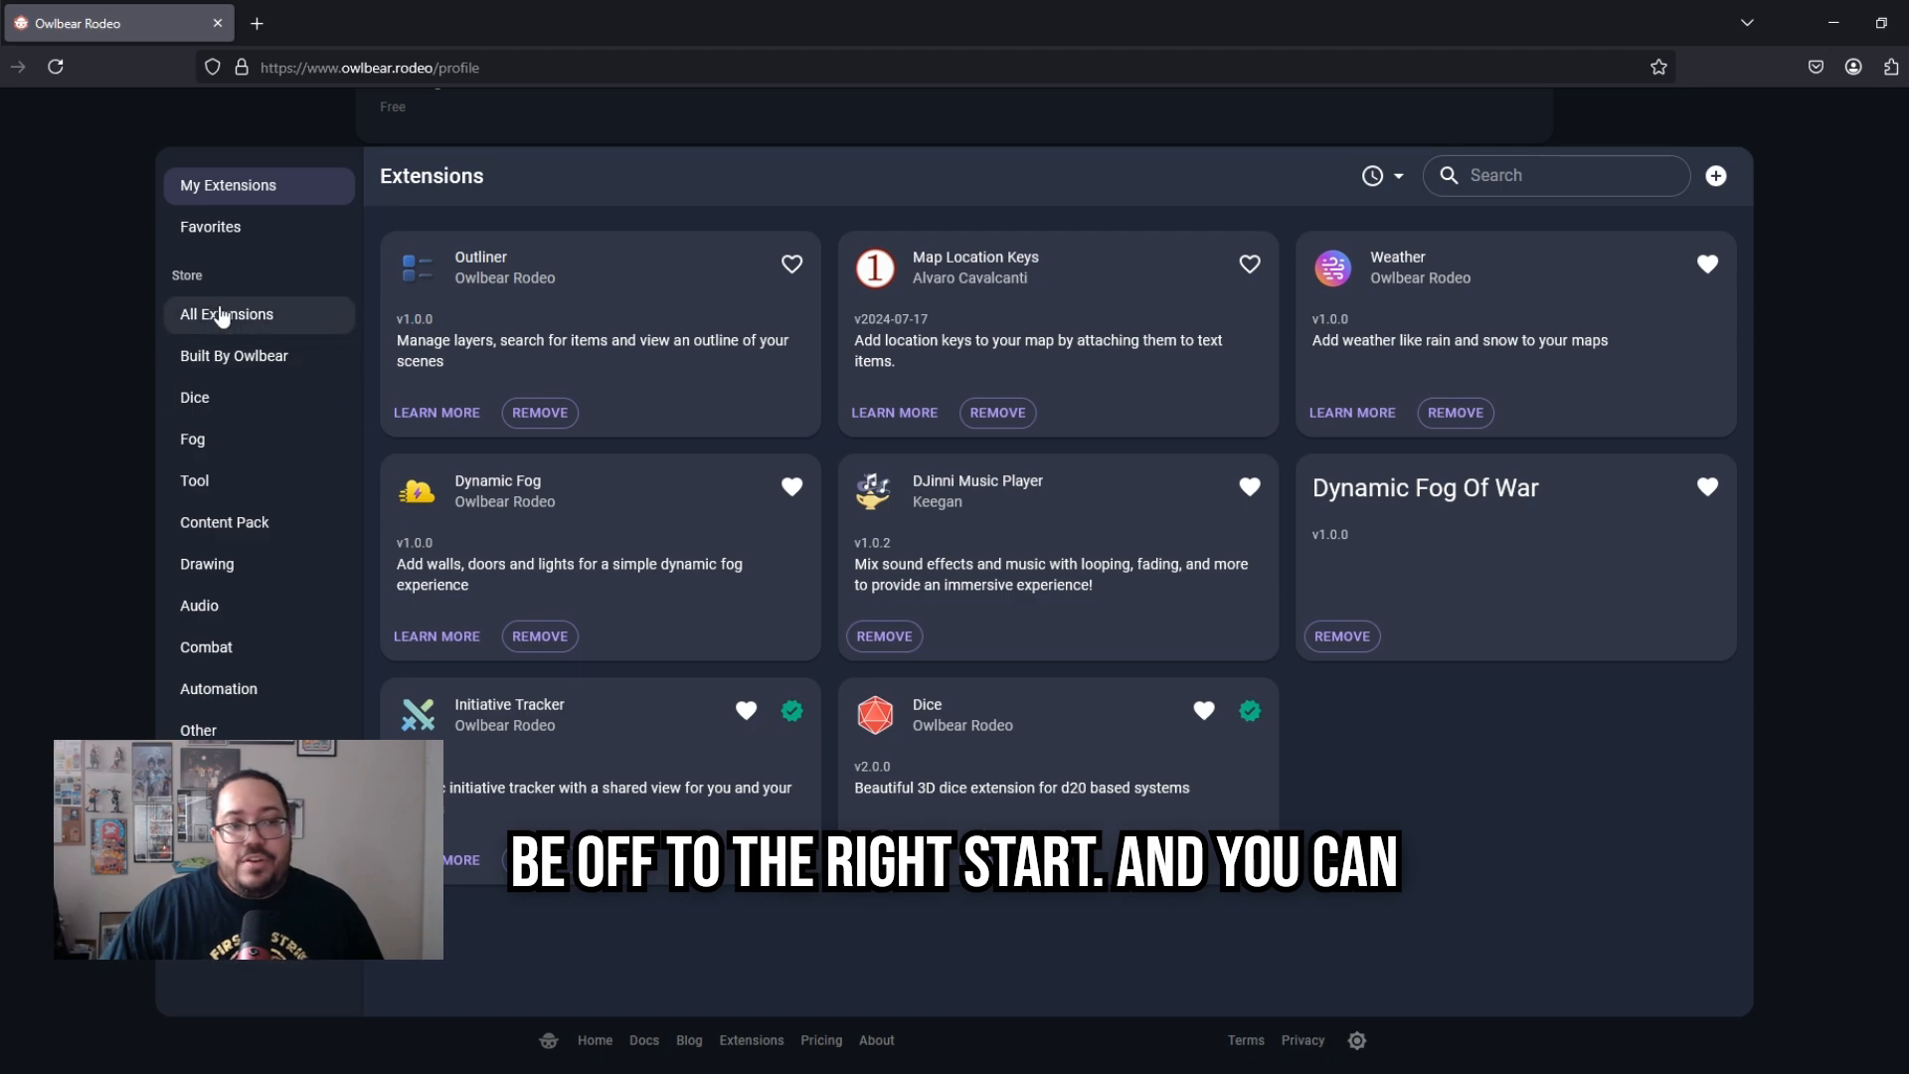
{"action": "left_click", "coordinate": [255, 314]}
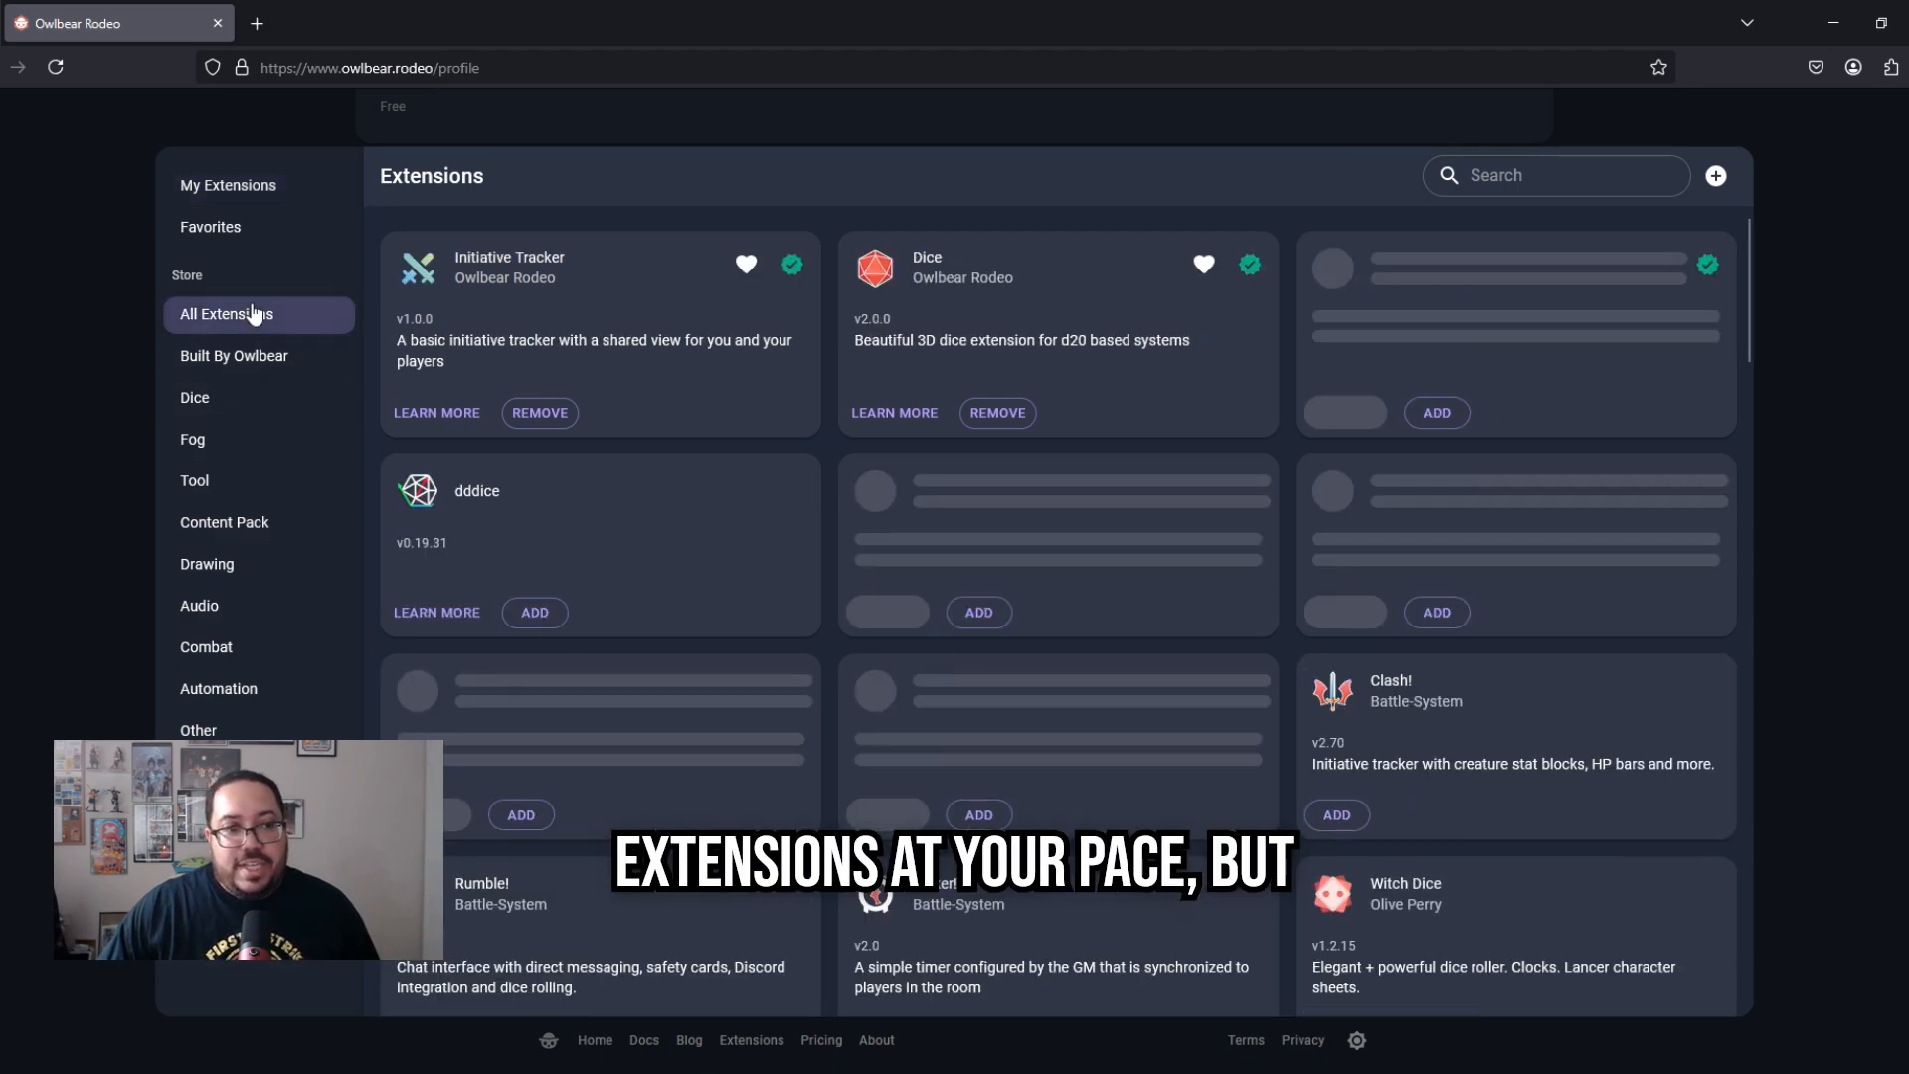
{"action": "scroll", "coordinate": [1076, 373], "scroll_direction": "down", "scroll_amount": 1}
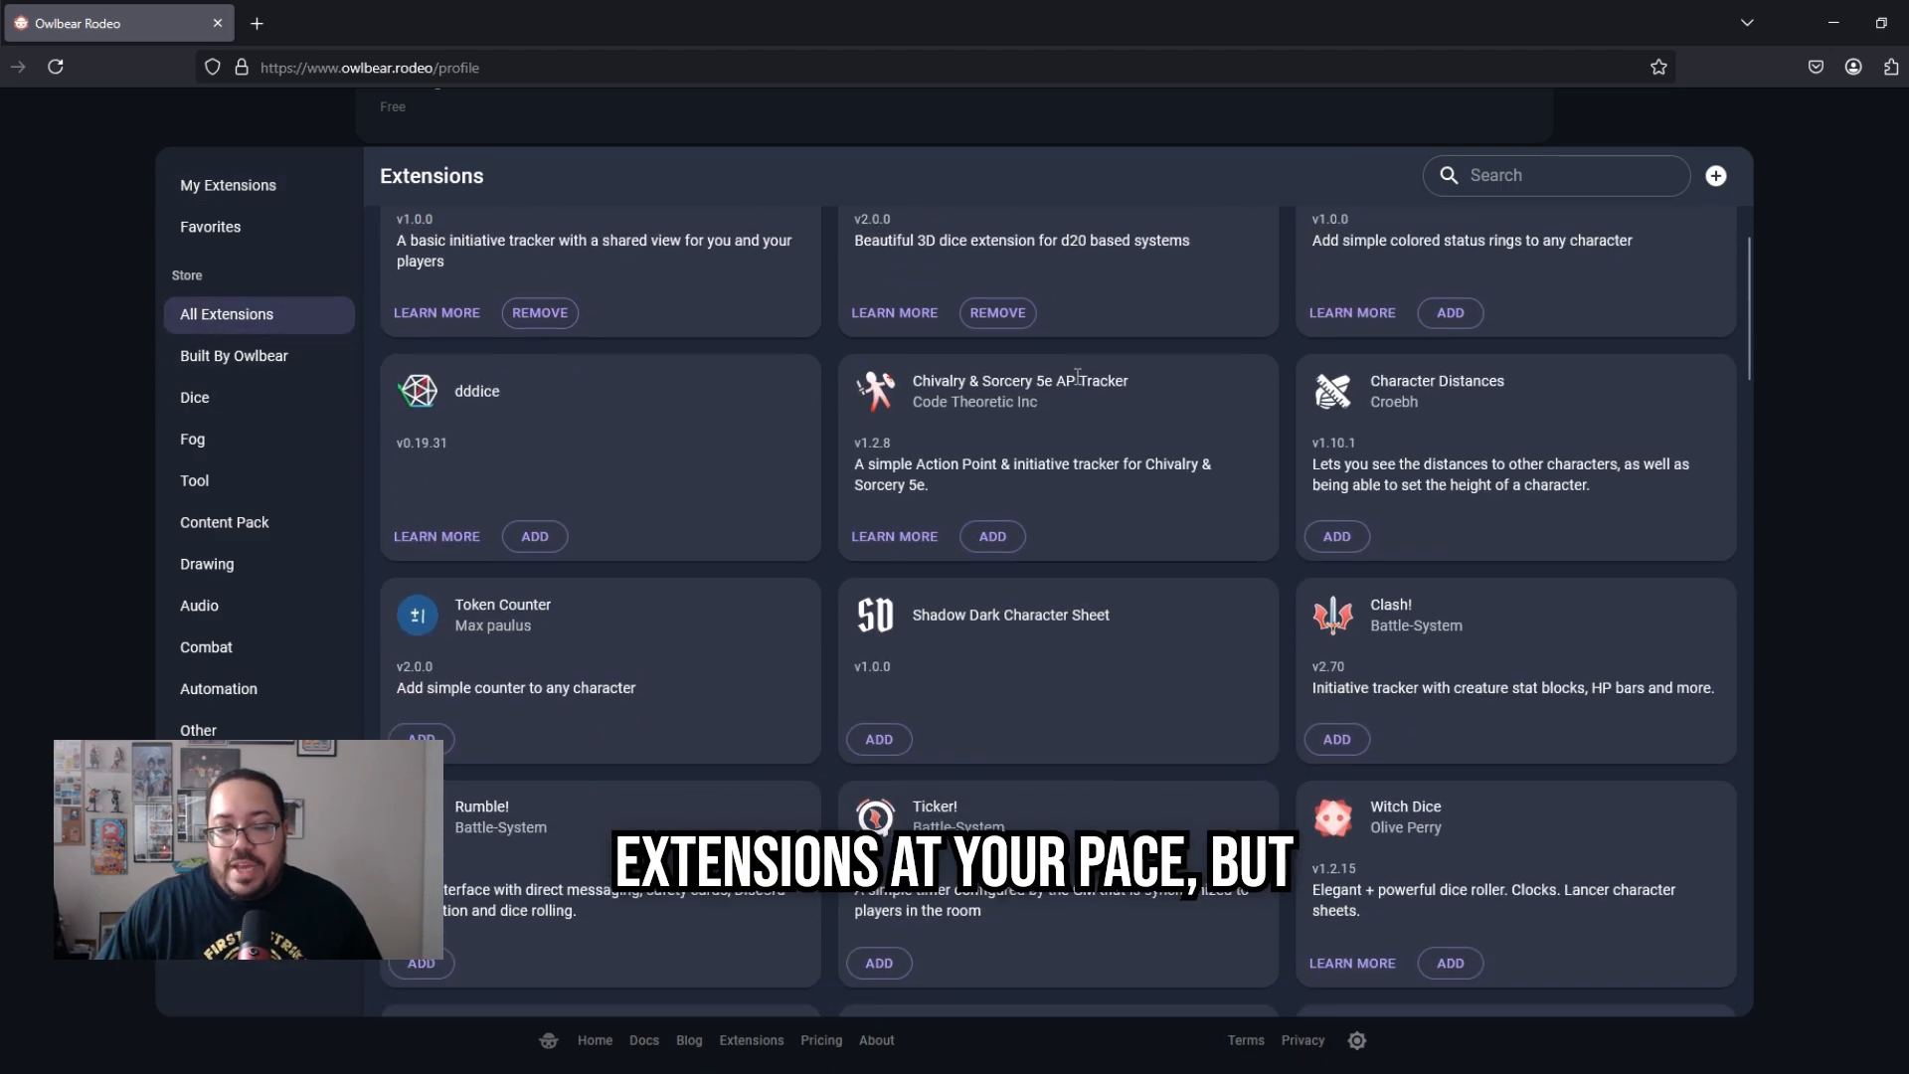
{"action": "scroll", "coordinate": [1076, 384], "scroll_direction": "down", "scroll_amount": 1}
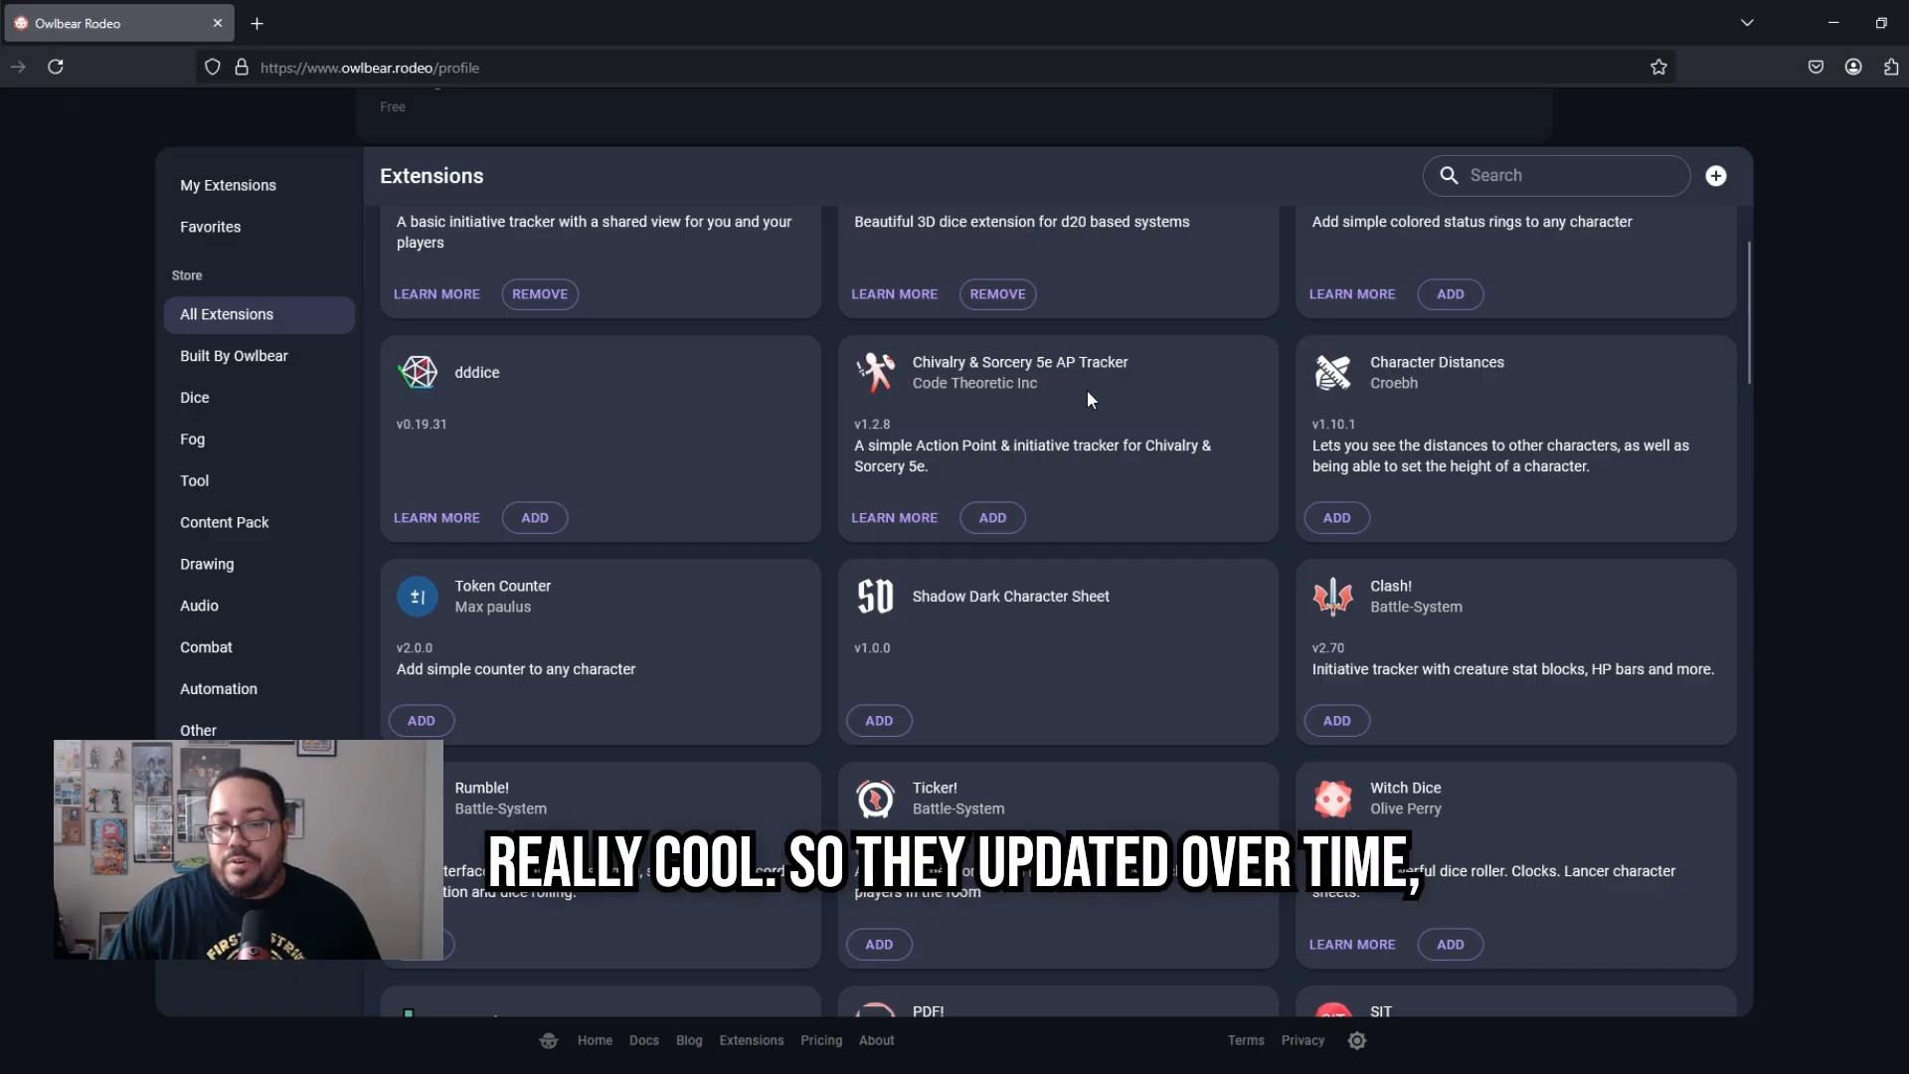
{"action": "scroll", "coordinate": [1088, 389], "scroll_direction": "down", "scroll_amount": 2}
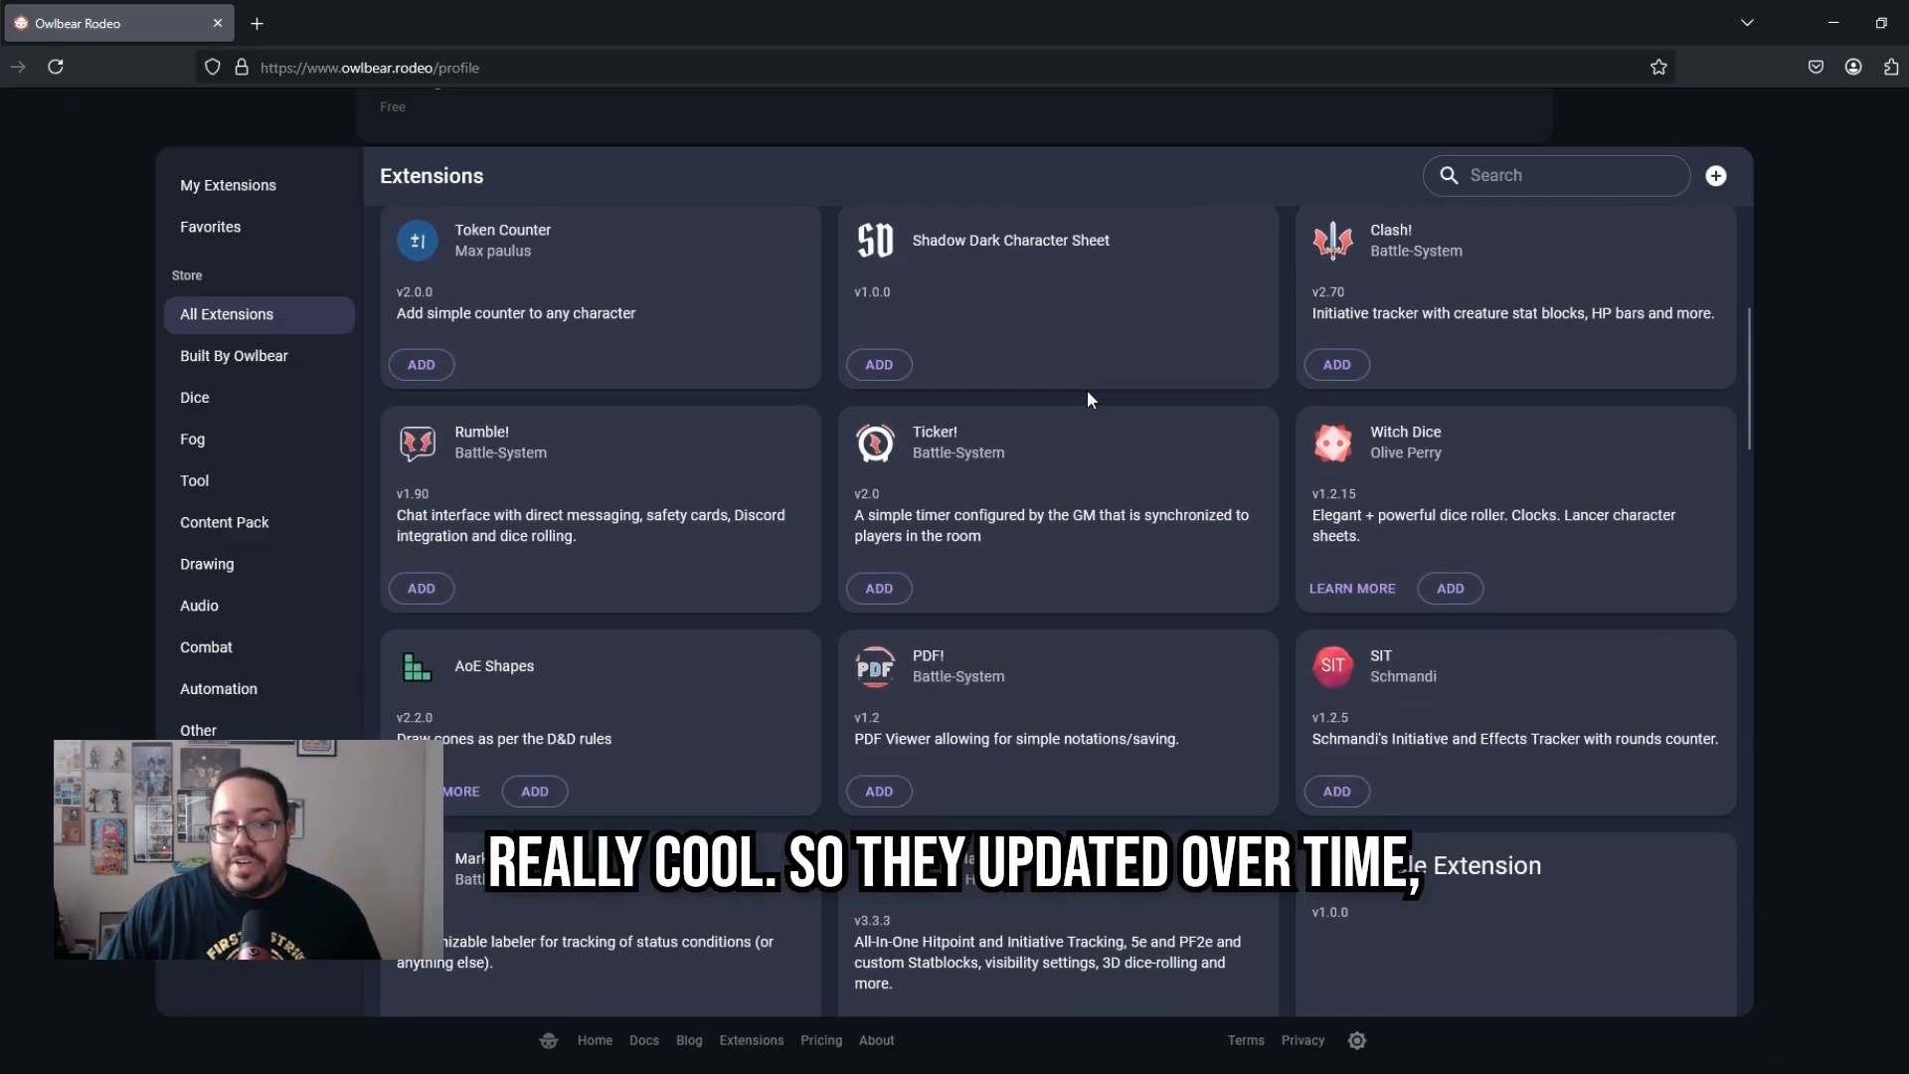
{"action": "scroll", "coordinate": [1088, 400], "scroll_direction": "down", "scroll_amount": 3}
{"action": "scroll", "coordinate": [1088, 400], "scroll_direction": "down", "scroll_amount": 3}
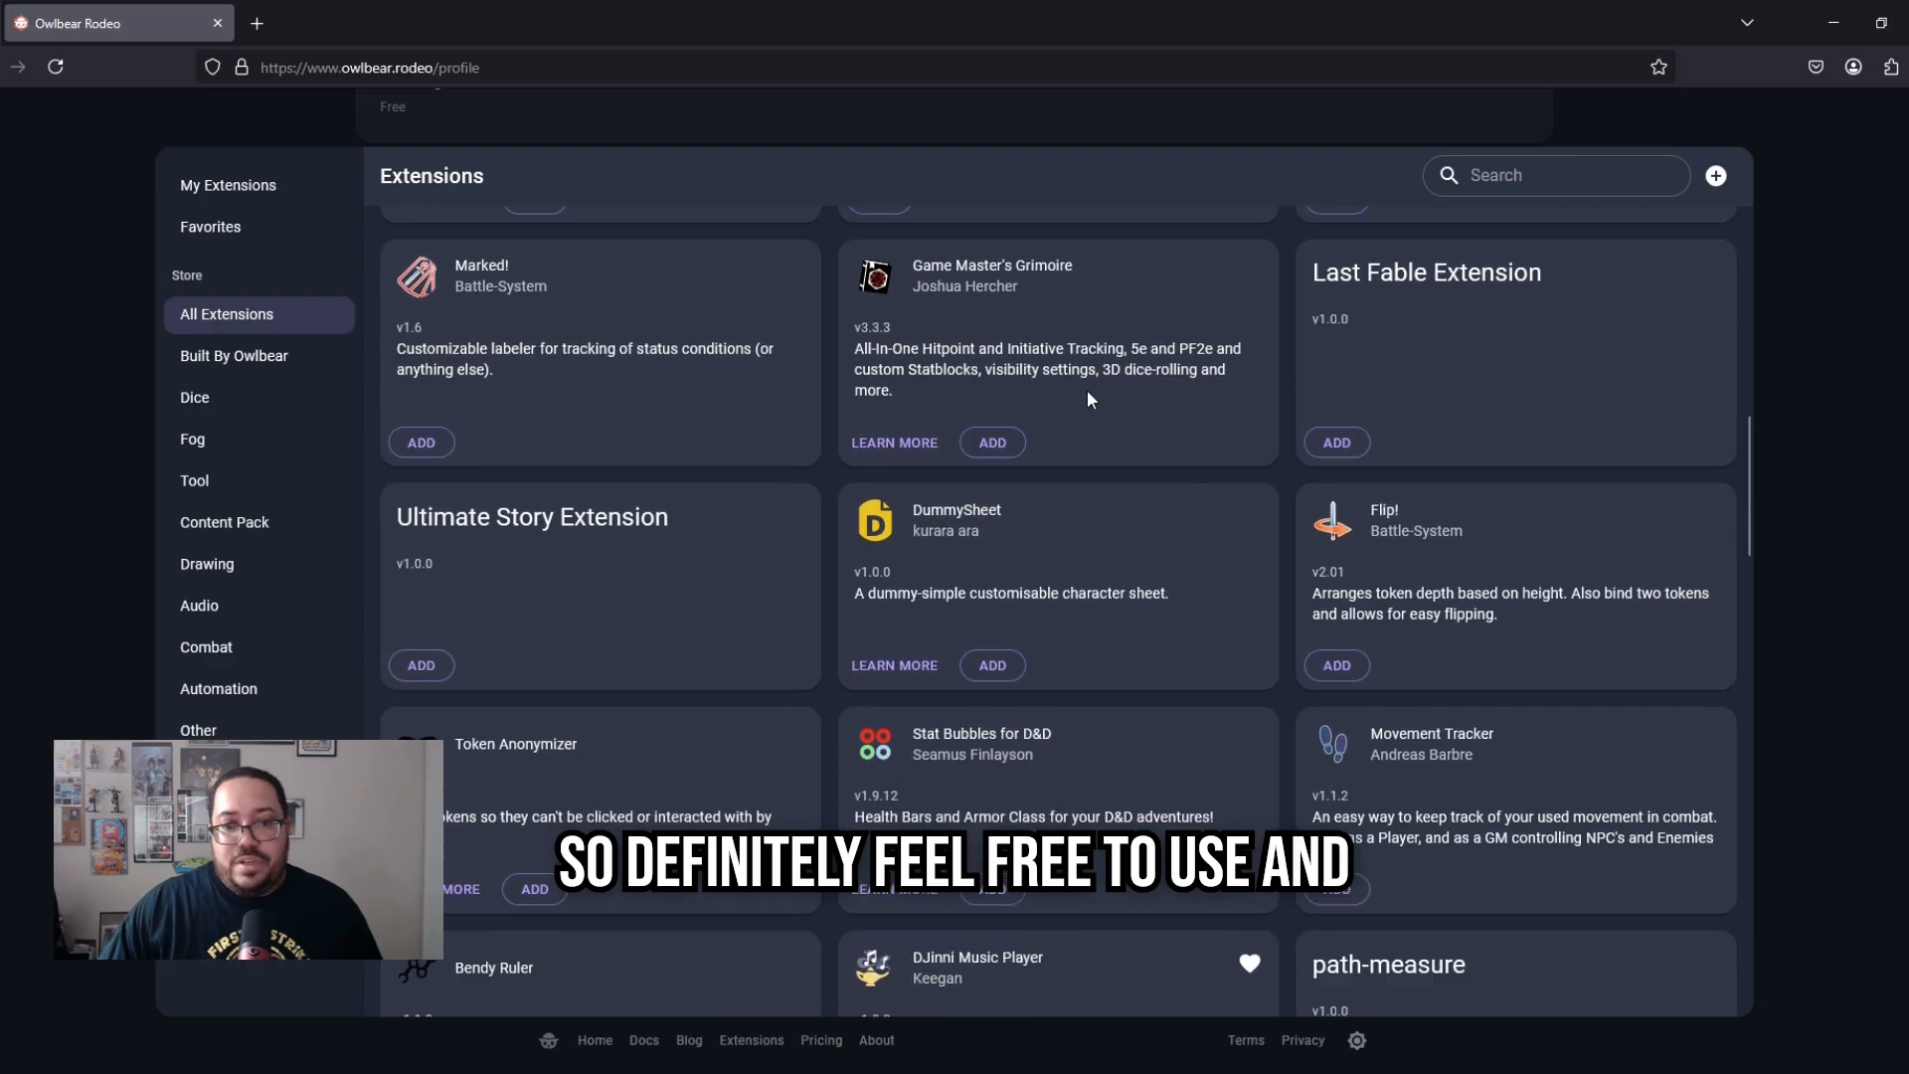
{"action": "scroll", "coordinate": [1140, 447], "scroll_direction": "down", "scroll_amount": 1}
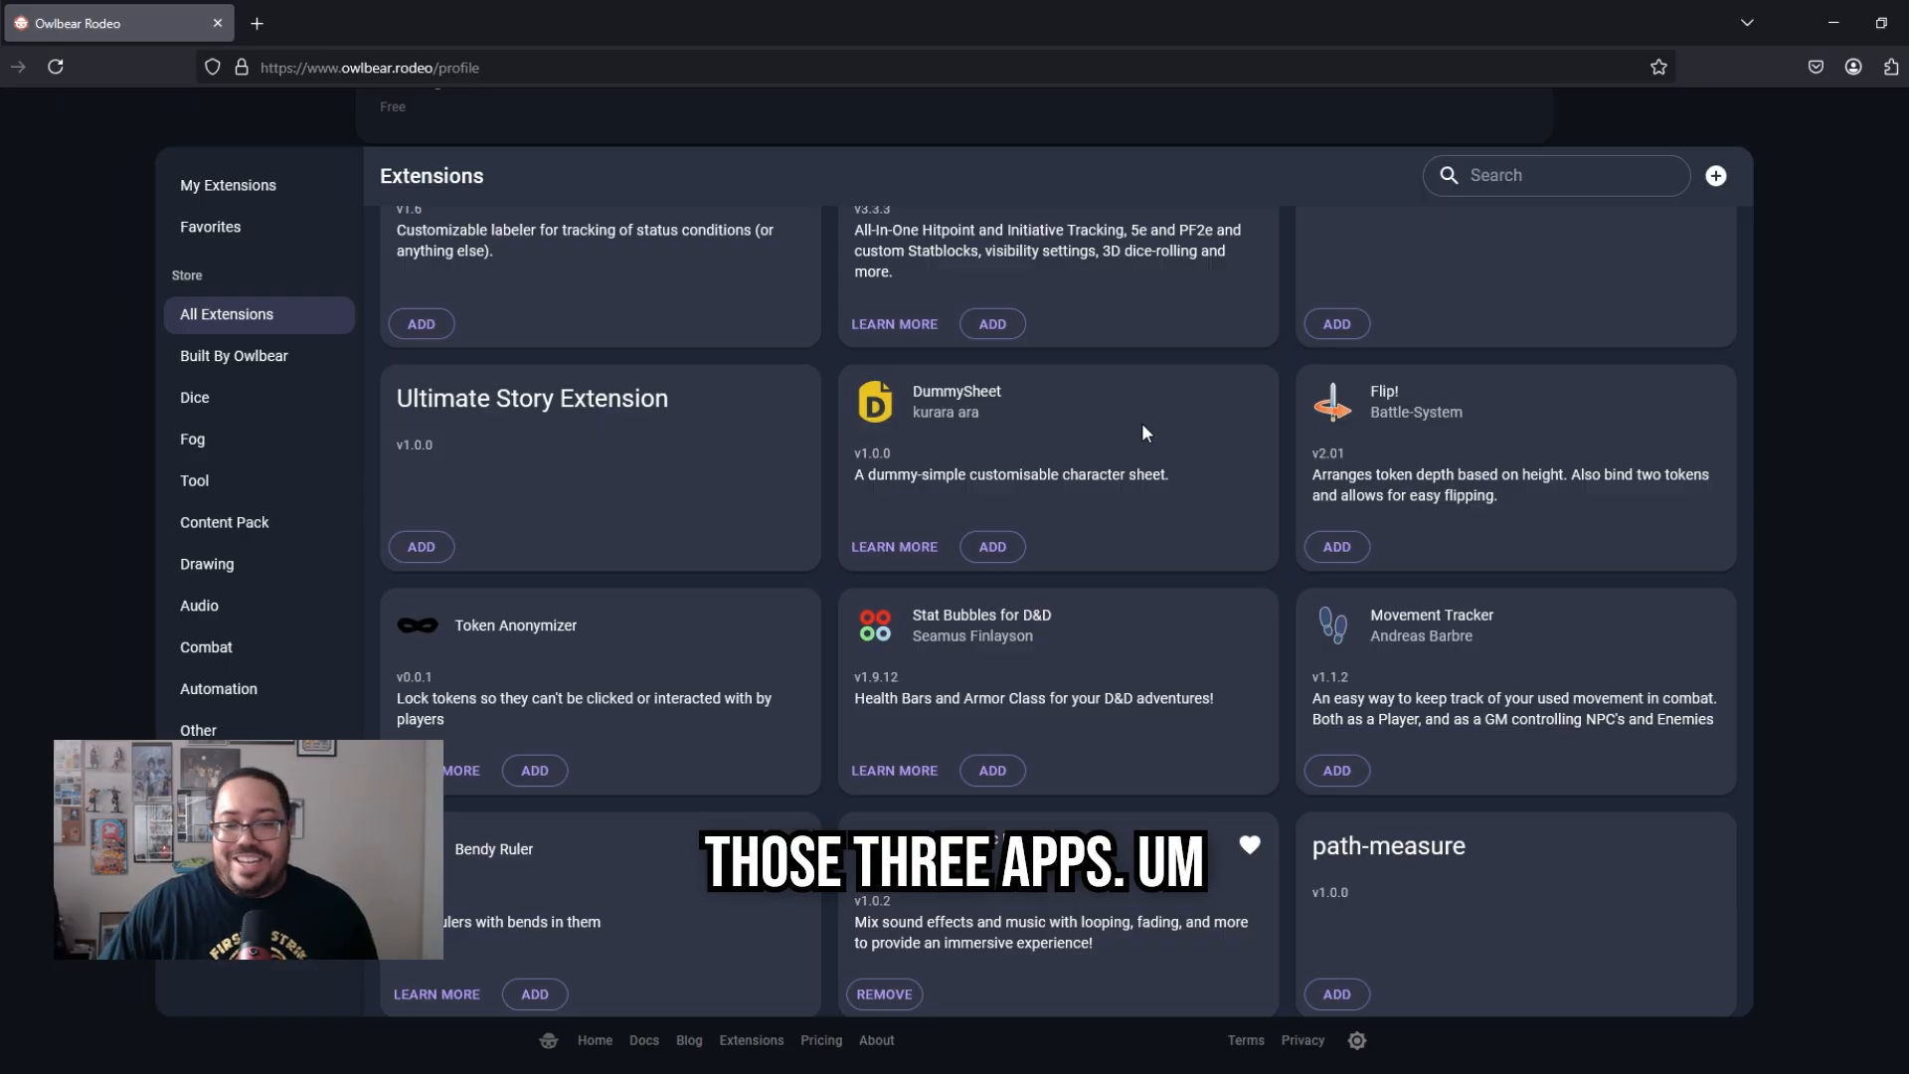
{"action": "scroll", "coordinate": [1143, 427], "scroll_direction": "down", "scroll_amount": 1}
{"action": "scroll", "coordinate": [1142, 431], "scroll_direction": "down", "scroll_amount": 1}
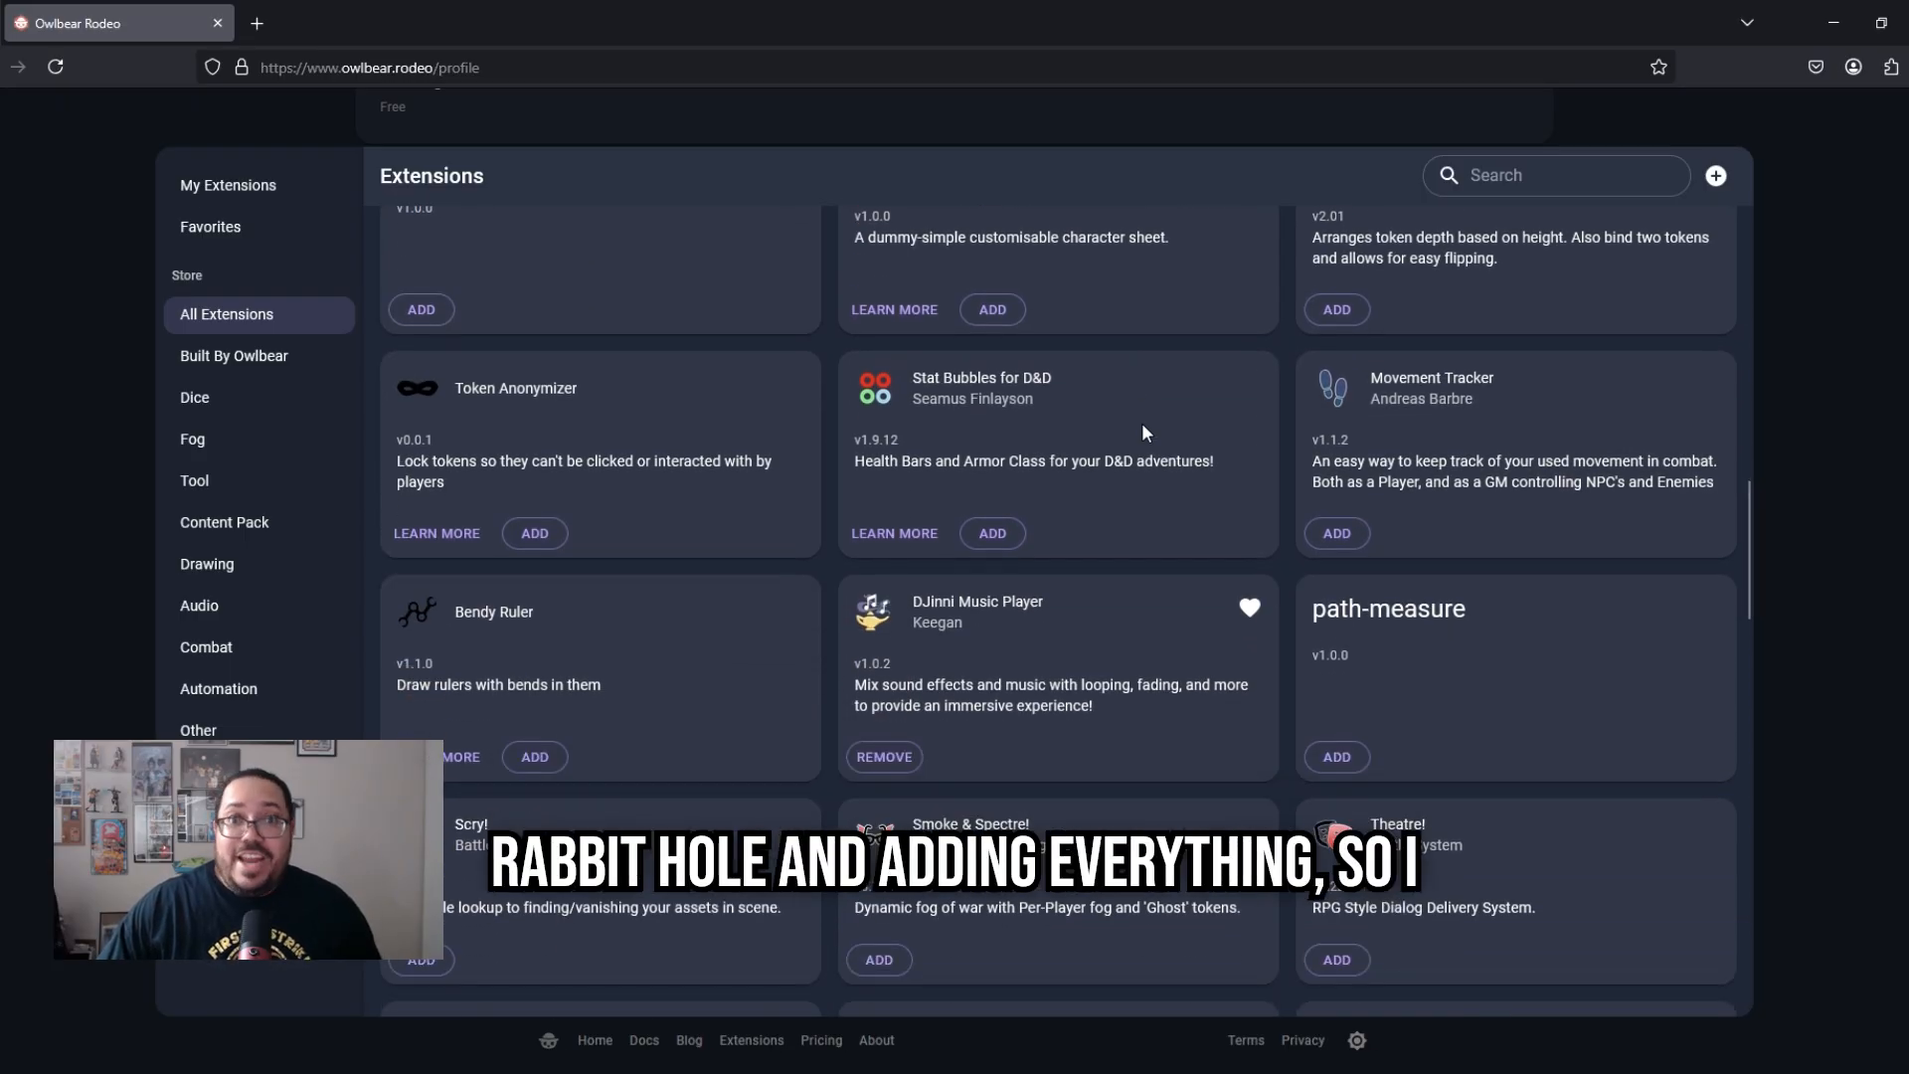
{"action": "scroll", "coordinate": [1144, 433], "scroll_direction": "down", "scroll_amount": 2}
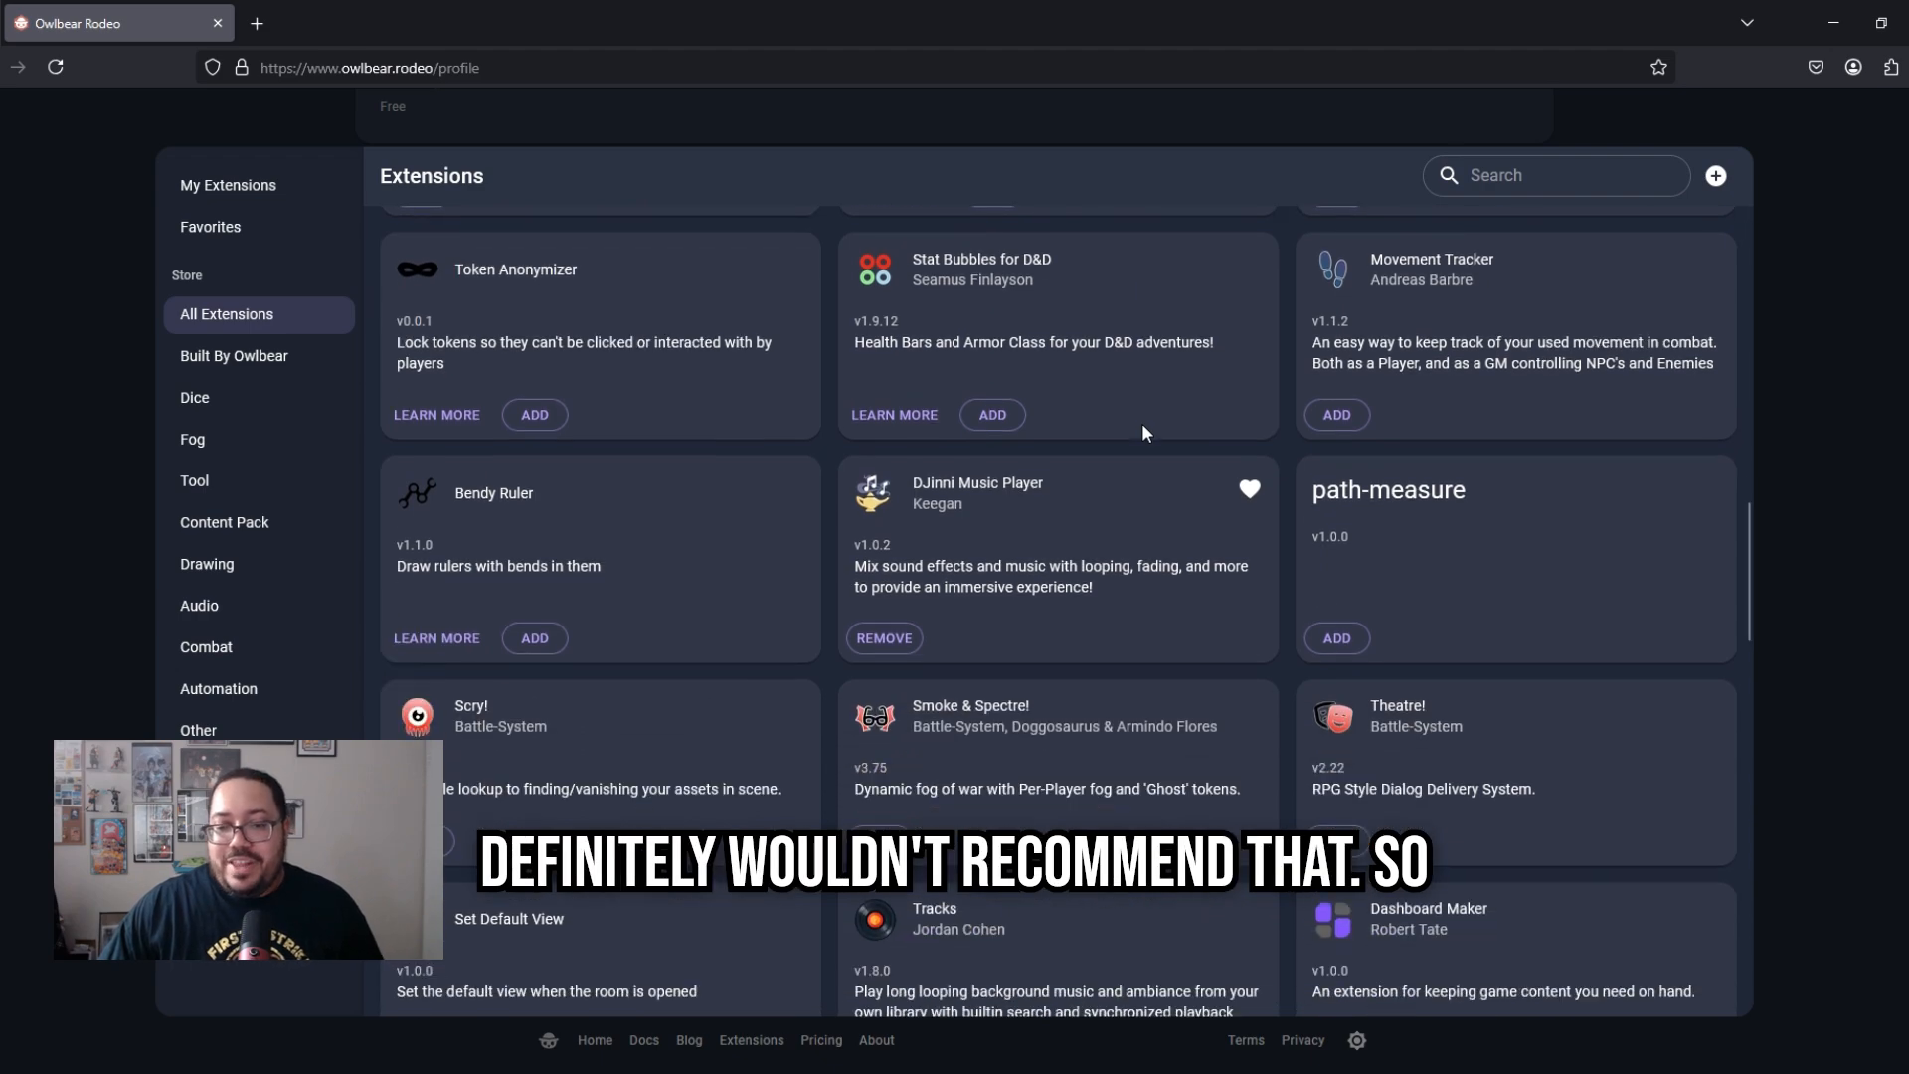
{"action": "scroll", "coordinate": [1141, 469], "scroll_direction": "down", "scroll_amount": 1}
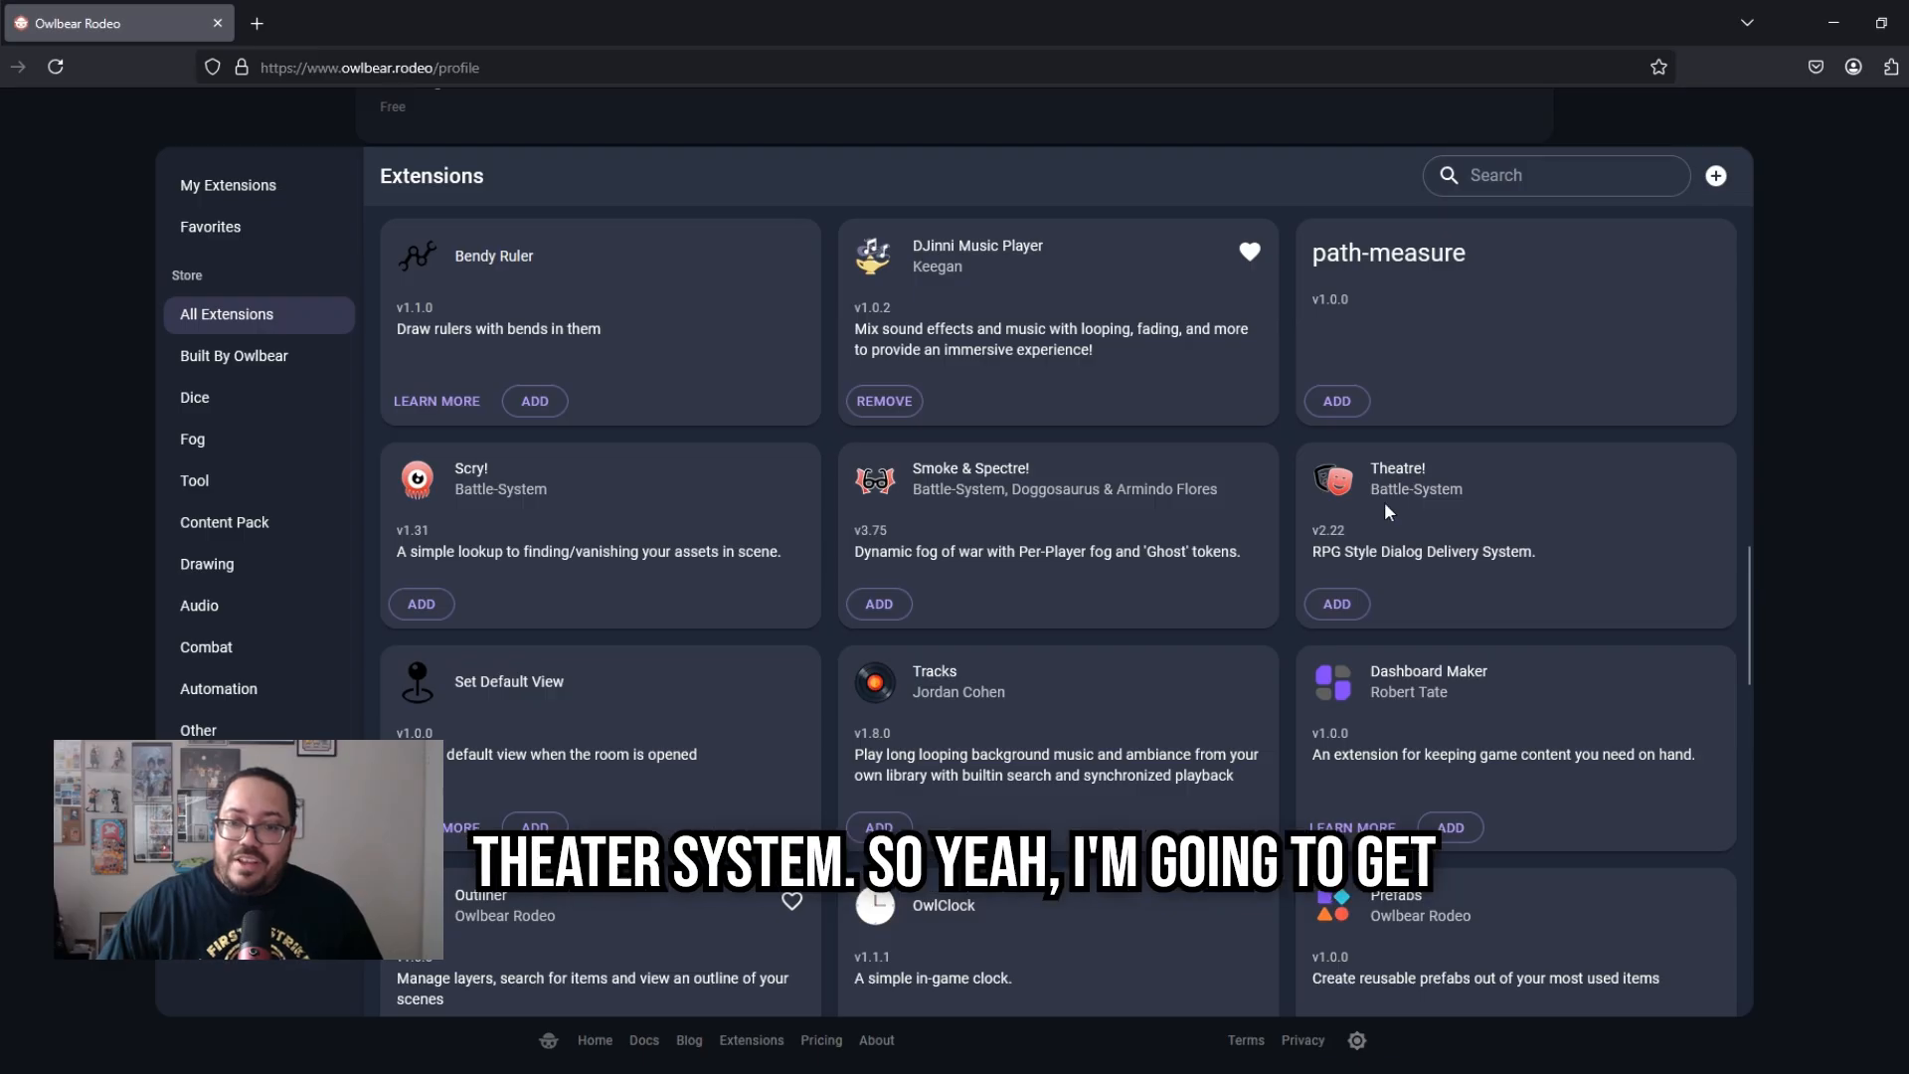
{"action": "scroll", "coordinate": [1386, 502], "scroll_direction": "down", "scroll_amount": 2}
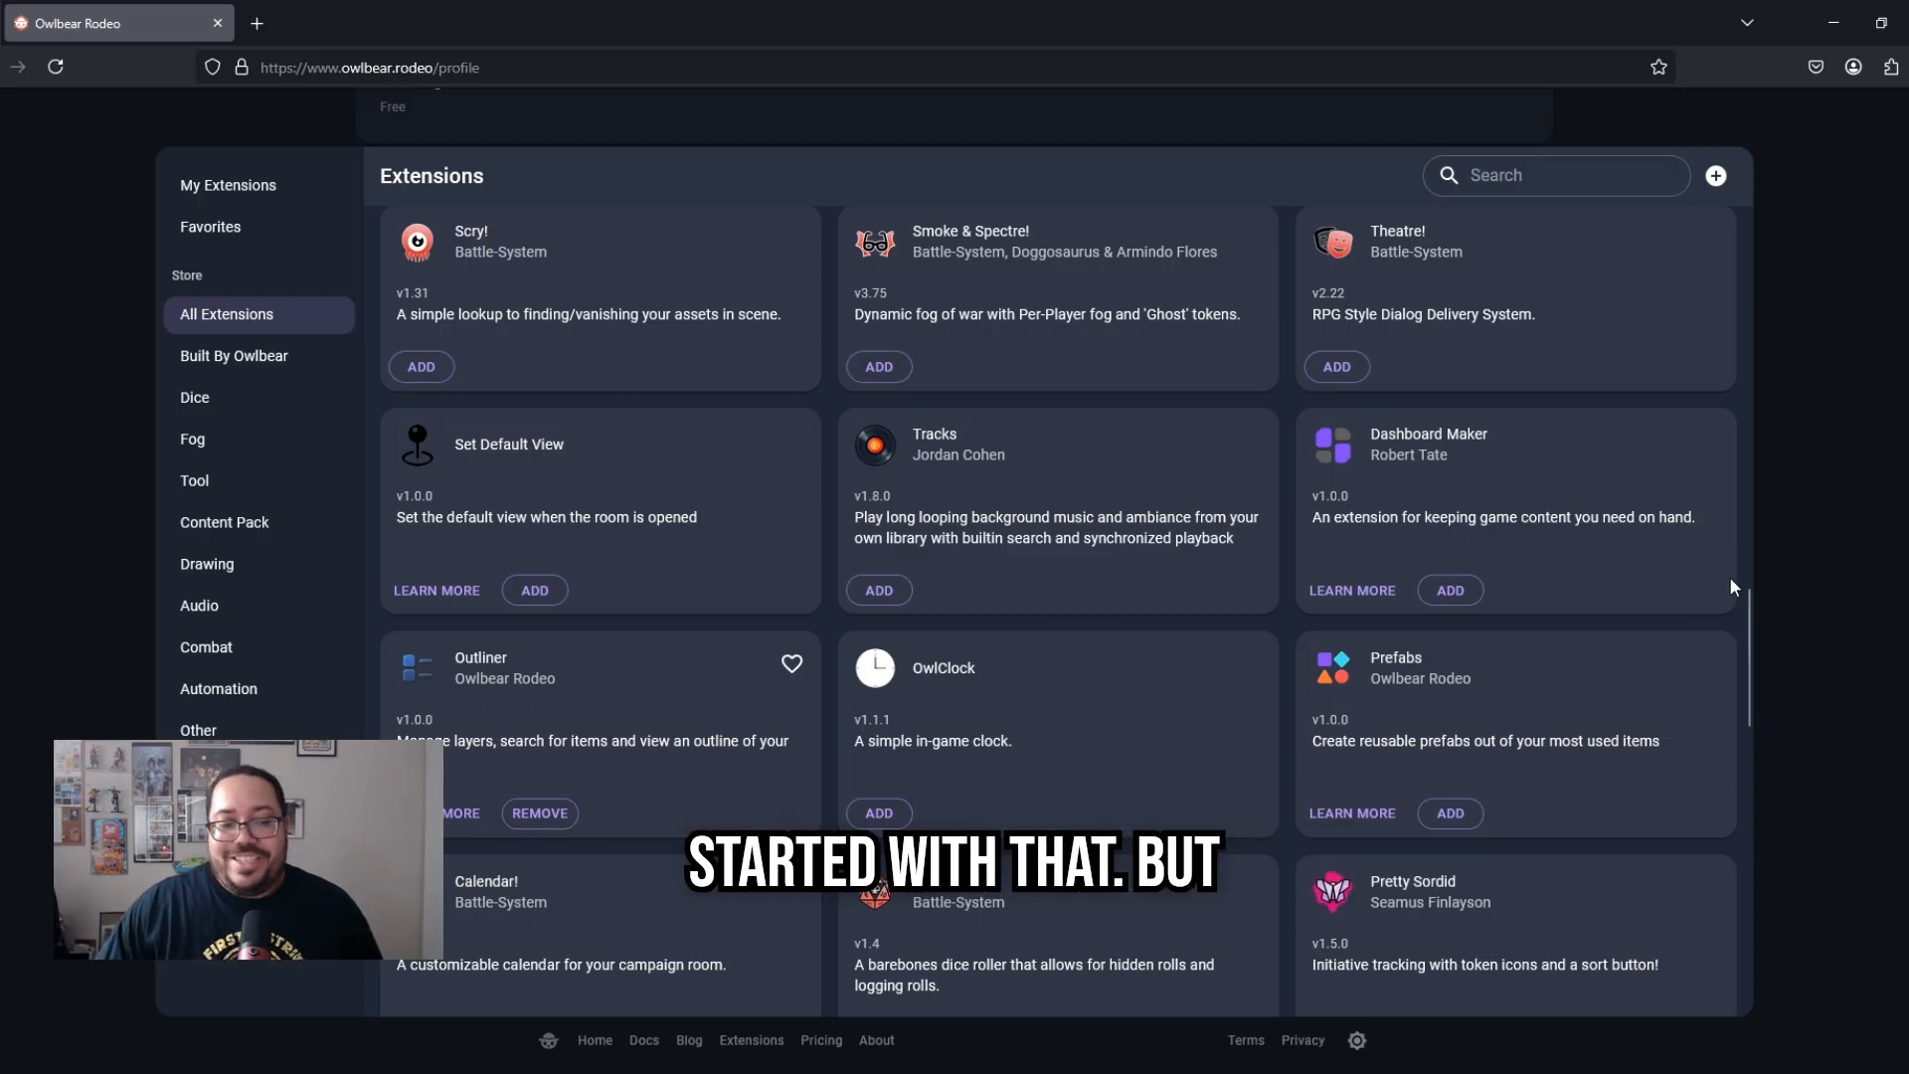
{"action": "left_click", "coordinate": [1846, 408]}
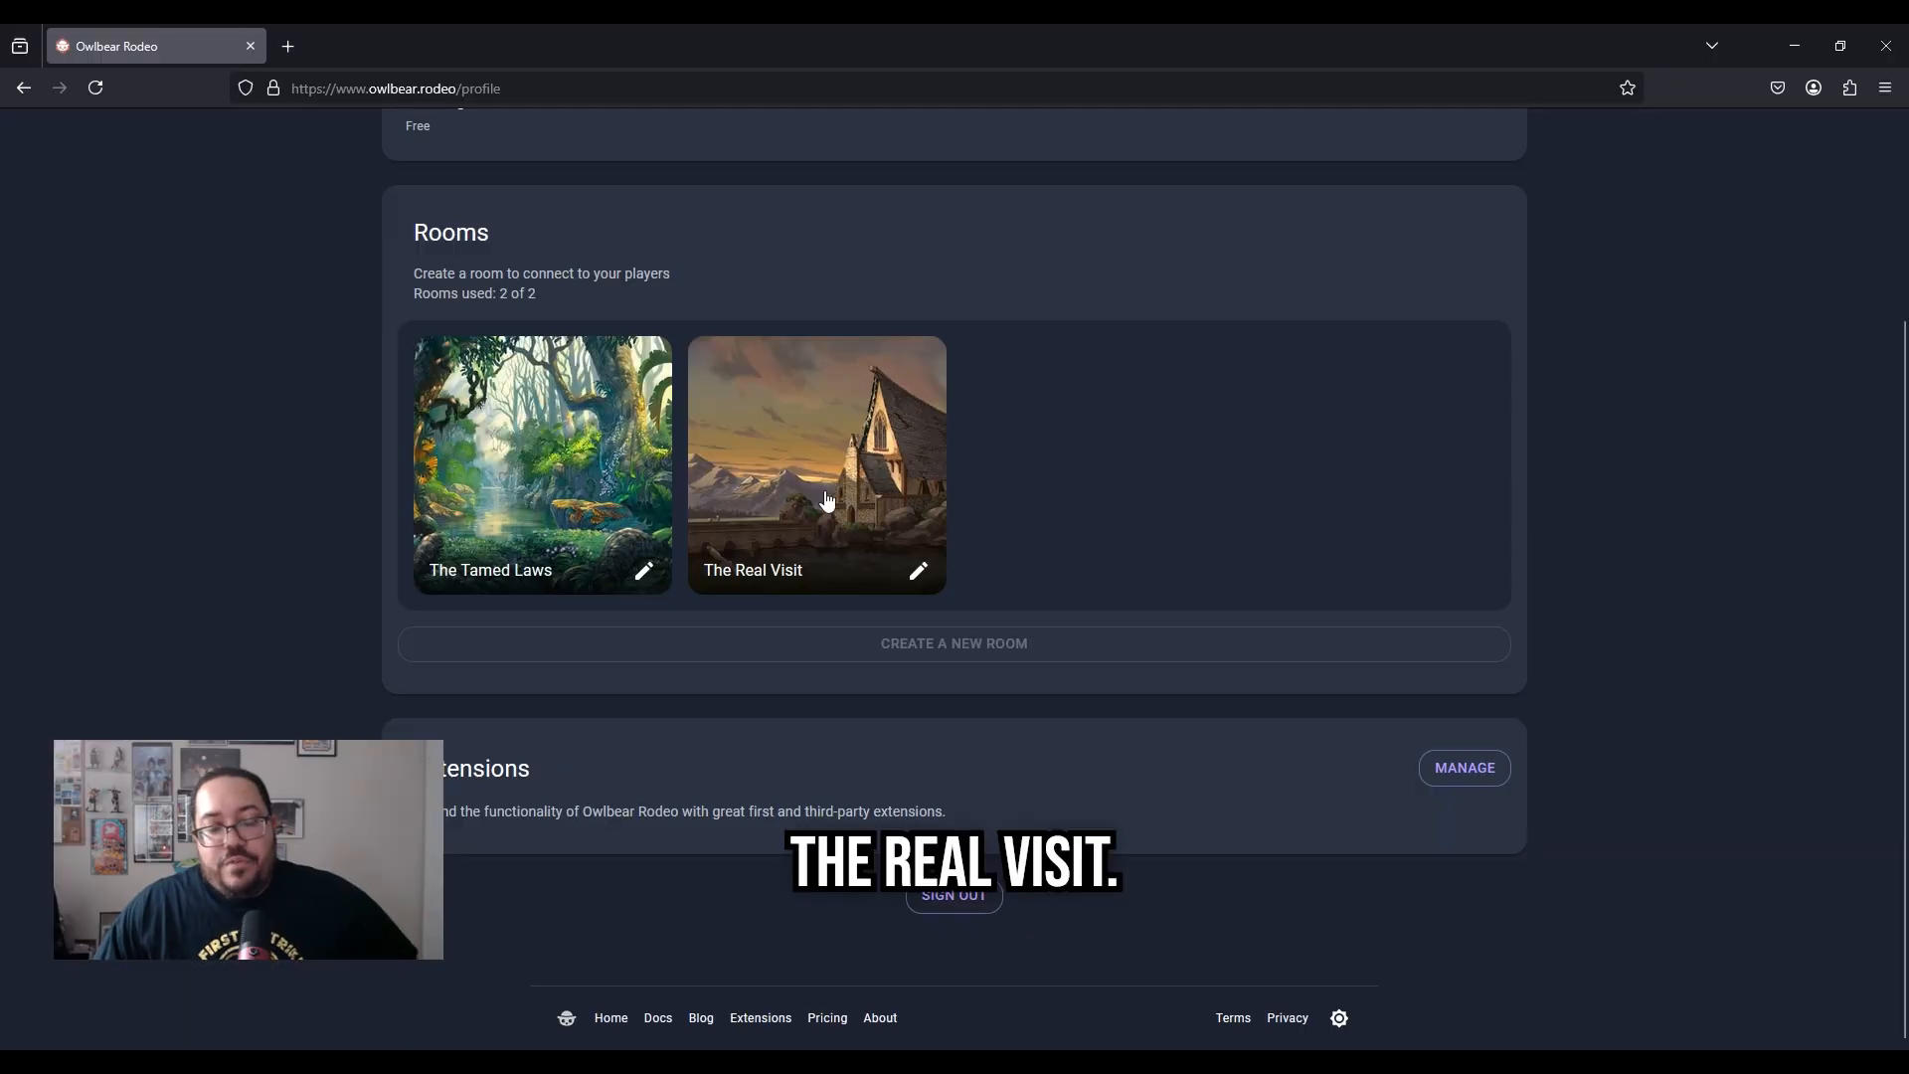
Open The Real Visit room's settings for editing and randomize its background picture
{"action": "left_click", "coordinate": [812, 489]}
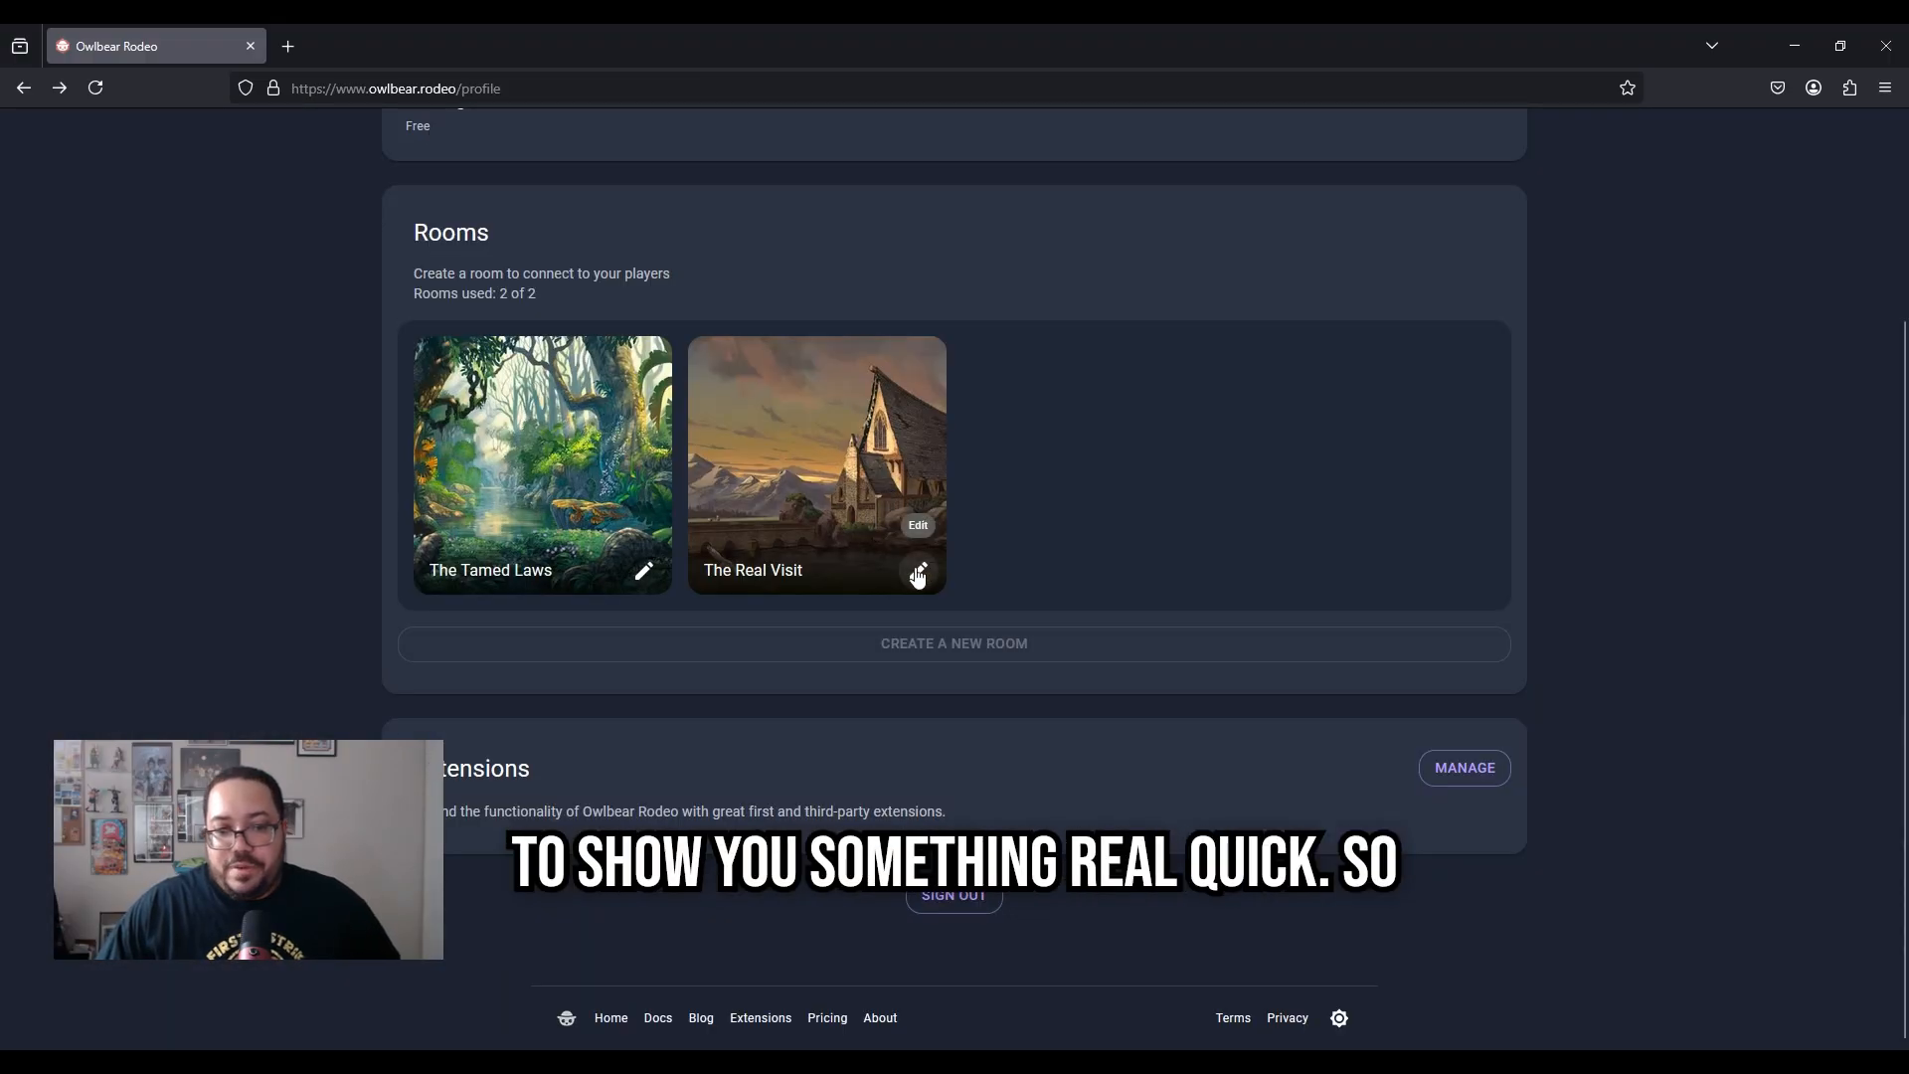
{"action": "left_click", "coordinate": [895, 569]}
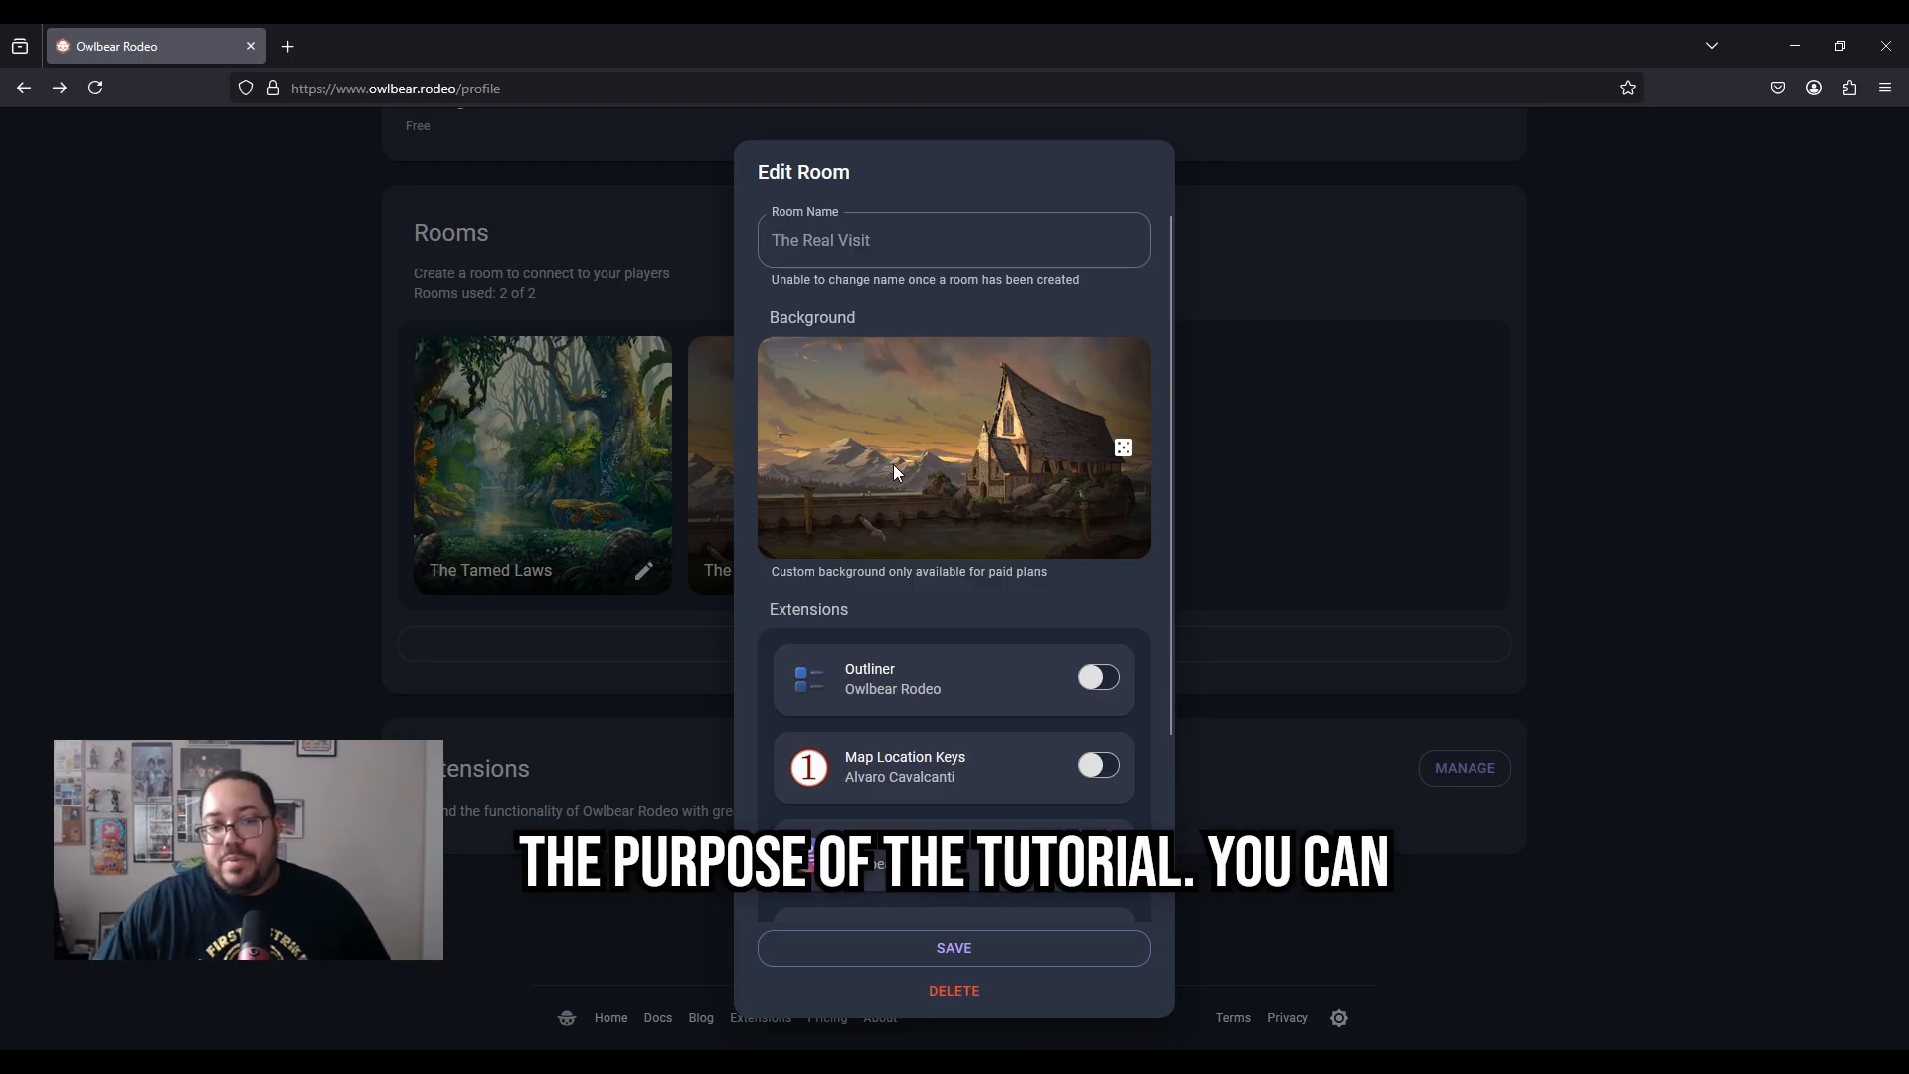
{"action": "scroll", "coordinate": [1074, 503], "scroll_direction": "down", "scroll_amount": 3}
{"action": "scroll", "coordinate": [1094, 441], "scroll_direction": "up", "scroll_amount": 3}
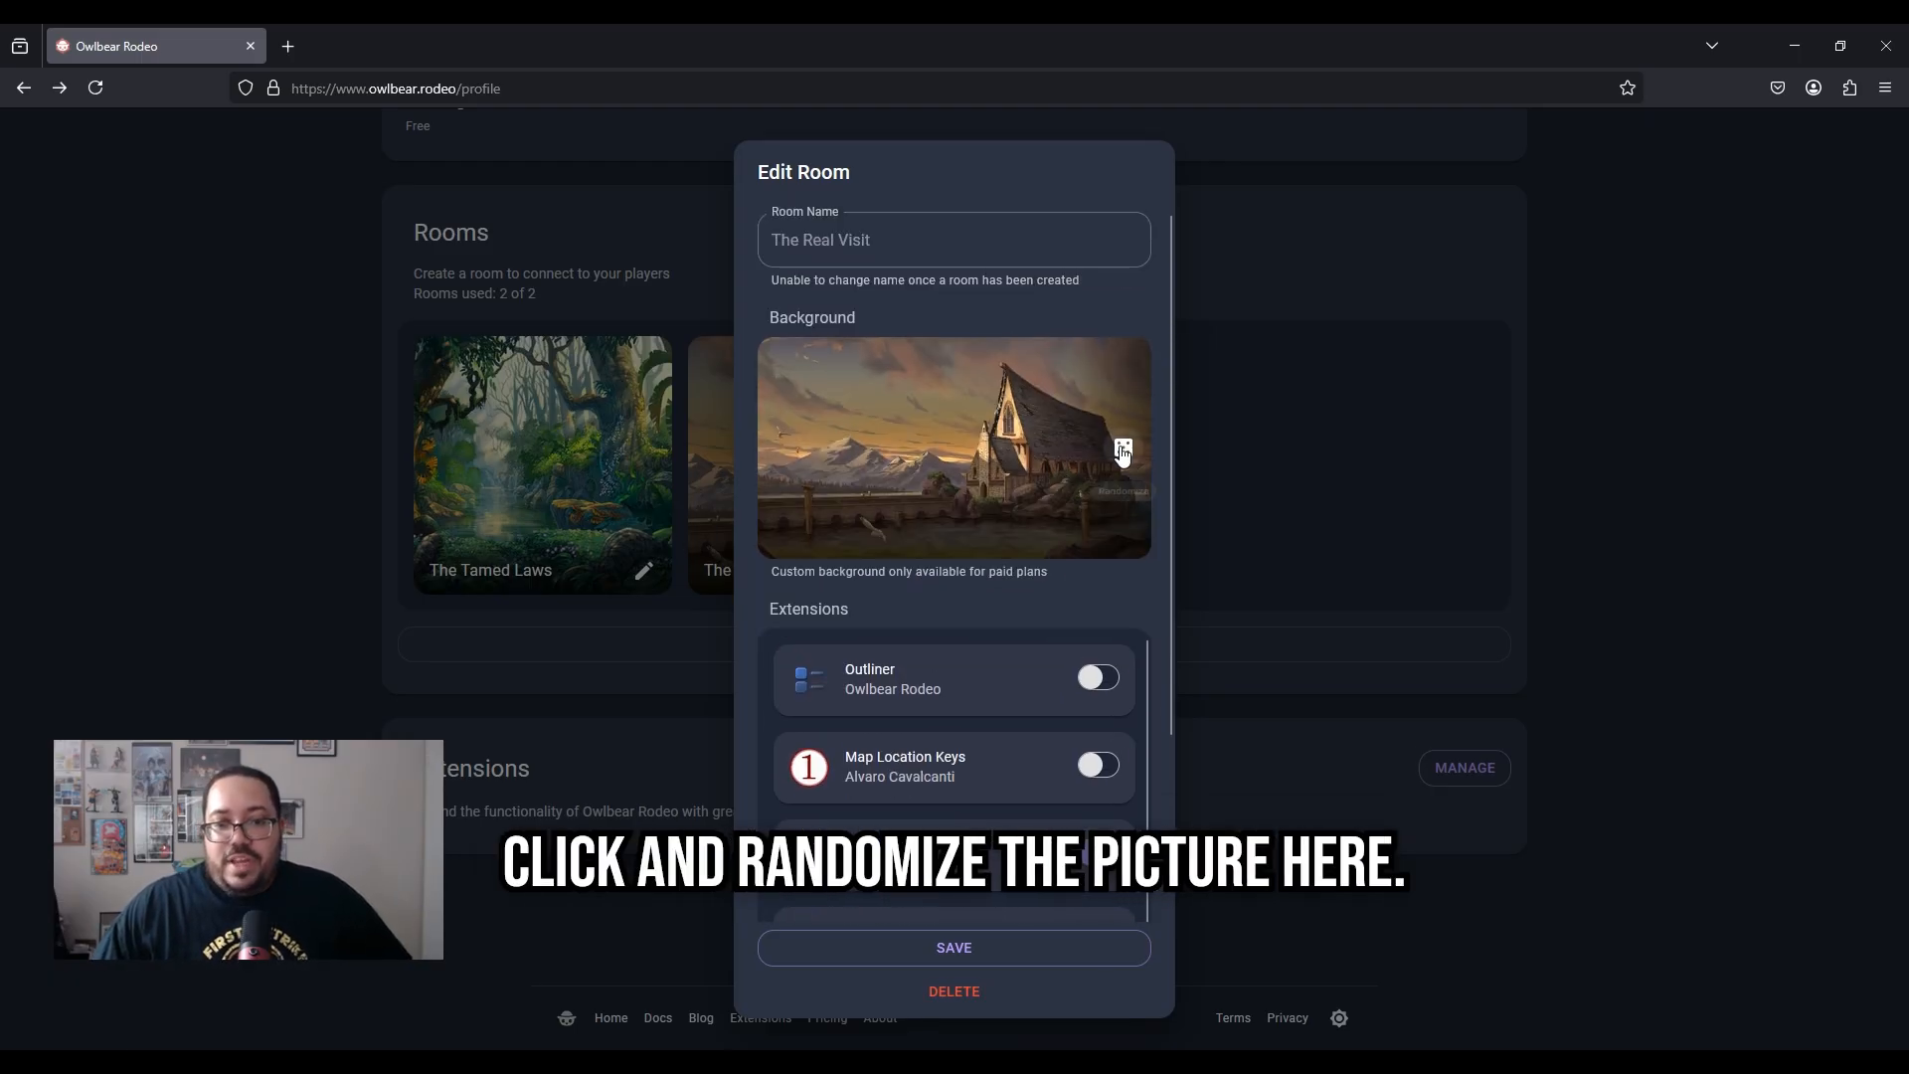
{"action": "left_click", "coordinate": [1123, 444]}
Review which extensions are switched on or off for the room, from Outliner down to Dice
{"action": "scroll", "coordinate": [921, 555], "scroll_direction": "down", "scroll_amount": 3}
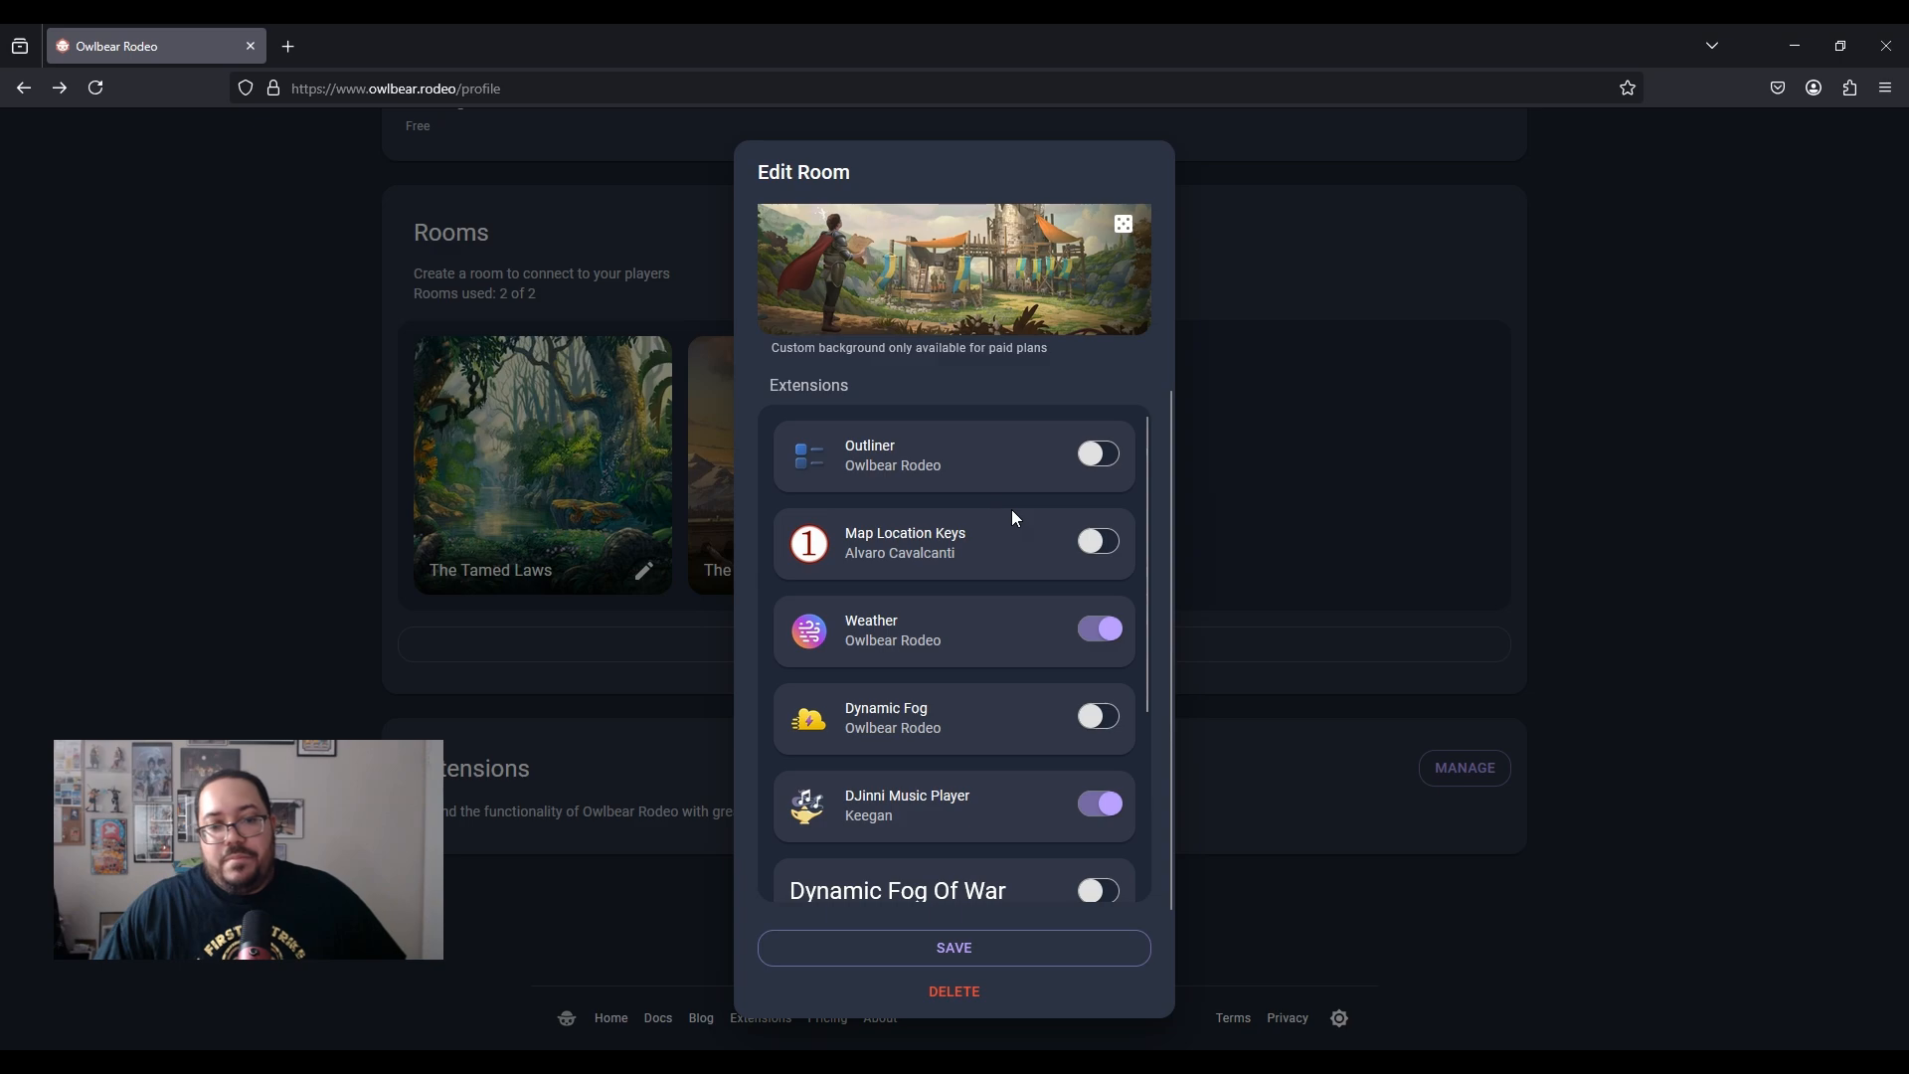
{"action": "scroll", "coordinate": [1011, 509], "scroll_direction": "down", "scroll_amount": 2}
{"action": "scroll", "coordinate": [952, 487], "scroll_direction": "up", "scroll_amount": 1}
{"action": "scroll", "coordinate": [1004, 488], "scroll_direction": "up", "scroll_amount": 2}
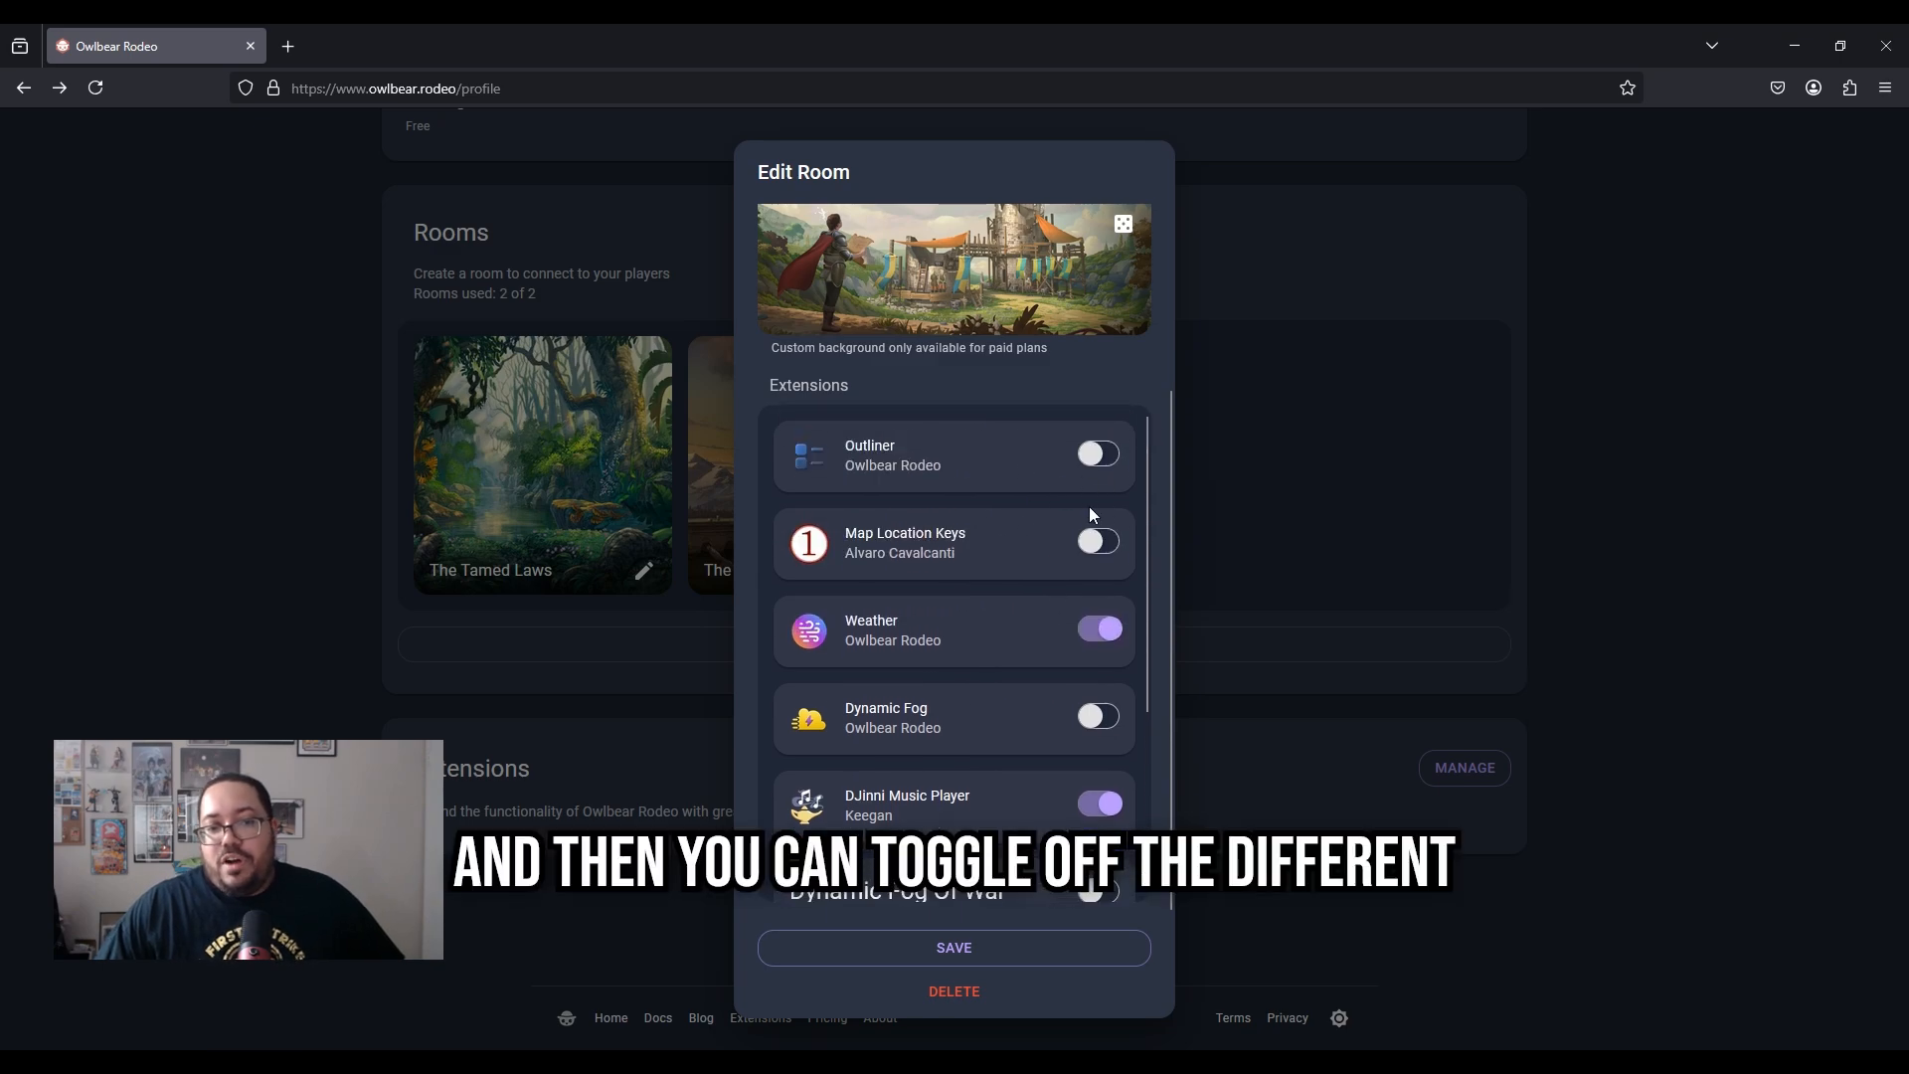
{"action": "scroll", "coordinate": [1100, 501], "scroll_direction": "down", "scroll_amount": 3}
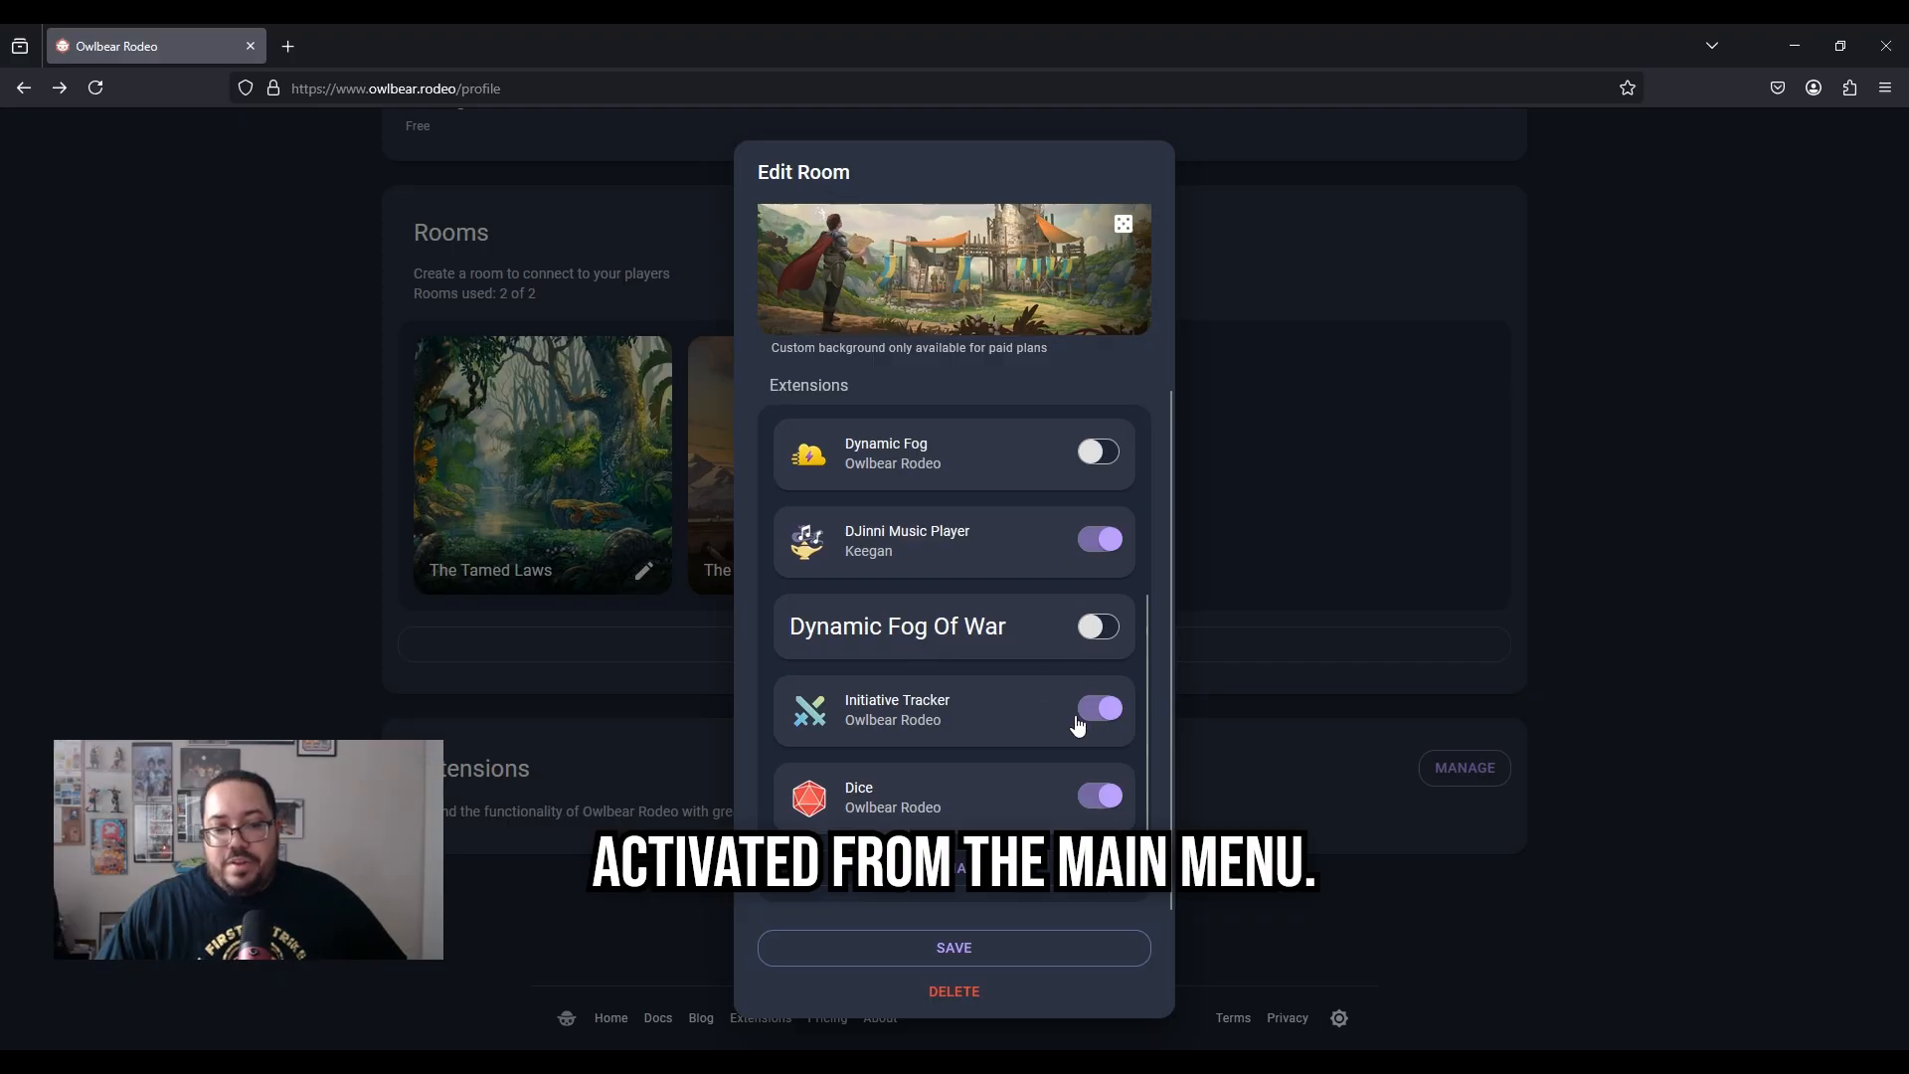
{"action": "scroll", "coordinate": [1010, 773], "scroll_direction": "up", "scroll_amount": 2}
{"action": "scroll", "coordinate": [1034, 855], "scroll_direction": "down", "scroll_amount": 2}
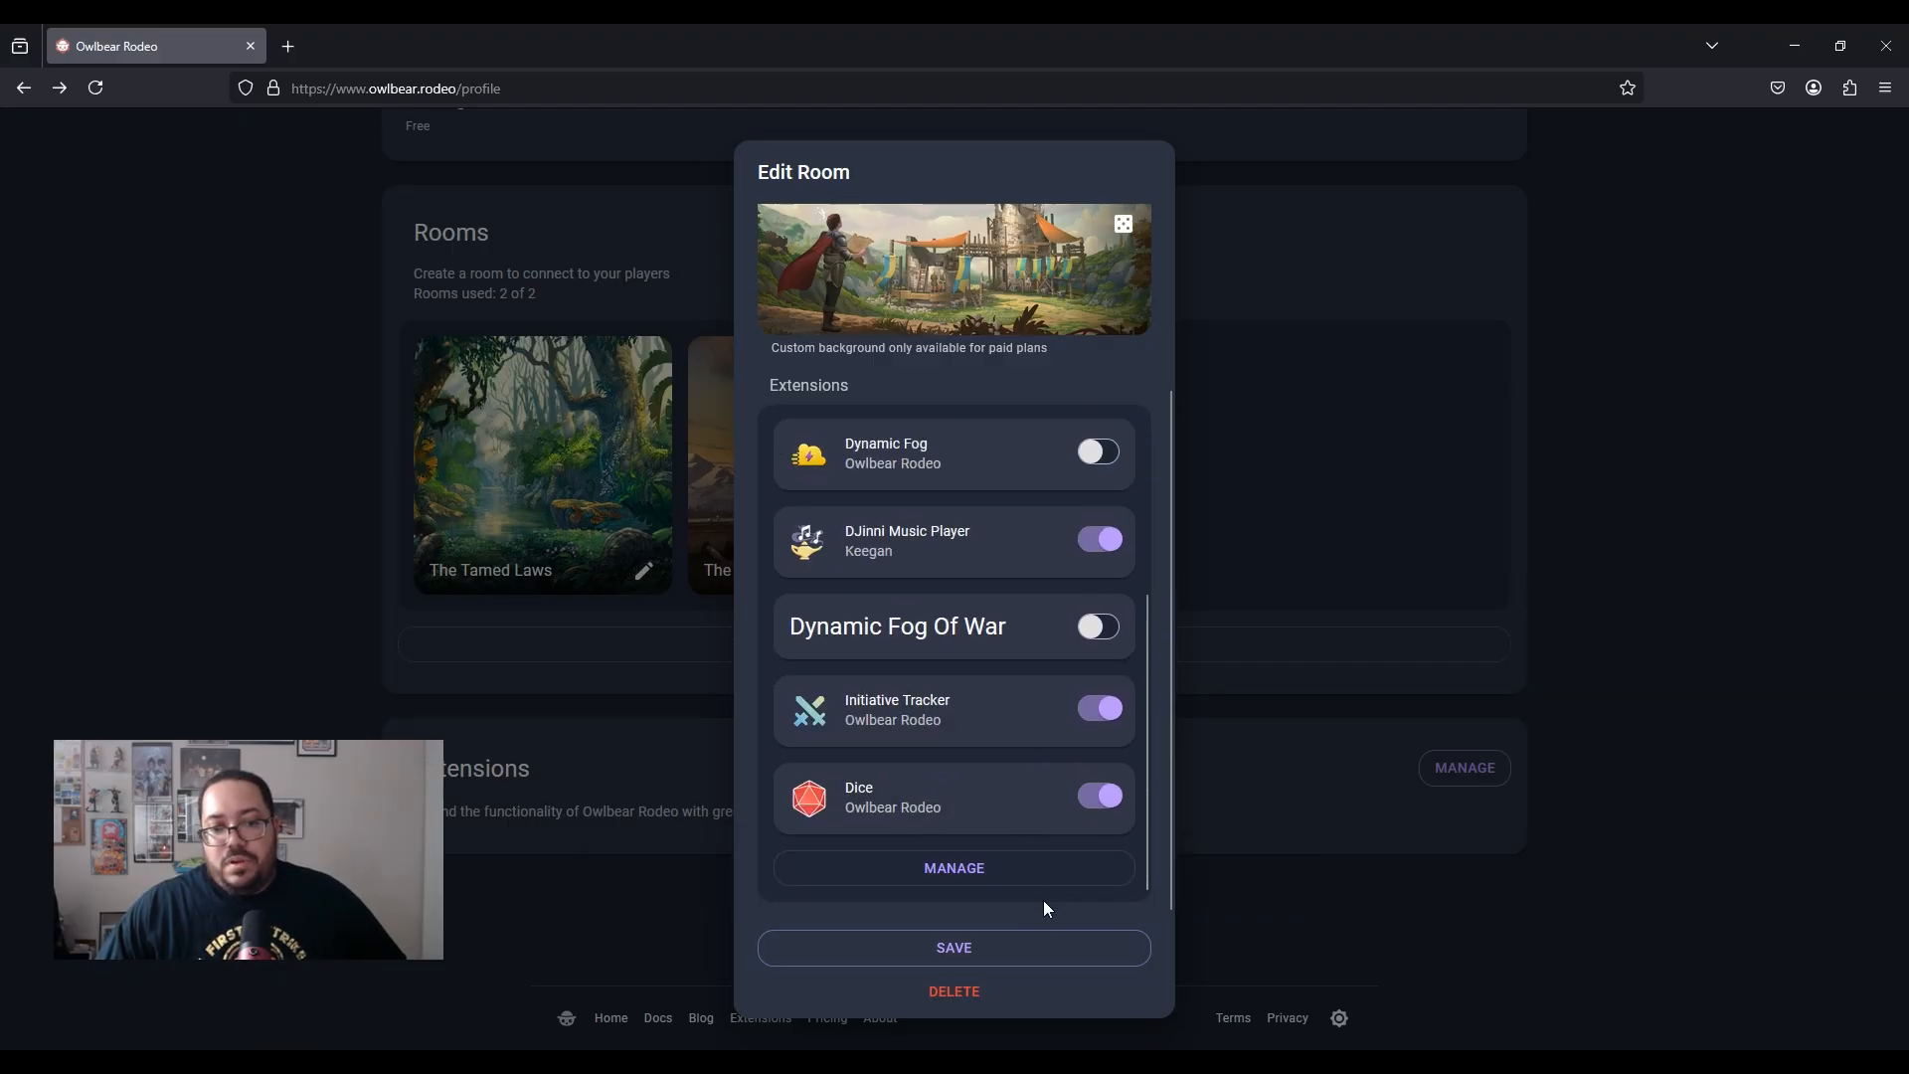
Save the room settings, enter The Real Visit room, and bring all four scene images into view
{"action": "scroll", "coordinate": [1042, 915], "scroll_direction": "up", "scroll_amount": 3}
{"action": "left_click", "coordinate": [1012, 951]}
{"action": "left_click", "coordinate": [841, 542]}
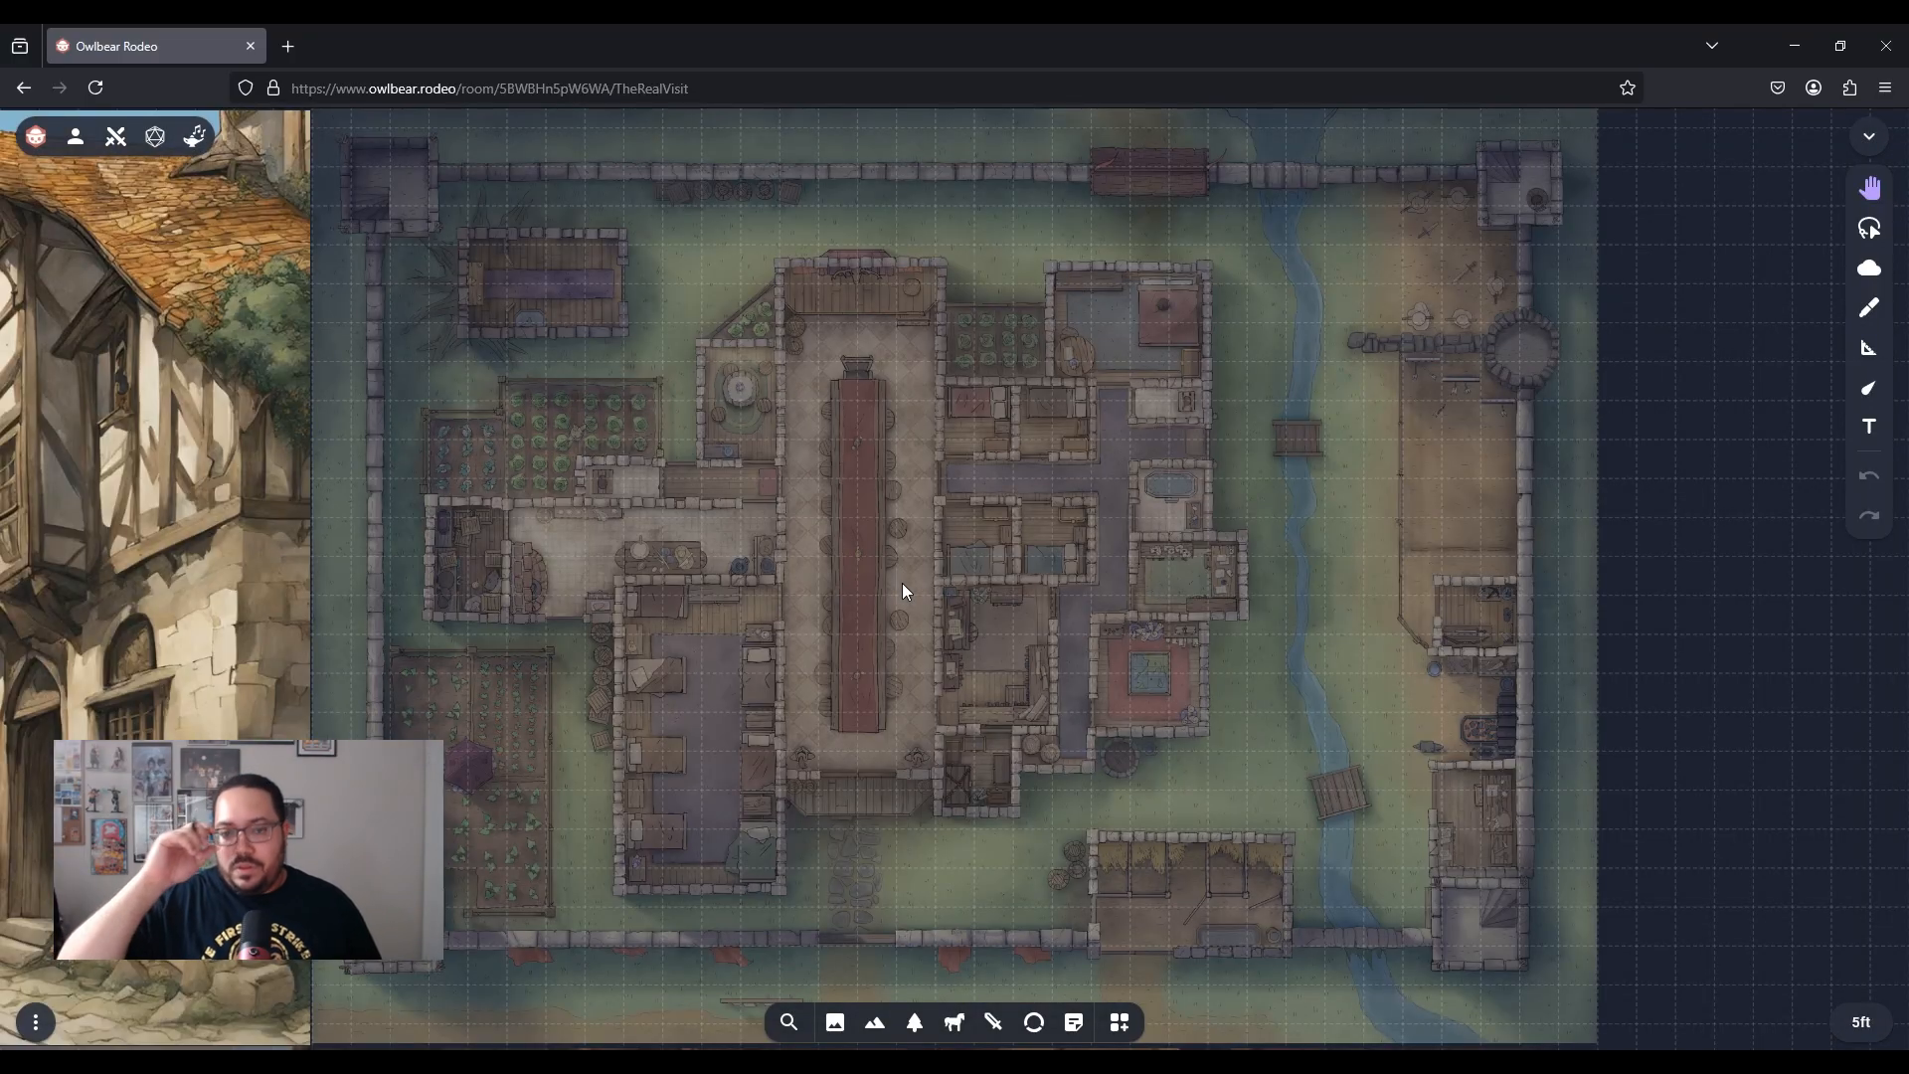
{"action": "scroll", "coordinate": [903, 582], "scroll_direction": "down", "scroll_amount": 5}
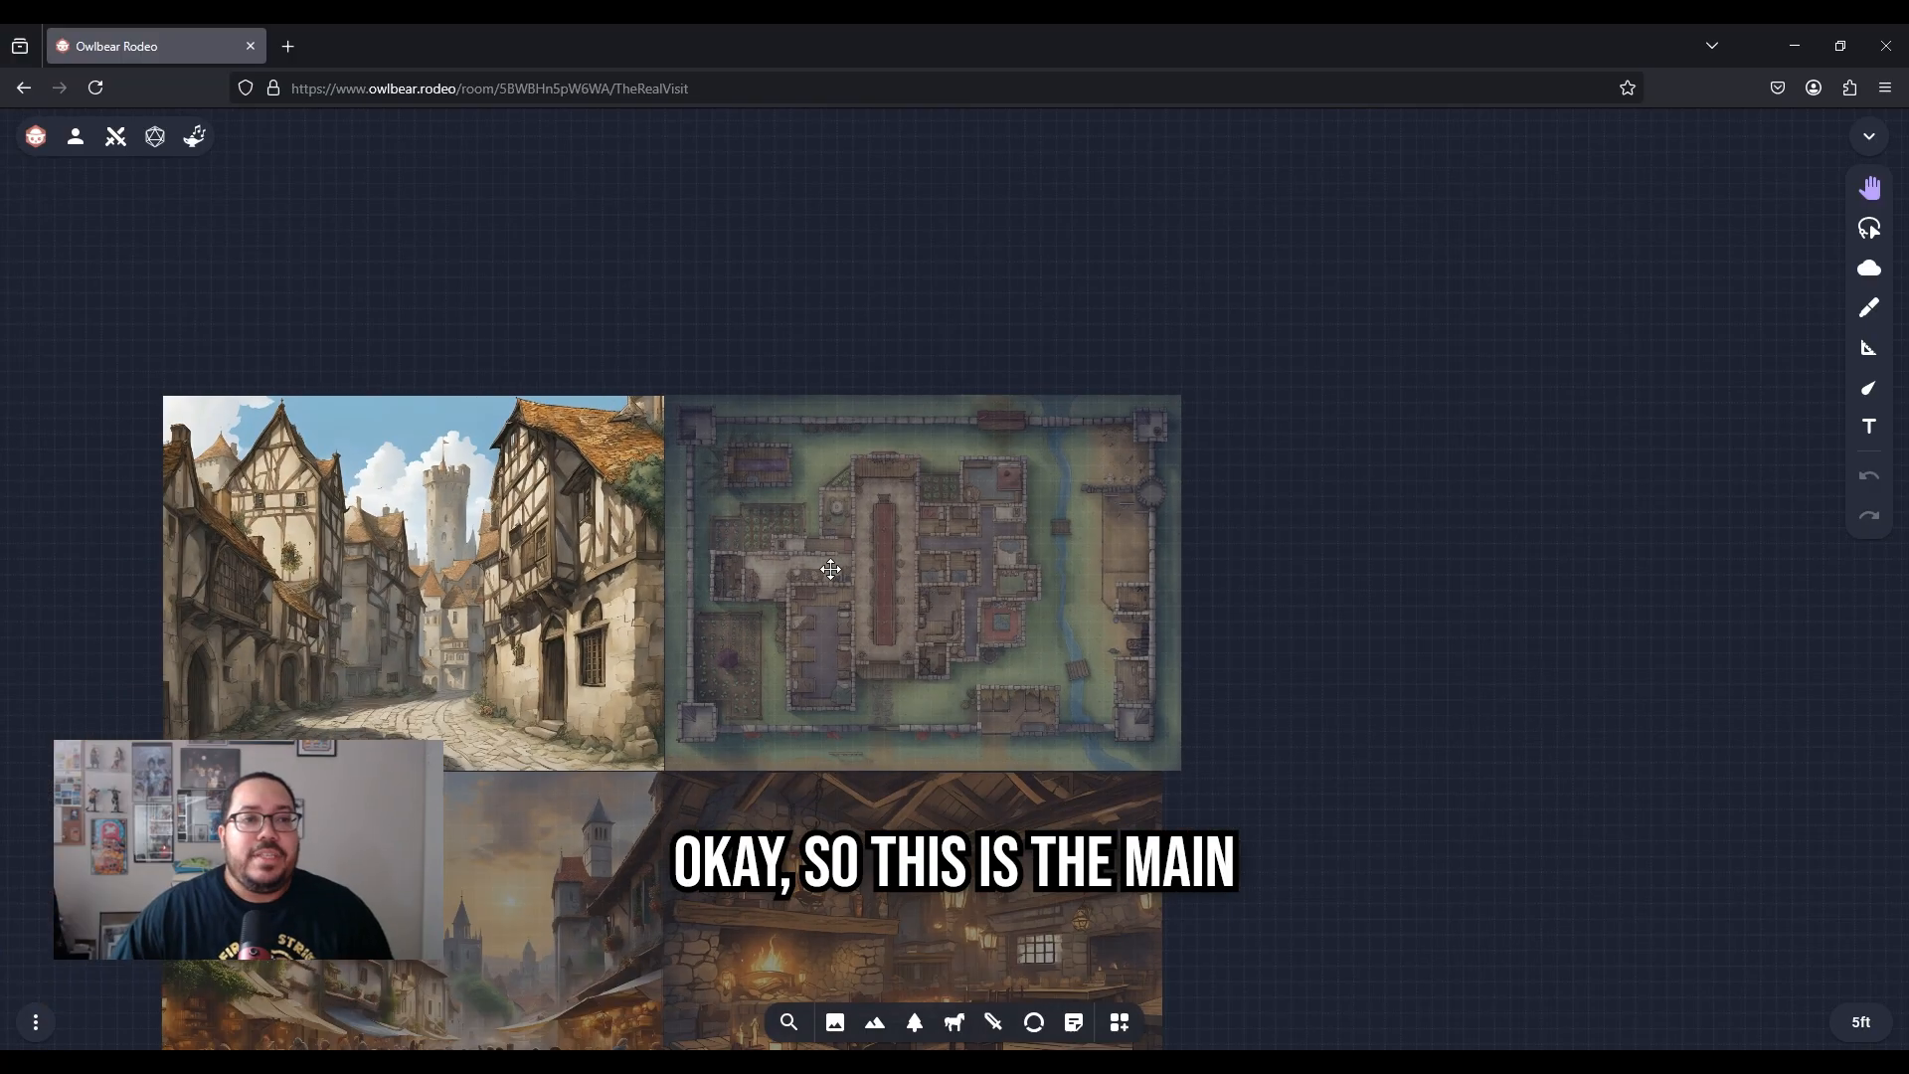
{"action": "left_click_drag", "start_coordinate": [832, 568], "coordinate": [981, 373]}
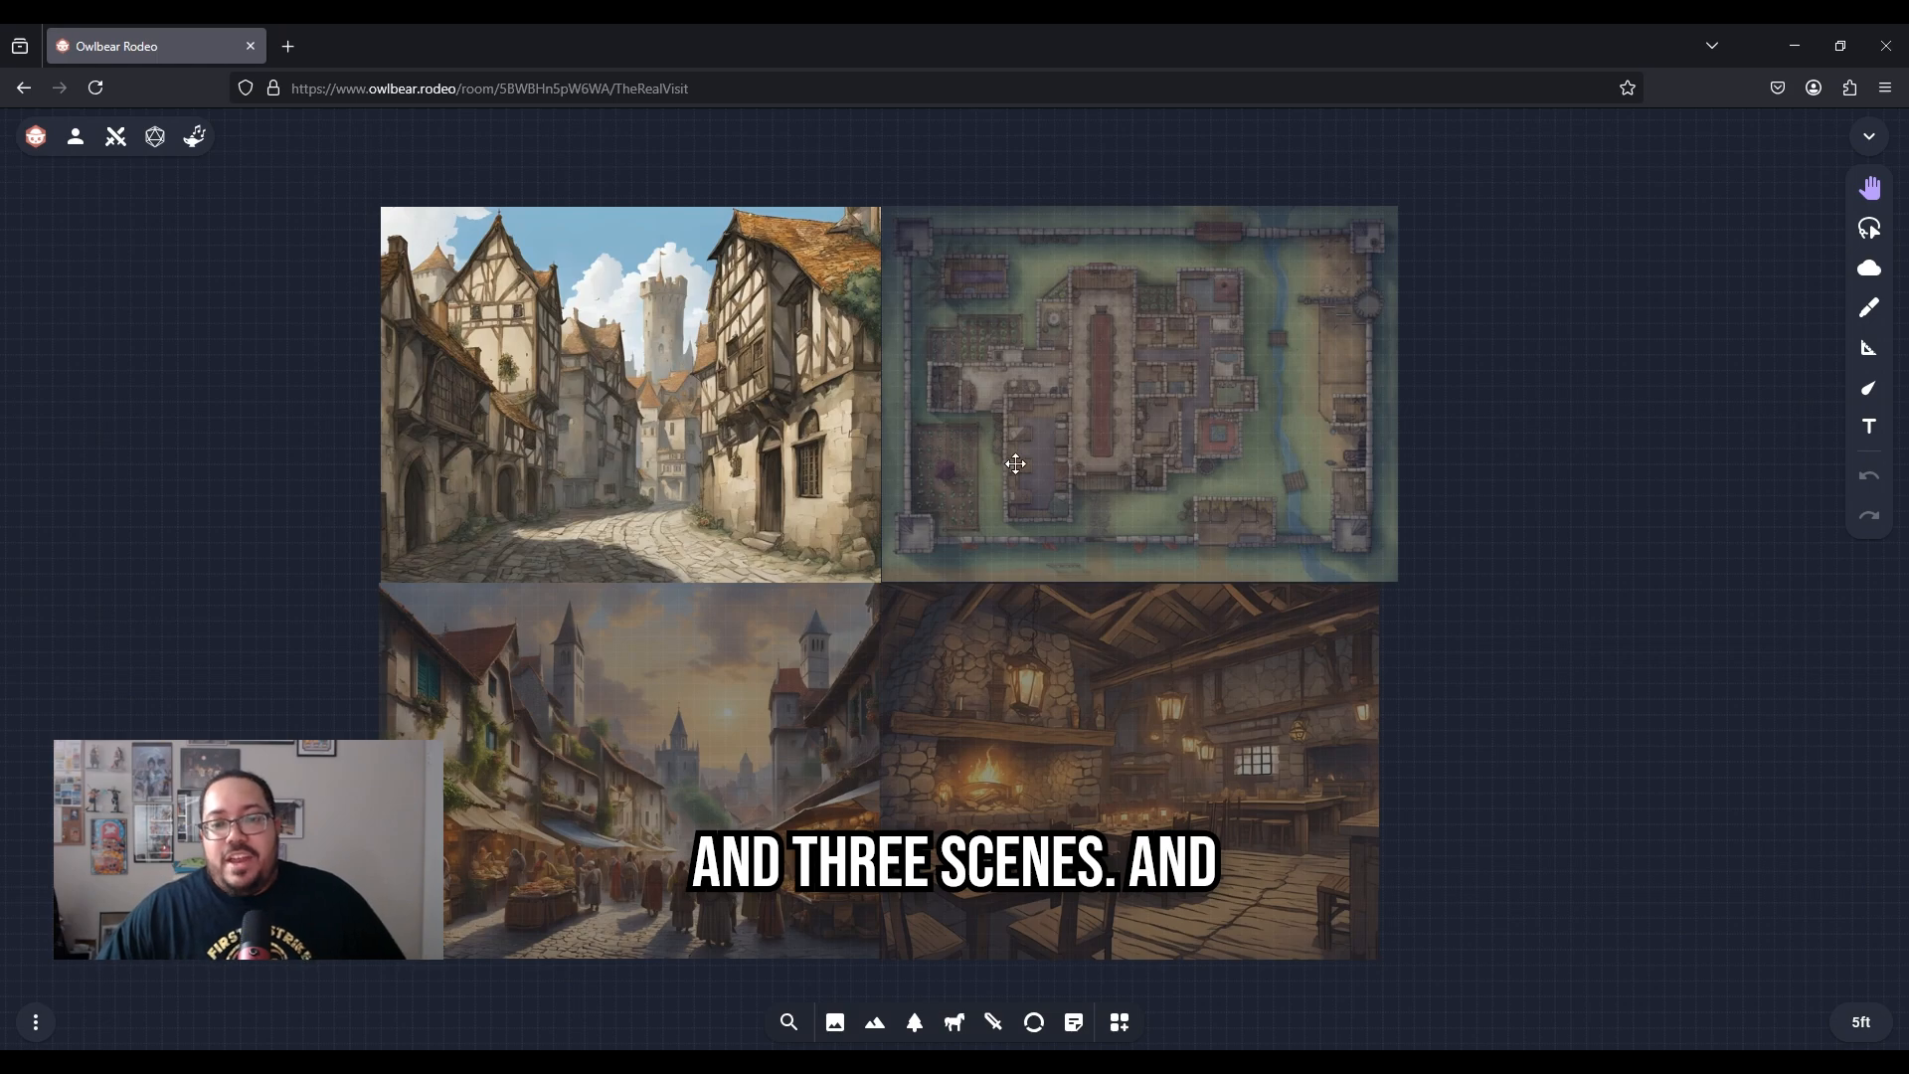
Point out areas of the manor map with the laser pointer
{"action": "key", "text": "q"}
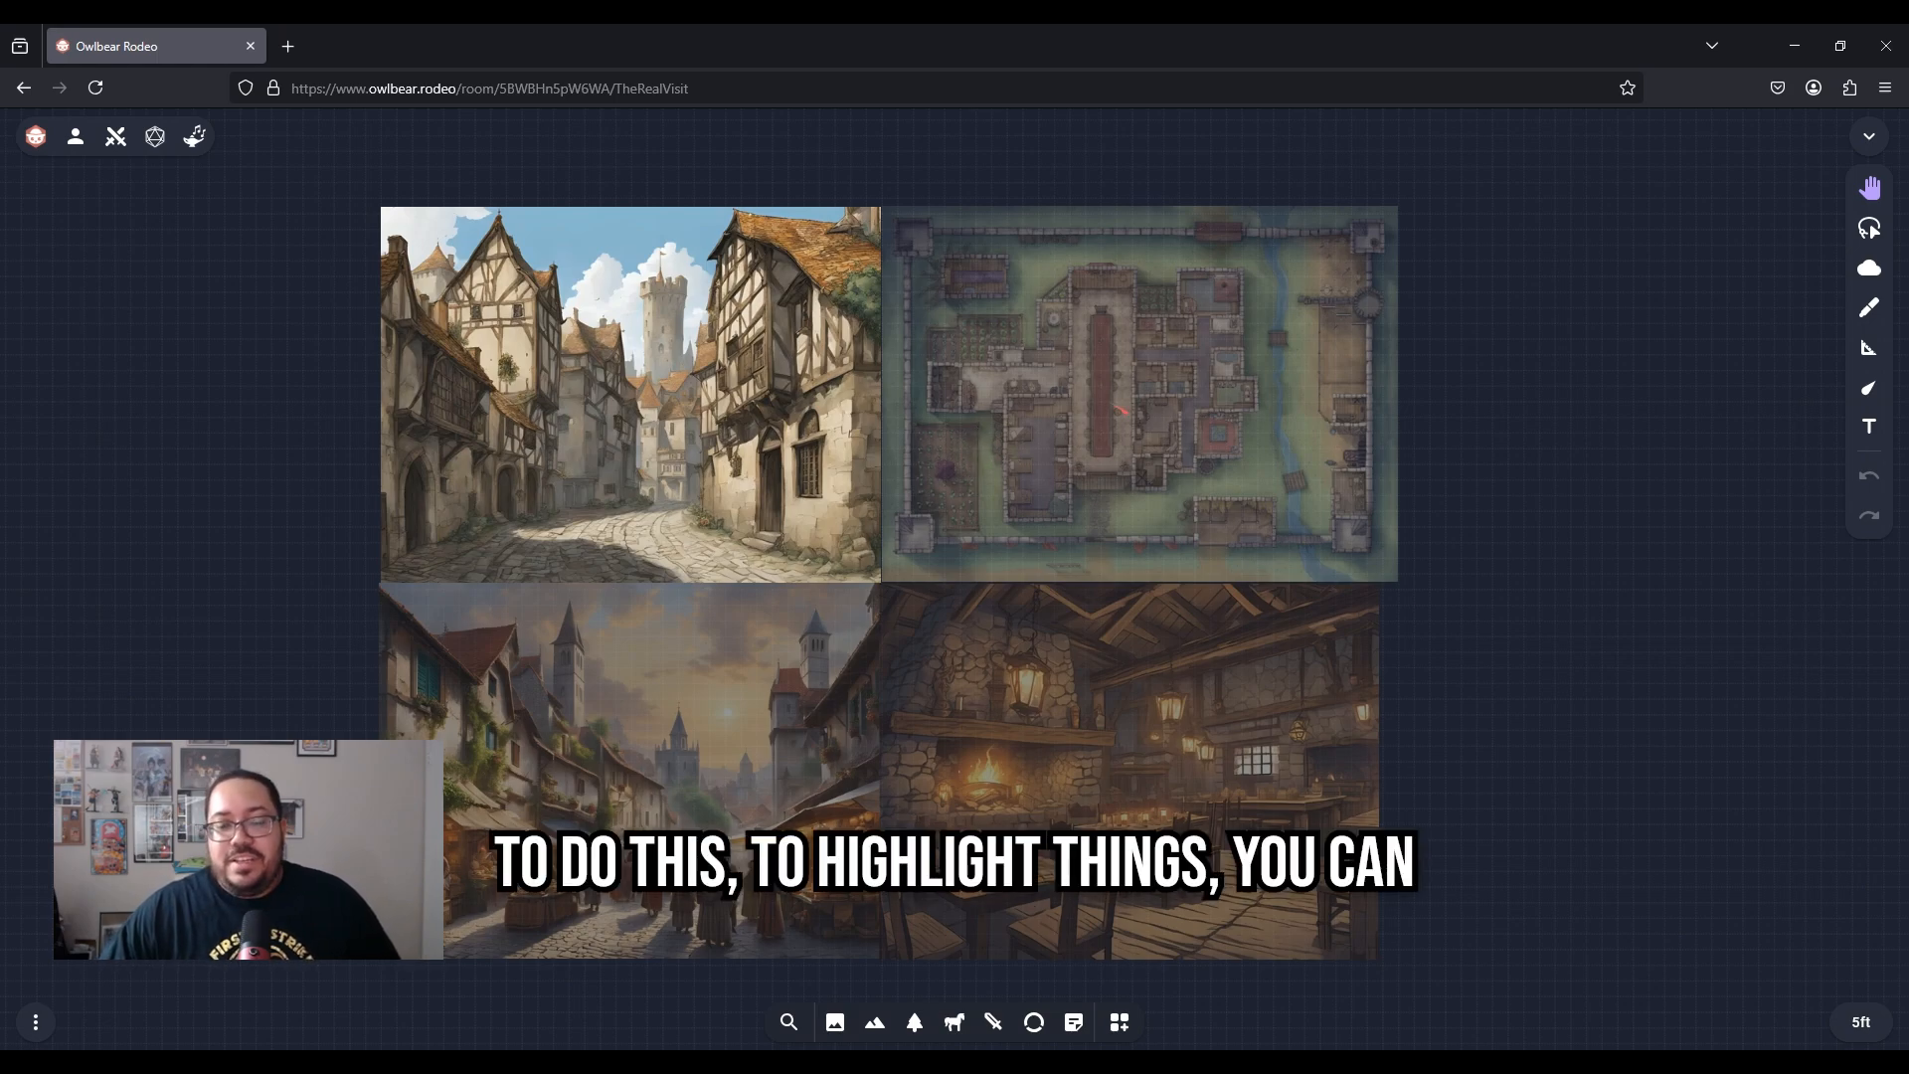
{"action": "left_click_drag", "start_coordinate": [1023, 489], "coordinate": [1046, 495]}
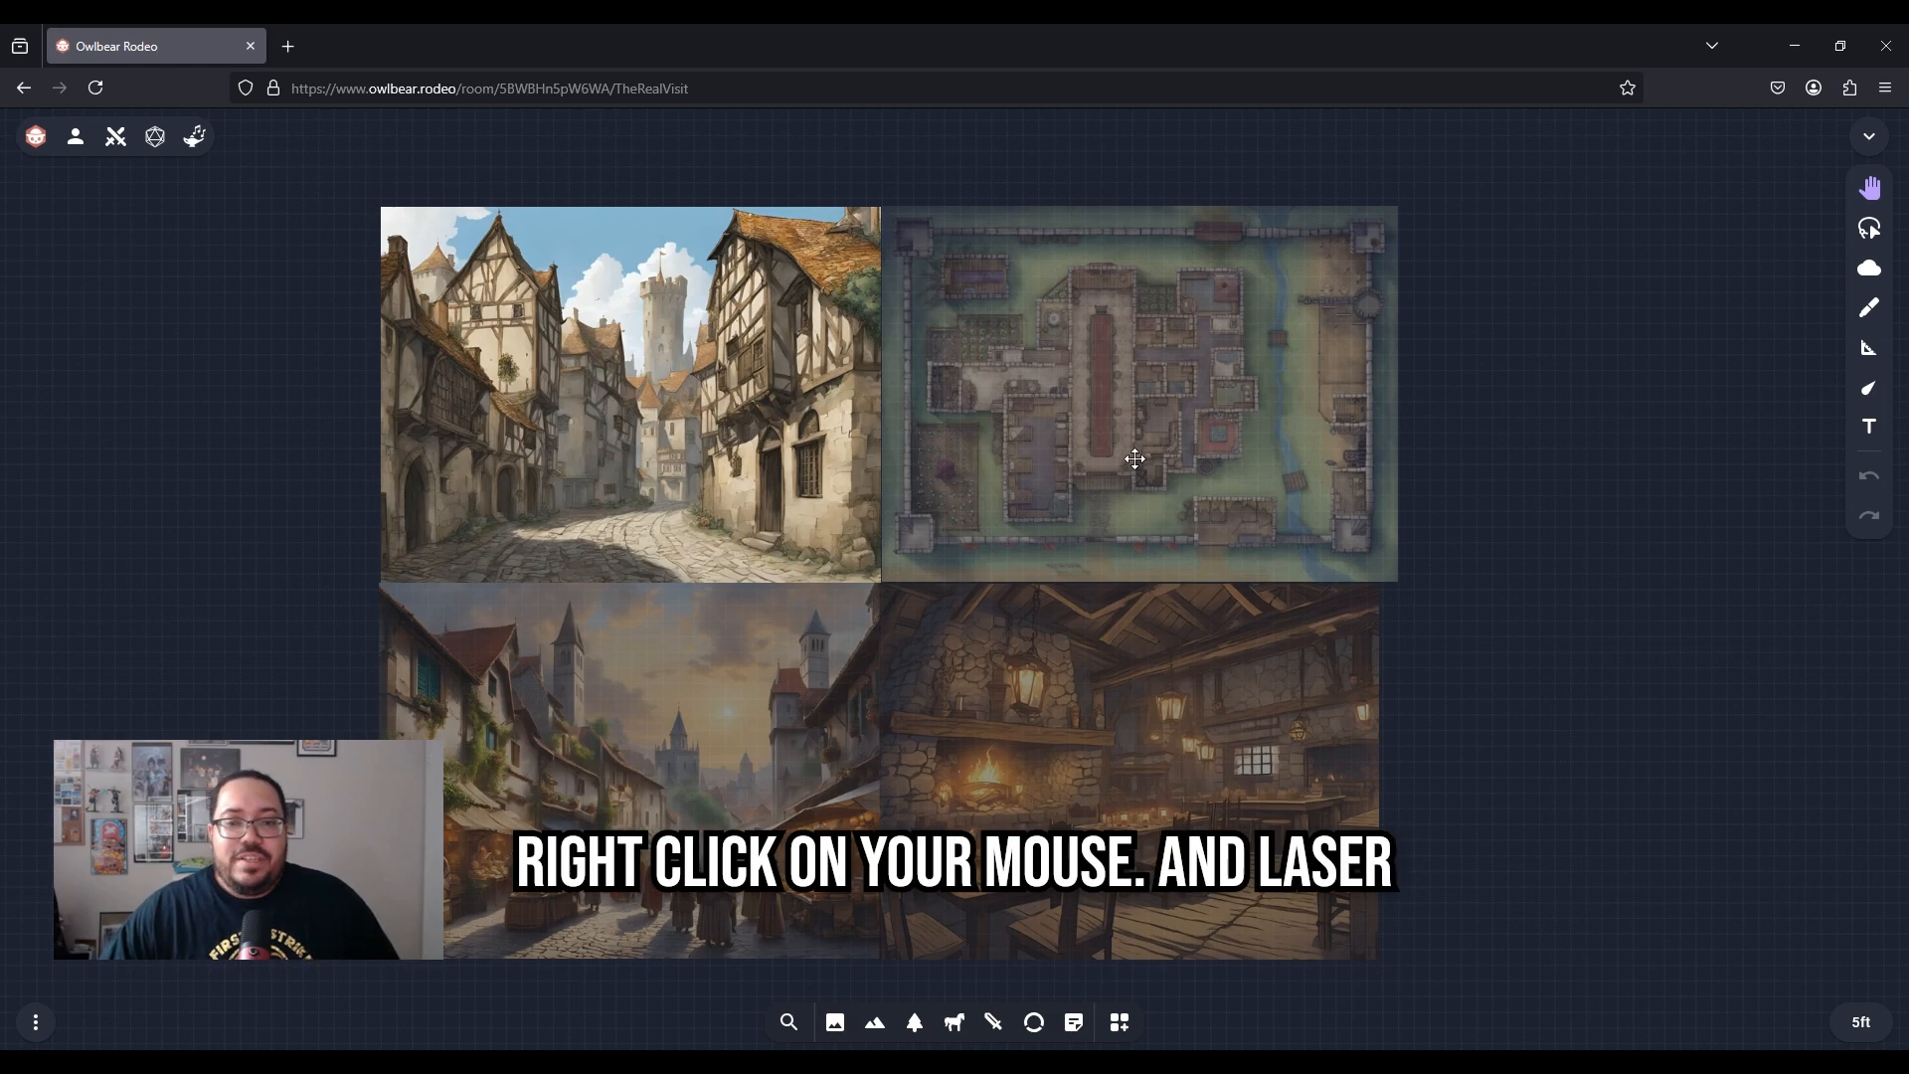
{"action": "left_click_drag", "start_coordinate": [943, 435], "coordinate": [1044, 407]}
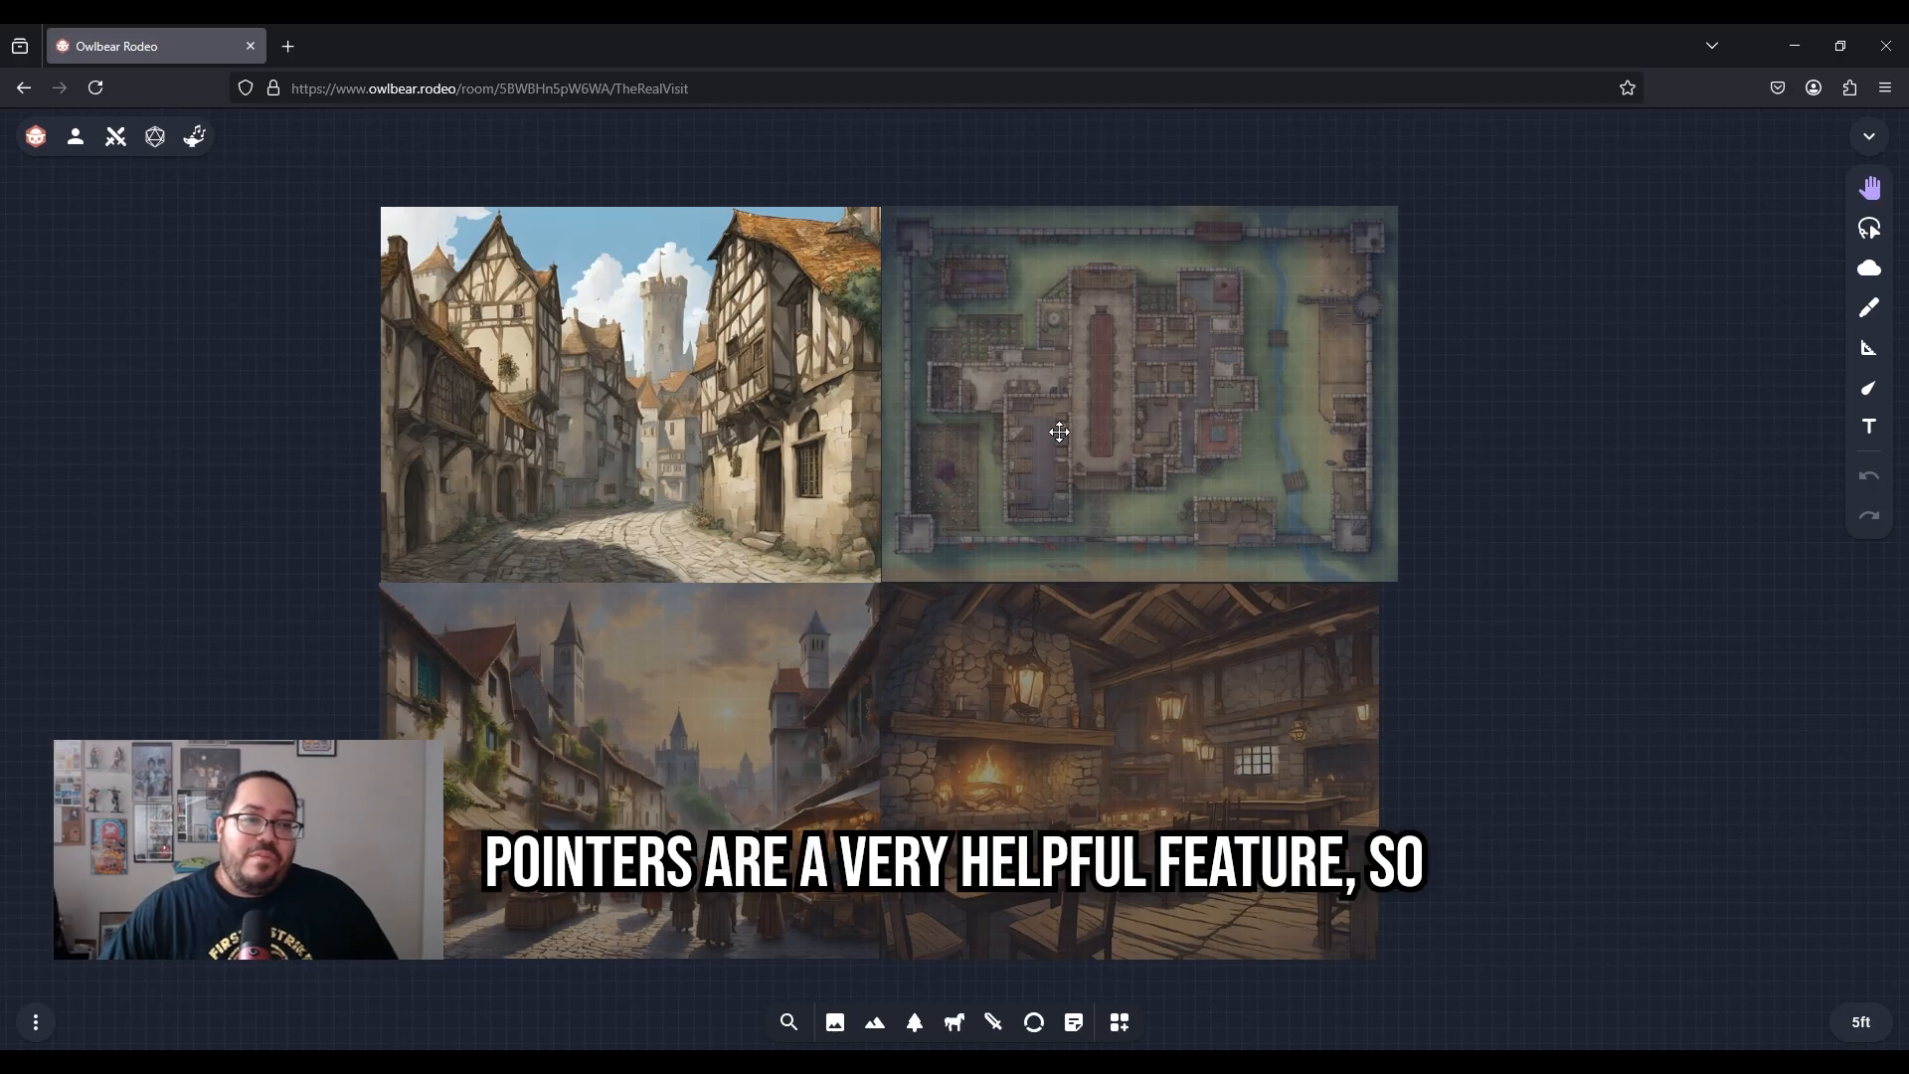
{"action": "left_click_drag", "start_coordinate": [968, 477], "coordinate": [1032, 398]}
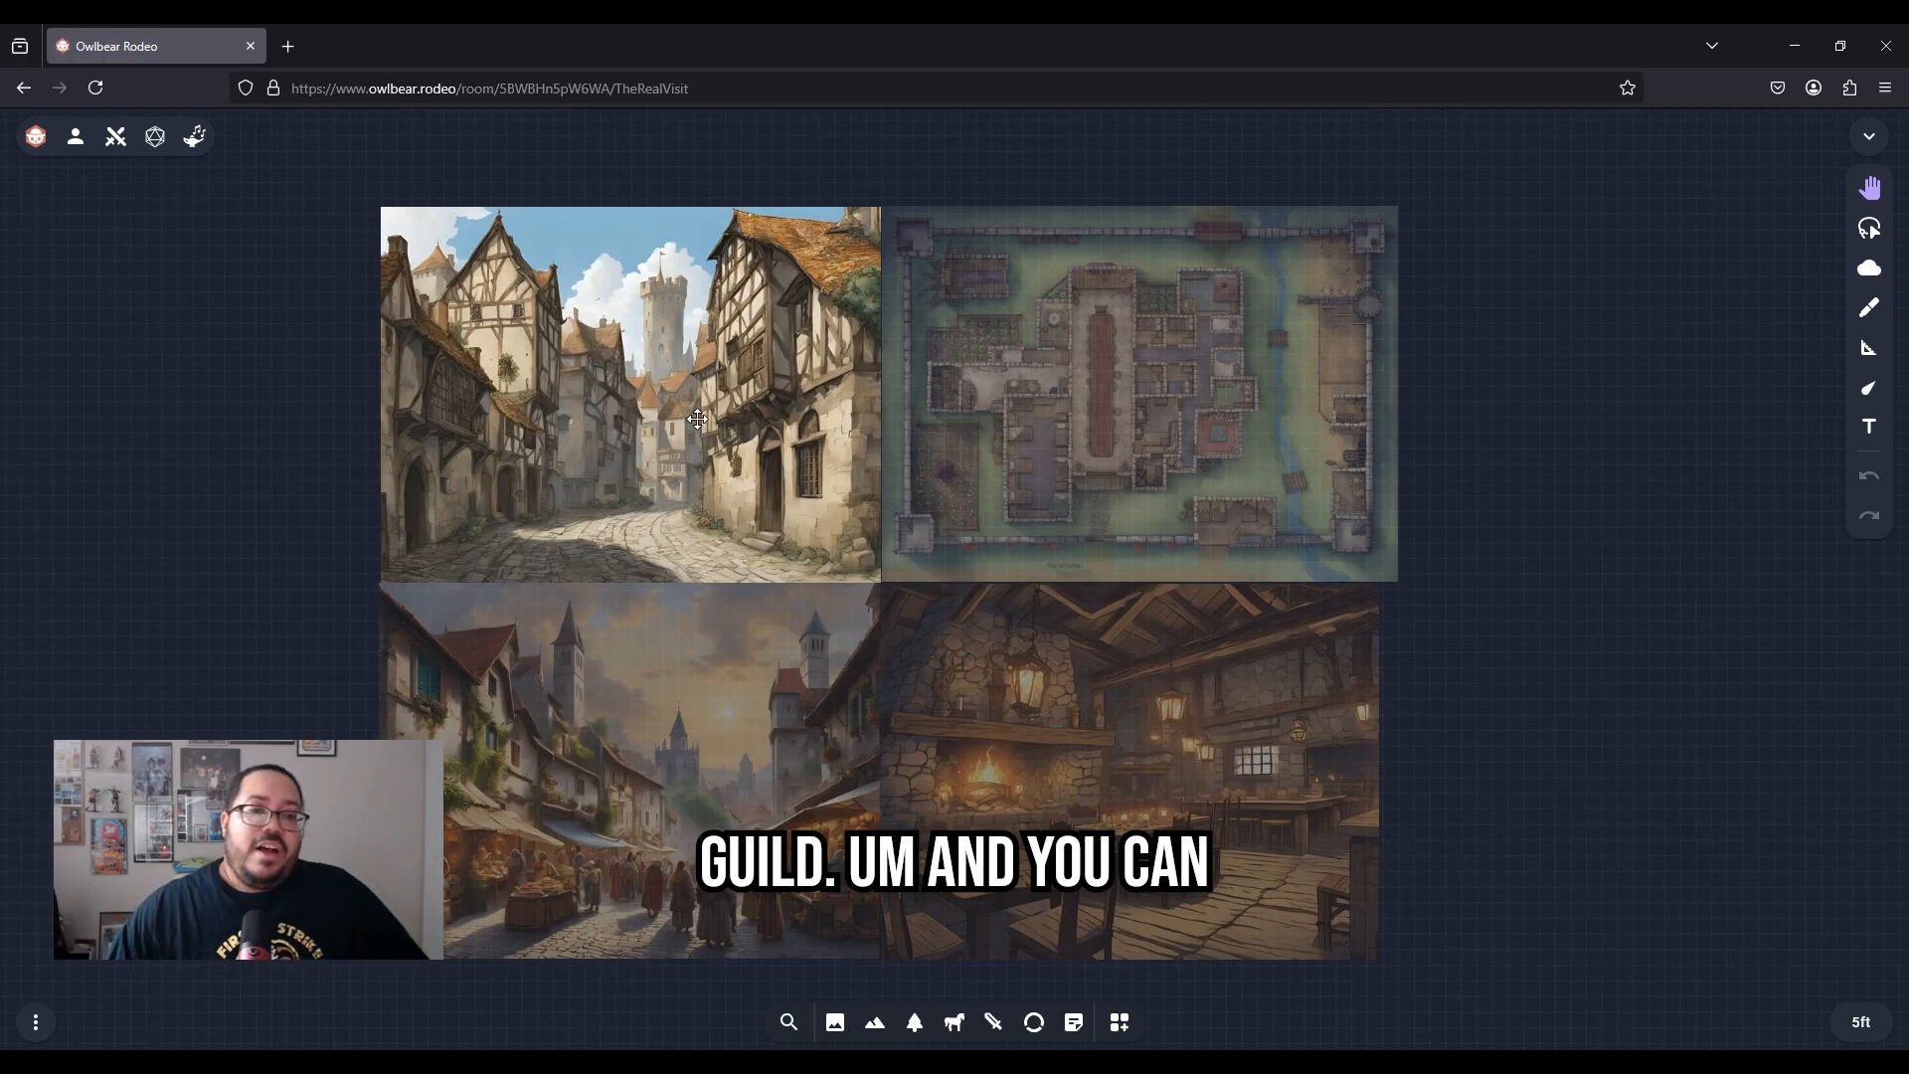
Hide the daytime cobbled street scene from the players and show it again
{"action": "left_click", "coordinate": [645, 521]}
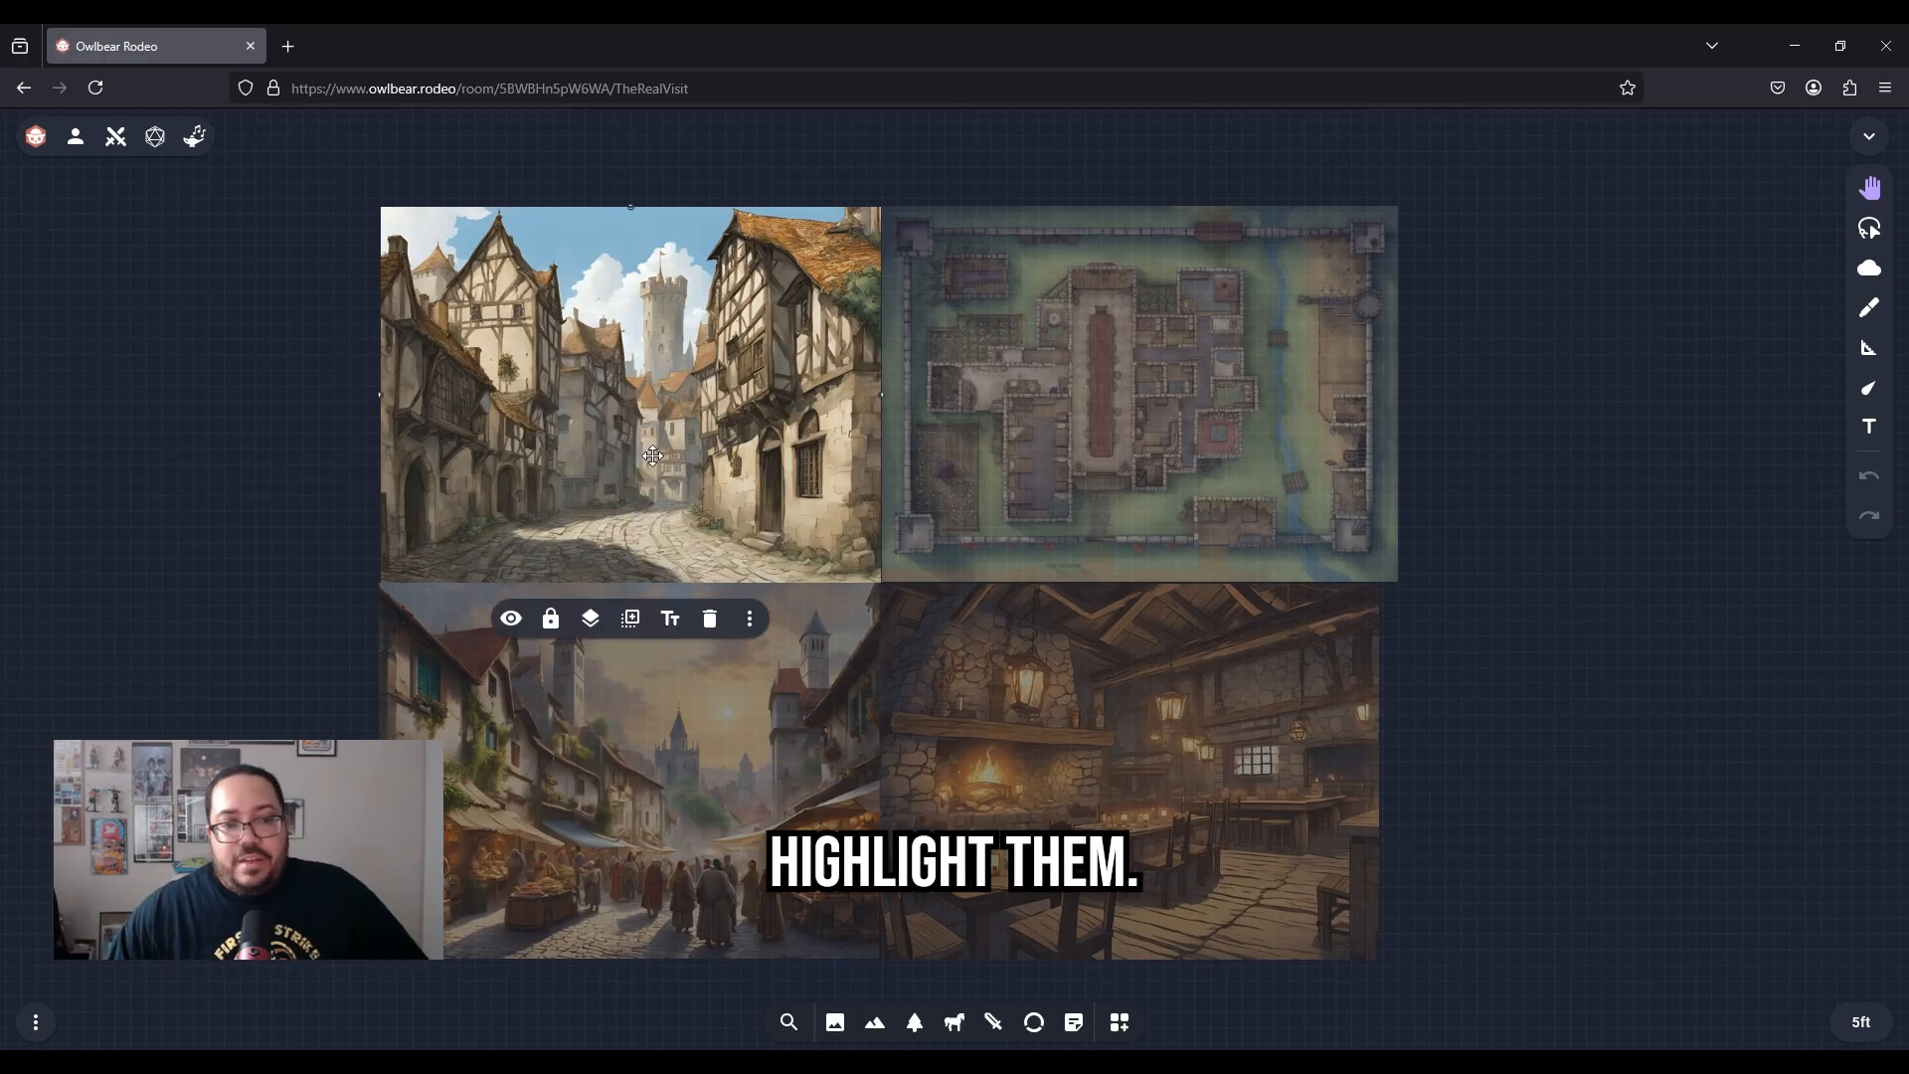
{"action": "left_click", "coordinate": [512, 626]}
{"action": "left_click", "coordinate": [512, 627]}
Make the sunset market scene visible to the players and hide the daytime cobbled street scene
{"action": "left_click", "coordinate": [469, 720]}
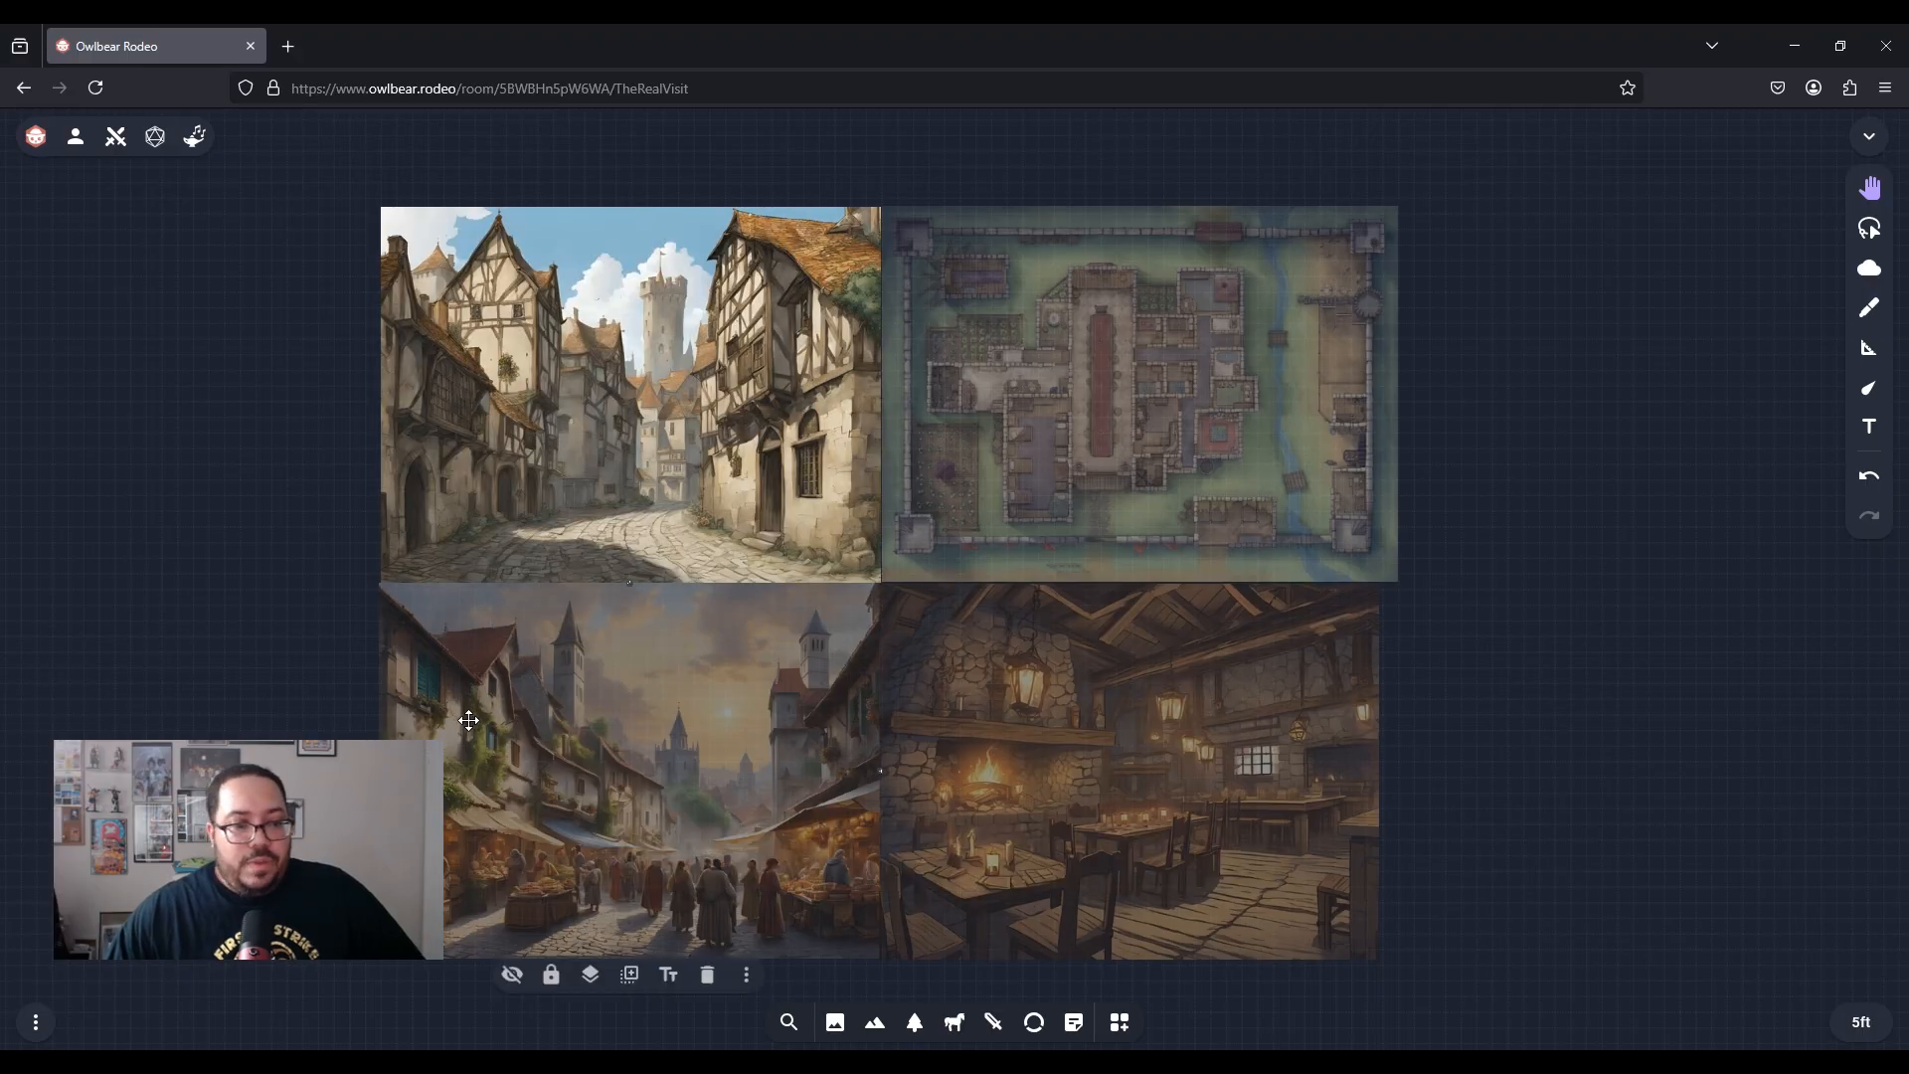
{"action": "left_click", "coordinate": [518, 978]}
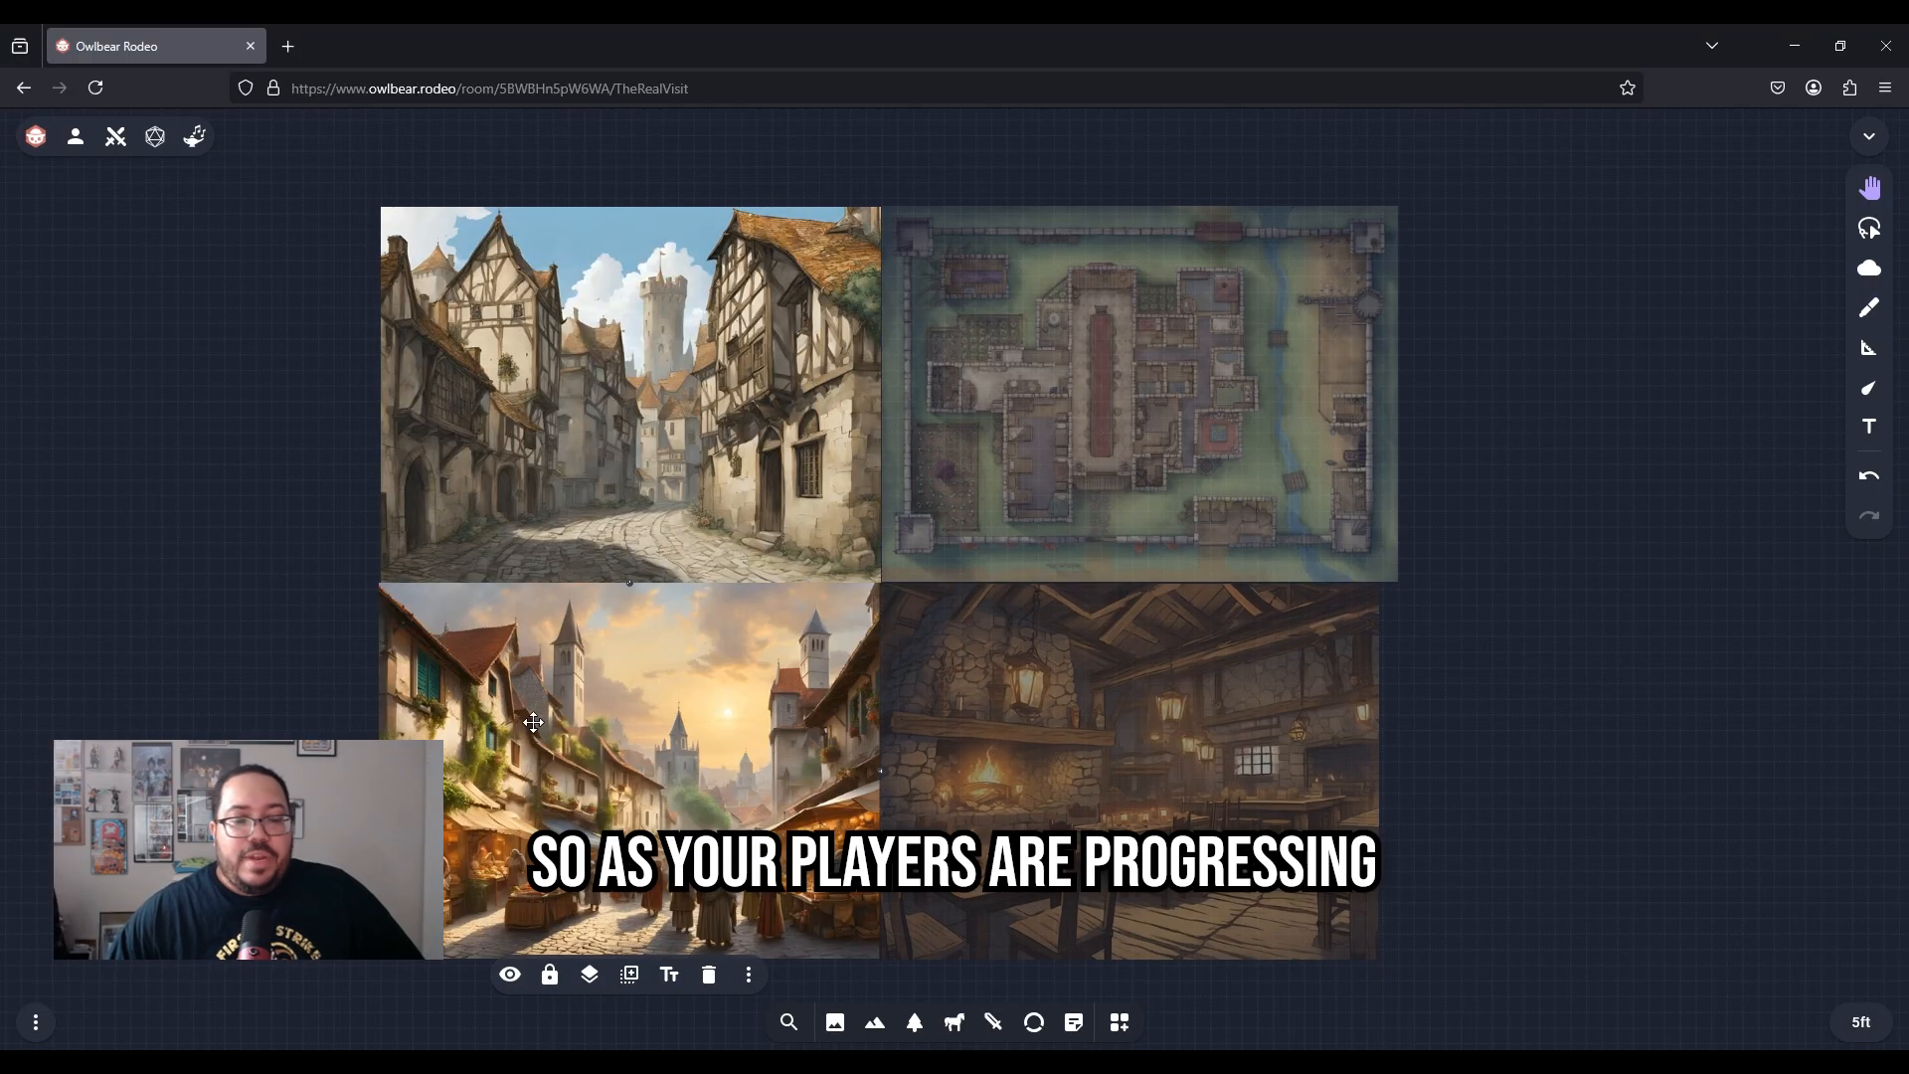
{"action": "left_click", "coordinate": [554, 490]}
{"action": "left_click", "coordinate": [511, 618]}
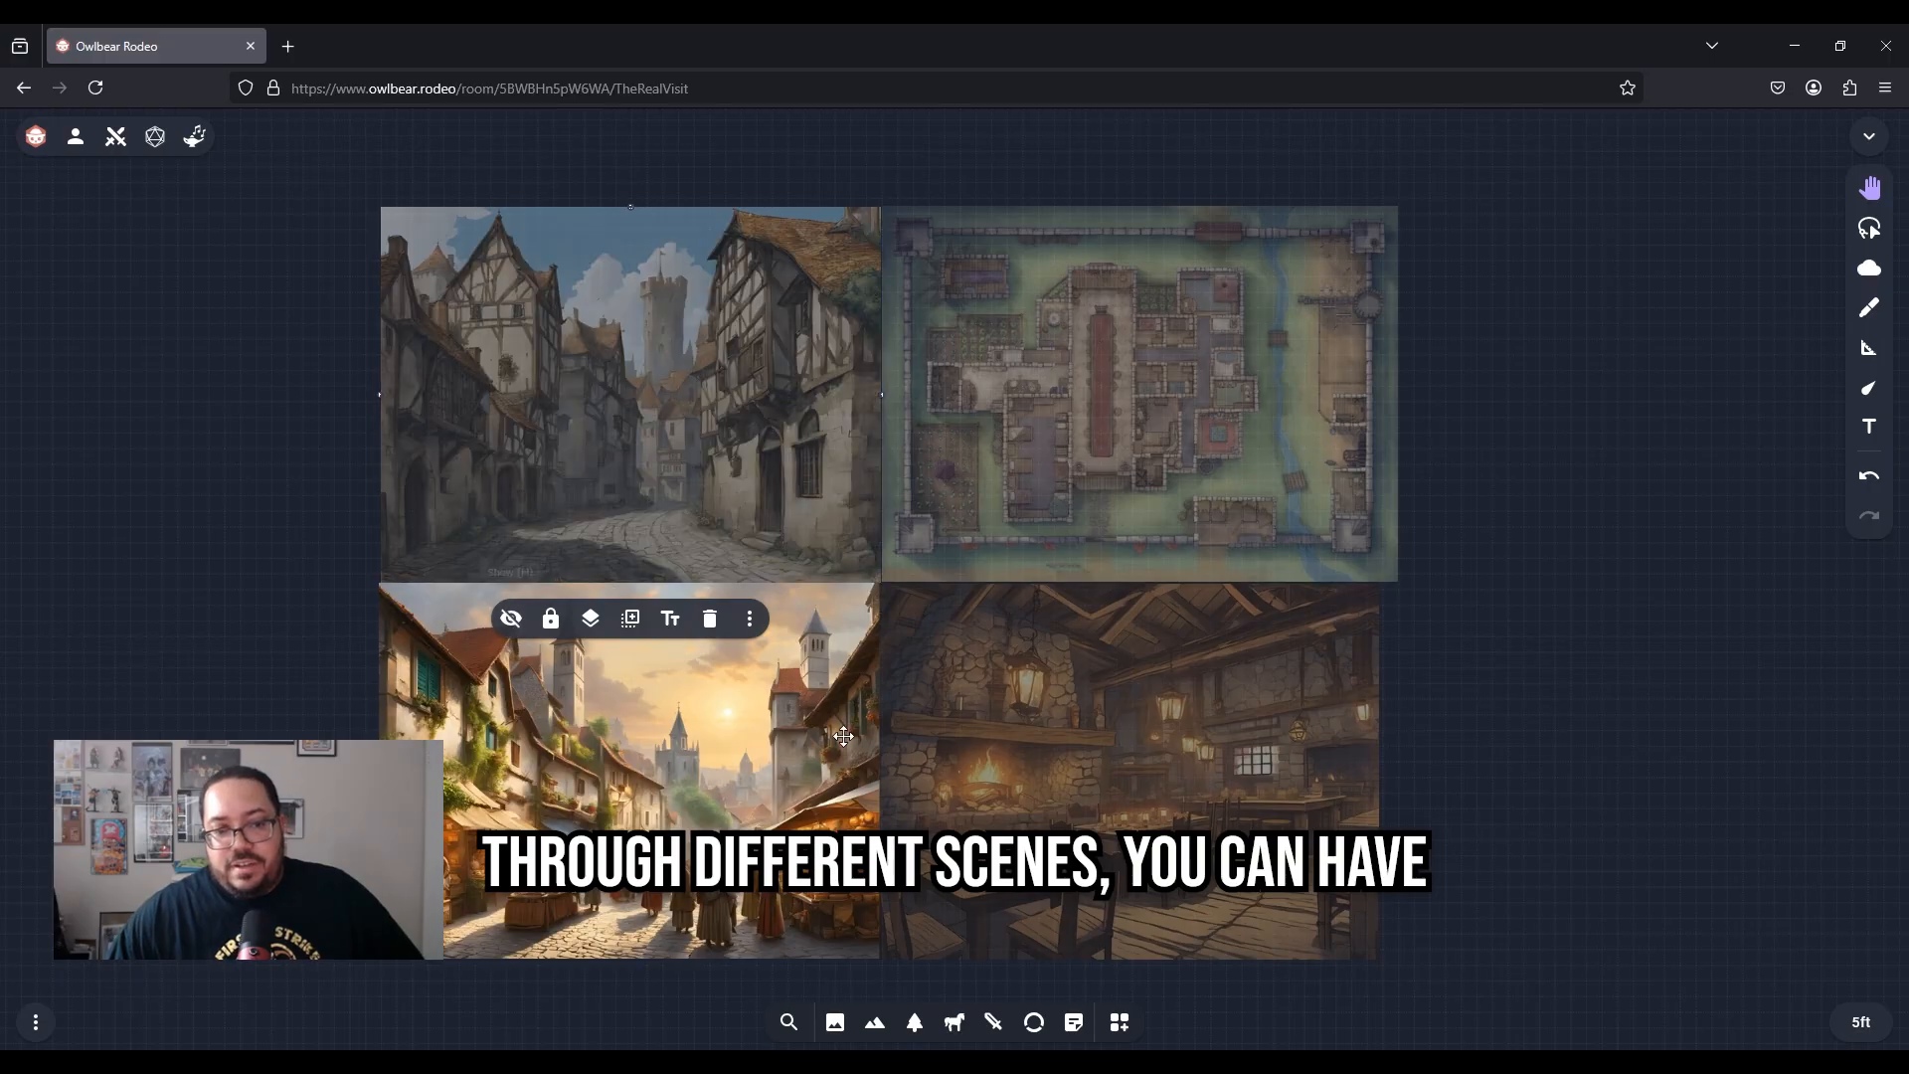
Hide the sunset market scene from the players
{"action": "left_click", "coordinate": [806, 785]}
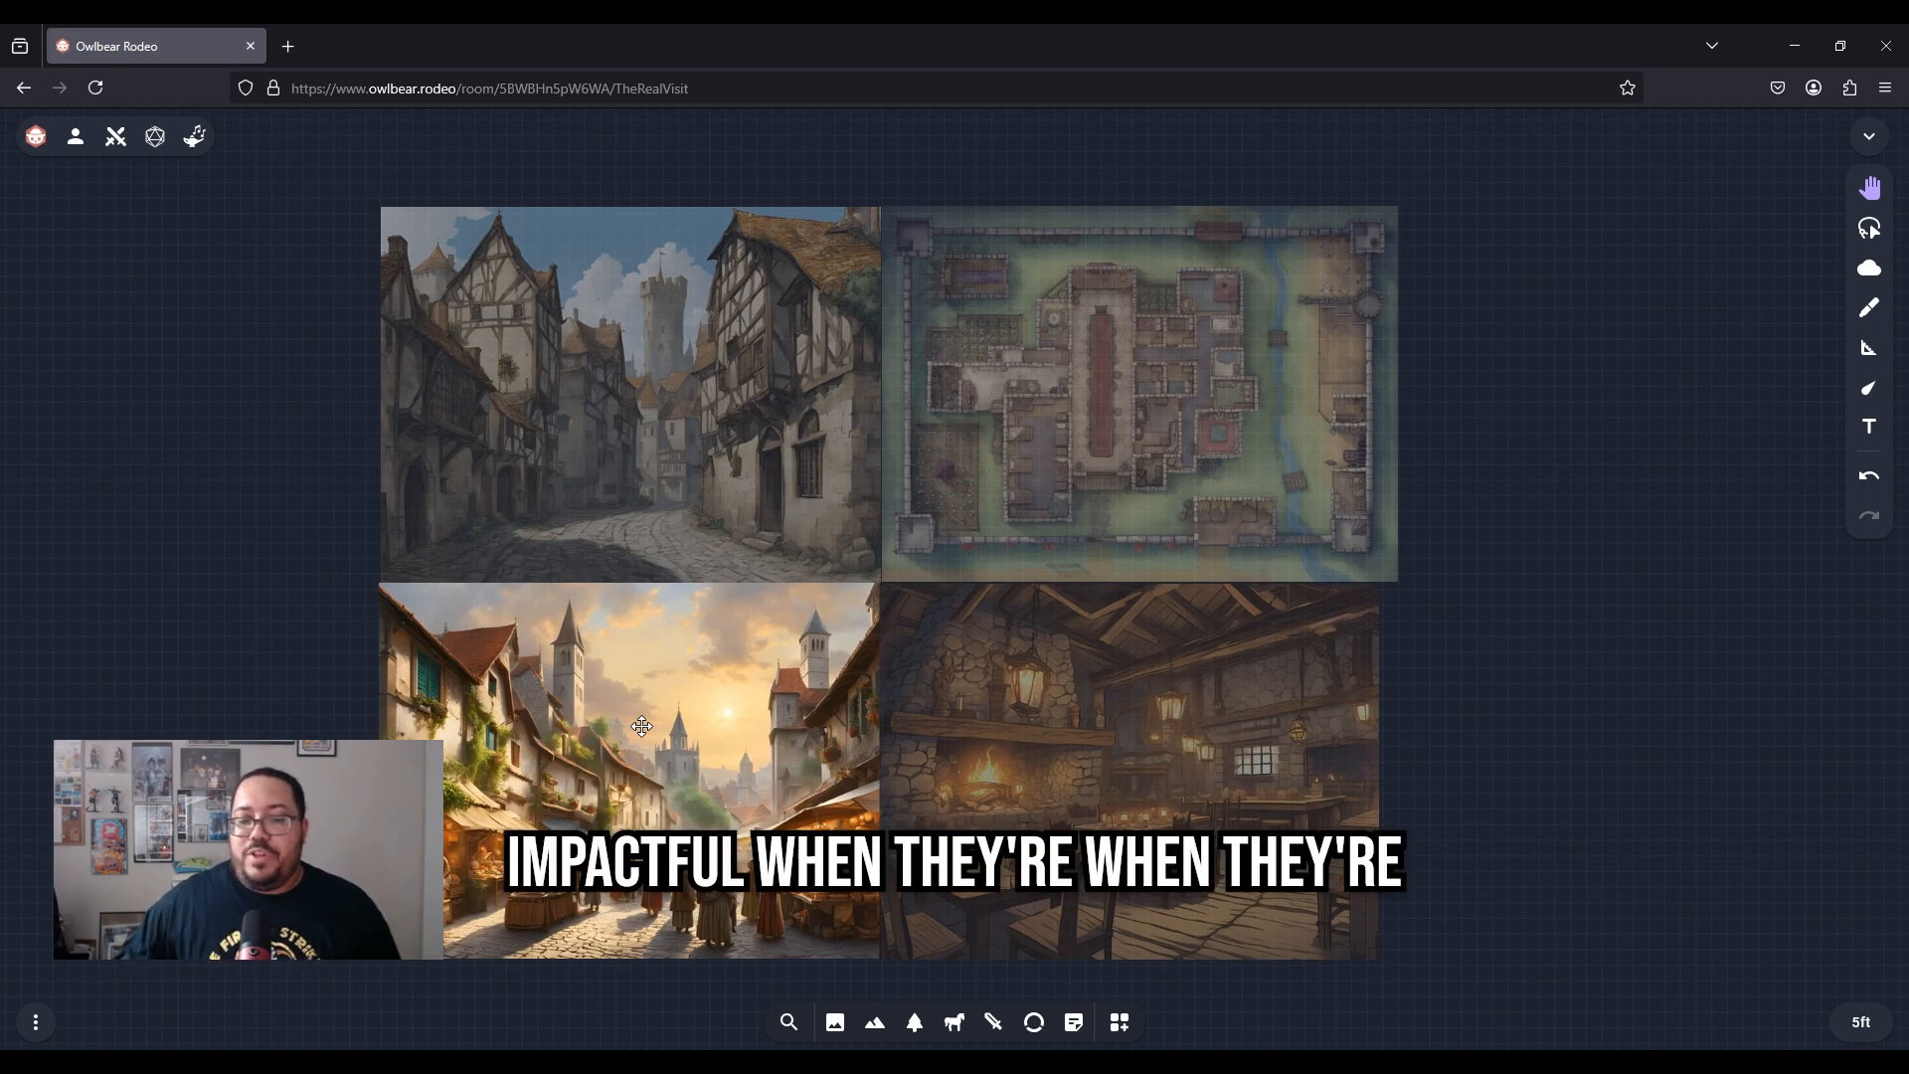
{"action": "left_click", "coordinate": [512, 679]}
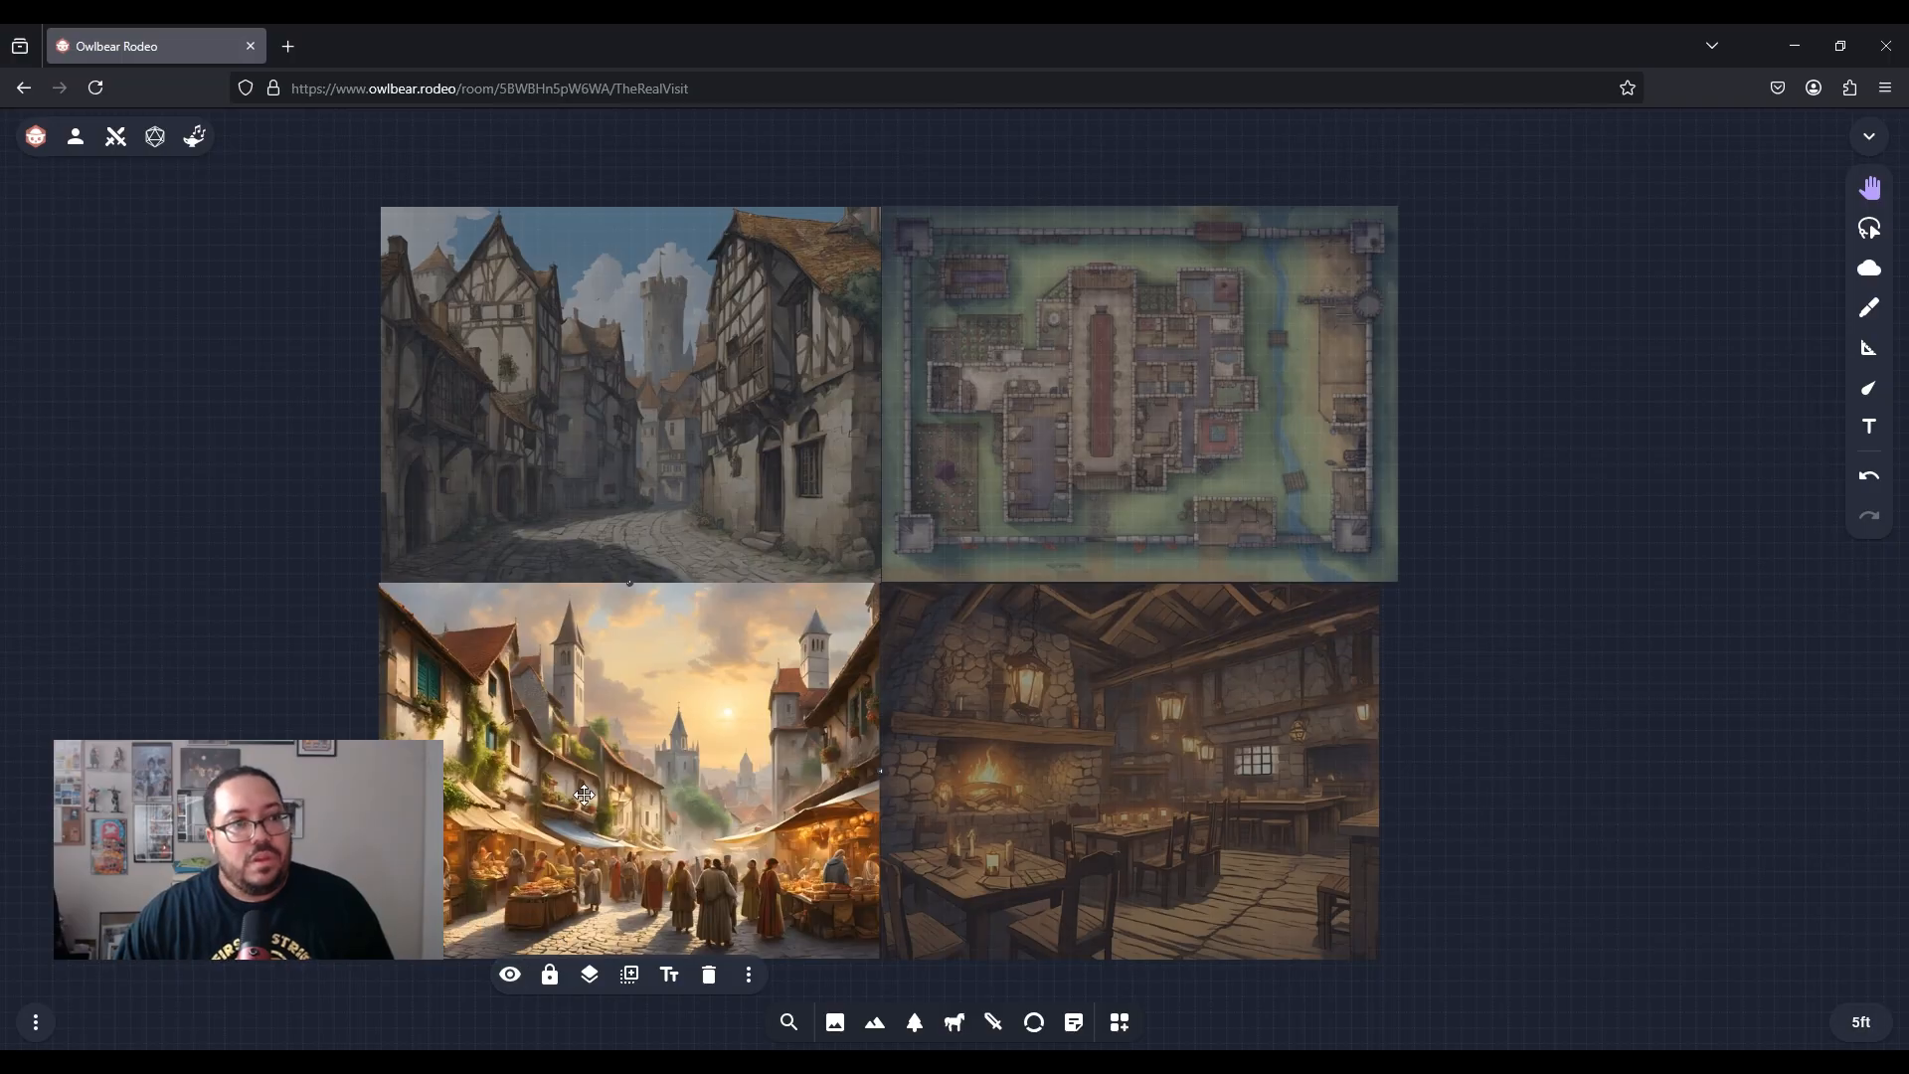
{"action": "scroll", "coordinate": [616, 708], "scroll_direction": "down", "scroll_amount": 1}
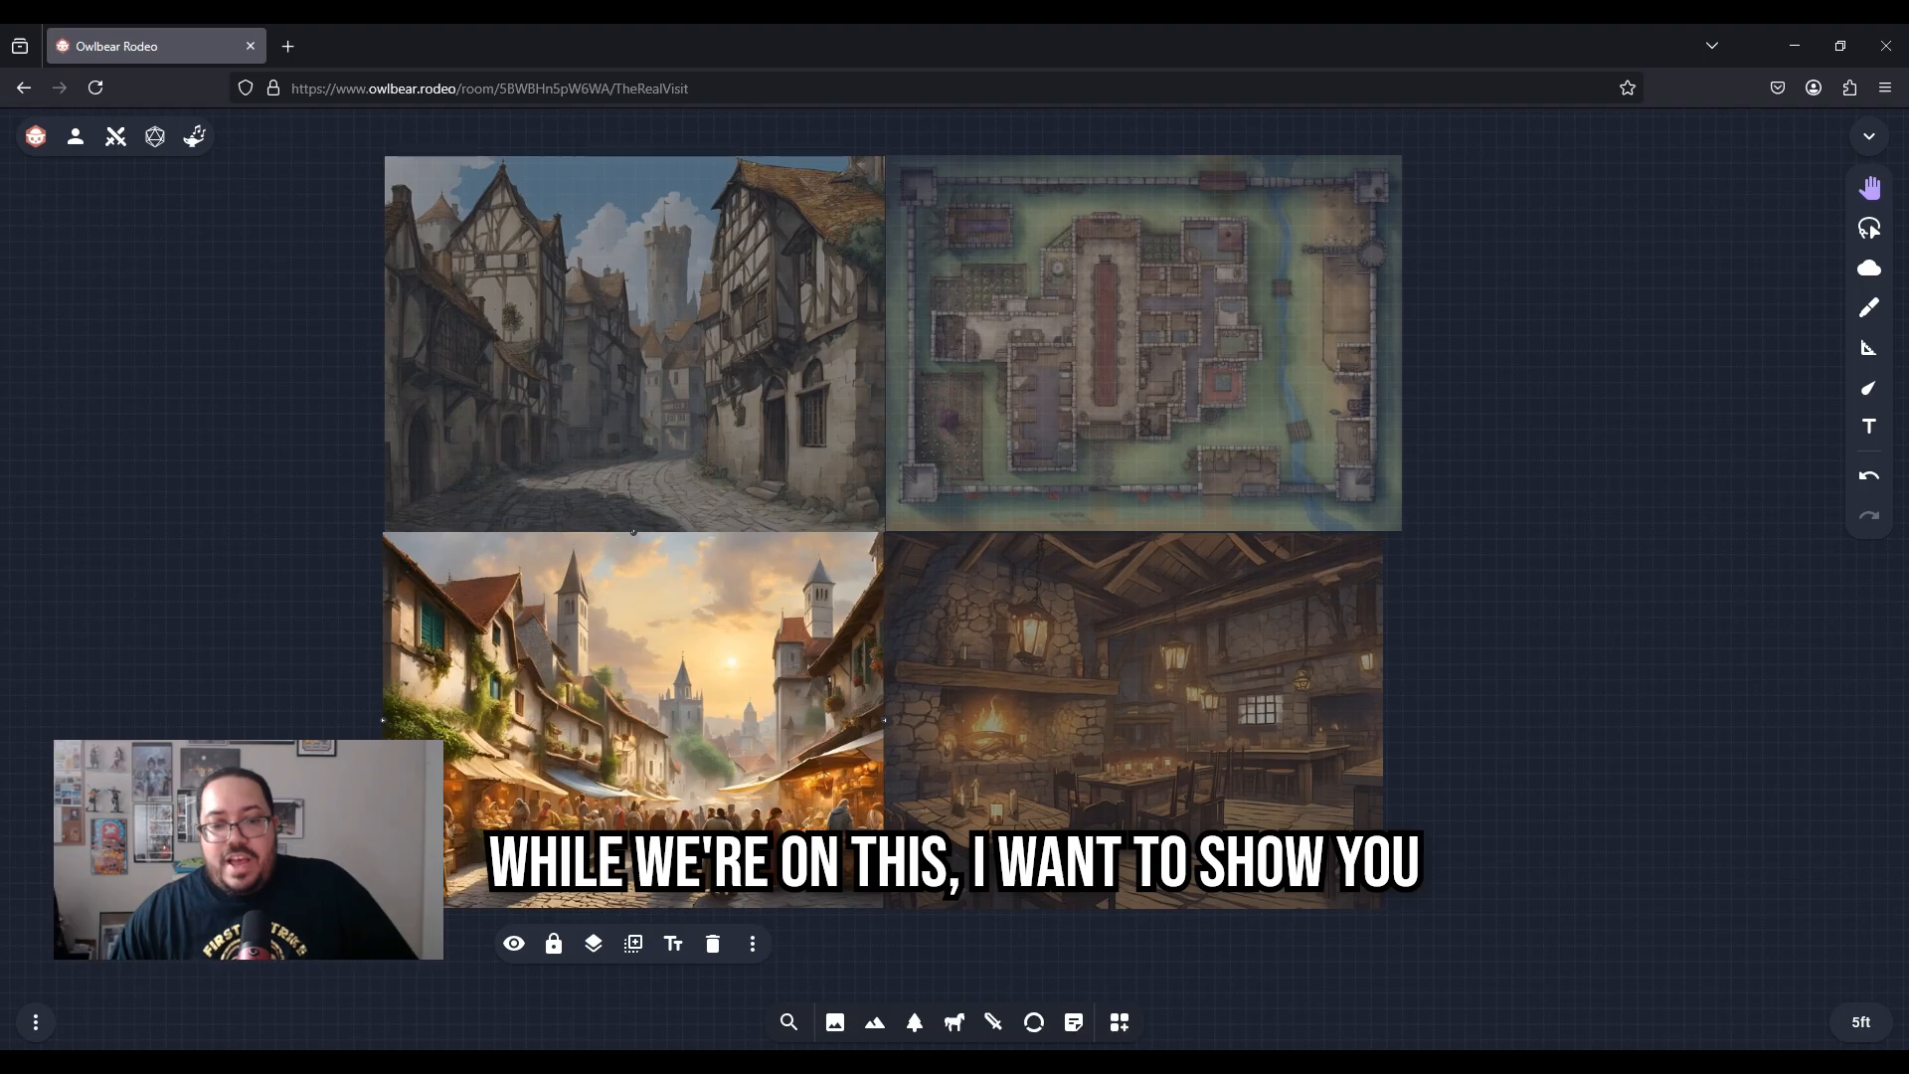
{"action": "left_click", "coordinate": [514, 944]}
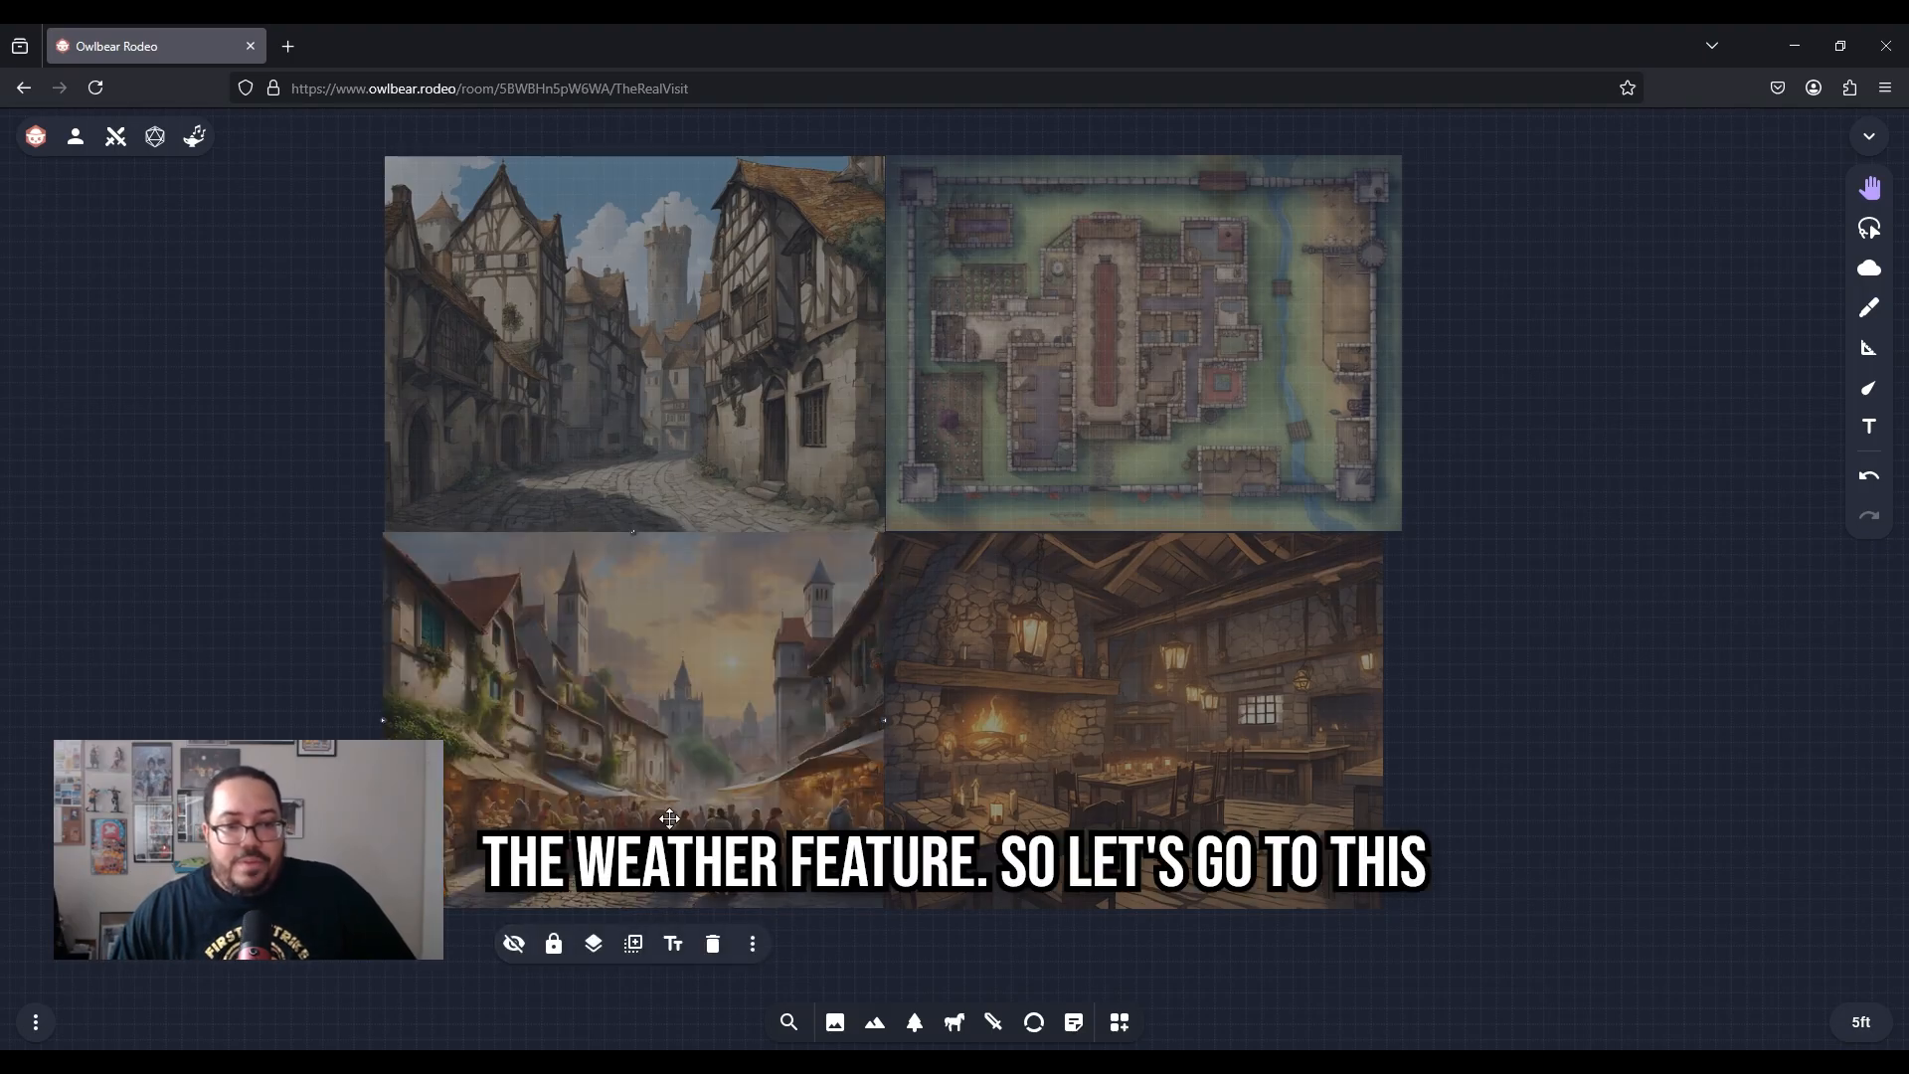
Make the manor battle map visible to the players
{"action": "left_click", "coordinate": [938, 494]}
{"action": "left_click", "coordinate": [1021, 573]}
{"action": "left_click_drag", "start_coordinate": [823, 558], "coordinate": [669, 644]}
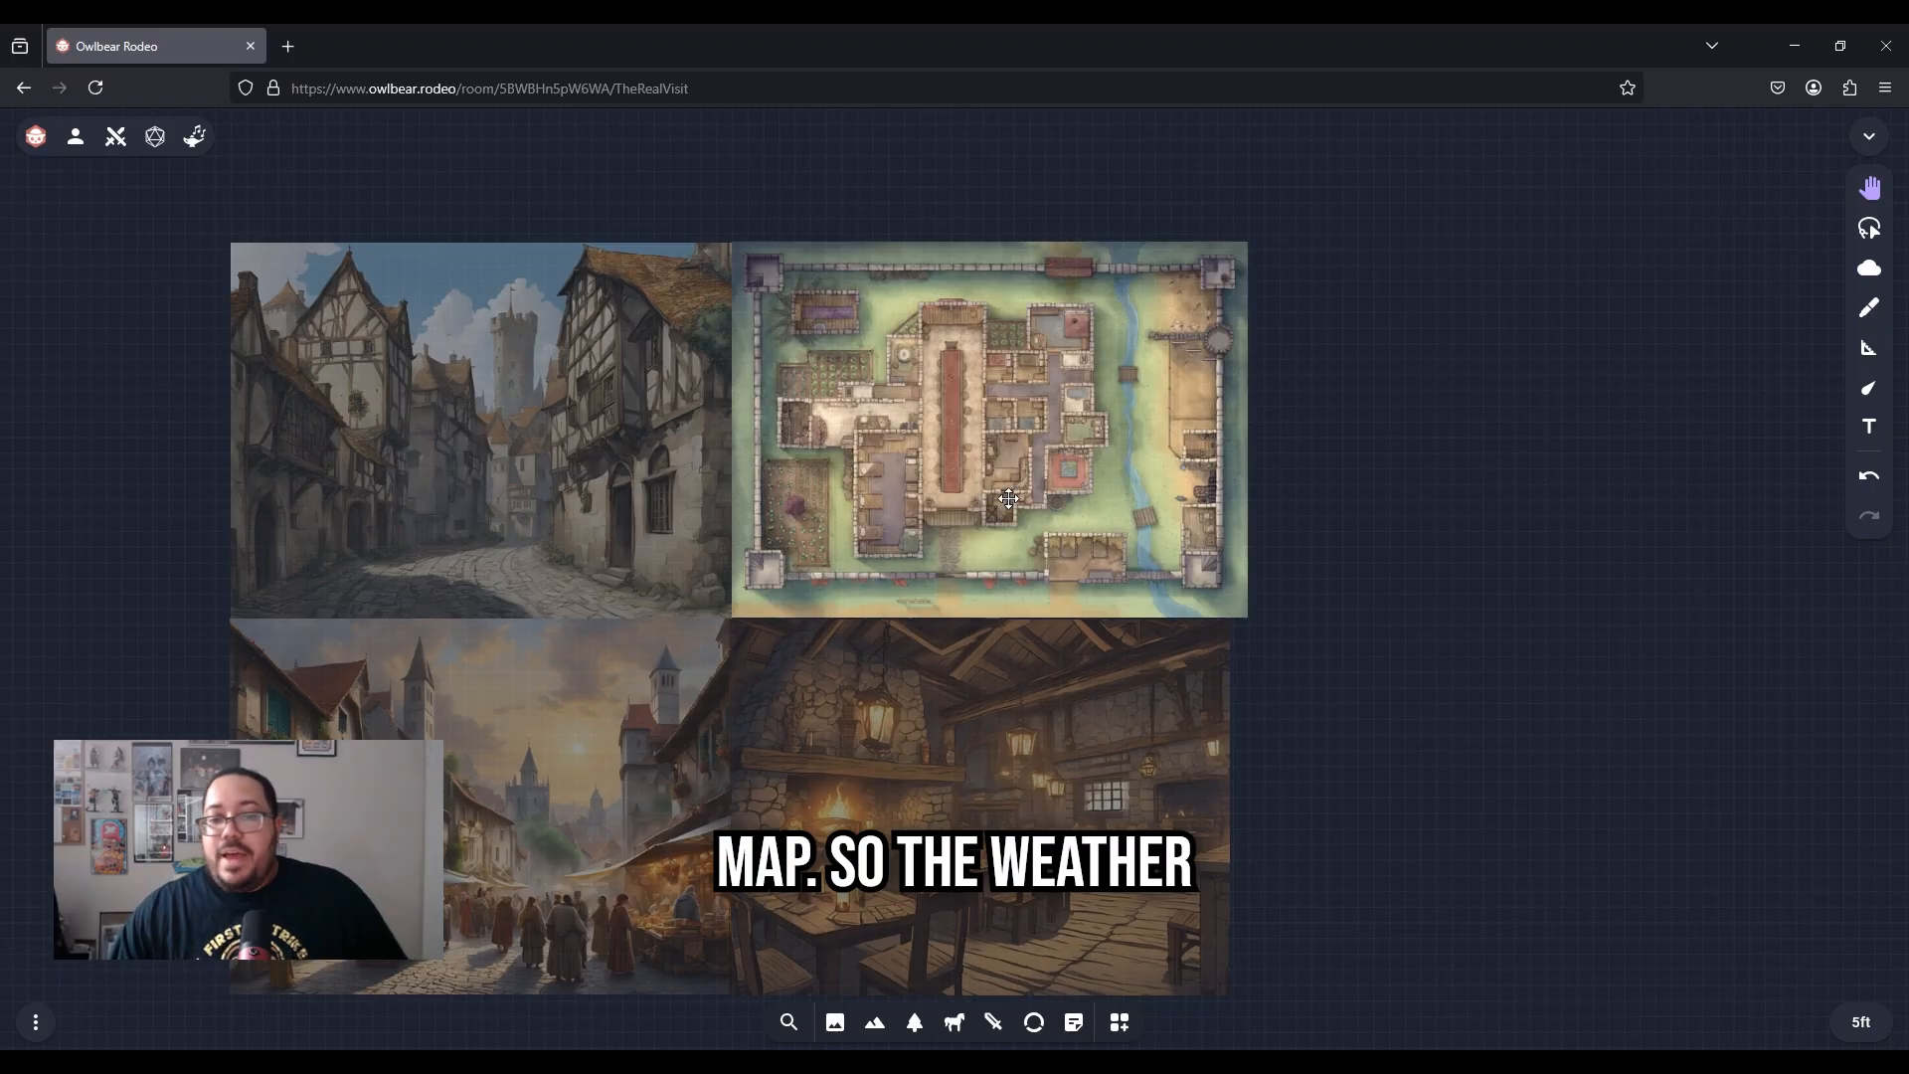
Add a weather effect to the manor battle map
{"action": "left_click", "coordinate": [1008, 498]}
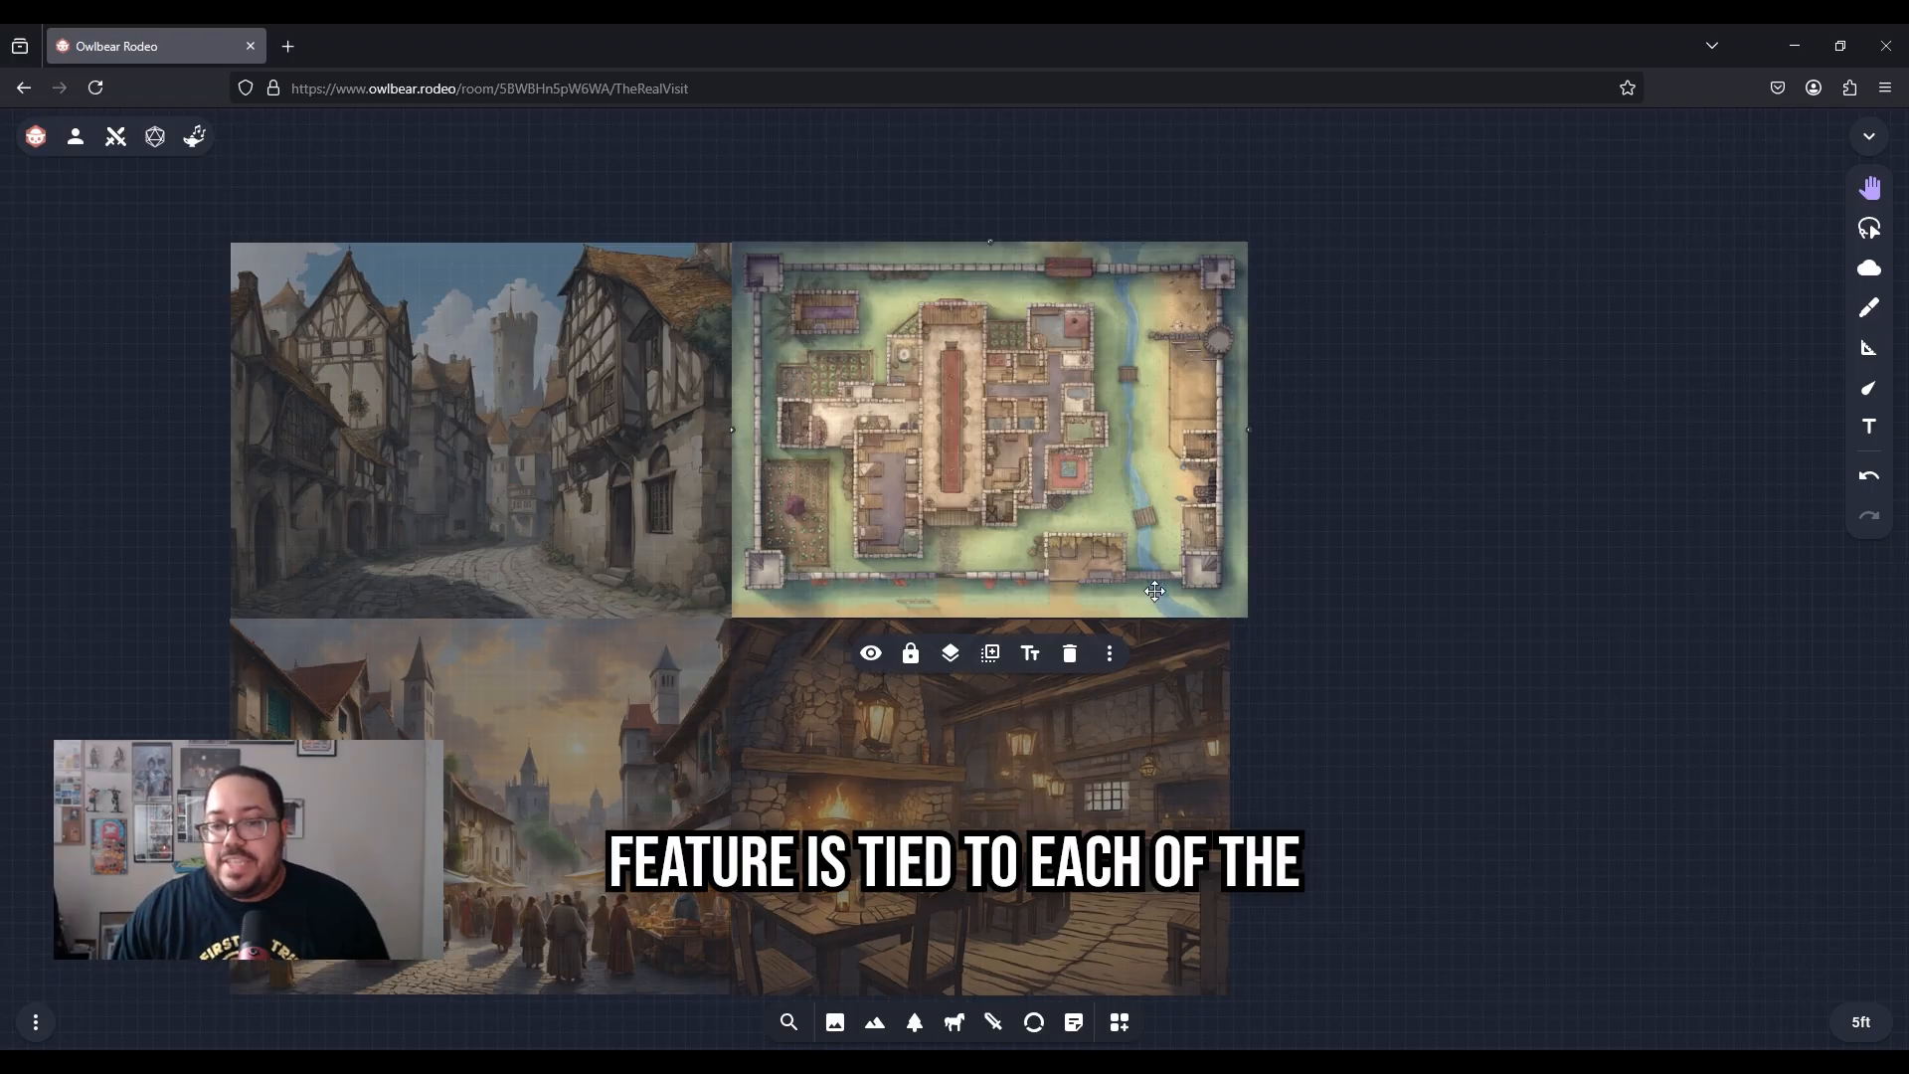
{"action": "left_click", "coordinate": [1109, 655]}
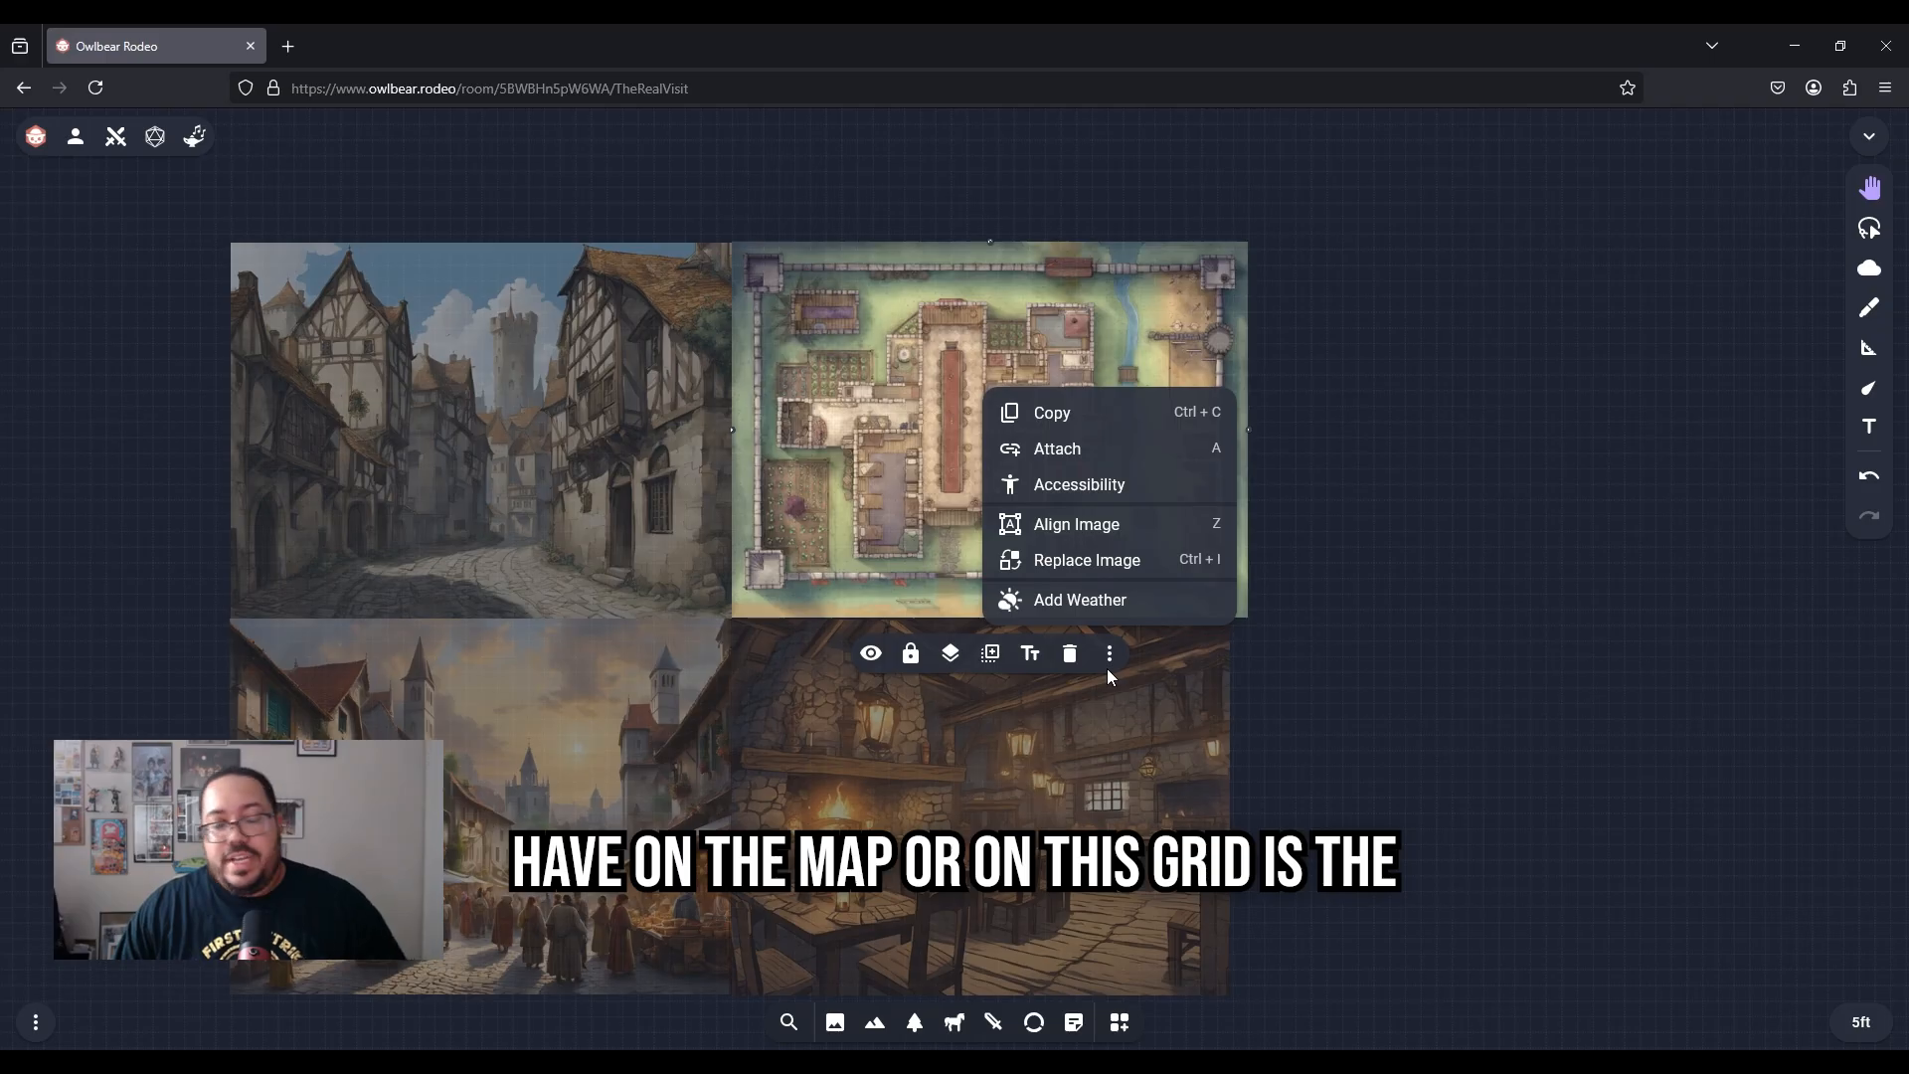
{"action": "left_click", "coordinate": [1107, 653]}
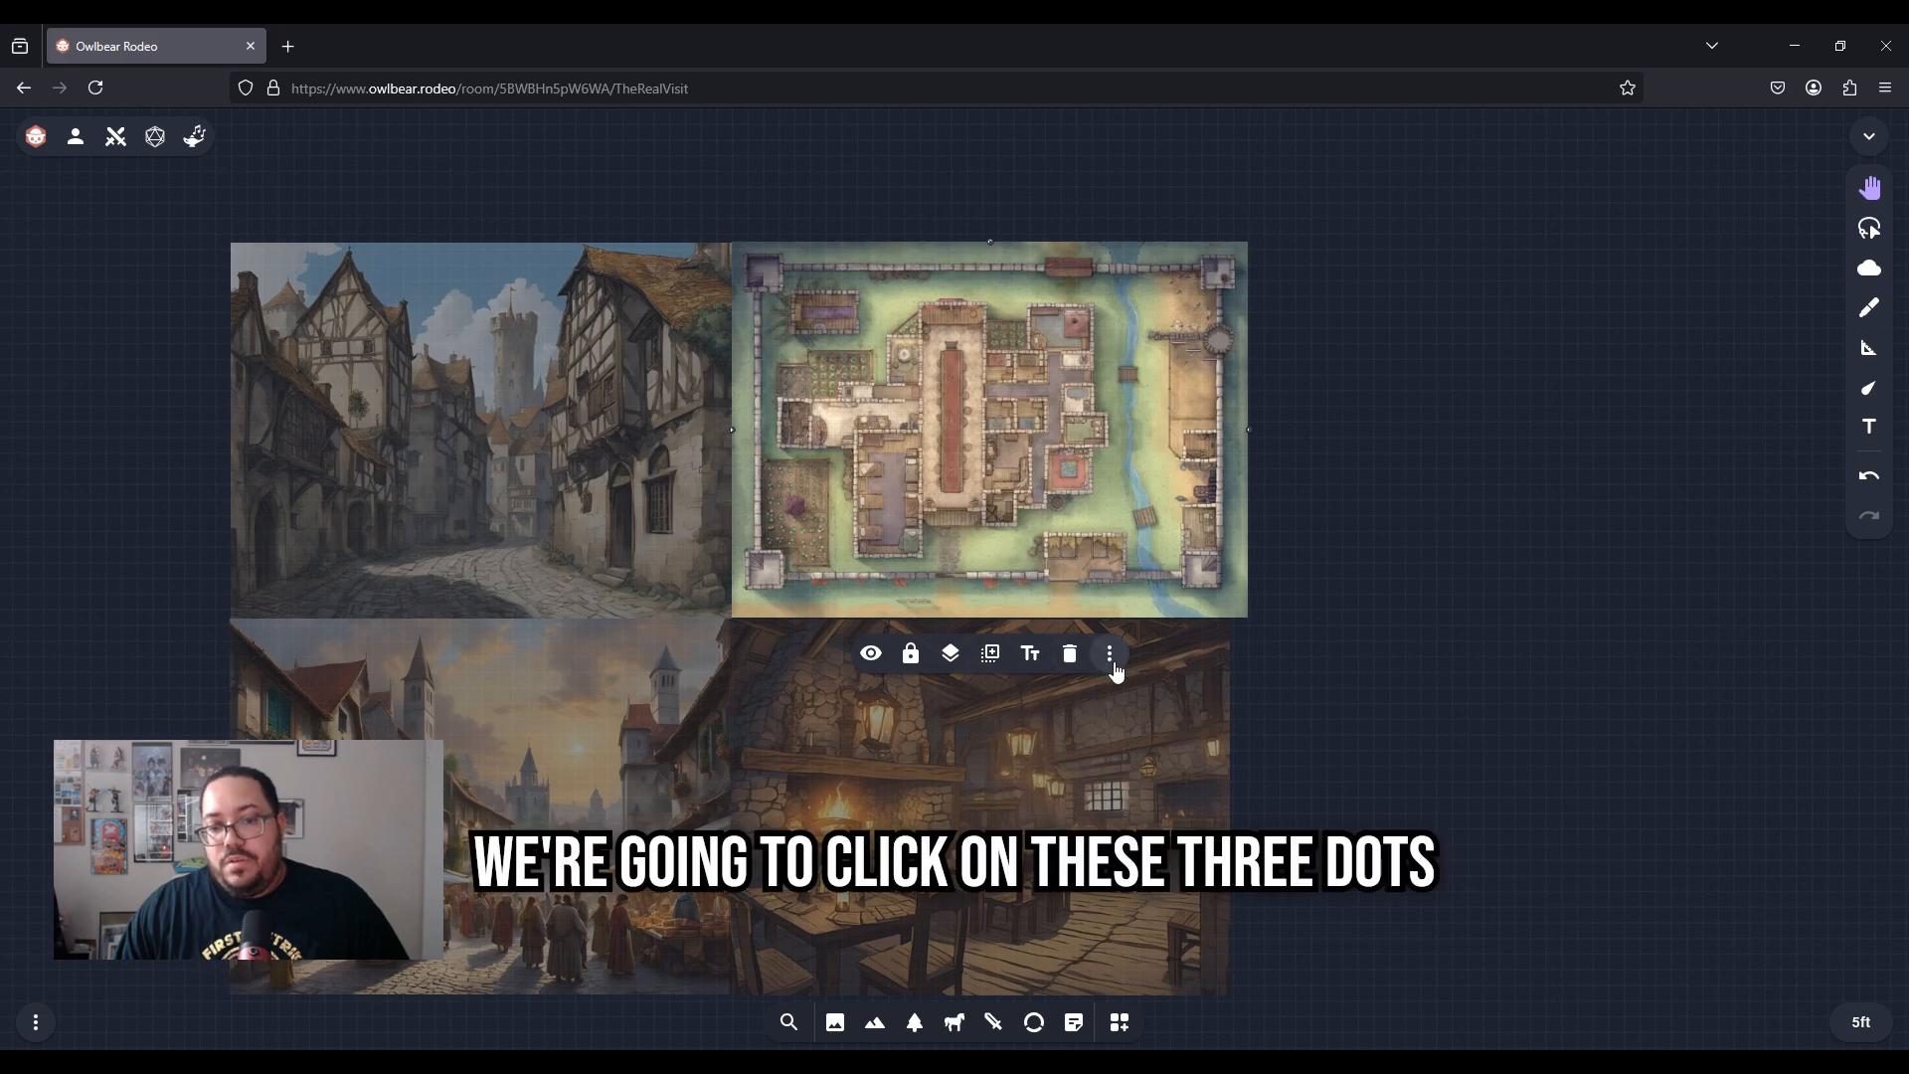
{"action": "left_click", "coordinate": [1109, 655]}
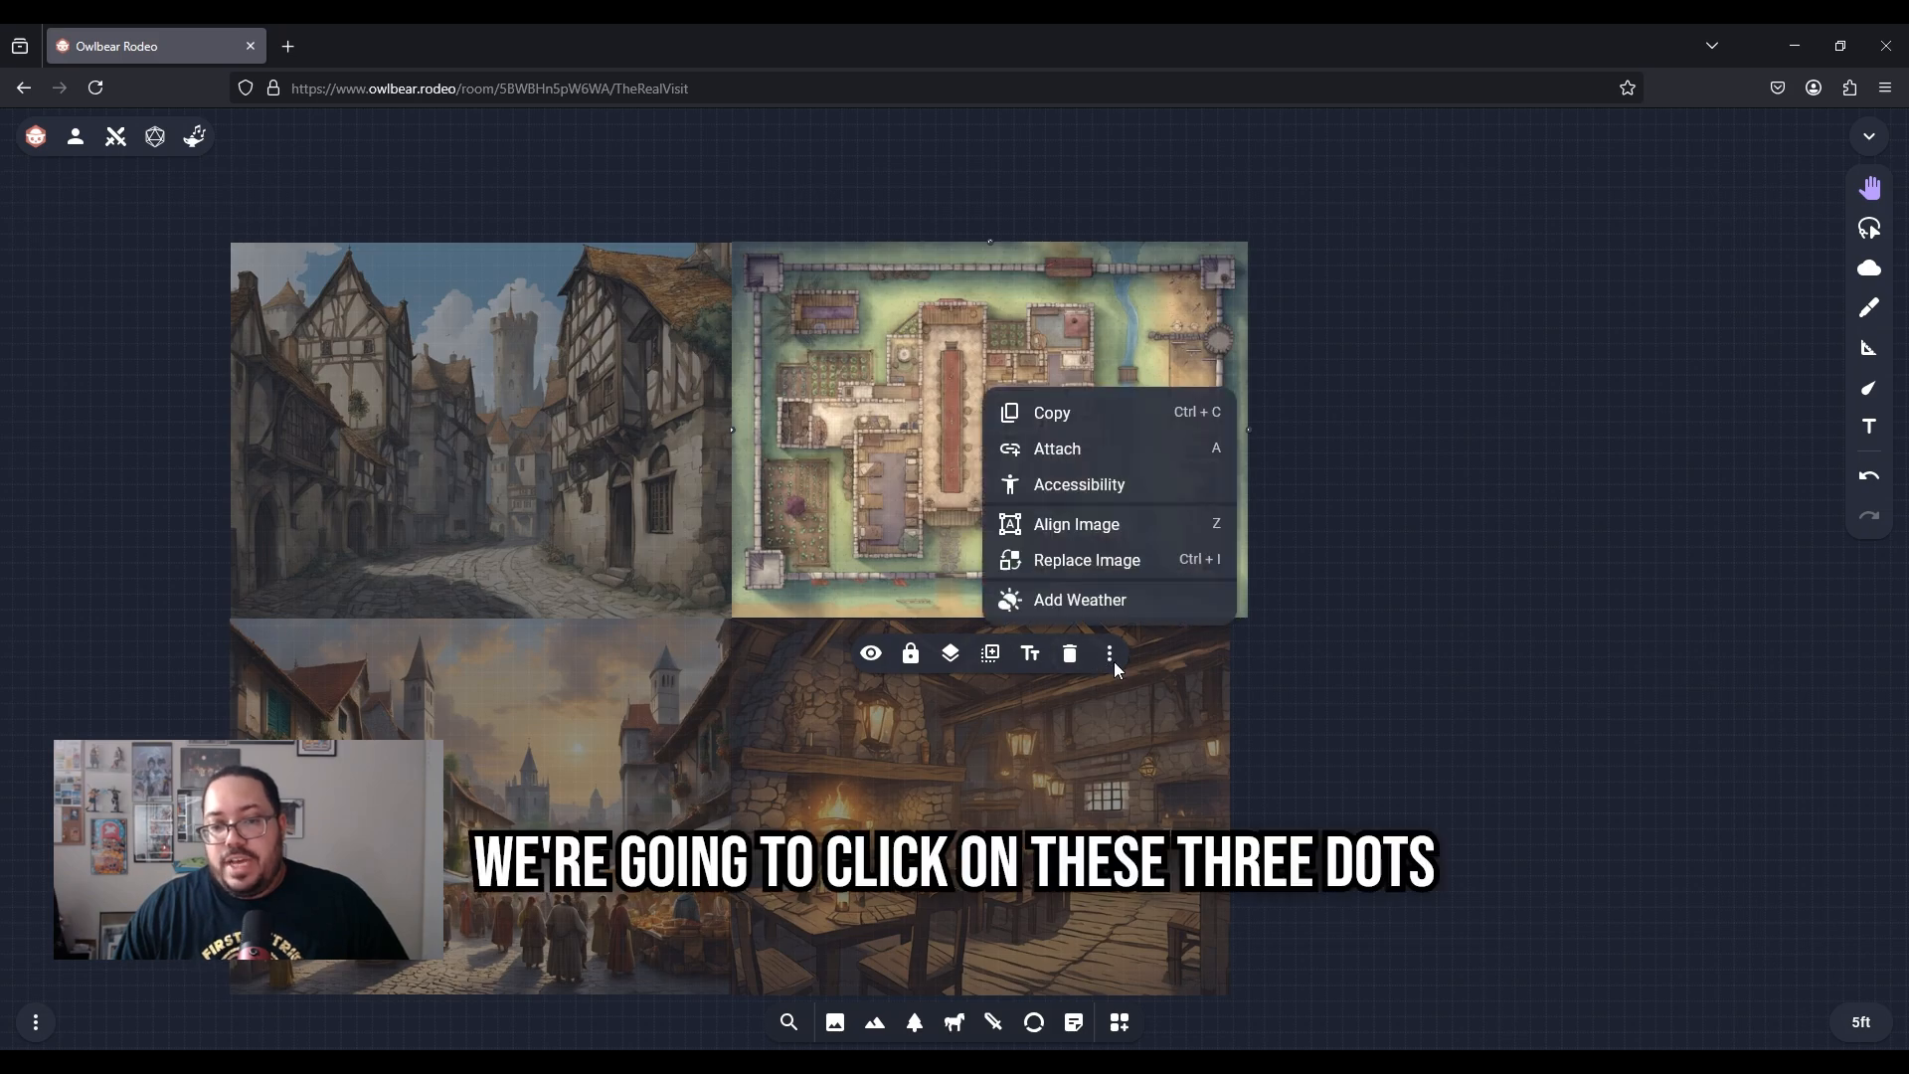
{"action": "left_click", "coordinate": [1124, 600]}
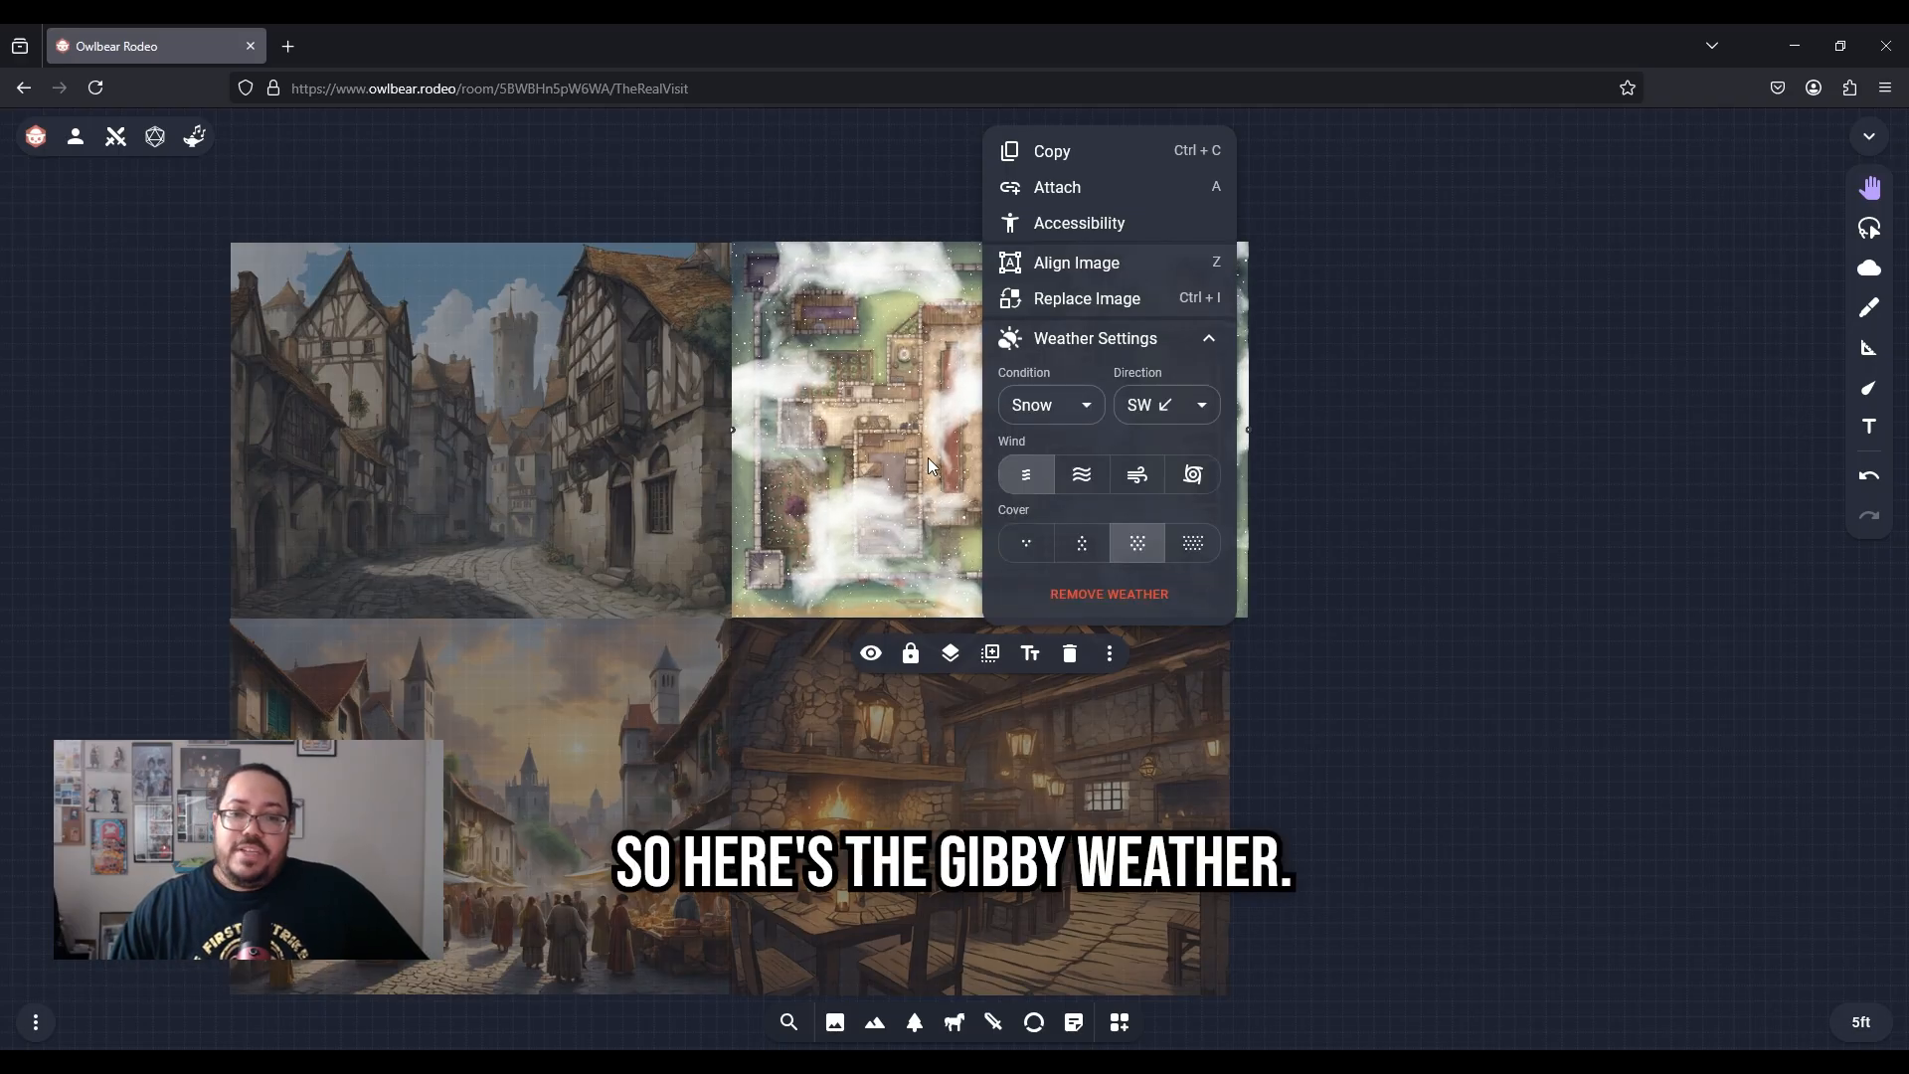
Change the manor map's weather condition to Rain
{"action": "scroll", "coordinate": [1261, 439], "scroll_direction": "up", "scroll_amount": 5}
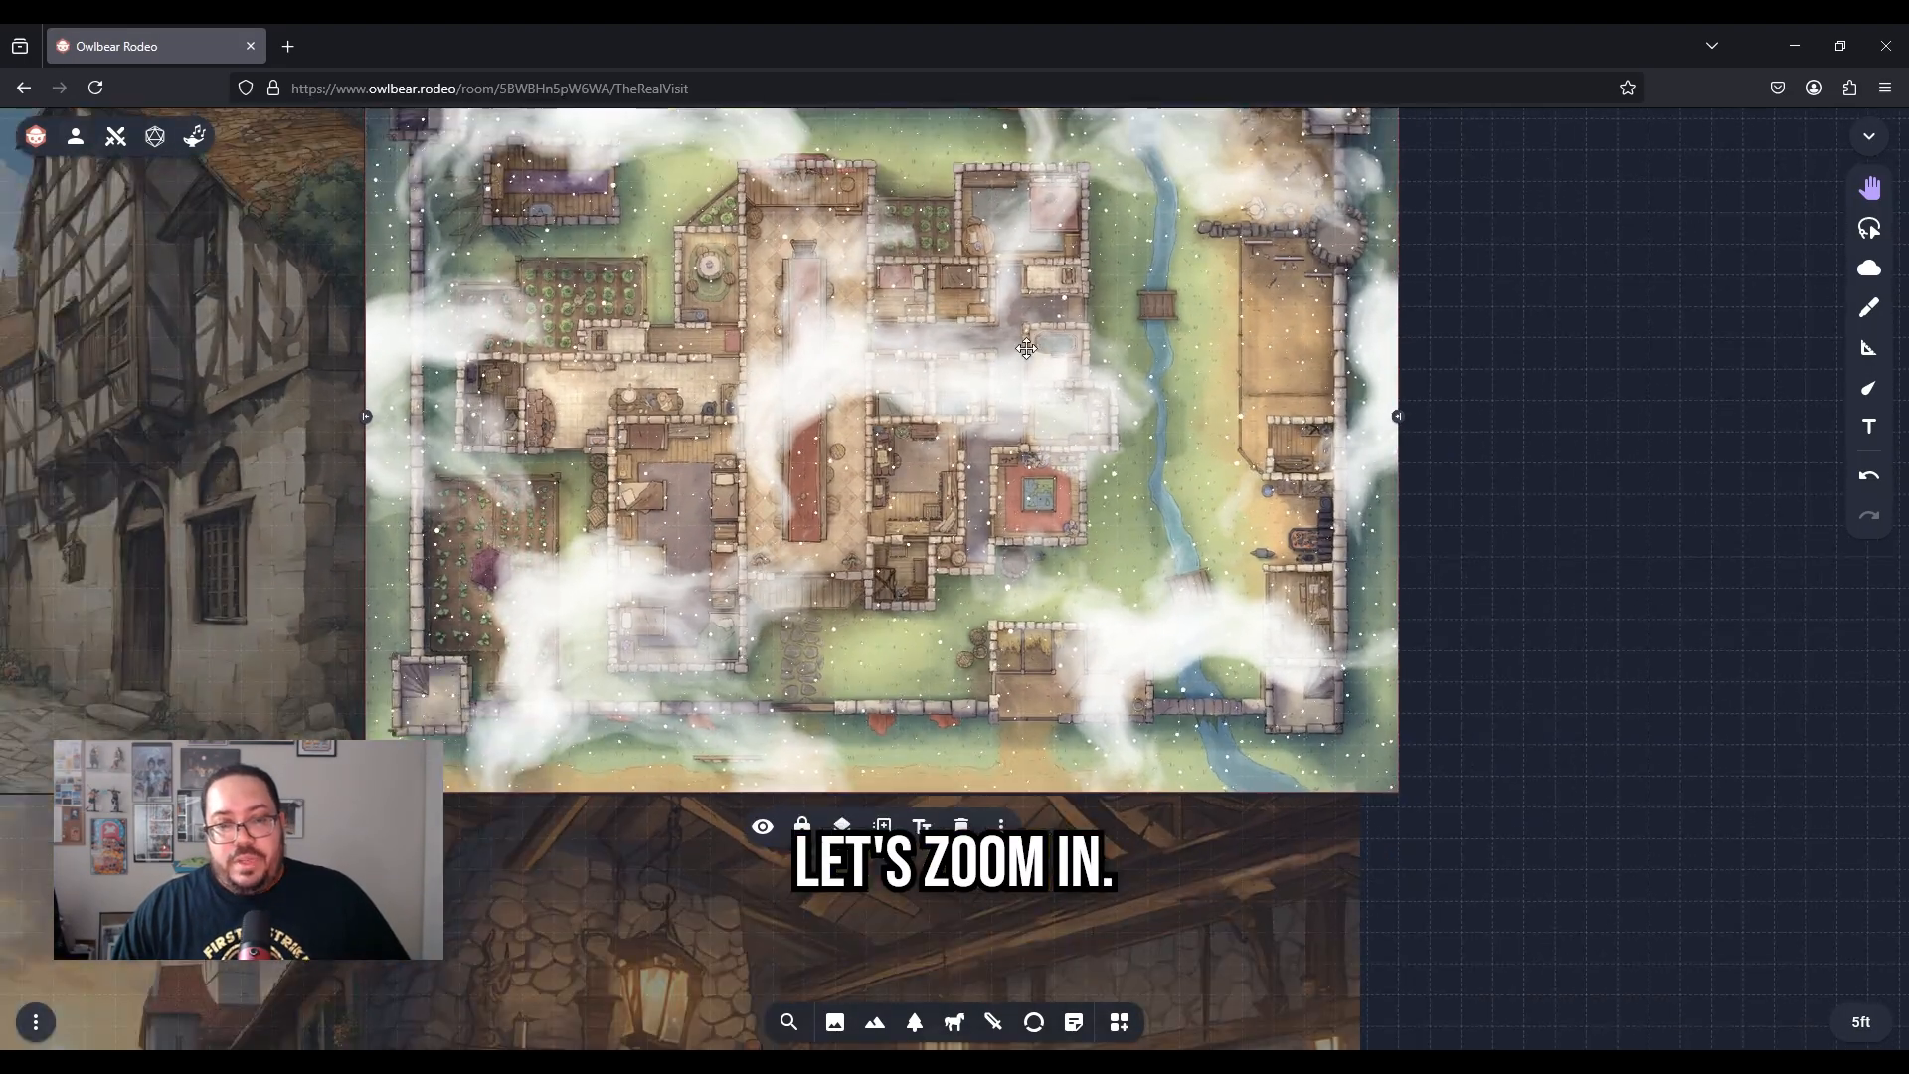
{"action": "left_click_drag", "start_coordinate": [1026, 348], "coordinate": [1048, 487]}
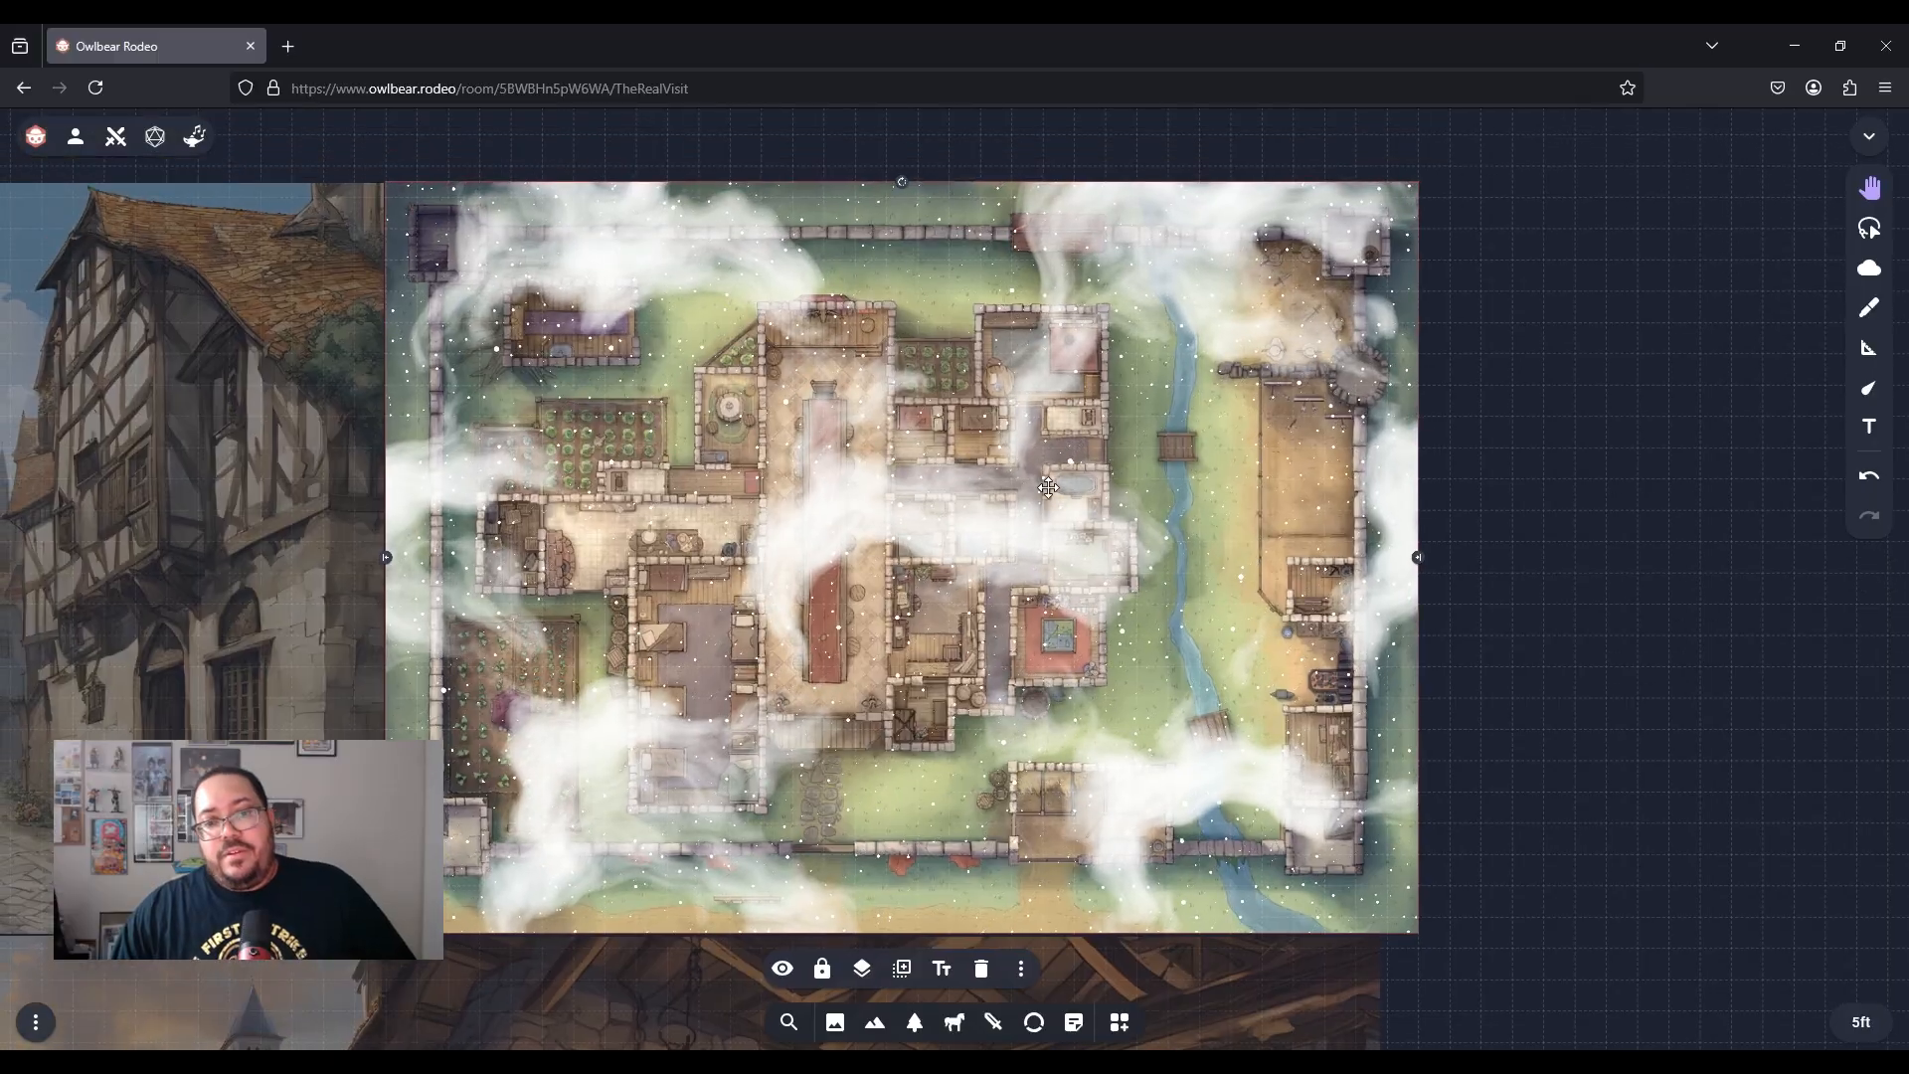
{"action": "left_click", "coordinate": [1021, 968]}
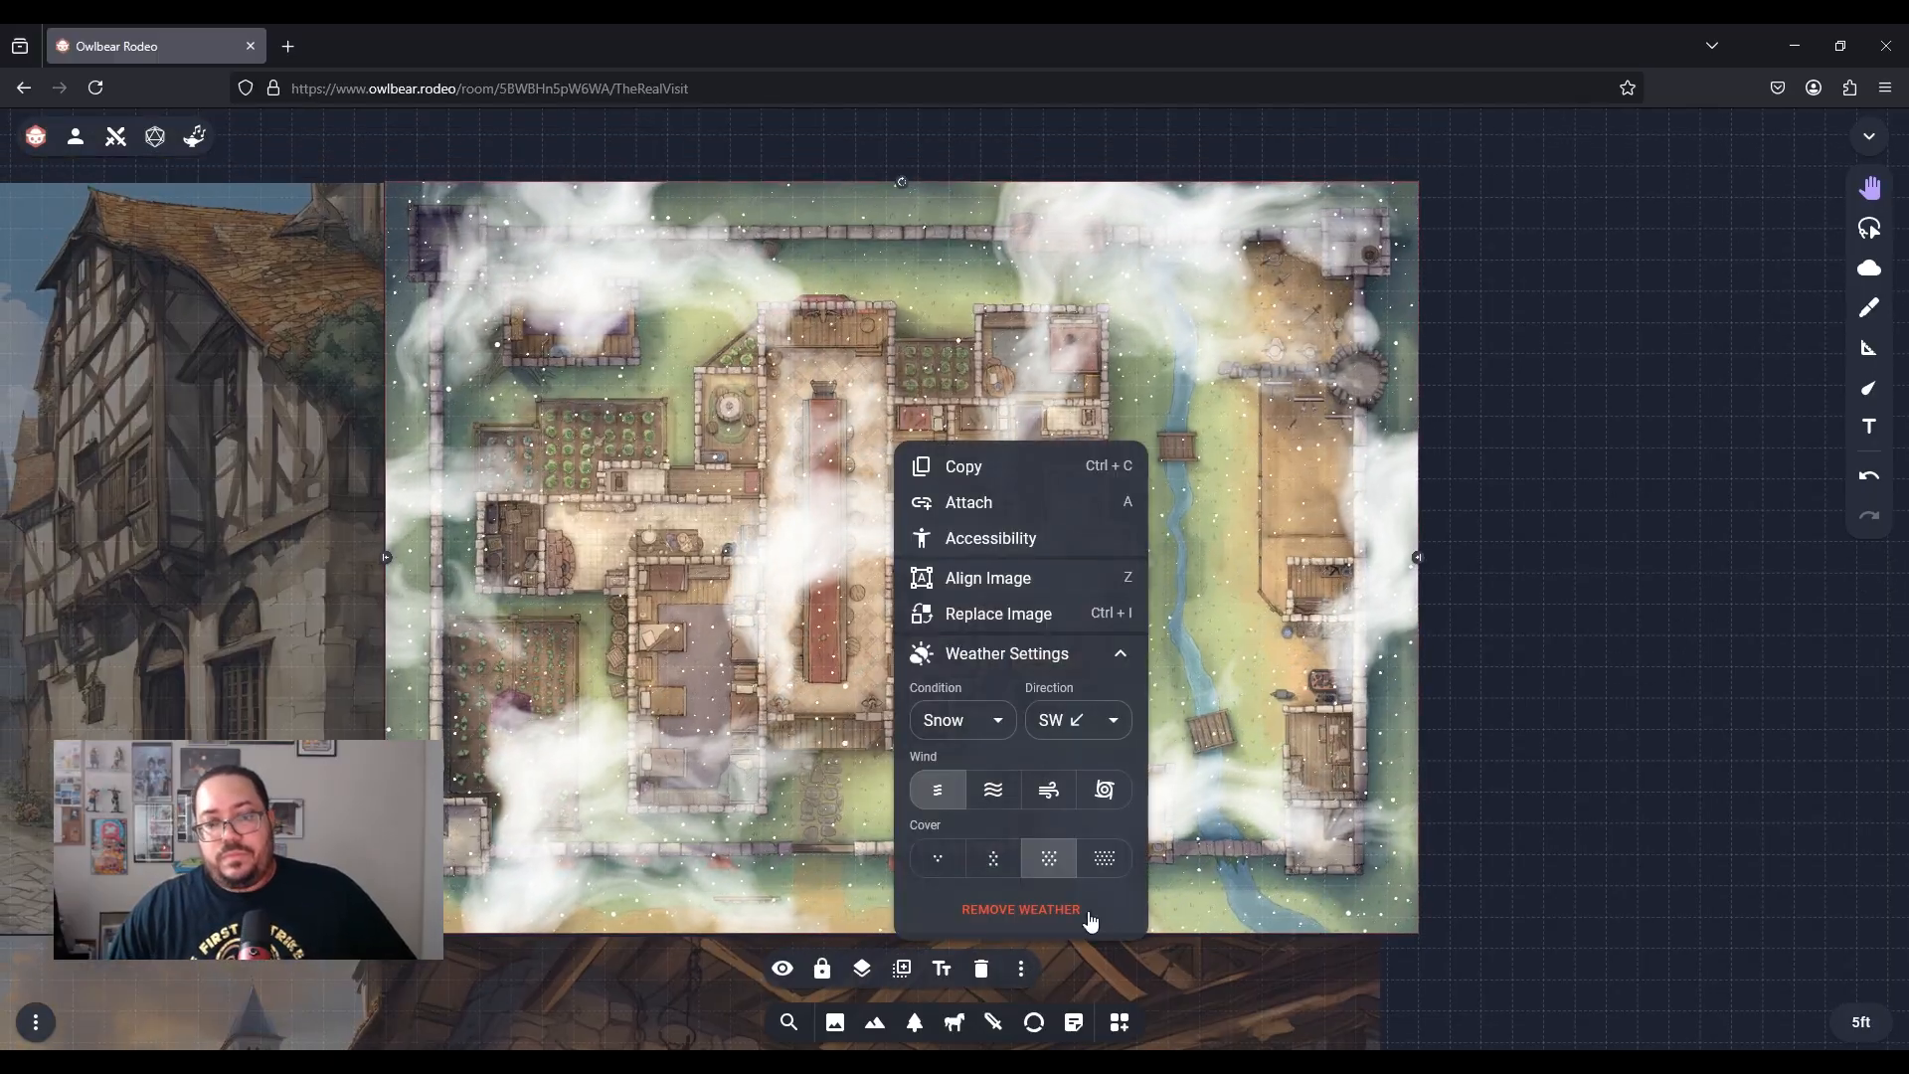
{"action": "left_click", "coordinate": [975, 723]}
{"action": "scroll", "coordinate": [974, 806], "scroll_direction": "down", "scroll_amount": 2}
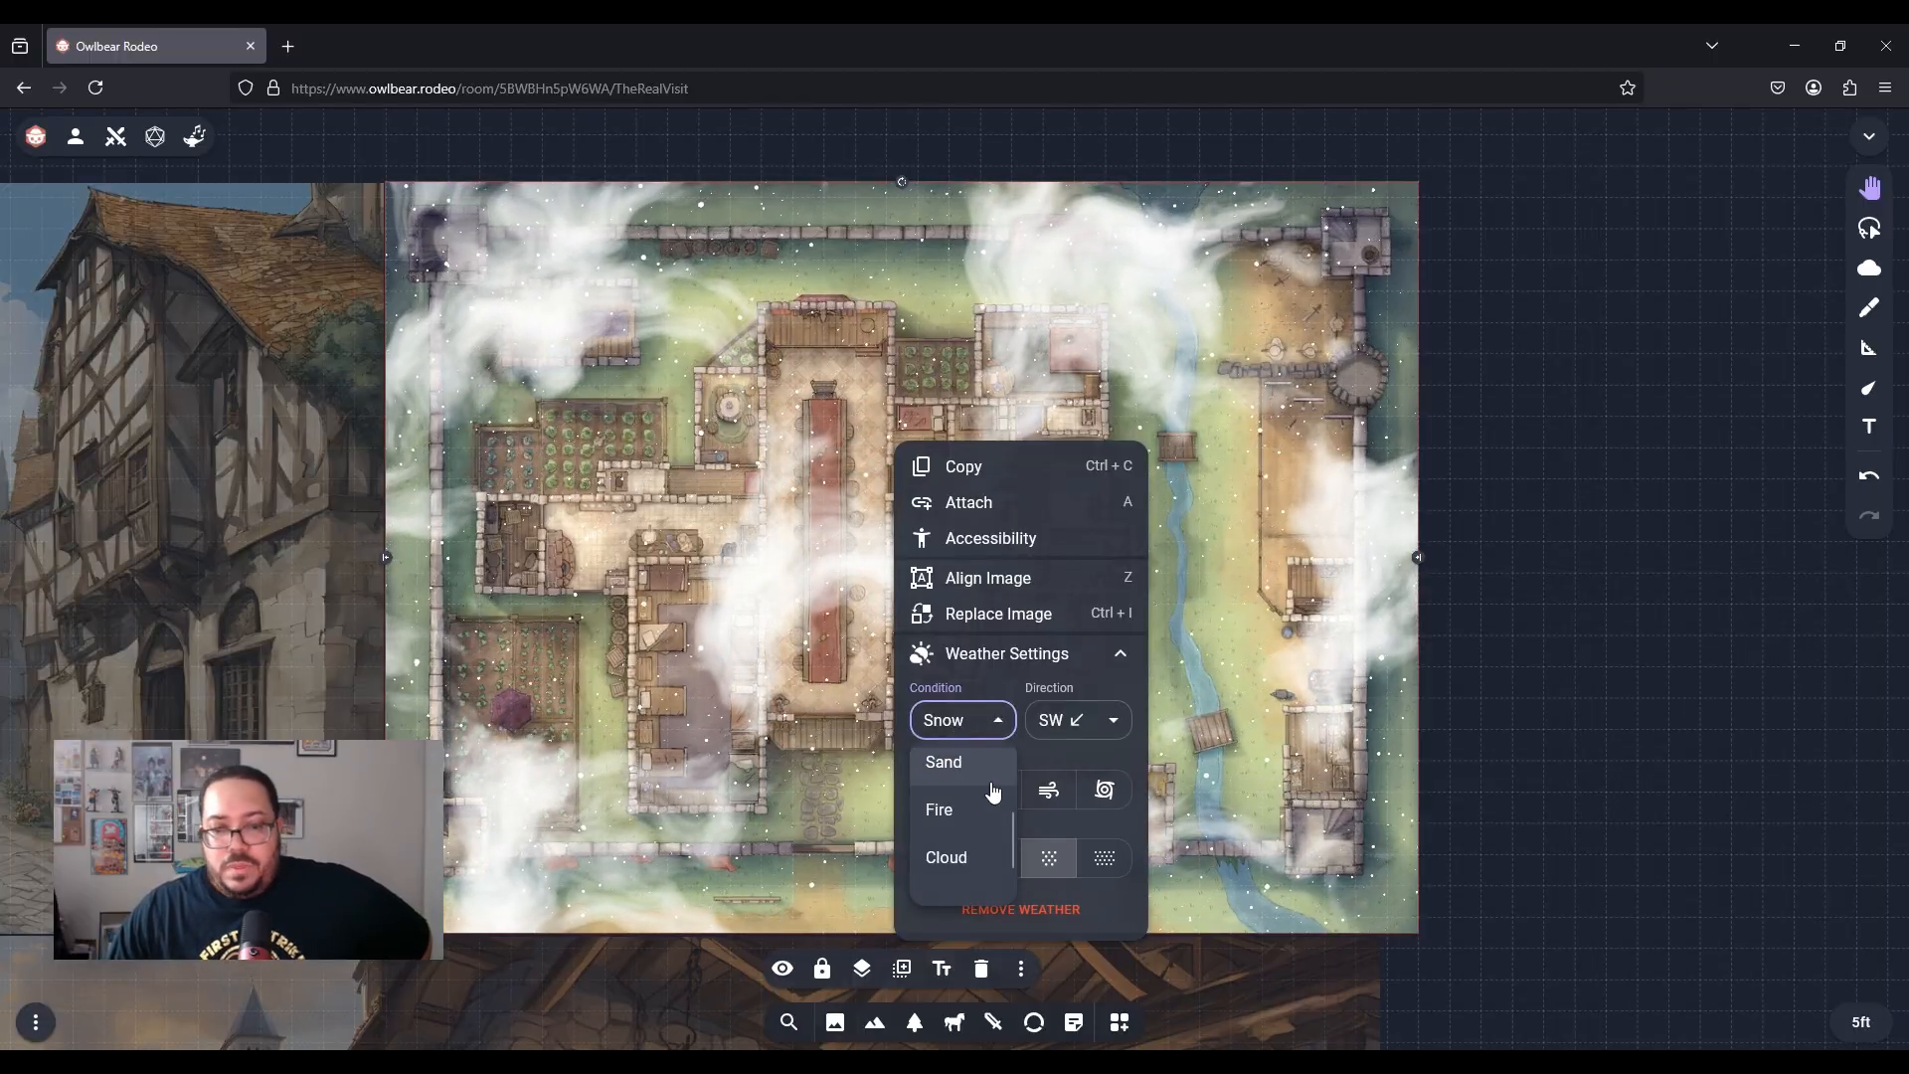
{"action": "scroll", "coordinate": [966, 810], "scroll_direction": "up", "scroll_amount": 2}
{"action": "left_click", "coordinate": [988, 827]}
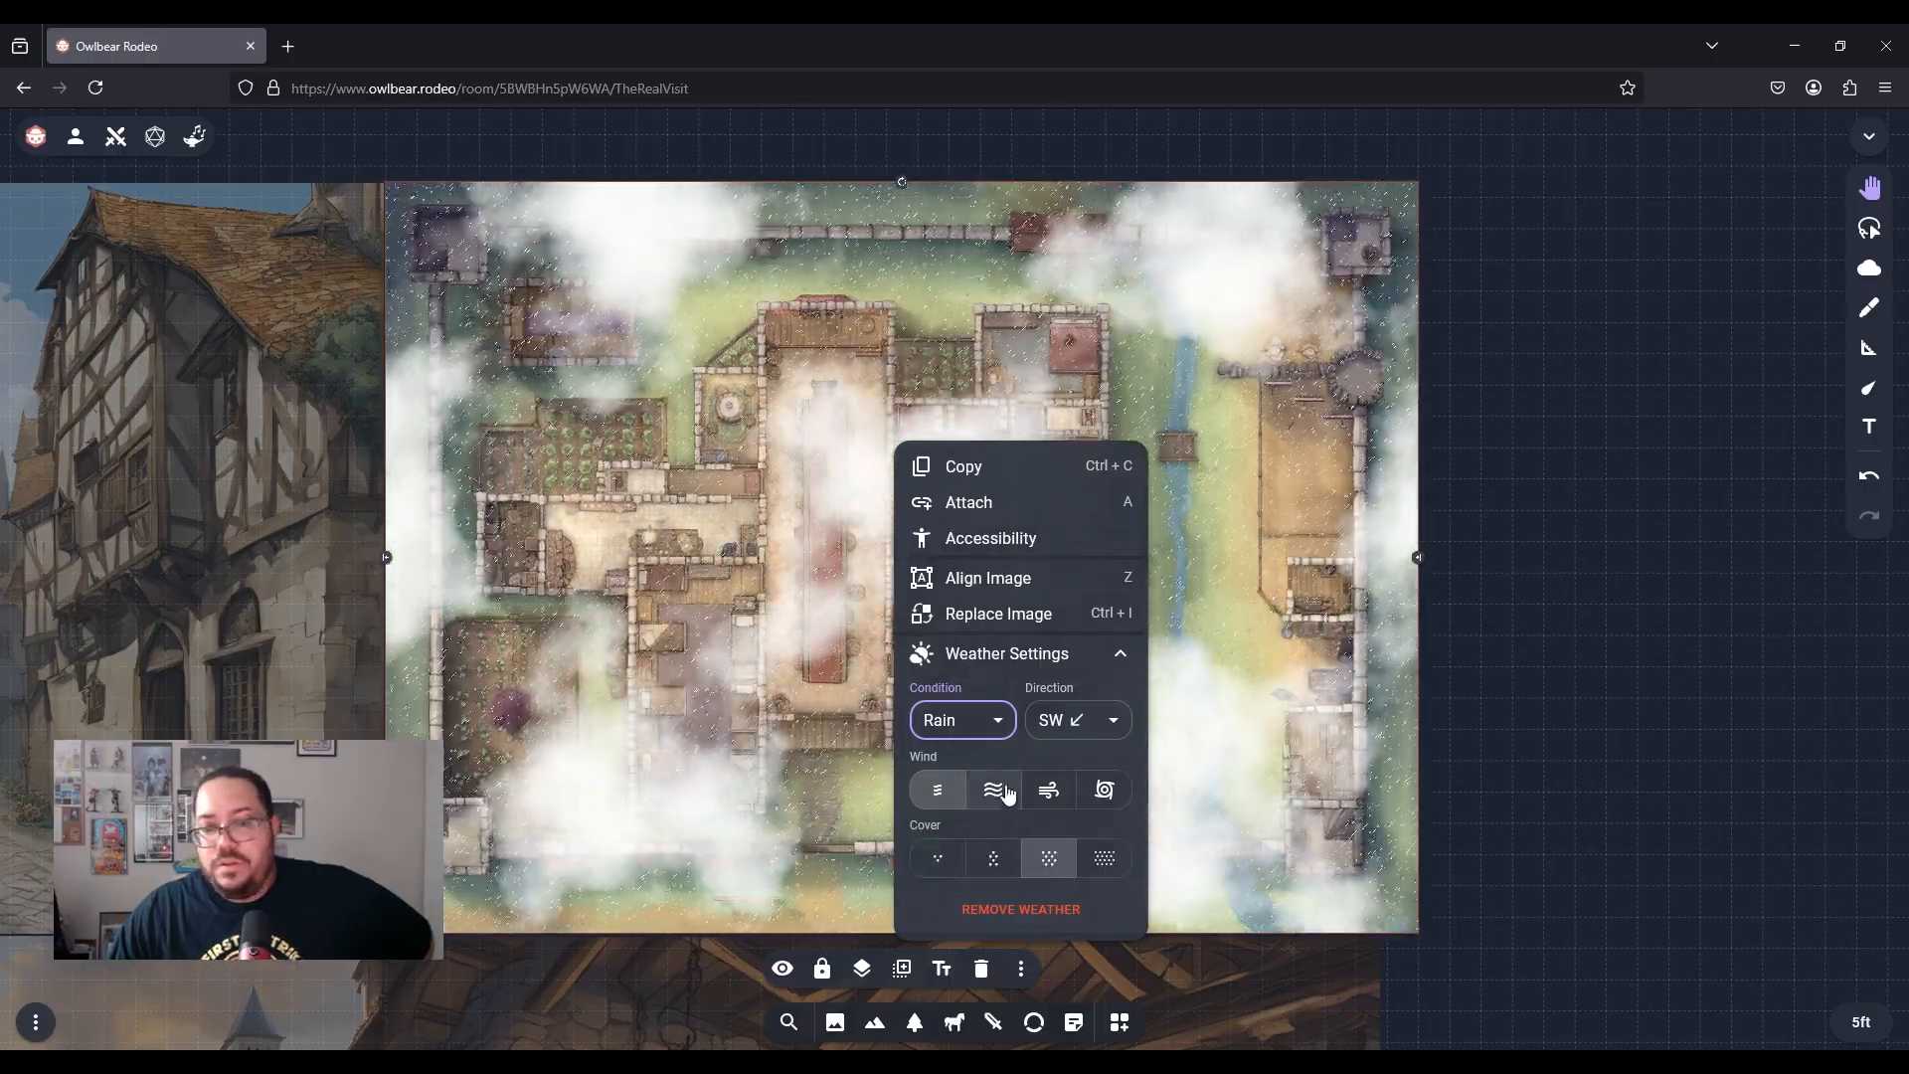
Try the rain's direction as South and West, ending on North West
{"action": "left_click", "coordinate": [1087, 720]}
{"action": "left_click", "coordinate": [1054, 788]}
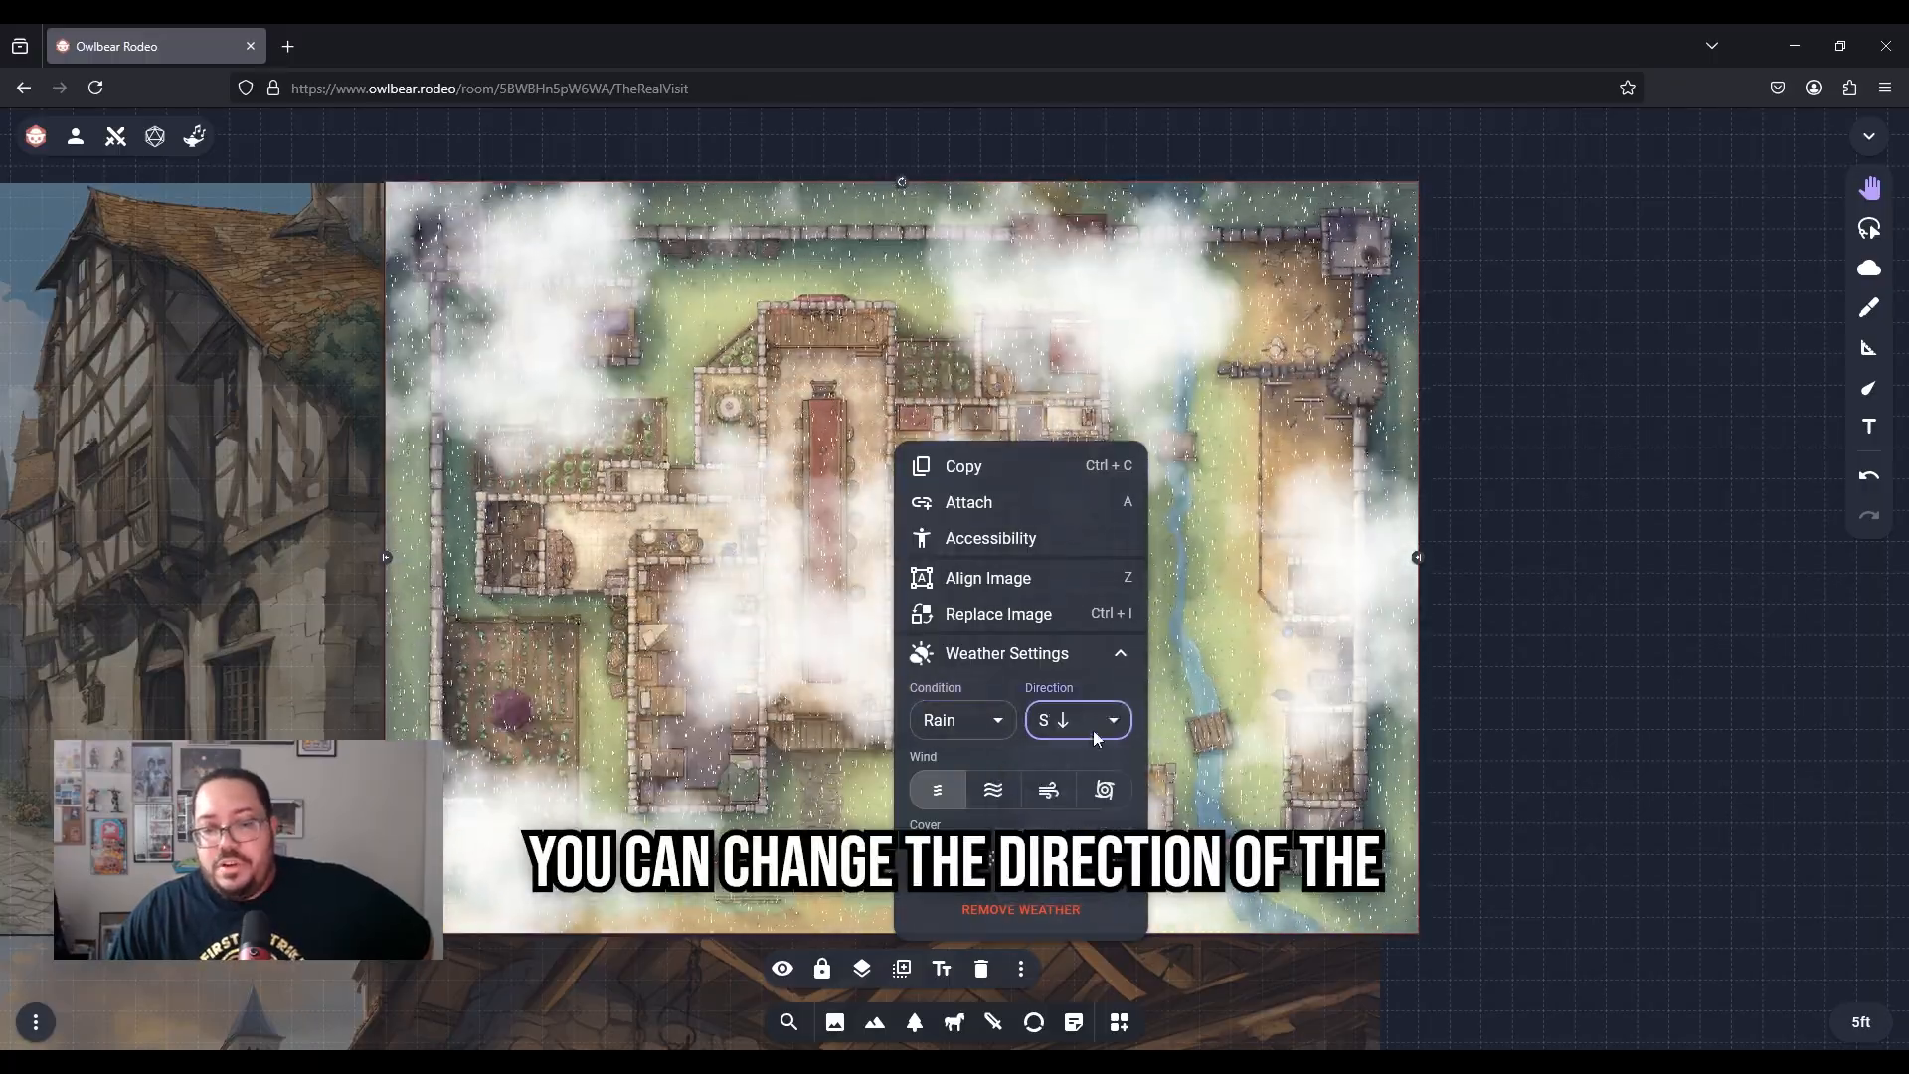
{"action": "left_click", "coordinate": [1094, 730]}
{"action": "scroll", "coordinate": [1090, 767], "scroll_direction": "down", "scroll_amount": 1}
{"action": "left_click", "coordinate": [1090, 822]}
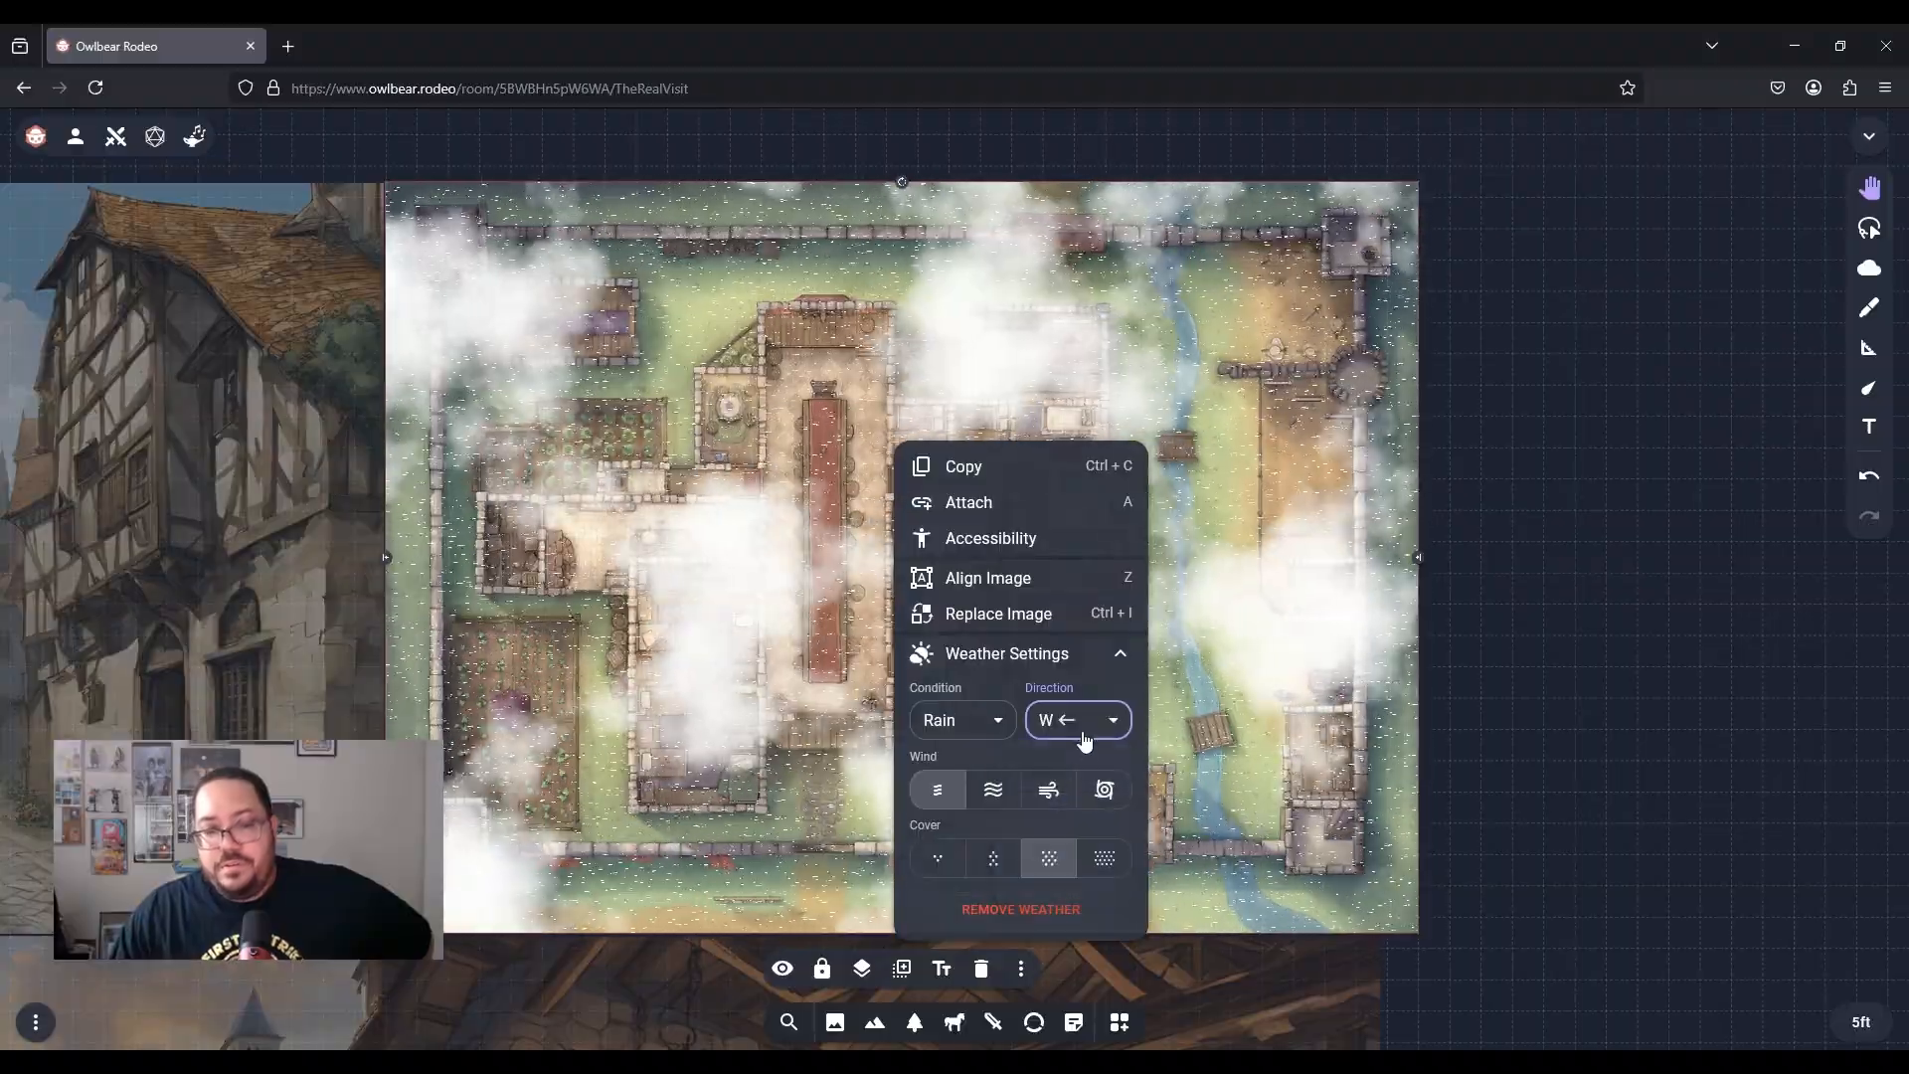
{"action": "left_click", "coordinate": [1080, 727]}
{"action": "left_click", "coordinate": [1084, 865]}
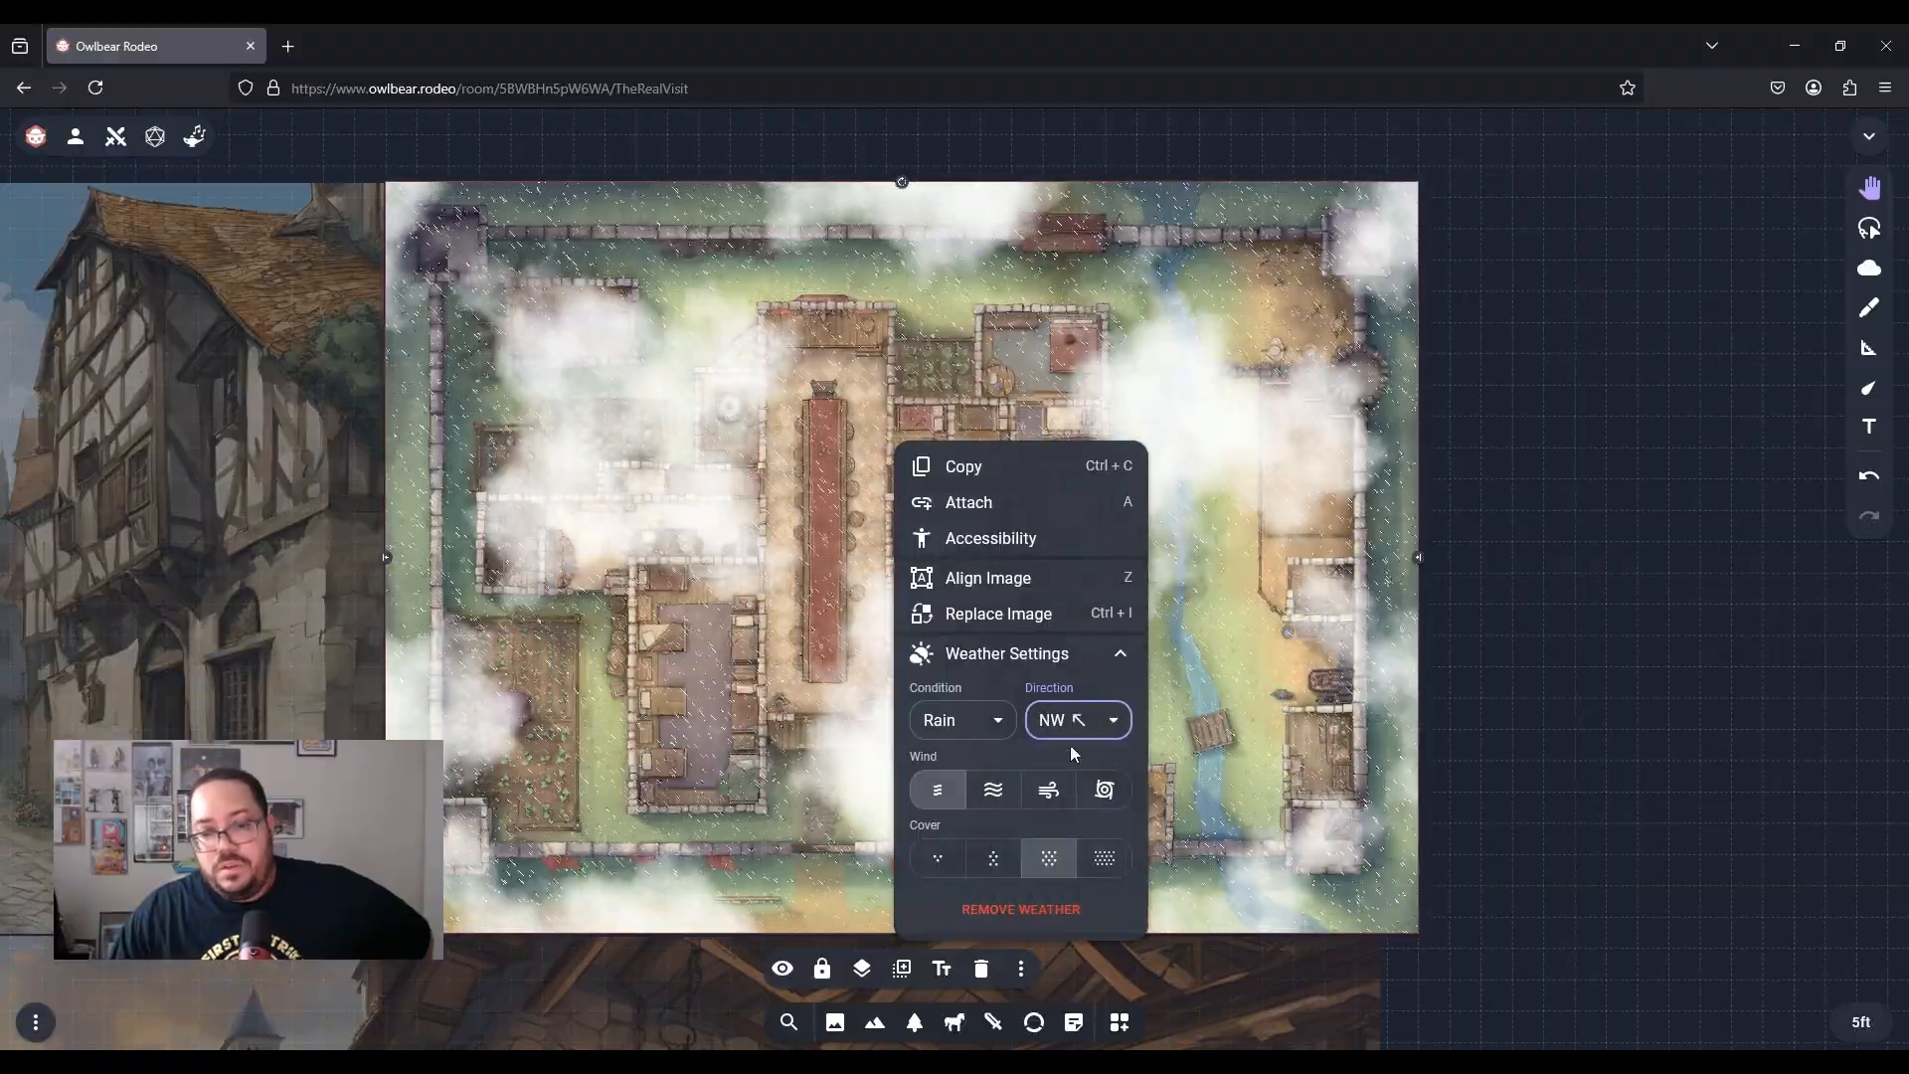
Try the heaviest and lightest cover for the rain, ending on the second-lightest level
{"action": "left_click", "coordinate": [1086, 871]}
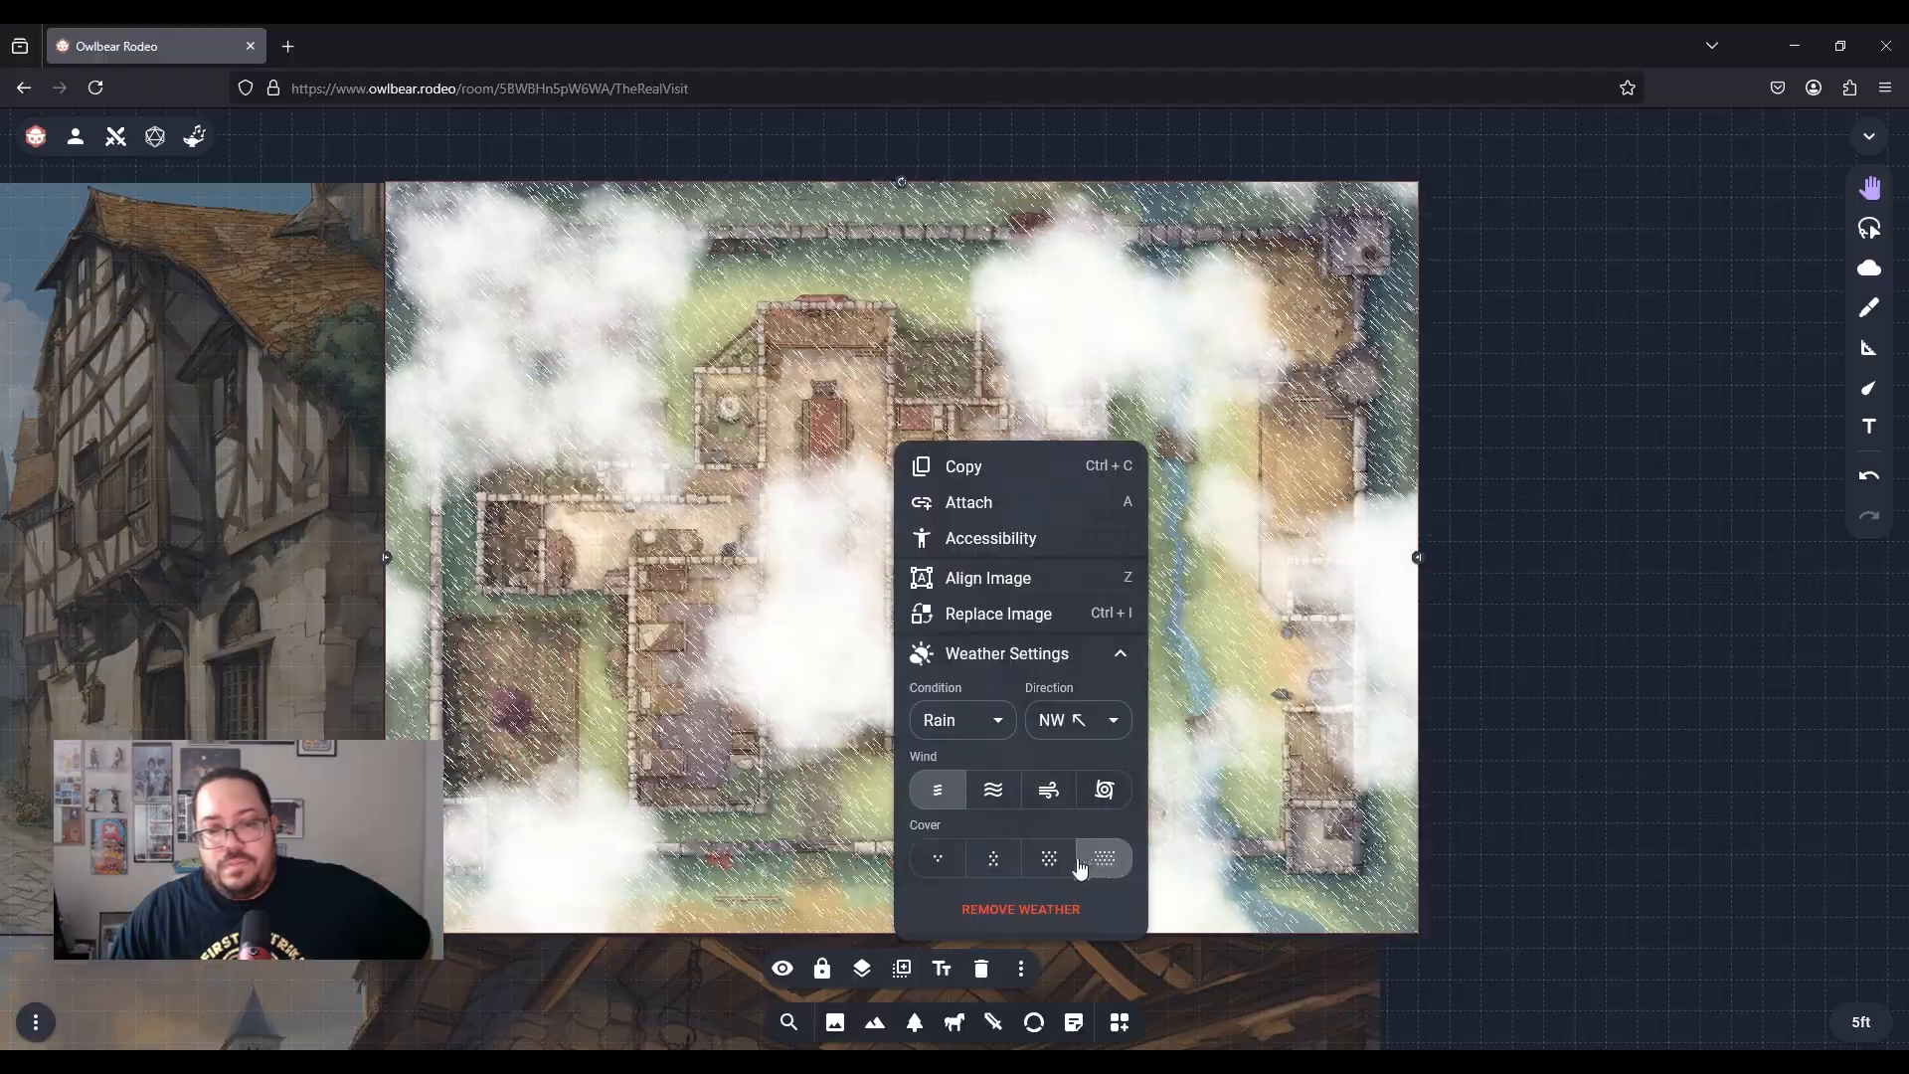
{"action": "left_click", "coordinate": [938, 859]}
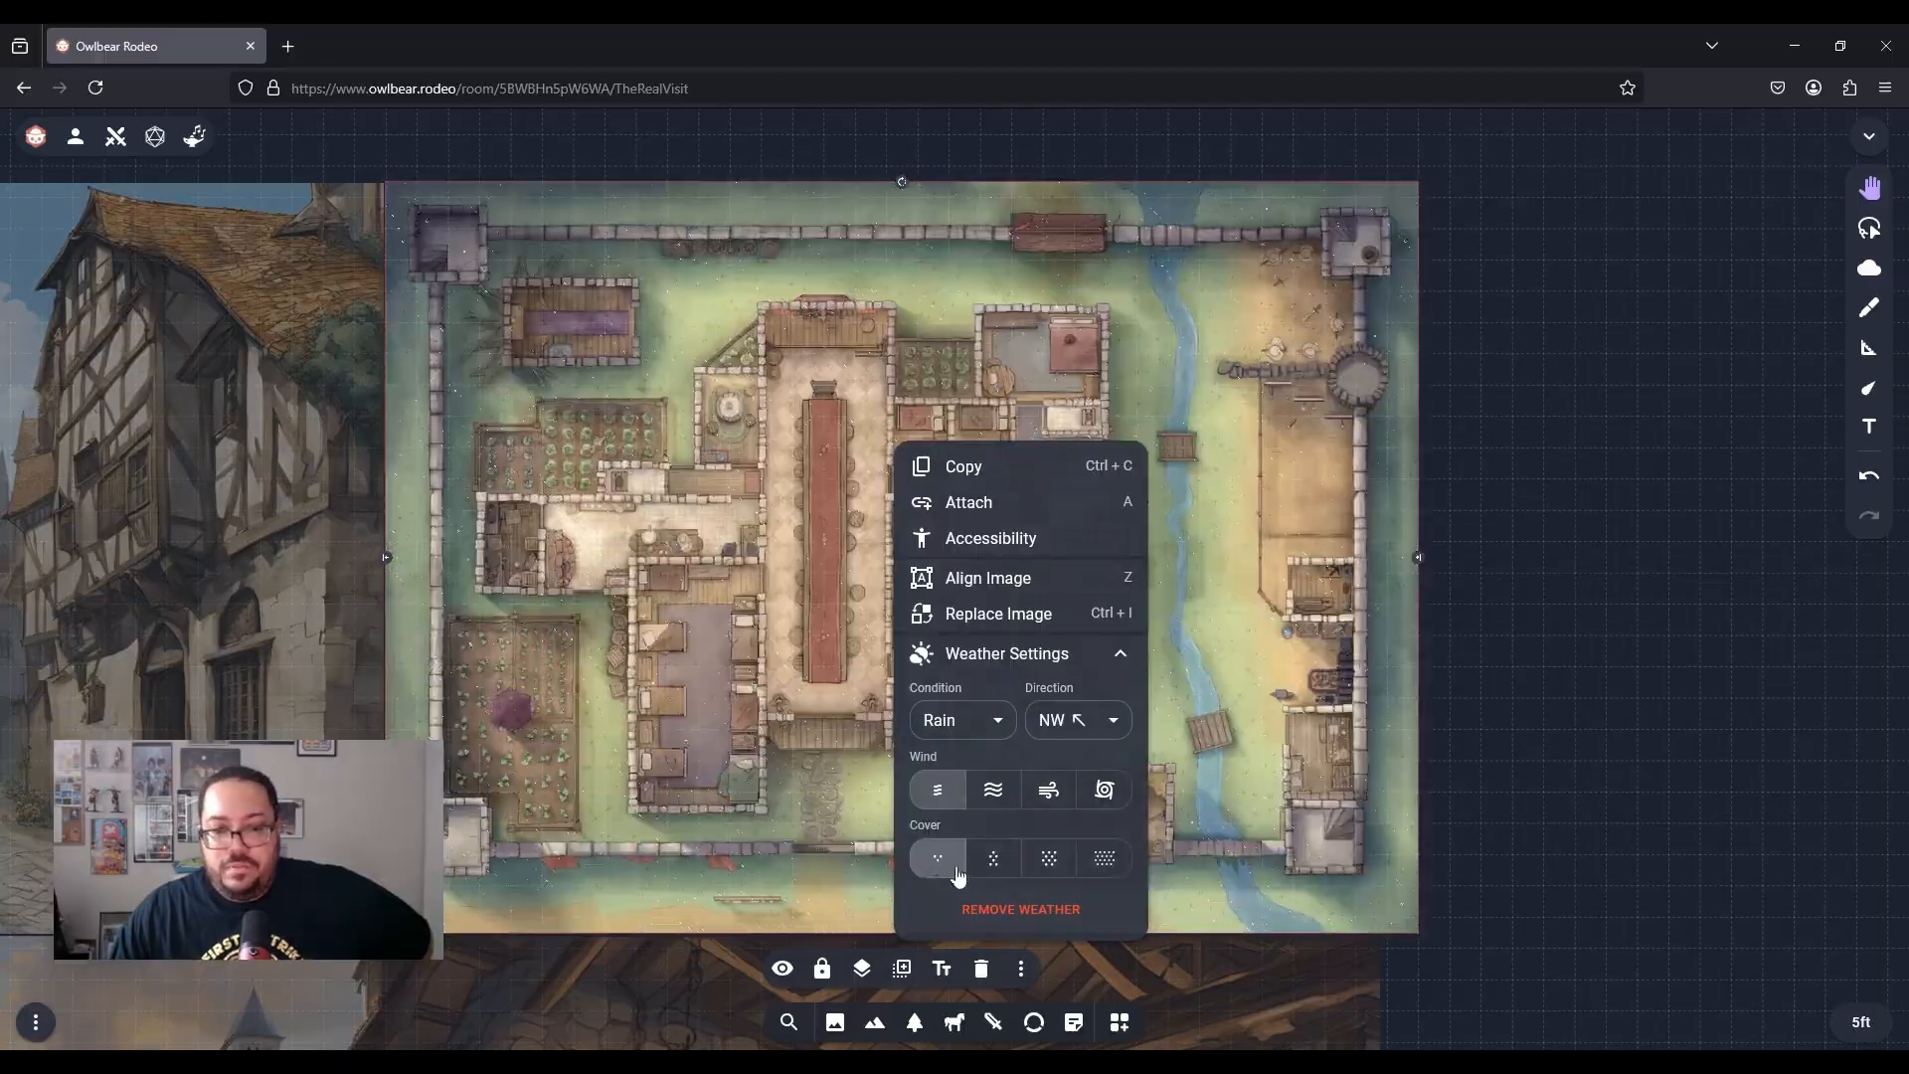
{"action": "left_click", "coordinate": [993, 868]}
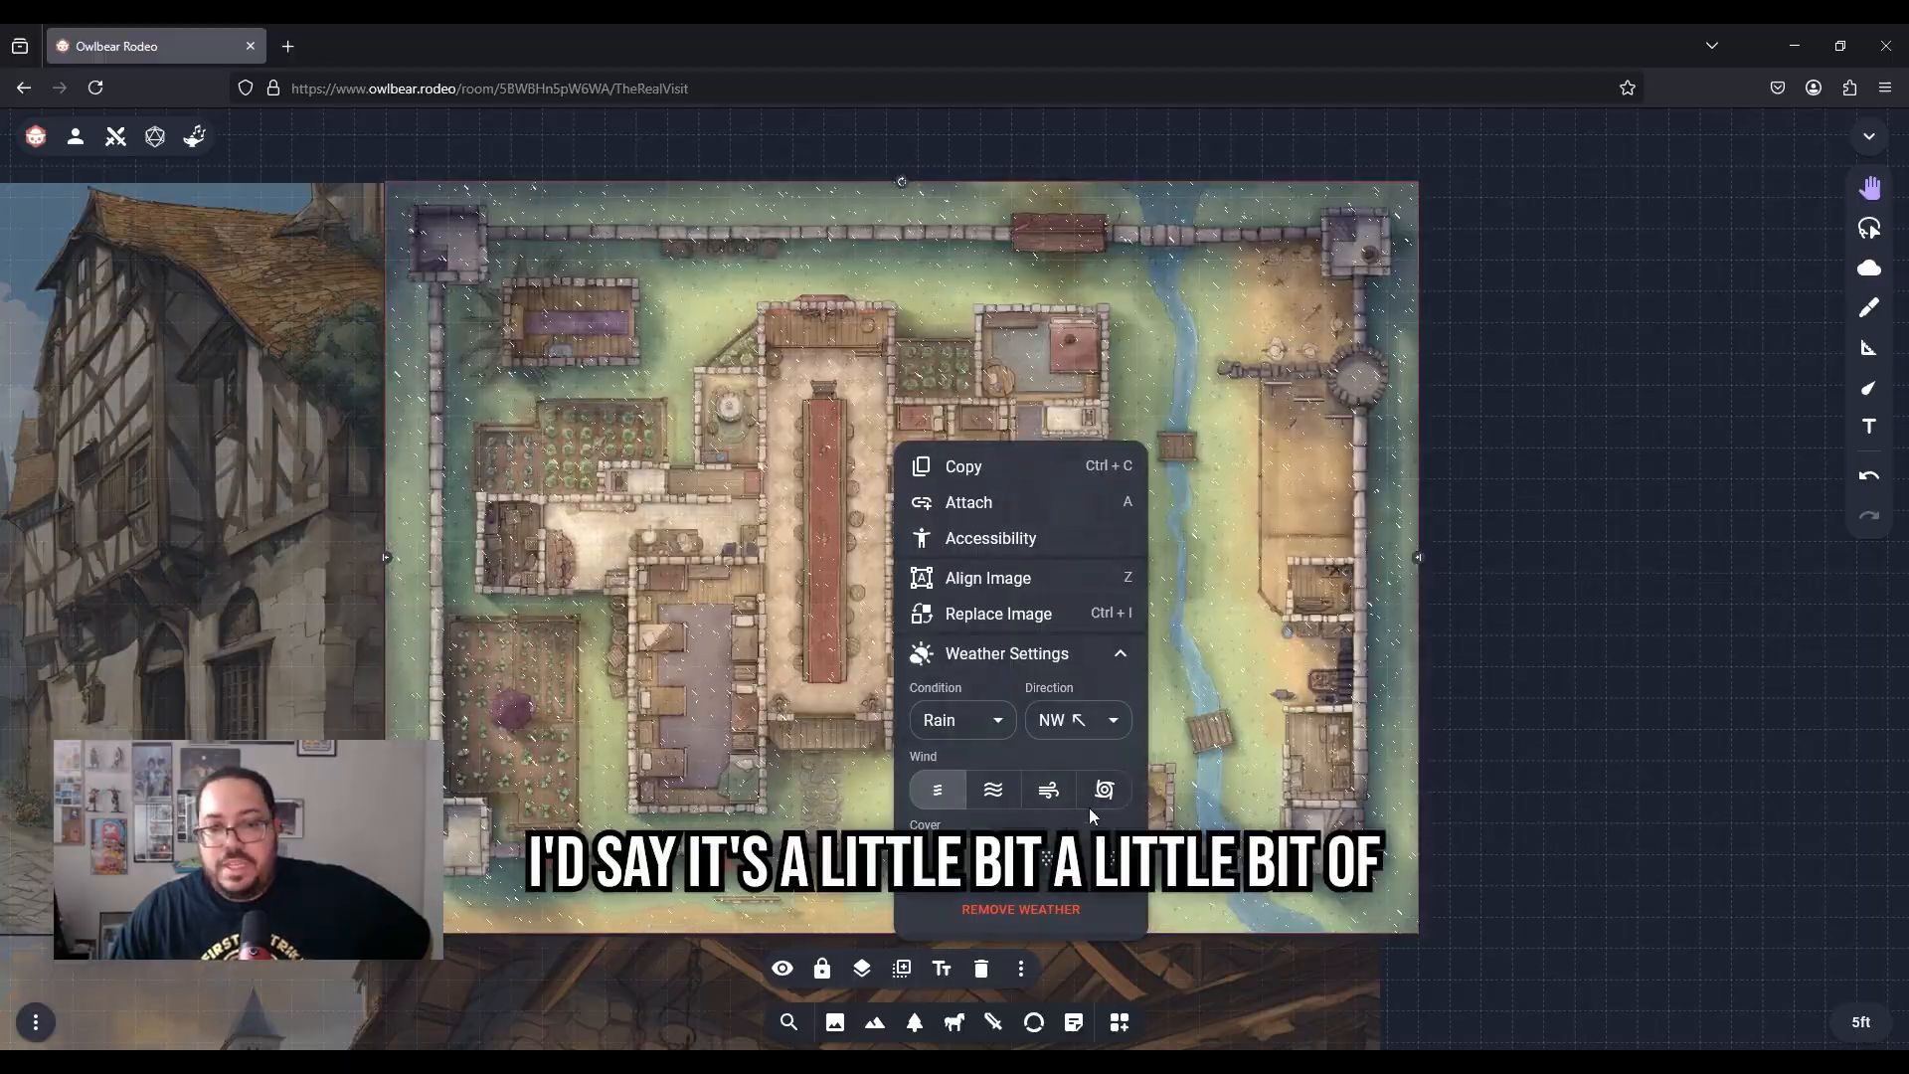
Try every wind strength on the rain, from the strongest down to the weakest
{"action": "left_click", "coordinate": [1104, 792]}
{"action": "left_click", "coordinate": [1056, 801]}
{"action": "left_click", "coordinate": [993, 798]}
{"action": "left_click", "coordinate": [942, 799]}
Set the rain's direction to West
{"action": "left_click", "coordinate": [1087, 724]}
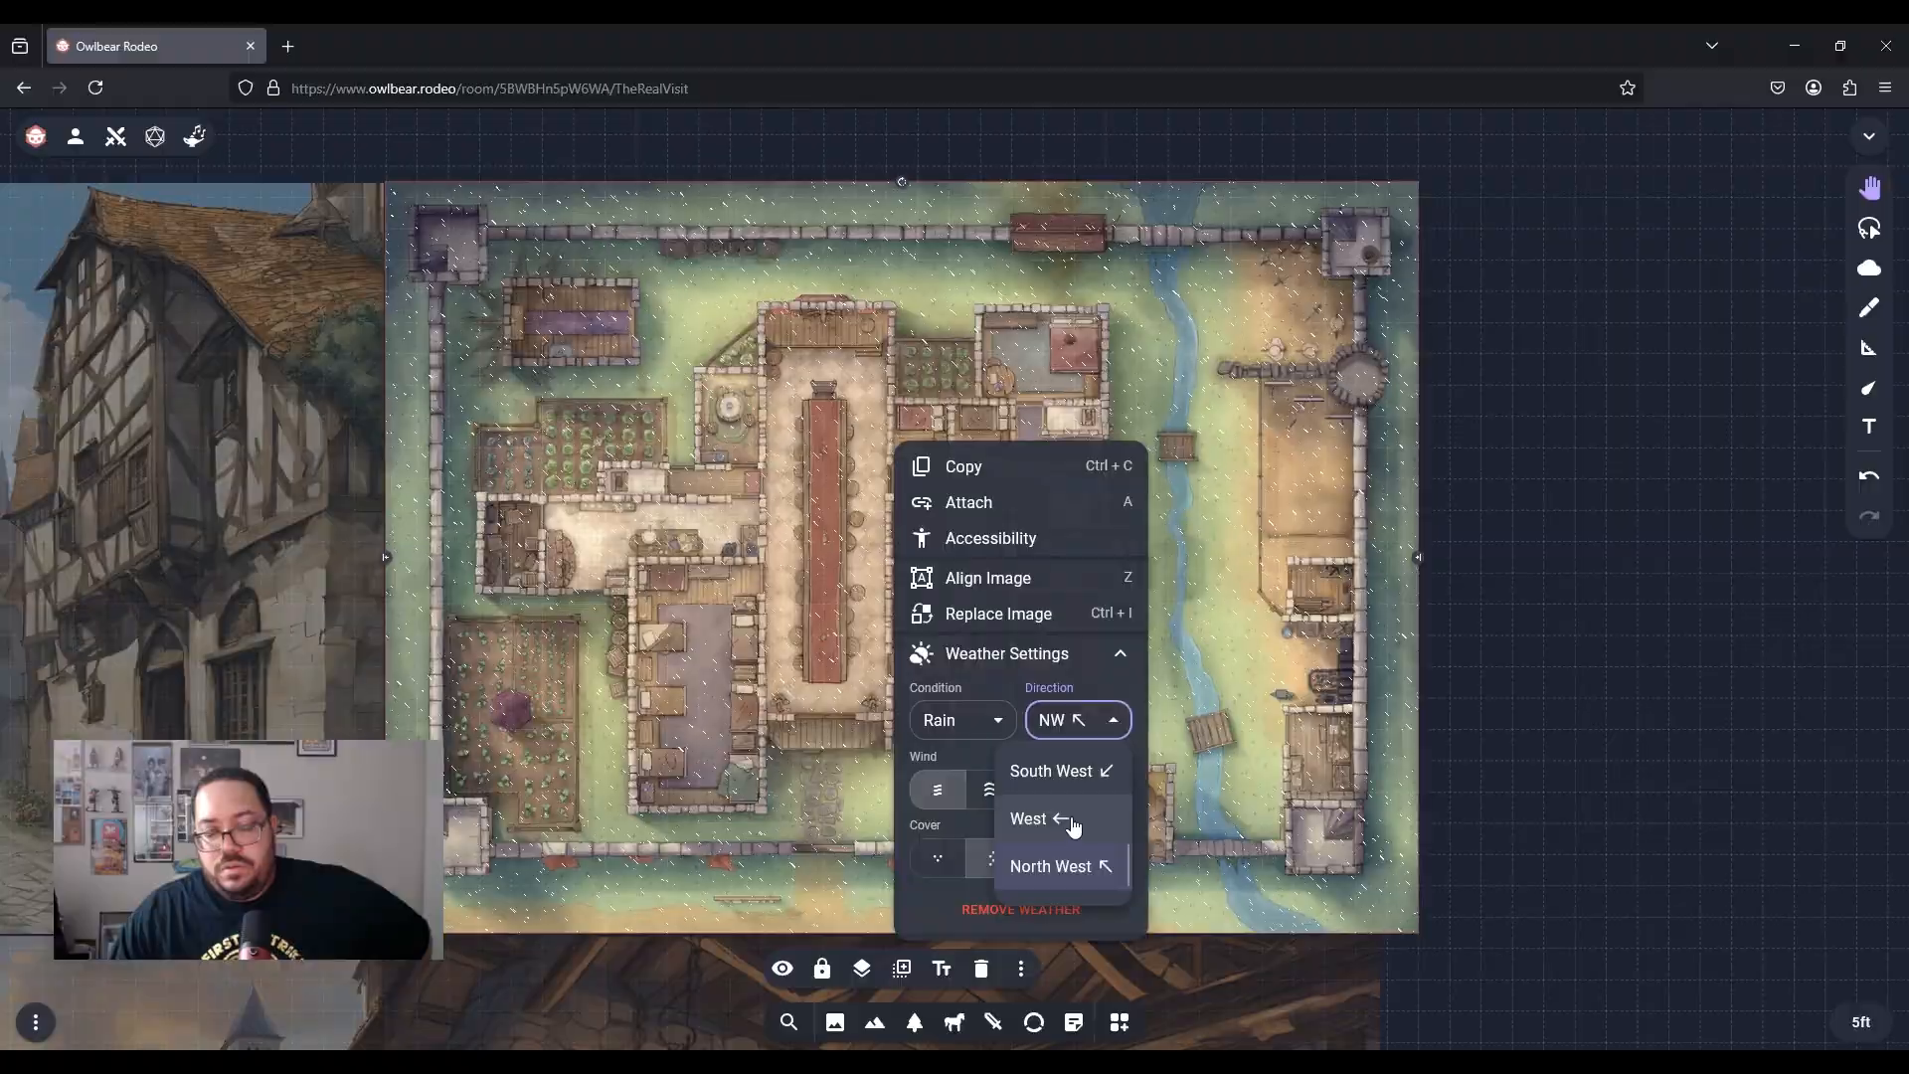
{"action": "left_click", "coordinate": [1071, 822]}
{"action": "left_click", "coordinate": [1094, 726]}
{"action": "left_click", "coordinate": [1020, 686]}
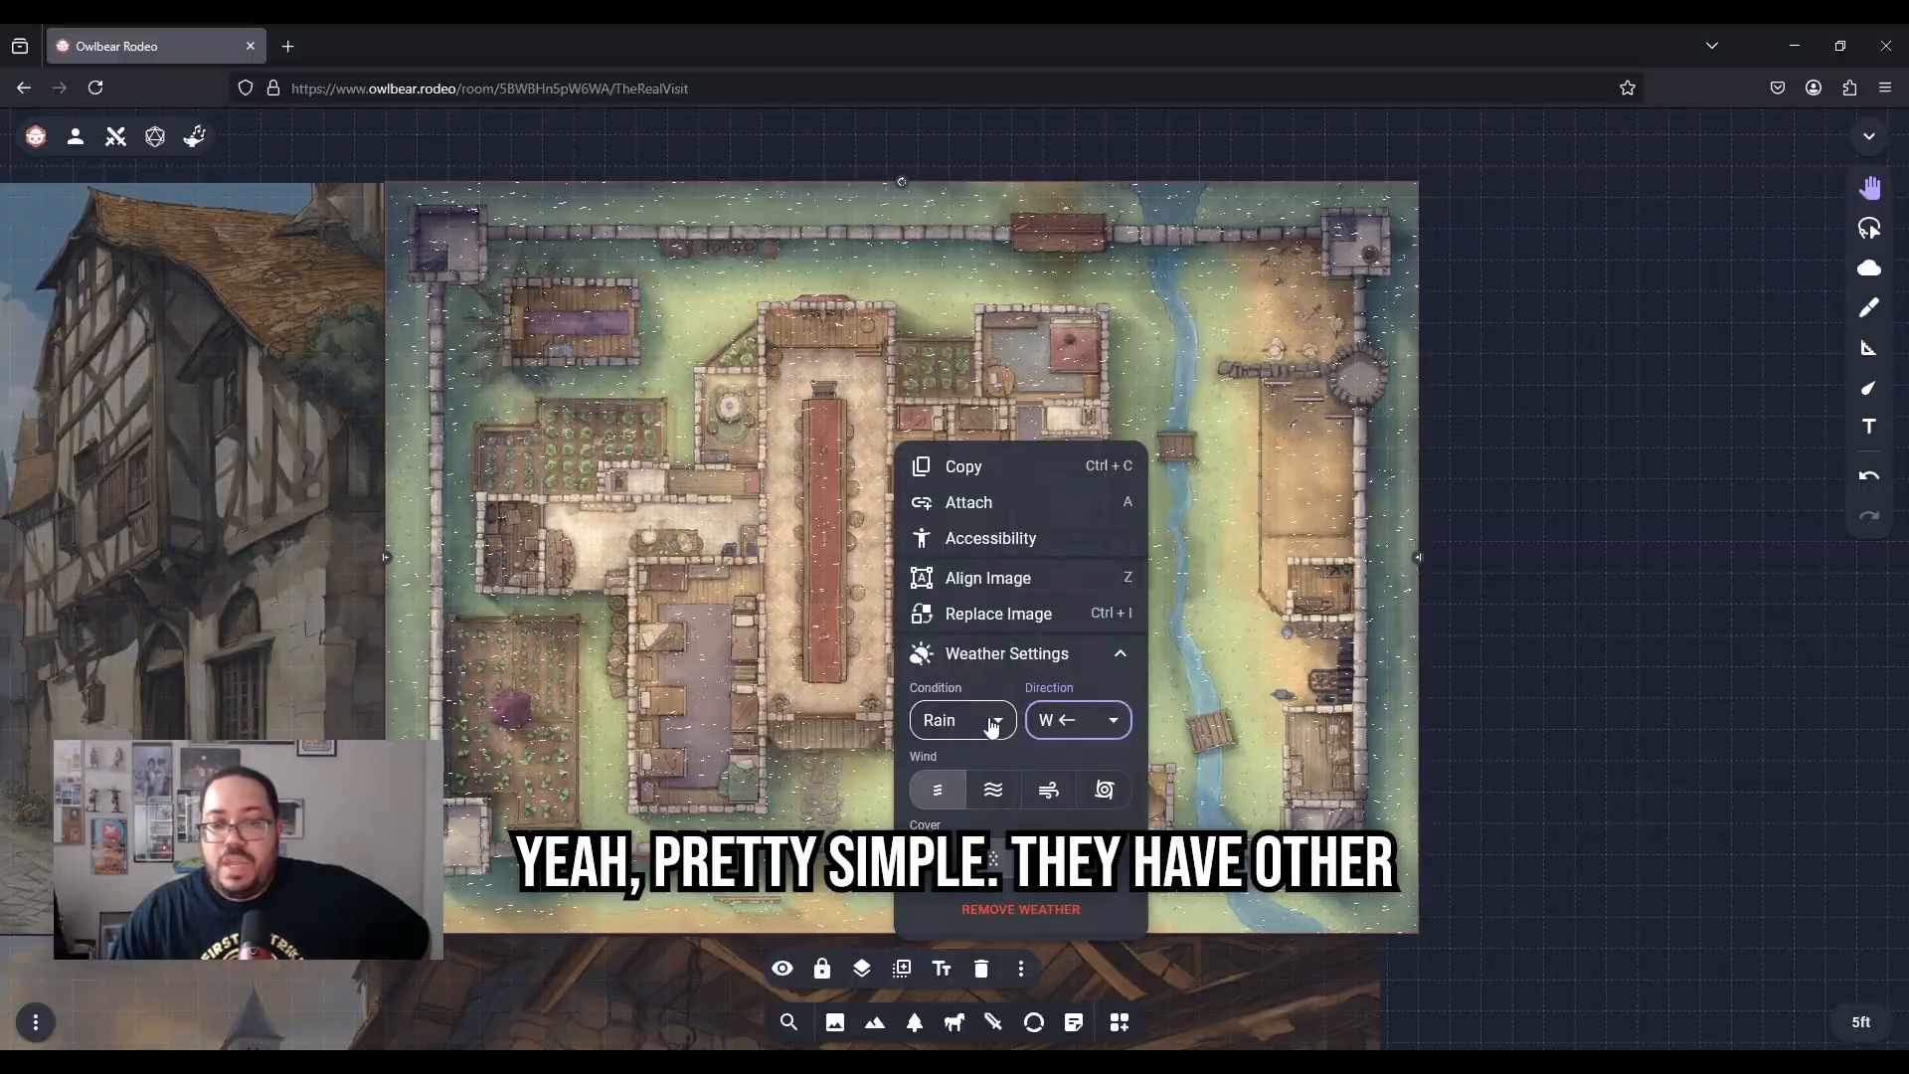
Change the manor map's weather condition to Sand
{"action": "left_click", "coordinate": [1010, 729]}
{"action": "scroll", "coordinate": [963, 800], "scroll_direction": "down", "scroll_amount": 3}
{"action": "left_click", "coordinate": [960, 790]}
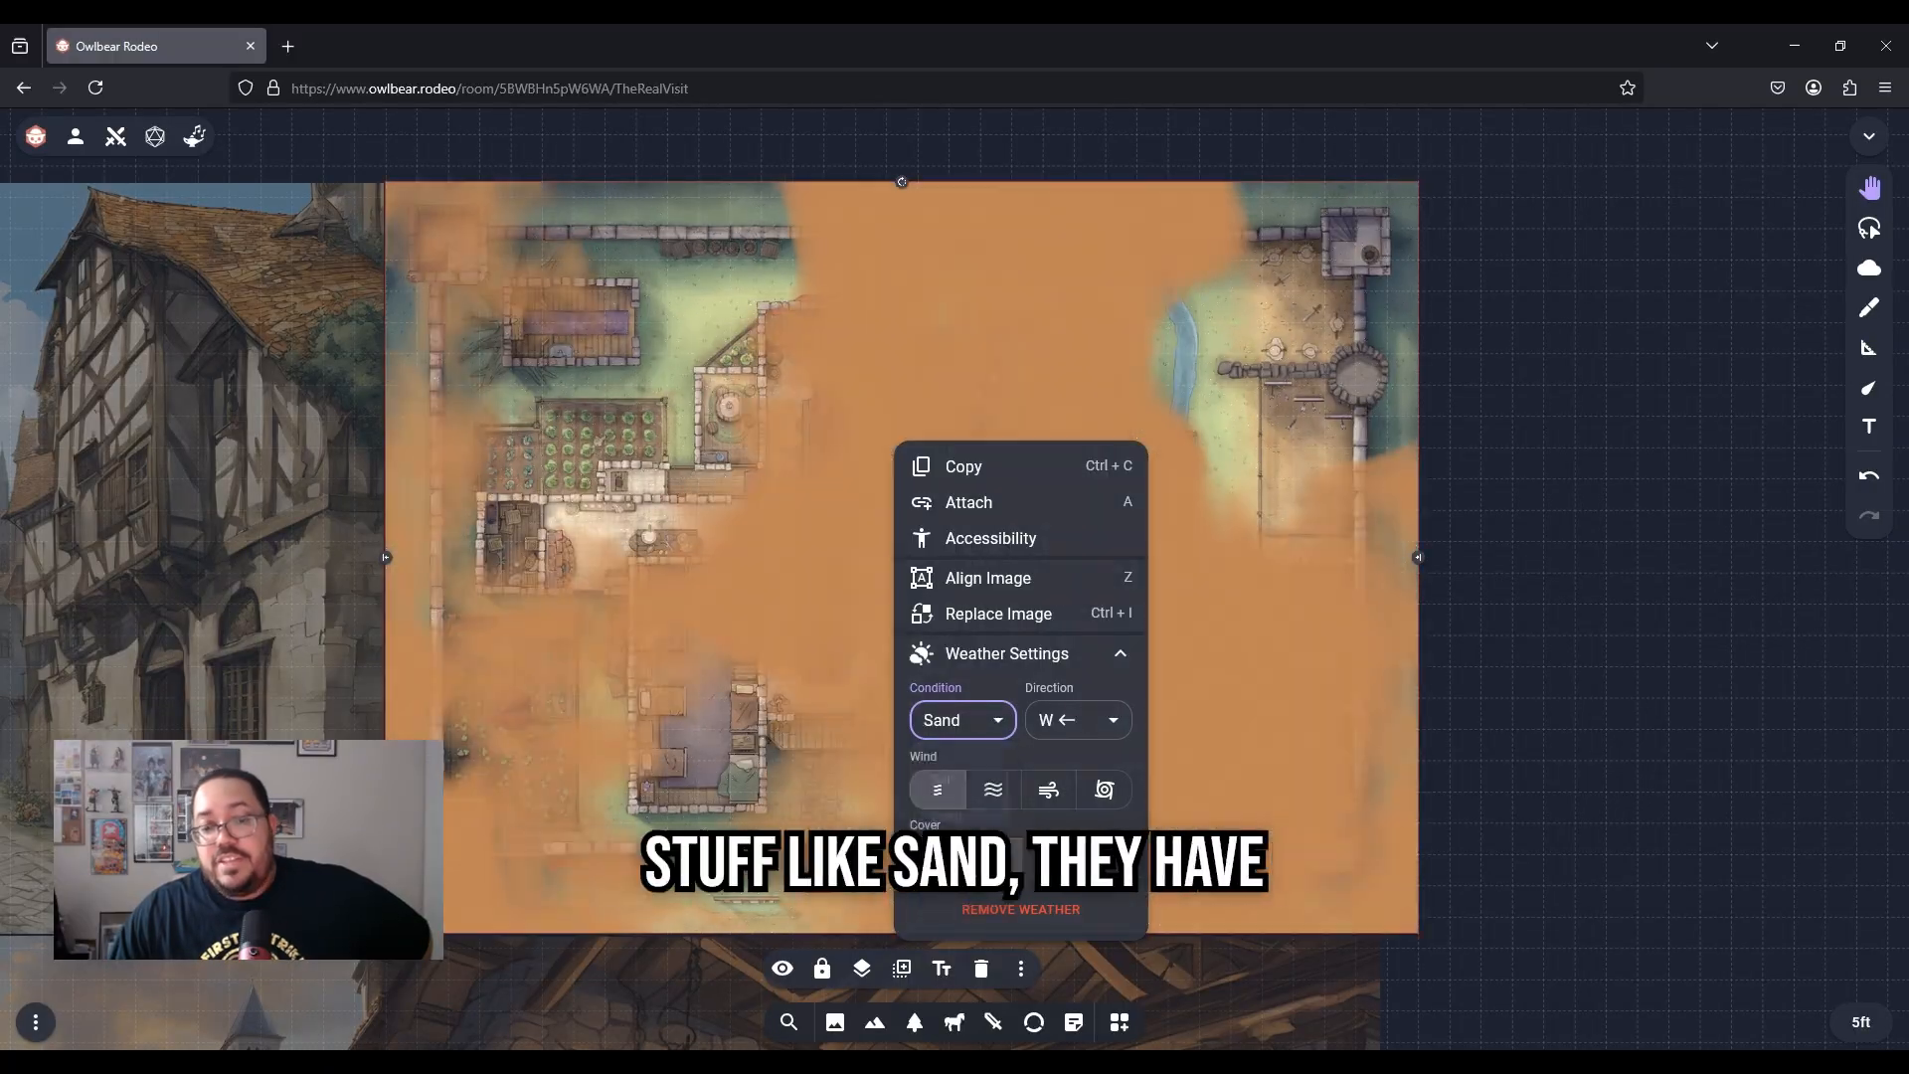
Change the weather condition to Cloud and set its cover to the lightest level
{"action": "left_click", "coordinate": [962, 724]}
{"action": "scroll", "coordinate": [969, 820], "scroll_direction": "down", "scroll_amount": 2}
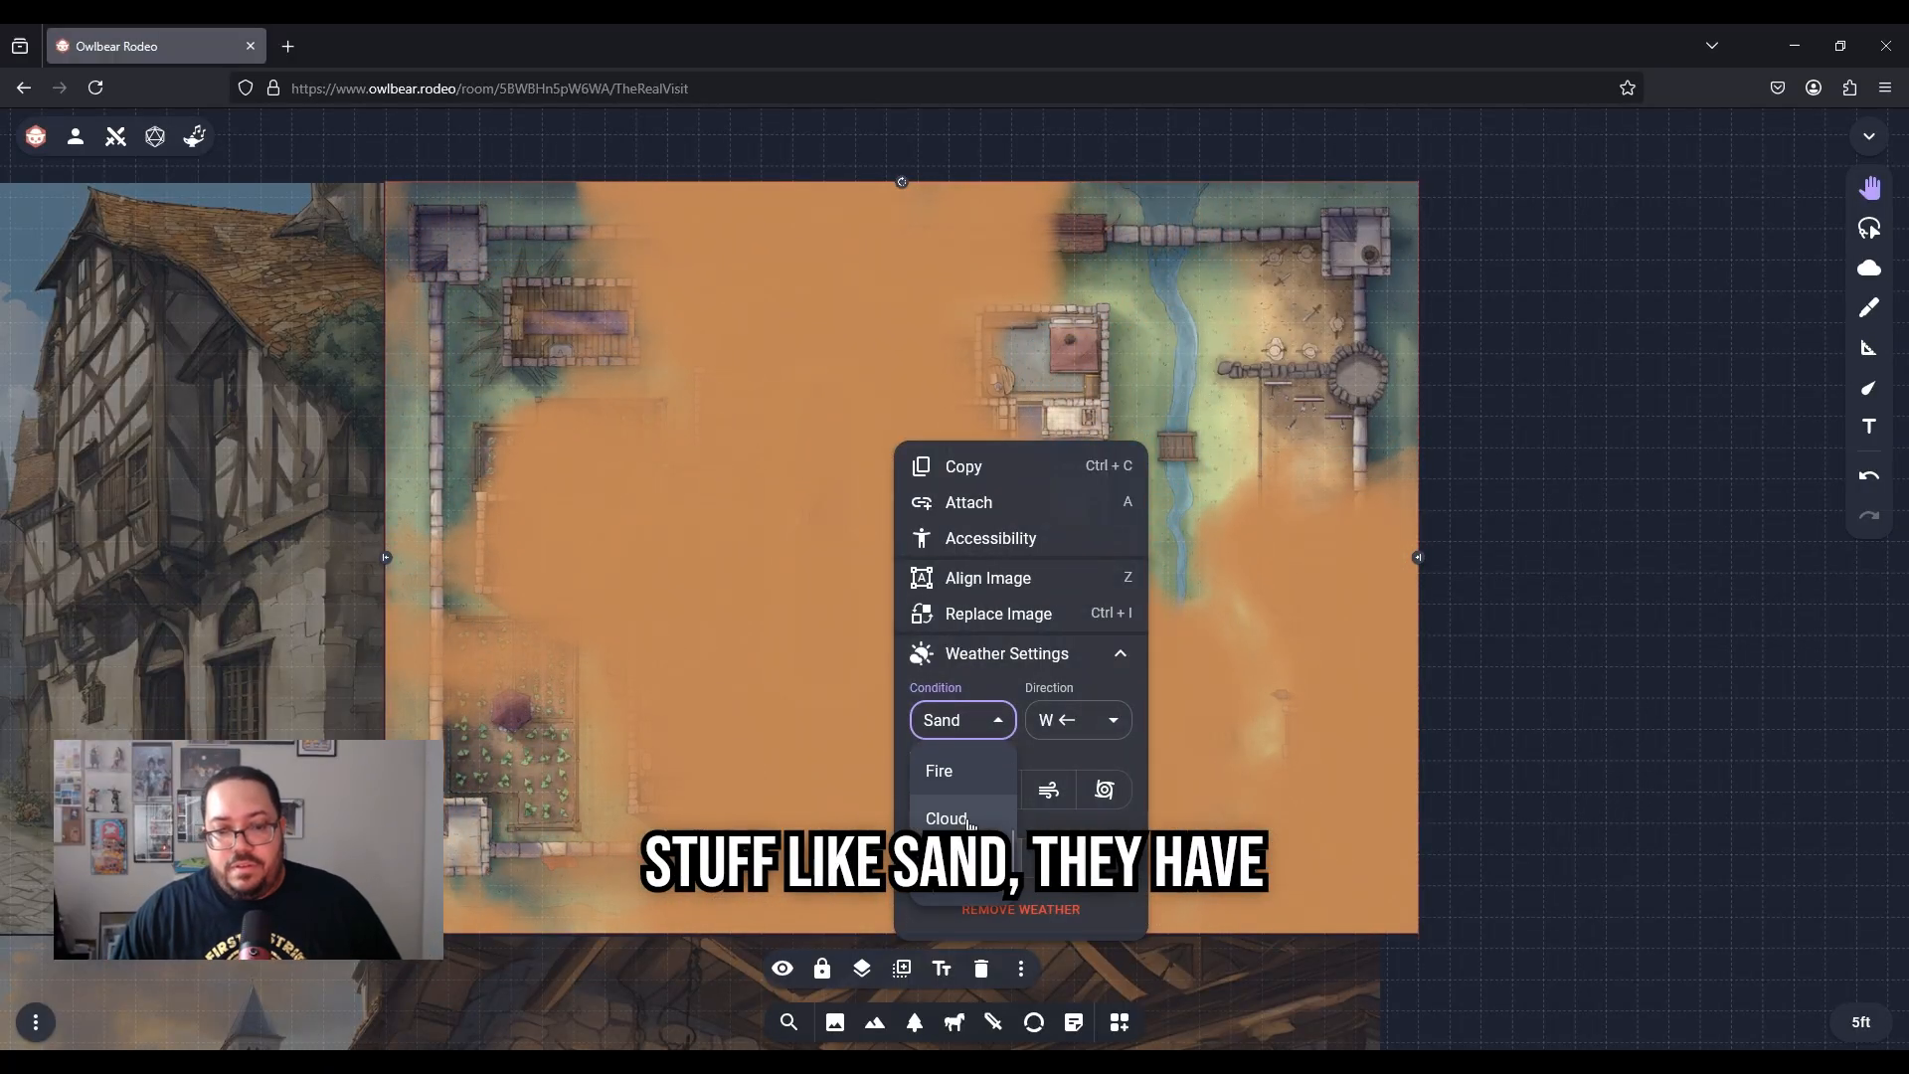
{"action": "left_click", "coordinate": [953, 819]}
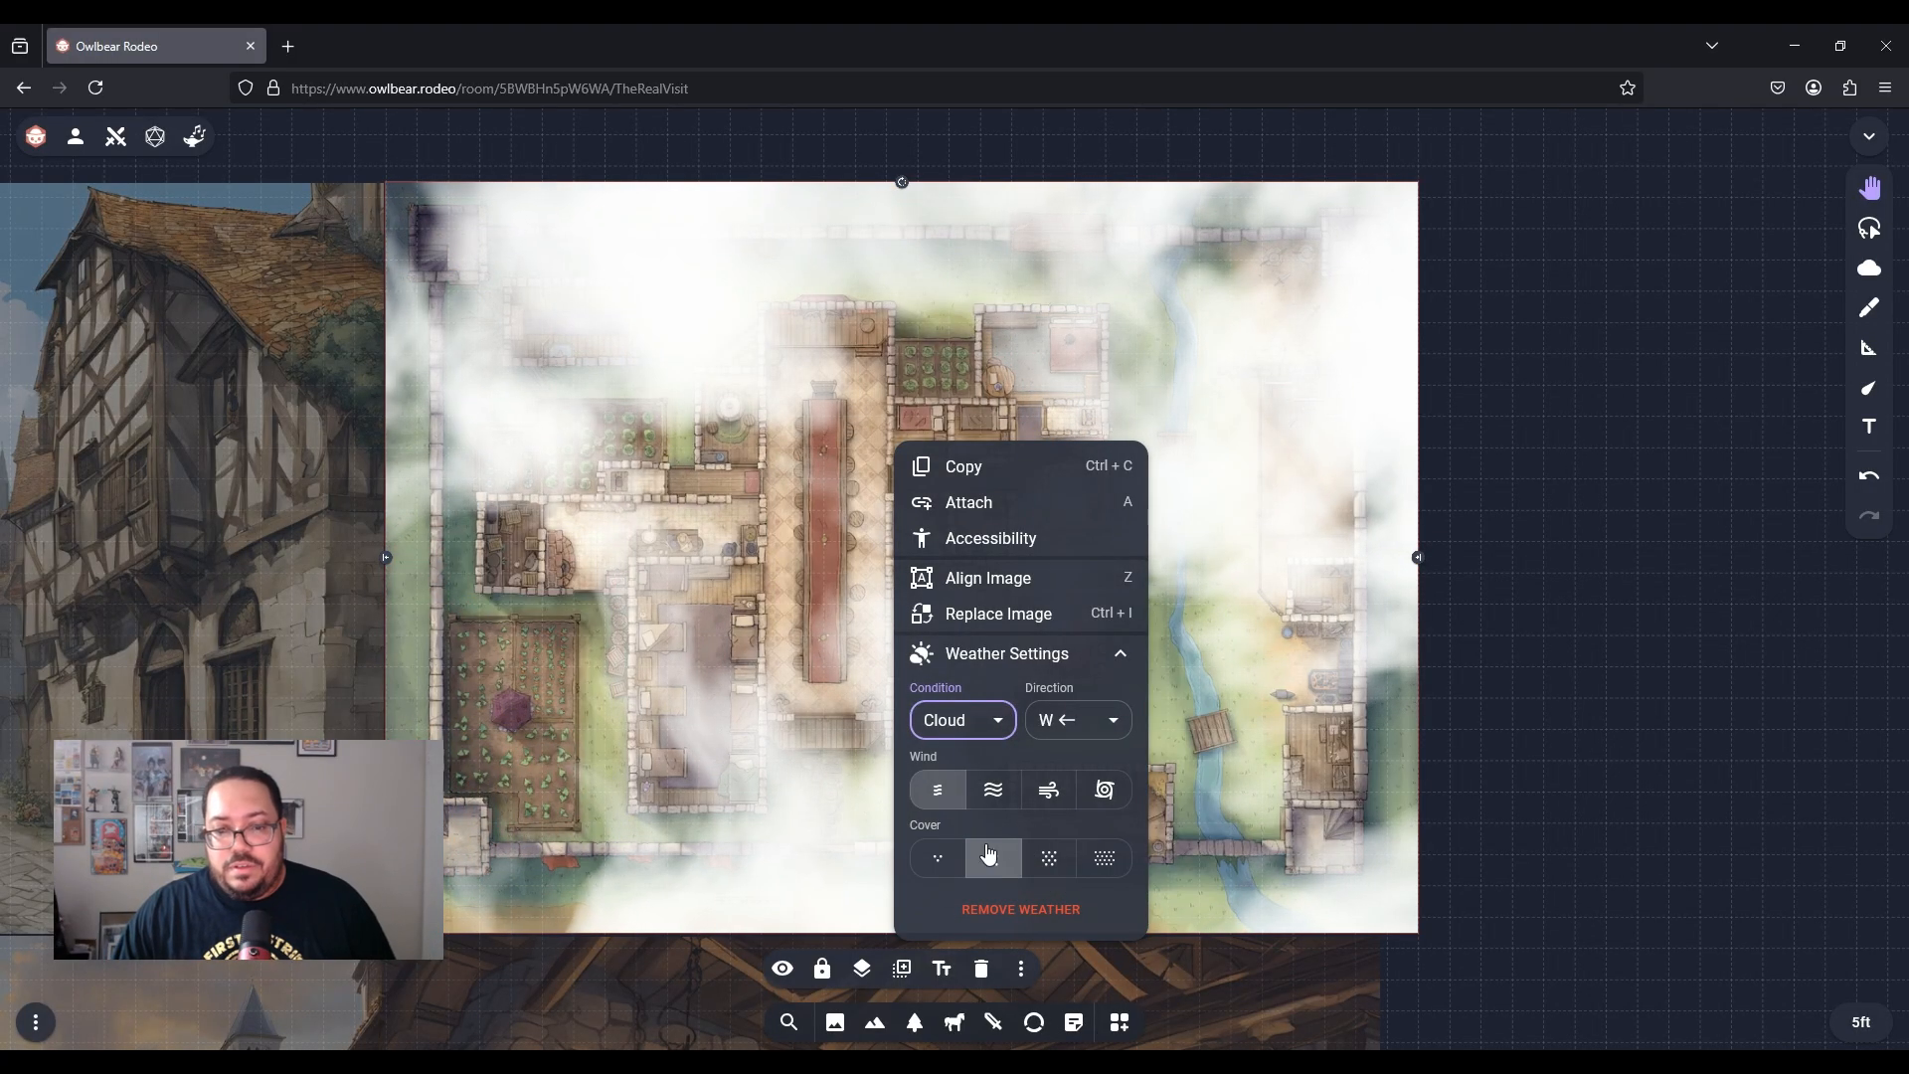
{"action": "left_click", "coordinate": [938, 858]}
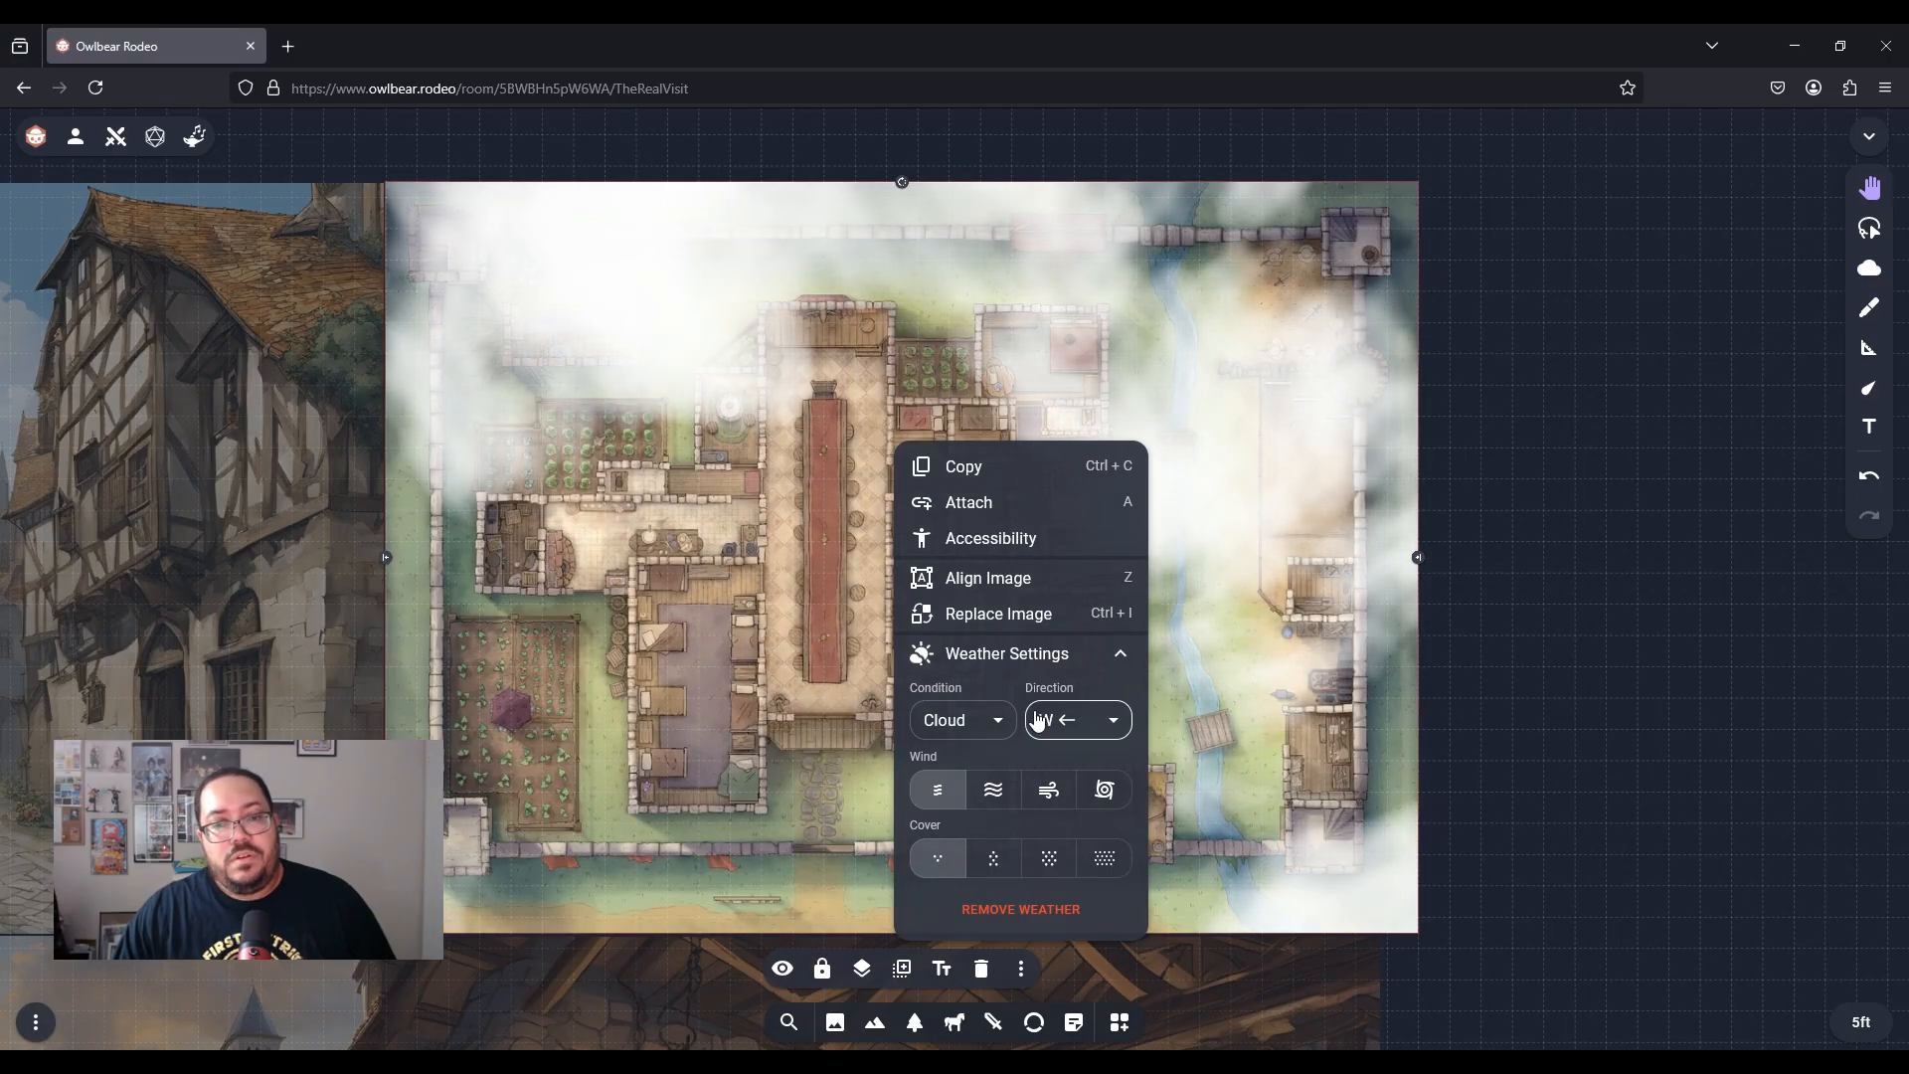
Change the weather condition to Bloom and raise its cover step by step to the heaviest level
{"action": "left_click", "coordinate": [969, 723]}
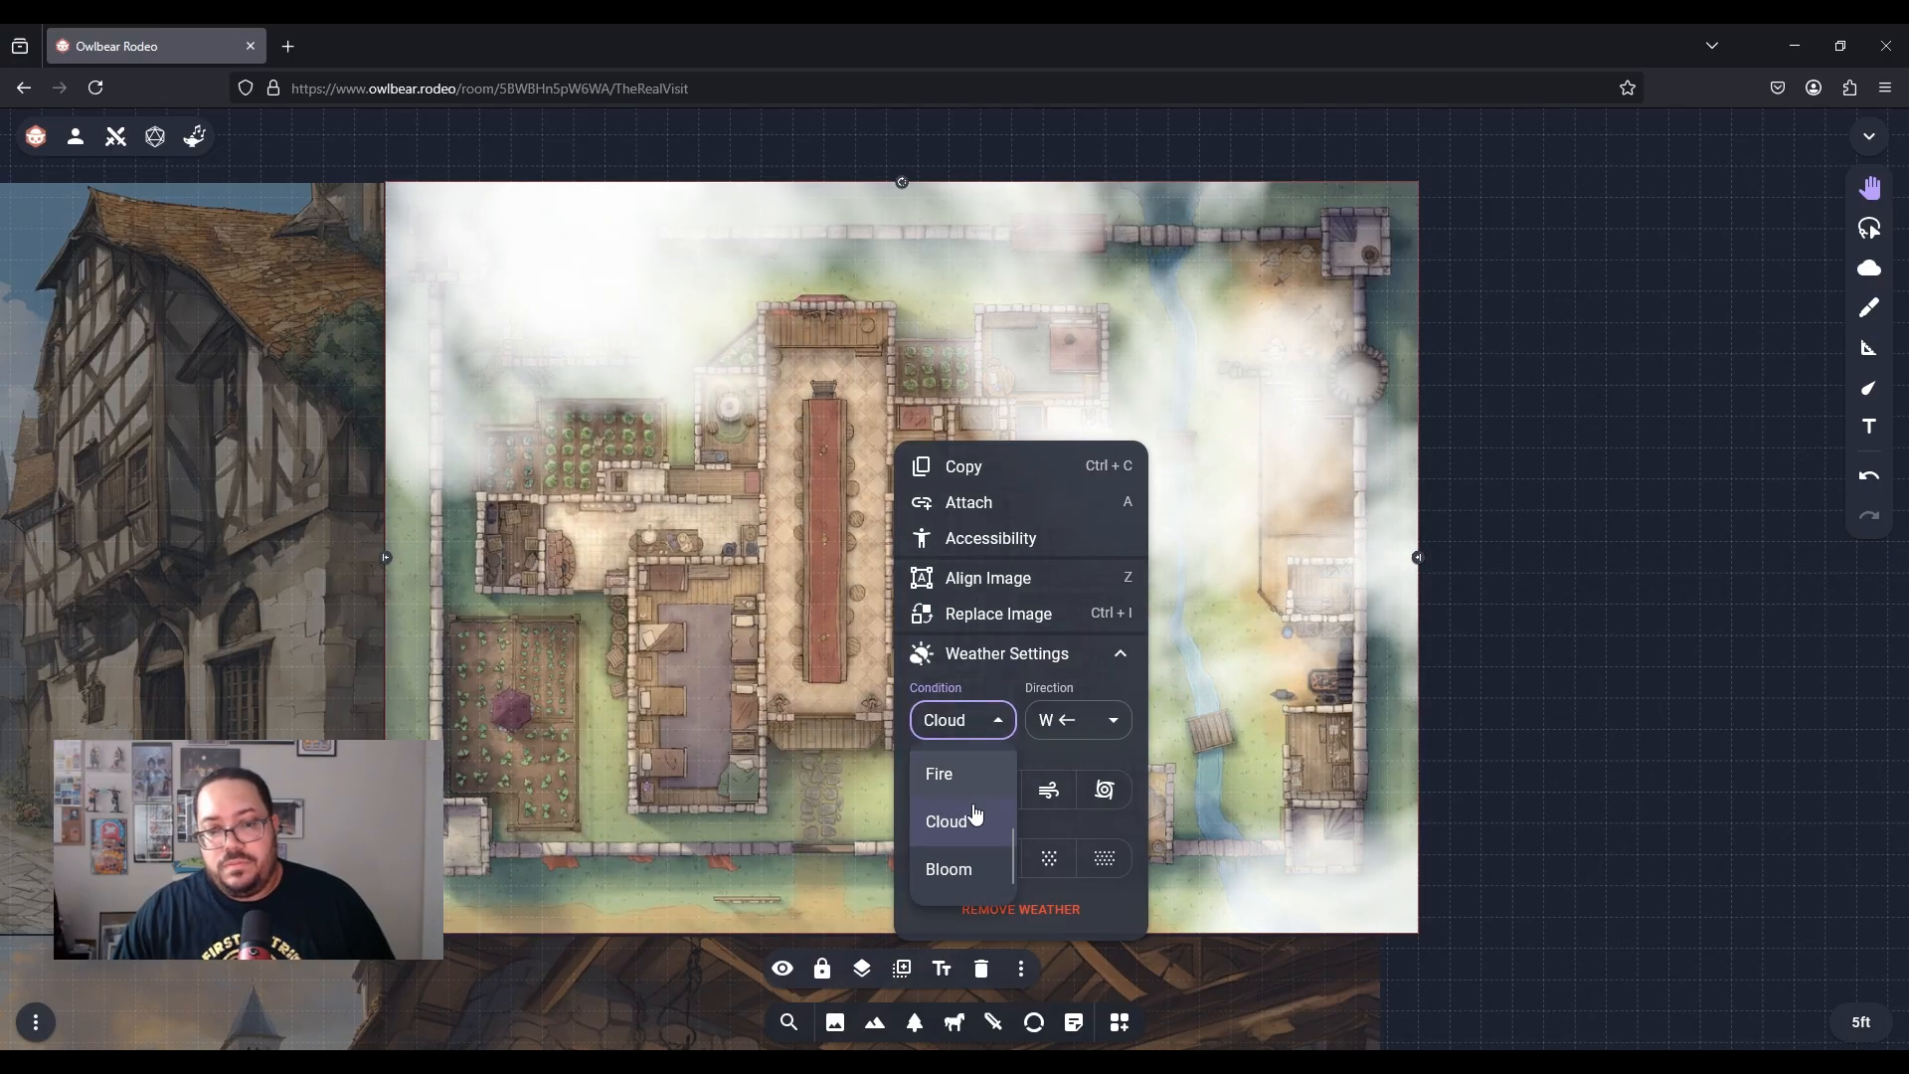
{"action": "left_click", "coordinate": [952, 869]}
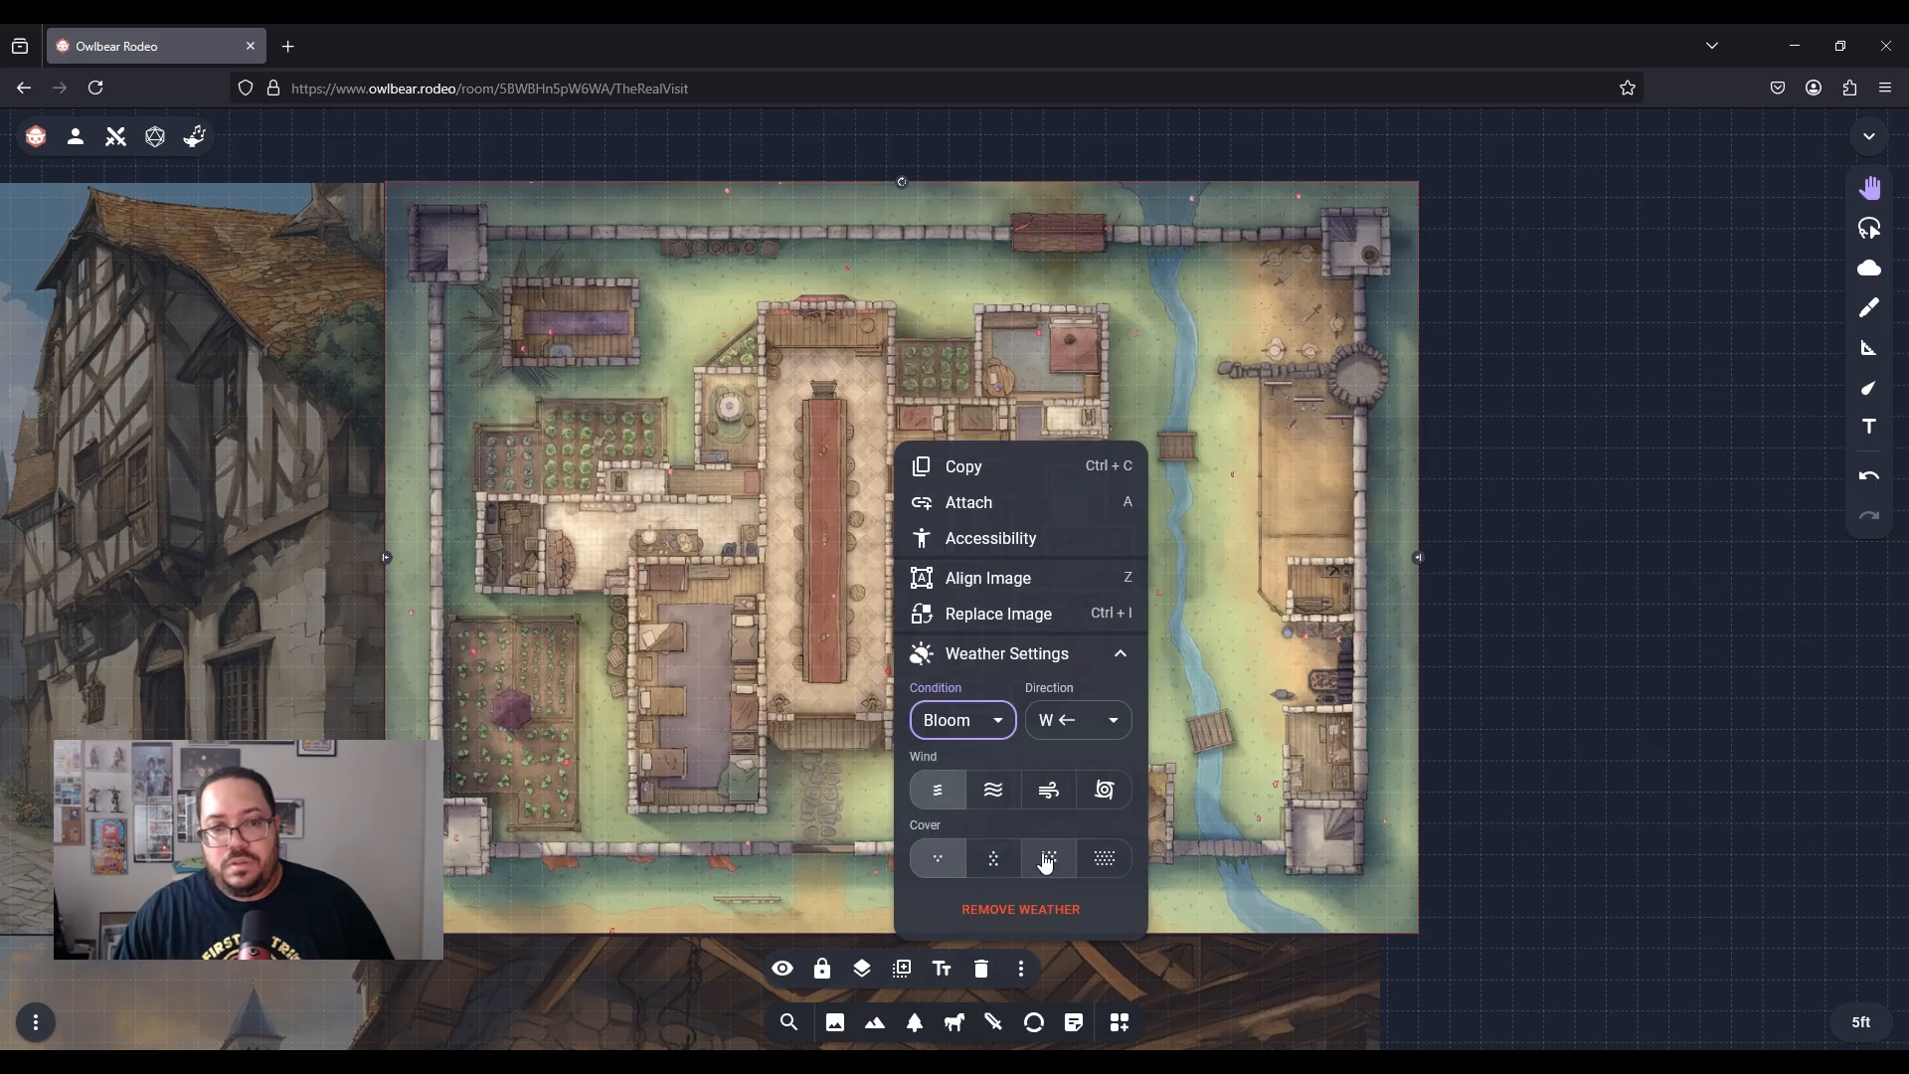
{"action": "left_click", "coordinate": [994, 859]}
{"action": "left_click", "coordinate": [1045, 865]}
{"action": "left_click", "coordinate": [1091, 875]}
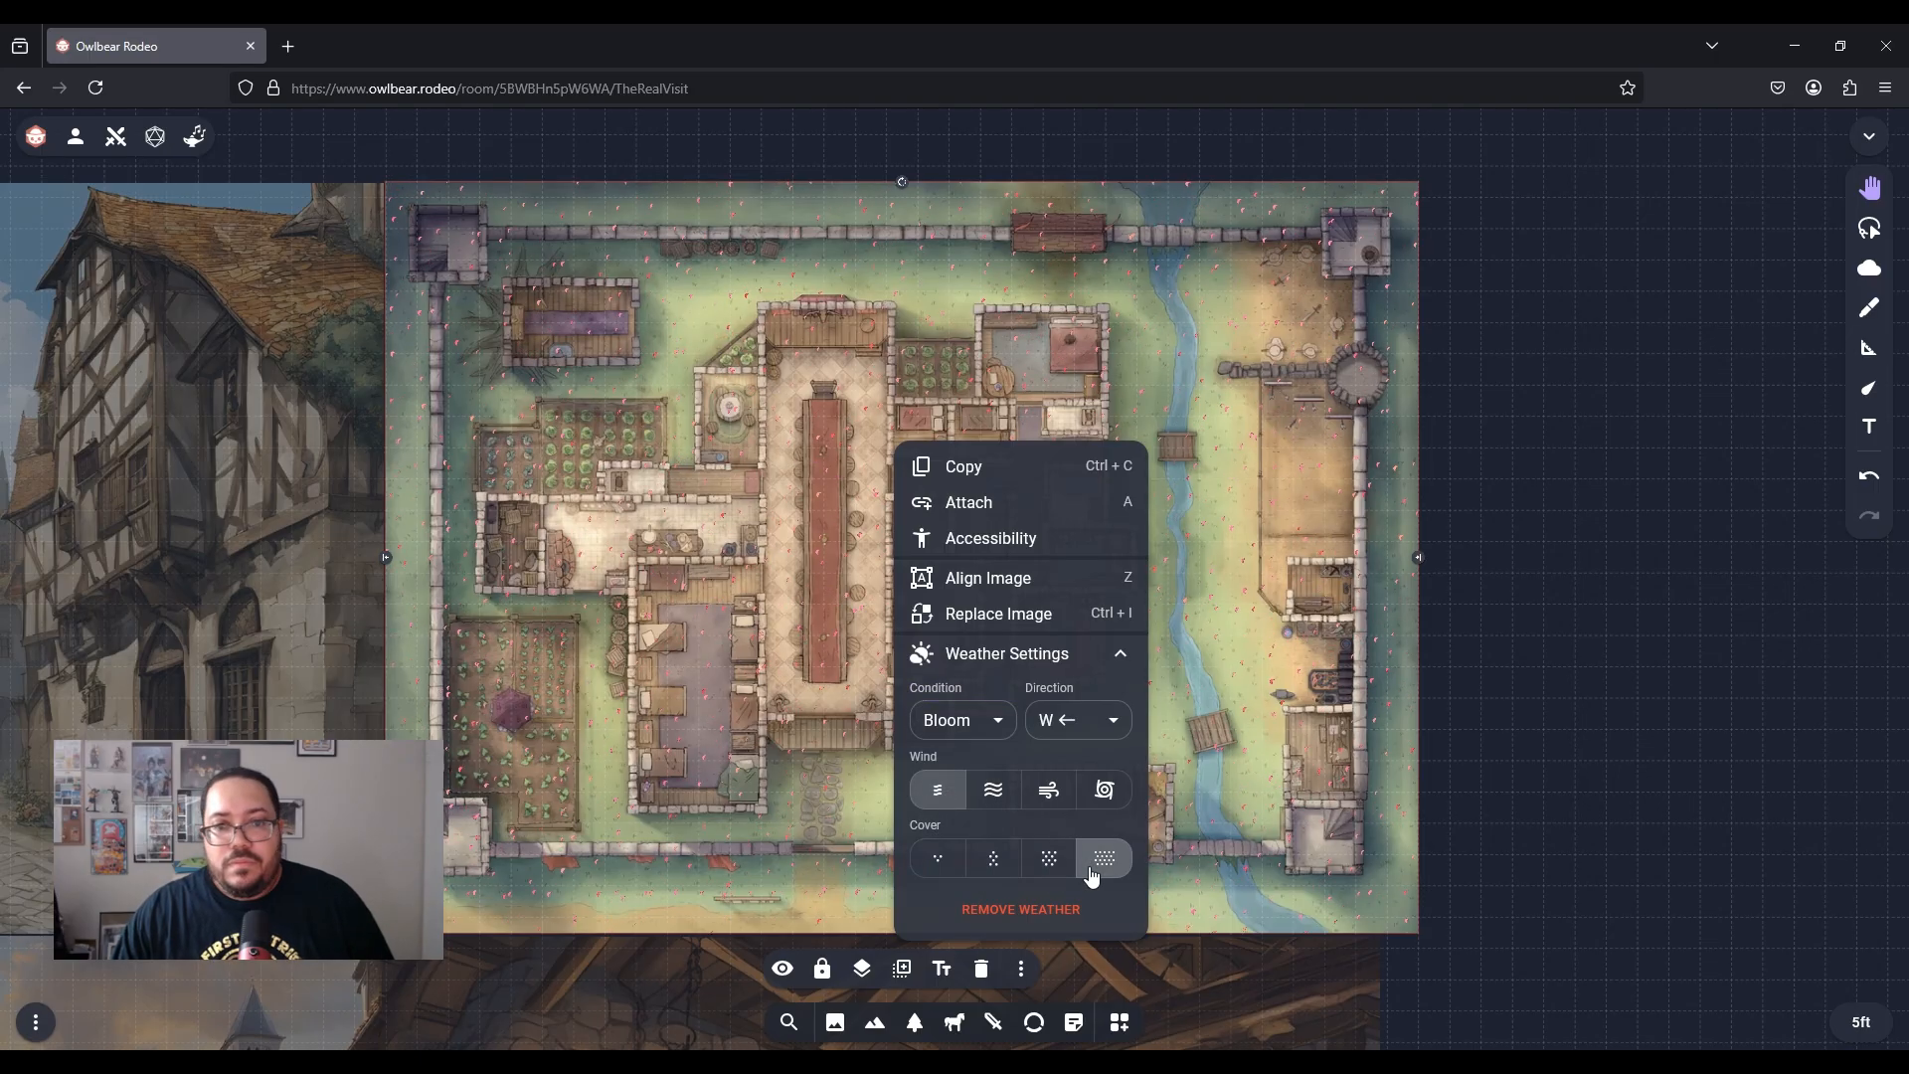
Set the bloom's cover to the second-heaviest level and try different wind strengths, ending on the strongest
{"action": "left_click", "coordinate": [1103, 789]}
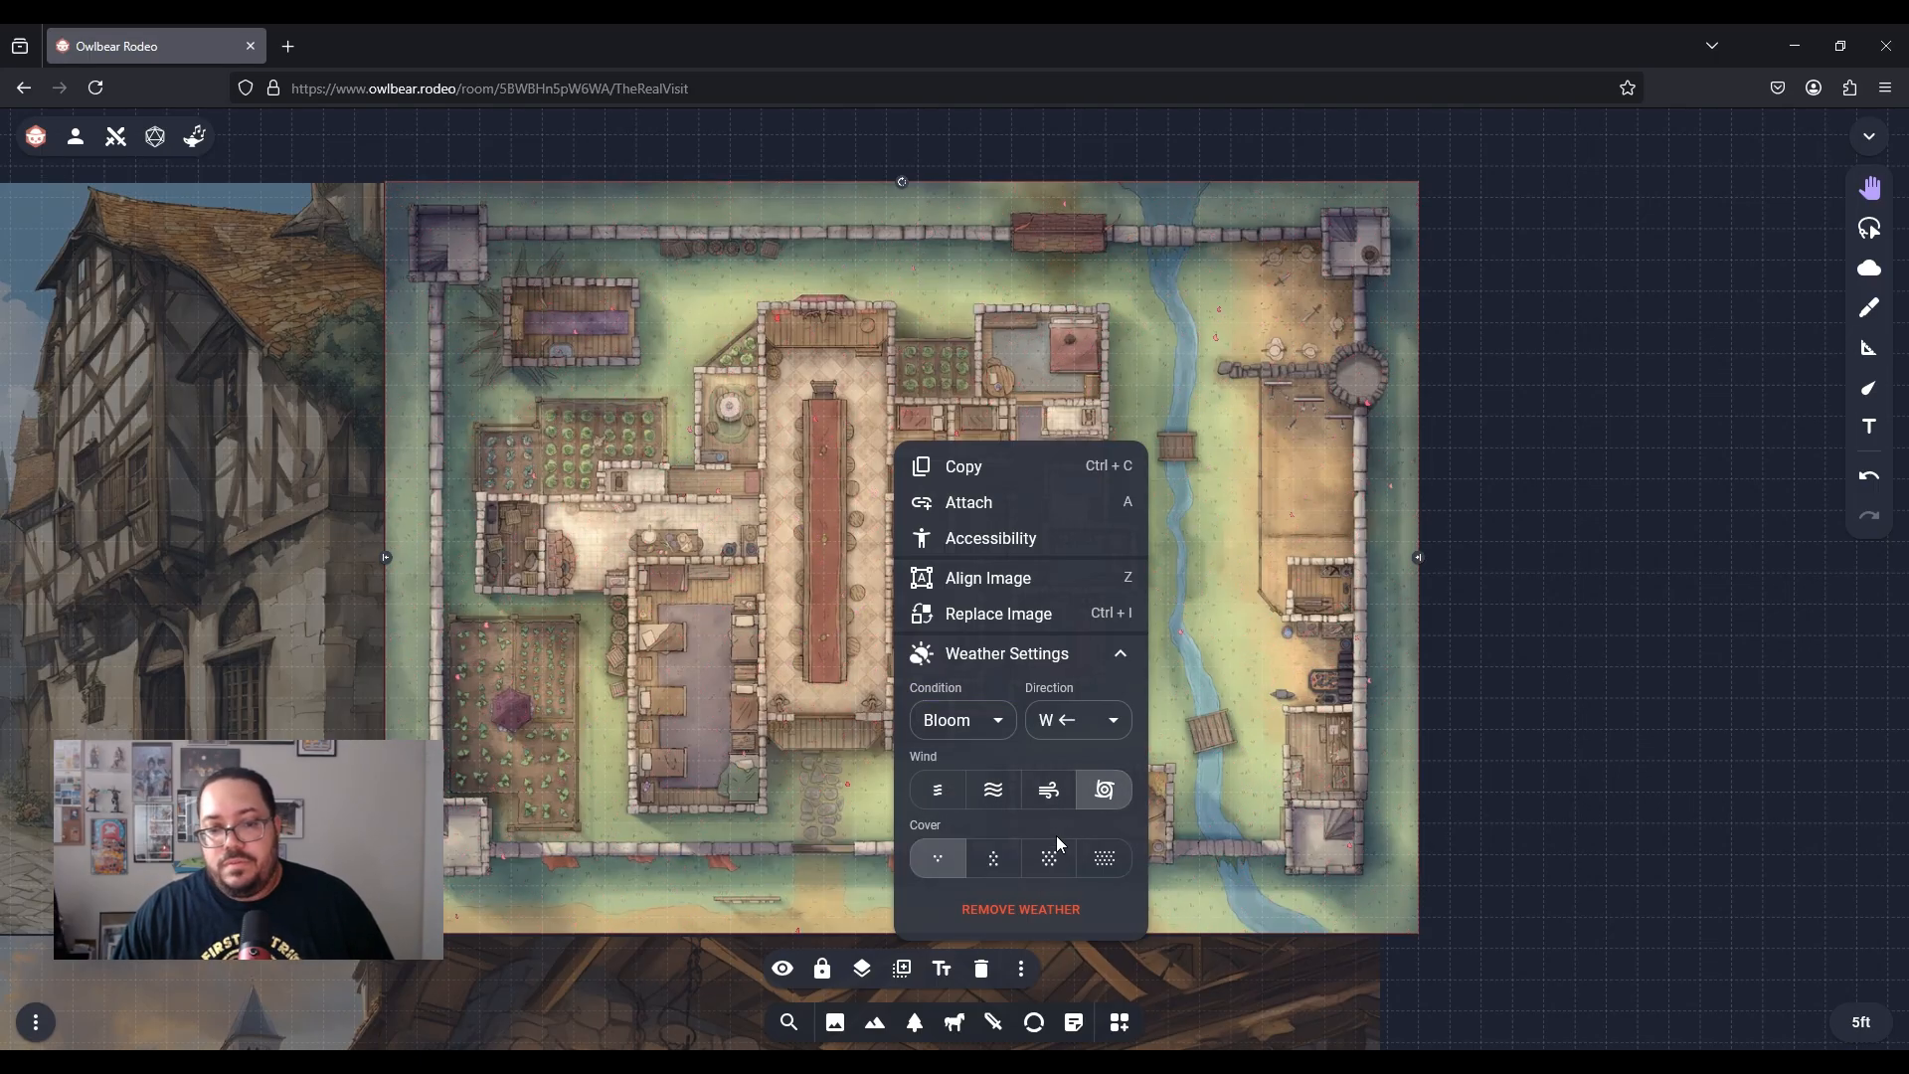
{"action": "left_click", "coordinate": [1049, 858]}
{"action": "left_click", "coordinate": [993, 790]}
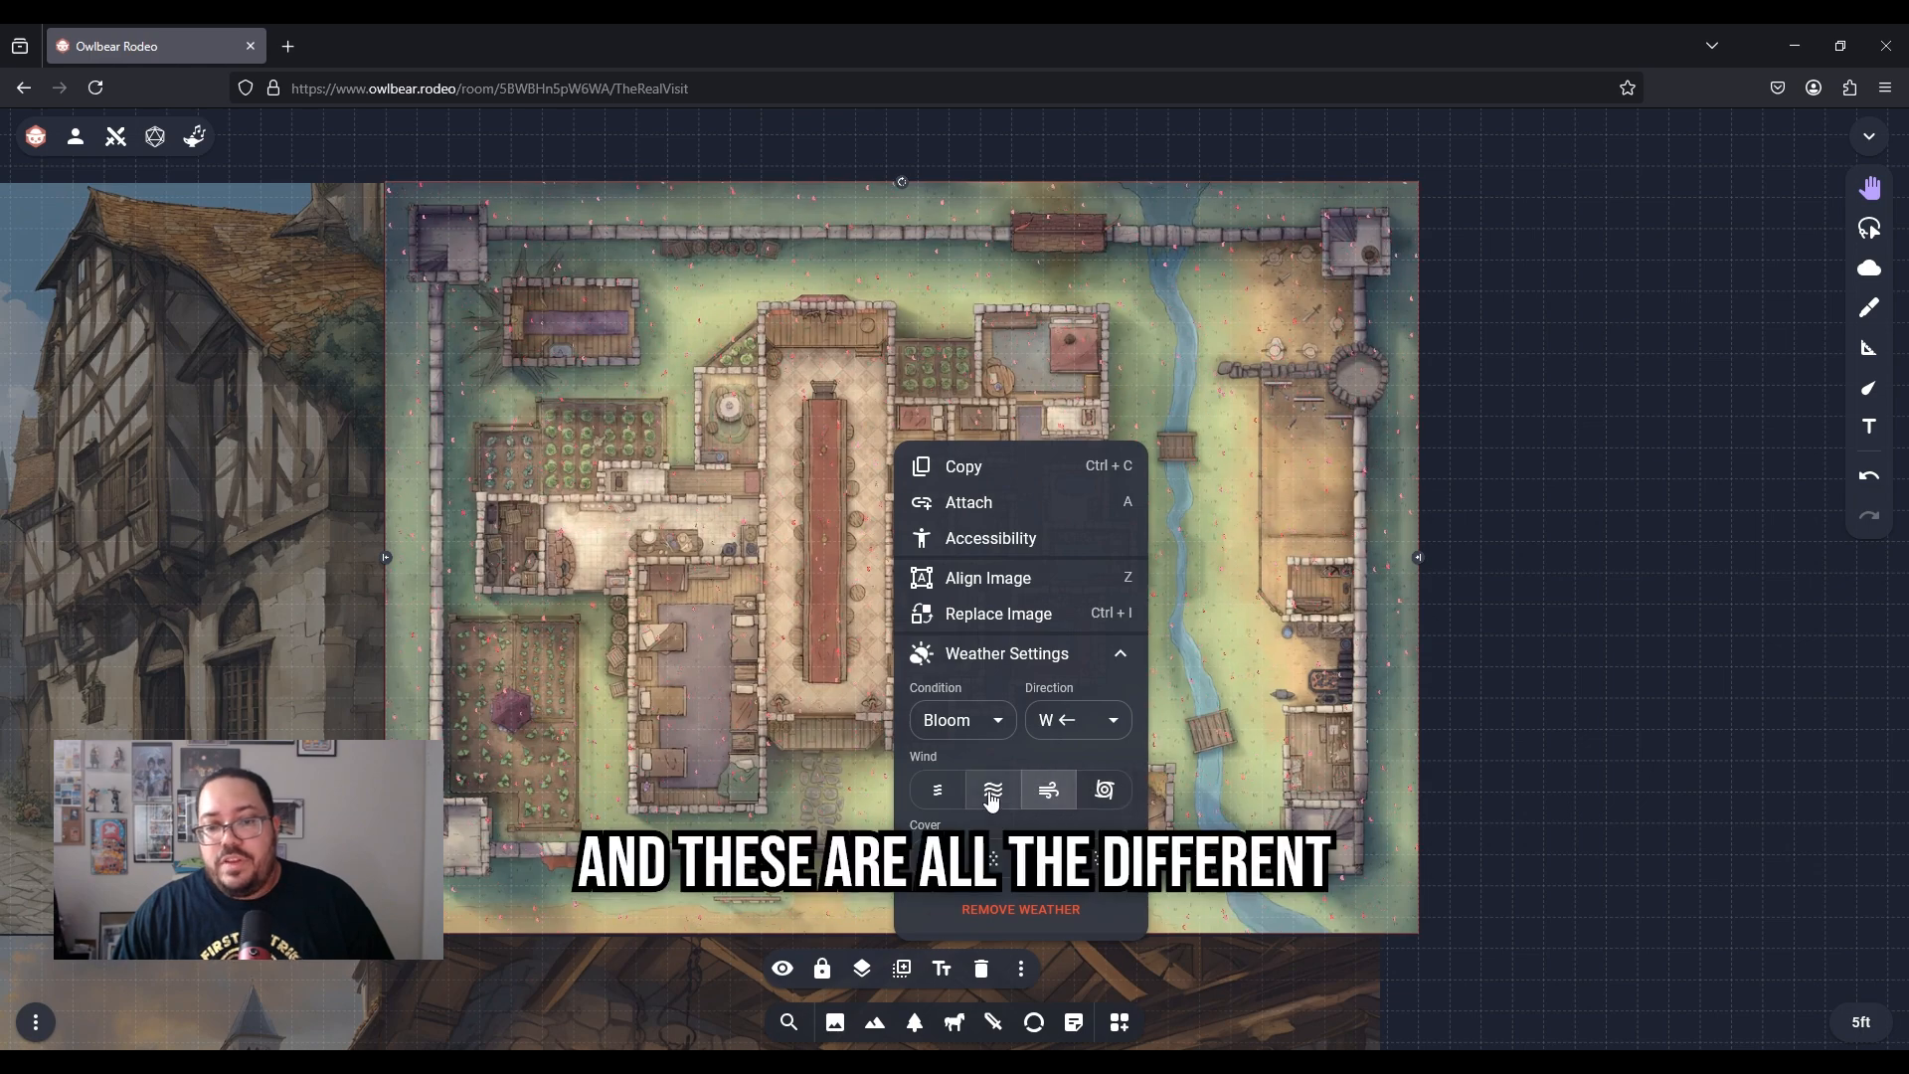
{"action": "left_click", "coordinate": [1094, 794]}
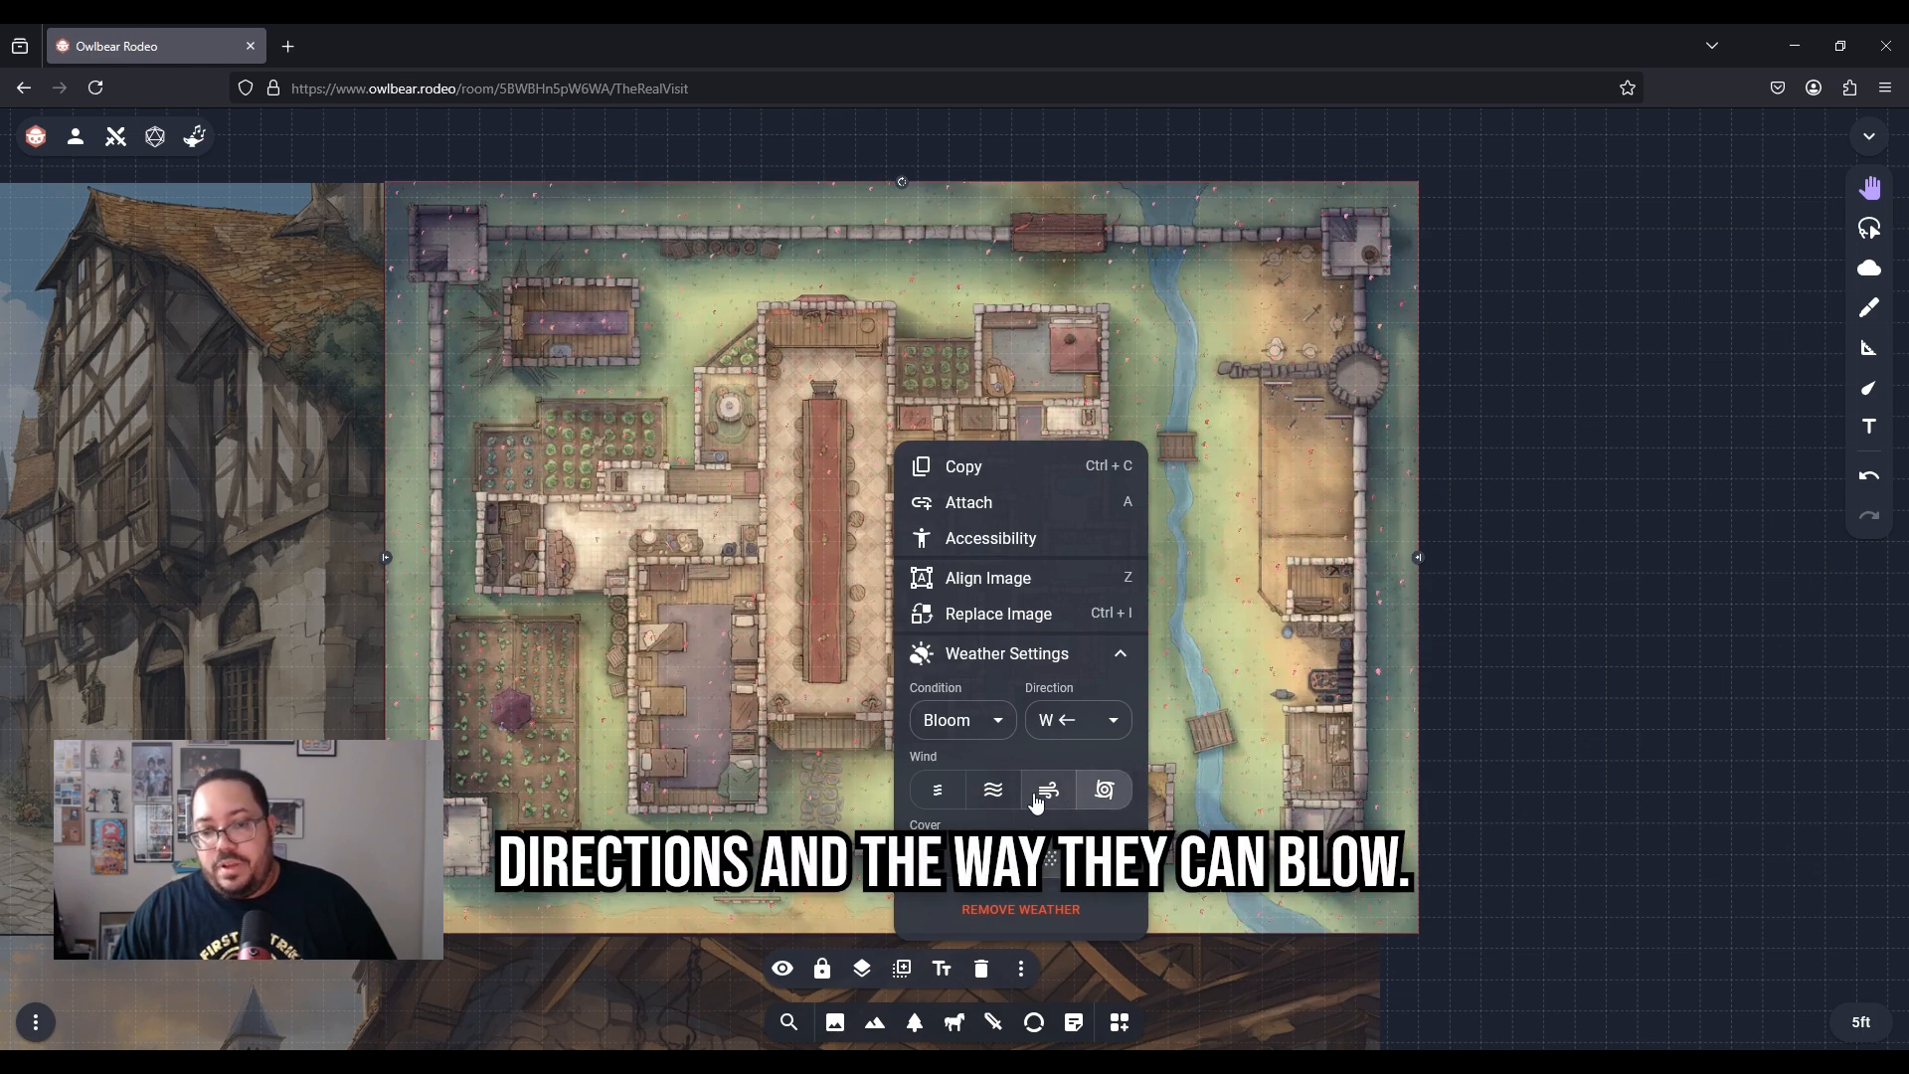
Change the manor map's weather condition to Snow
{"action": "left_click", "coordinate": [989, 731]}
{"action": "scroll", "coordinate": [975, 785], "scroll_direction": "down", "scroll_amount": 2}
{"action": "left_click", "coordinate": [976, 782]}
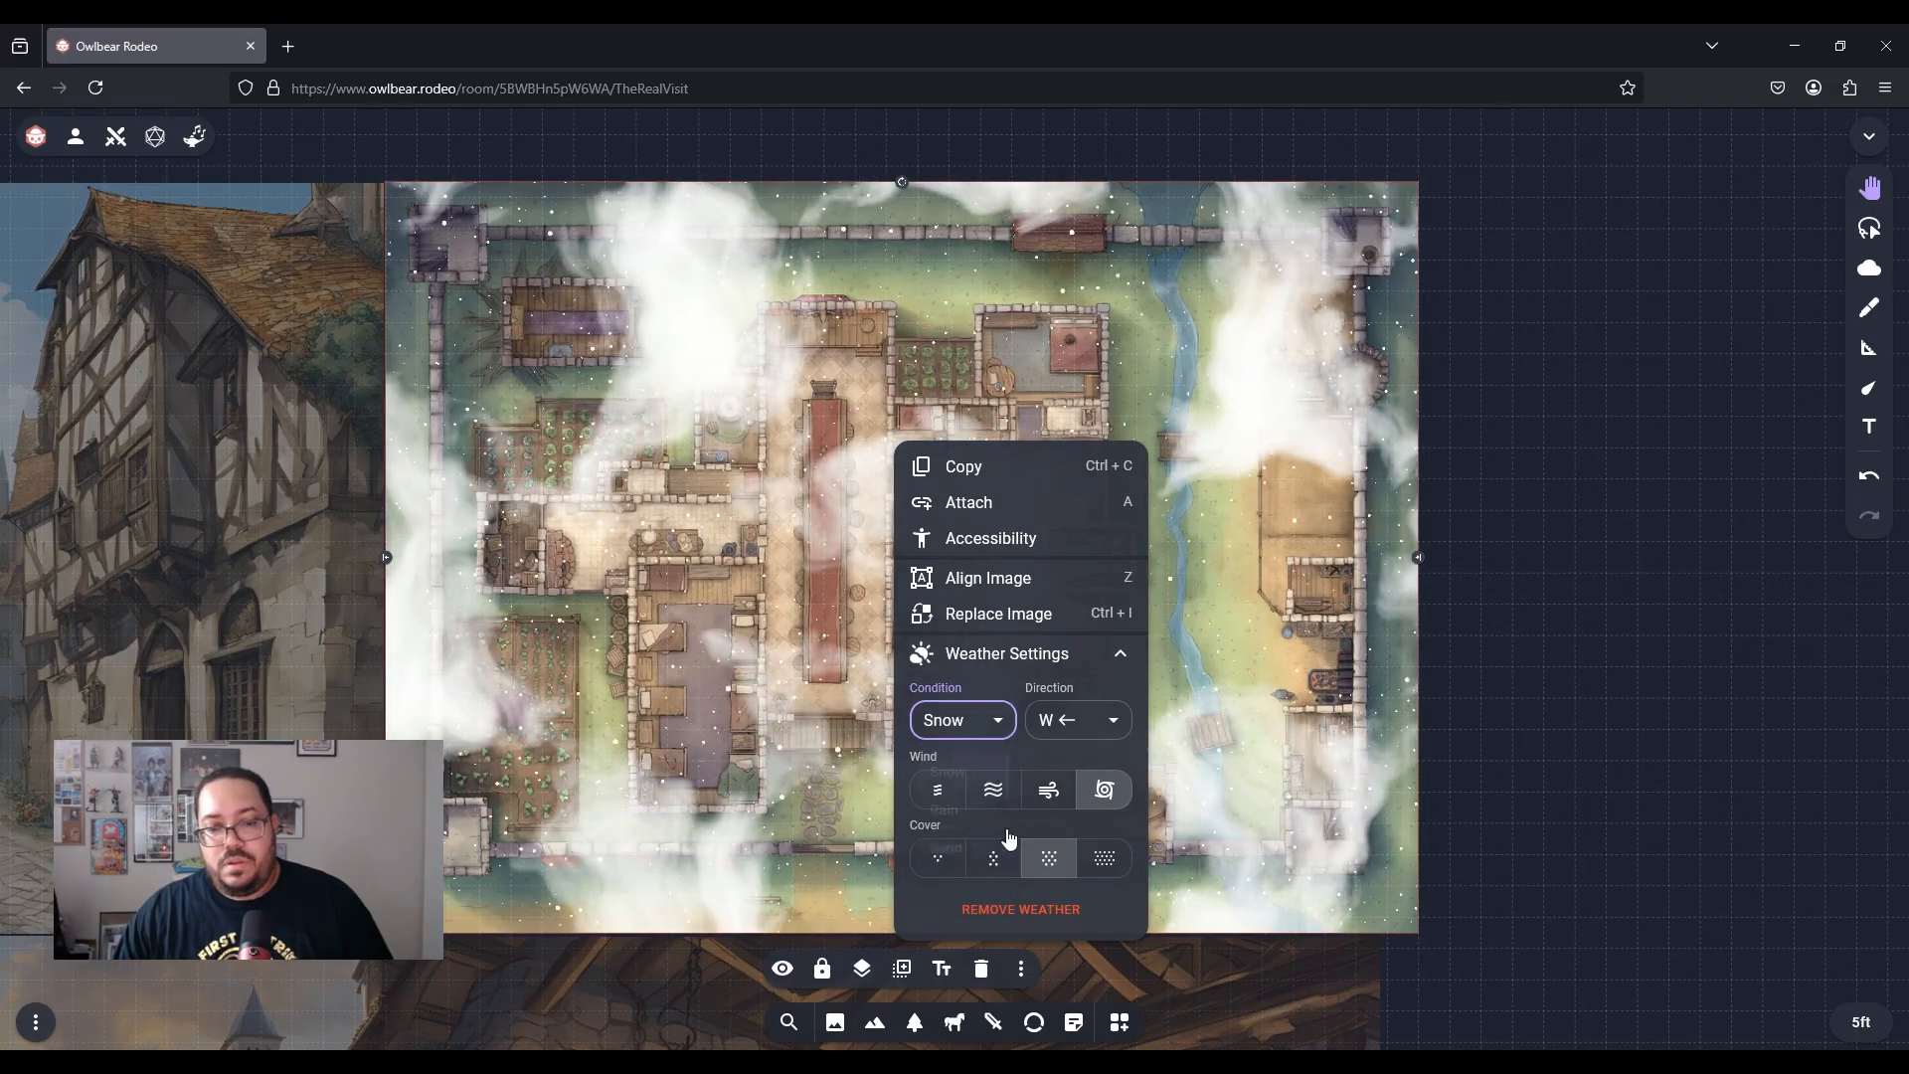
Remove the weather effect from the manor map
{"action": "left_click", "coordinate": [1062, 910]}
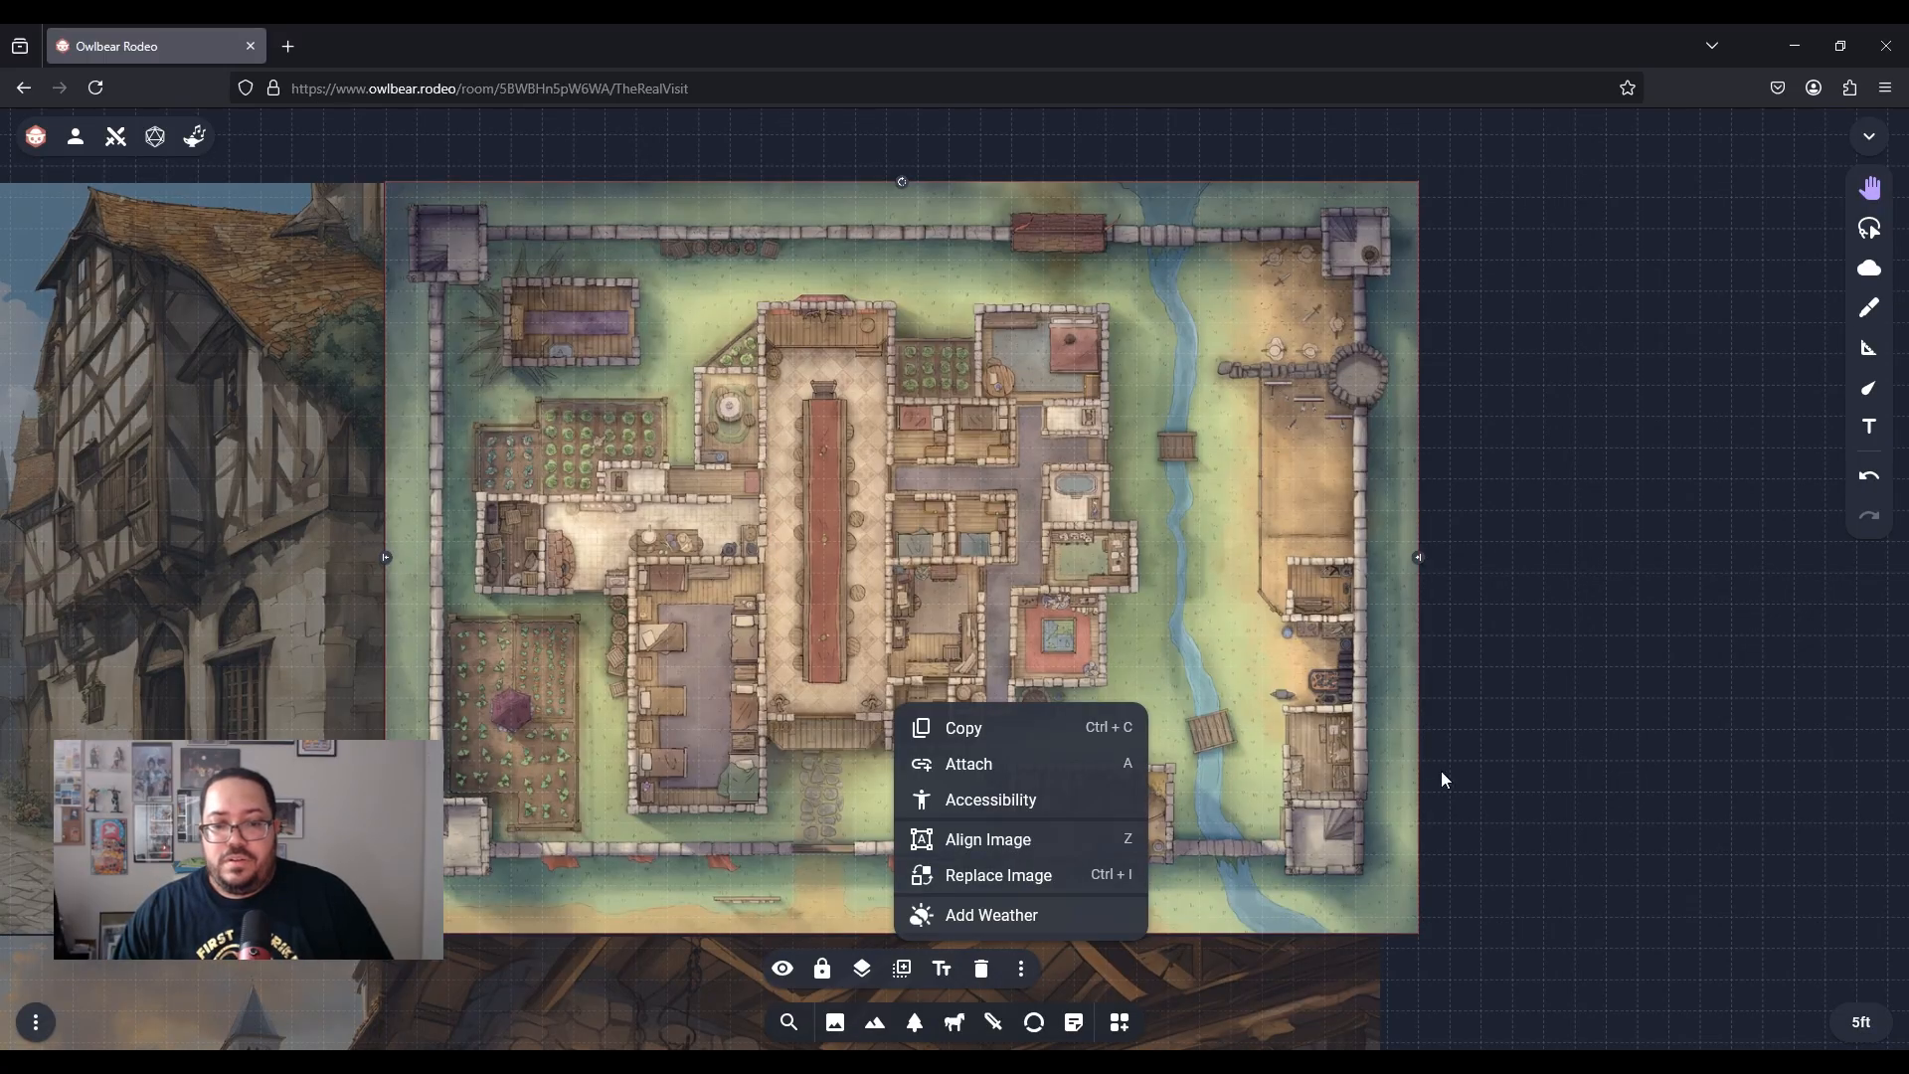
{"action": "scroll", "coordinate": [1440, 772], "scroll_direction": "down", "scroll_amount": 2}
{"action": "scroll", "coordinate": [1205, 753], "scroll_direction": "down", "scroll_amount": 1}
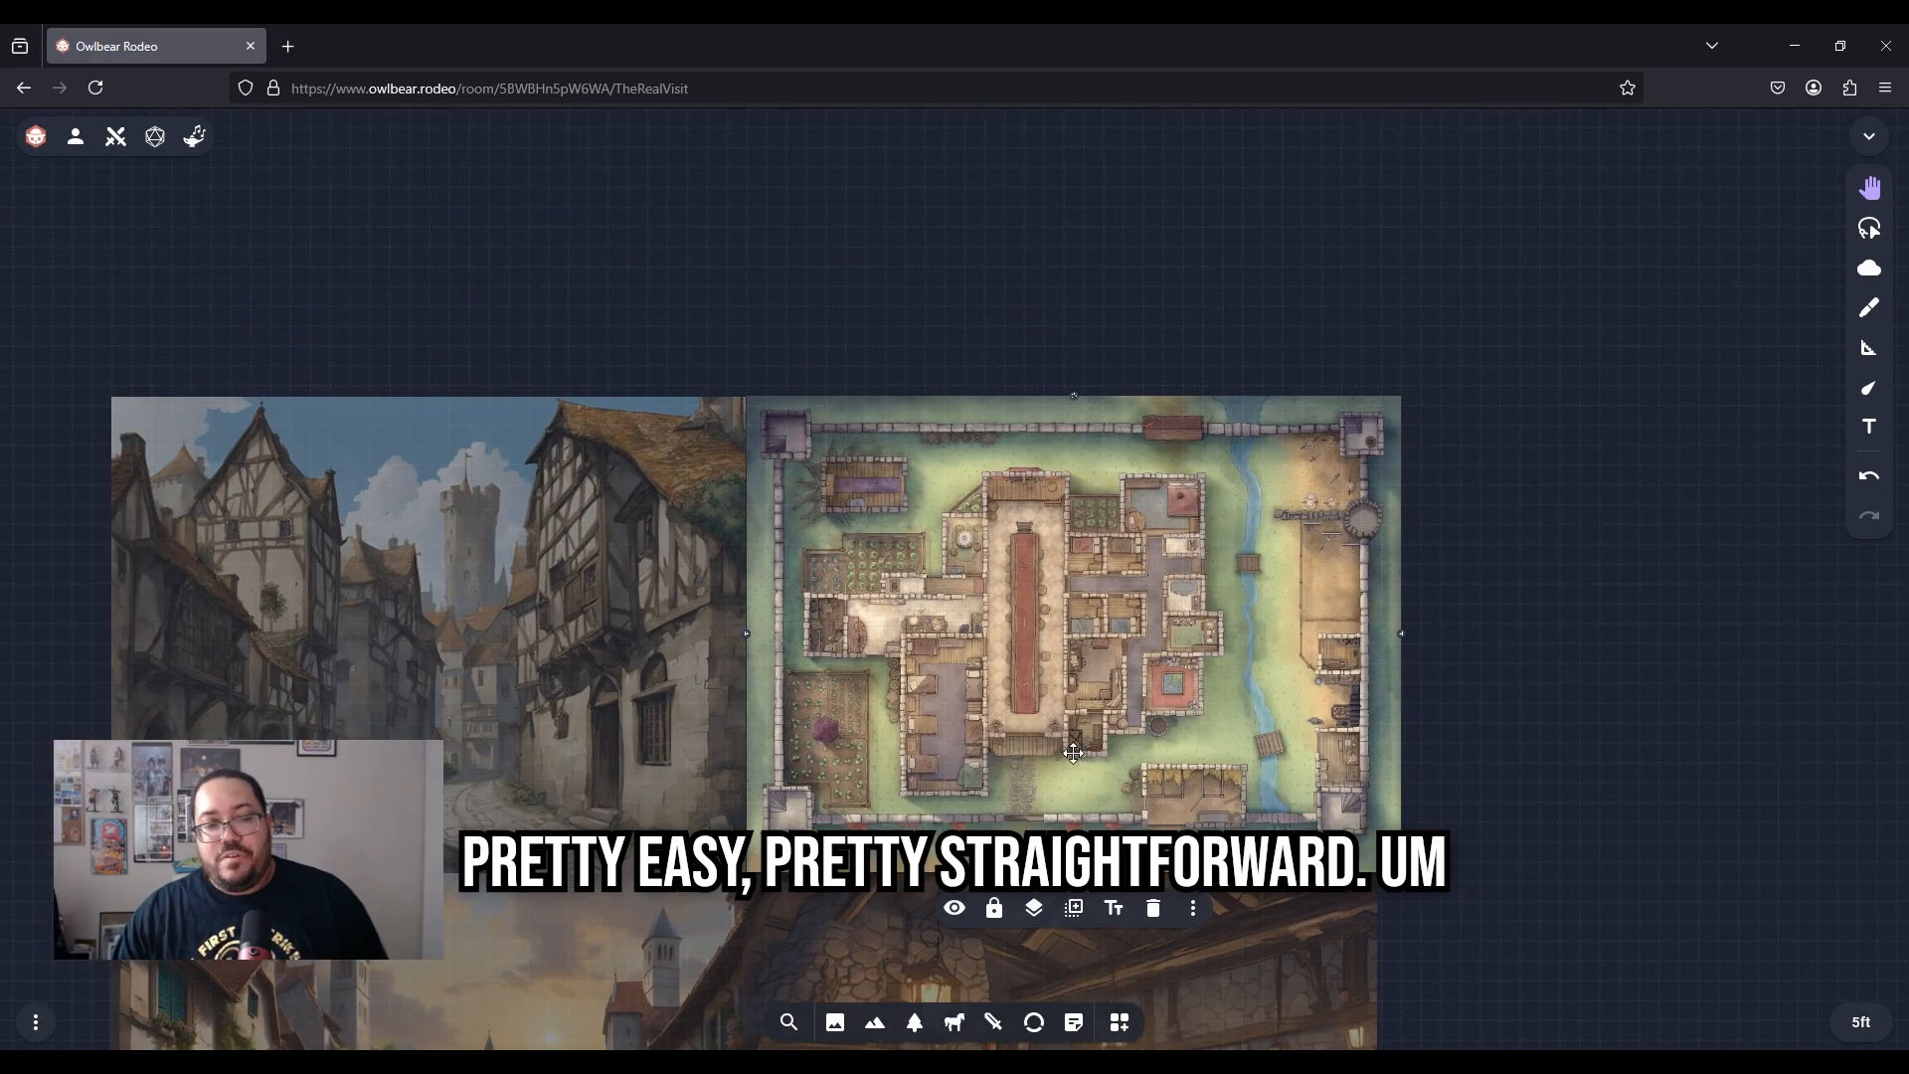
{"action": "left_click_drag", "start_coordinate": [1073, 755], "coordinate": [1142, 591]}
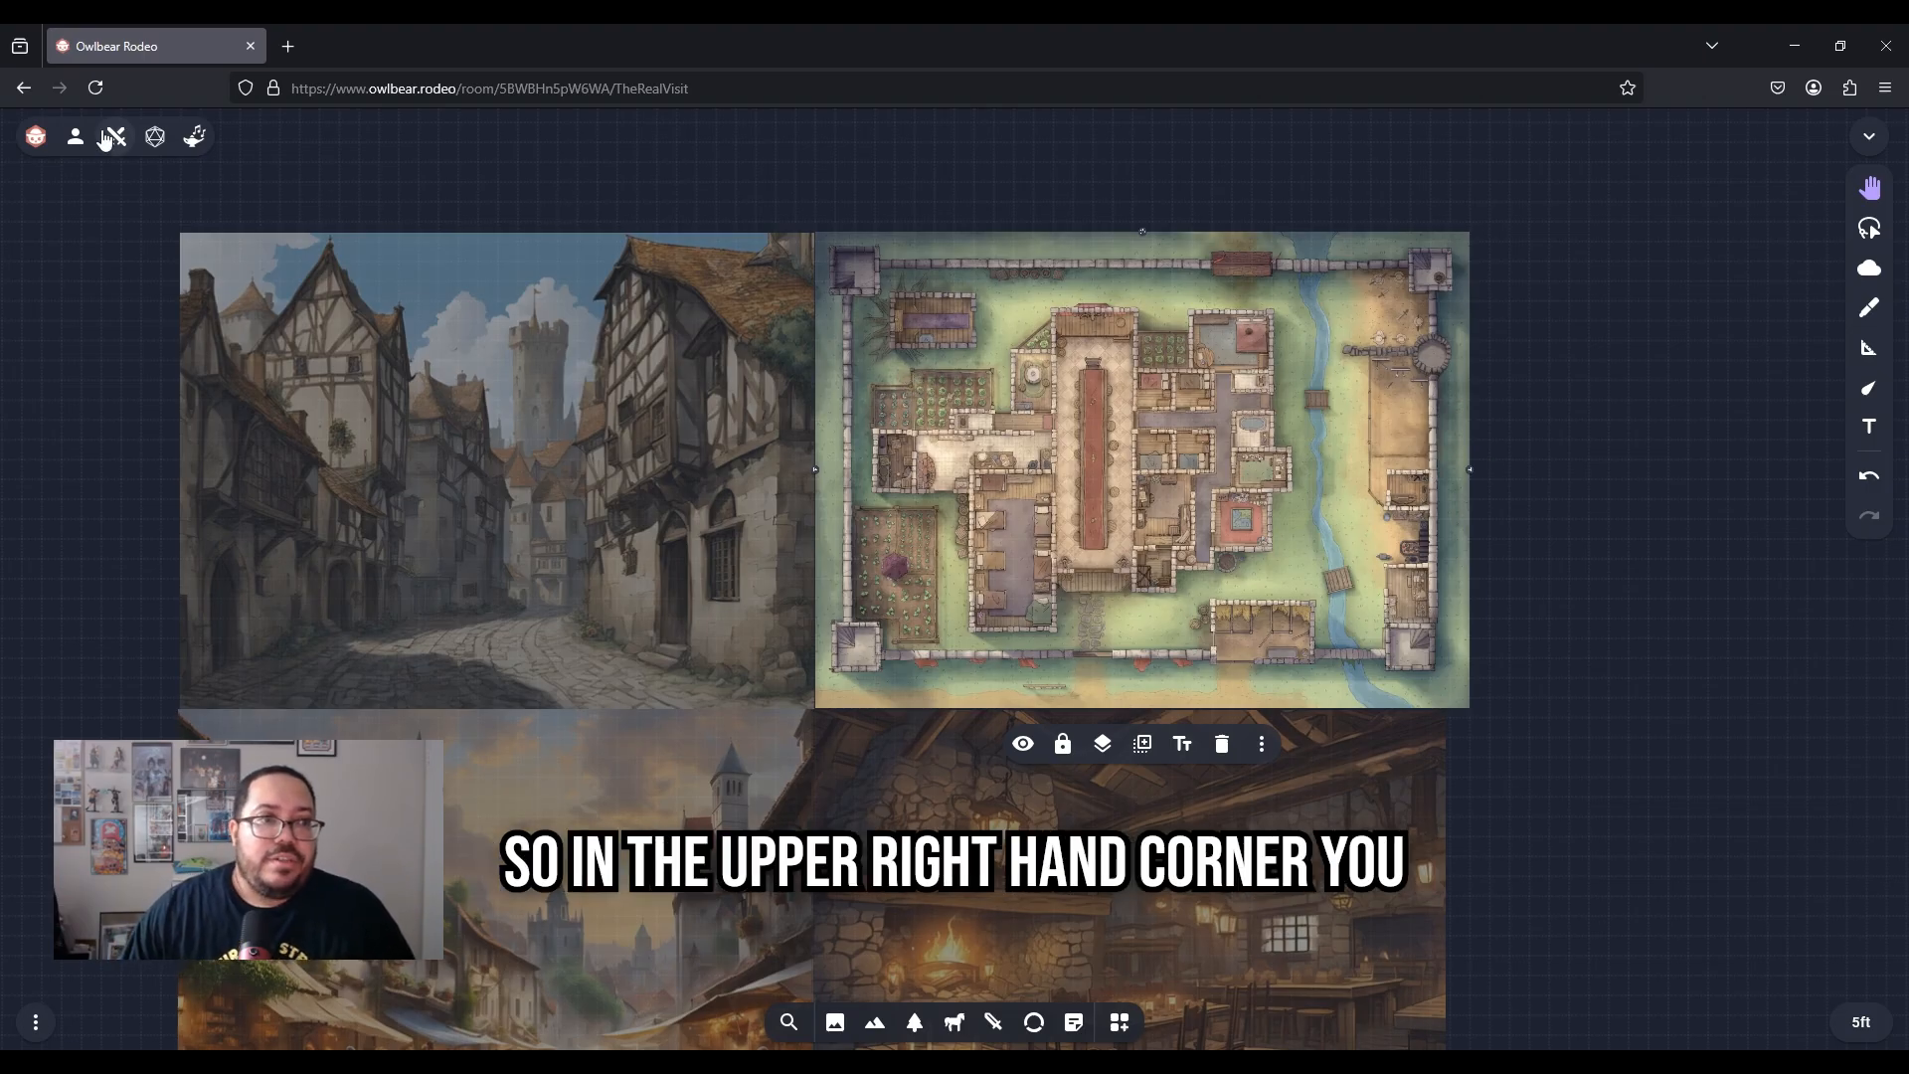
View the Player Permissions for the room and close them
{"action": "left_click", "coordinate": [74, 145]}
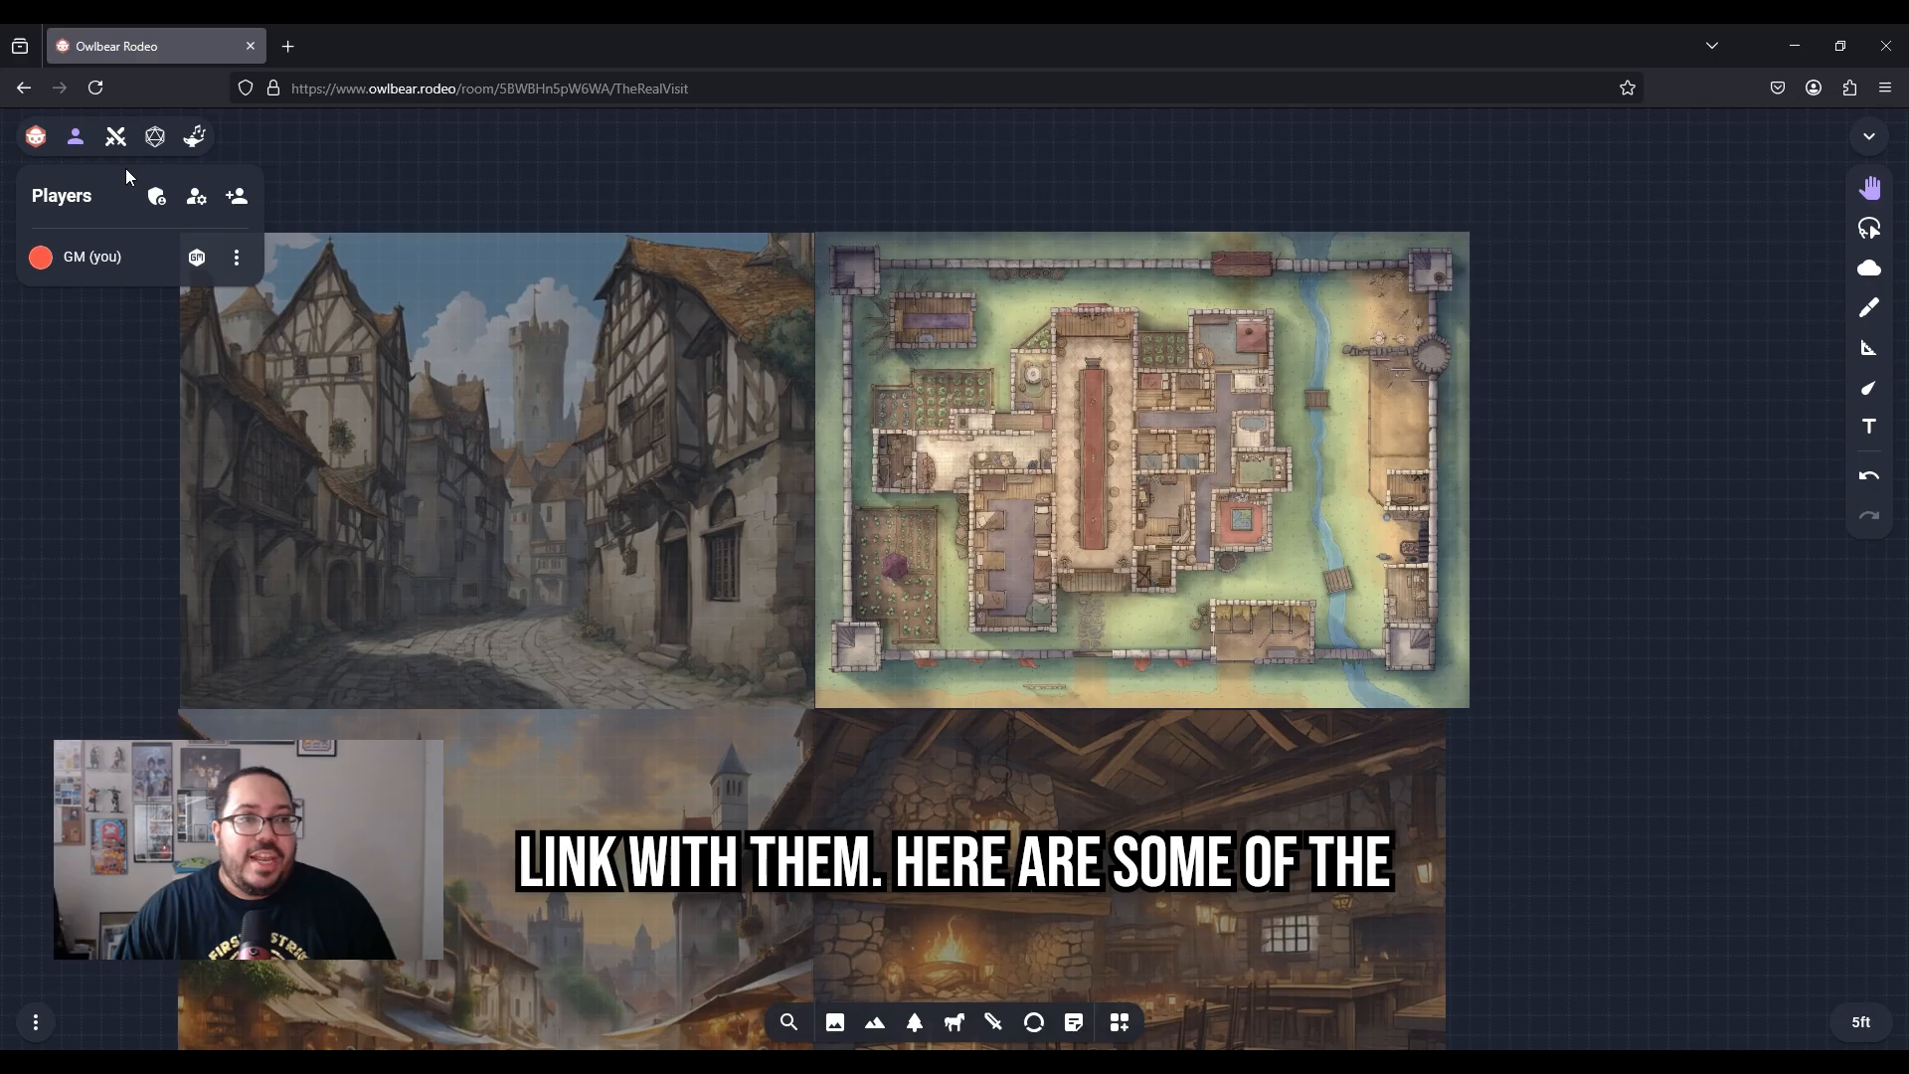
{"action": "left_click", "coordinate": [155, 212]}
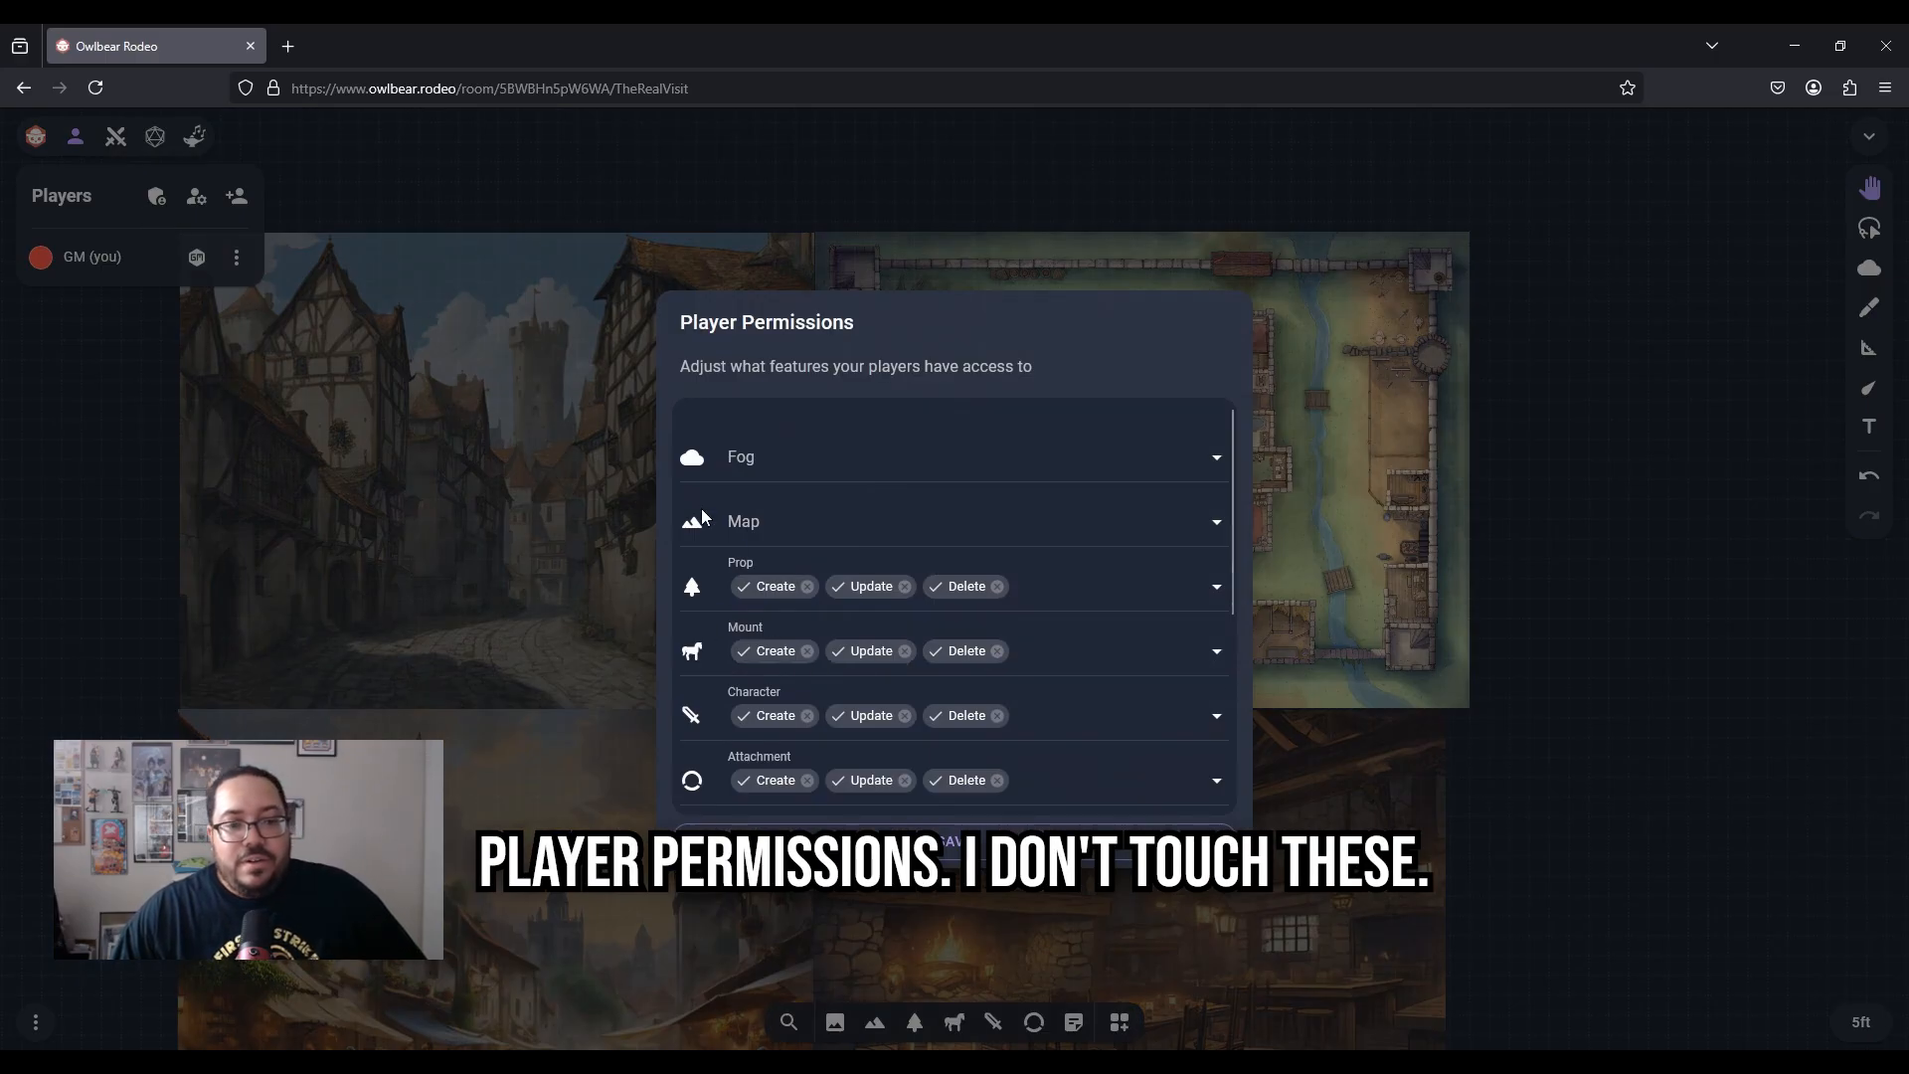
{"action": "left_click", "coordinate": [526, 450]}
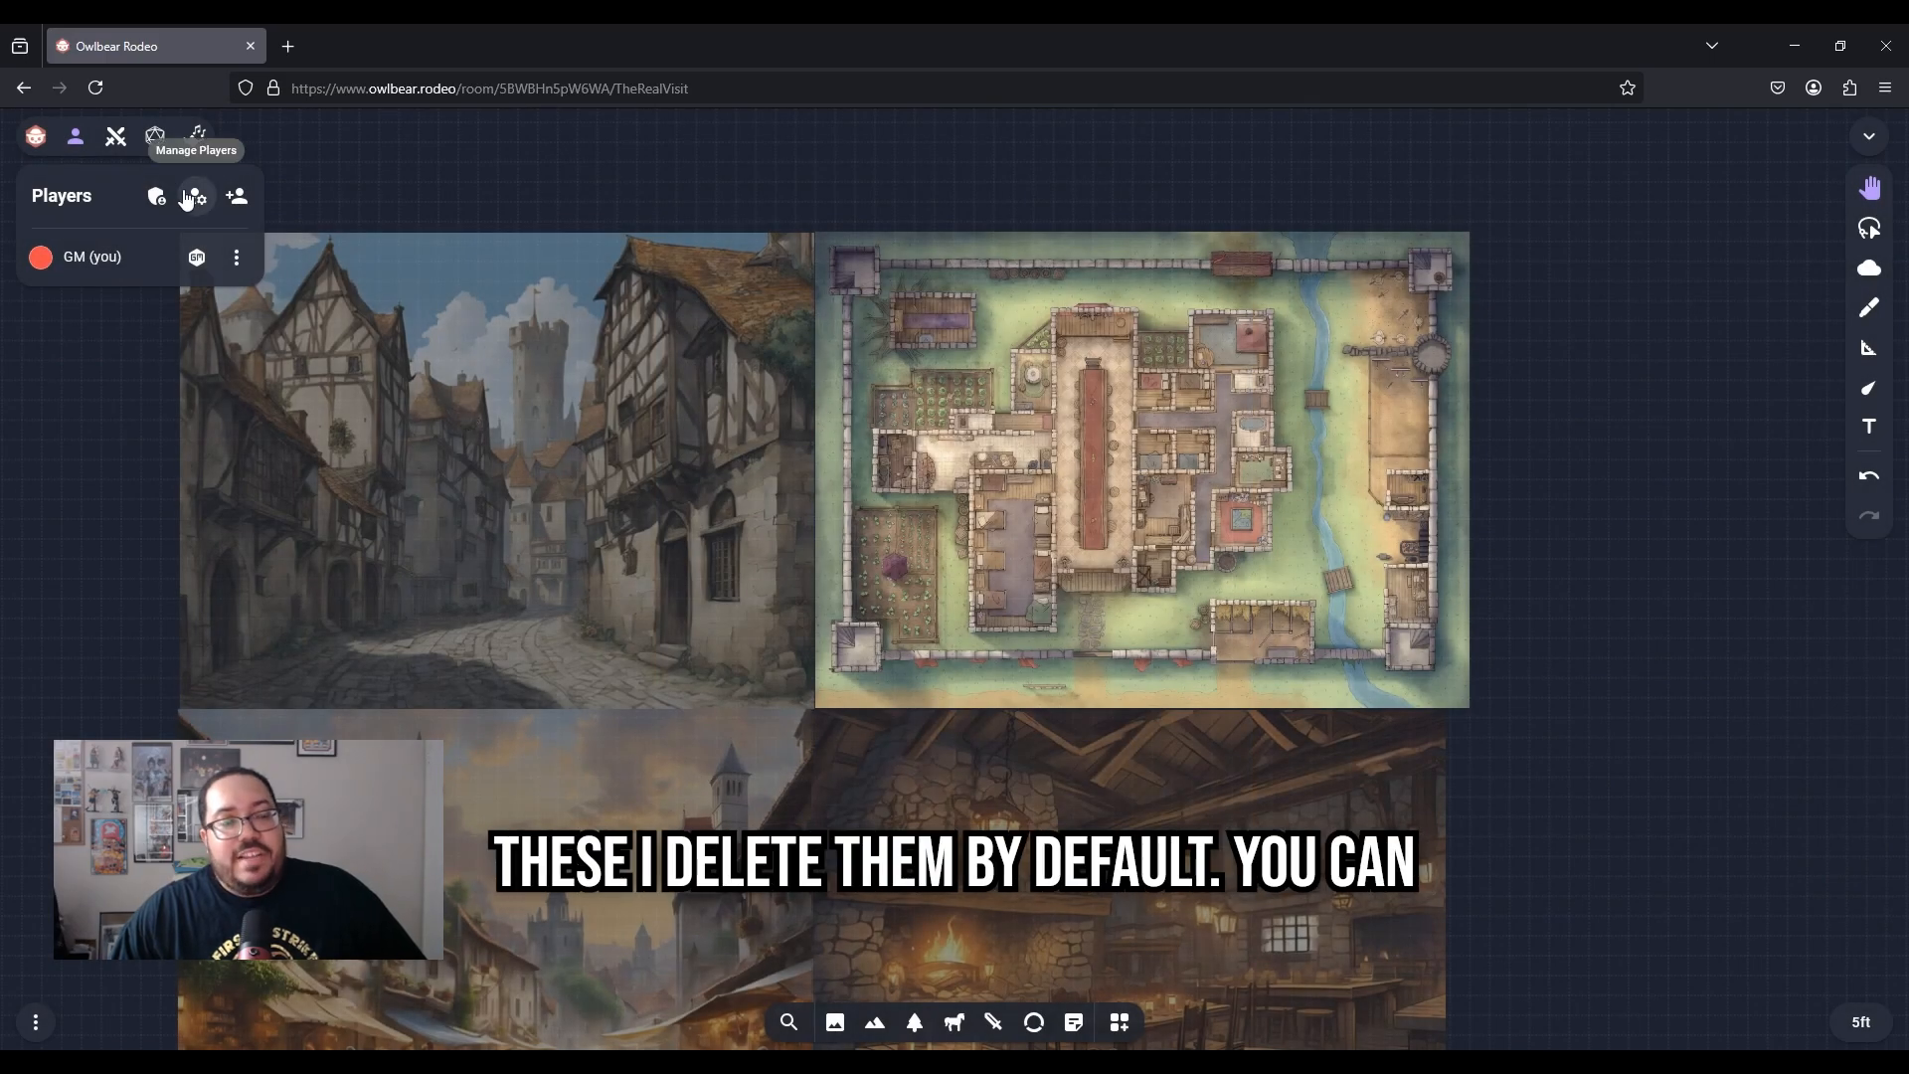
View the role options for the GM in Manage Players and close the dialog without changing the role
{"action": "left_click", "coordinate": [195, 197]}
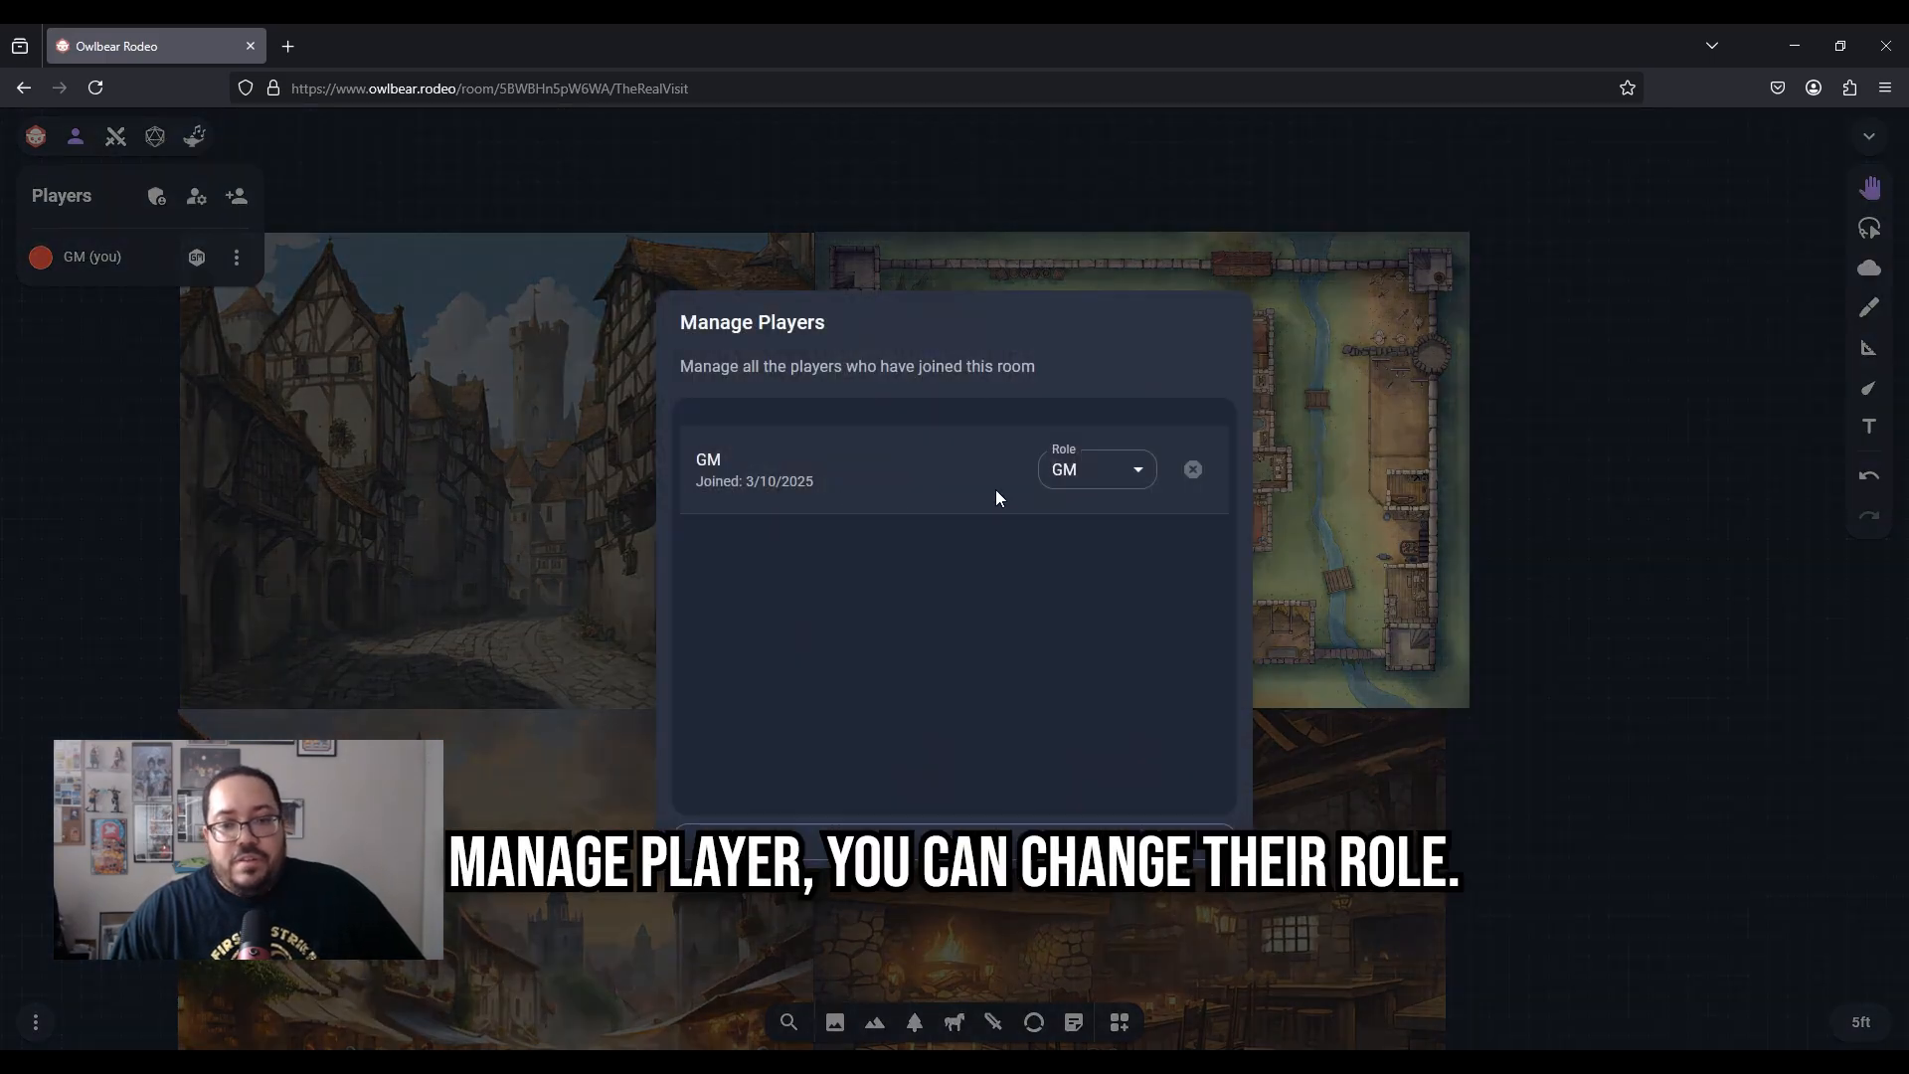
{"action": "left_click", "coordinate": [1084, 475]}
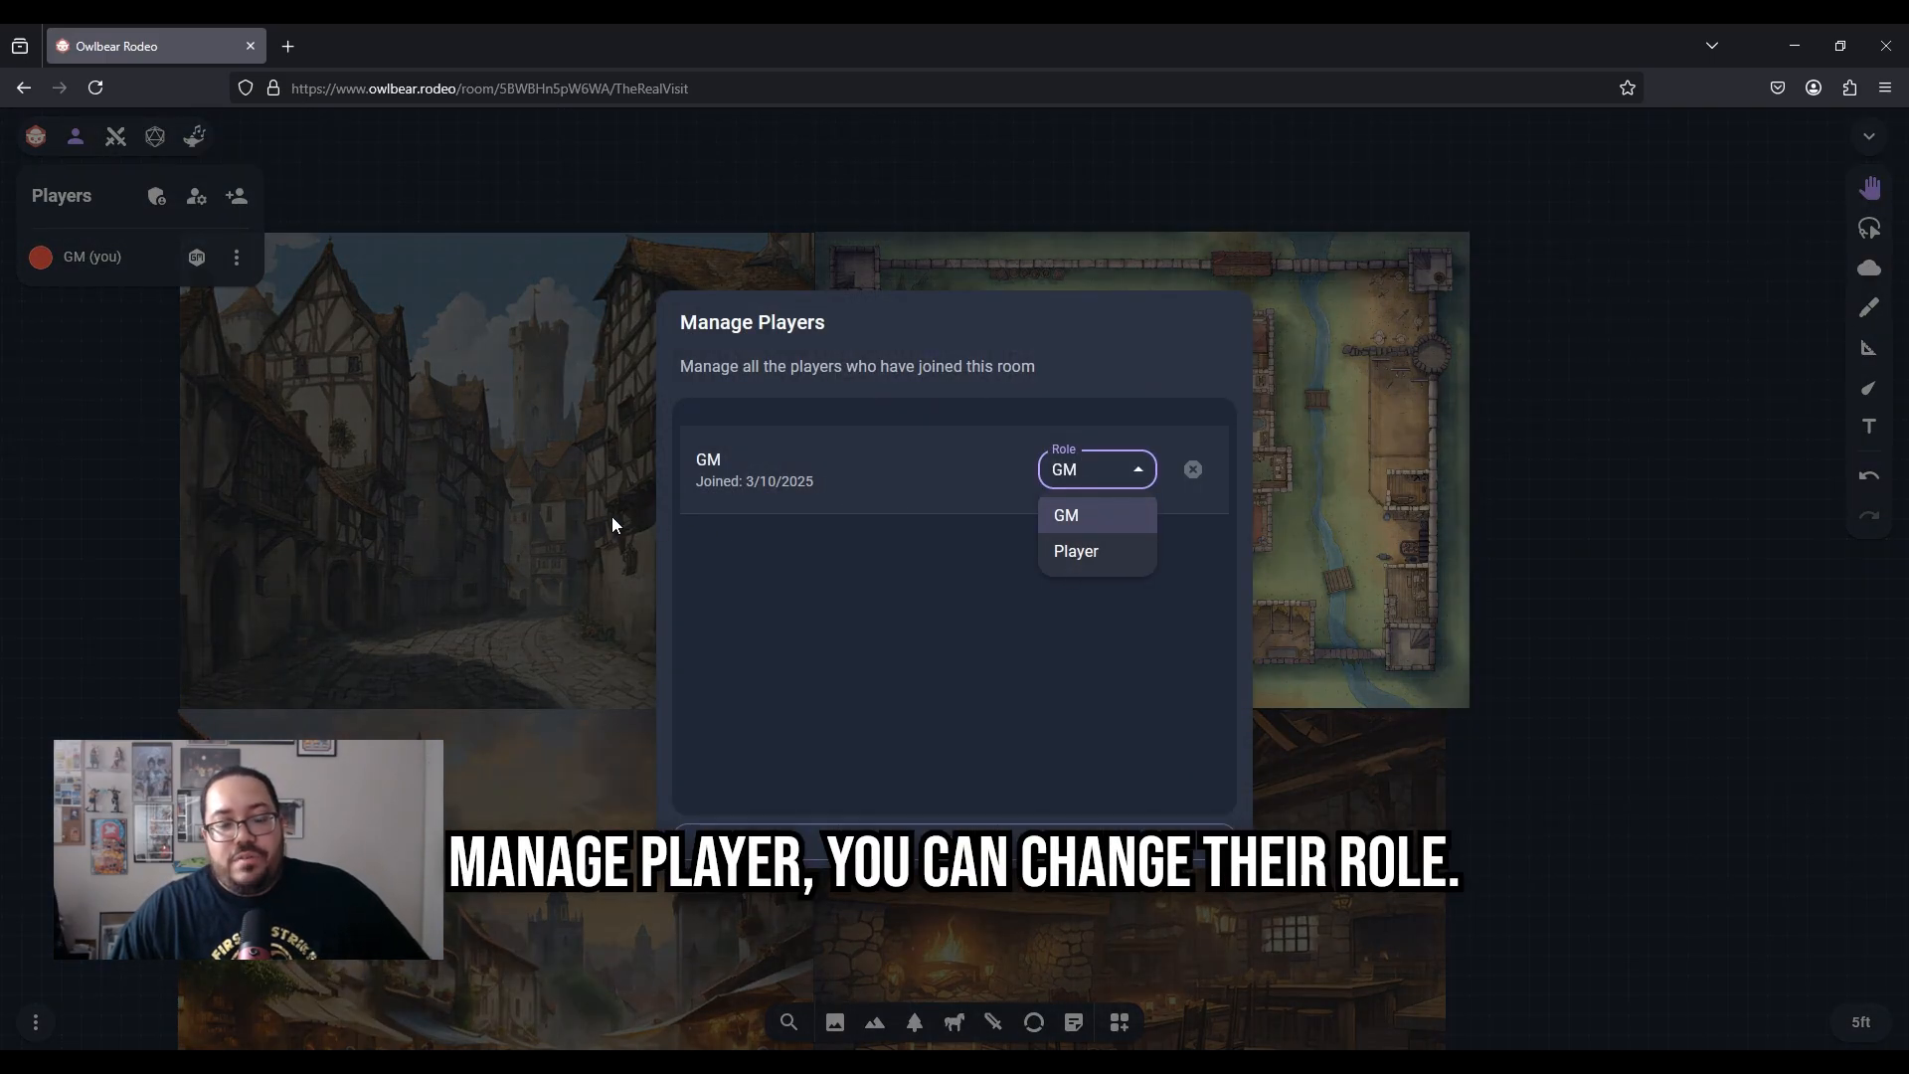
{"action": "left_click", "coordinate": [498, 507]}
{"action": "left_click", "coordinate": [537, 487]}
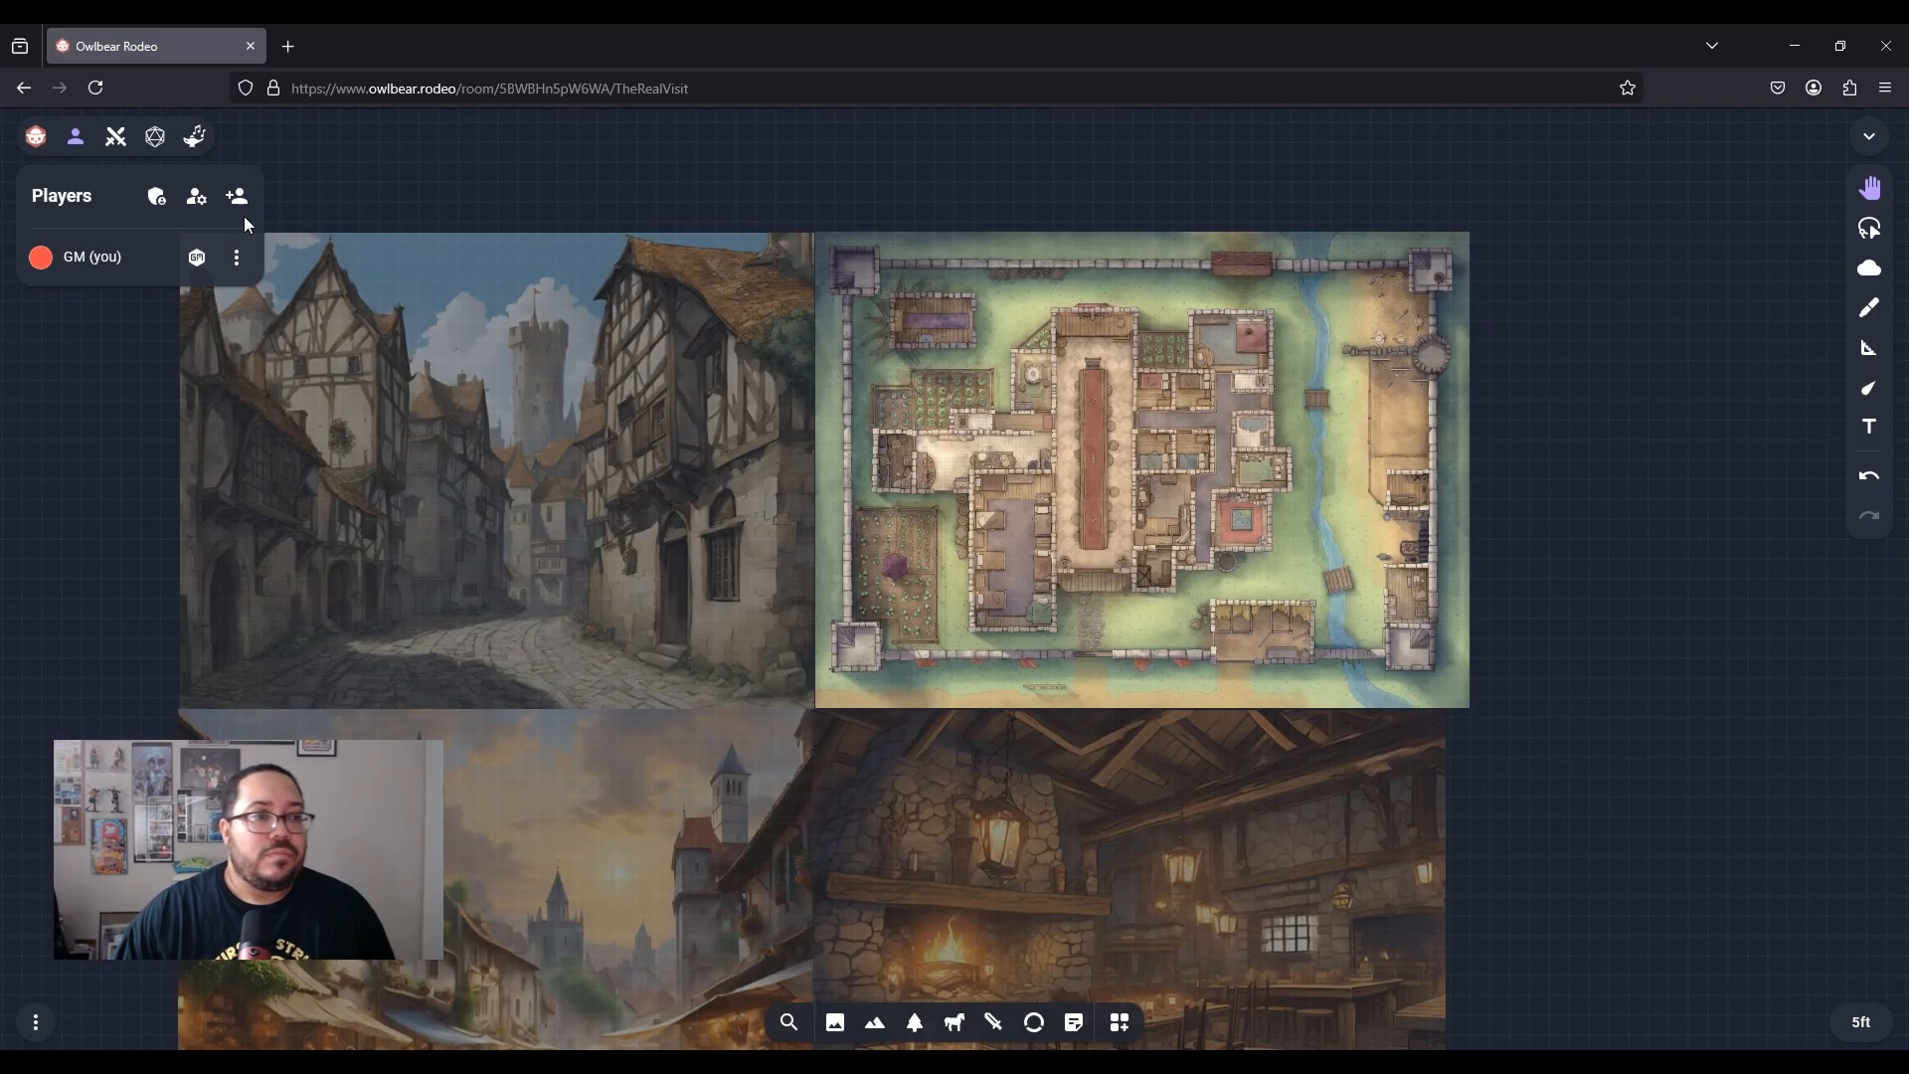
Copy the room's invite link and close the player list
{"action": "left_click", "coordinate": [237, 197]}
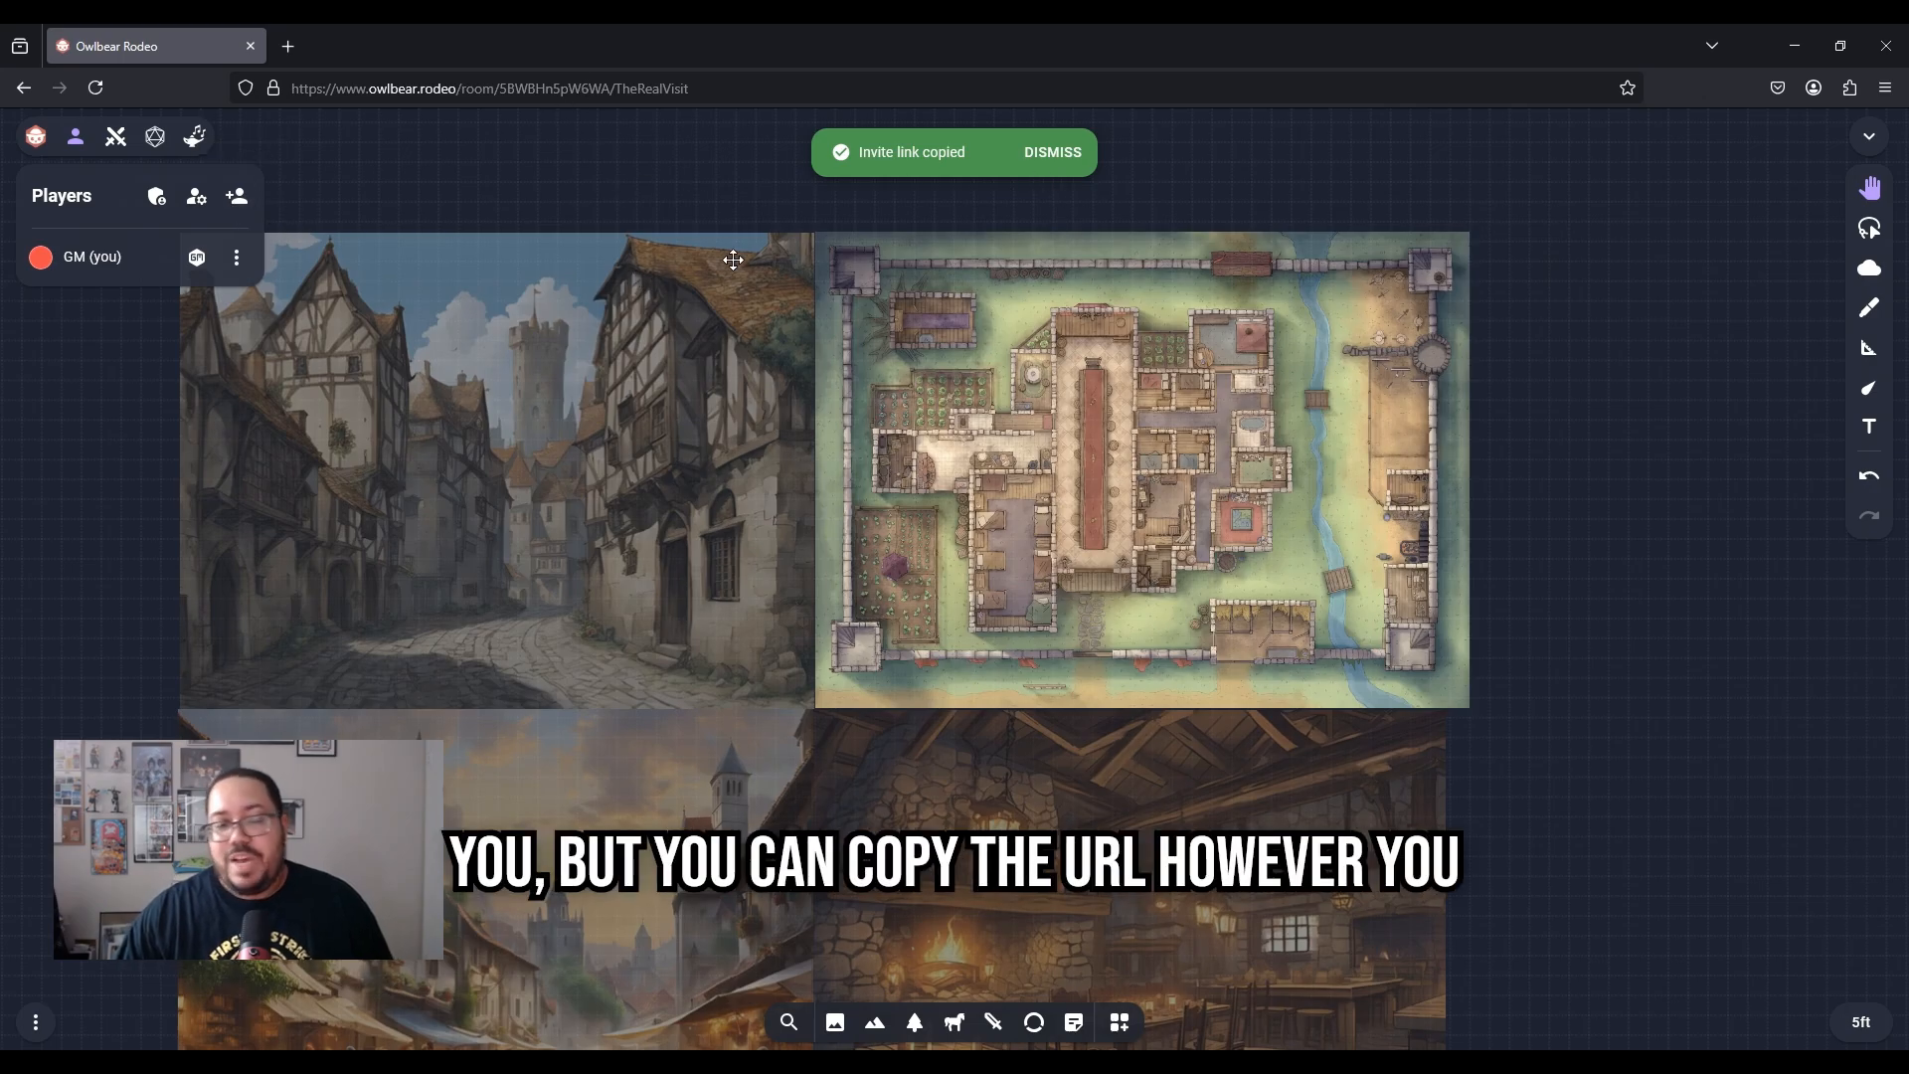
{"action": "left_click", "coordinate": [74, 139]}
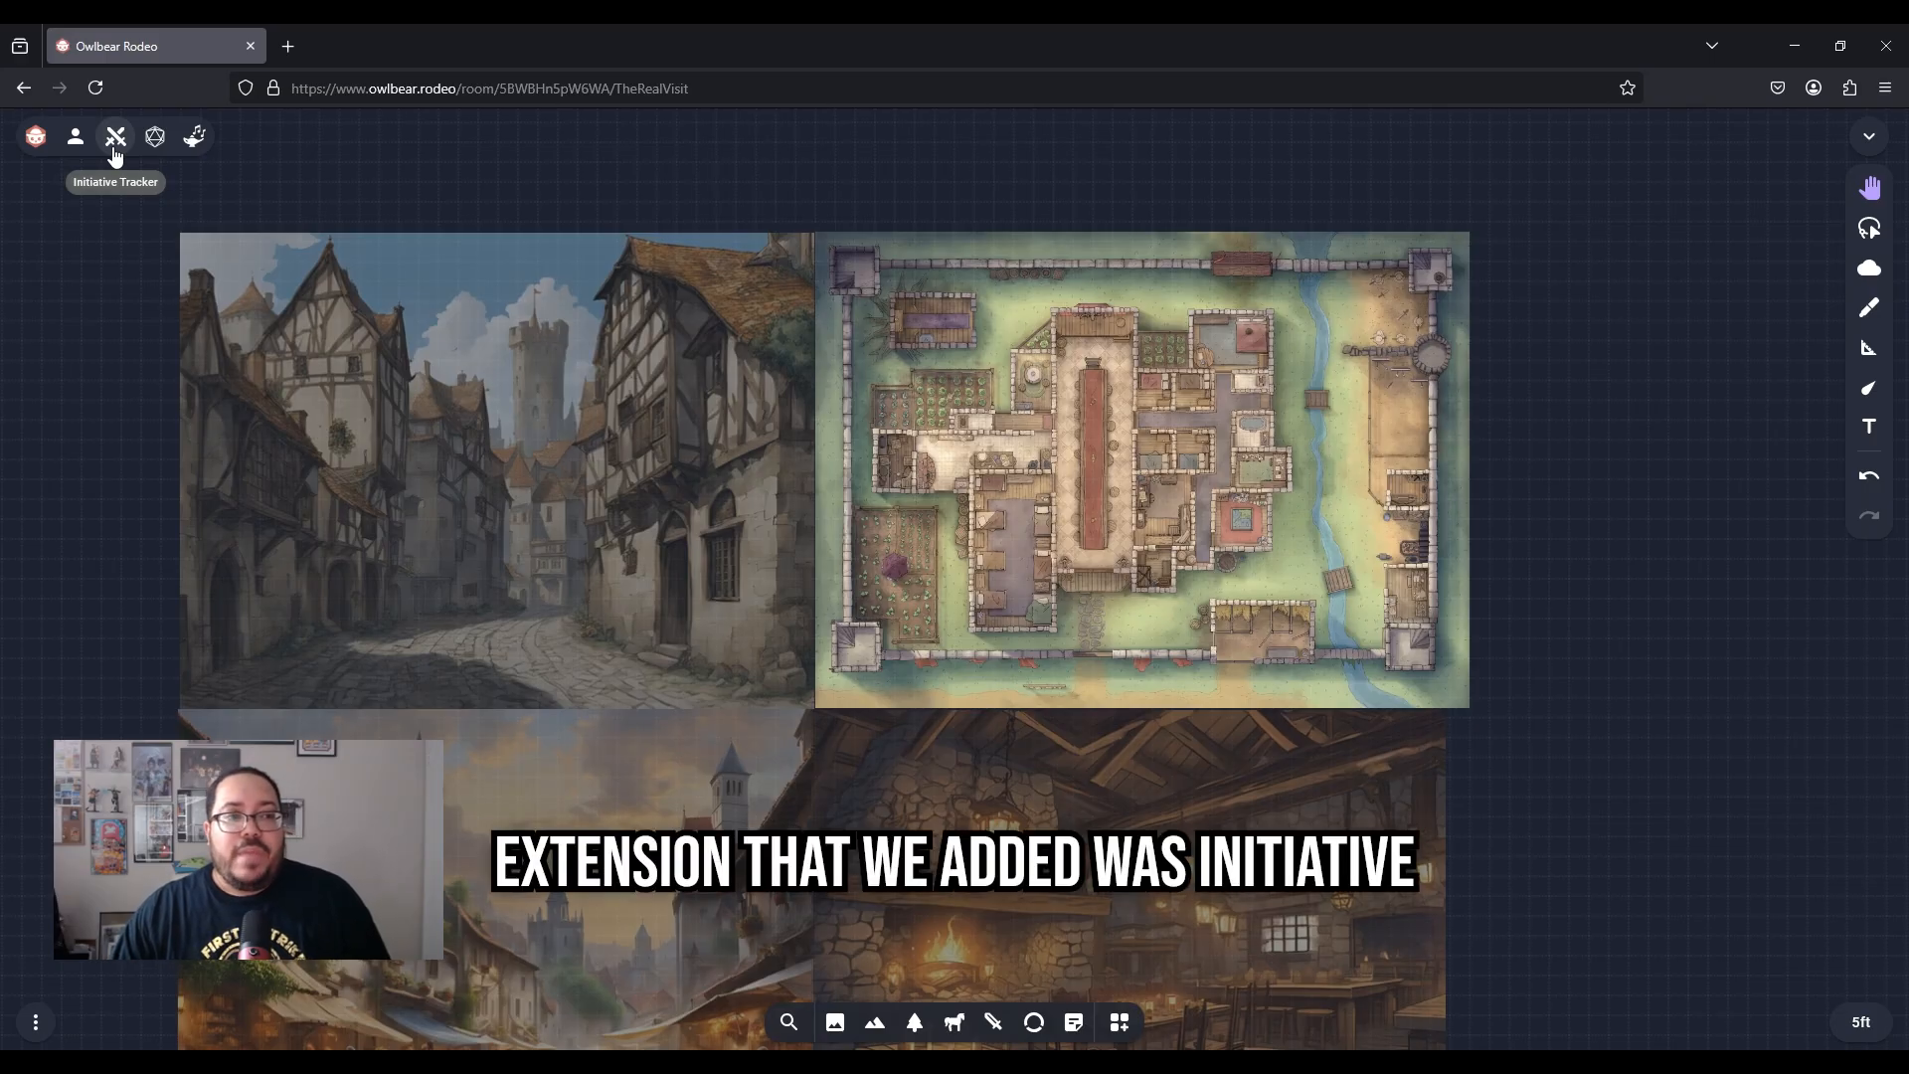
Open the Initiative Tracker and place a Fighter token from the Favorites tag beside the long table in the manor's great hall
{"action": "left_click", "coordinate": [115, 156]}
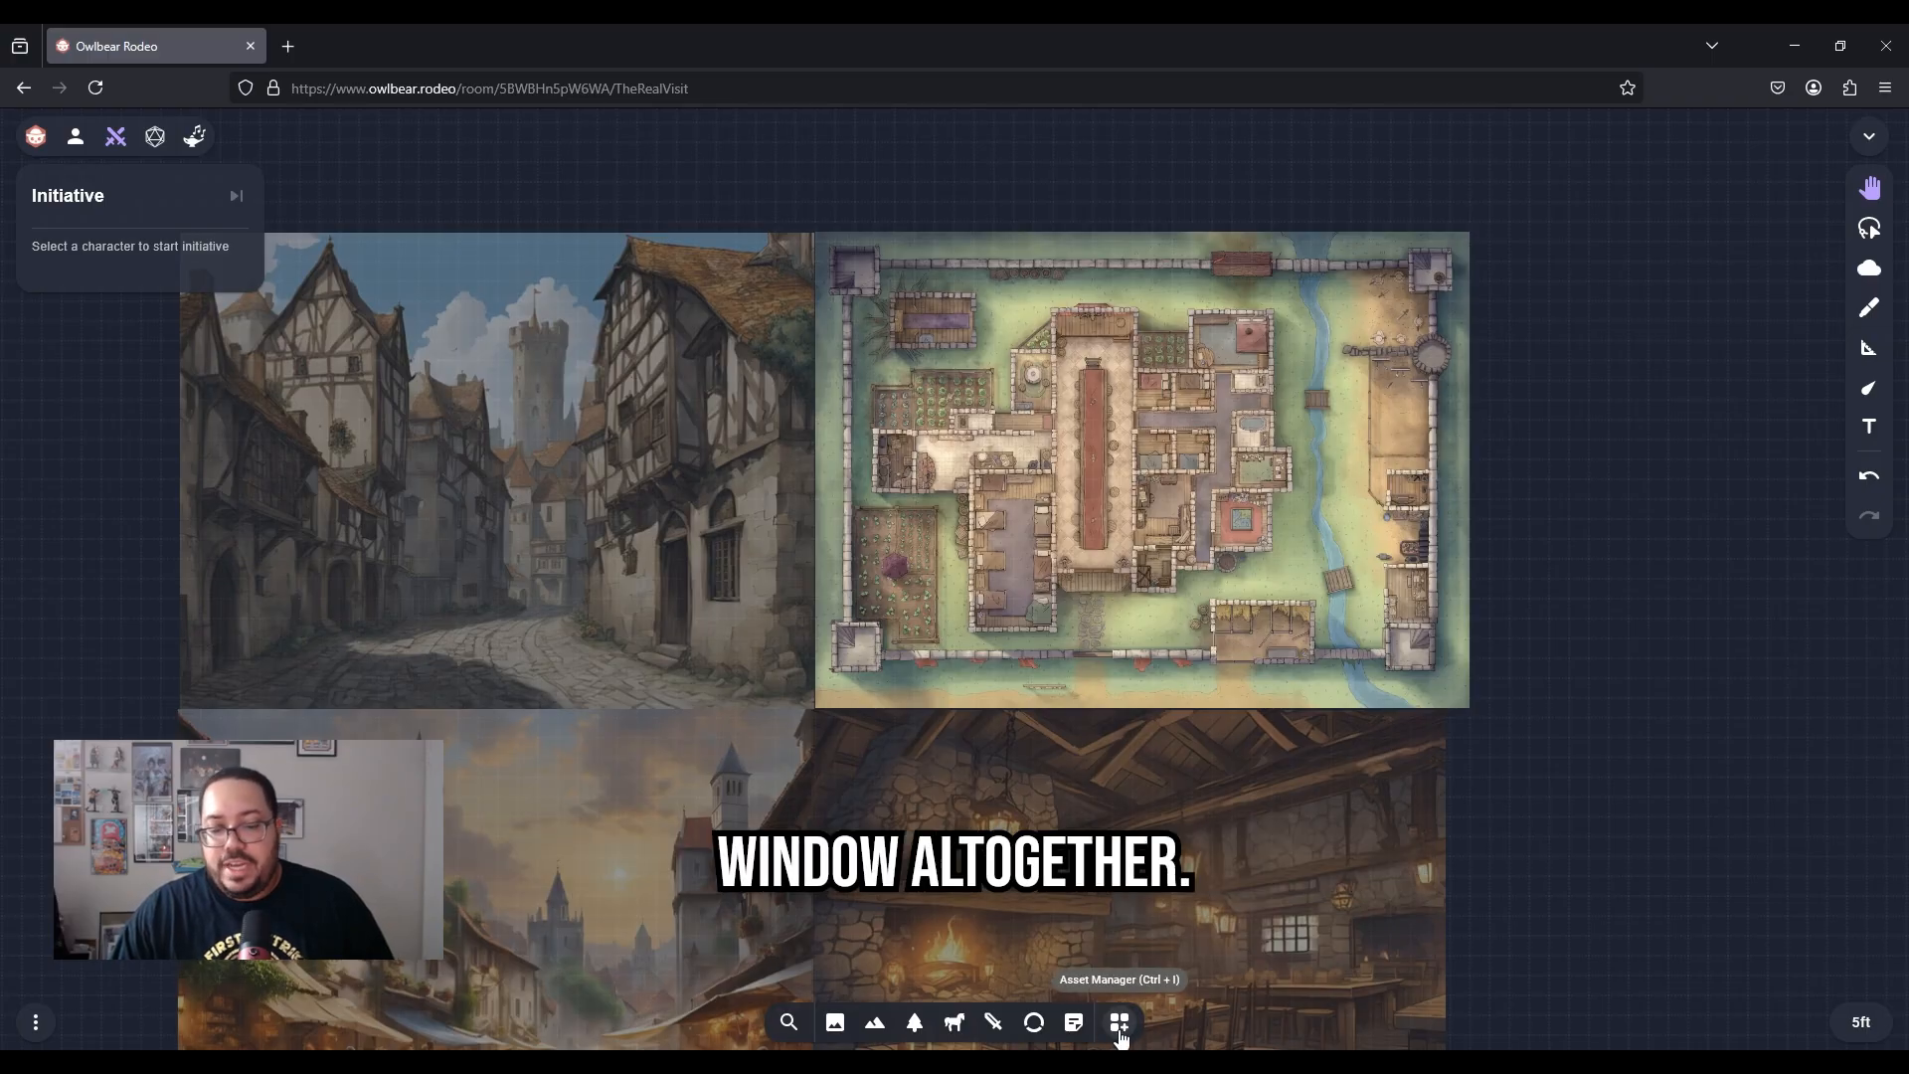
{"action": "left_click_drag", "start_coordinate": [1182, 752], "coordinate": [1096, 840]}
{"action": "scroll", "coordinate": [1089, 776], "scroll_direction": "up", "scroll_amount": 3}
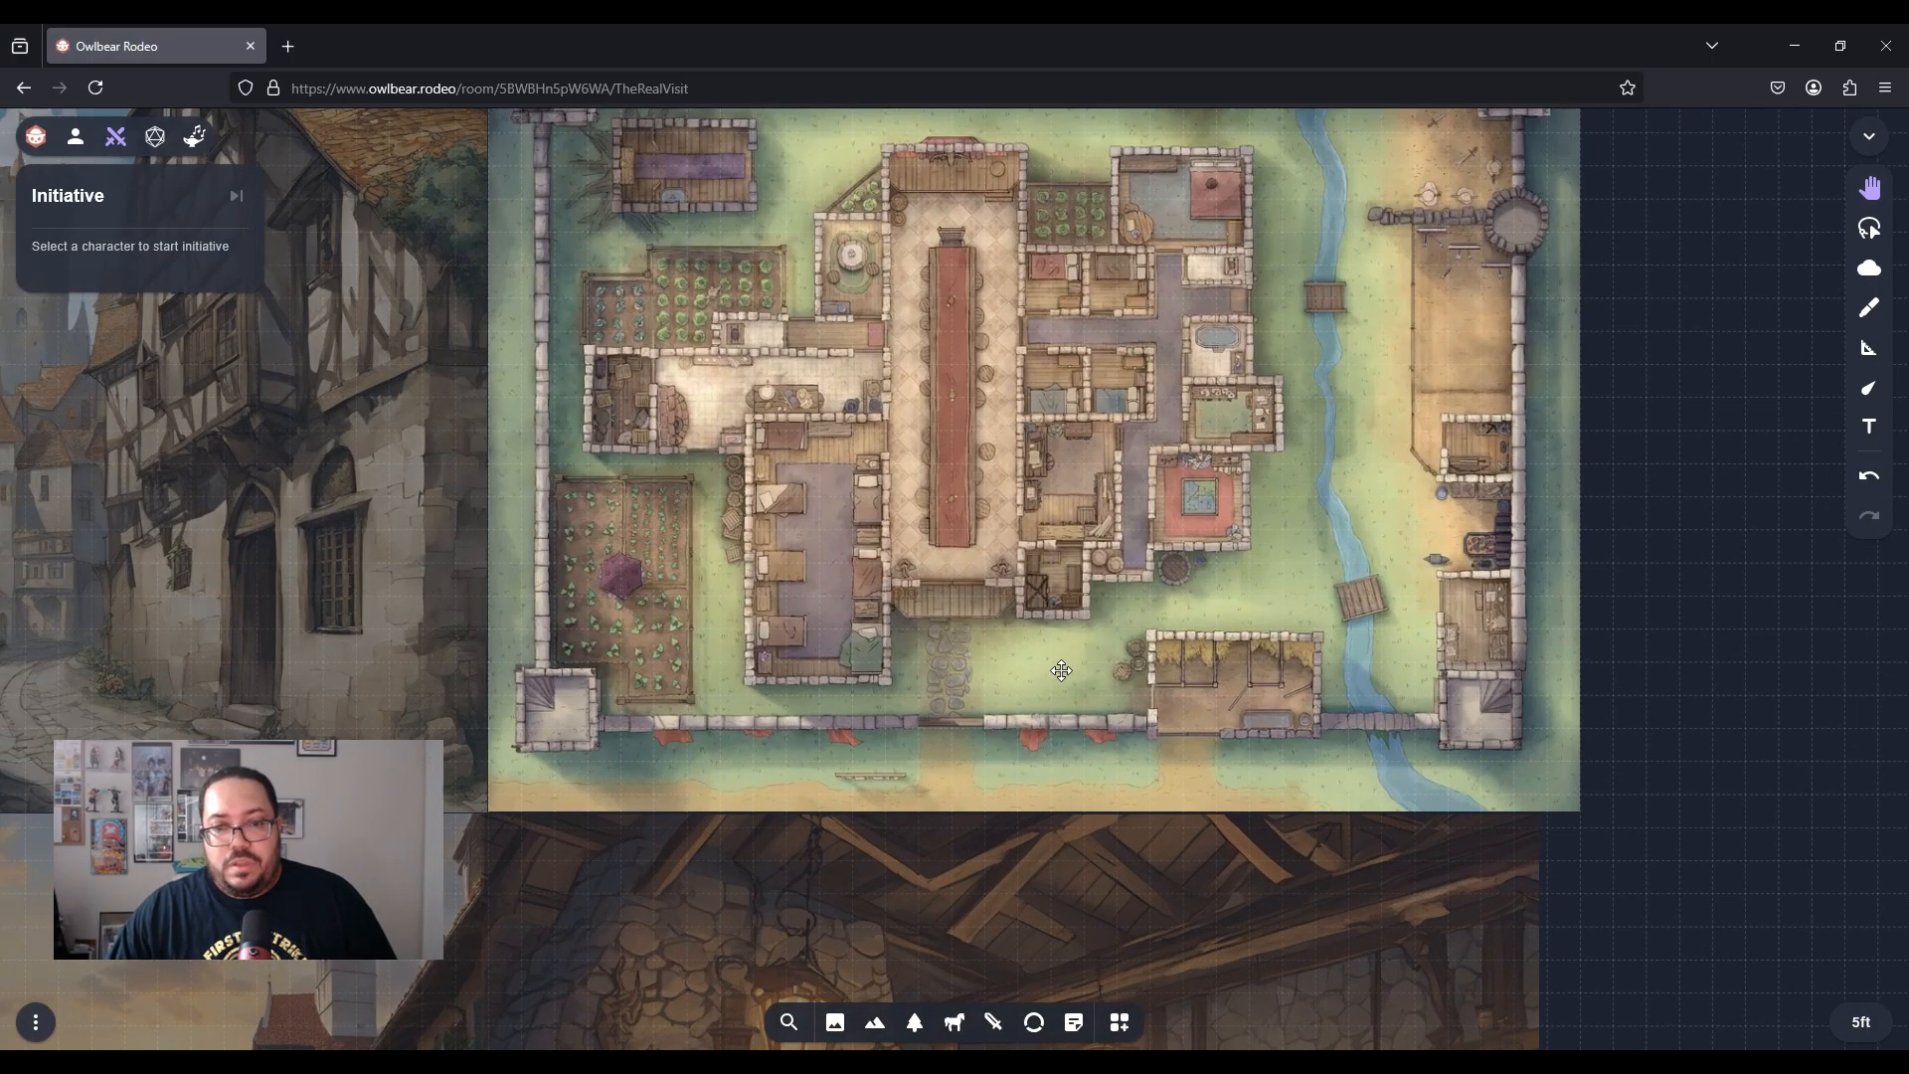
{"action": "scroll", "coordinate": [1061, 679], "scroll_direction": "up", "scroll_amount": 3}
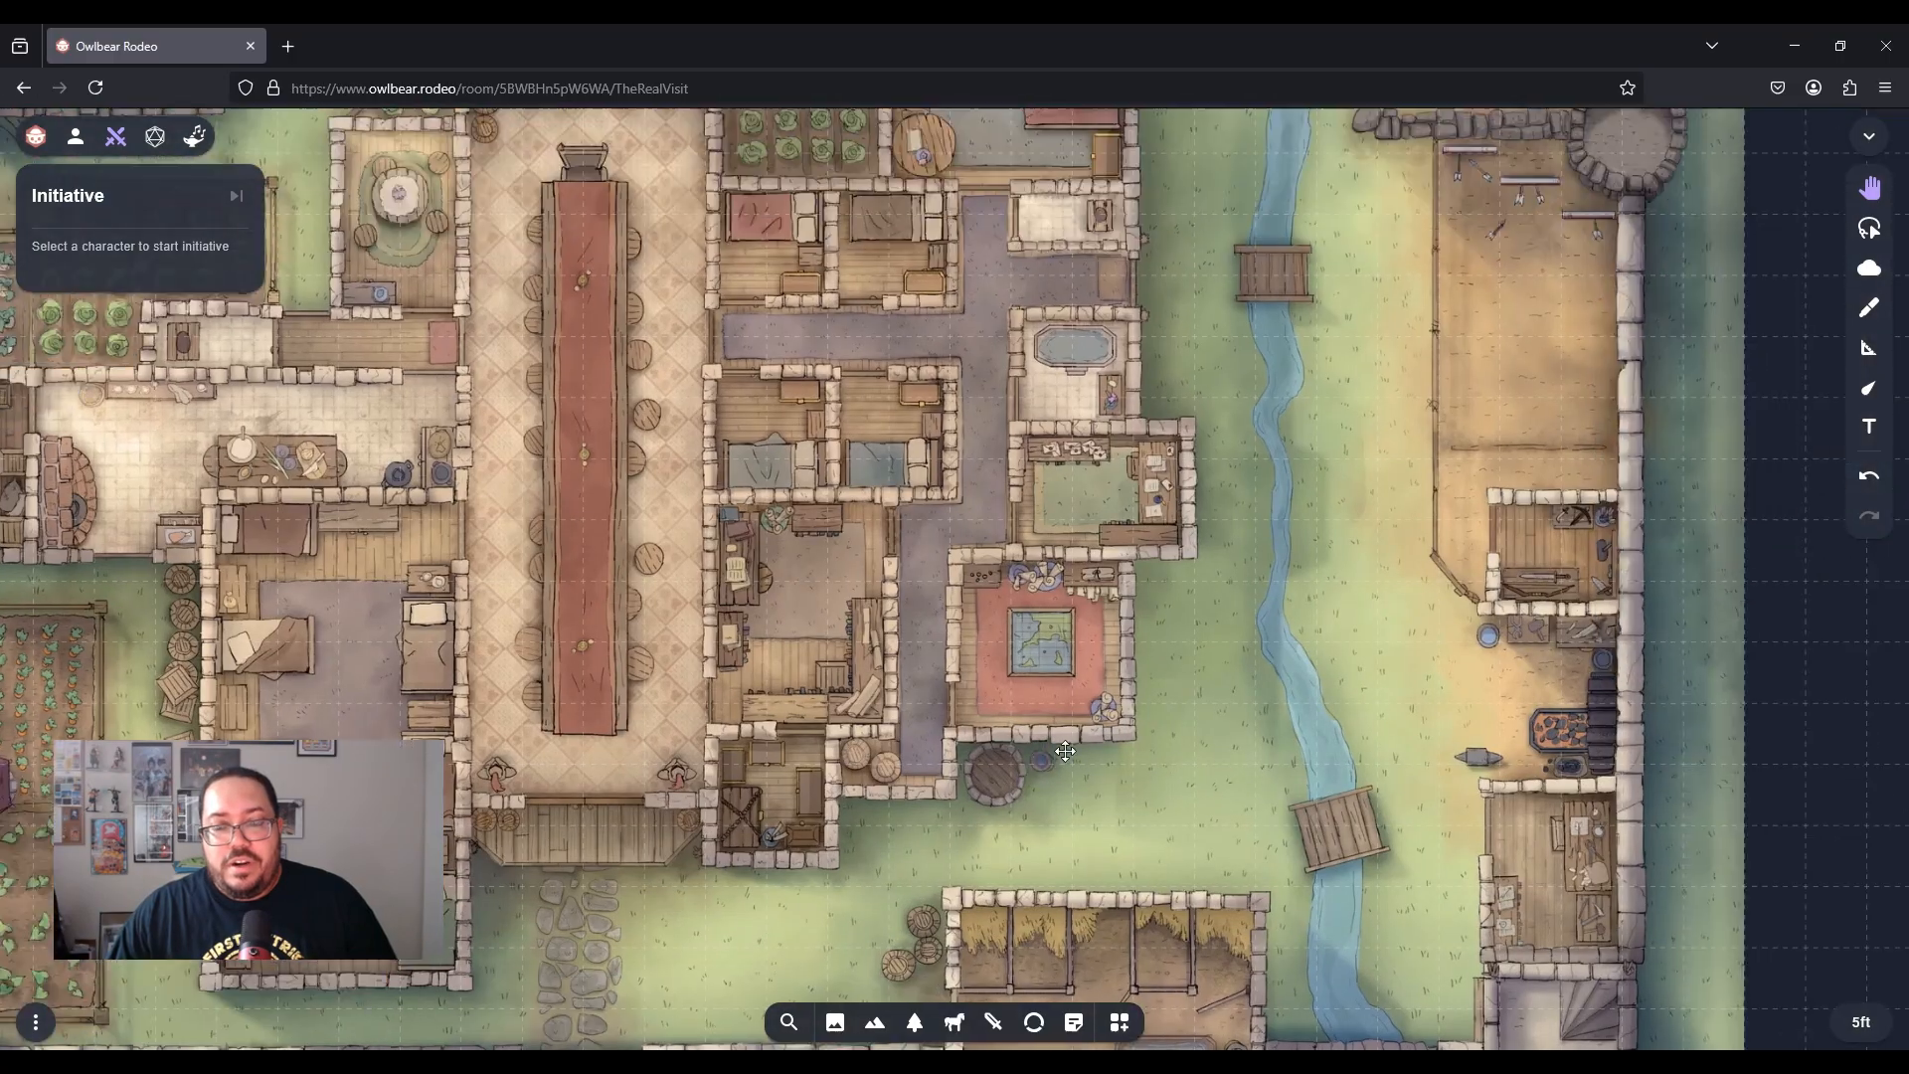
{"action": "left_click_drag", "start_coordinate": [1064, 751], "coordinate": [988, 789]}
{"action": "left_click_drag", "start_coordinate": [1246, 571], "coordinate": [1108, 688]}
{"action": "left_click_drag", "start_coordinate": [1078, 546], "coordinate": [985, 621]}
{"action": "left_click_drag", "start_coordinate": [987, 713], "coordinate": [1427, 680]}
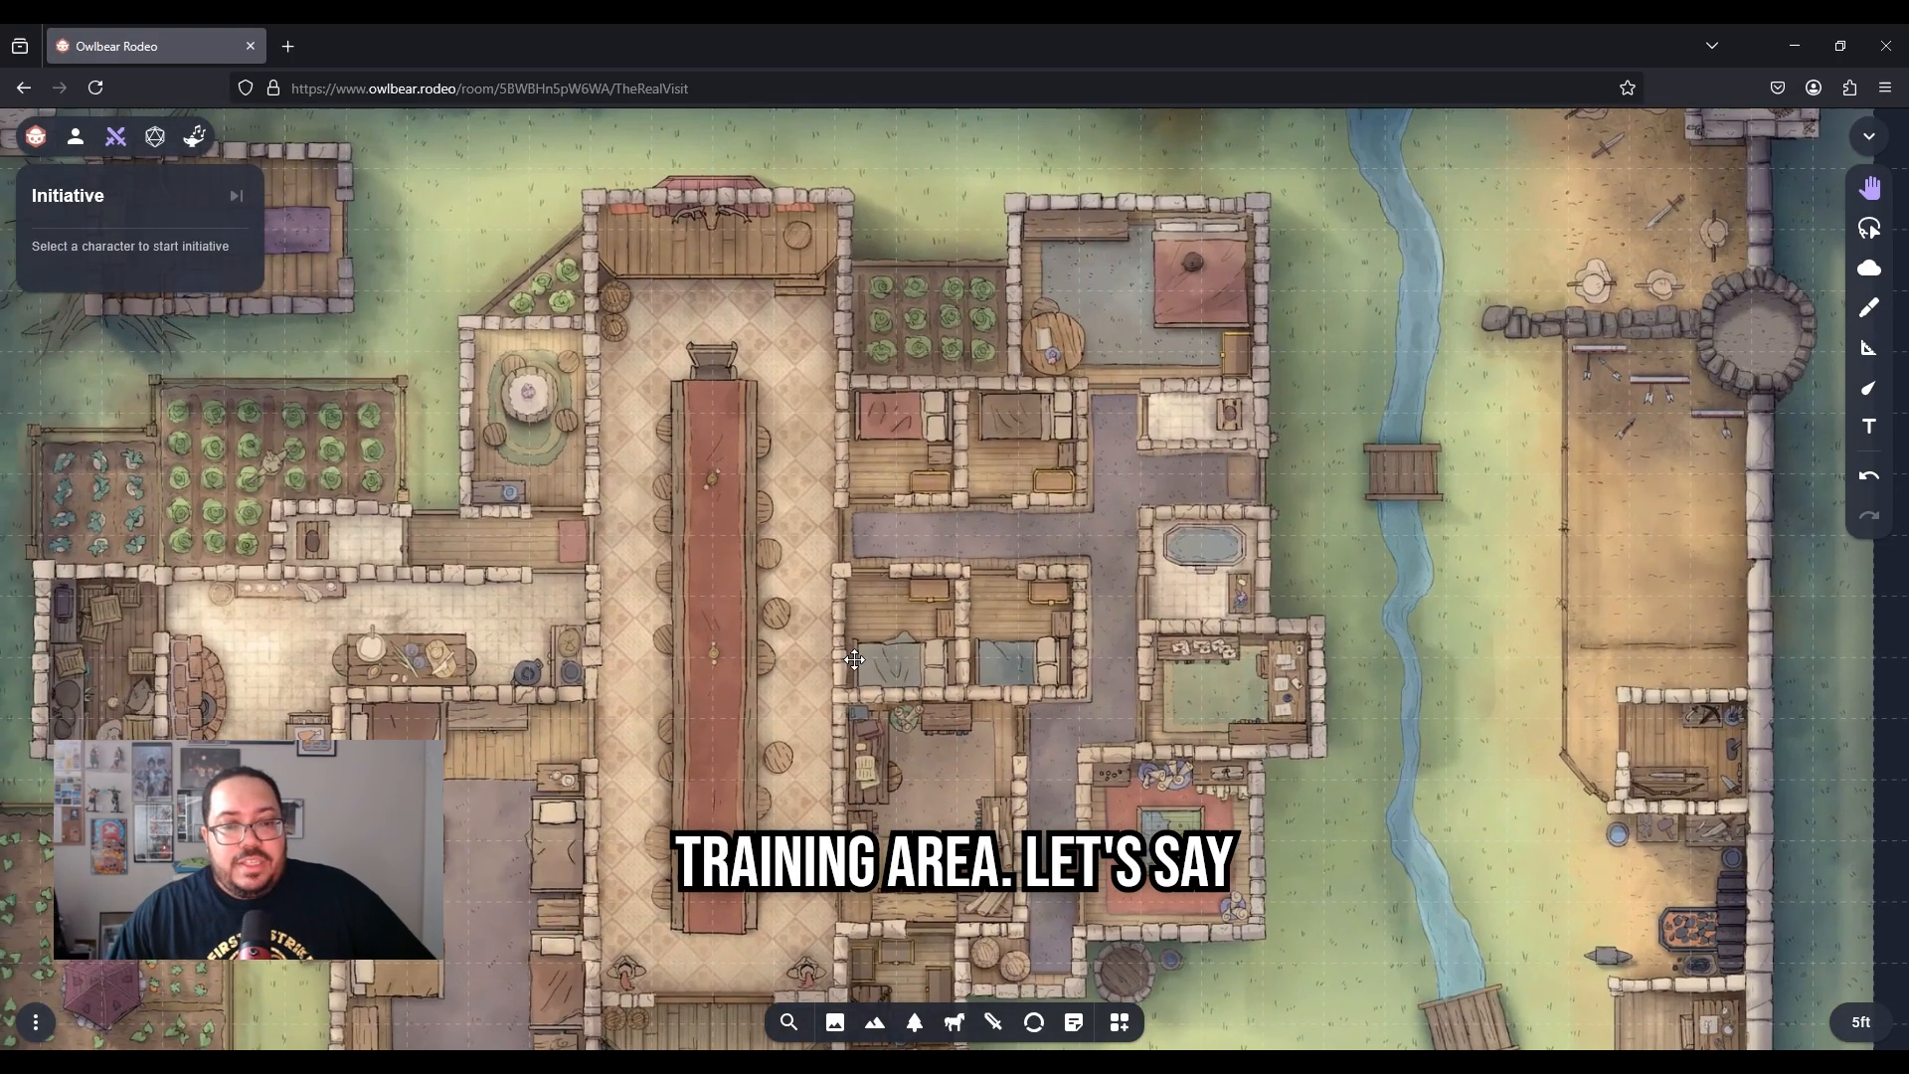
{"action": "left_click", "coordinate": [998, 1024]}
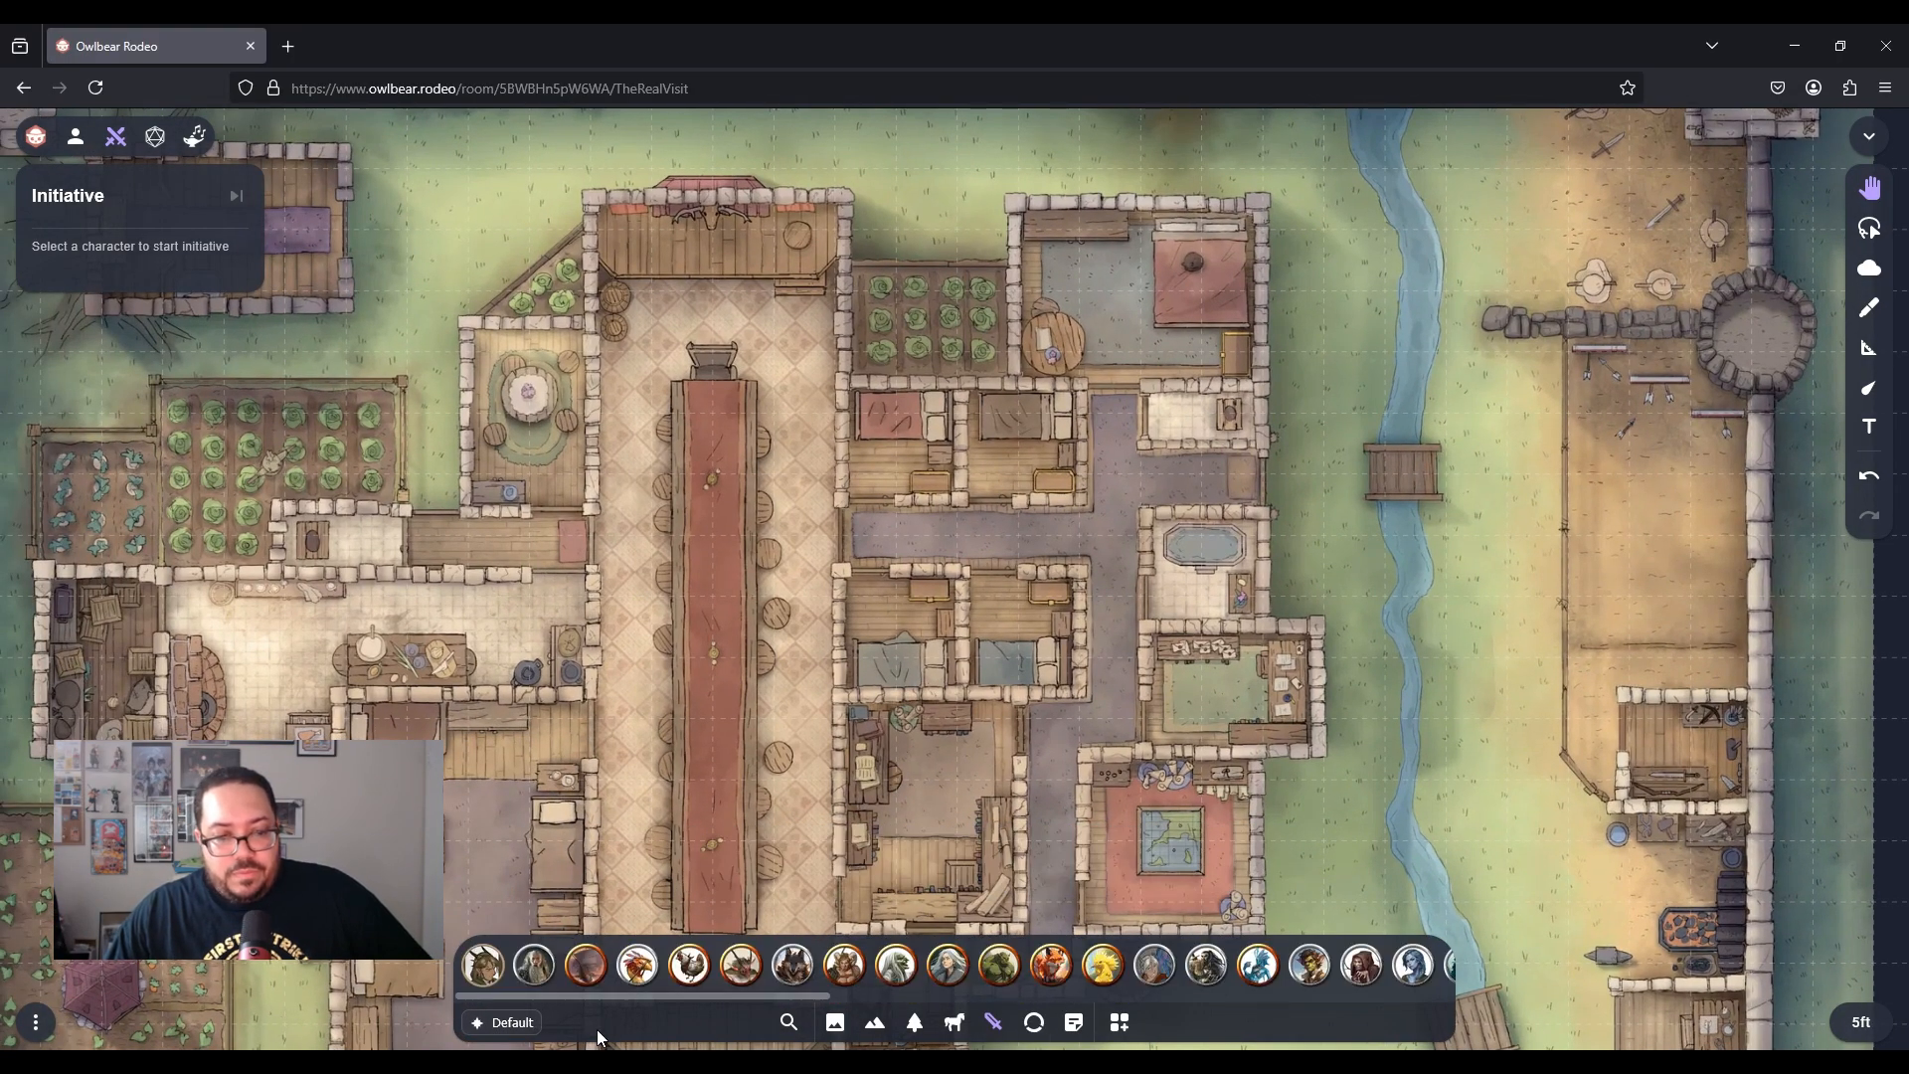
{"action": "left_click", "coordinate": [512, 1022]}
{"action": "left_click", "coordinate": [512, 856]}
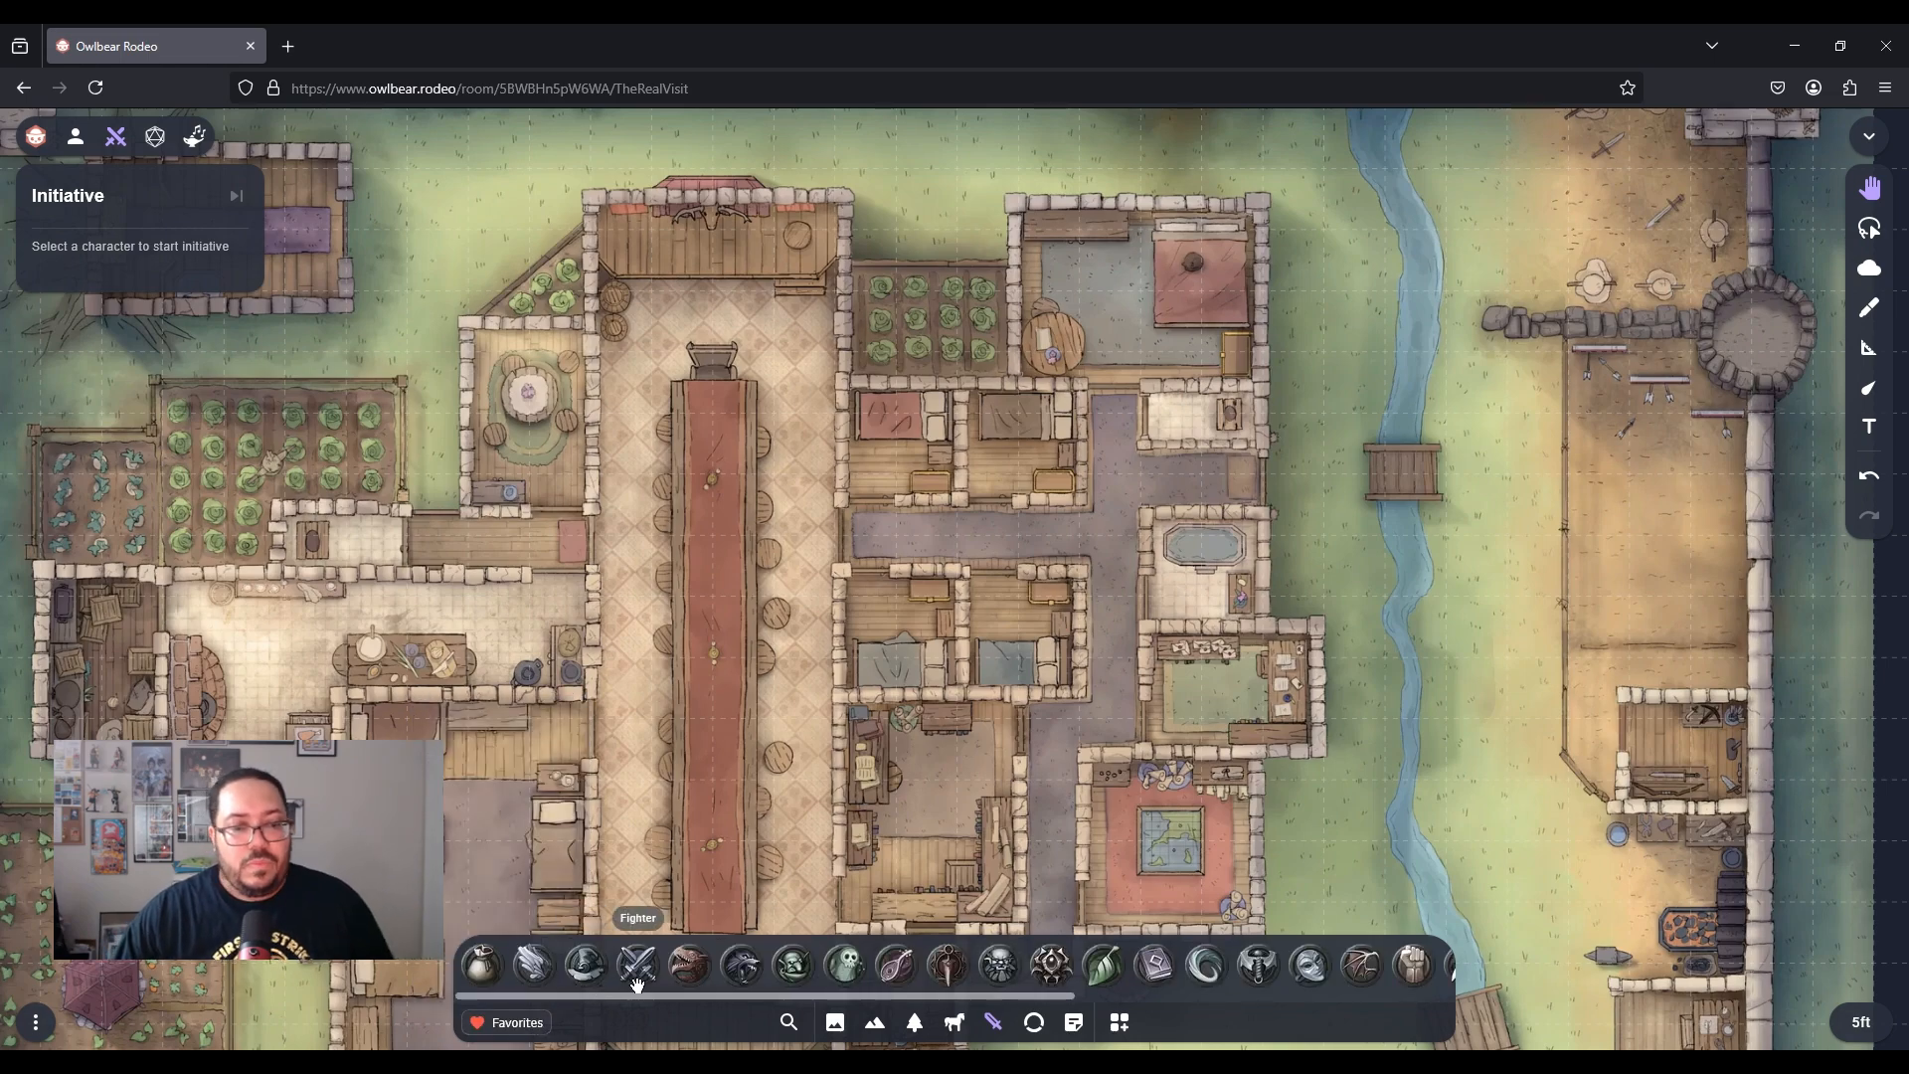
{"action": "left_click_drag", "start_coordinate": [637, 985], "coordinate": [803, 565]}
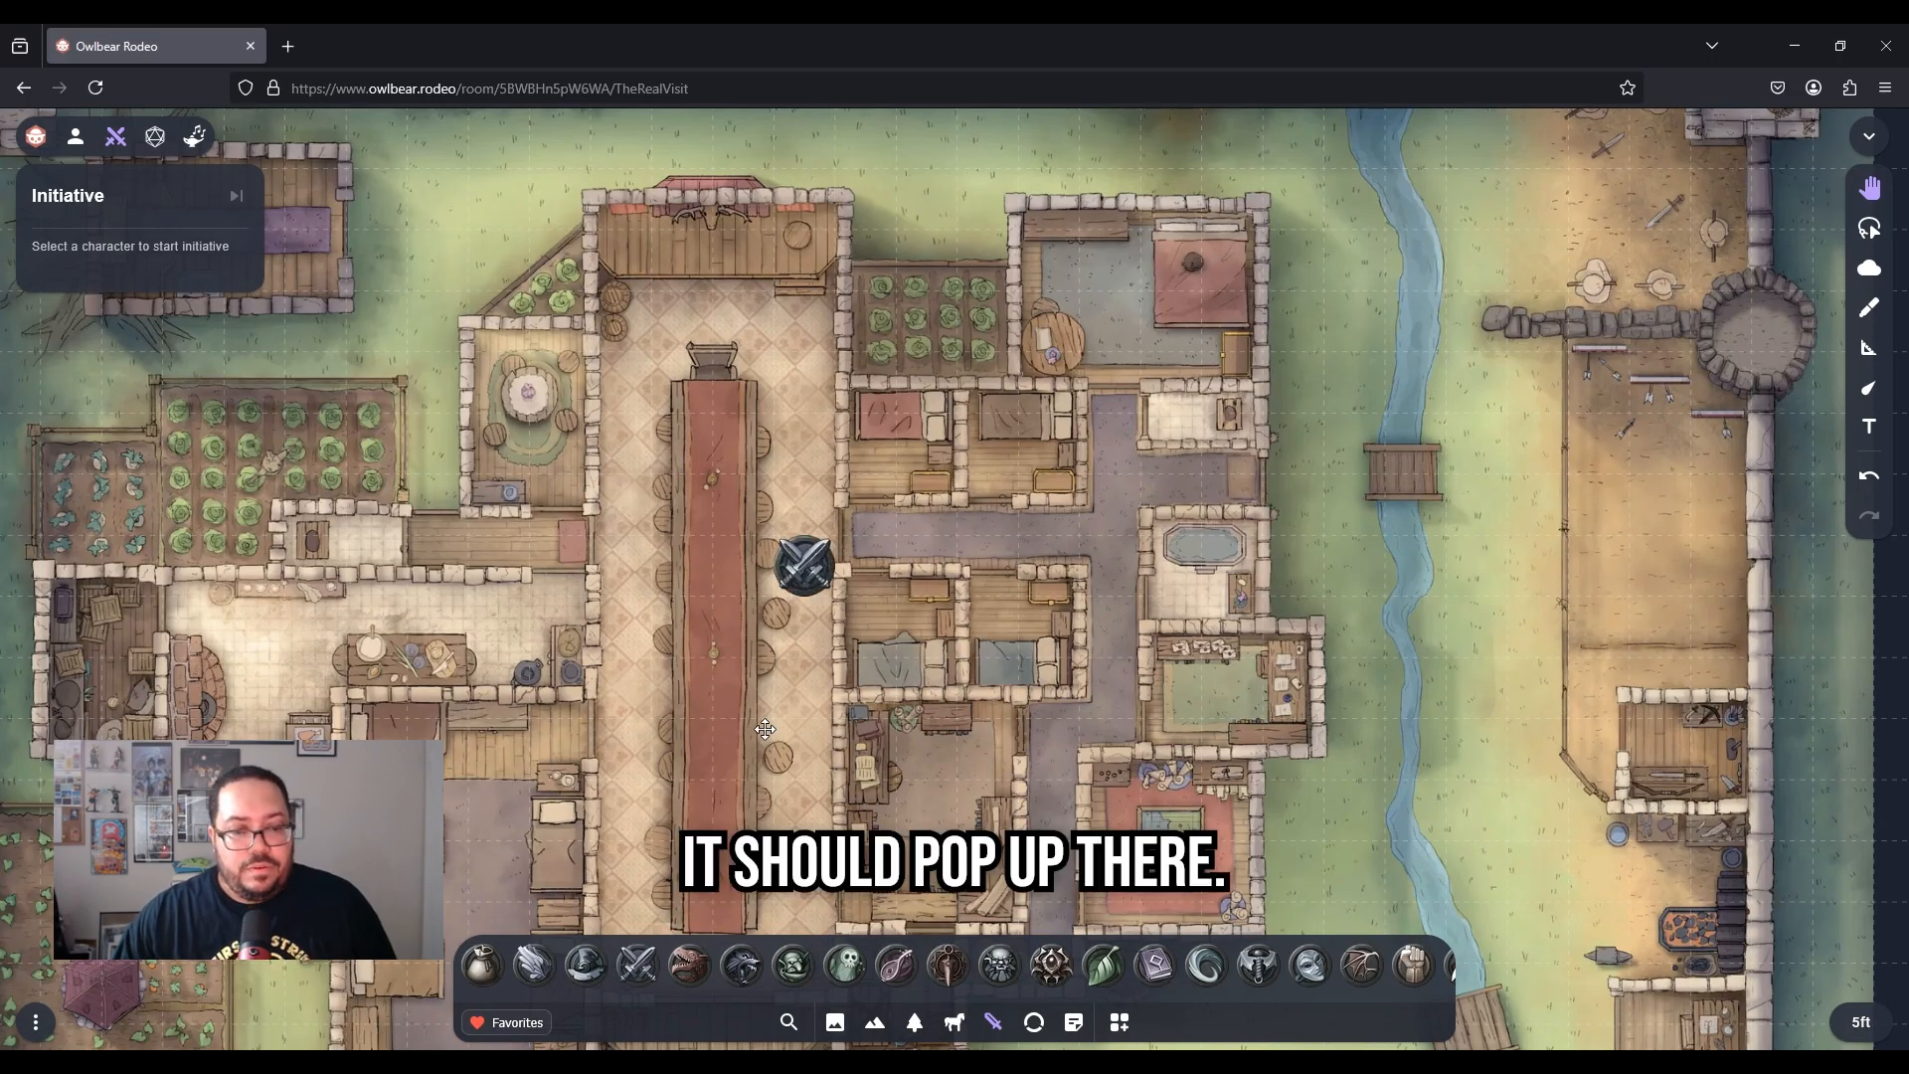
Add the text label "Red" to the Fighter token in the great hall
{"action": "scroll", "coordinate": [765, 728], "scroll_direction": "up", "scroll_amount": 5}
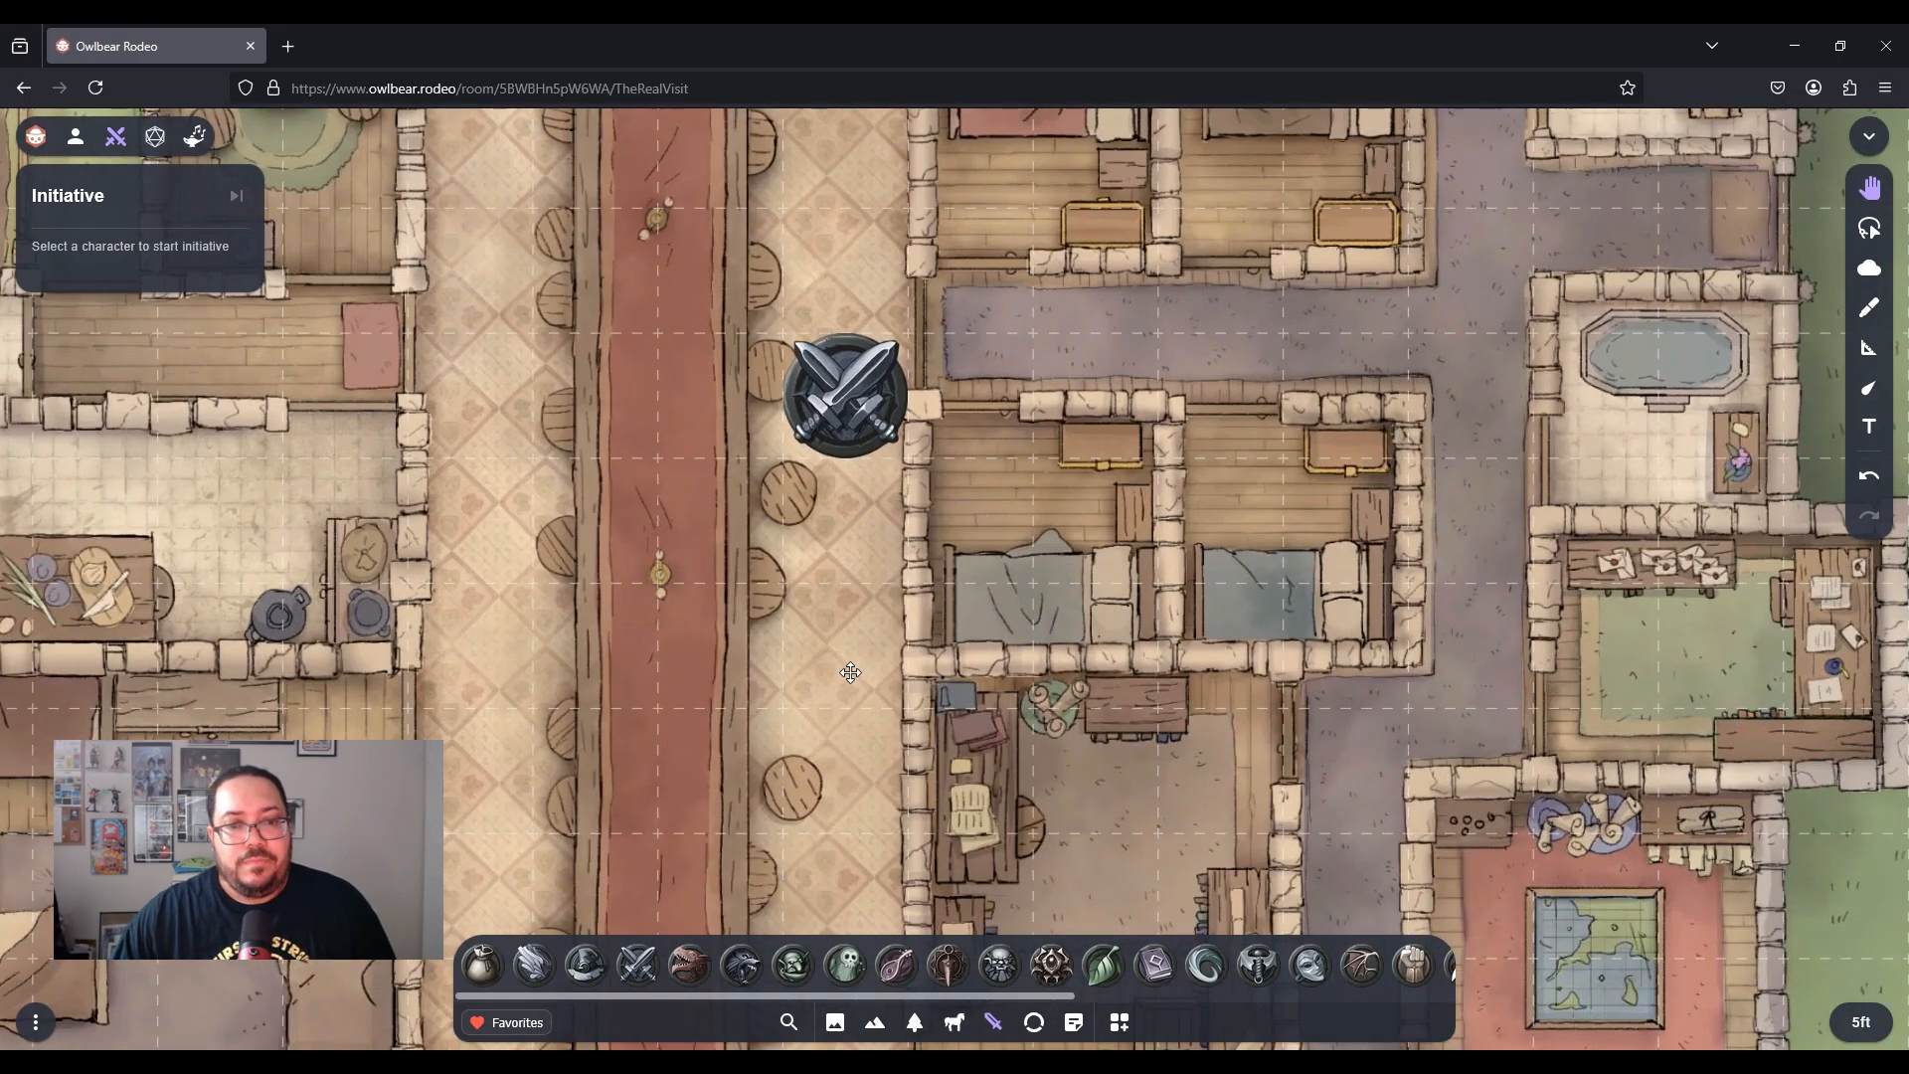
{"action": "double_click", "coordinate": [880, 425]}
{"action": "key", "text": "Escape"}
{"action": "left_click", "coordinate": [848, 402]}
{"action": "left_click", "coordinate": [871, 491]}
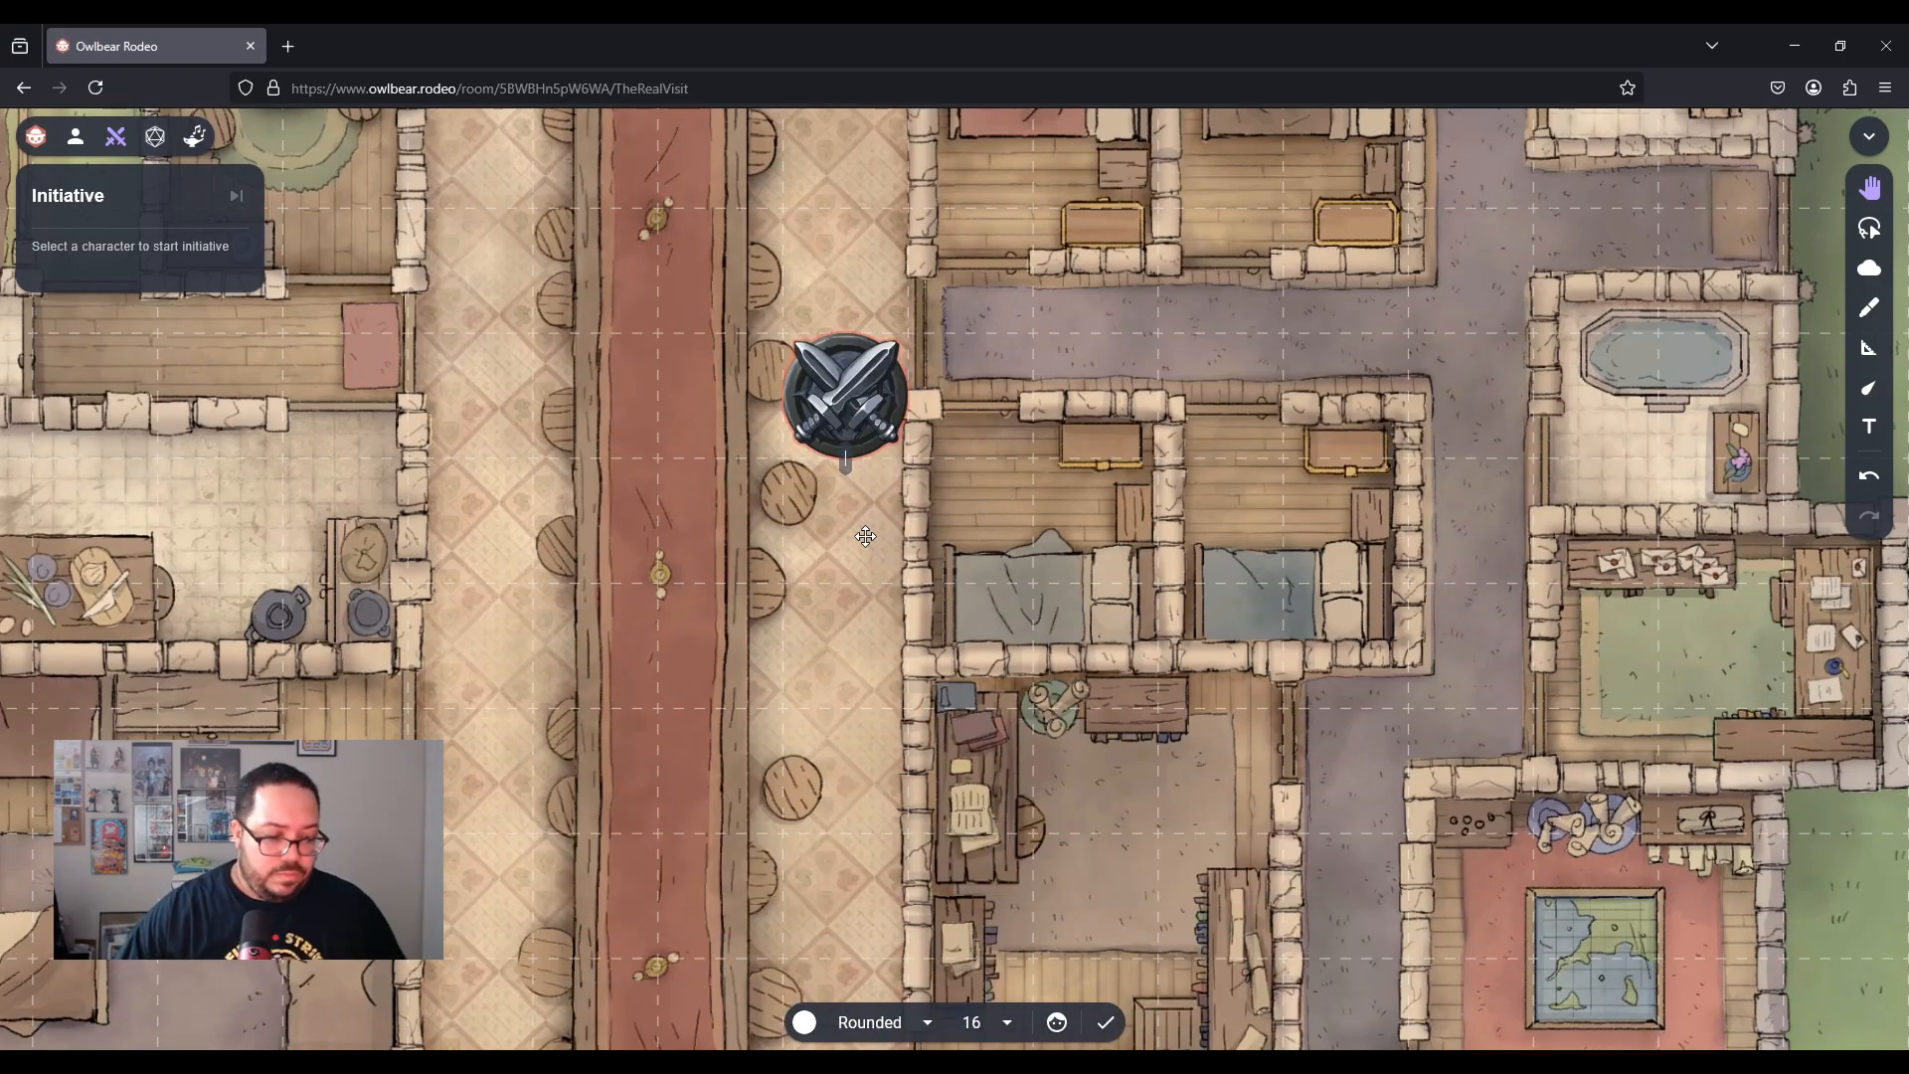
{"action": "type", "text": "Red"}
{"action": "key", "text": "Return"}
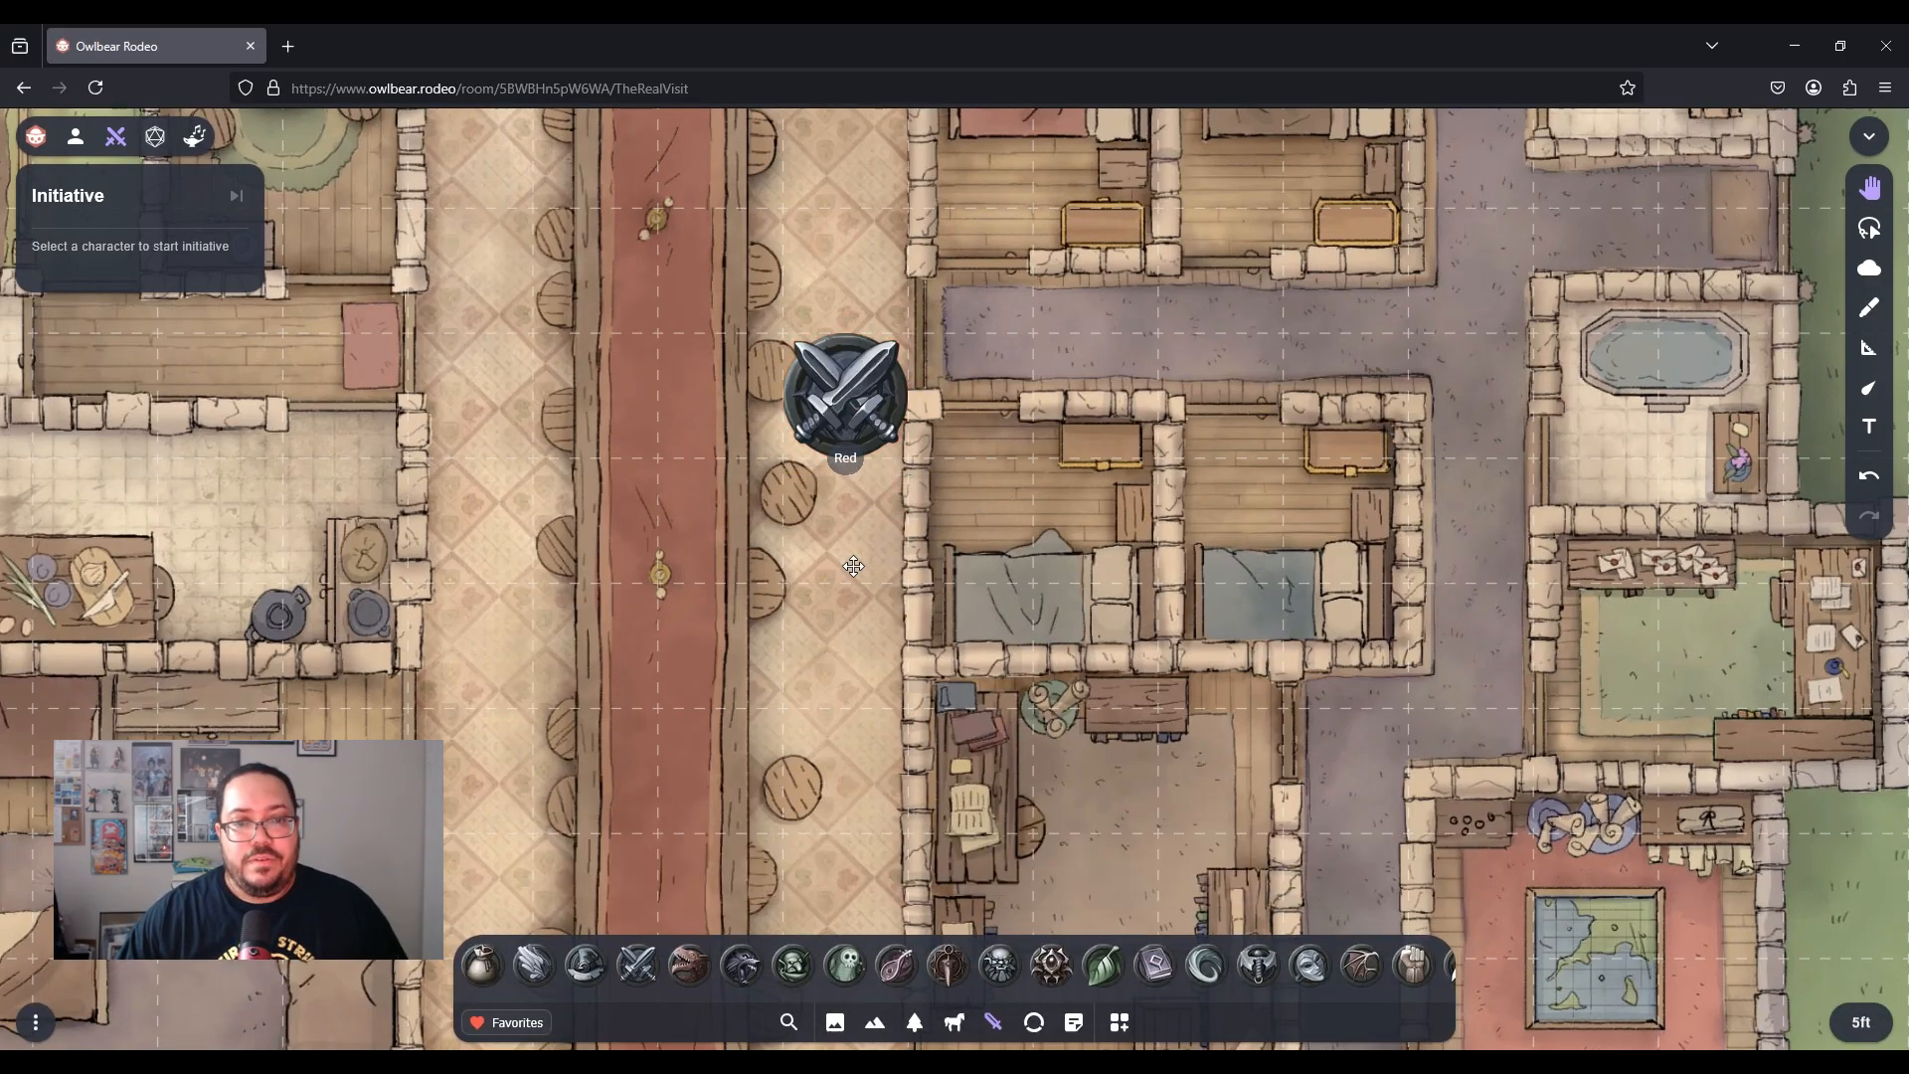
Place the pointed-hat token below the Red token in the great hall and label it "Blue"
{"action": "left_click_drag", "start_coordinate": [585, 964], "coordinate": [835, 646]}
{"action": "left_click", "coordinate": [841, 676]}
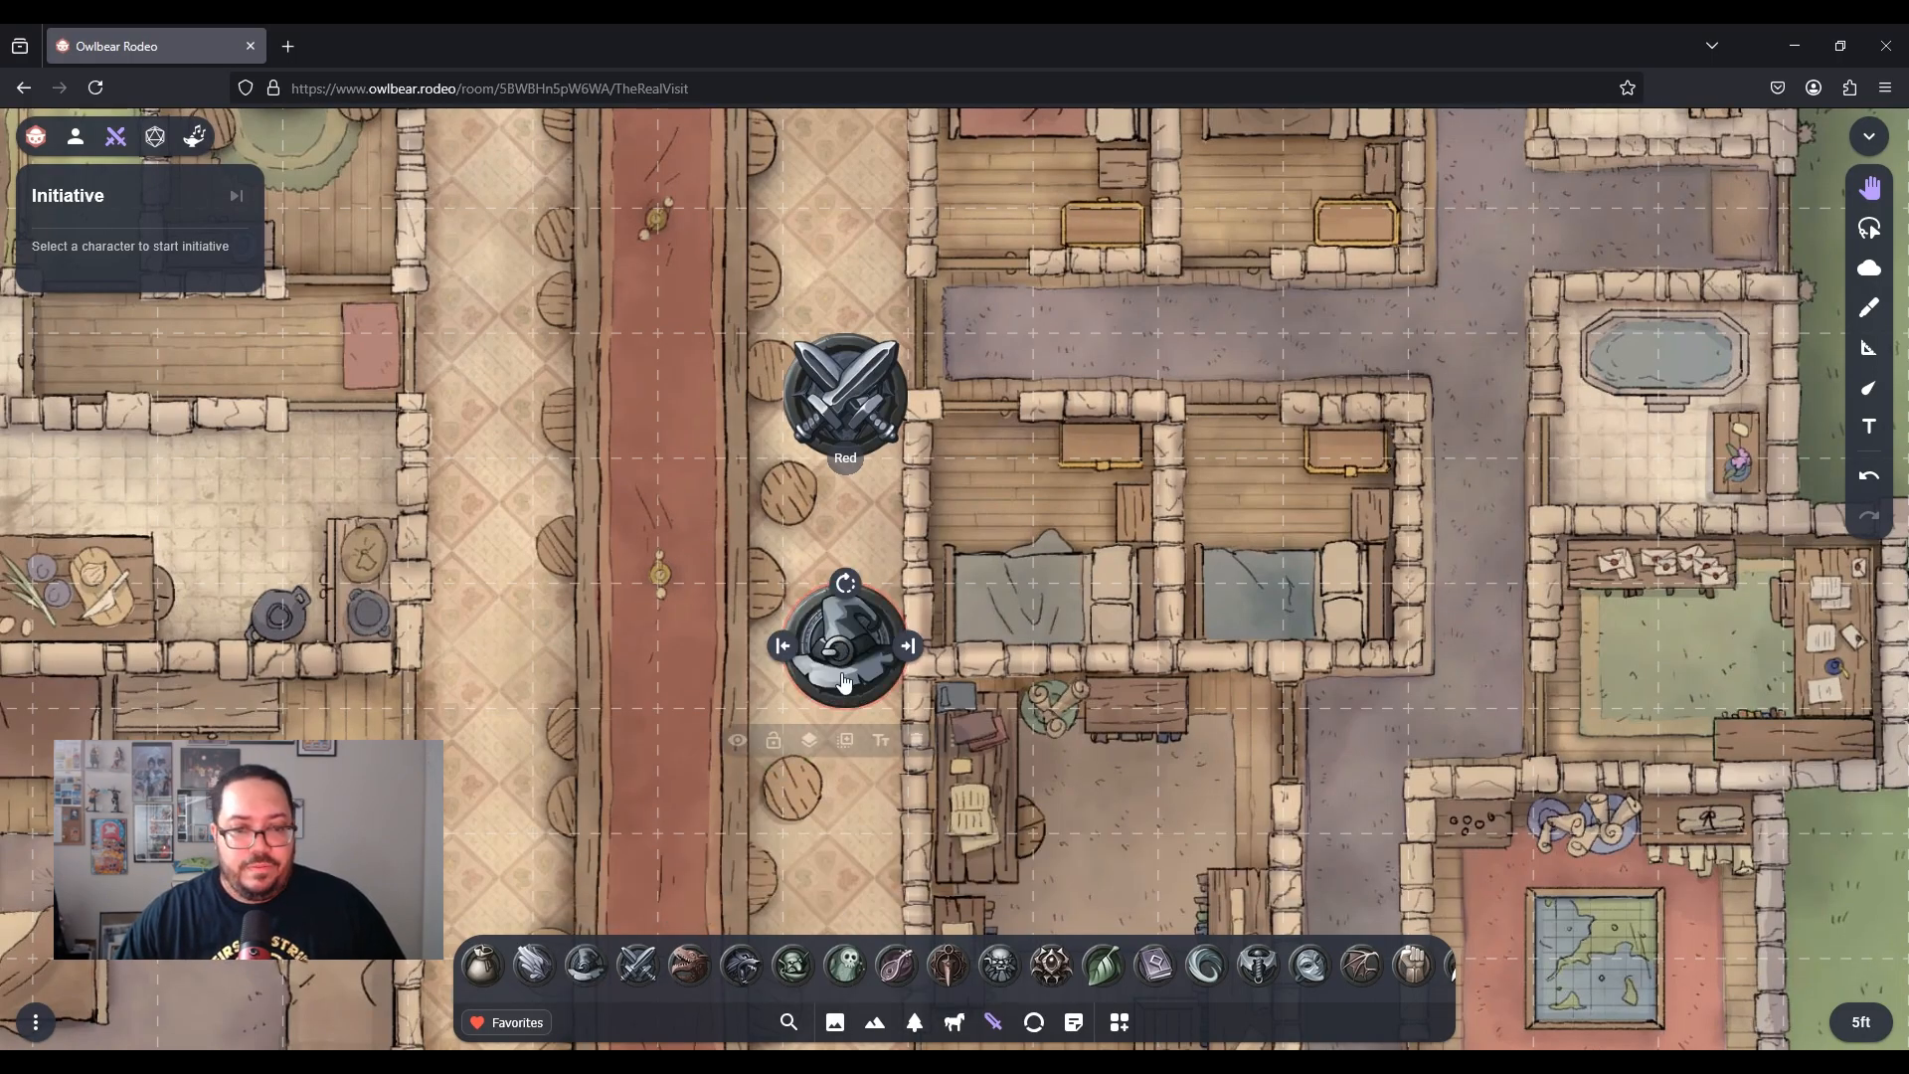
{"action": "left_click", "coordinate": [885, 741]}
{"action": "type", "text": "Blue"}
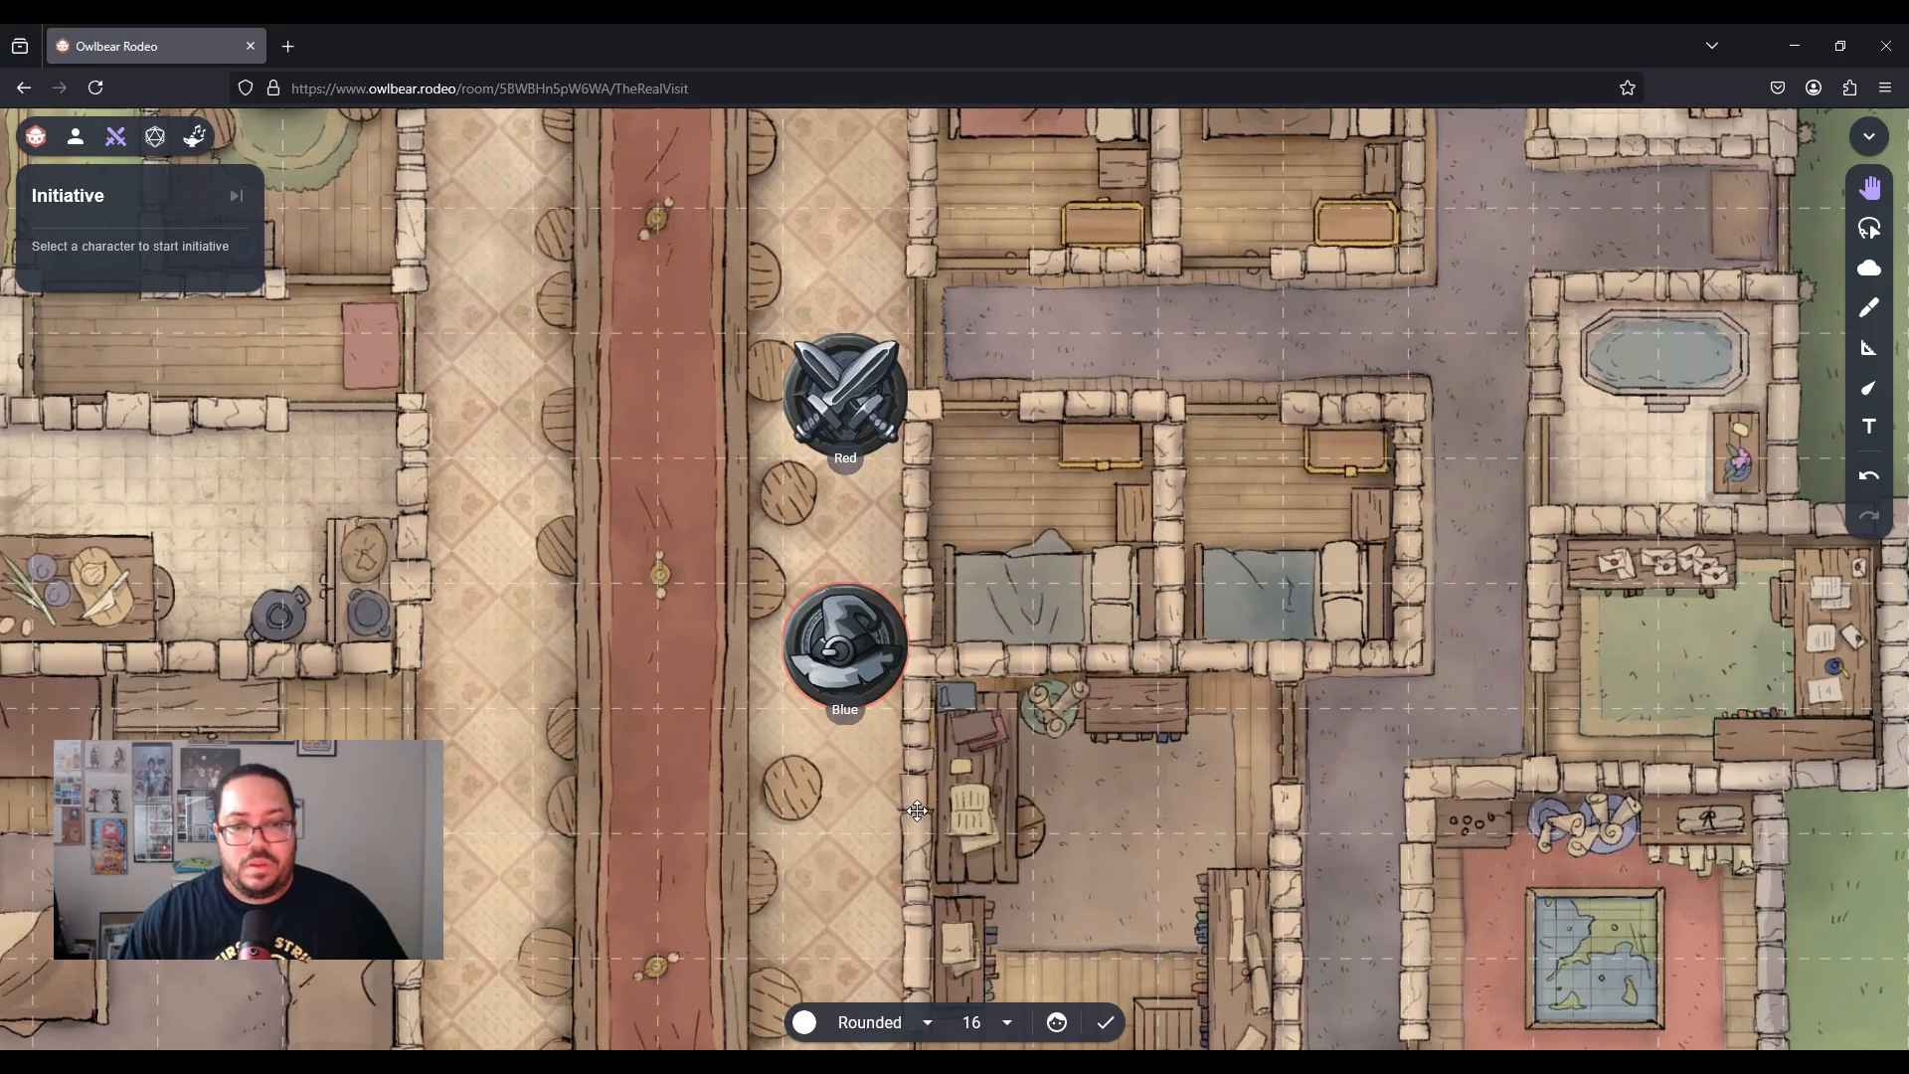
{"action": "left_click", "coordinate": [935, 764]}
{"action": "scroll", "coordinate": [935, 764], "scroll_direction": "down", "scroll_amount": 2}
{"action": "scroll", "coordinate": [934, 763], "scroll_direction": "down", "scroll_amount": 2}
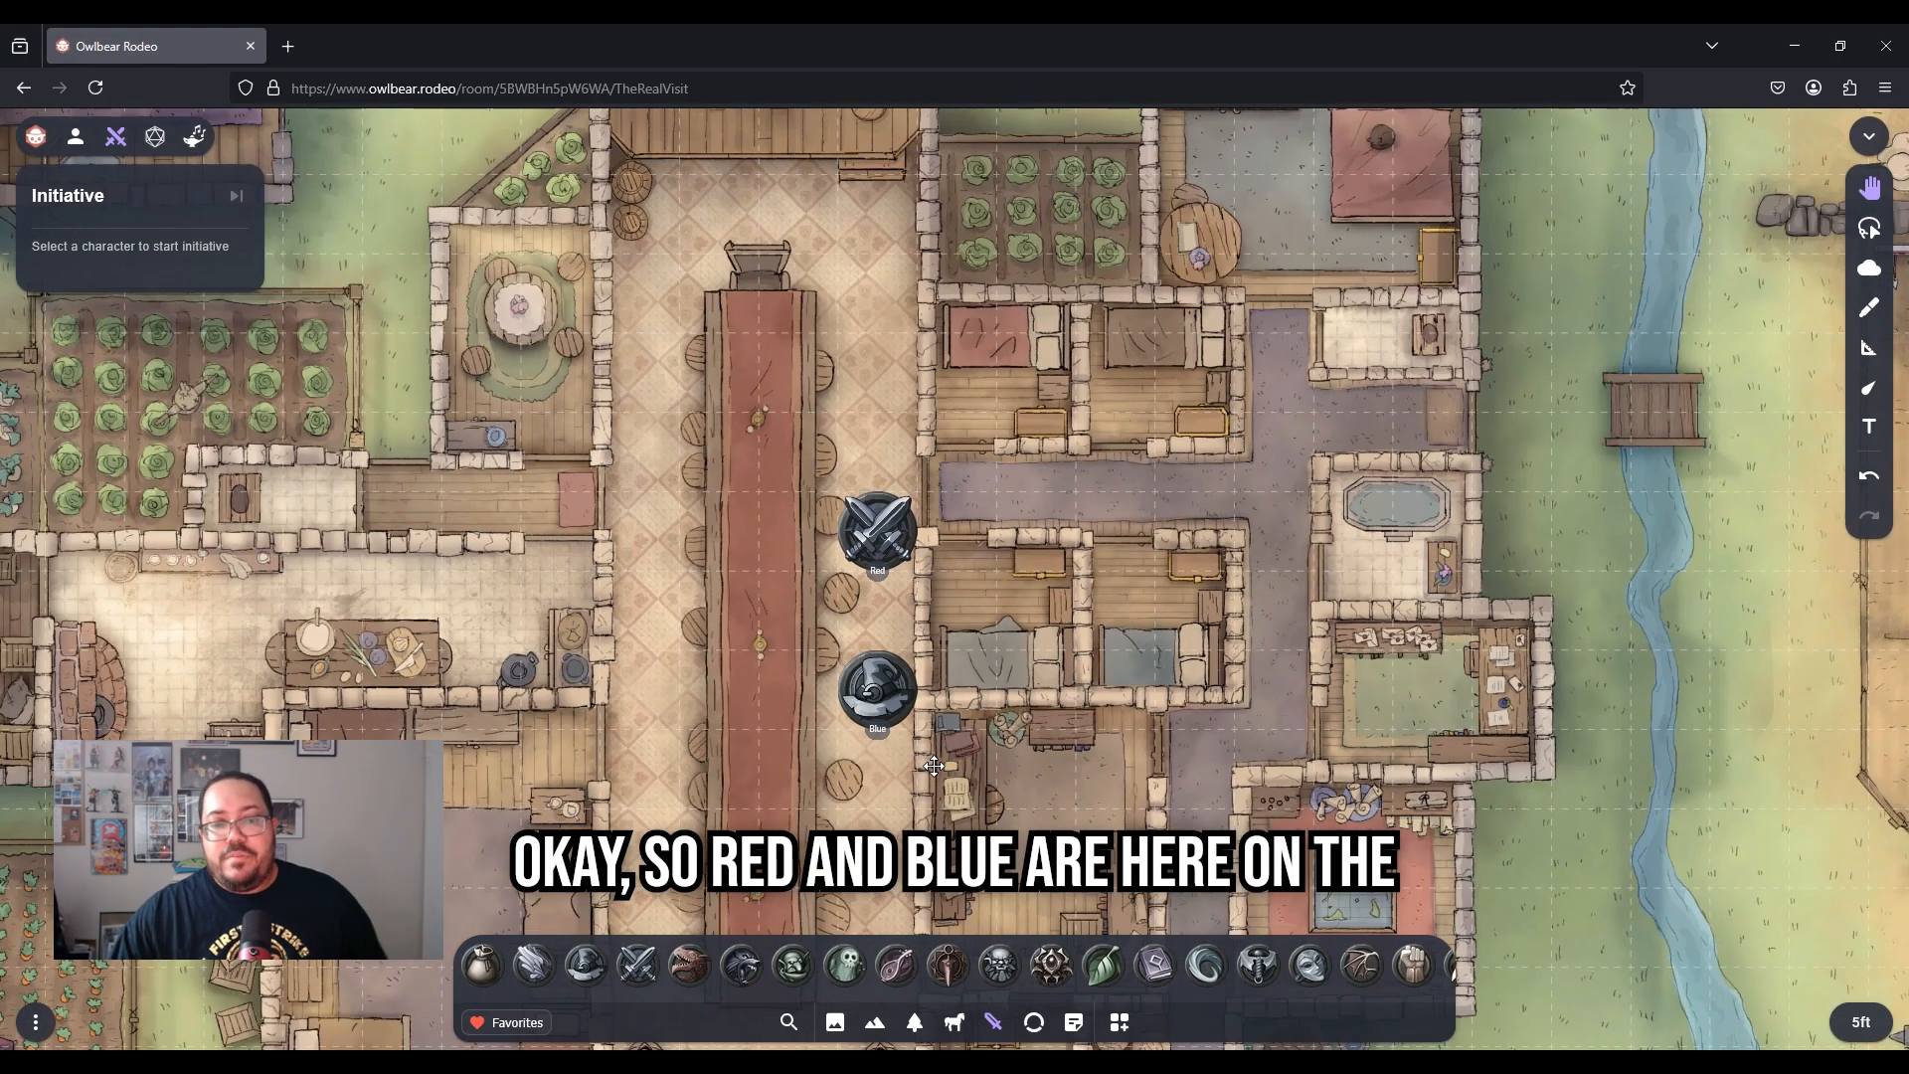
Examine the Blue token's options and look through the class and creature tokens in Favorites
{"action": "left_click", "coordinate": [885, 701]}
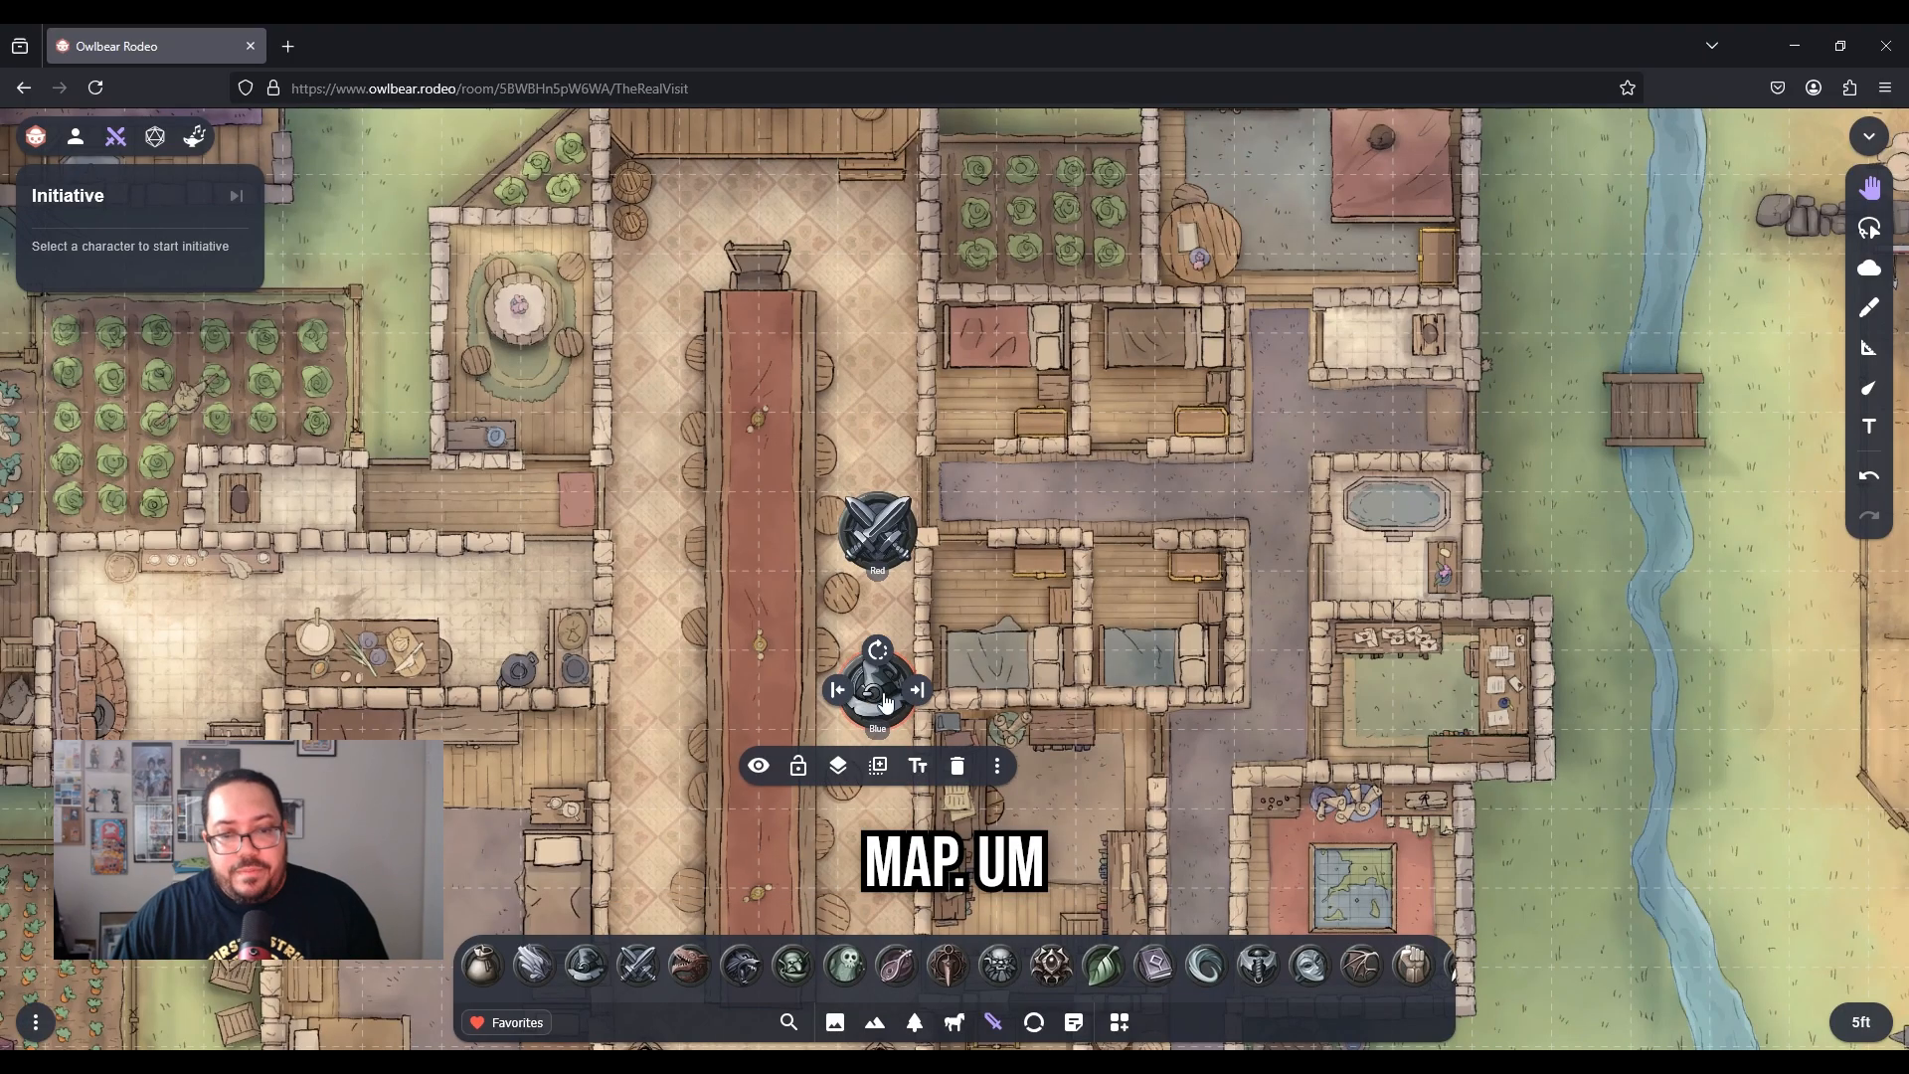
{"action": "left_click", "coordinate": [984, 606]}
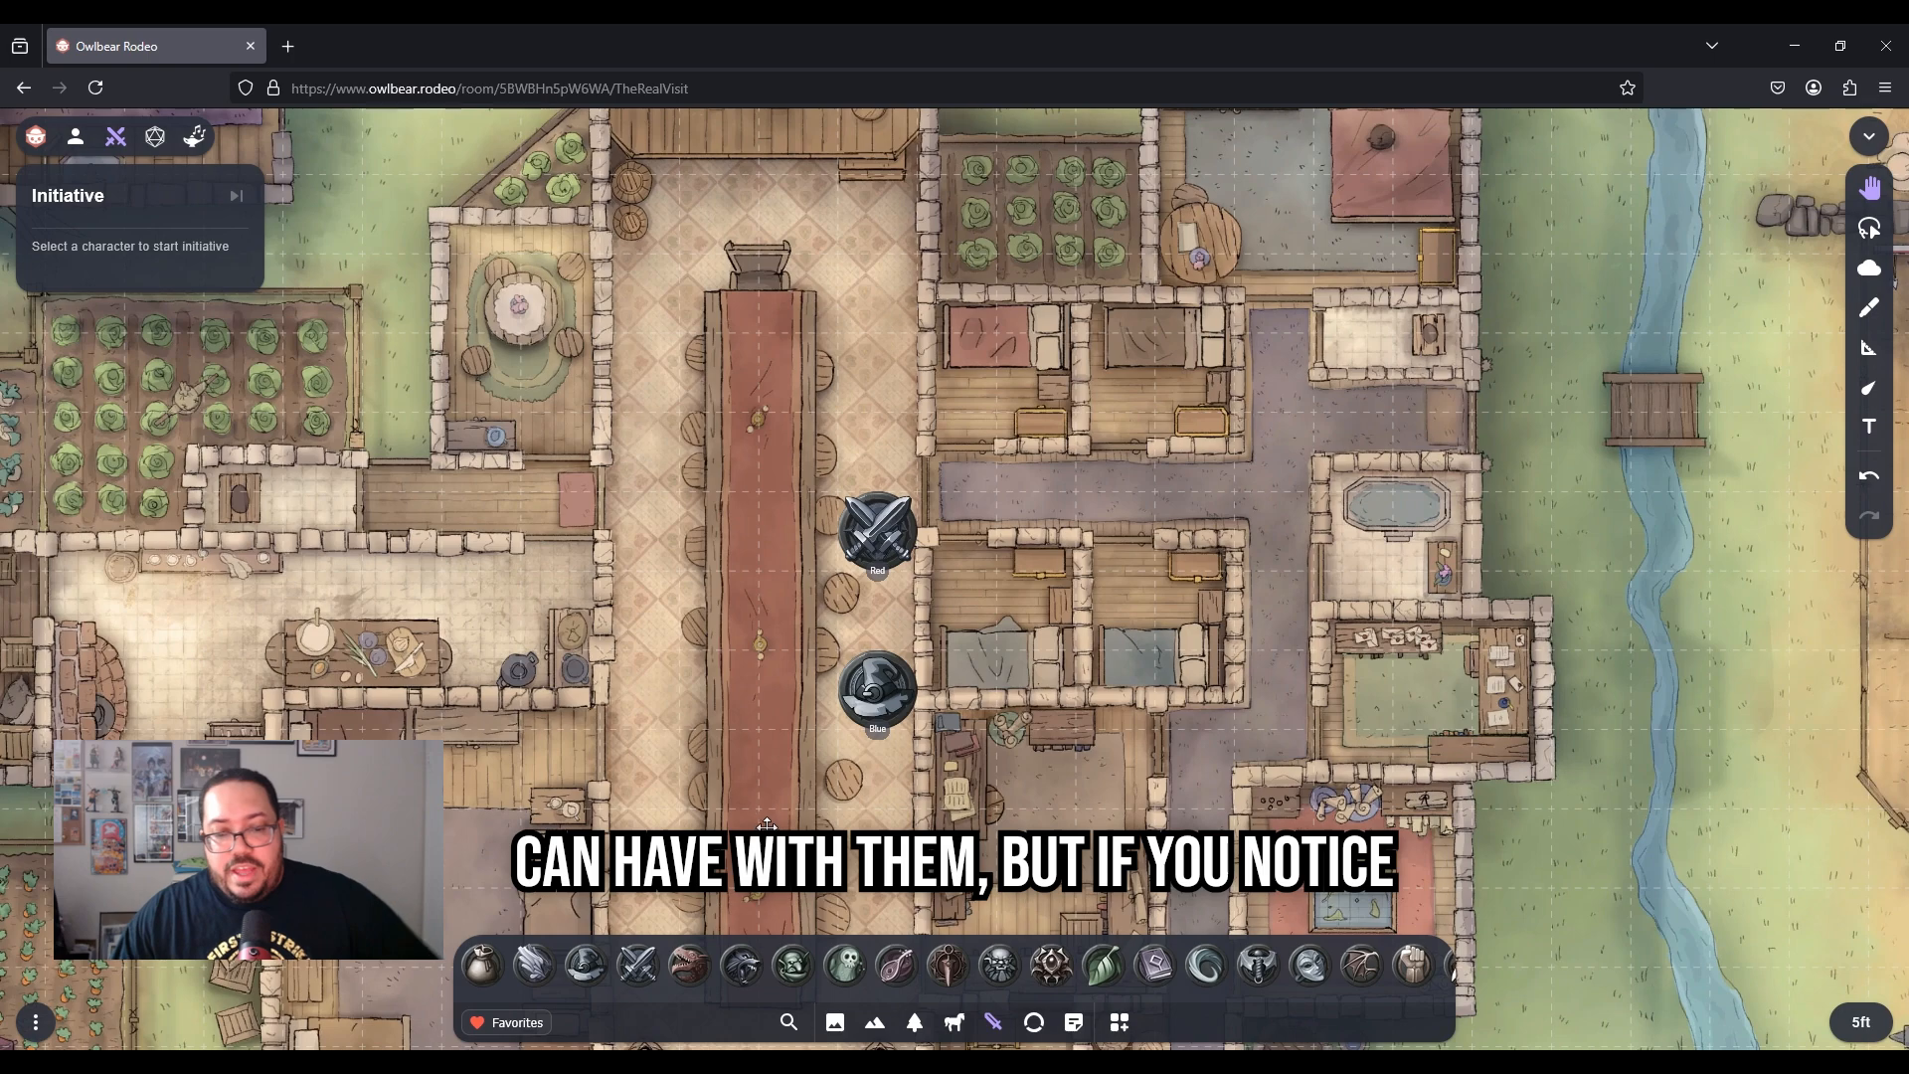
{"action": "scroll", "coordinate": [621, 970], "scroll_direction": "right", "scroll_amount": 3}
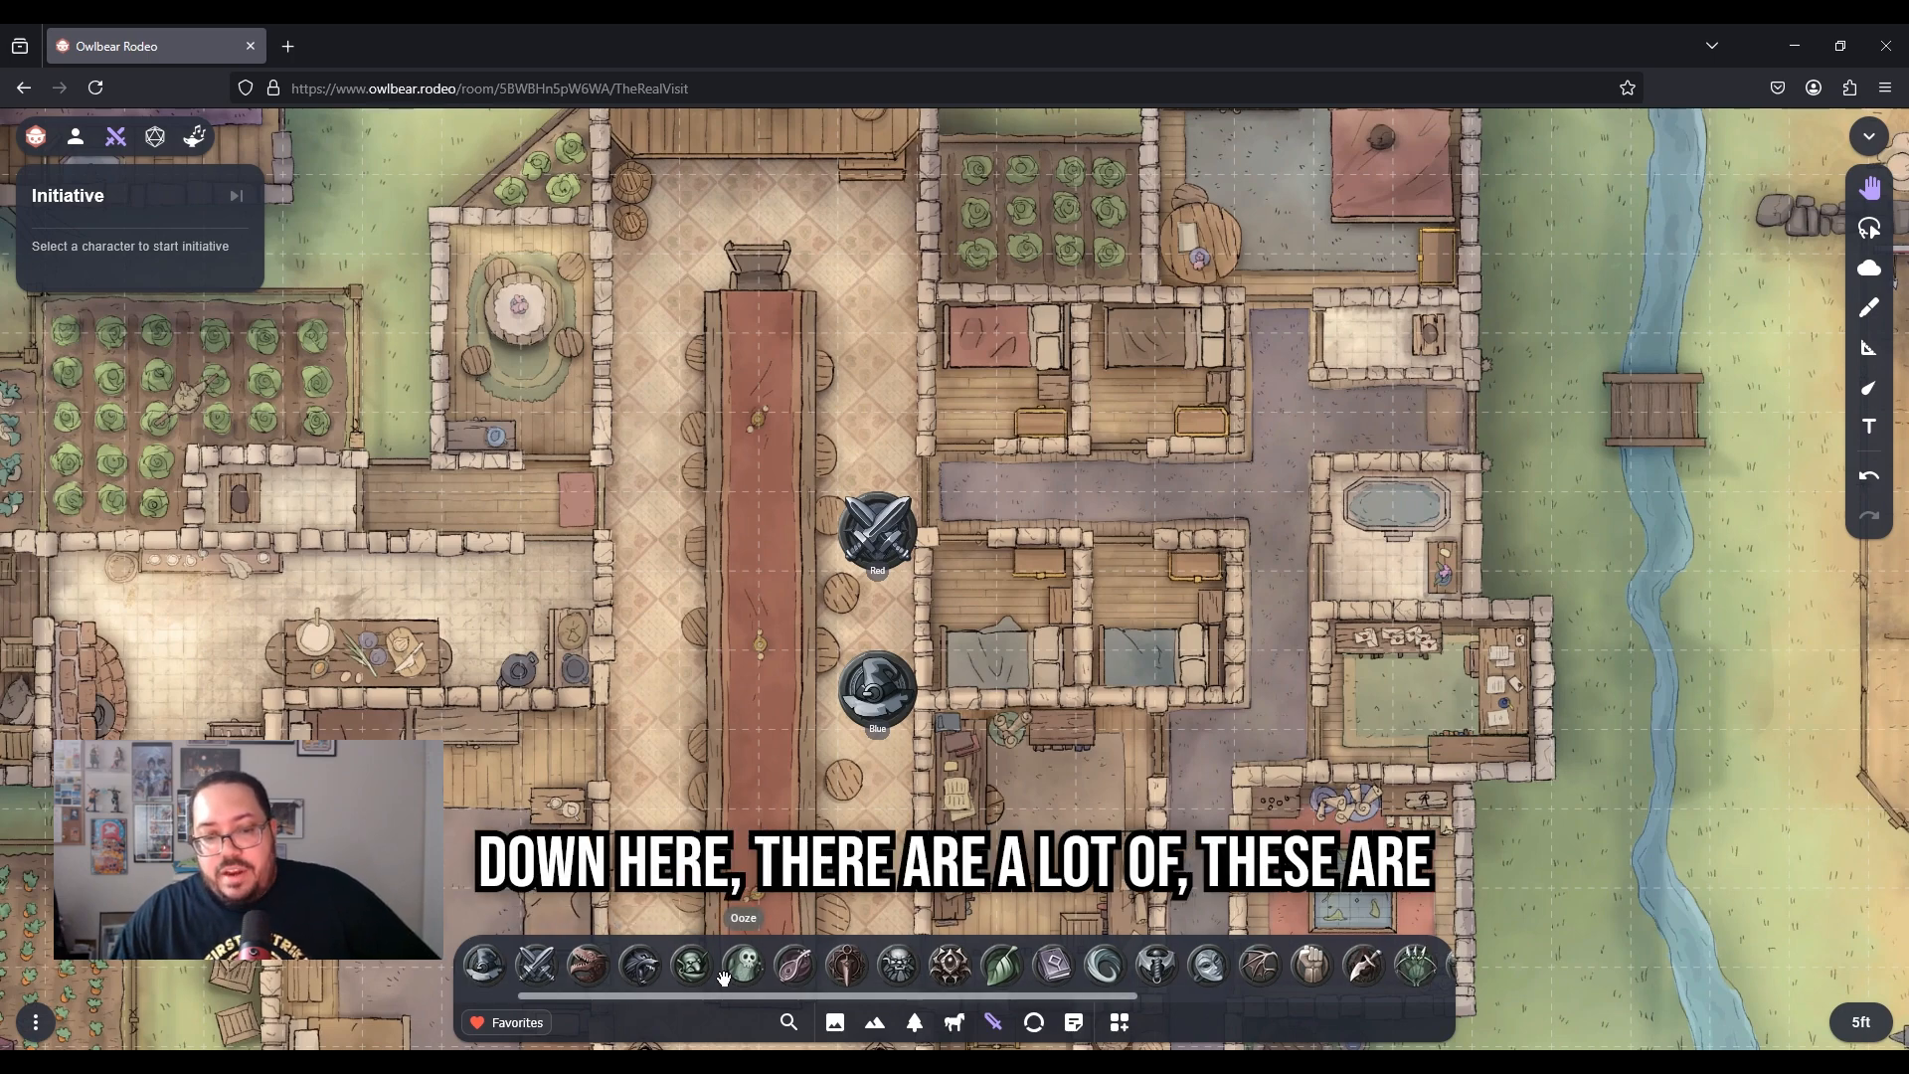
{"action": "scroll", "coordinate": [724, 979], "scroll_direction": "right", "scroll_amount": 2}
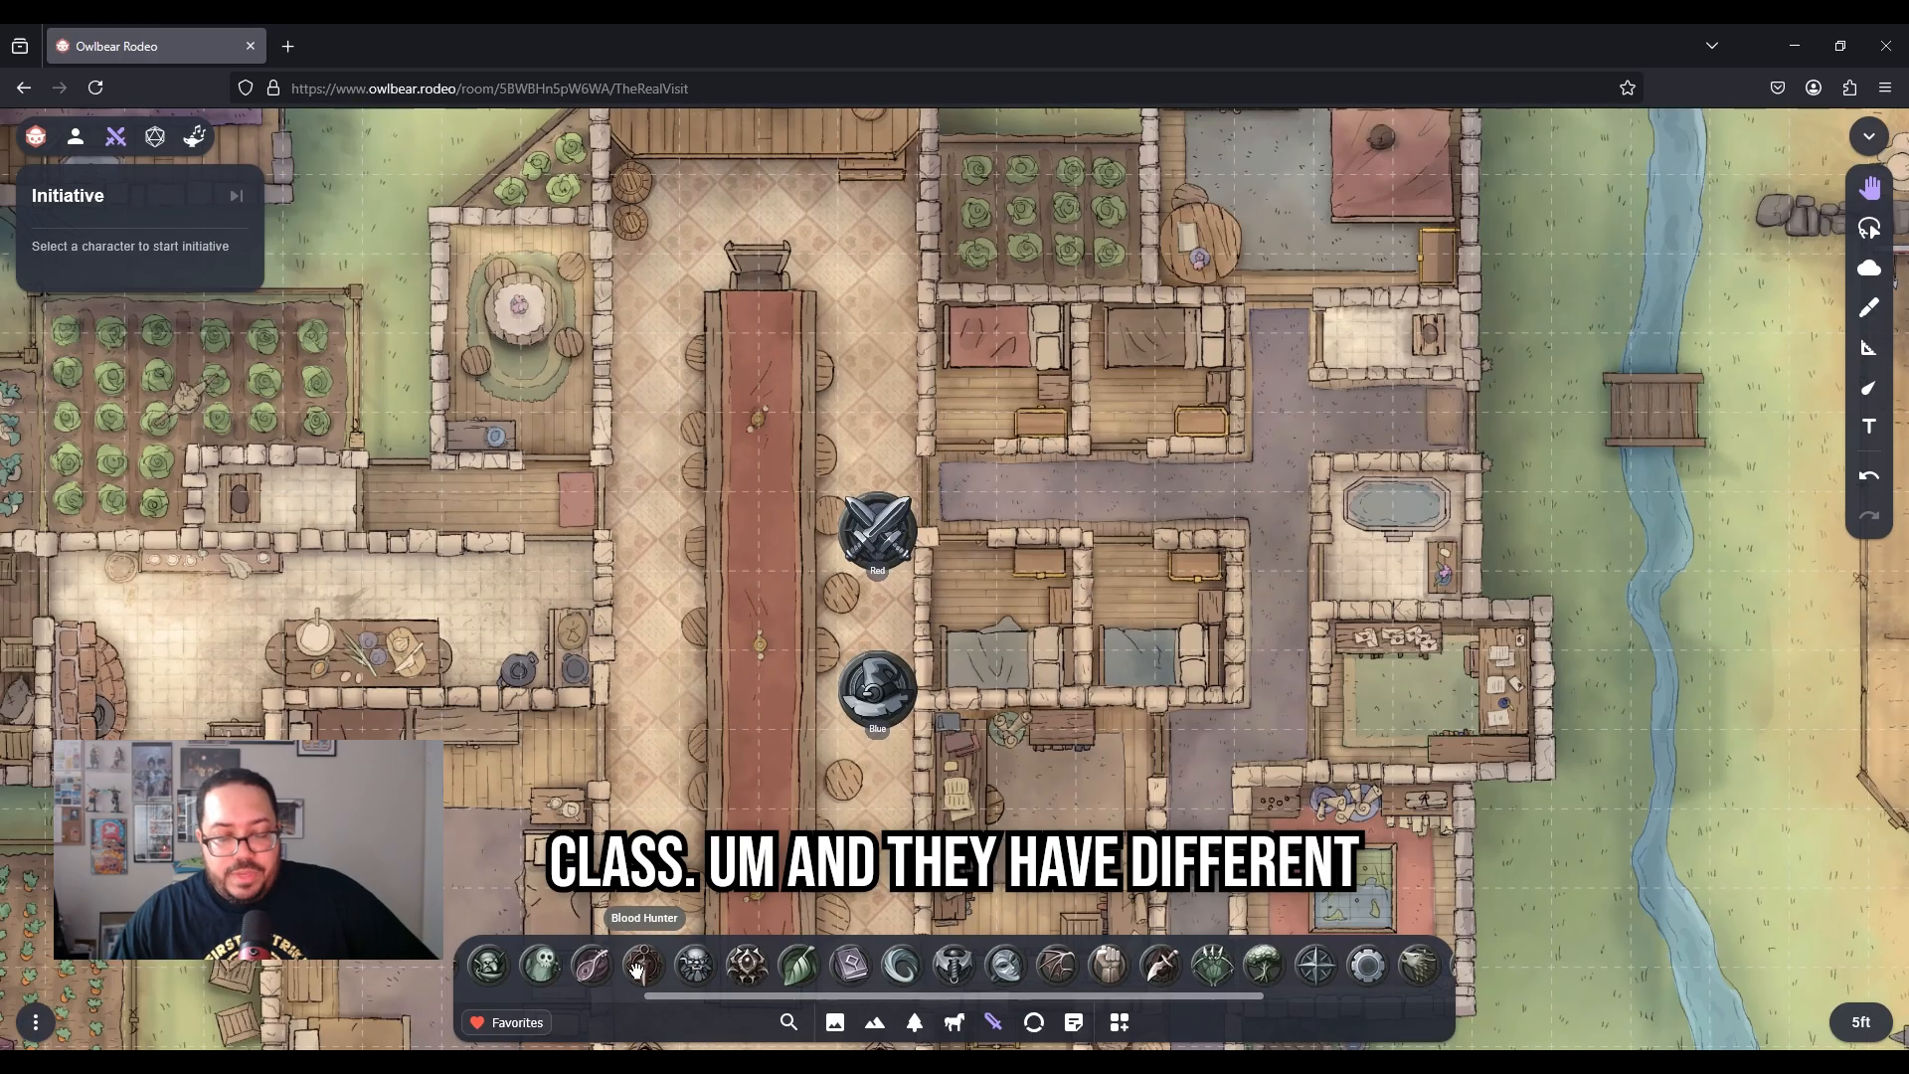
{"action": "scroll", "coordinate": [638, 969], "scroll_direction": "left", "scroll_amount": 4}
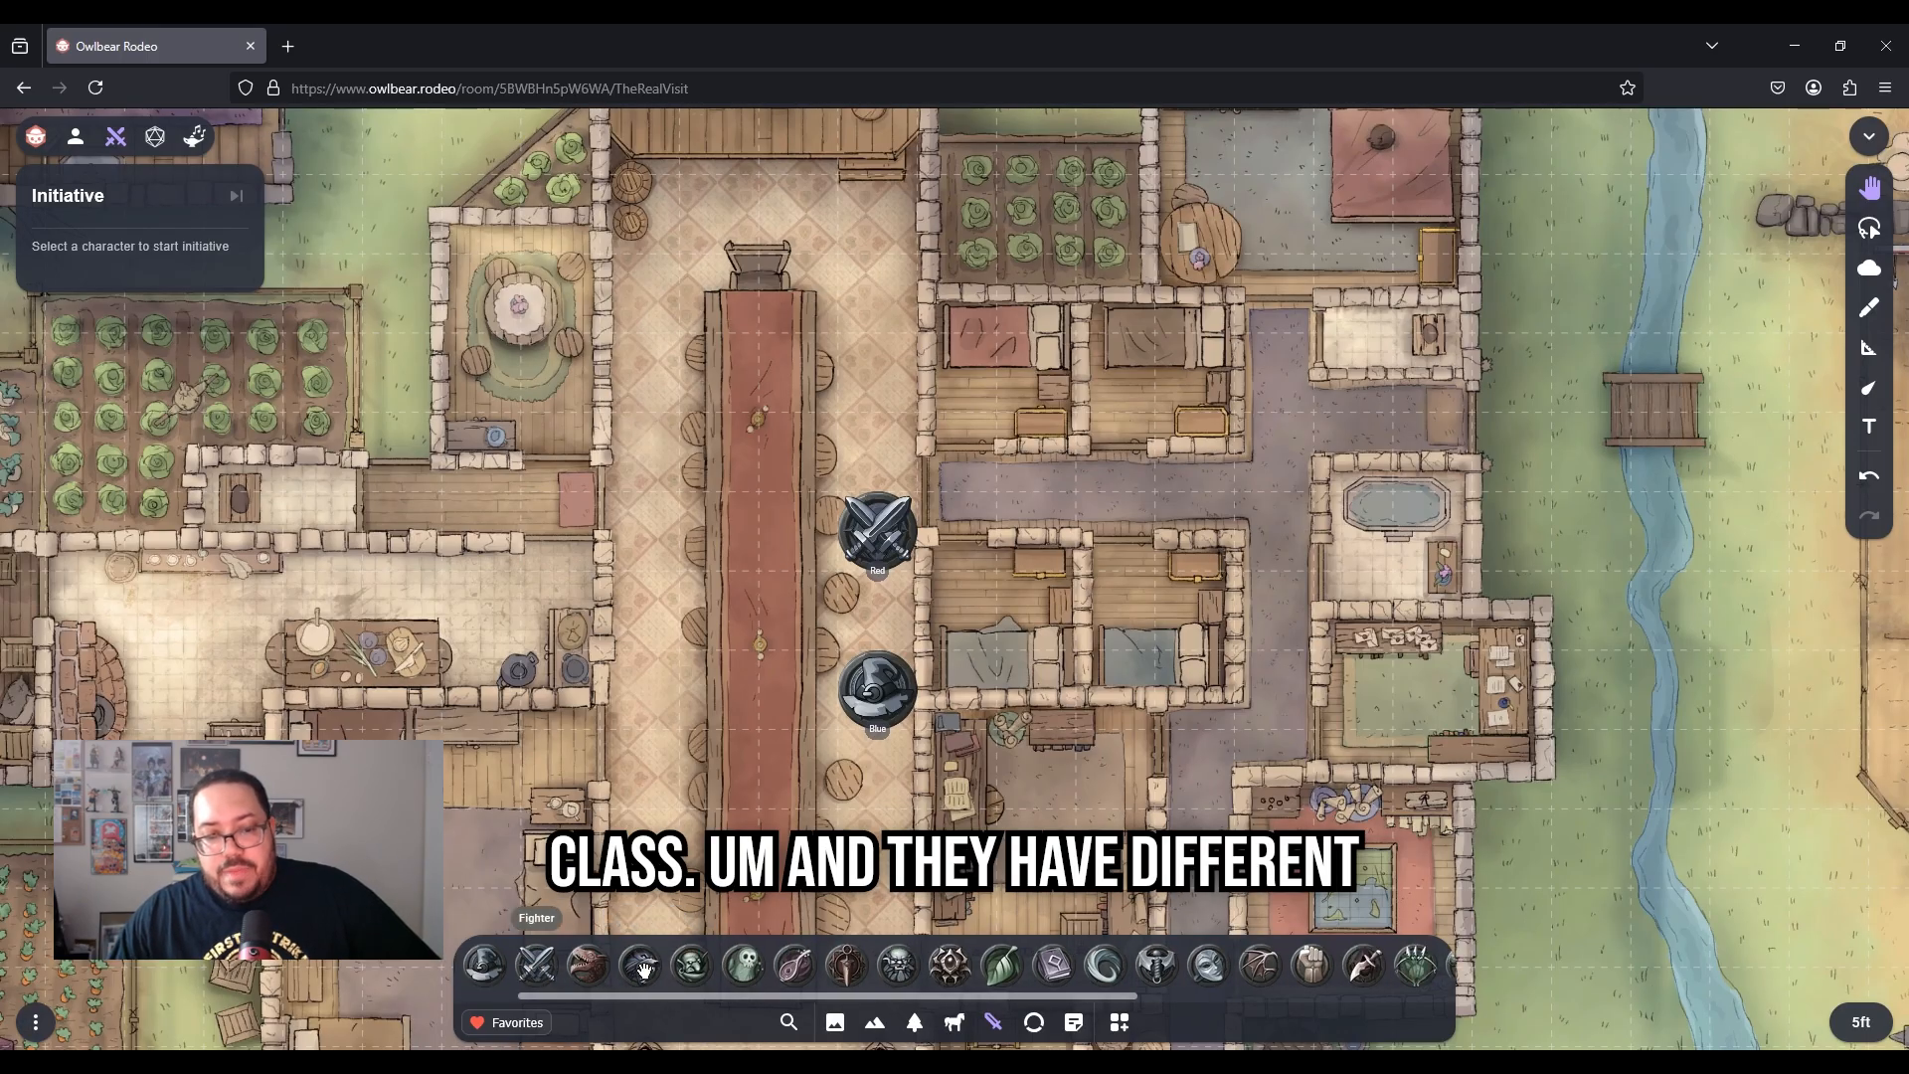
{"action": "scroll", "coordinate": [675, 972], "scroll_direction": "right", "scroll_amount": 2}
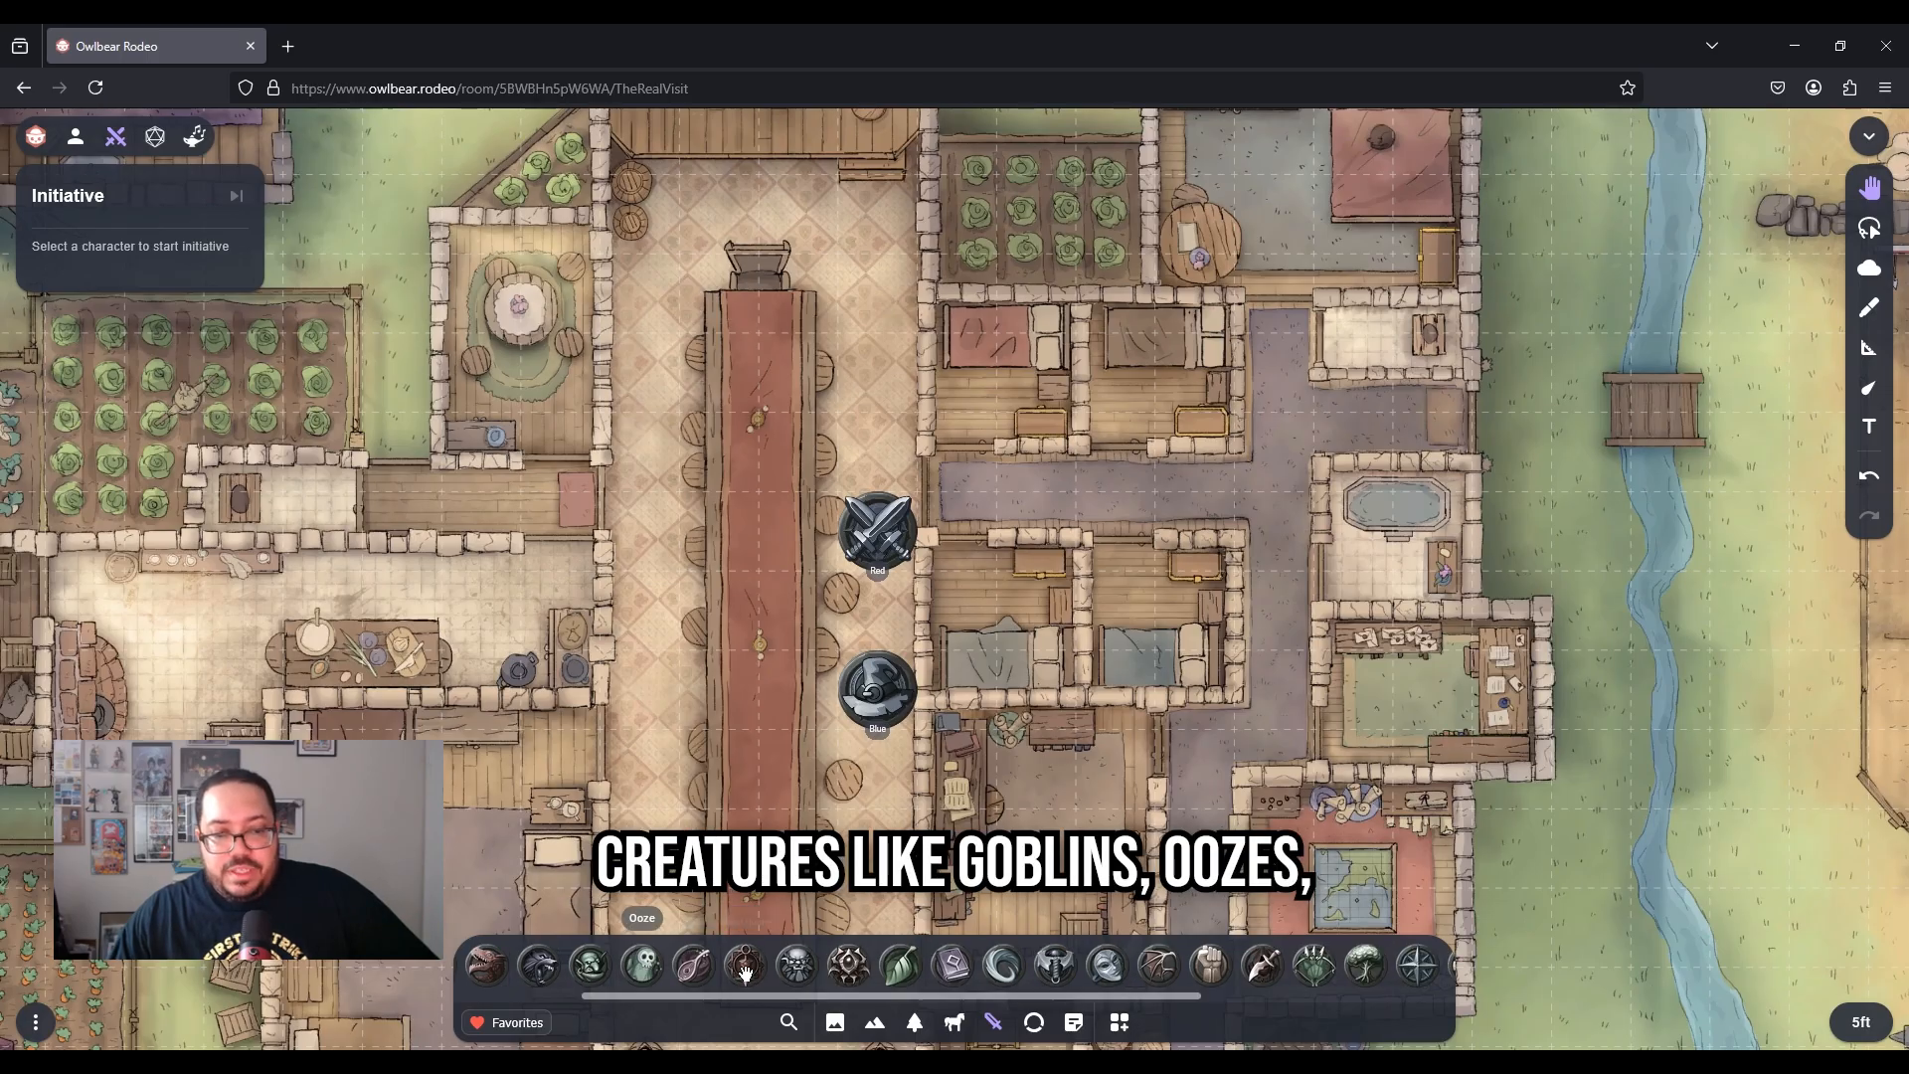
{"action": "scroll", "coordinate": [847, 972], "scroll_direction": "right", "scroll_amount": 4}
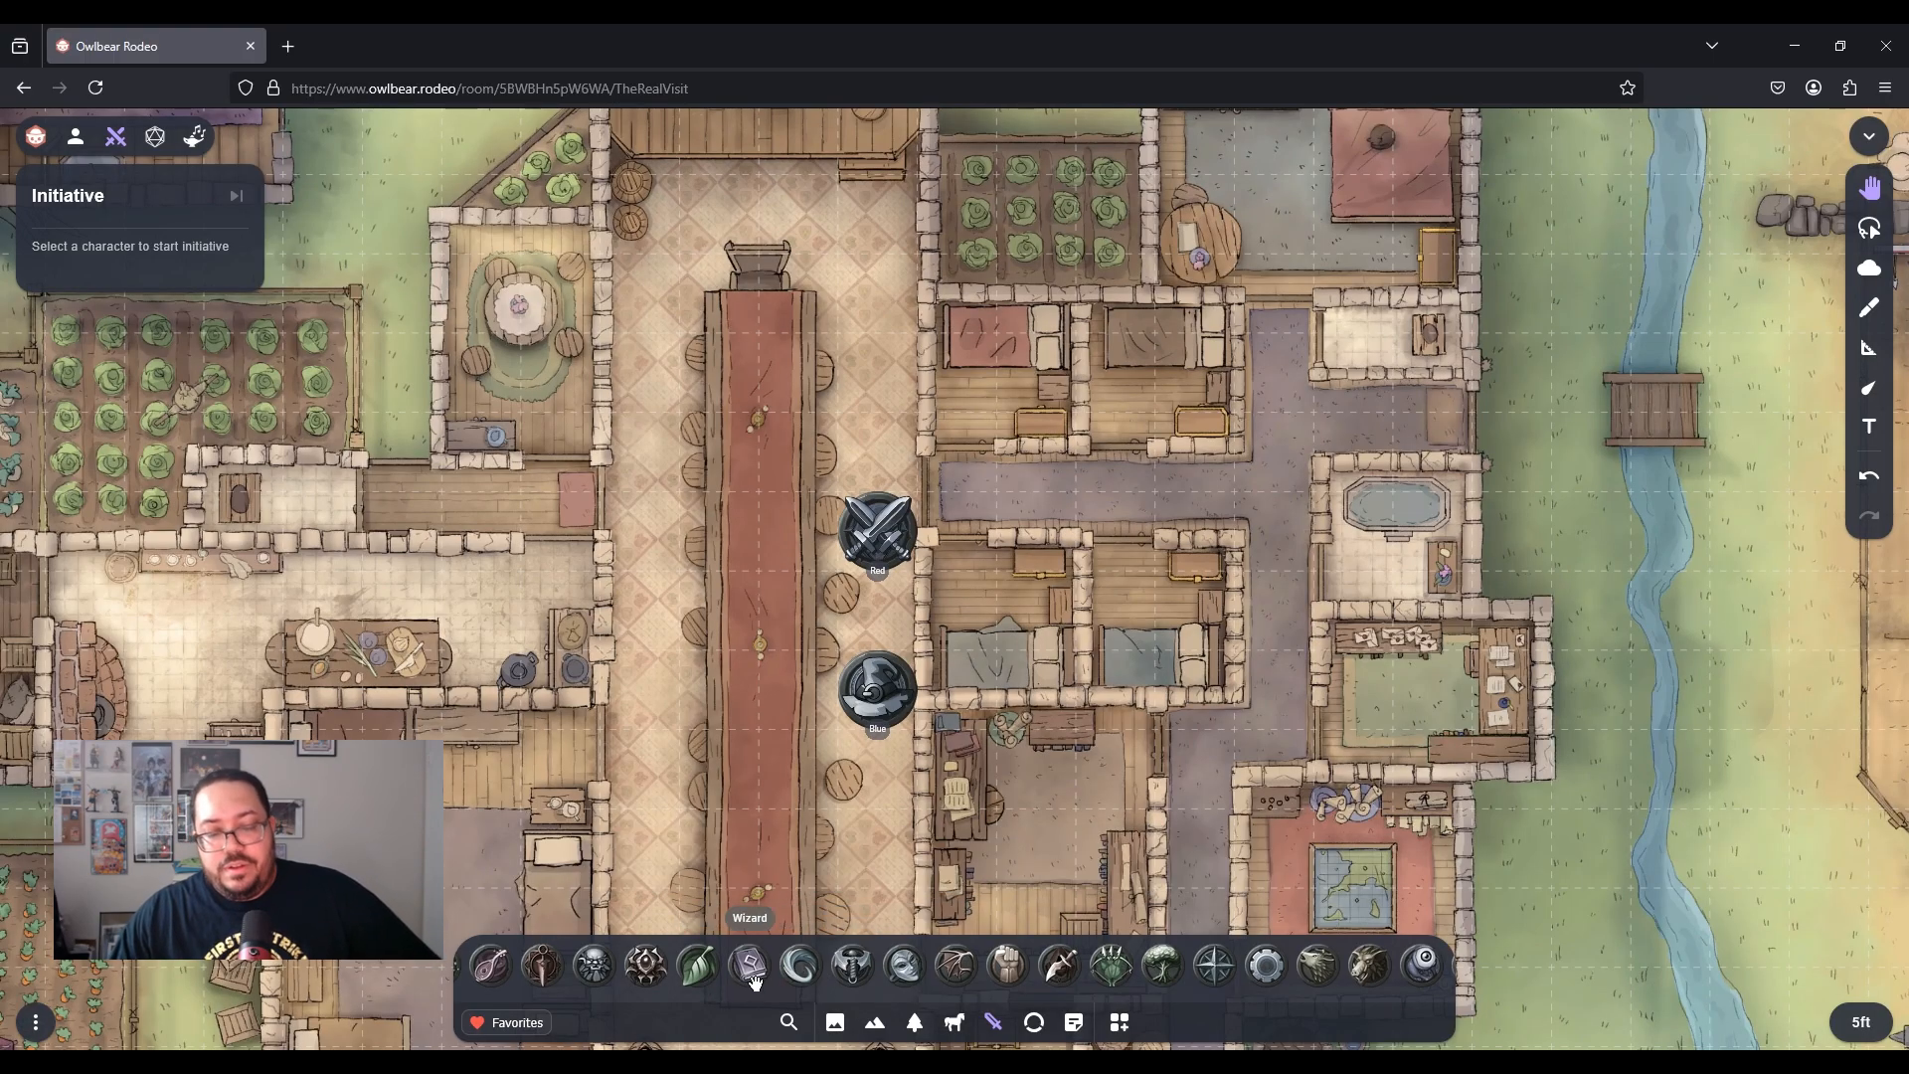
{"action": "scroll", "coordinate": [1004, 969], "scroll_direction": "down", "scroll_amount": 2}
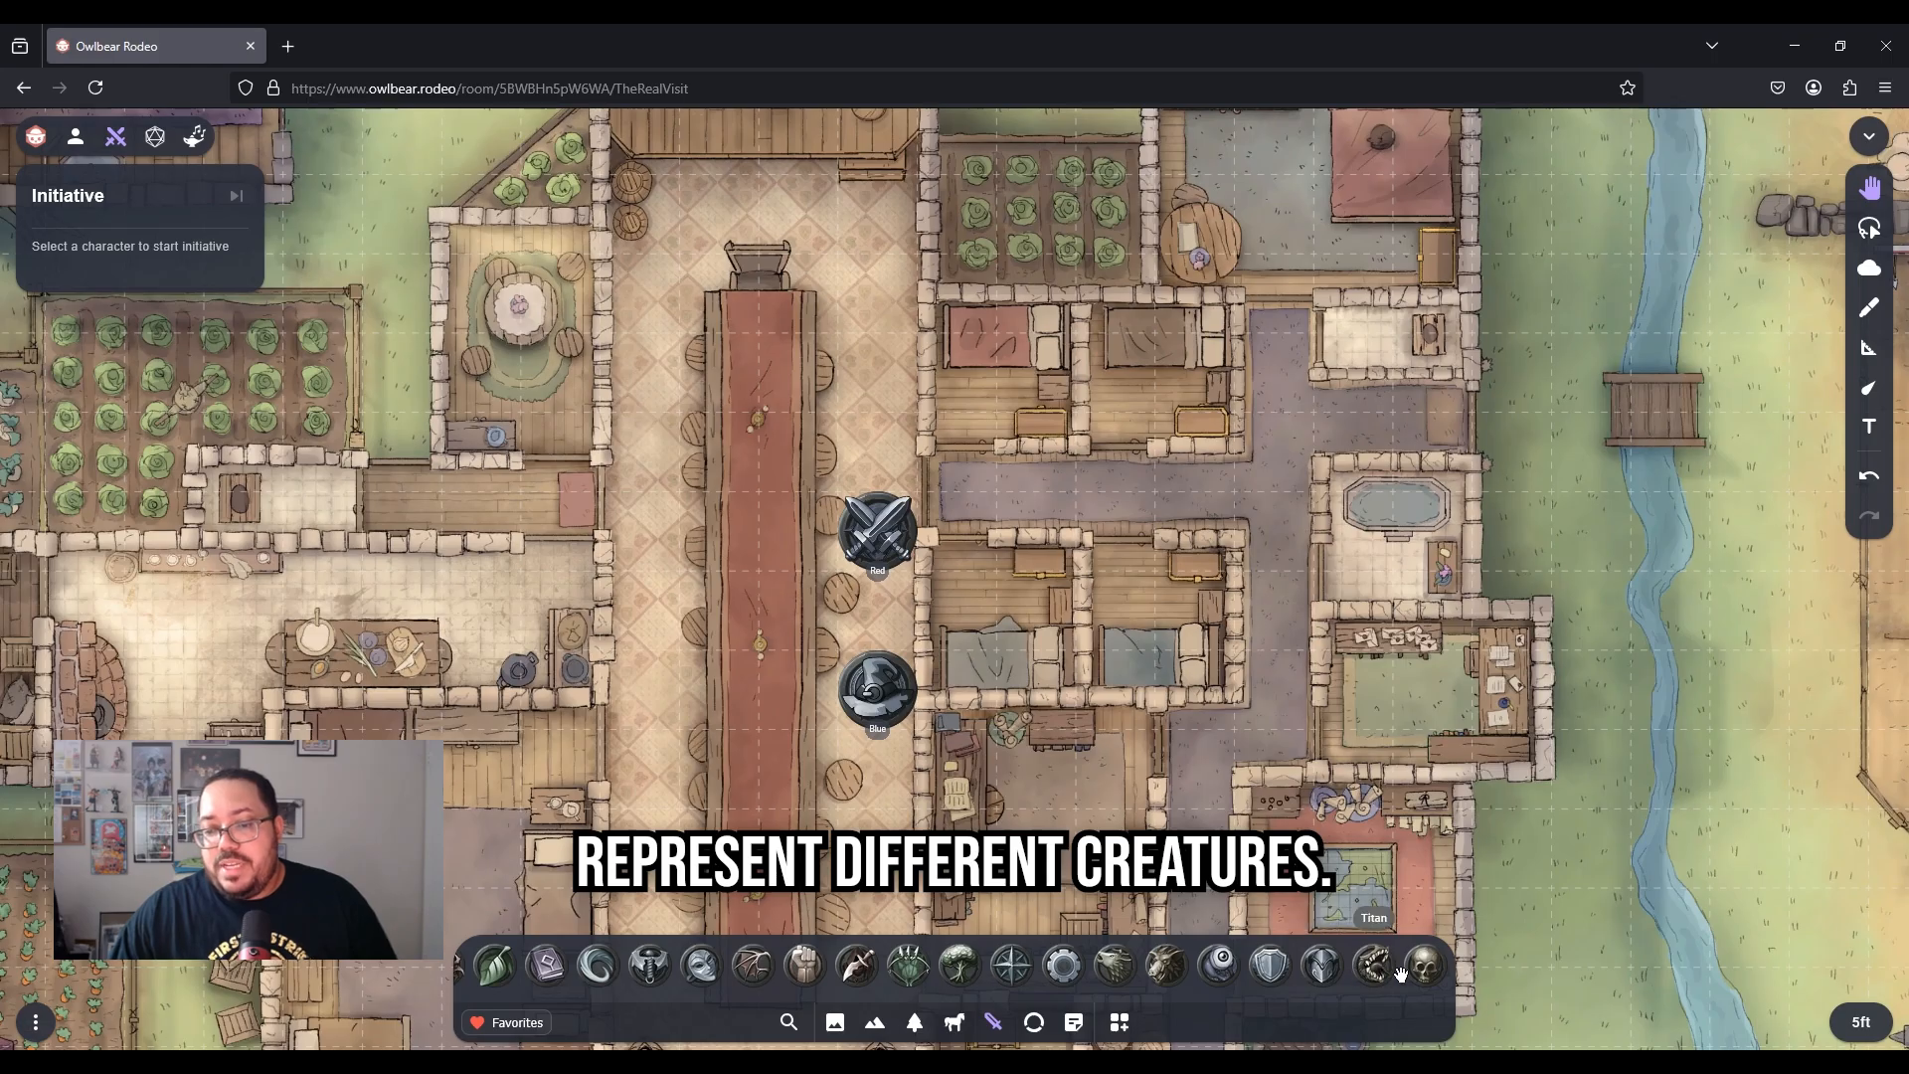
Place three skull tokens around the great hall's long table, one above Red and two on the opposite side
{"action": "left_click_drag", "start_coordinate": [1415, 964], "coordinate": [639, 453]}
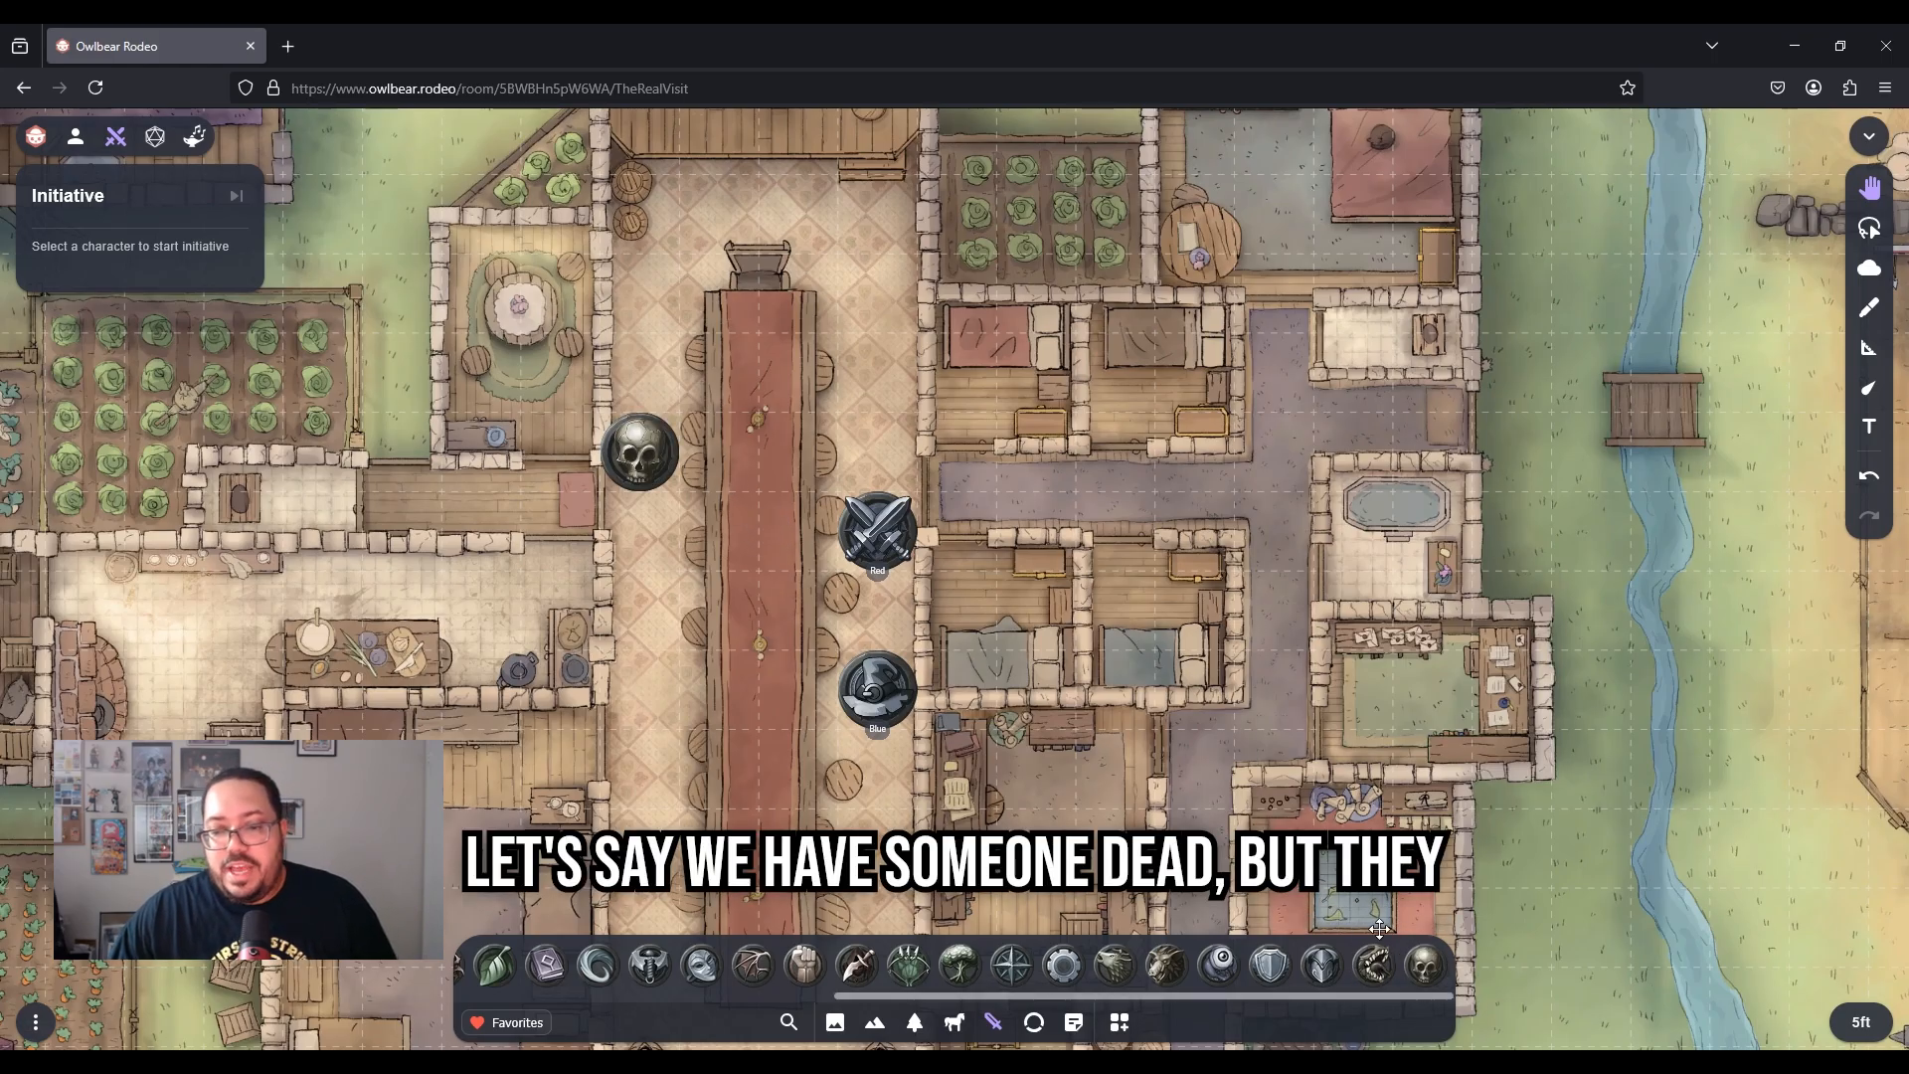
{"action": "left_click_drag", "start_coordinate": [1424, 964], "coordinate": [883, 295]}
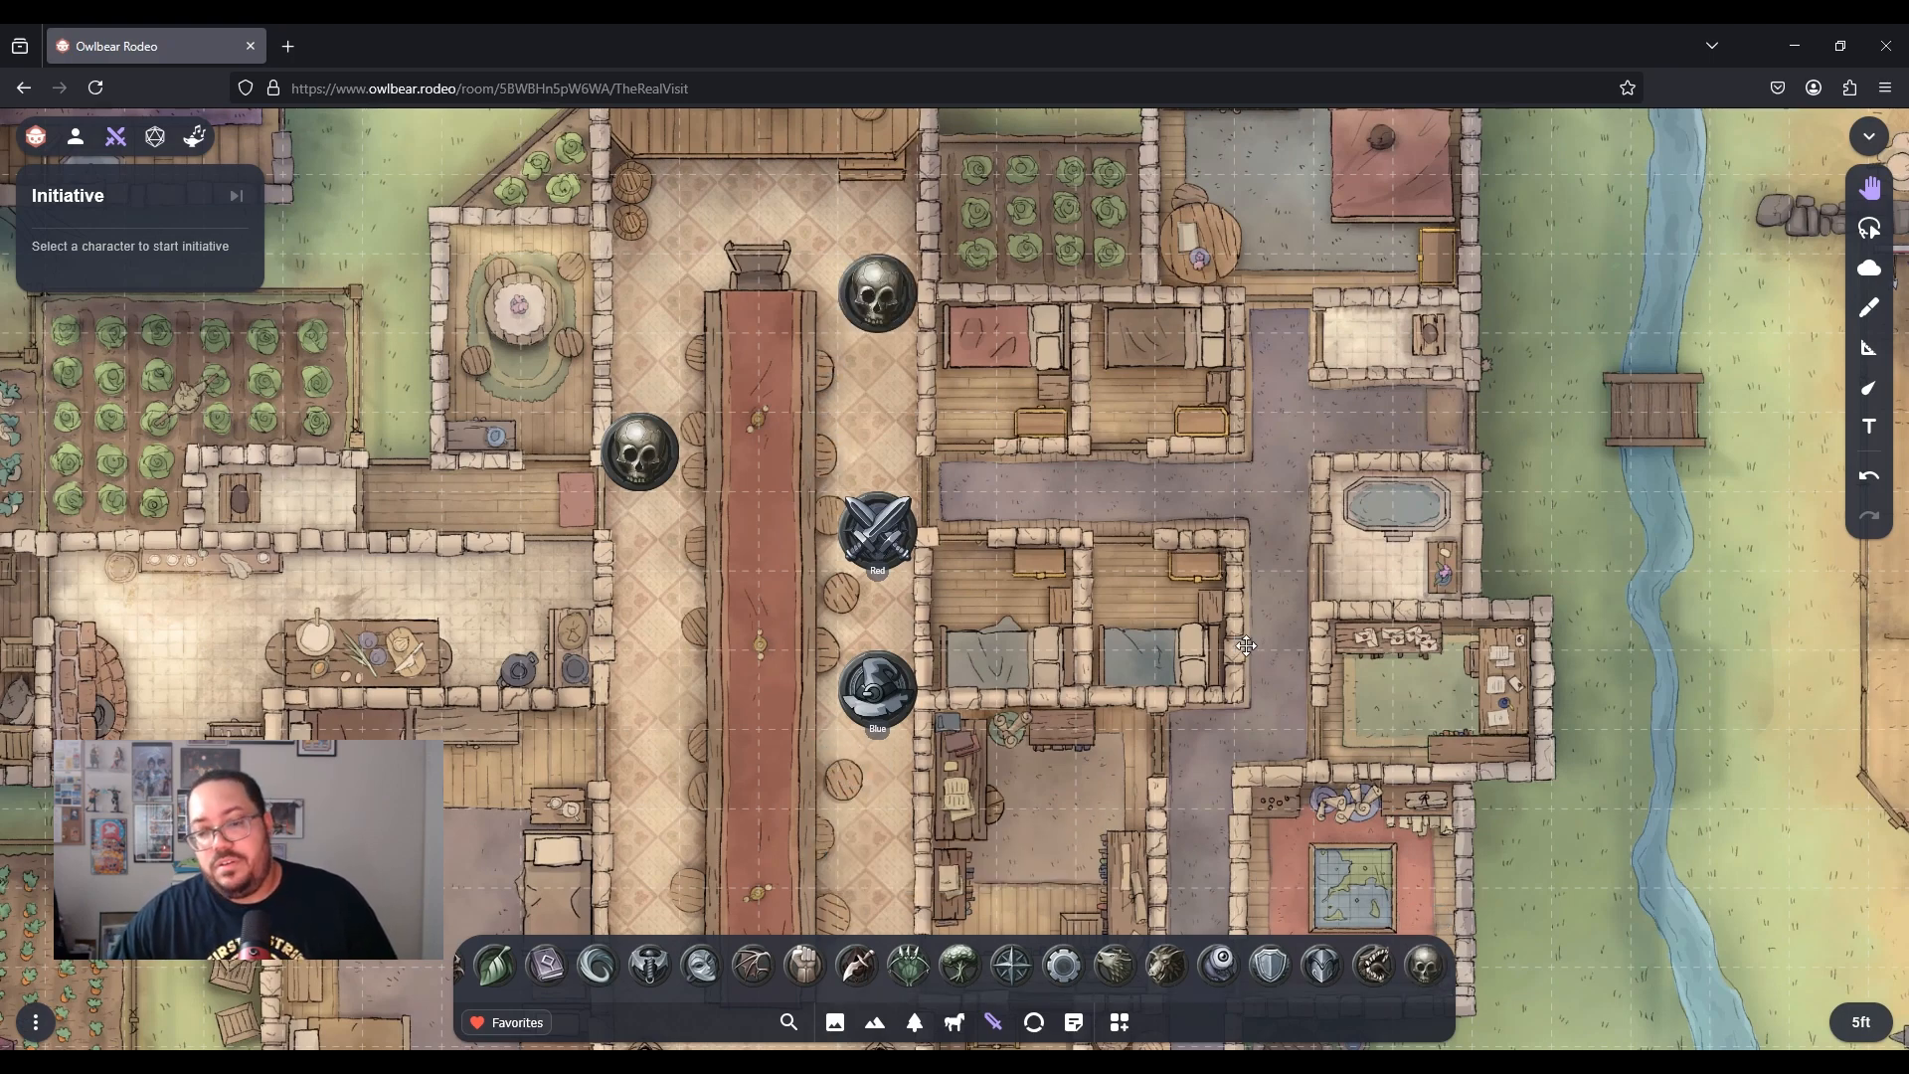
{"action": "left_click_drag", "start_coordinate": [1424, 965], "coordinate": [648, 688]}
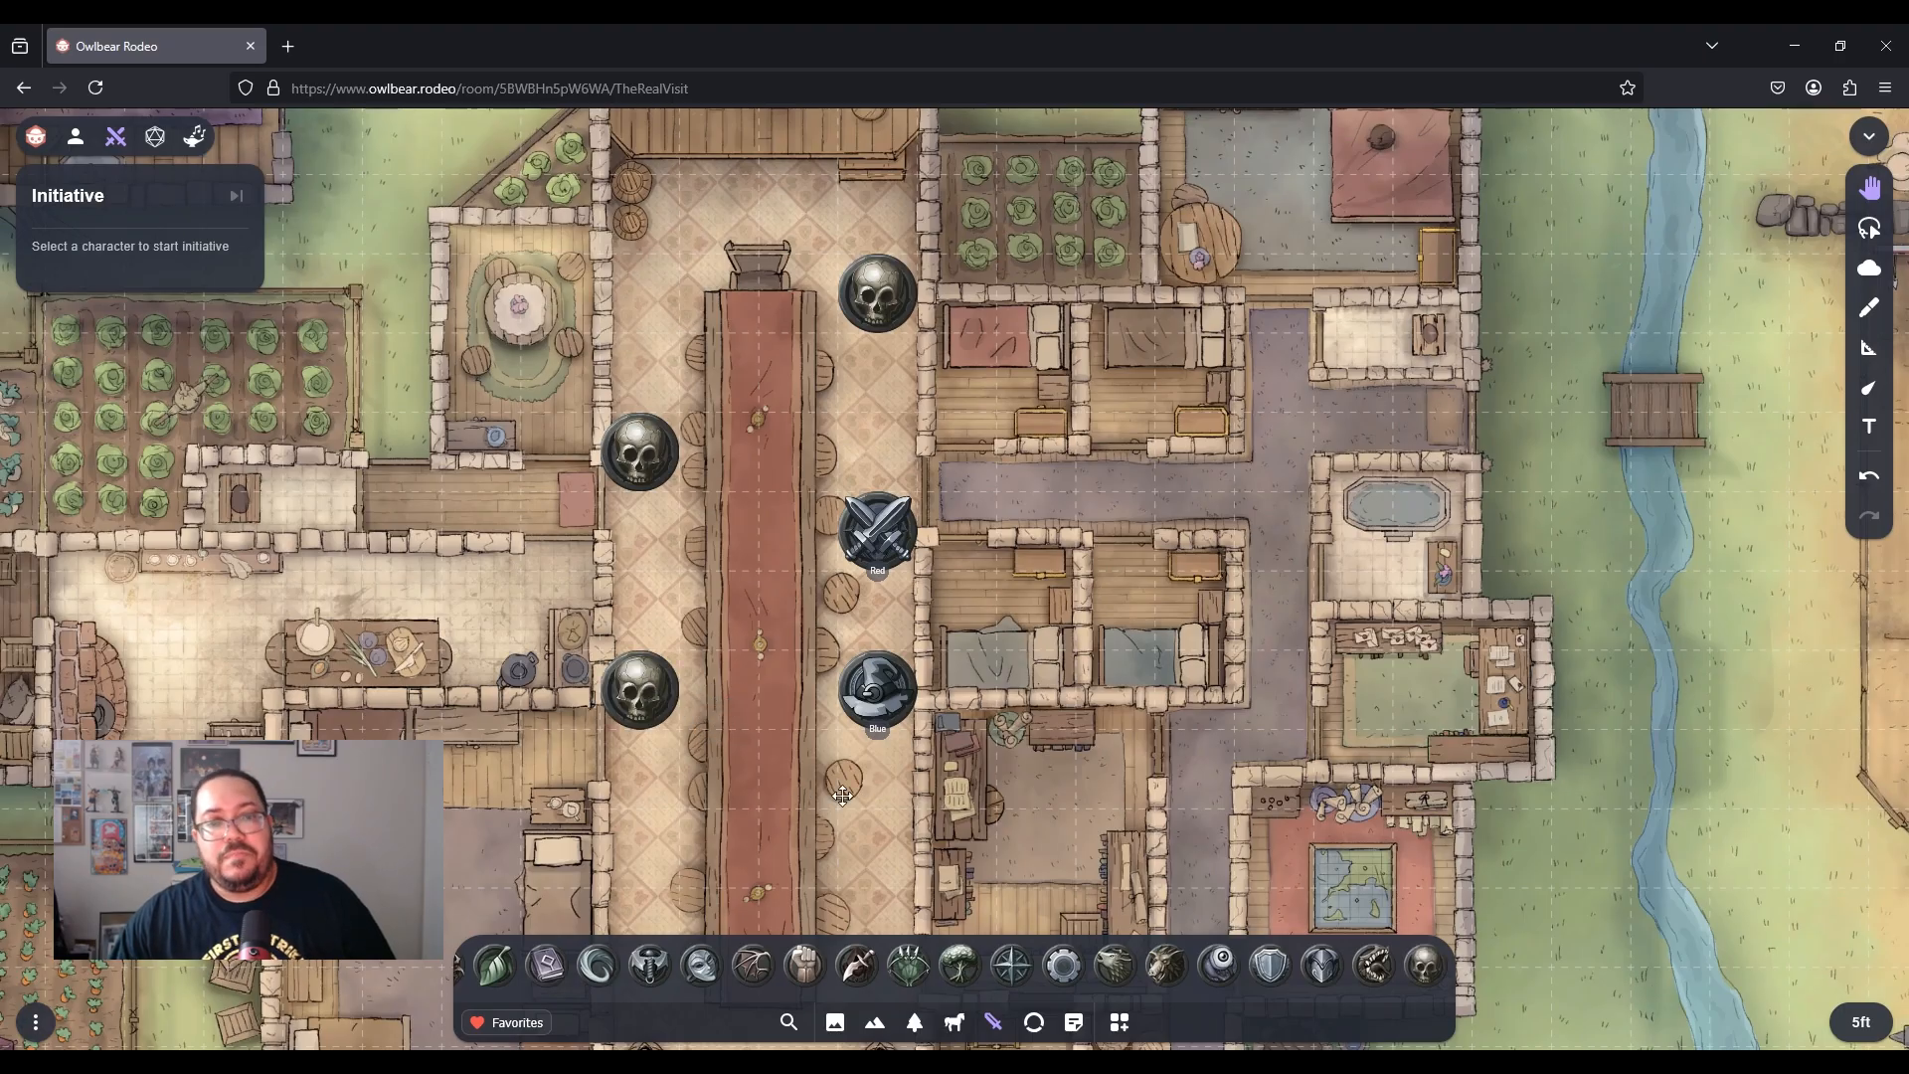
Filter the character tokens by the PCs tag and place the Lylath token below Blue in the great hall
{"action": "scroll", "coordinate": [1253, 960], "scroll_direction": "up", "scroll_amount": 5}
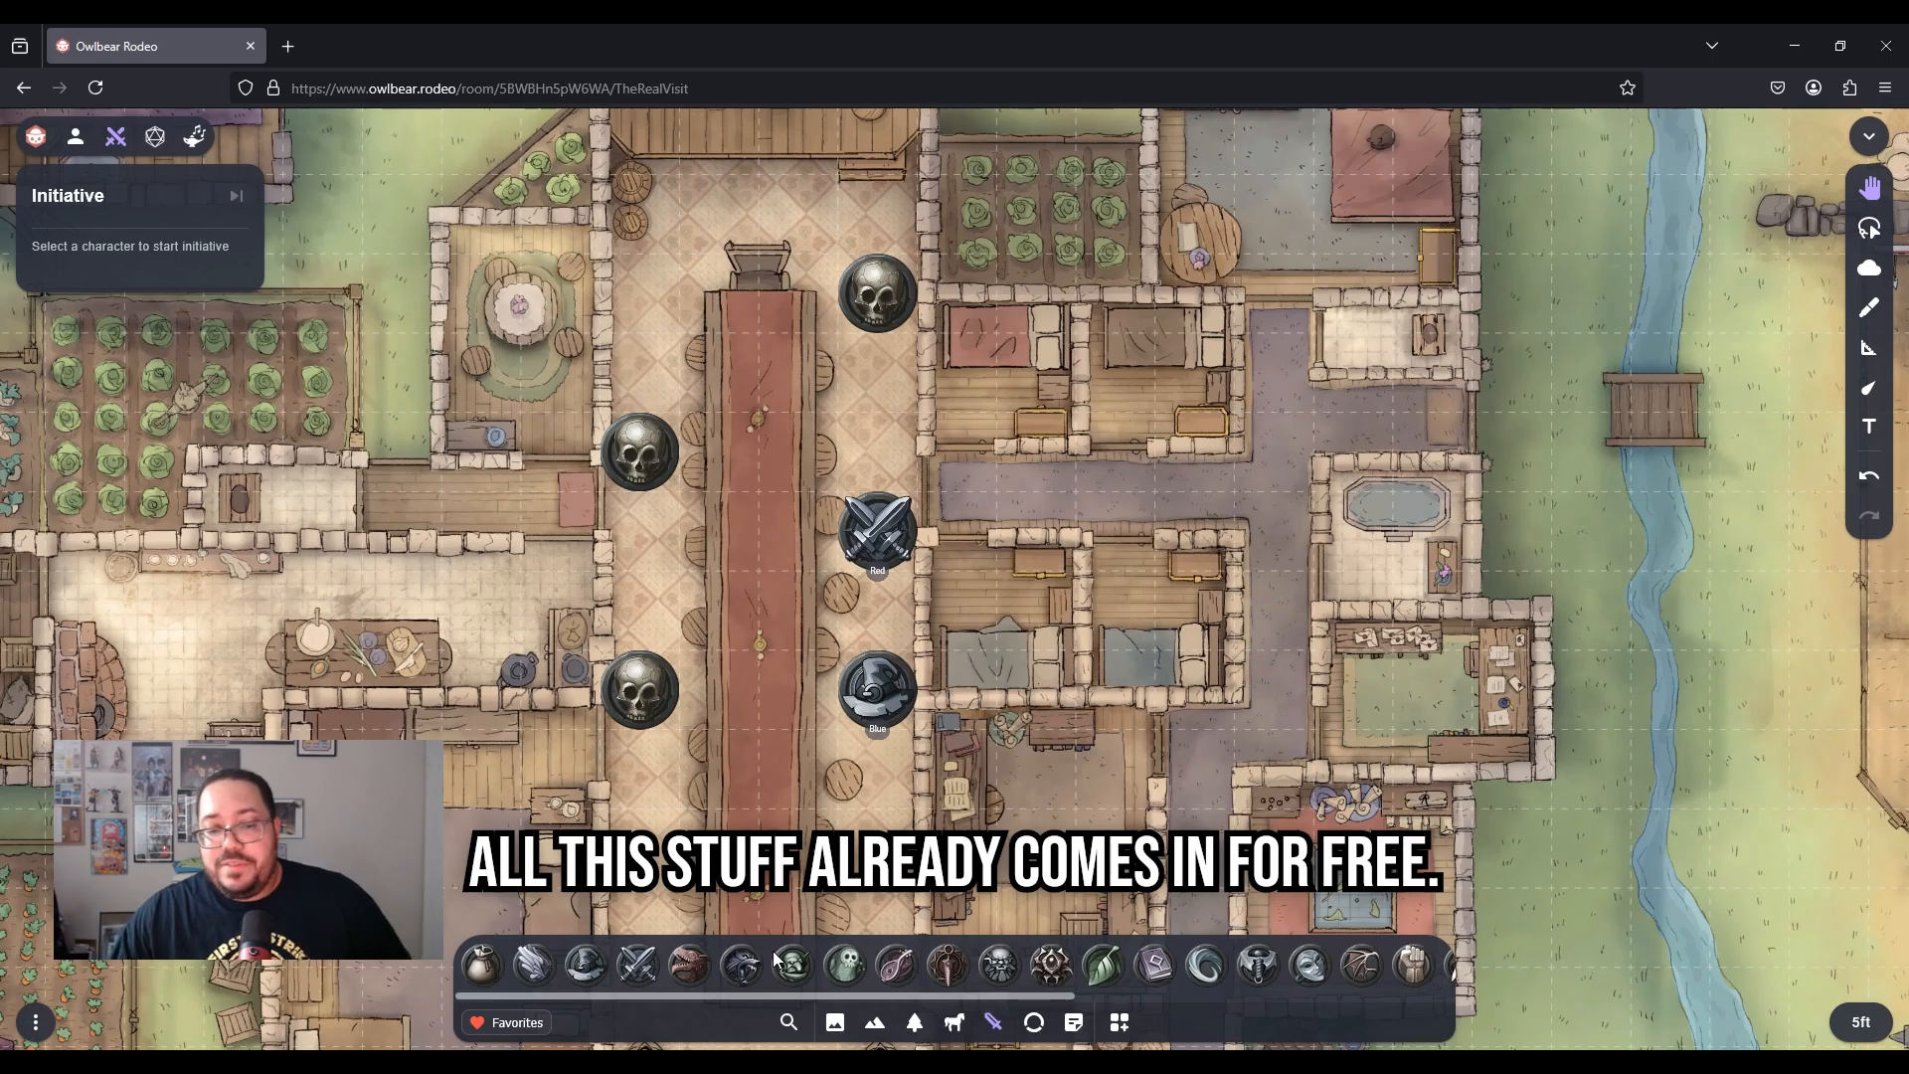
{"action": "left_click", "coordinate": [515, 1023]}
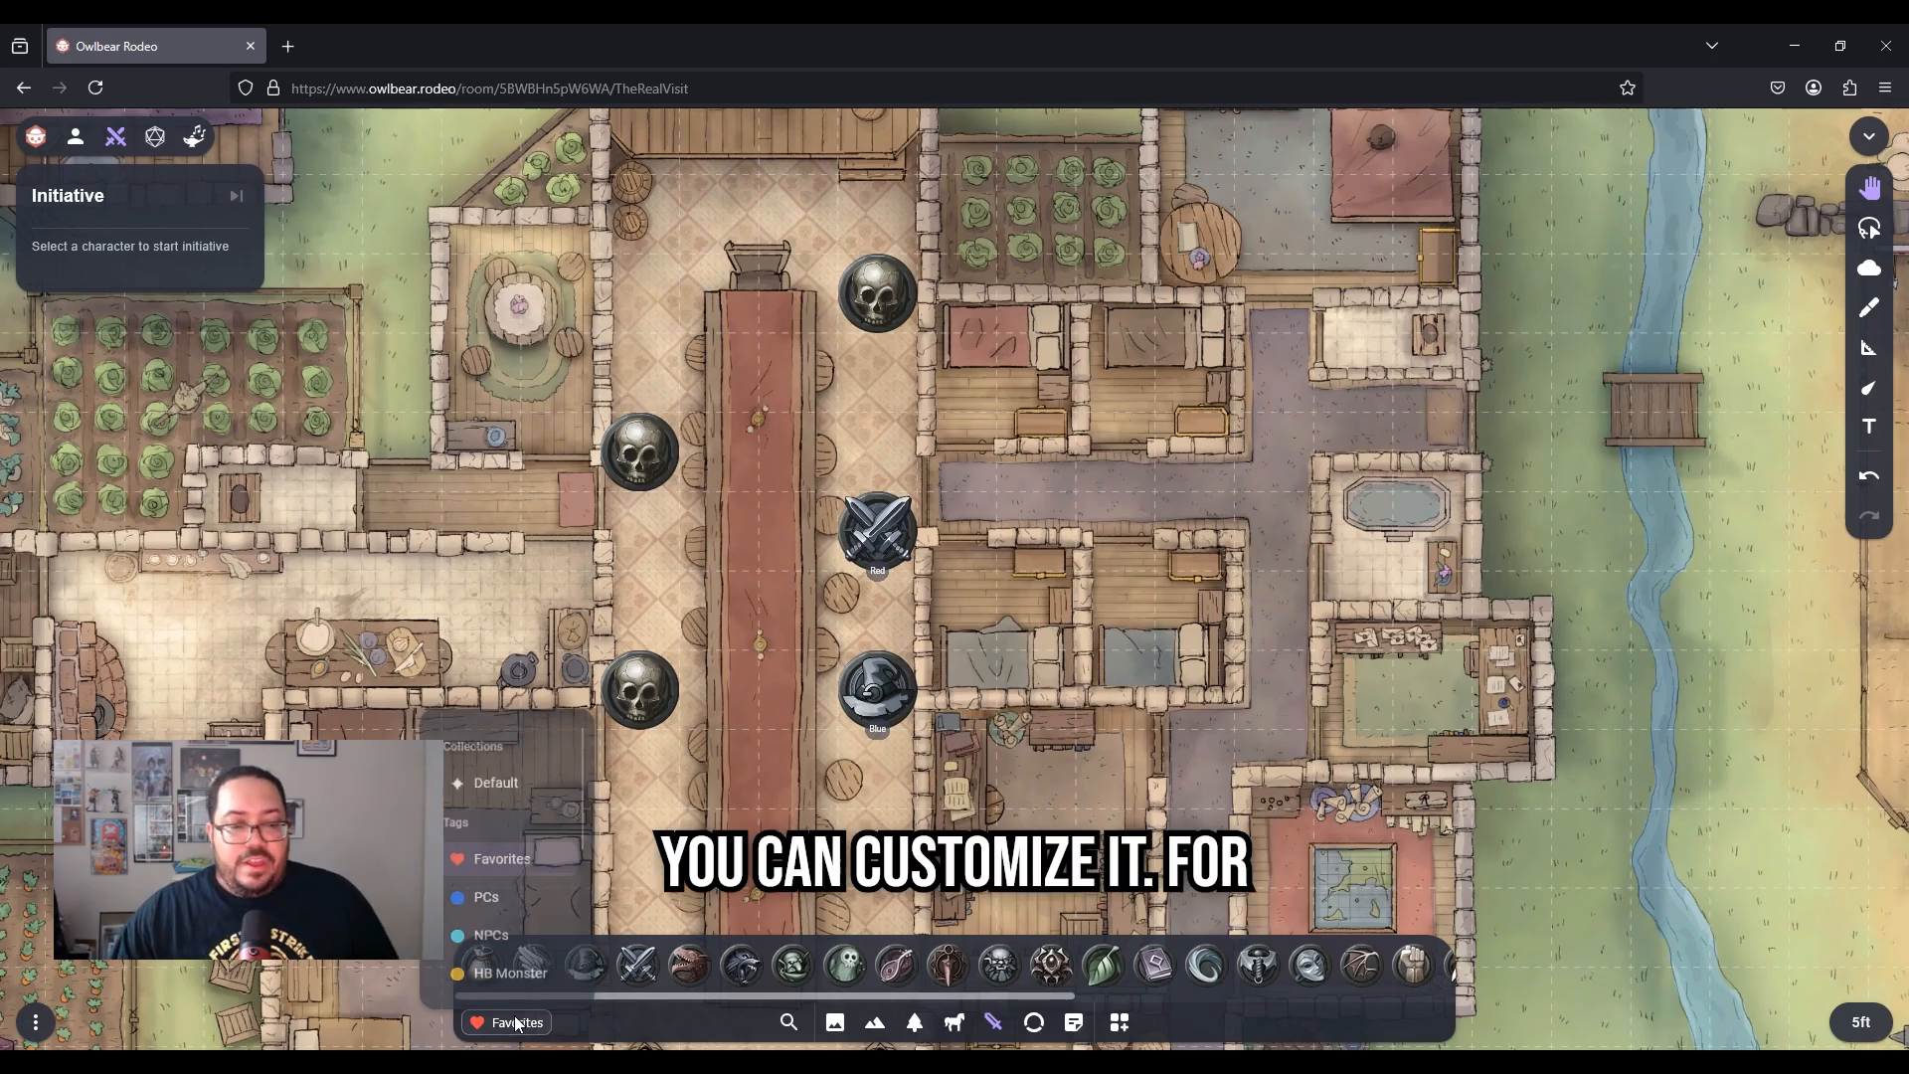
{"action": "left_click", "coordinate": [513, 899]}
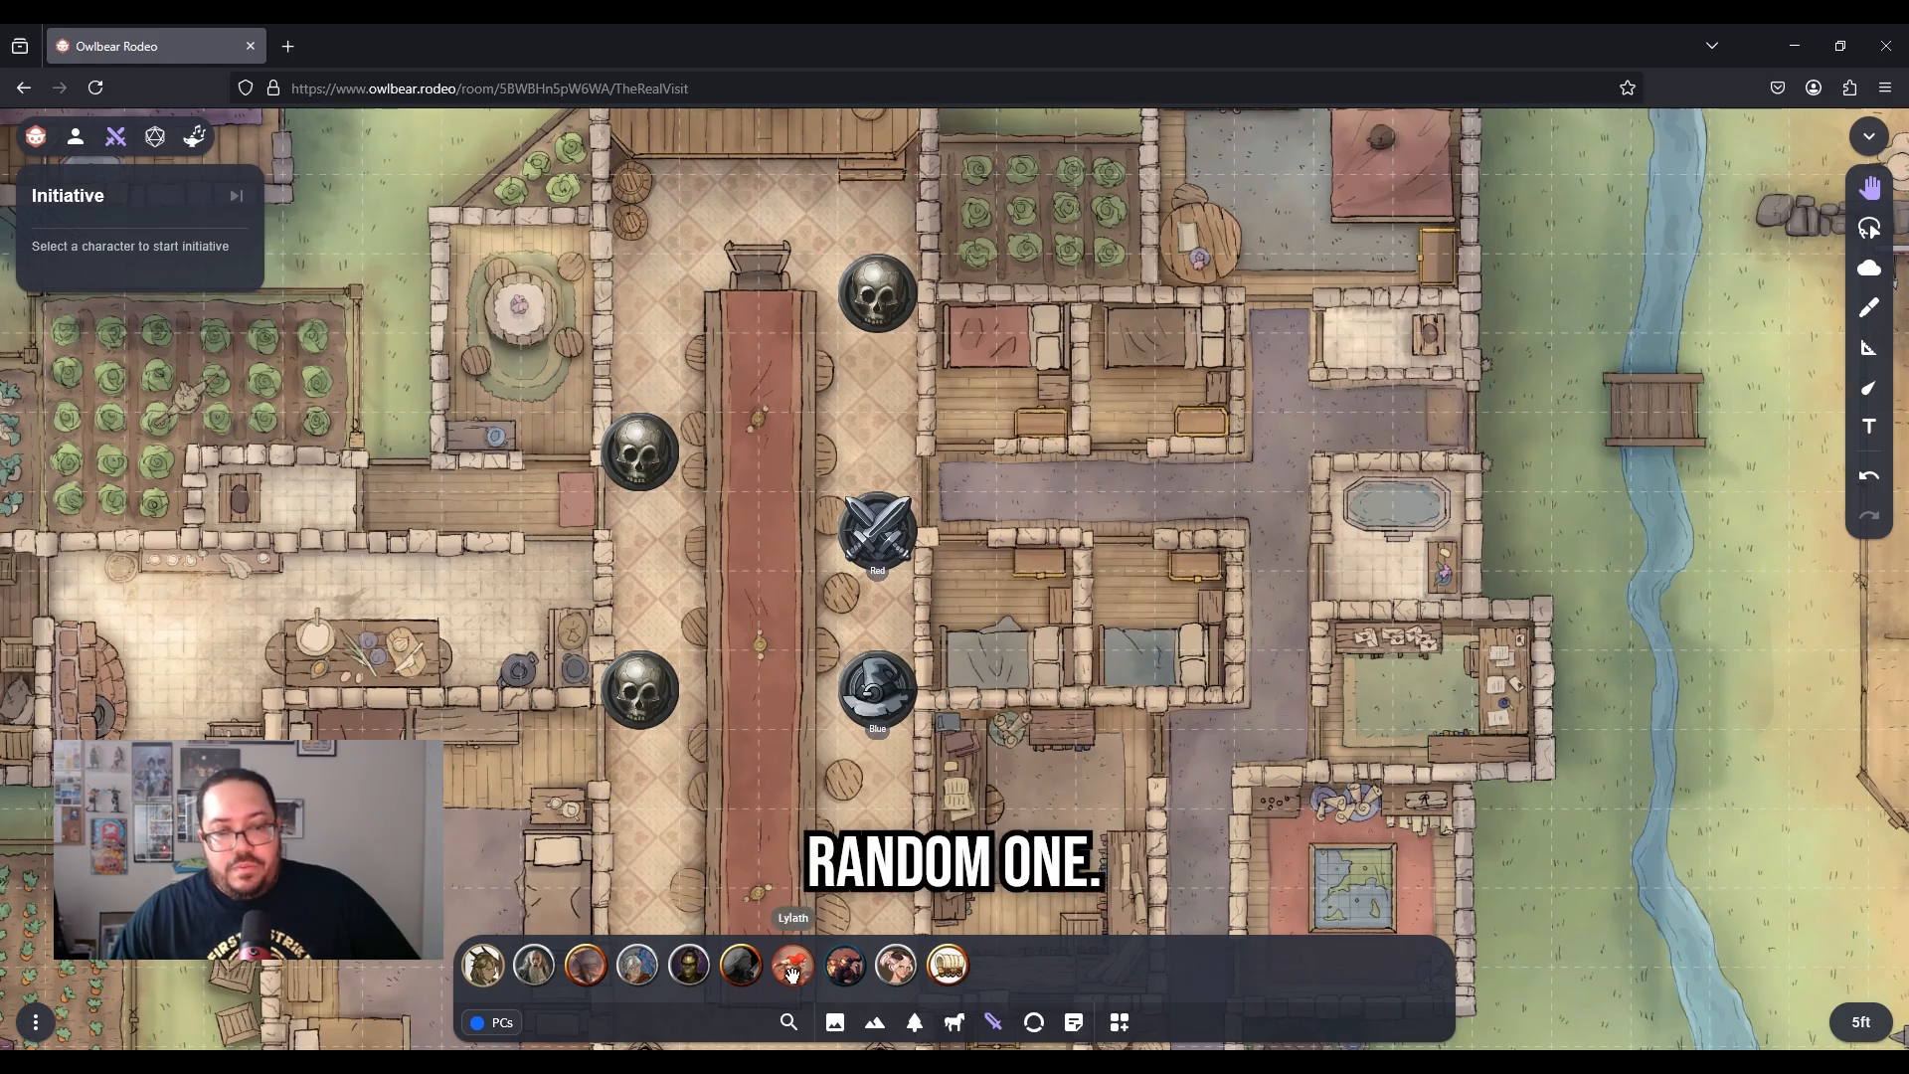
{"action": "left_click_drag", "start_coordinate": [792, 972], "coordinate": [893, 825]}
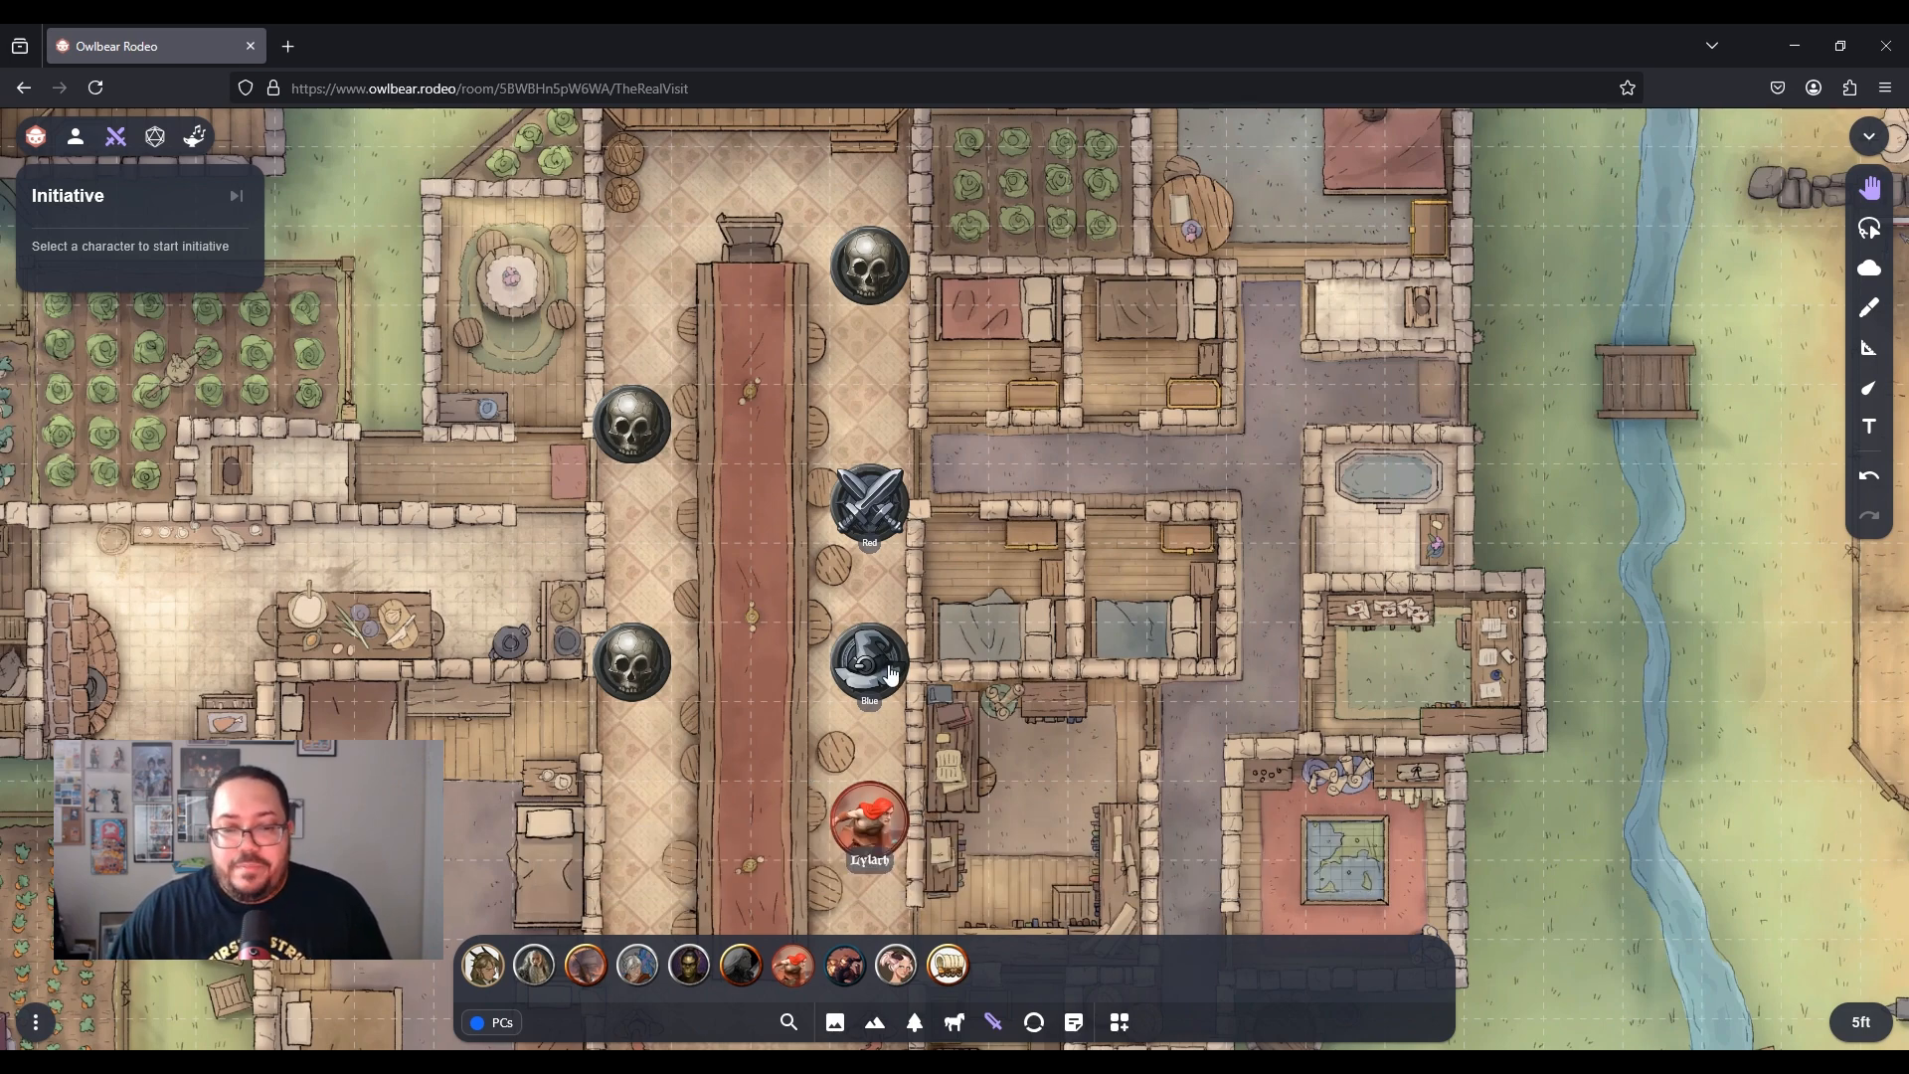
Delete the Lylath token from the manor map
{"action": "left_click", "coordinate": [870, 813]}
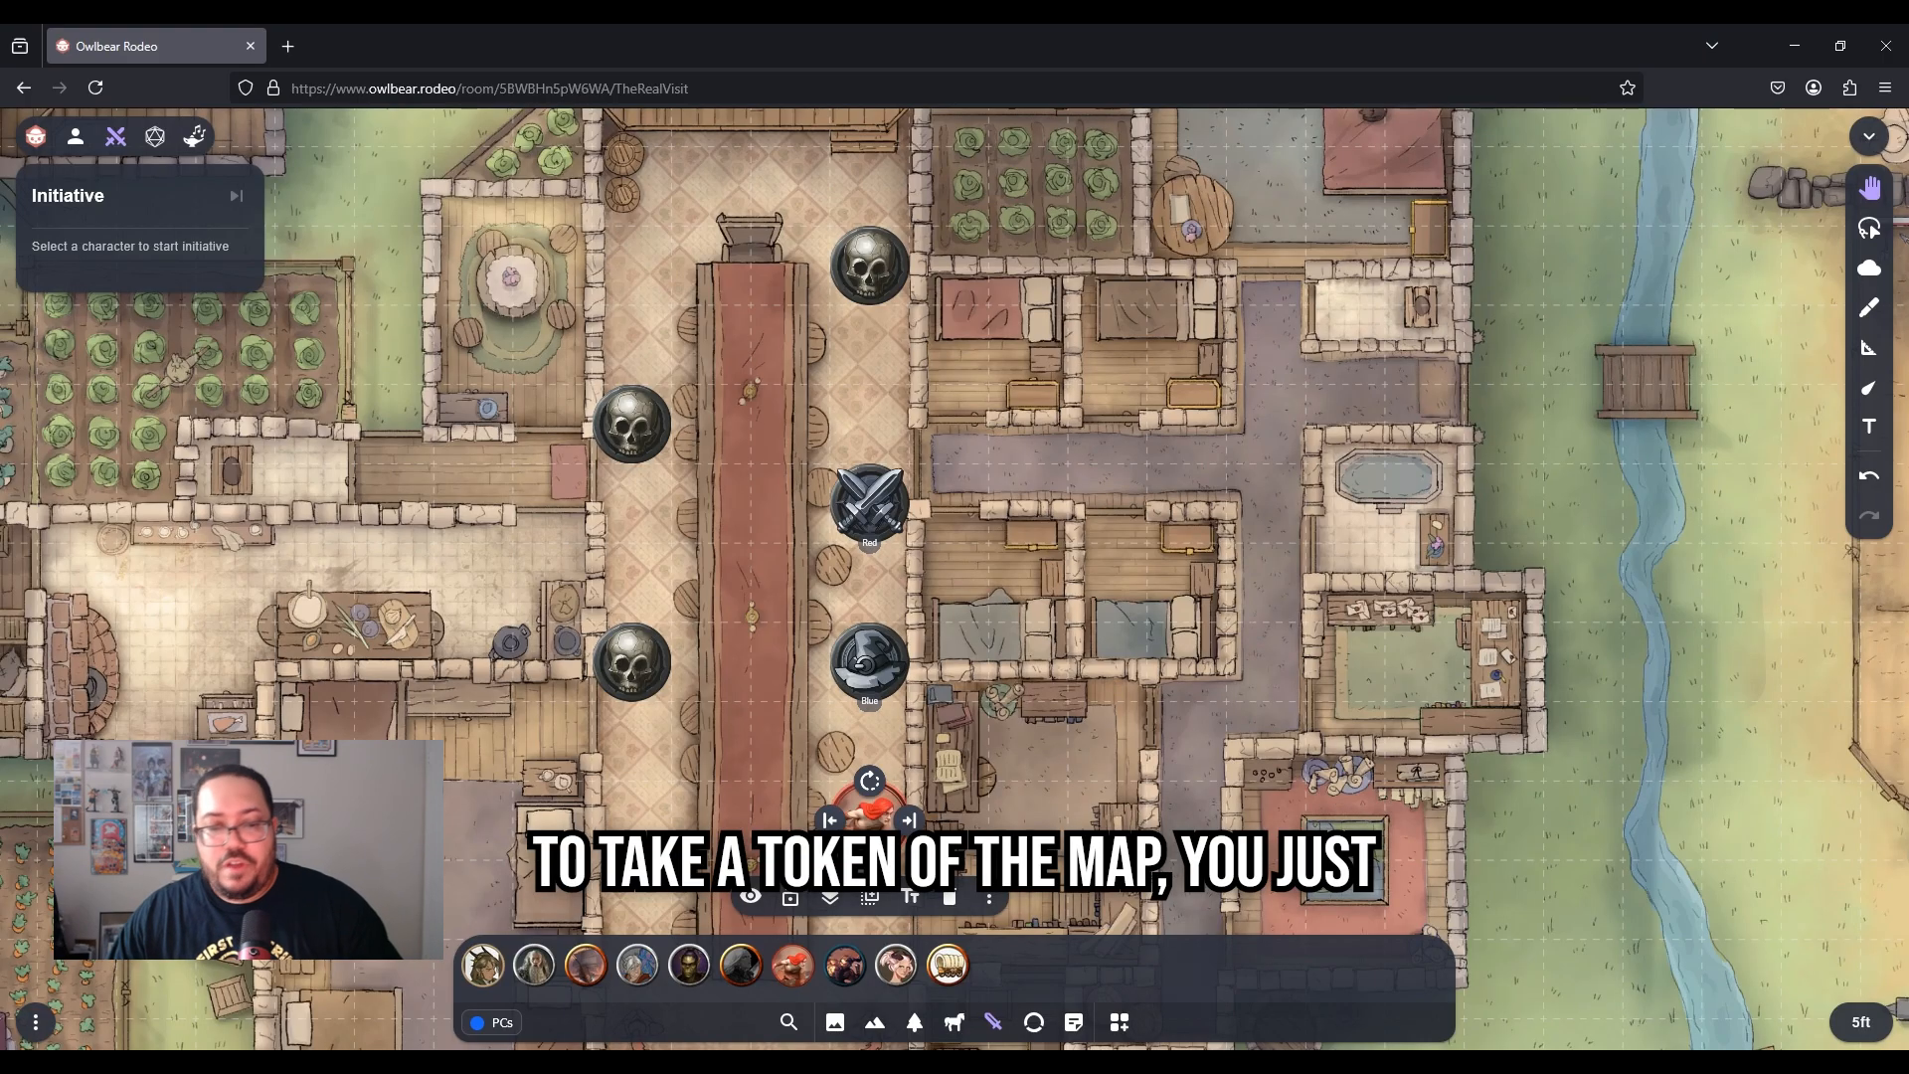
{"action": "key", "text": "Delete"}
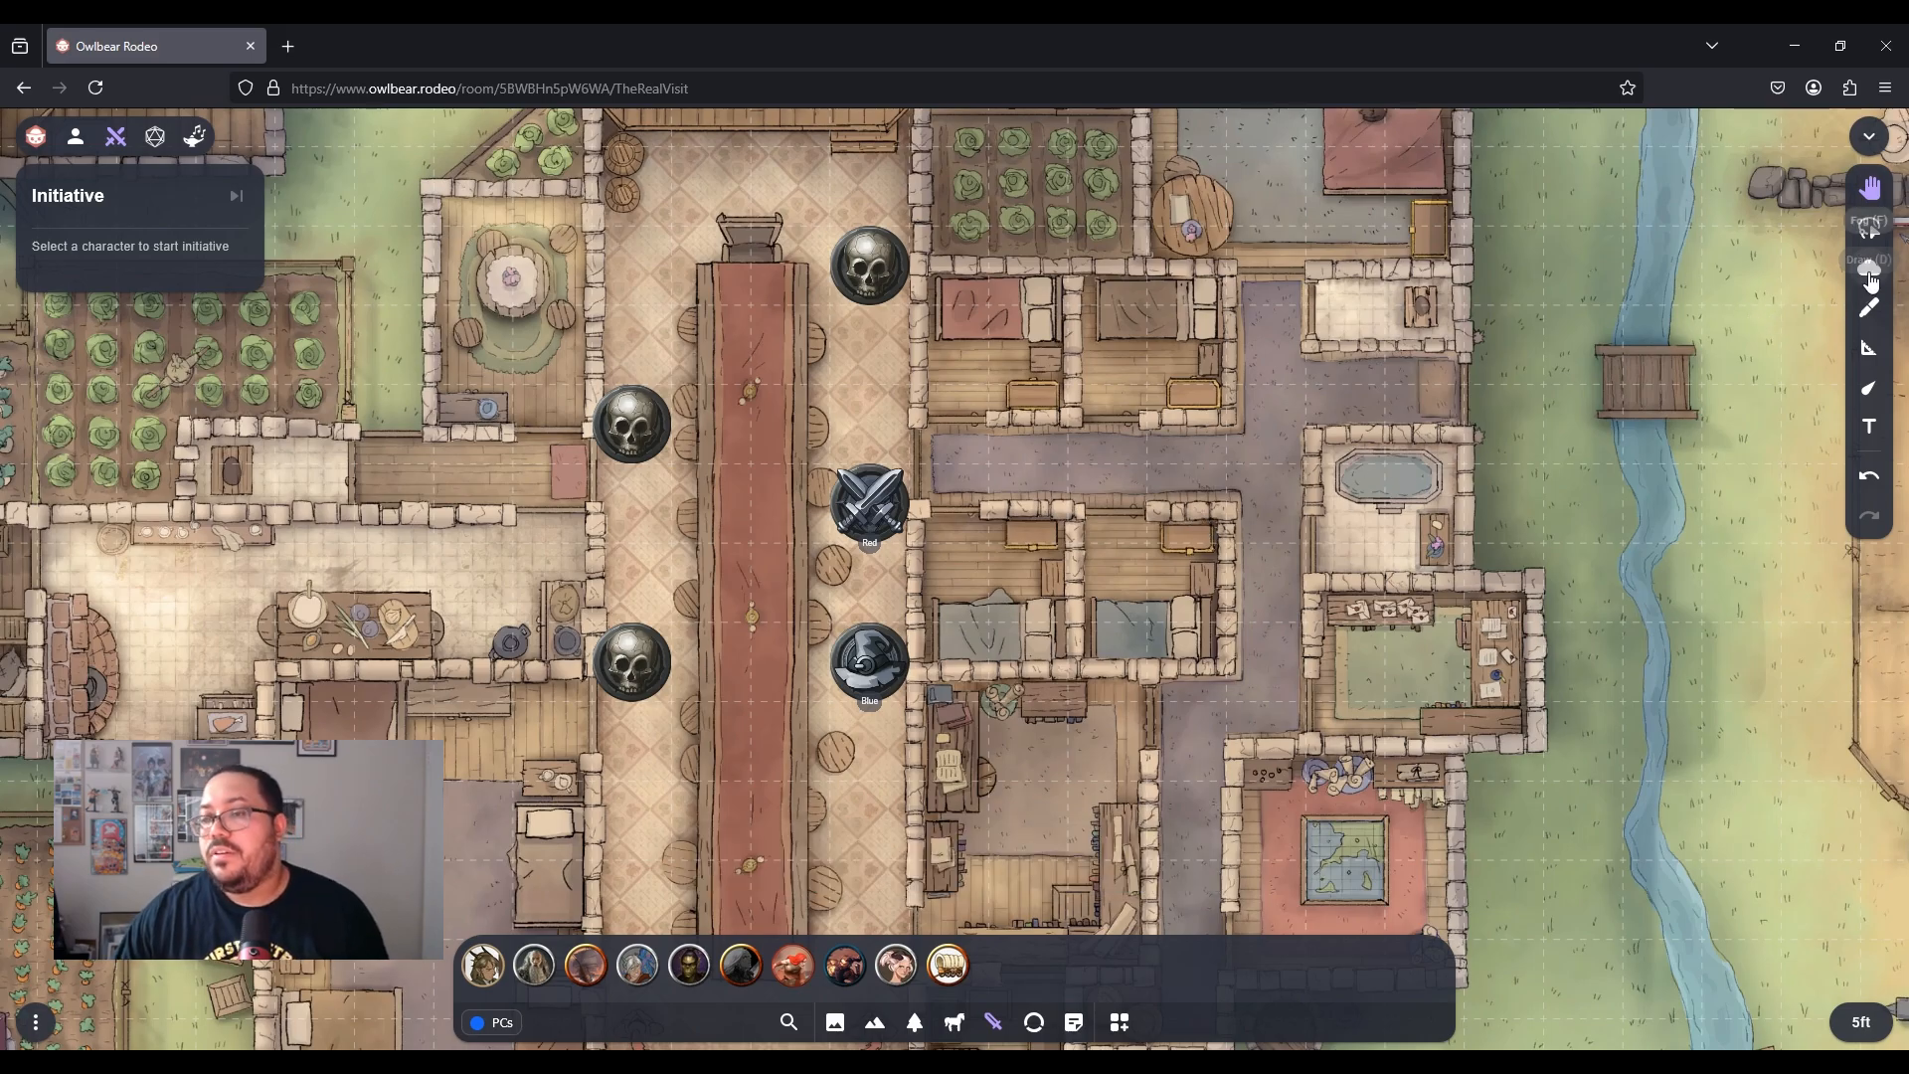
Measure the distances from the Red token to the skull above it and to the upper skull across the table
{"action": "left_click", "coordinate": [1867, 353]}
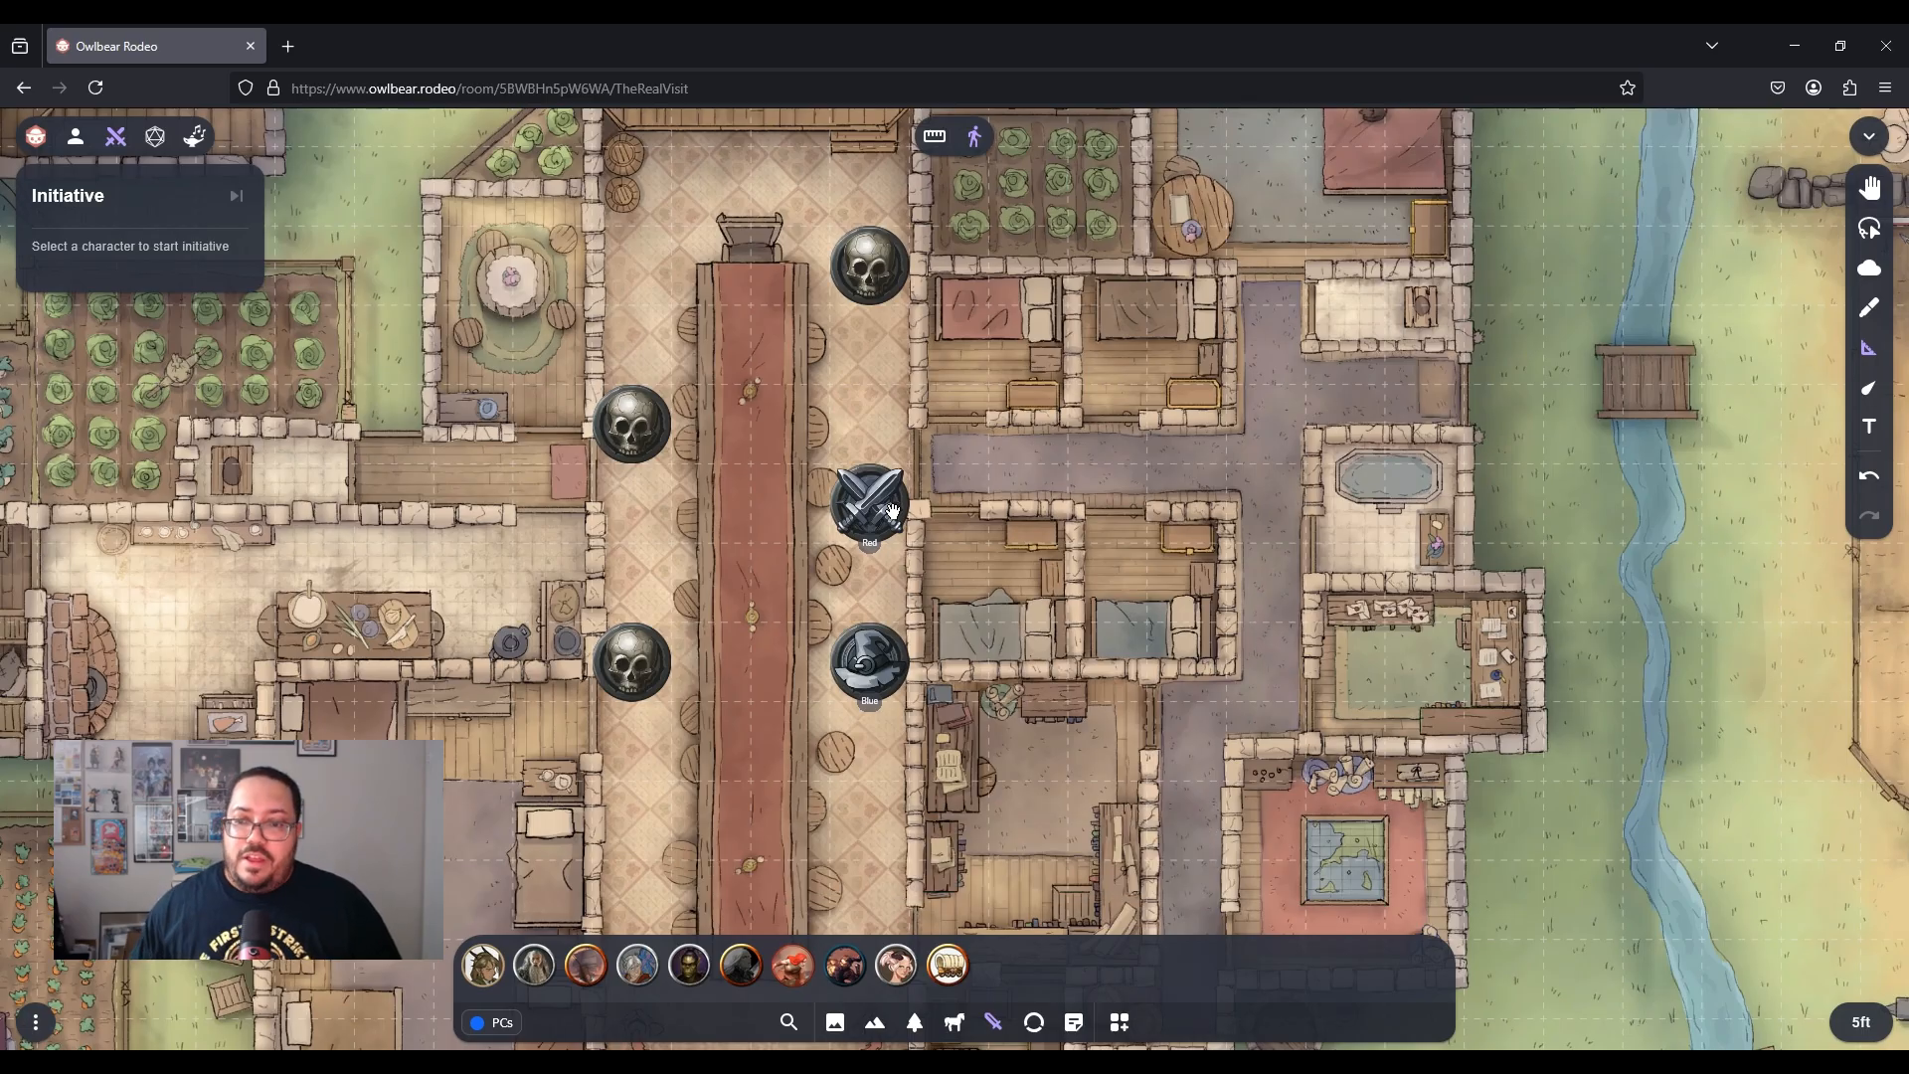
{"action": "scroll", "coordinate": [898, 497], "scroll_direction": "up", "scroll_amount": 1}
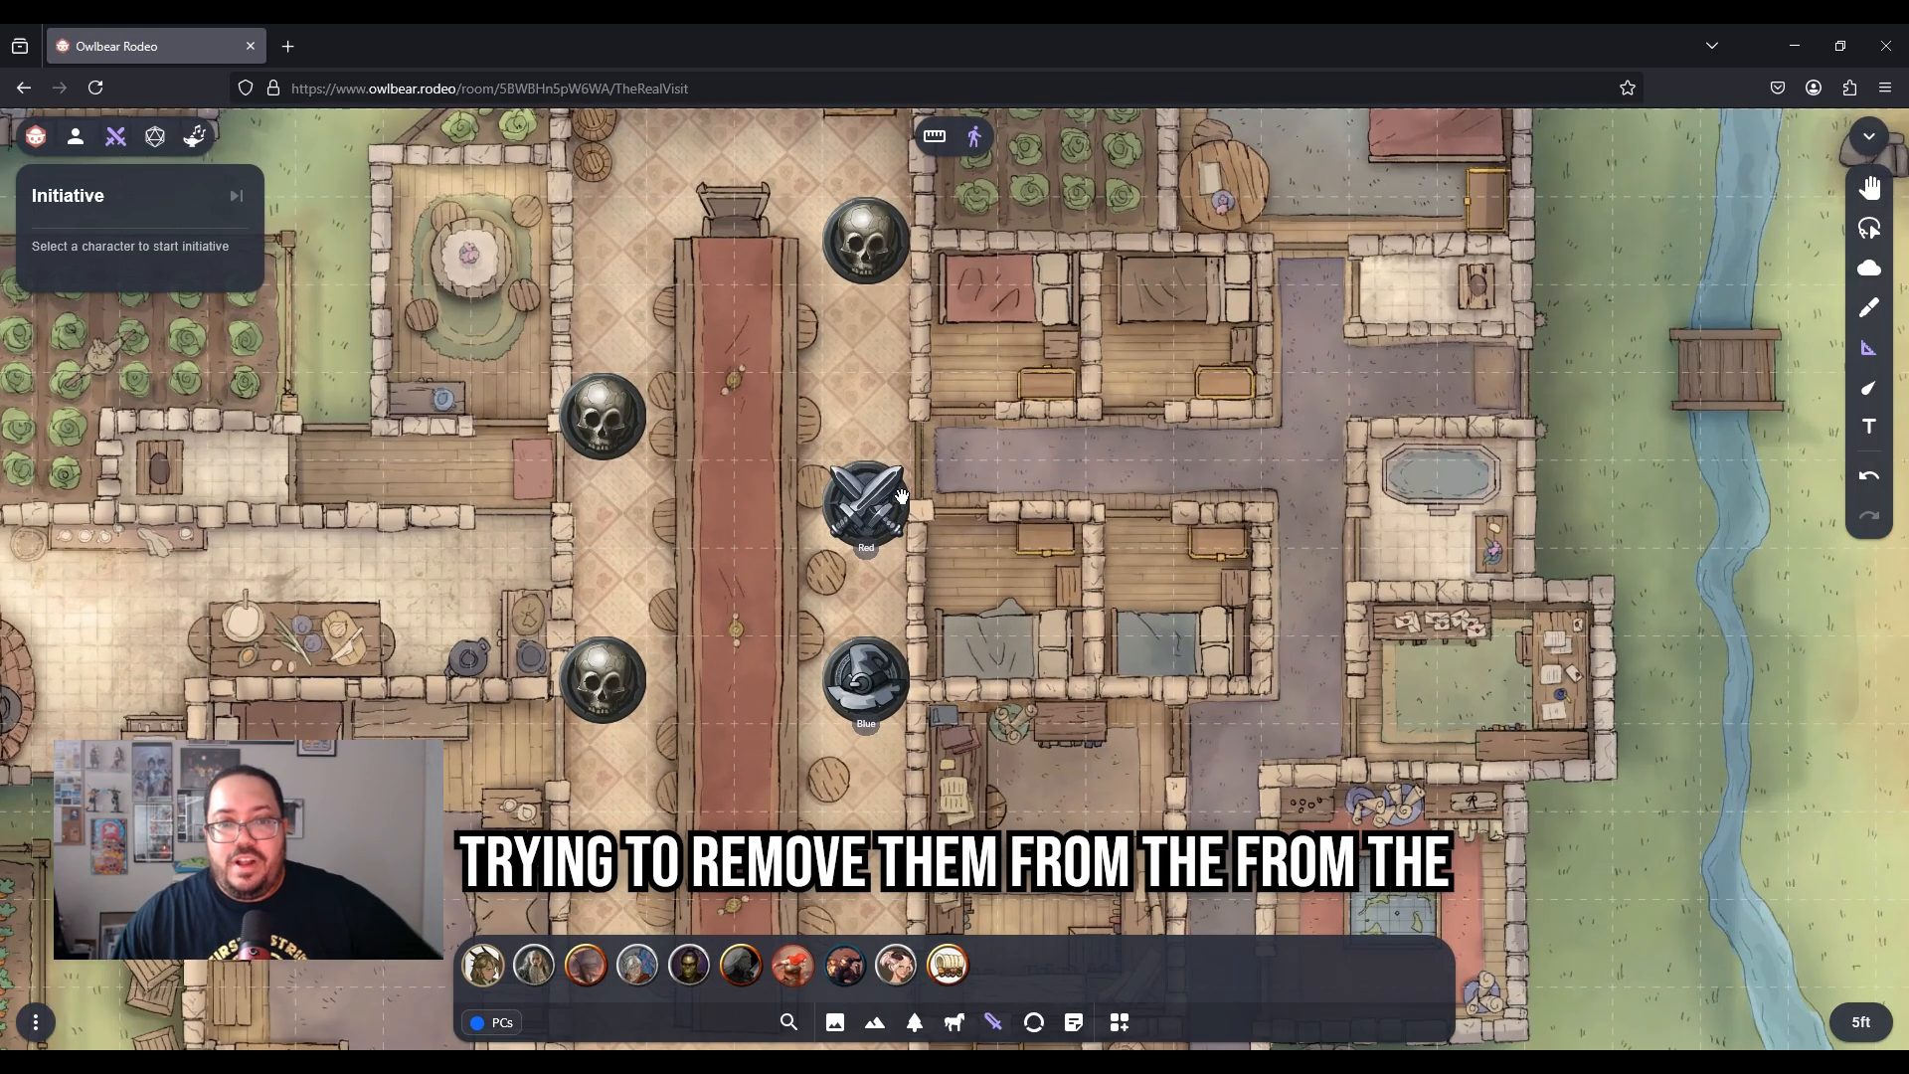
{"action": "scroll", "coordinate": [900, 496], "scroll_direction": "down", "scroll_amount": 1}
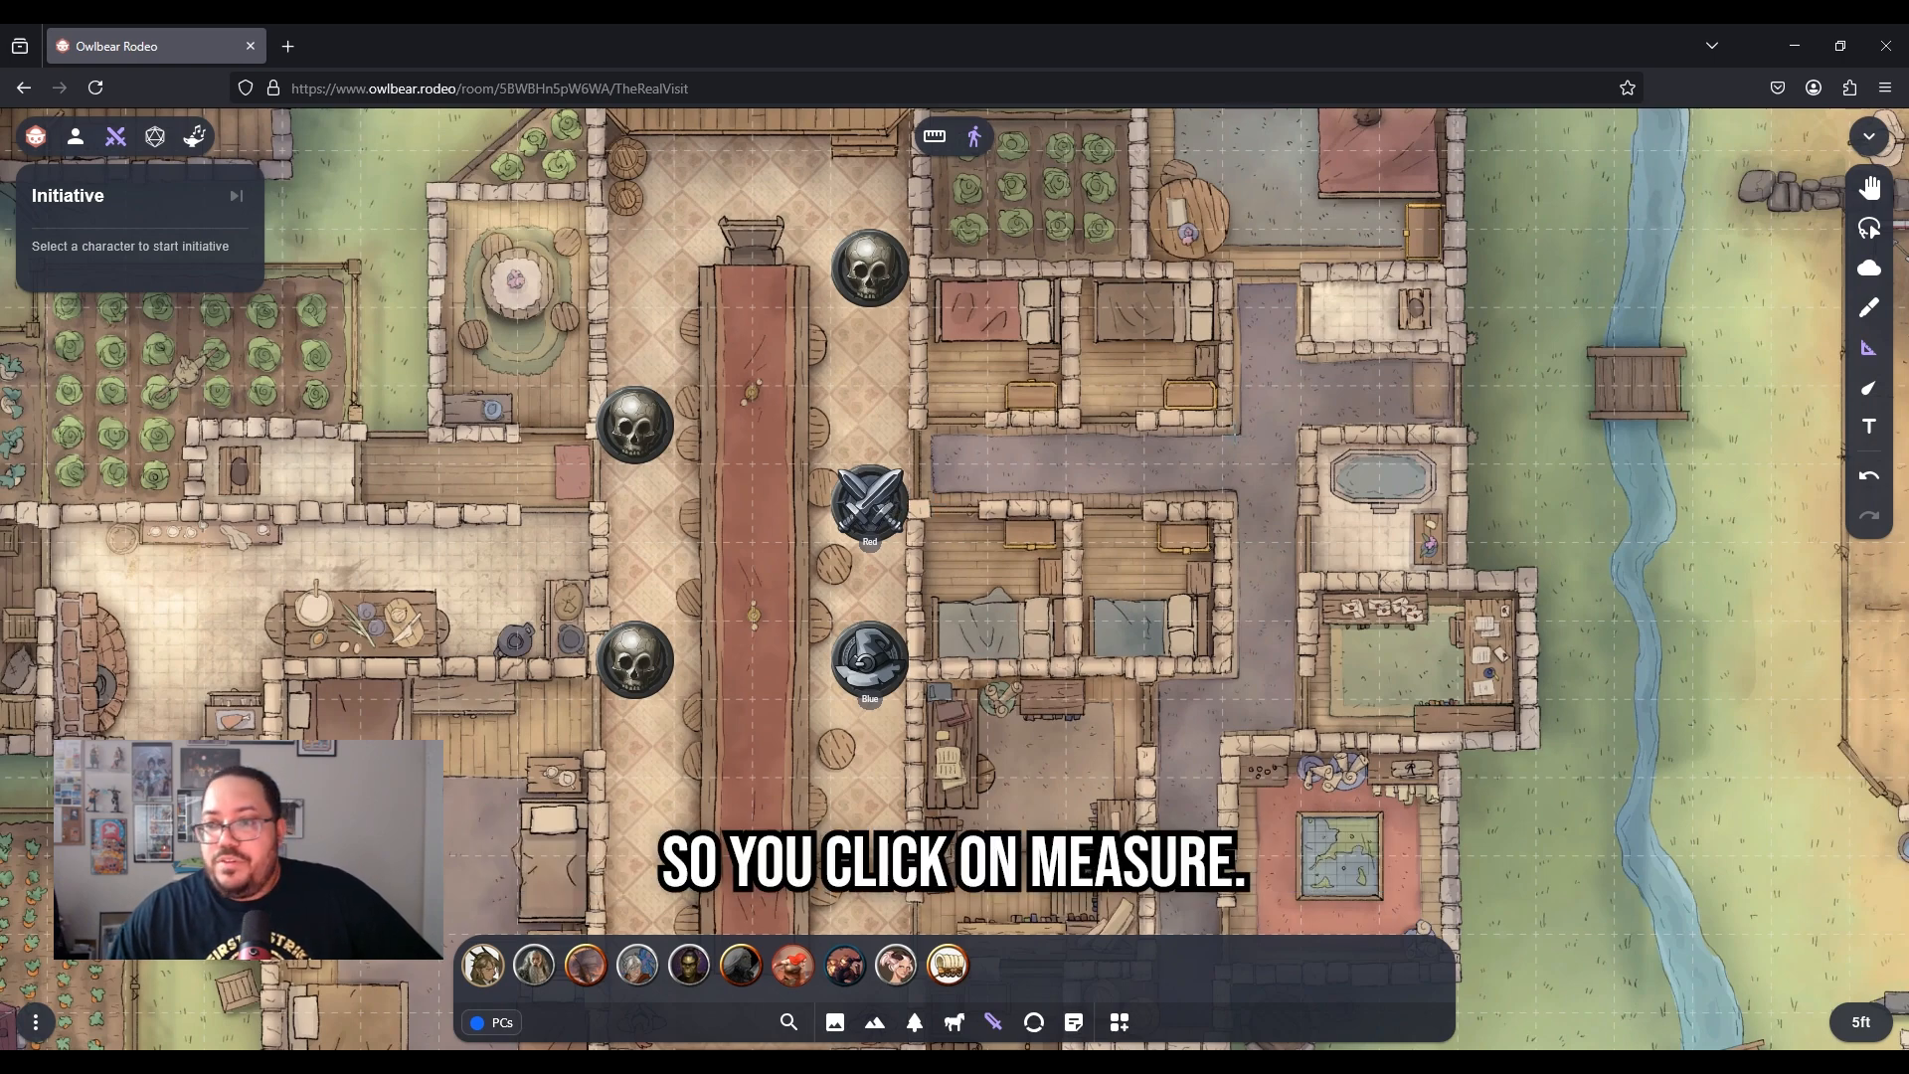
{"action": "left_click", "coordinate": [1869, 348]}
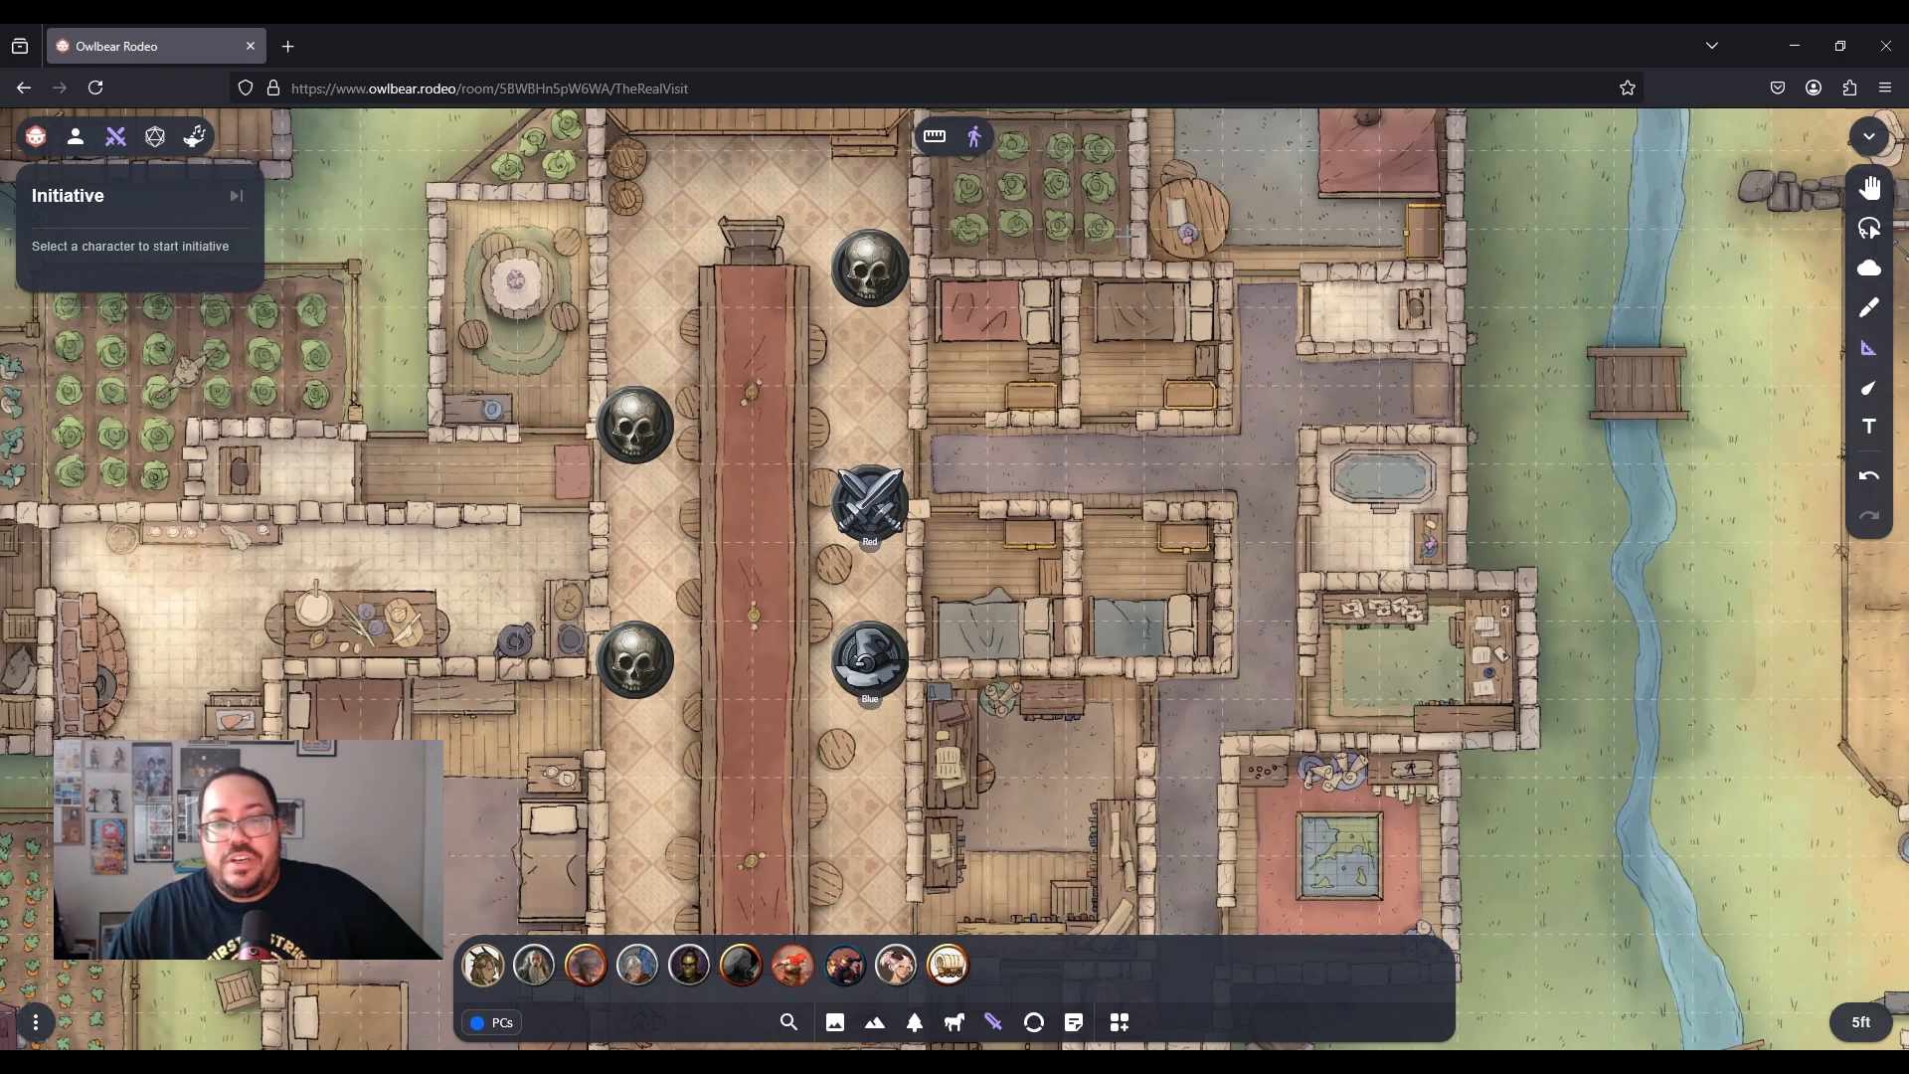
{"action": "left_click", "coordinate": [935, 139]}
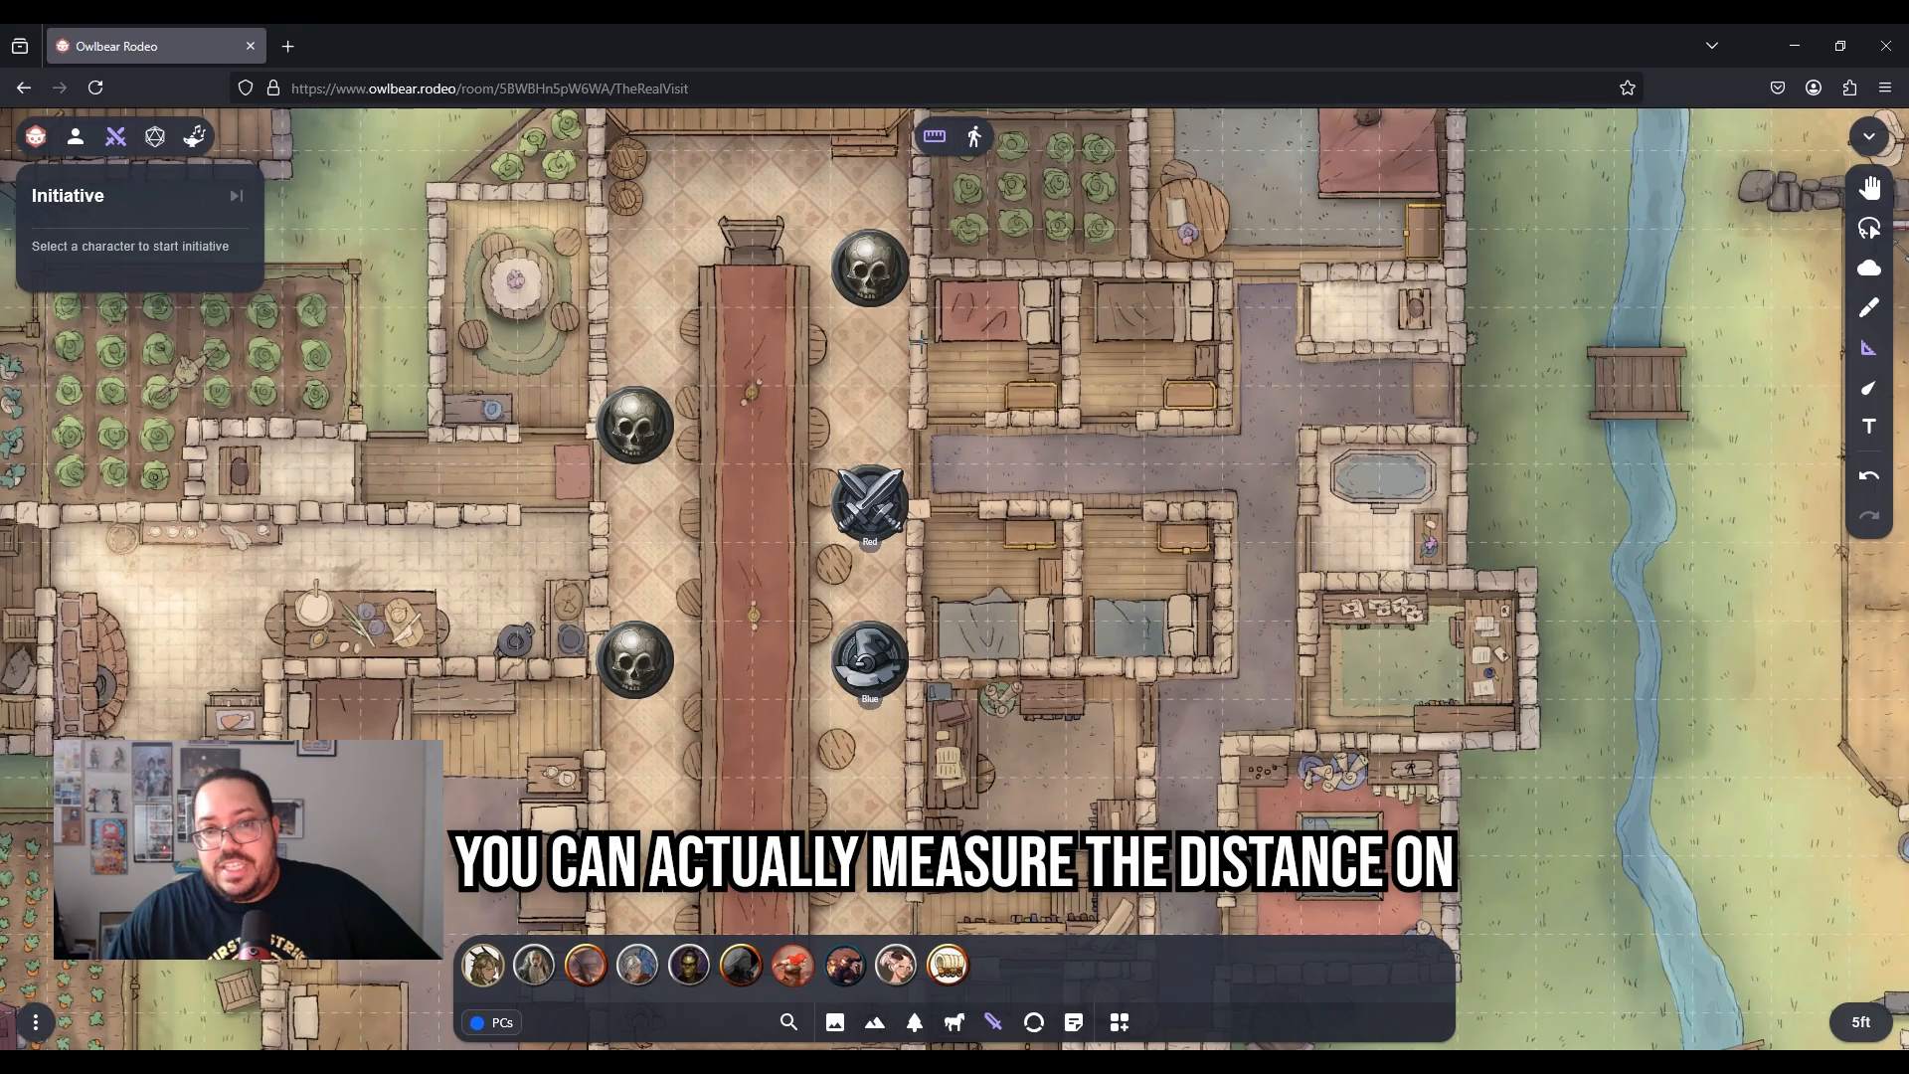
{"action": "left_click_drag", "start_coordinate": [873, 524], "coordinate": [847, 273]}
{"action": "left_click_drag", "start_coordinate": [867, 503], "coordinate": [635, 426]}
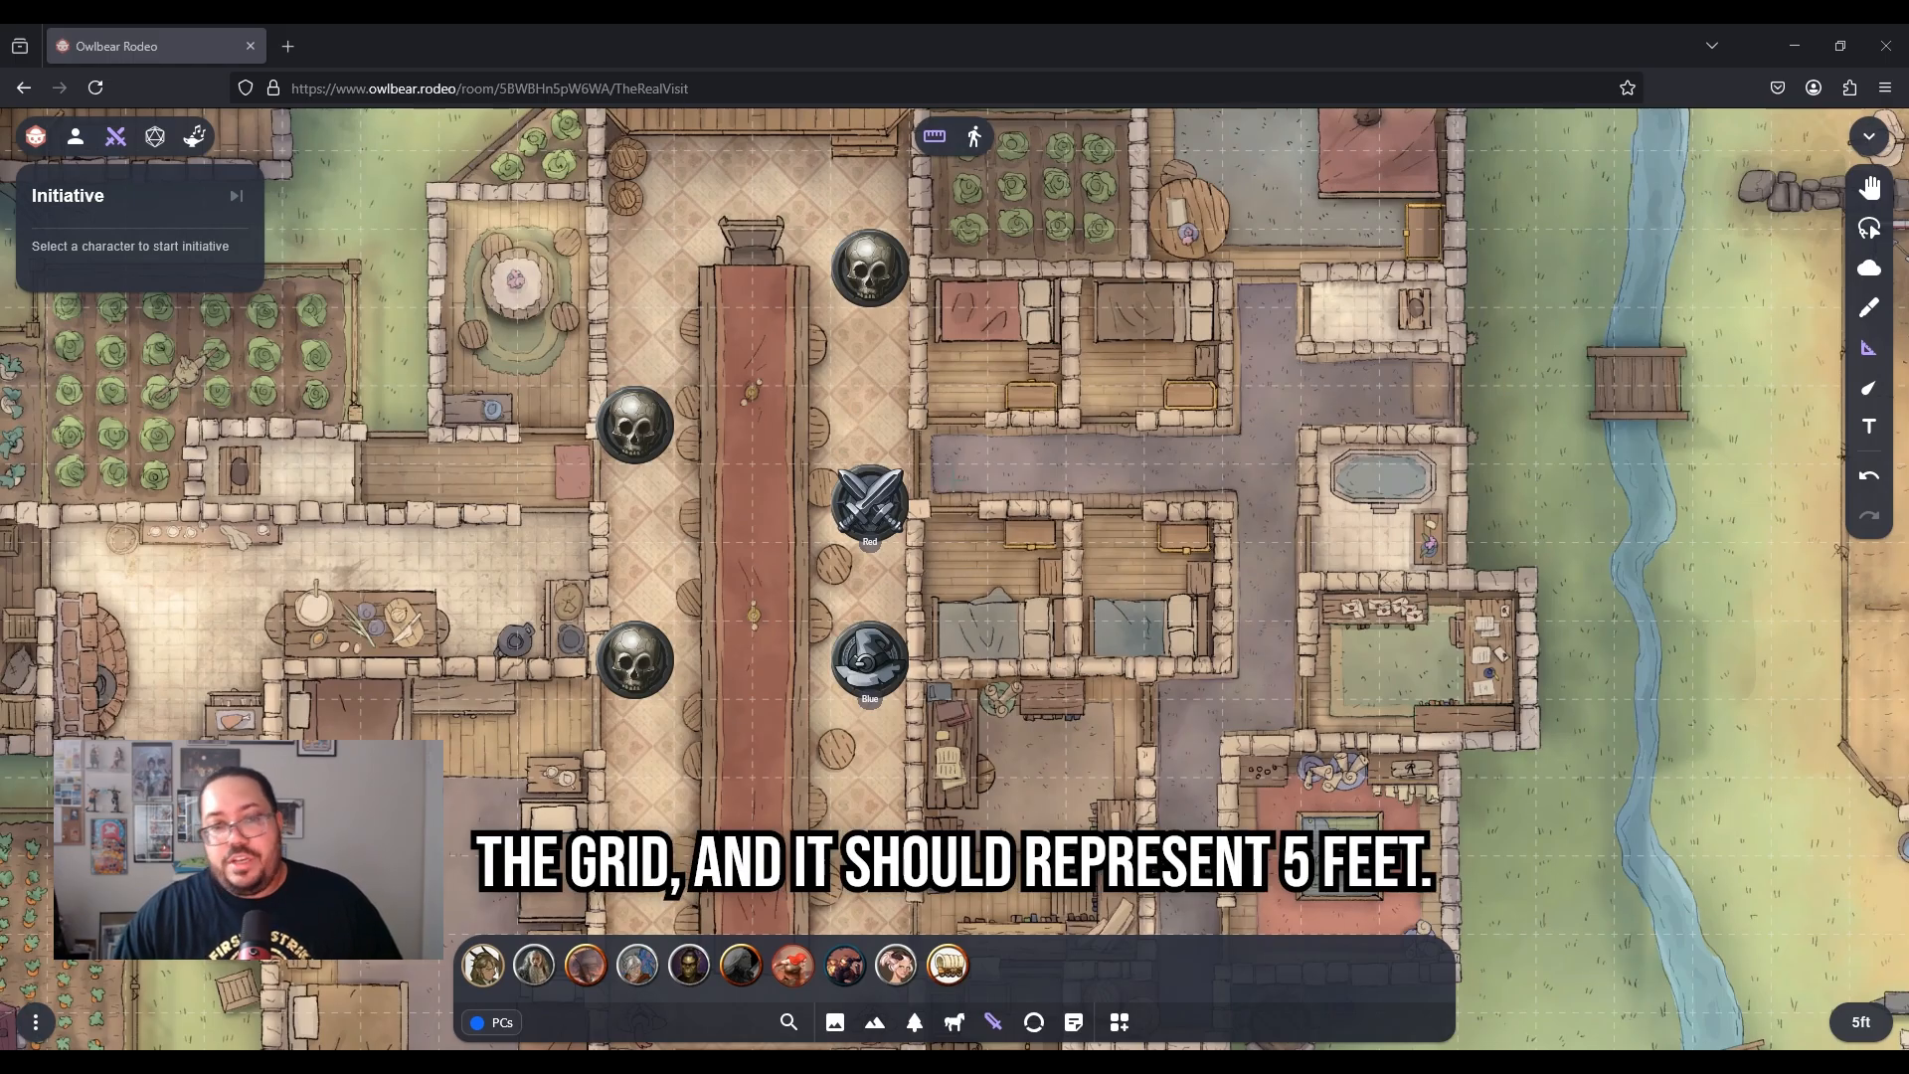
{"action": "left_click_drag", "start_coordinate": [875, 504], "coordinate": [872, 274]}
Move the Red token with movement measuring to the square directly below the skull on its side of the table
{"action": "left_click", "coordinate": [974, 136]}
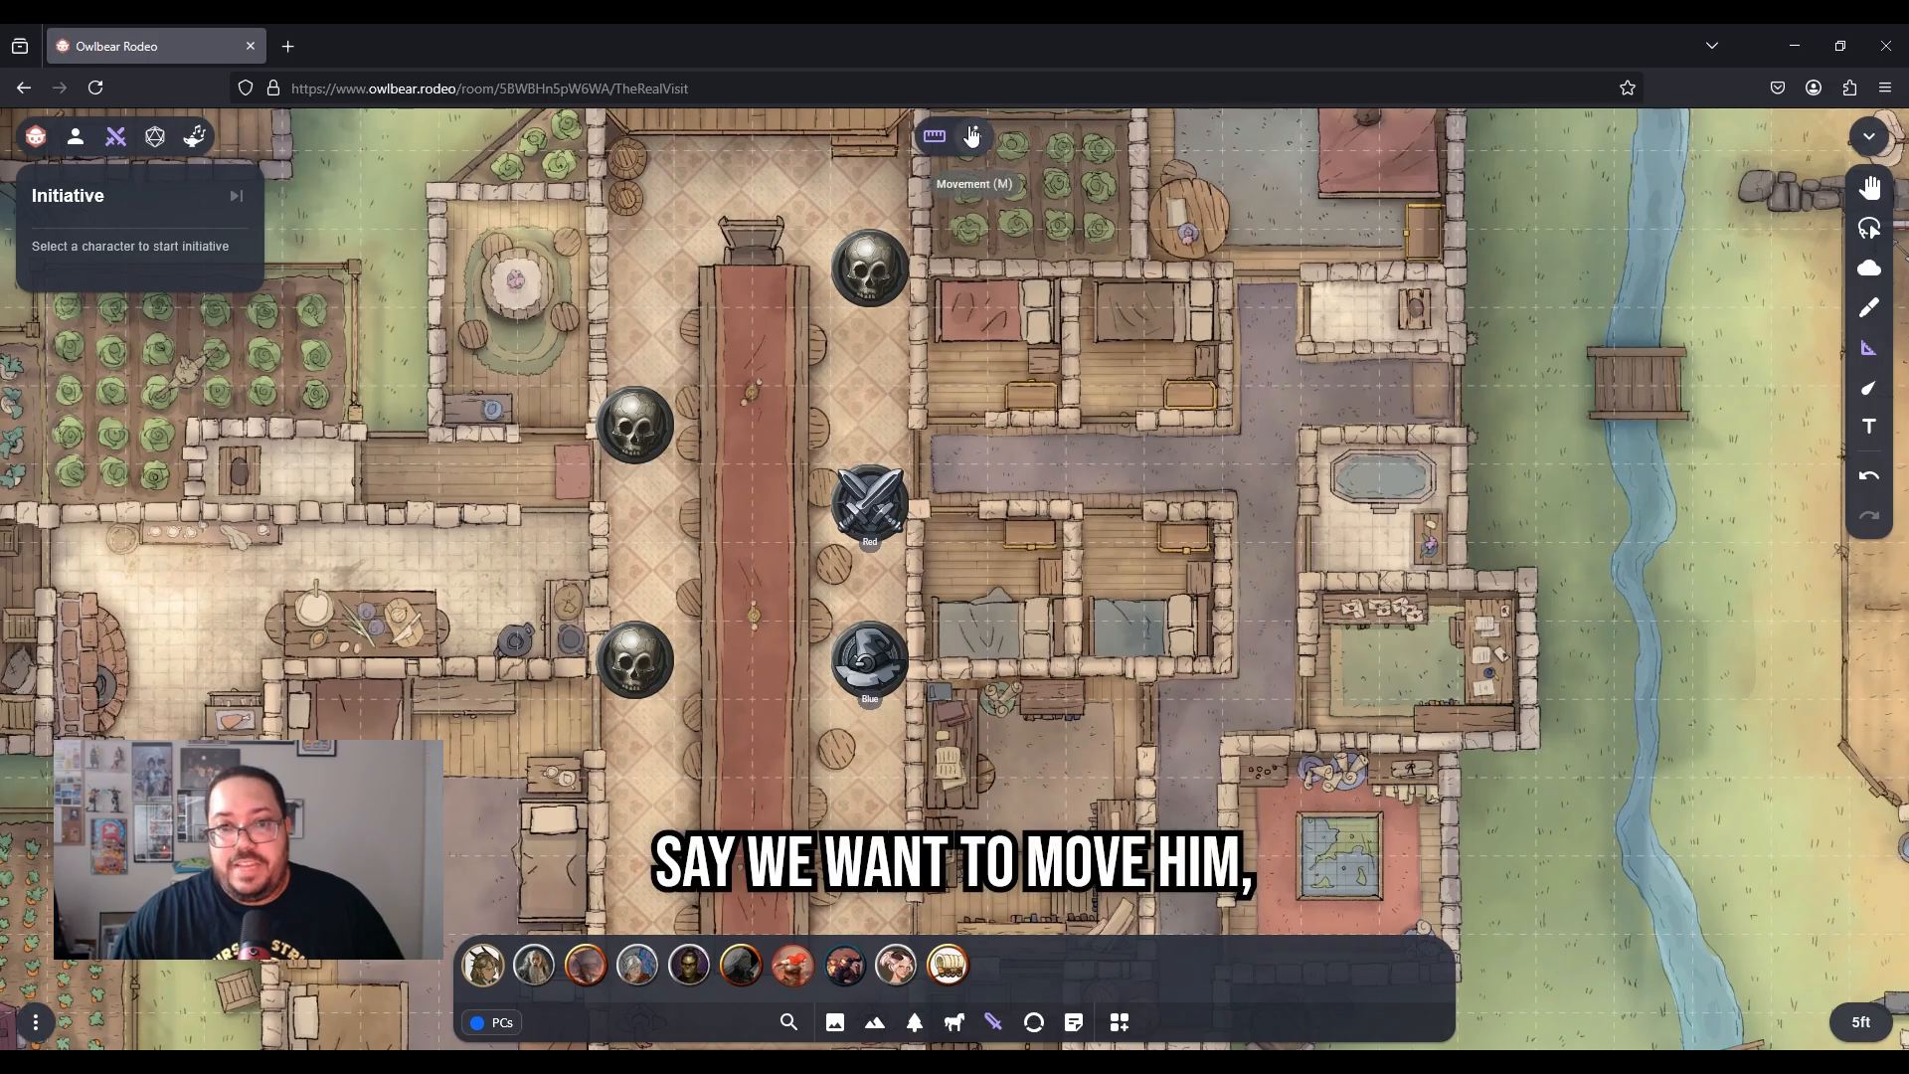
{"action": "left_click_drag", "start_coordinate": [863, 527], "coordinate": [873, 348]}
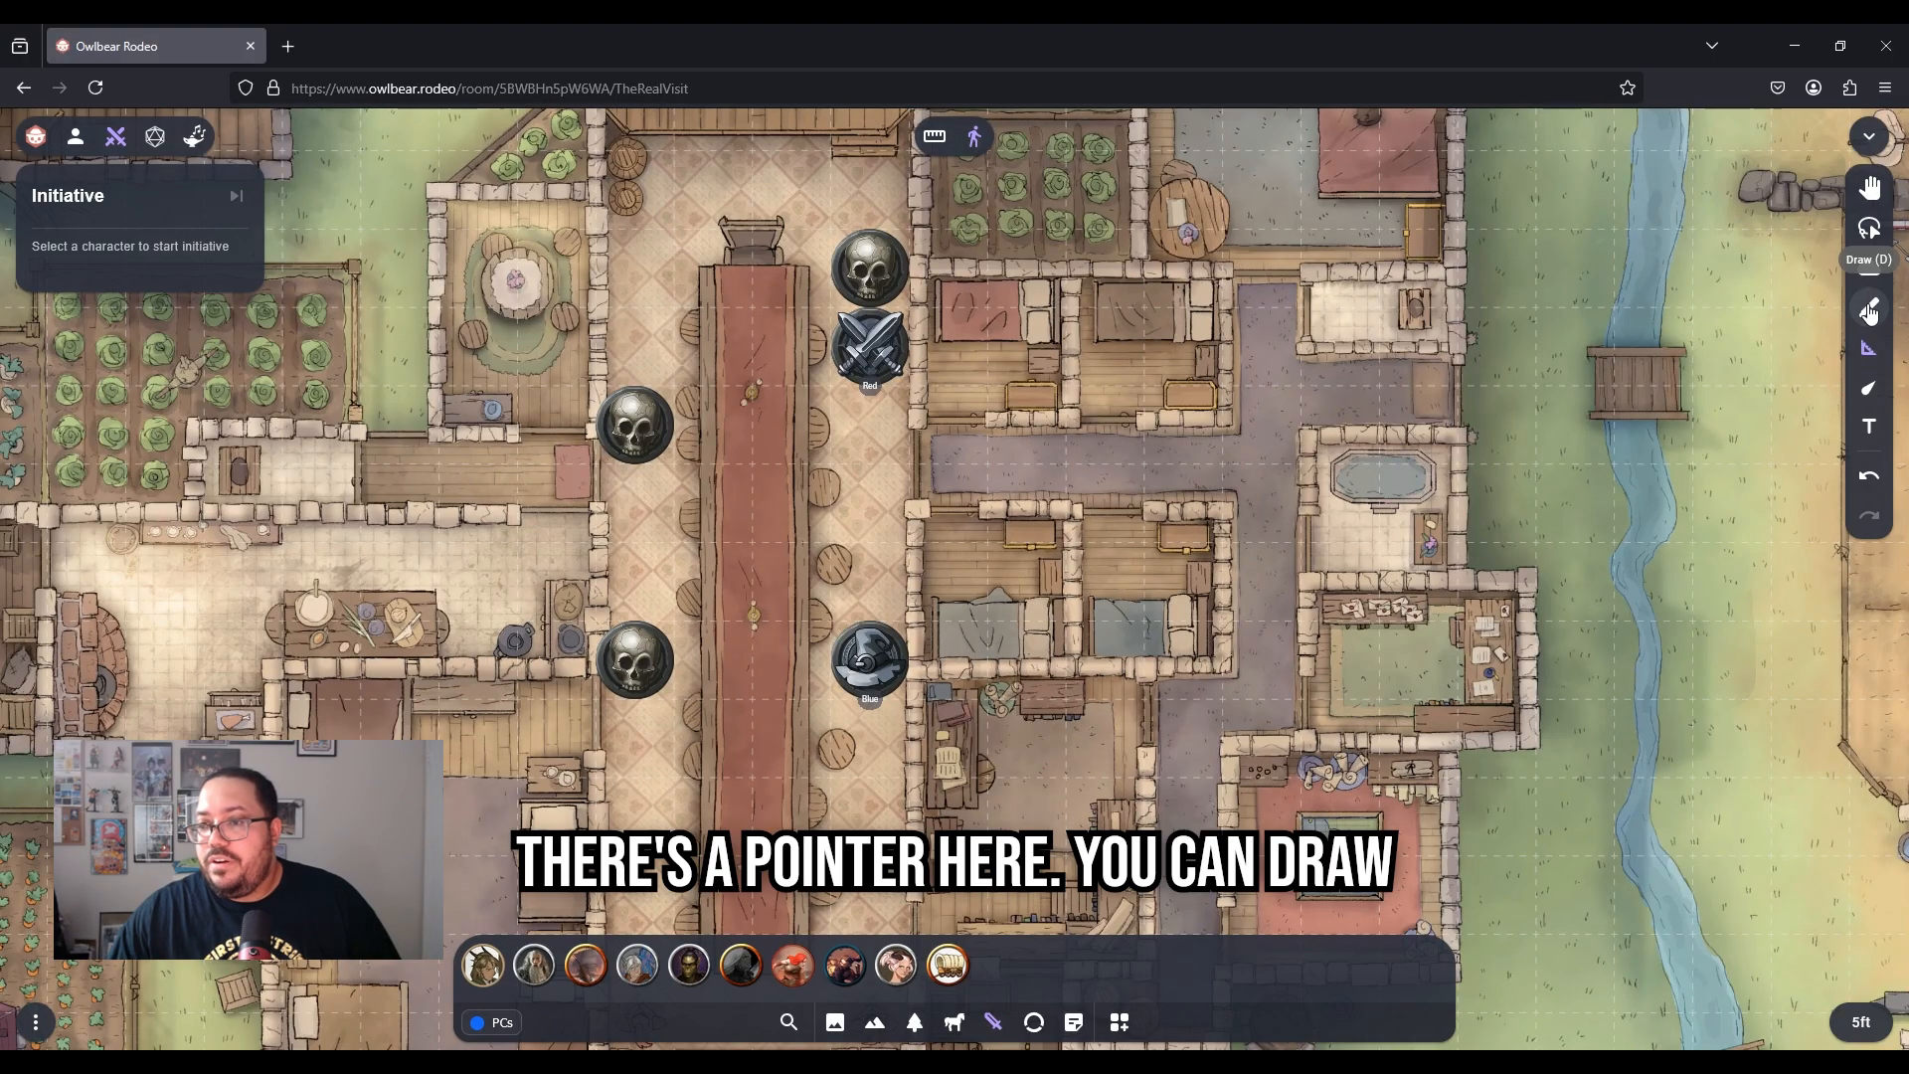
Try out a drawn circular attack area over the two skull tokens across the table and delete the circle
{"action": "left_click", "coordinate": [1869, 310]}
{"action": "left_click_drag", "start_coordinate": [1026, 370], "coordinate": [1223, 535]}
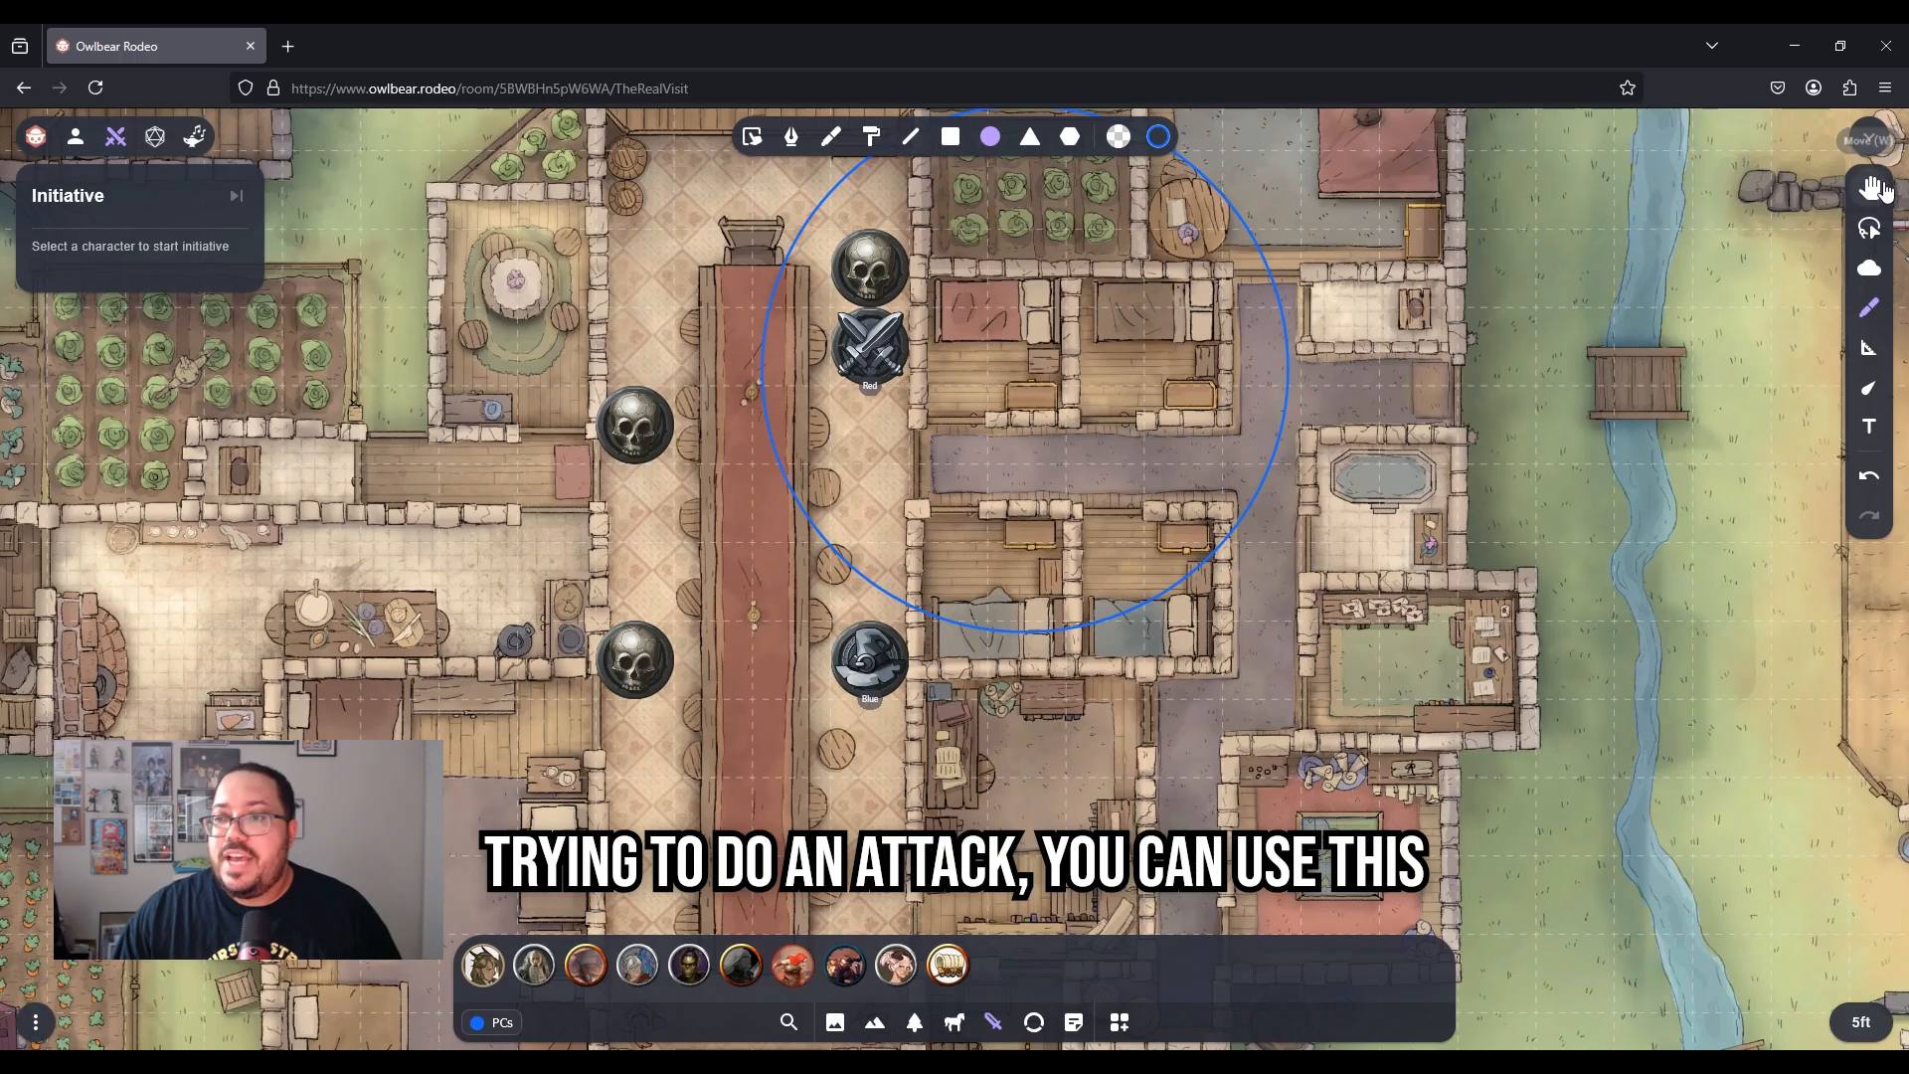
{"action": "left_click", "coordinate": [1869, 188]}
{"action": "mouse_move", "coordinate": [1279, 440]}
{"action": "left_mouse_down"}
{"action": "mouse_move", "coordinate": [1150, 426]}
{"action": "mouse_move", "coordinate": [1078, 481]}
{"action": "mouse_move", "coordinate": [1134, 461]}
{"action": "mouse_move", "coordinate": [969, 468]}
{"action": "mouse_move", "coordinate": [1014, 557]}
{"action": "mouse_move", "coordinate": [1004, 684]}
{"action": "mouse_move", "coordinate": [964, 672]}
{"action": "left_mouse_up"}
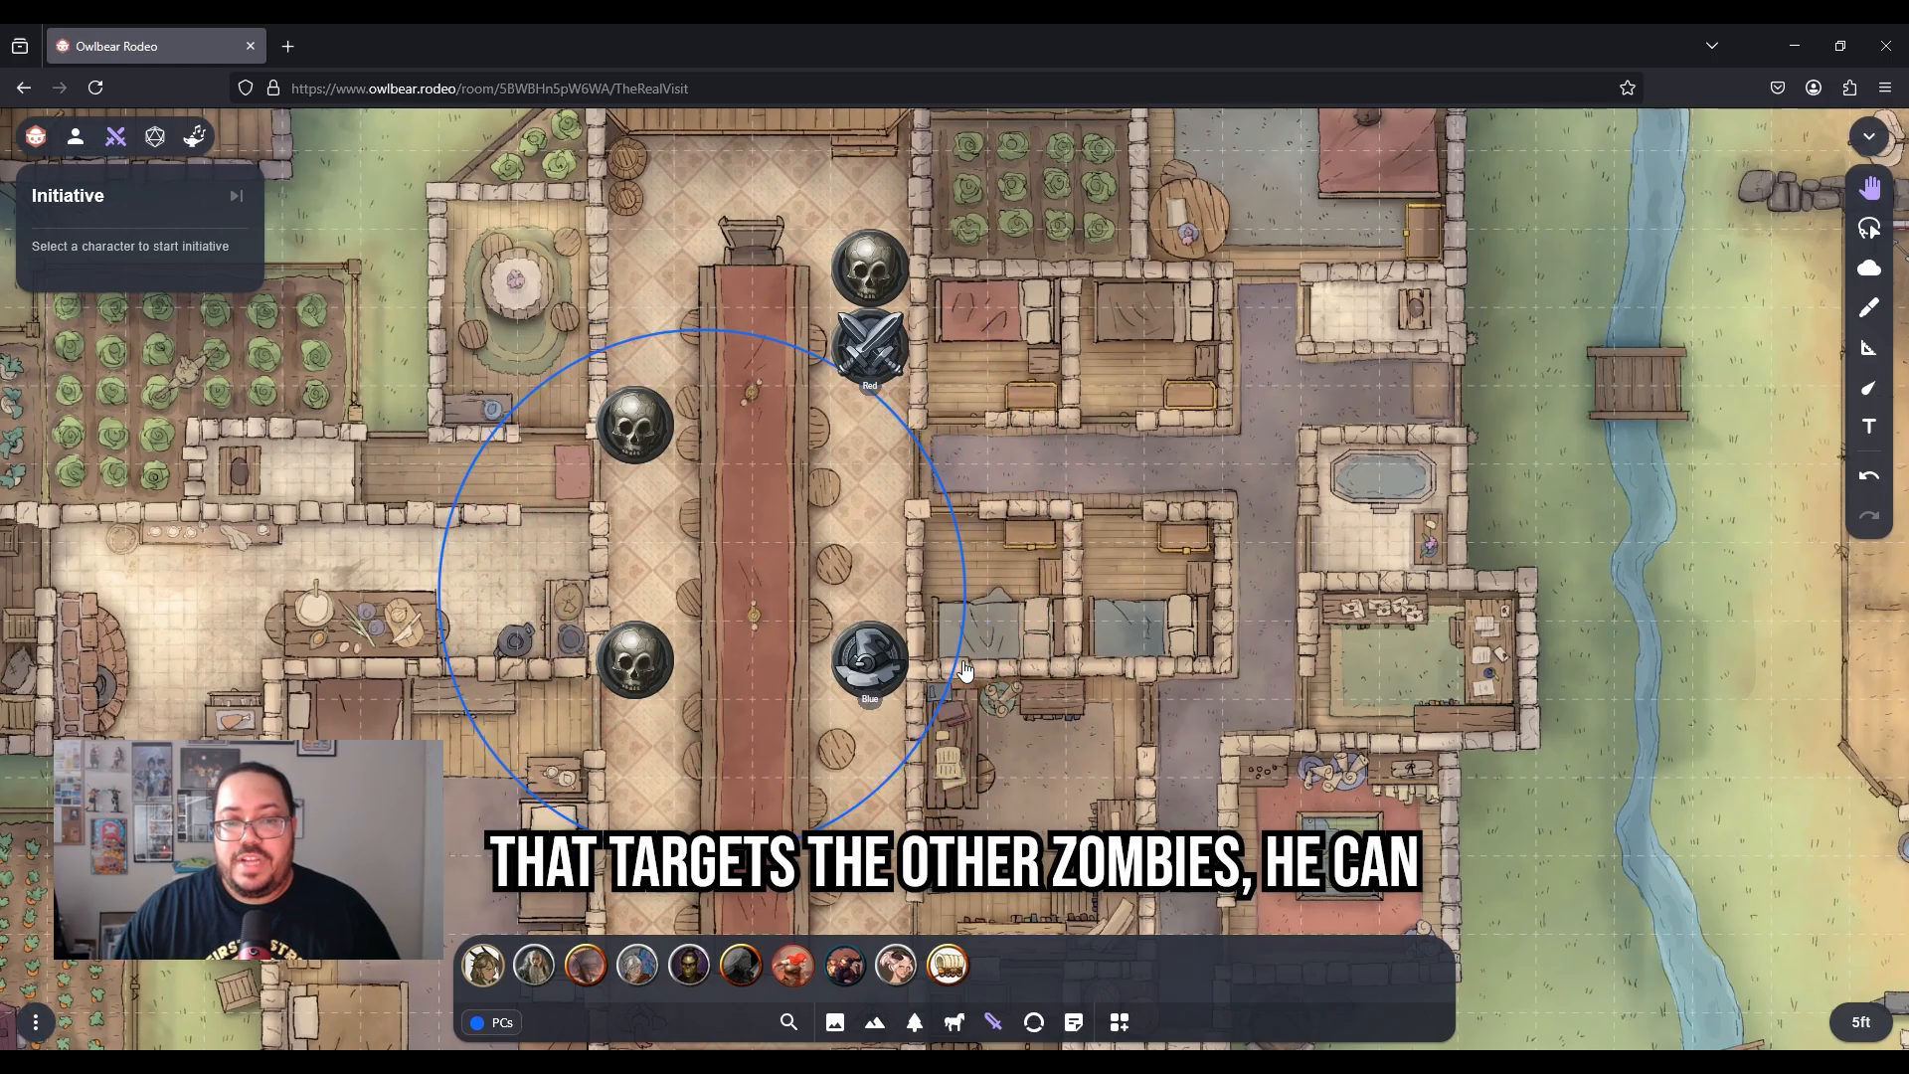
{"action": "left_click_drag", "start_coordinate": [964, 671], "coordinate": [792, 627]}
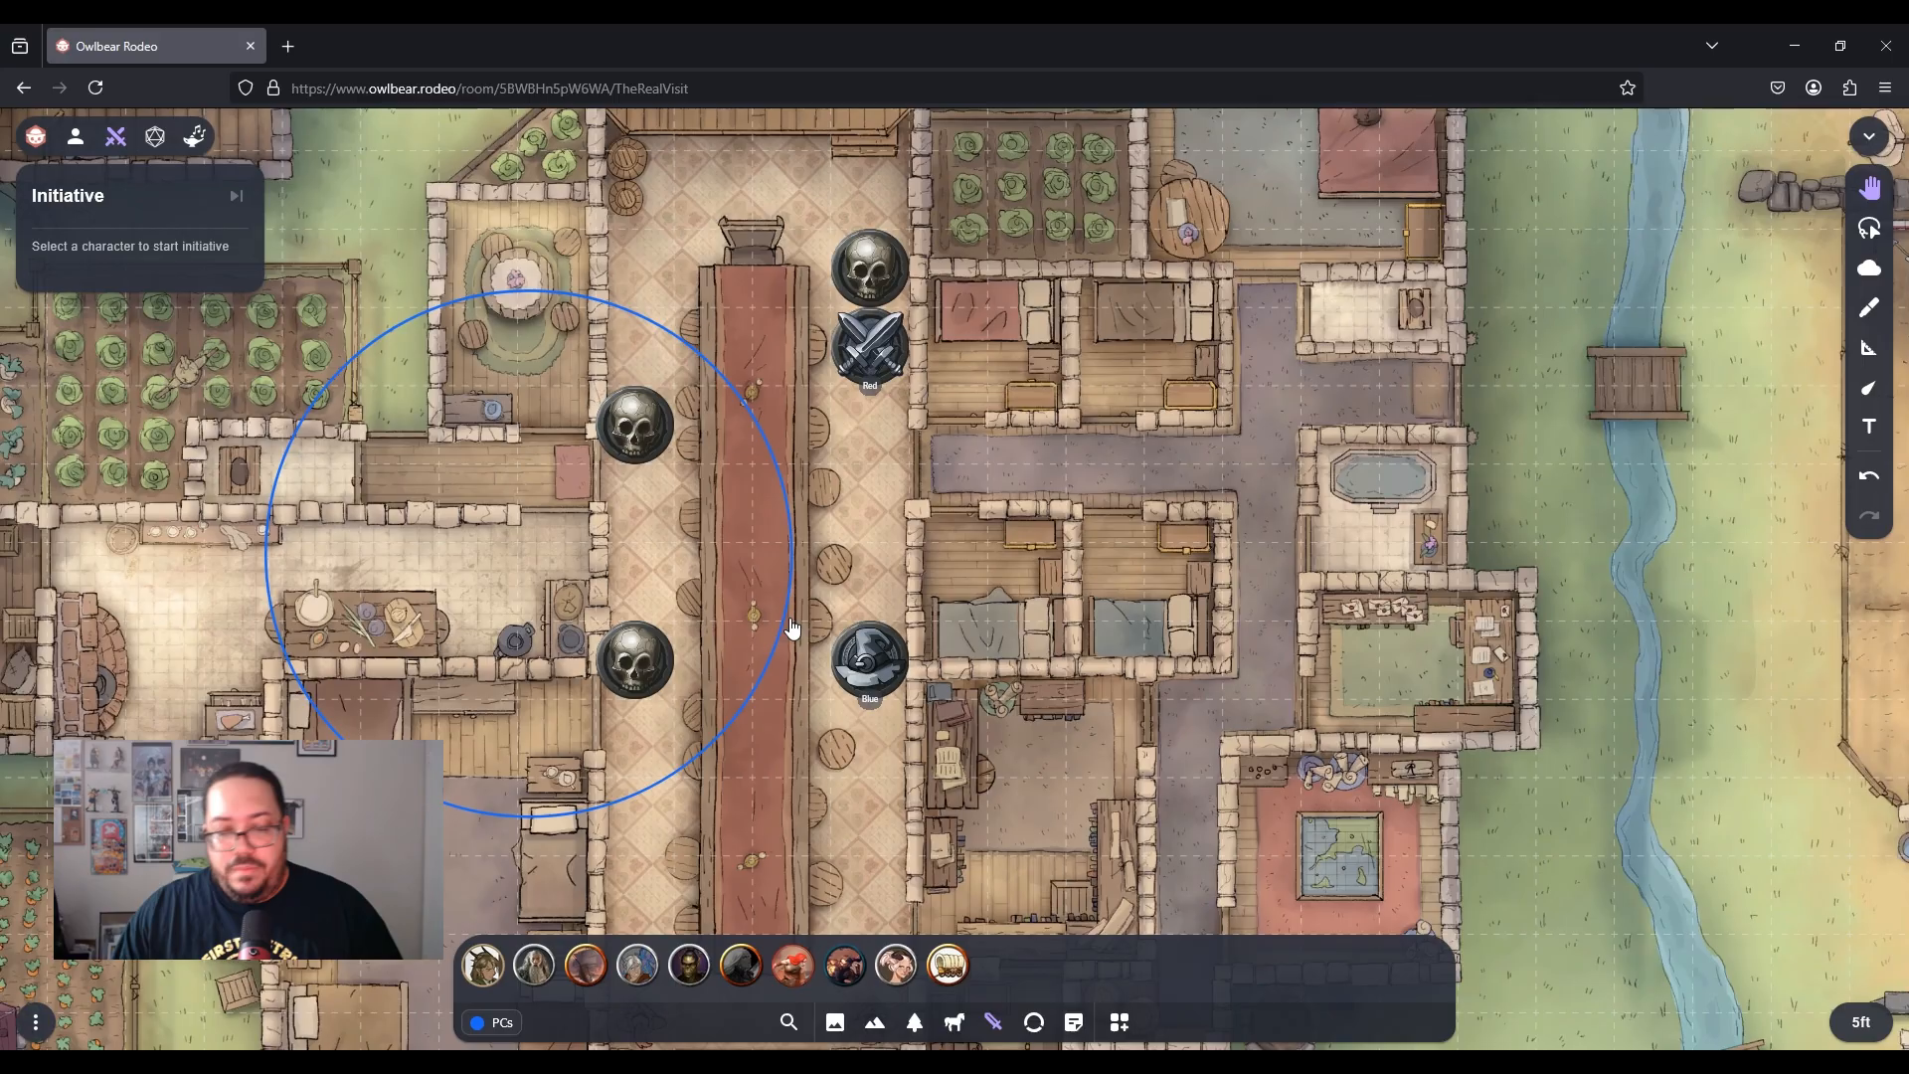
{"action": "key", "text": "Delete"}
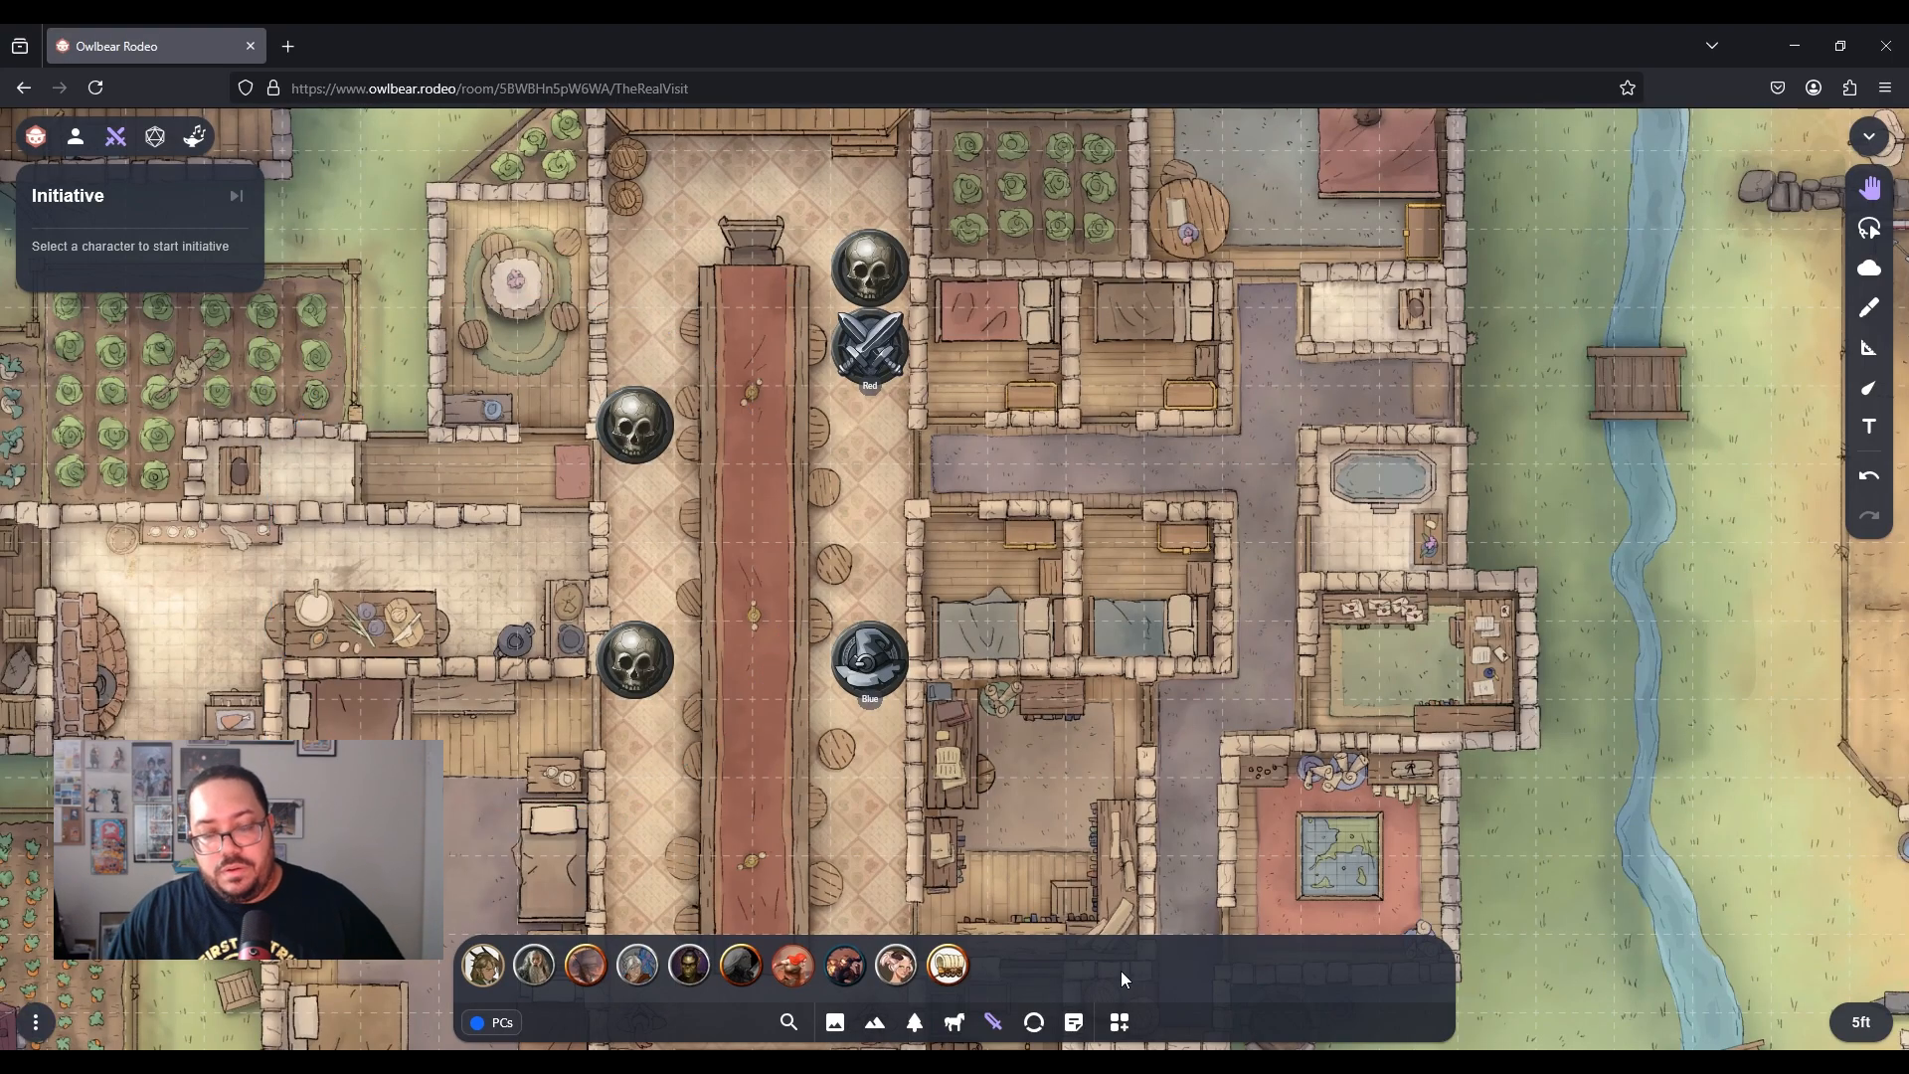
Show the Favorites condition attachments and attach the Dead marker to the skull token above Red
{"action": "left_click", "coordinate": [1035, 1023]}
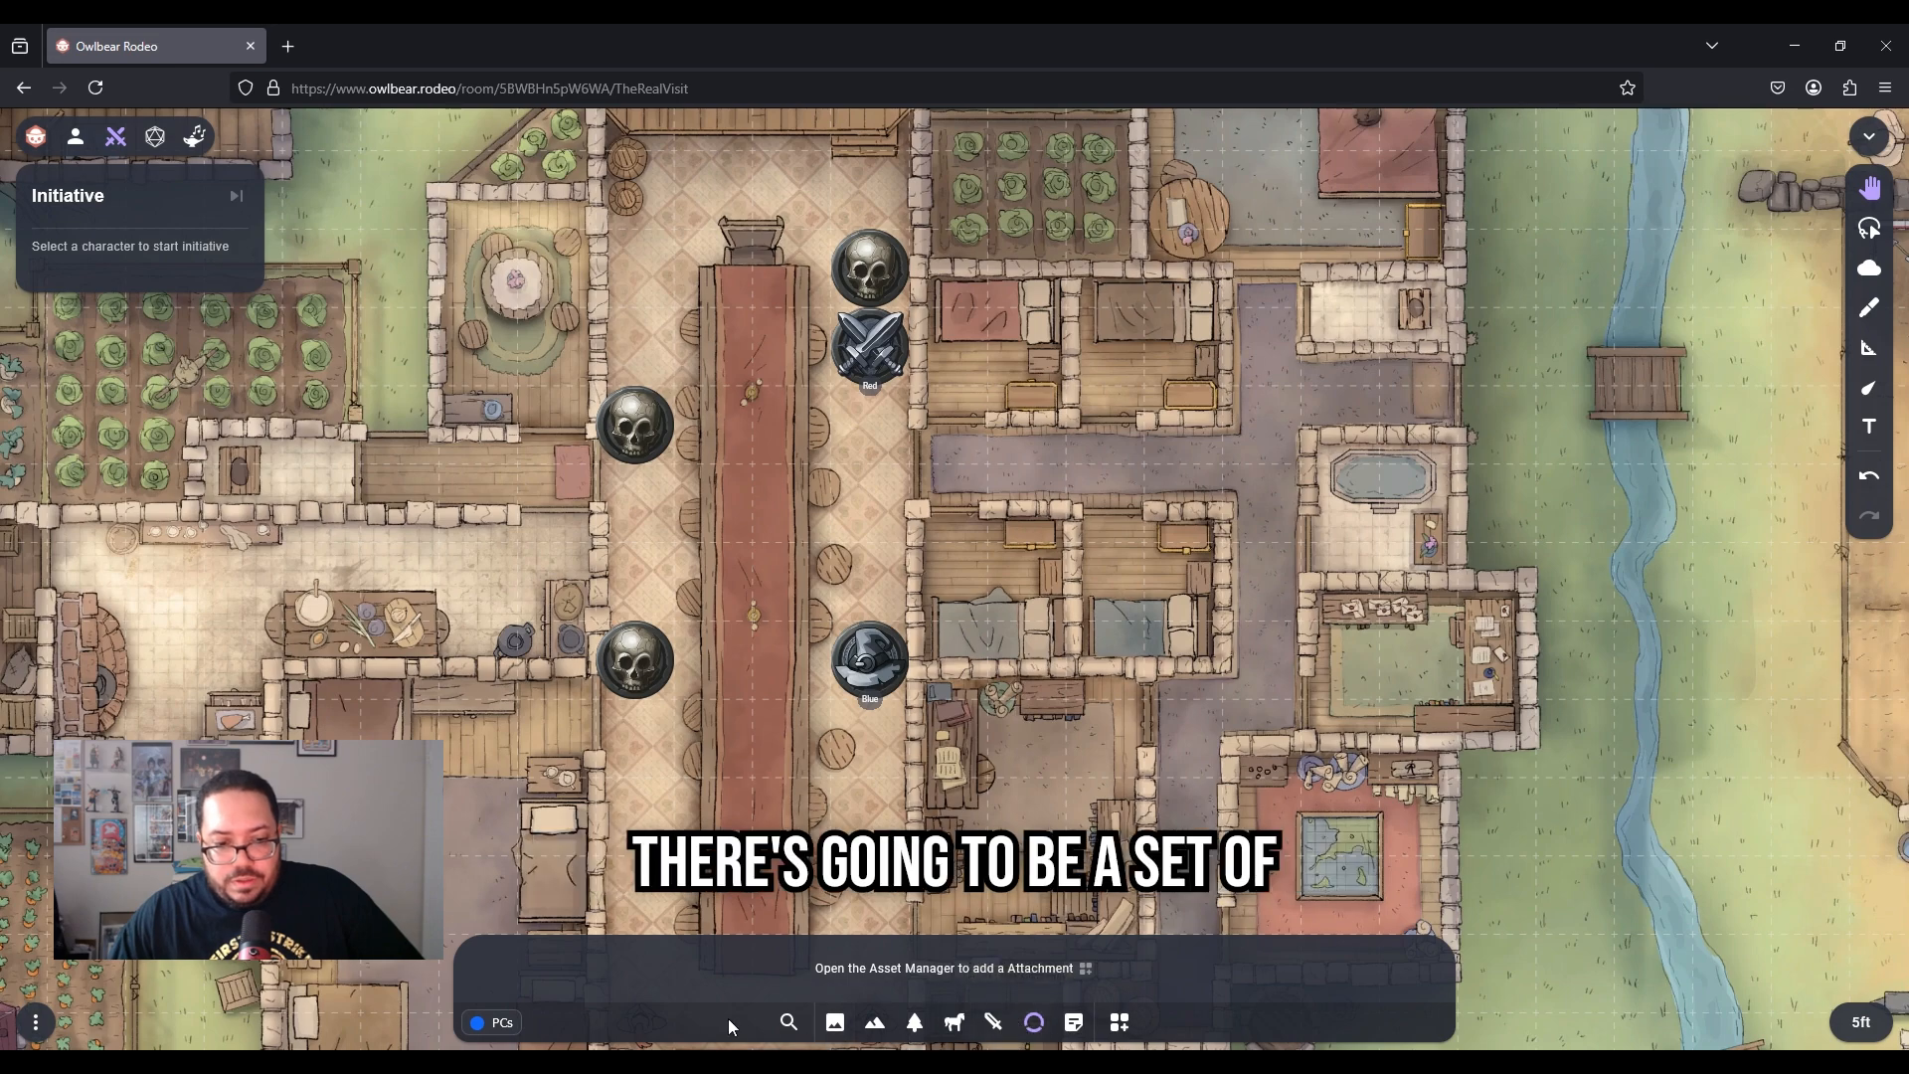
{"action": "left_click", "coordinate": [493, 1023]}
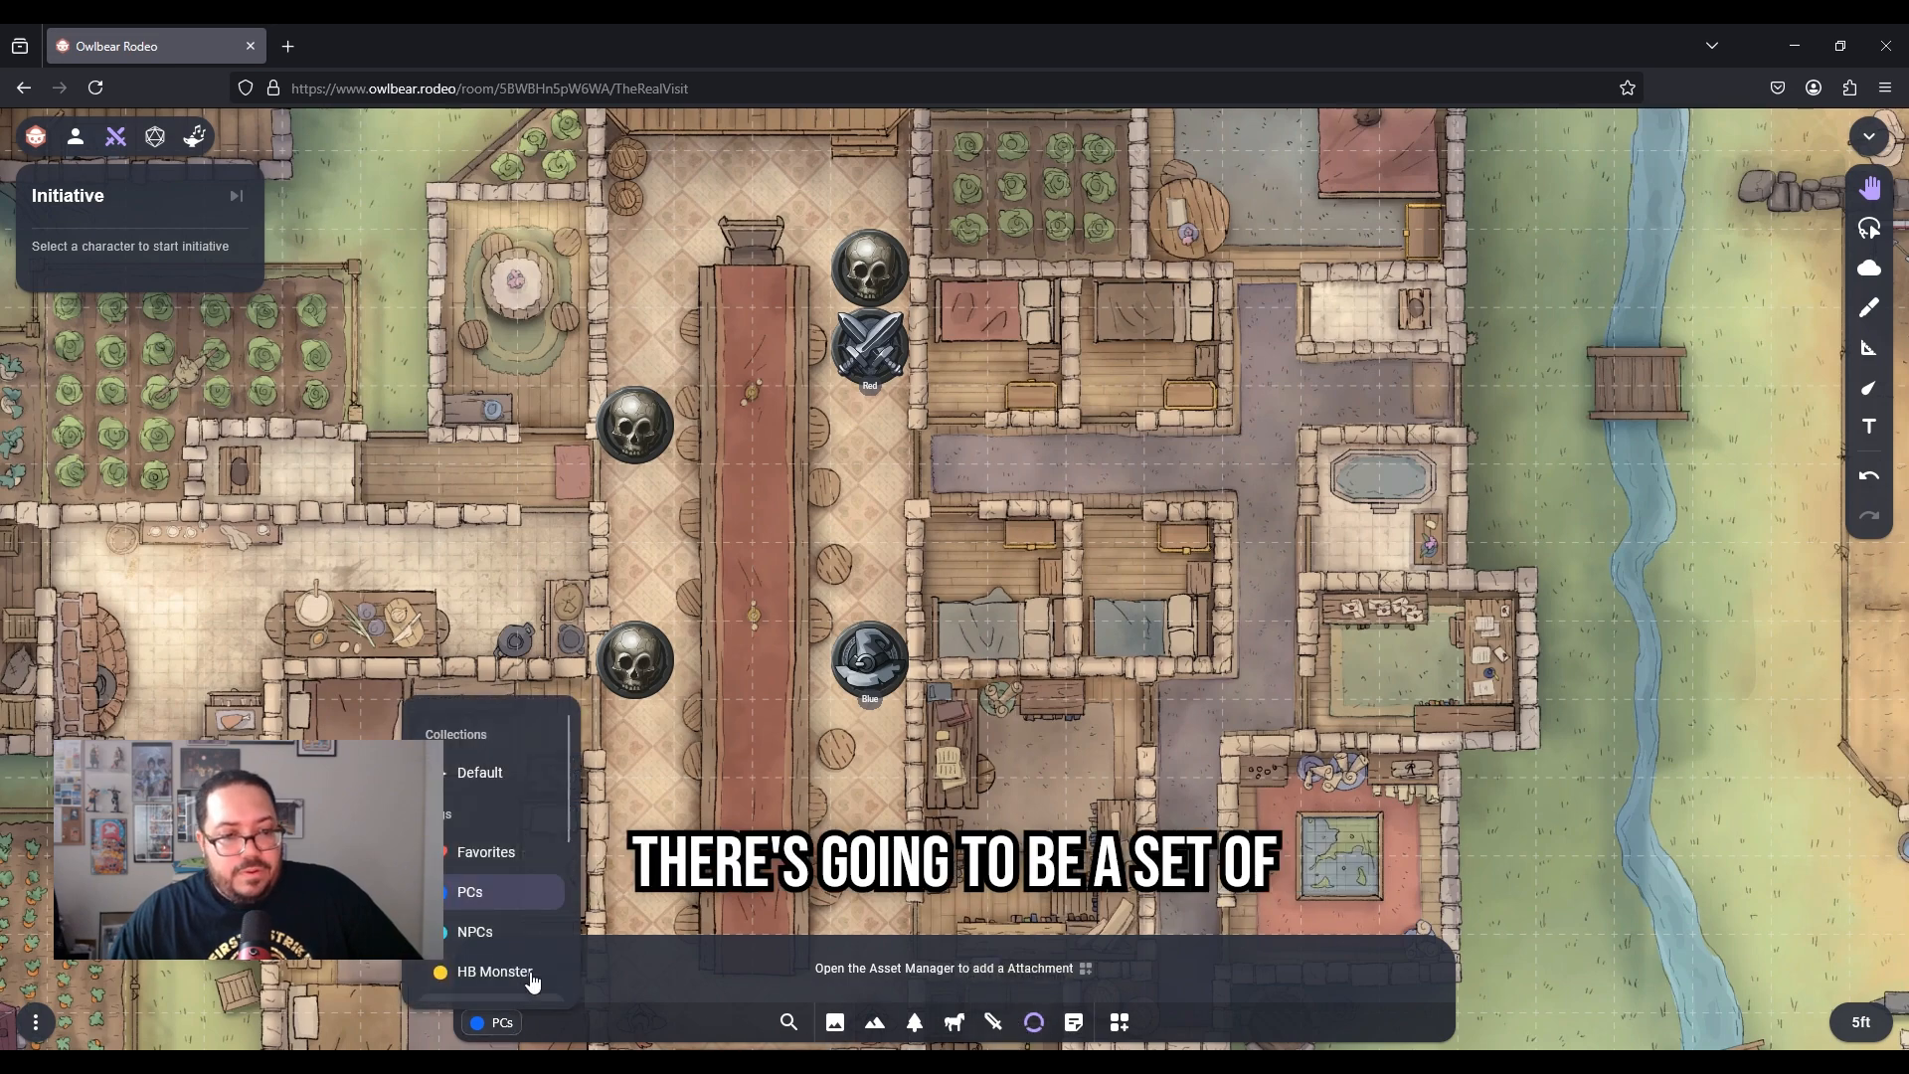
{"action": "left_click", "coordinate": [487, 855]}
{"action": "scroll", "coordinate": [635, 965], "scroll_direction": "right", "scroll_amount": 2}
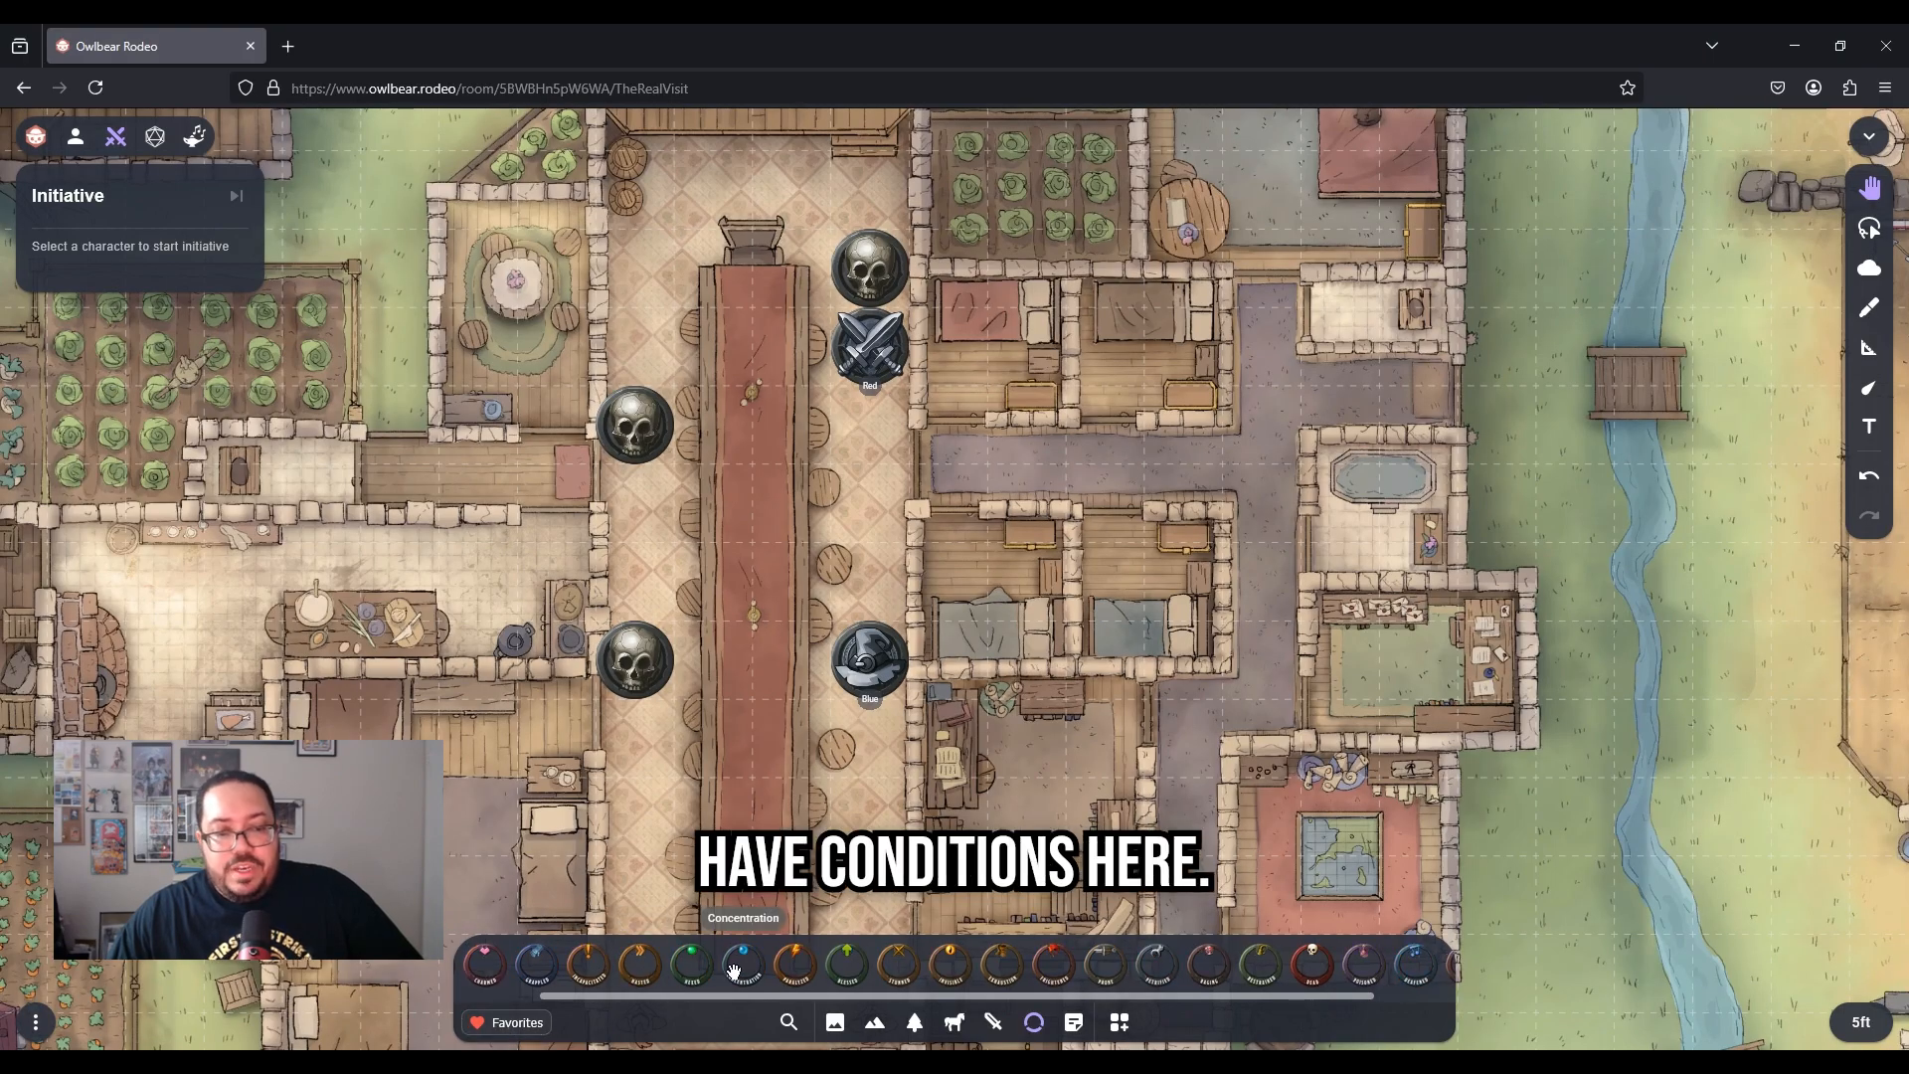
{"action": "scroll", "coordinate": [741, 975], "scroll_direction": "right", "scroll_amount": 2}
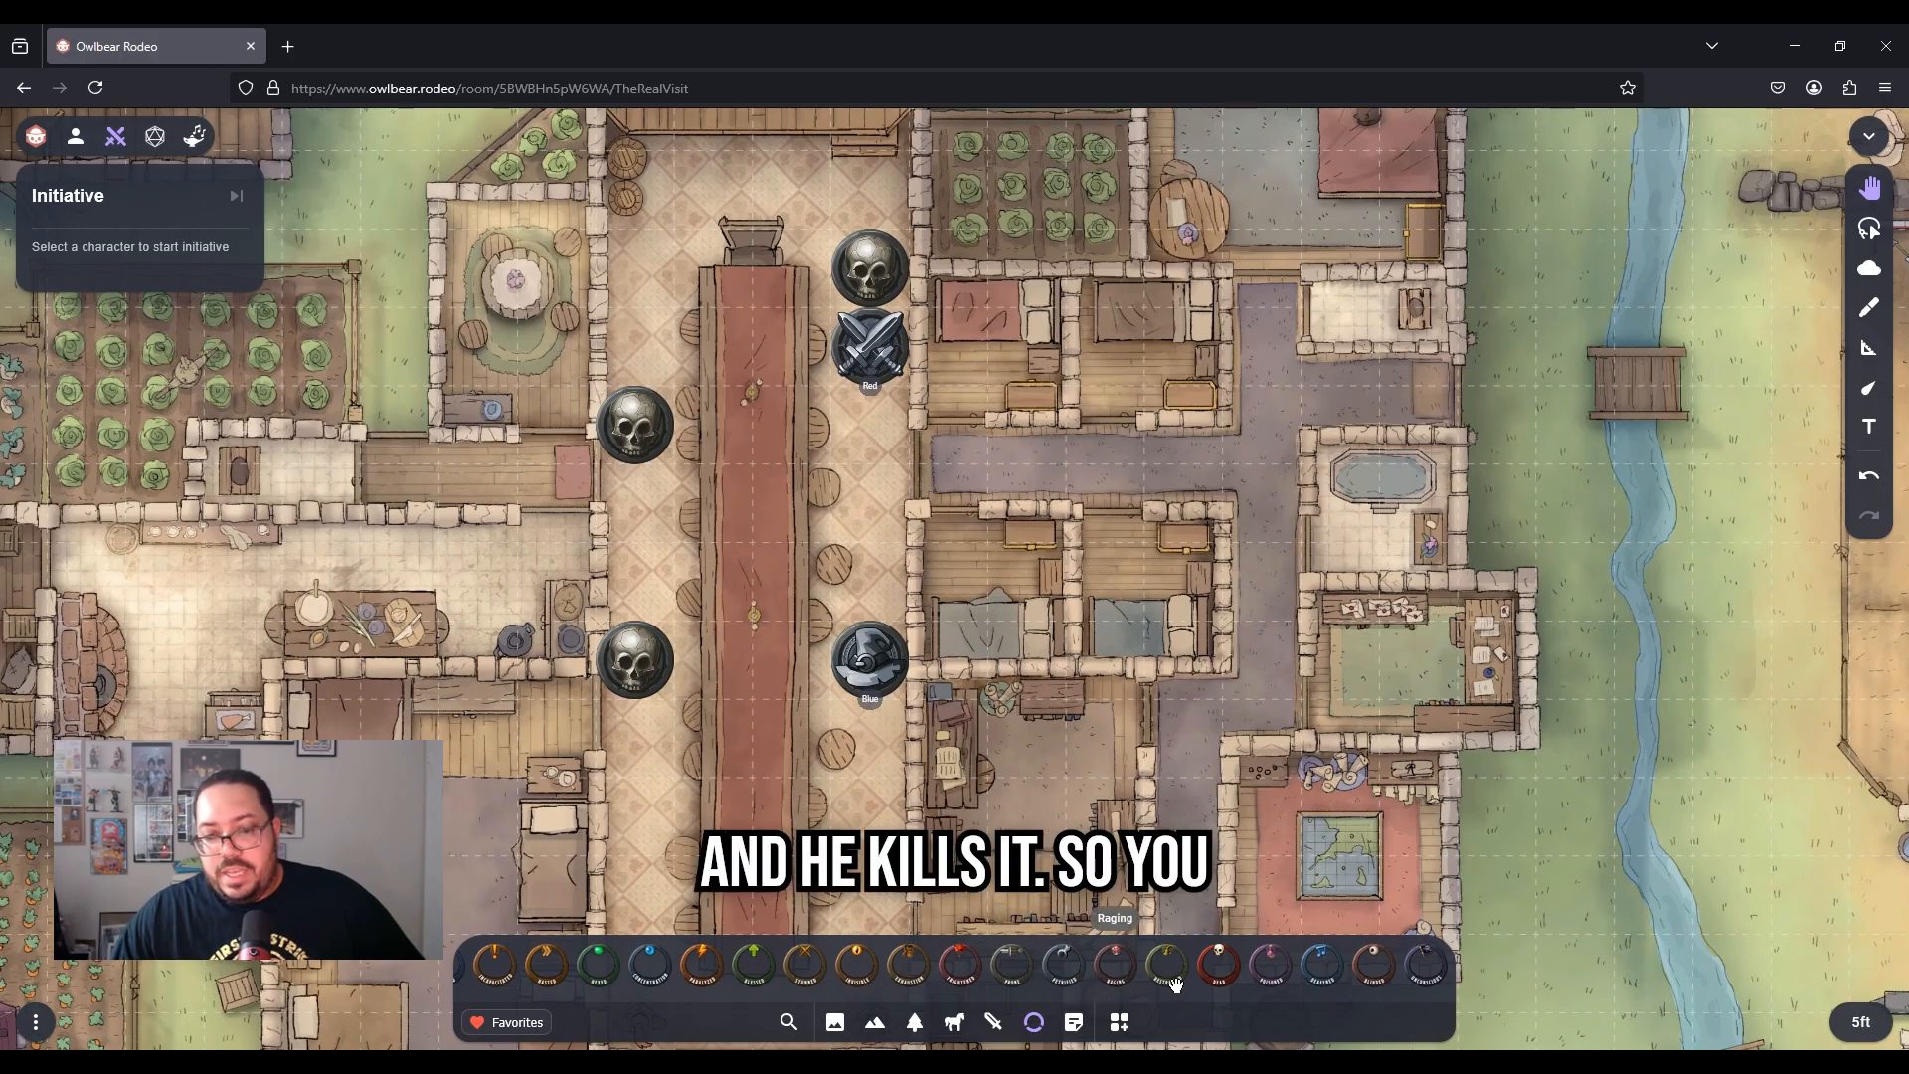
{"action": "left_click_drag", "start_coordinate": [1217, 965], "coordinate": [890, 303]}
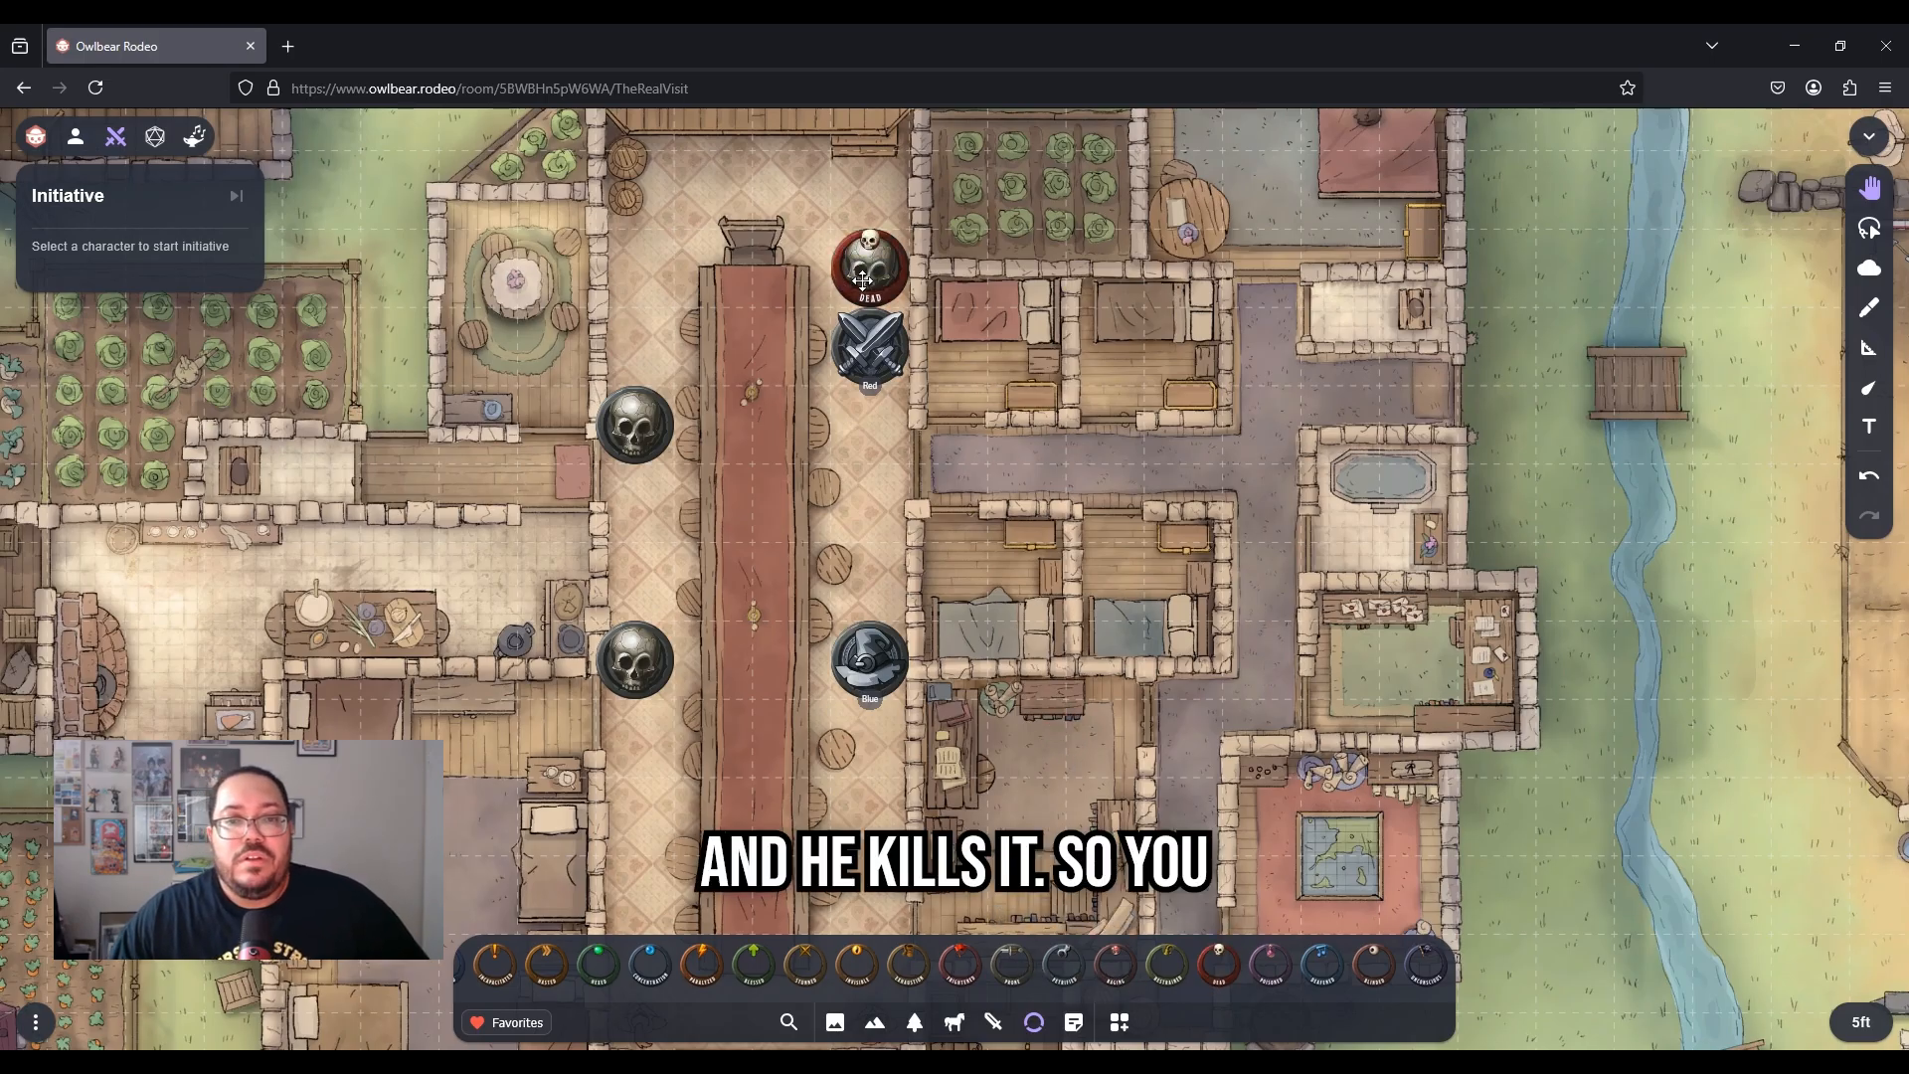
Attach the Poisoned condition marker to the Red token
{"action": "scroll", "coordinate": [890, 304], "scroll_direction": "up", "scroll_amount": 3}
{"action": "scroll", "coordinate": [890, 303], "scroll_direction": "down", "scroll_amount": 5}
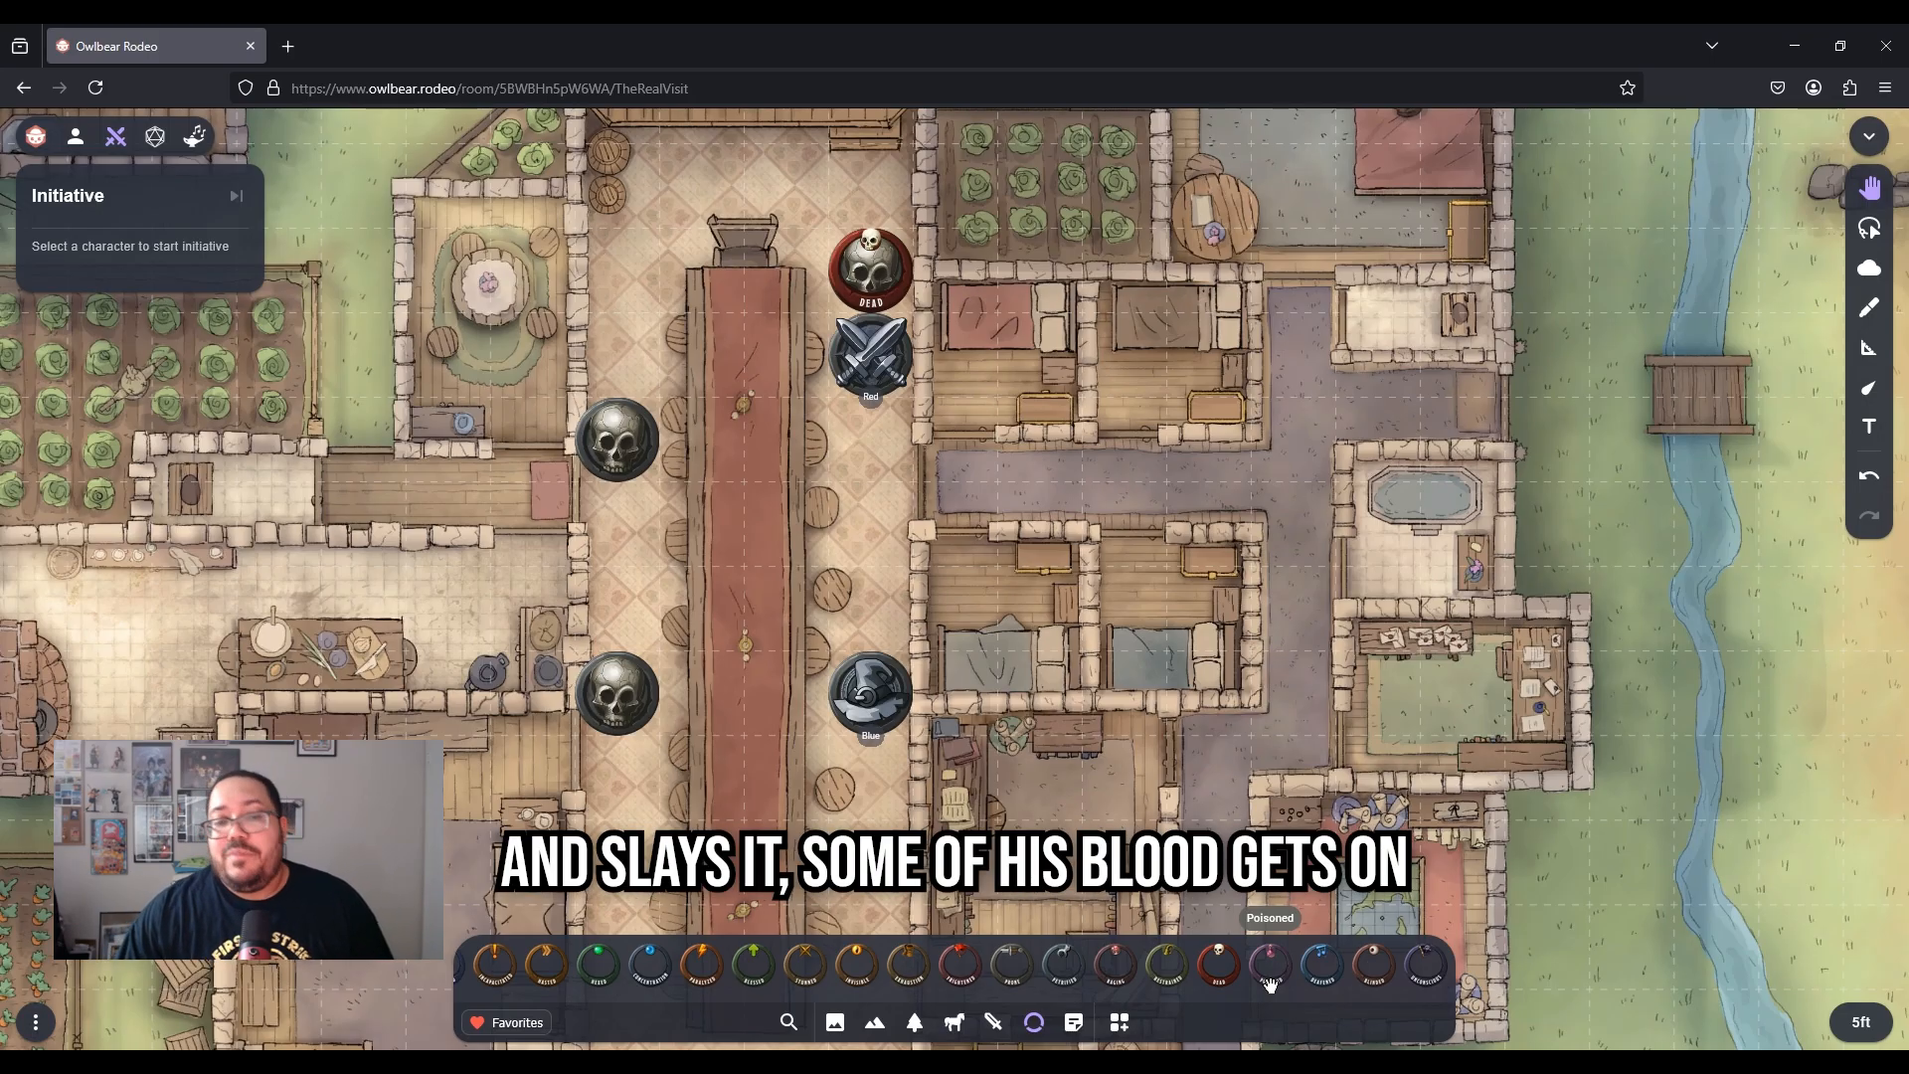
{"action": "left_click_drag", "start_coordinate": [1270, 984], "coordinate": [871, 363]}
{"action": "scroll", "coordinate": [858, 408], "scroll_direction": "up", "scroll_amount": 5}
{"action": "scroll", "coordinate": [935, 460], "scroll_direction": "down", "scroll_amount": 5}
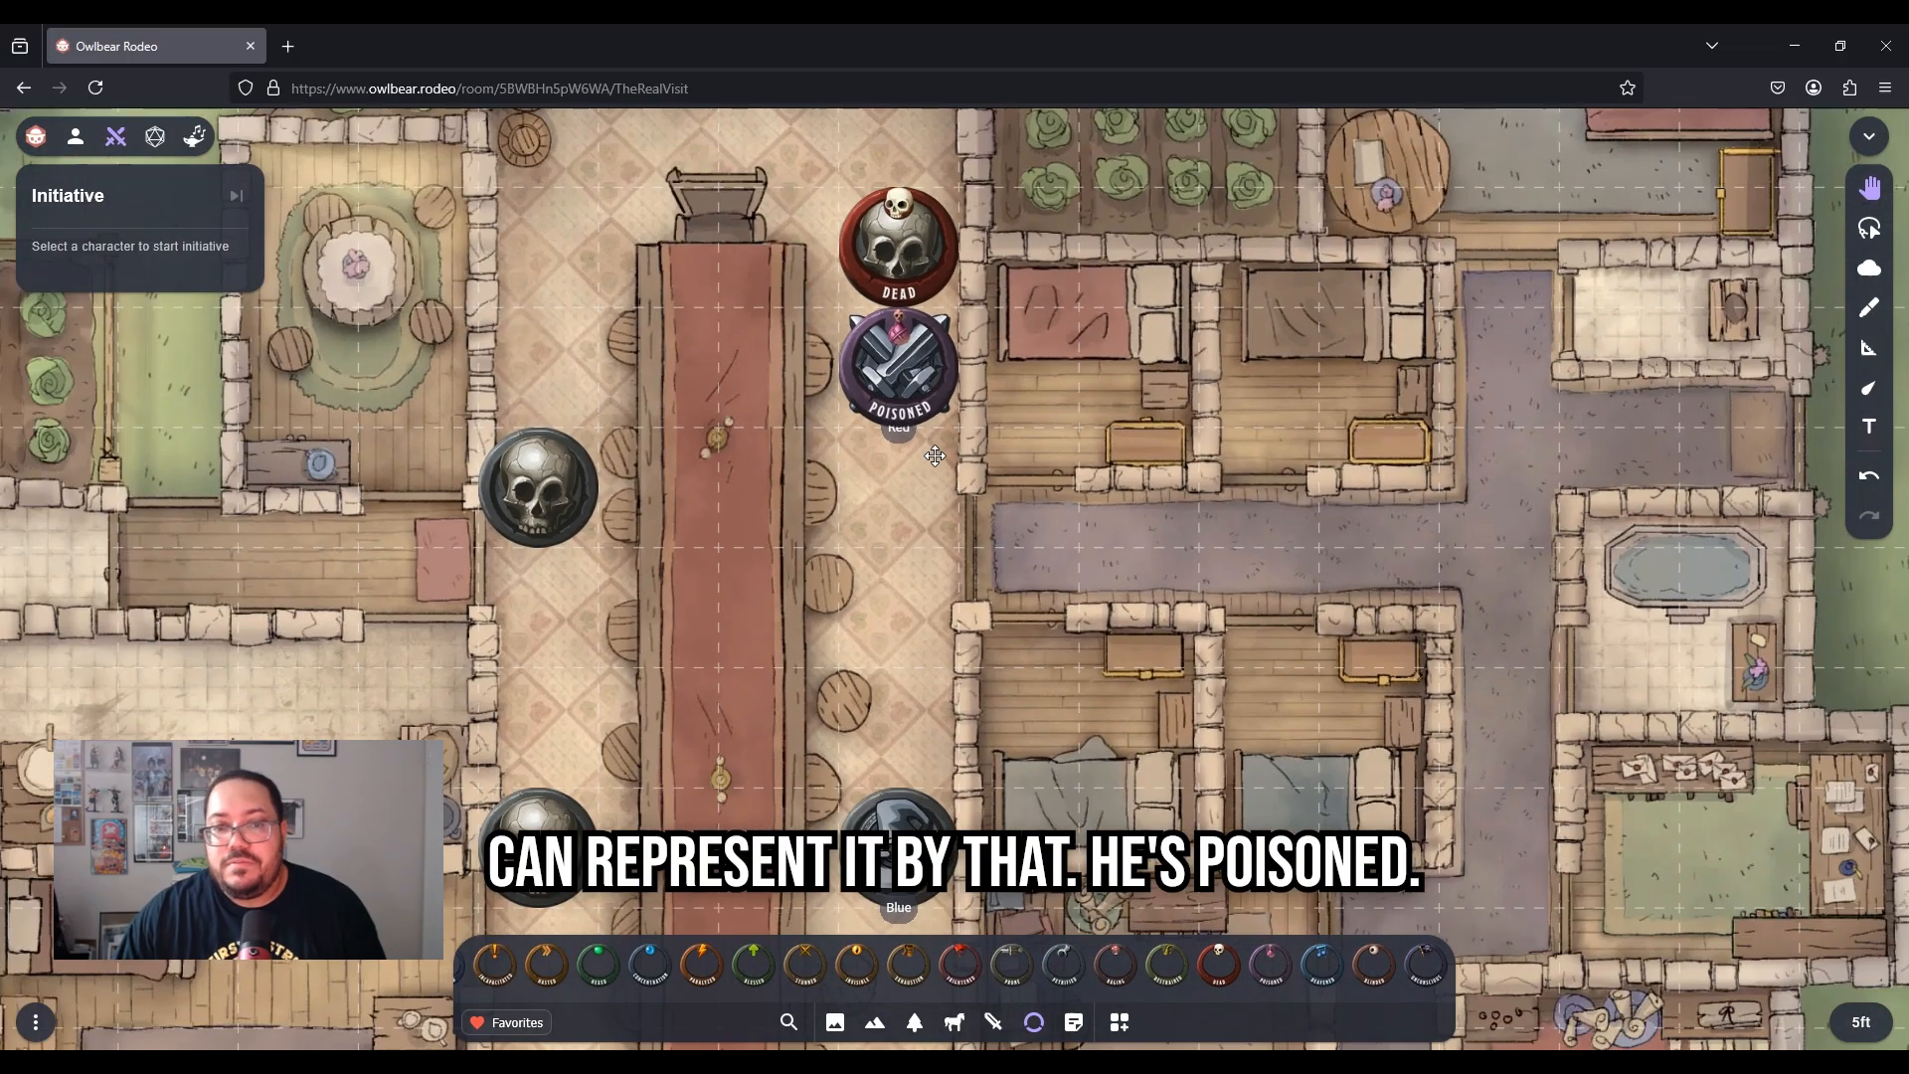
{"action": "scroll", "coordinate": [903, 463], "scroll_direction": "down", "scroll_amount": 2}
{"action": "scroll", "coordinate": [900, 463], "scroll_direction": "down", "scroll_amount": 1}
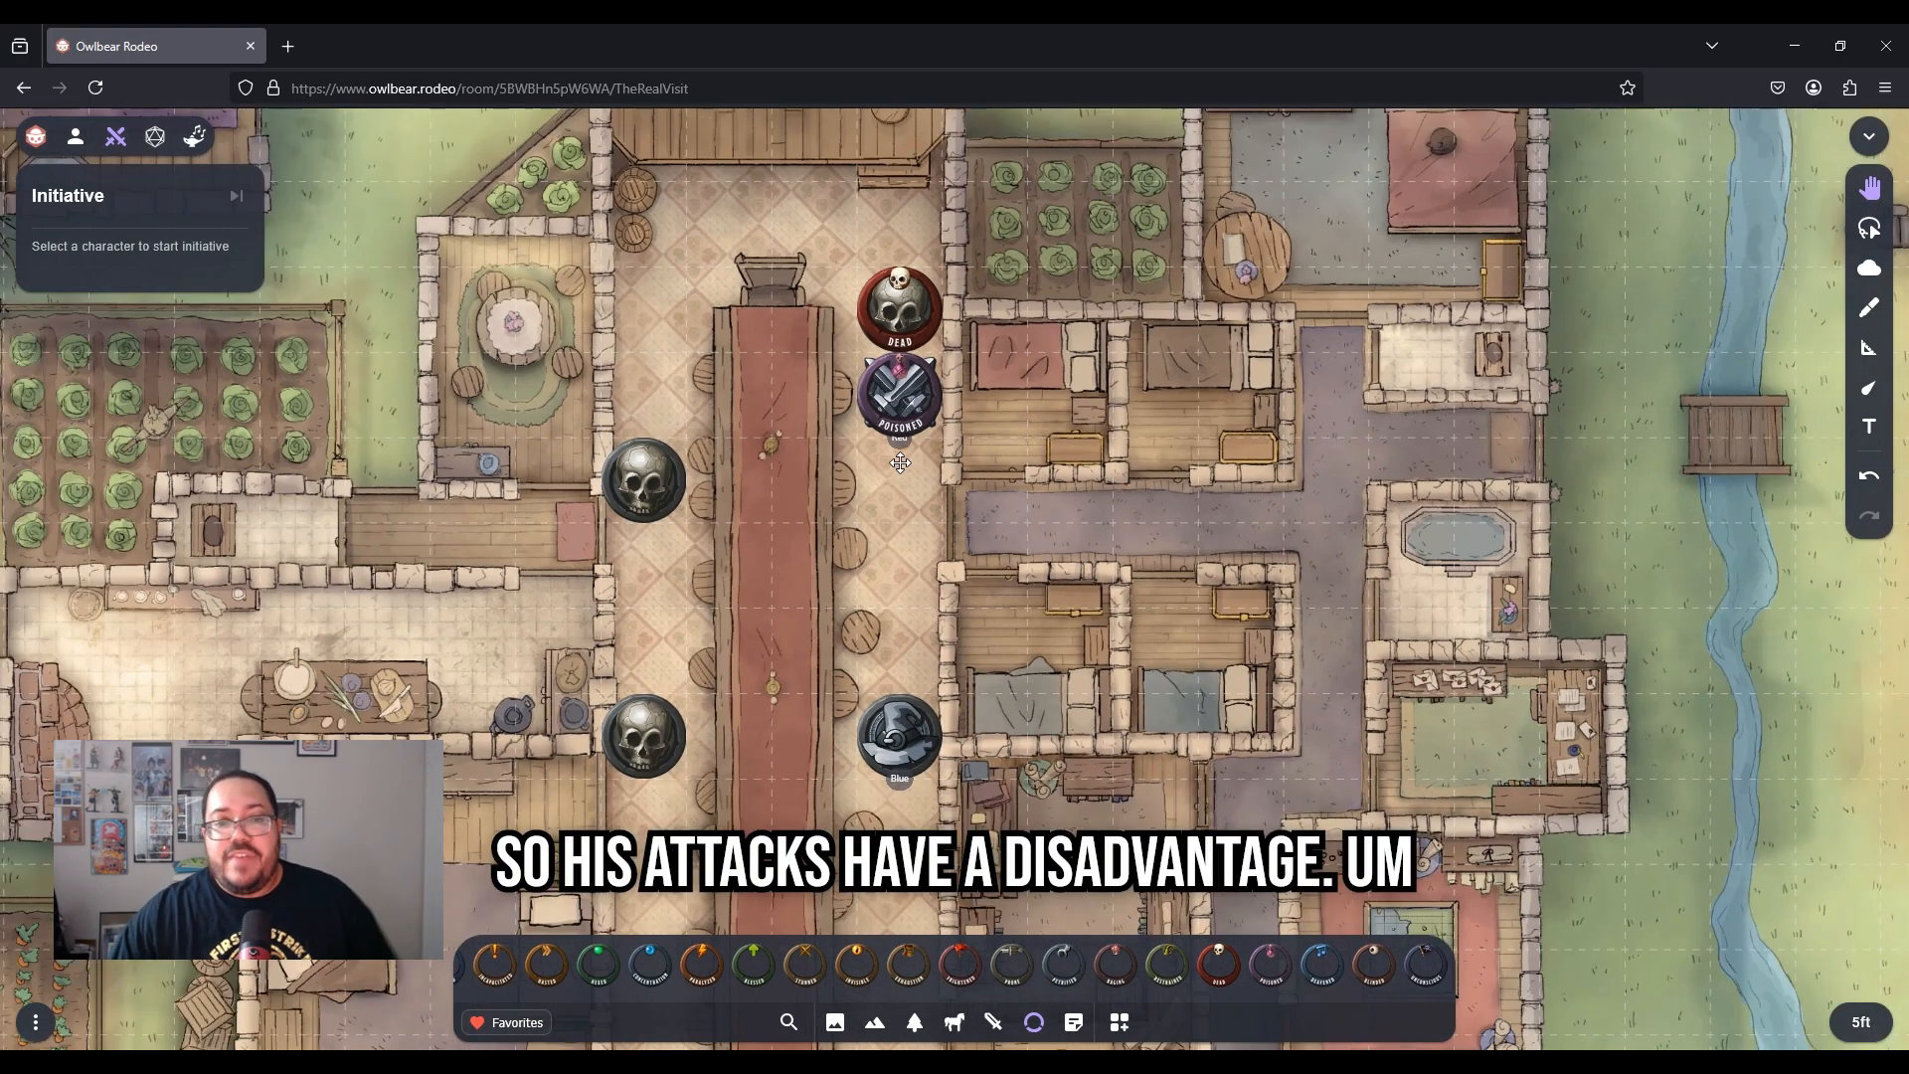
{"action": "left_click_drag", "start_coordinate": [884, 502], "coordinate": [989, 452]}
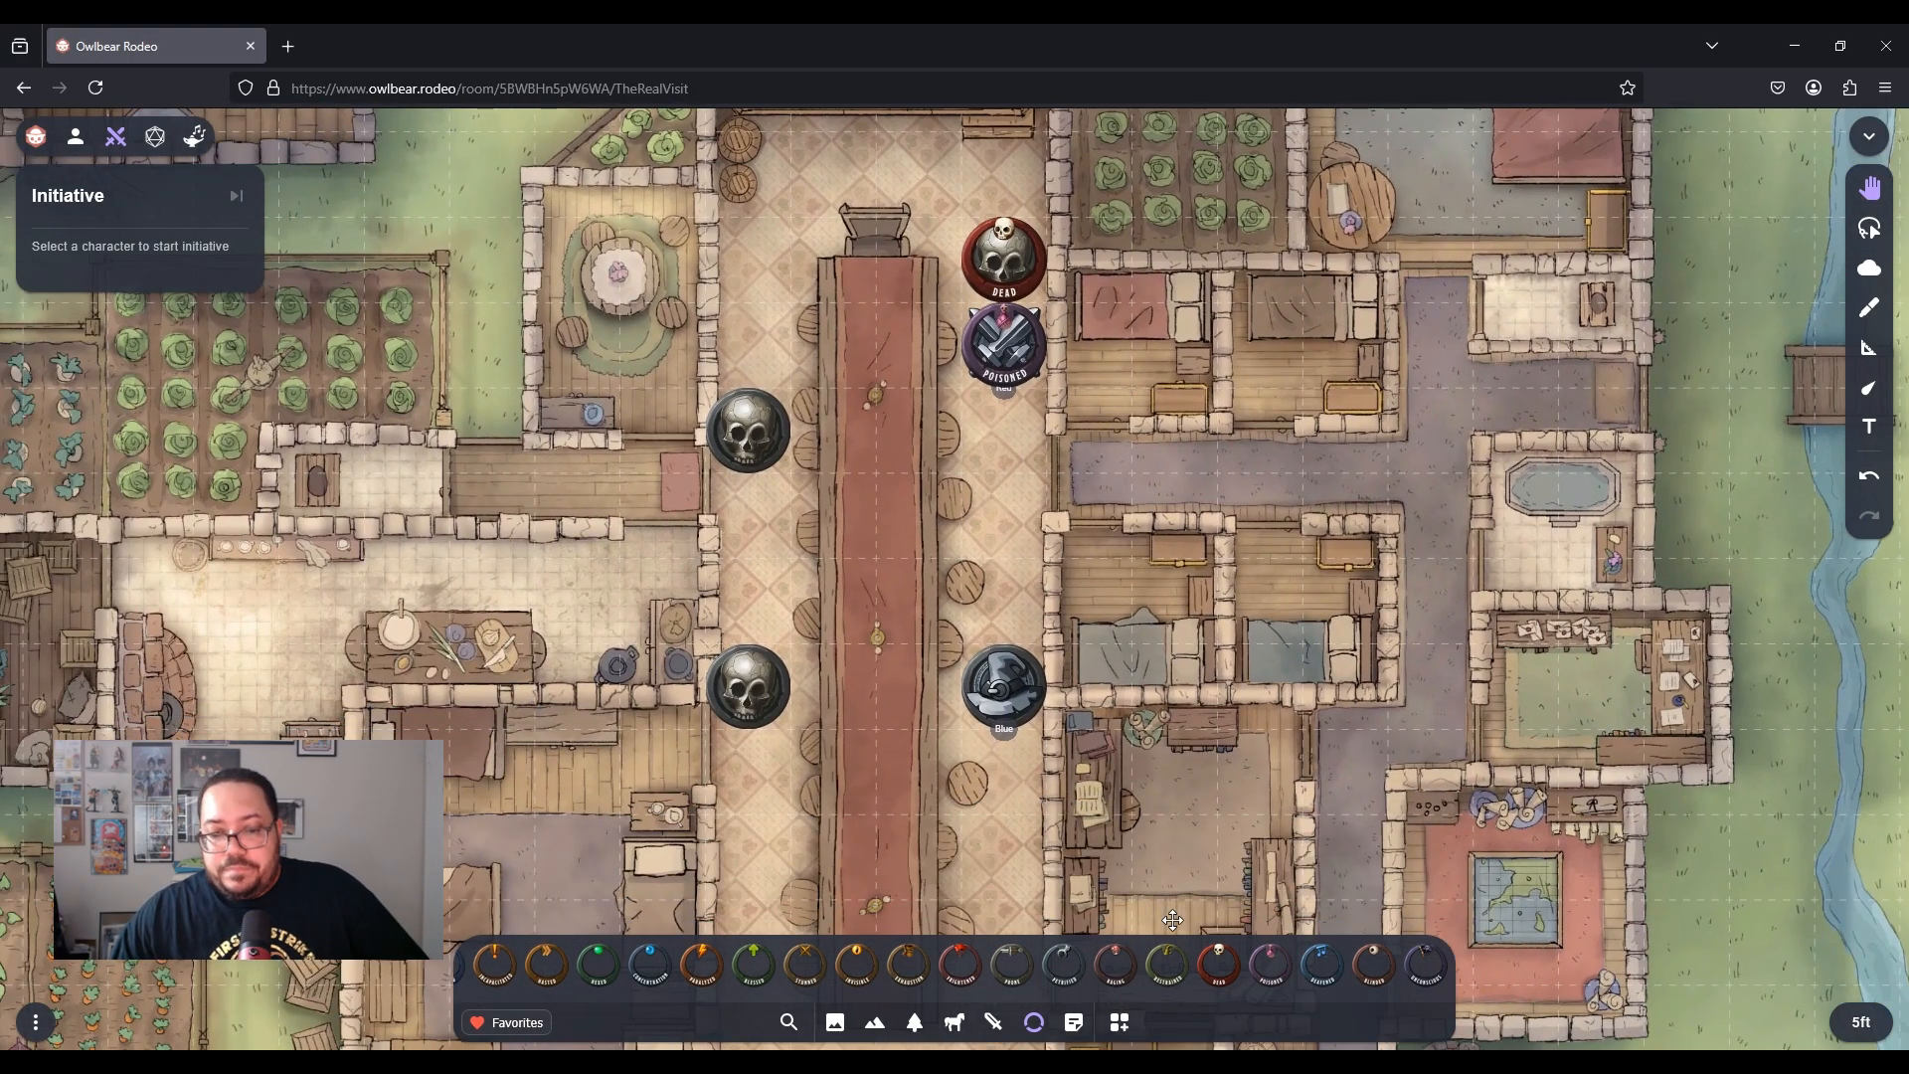
Place an Ice Cone prop in the great hall, shrink it and turn it around to open toward the opposite skulls
{"action": "left_click", "coordinate": [916, 1024]}
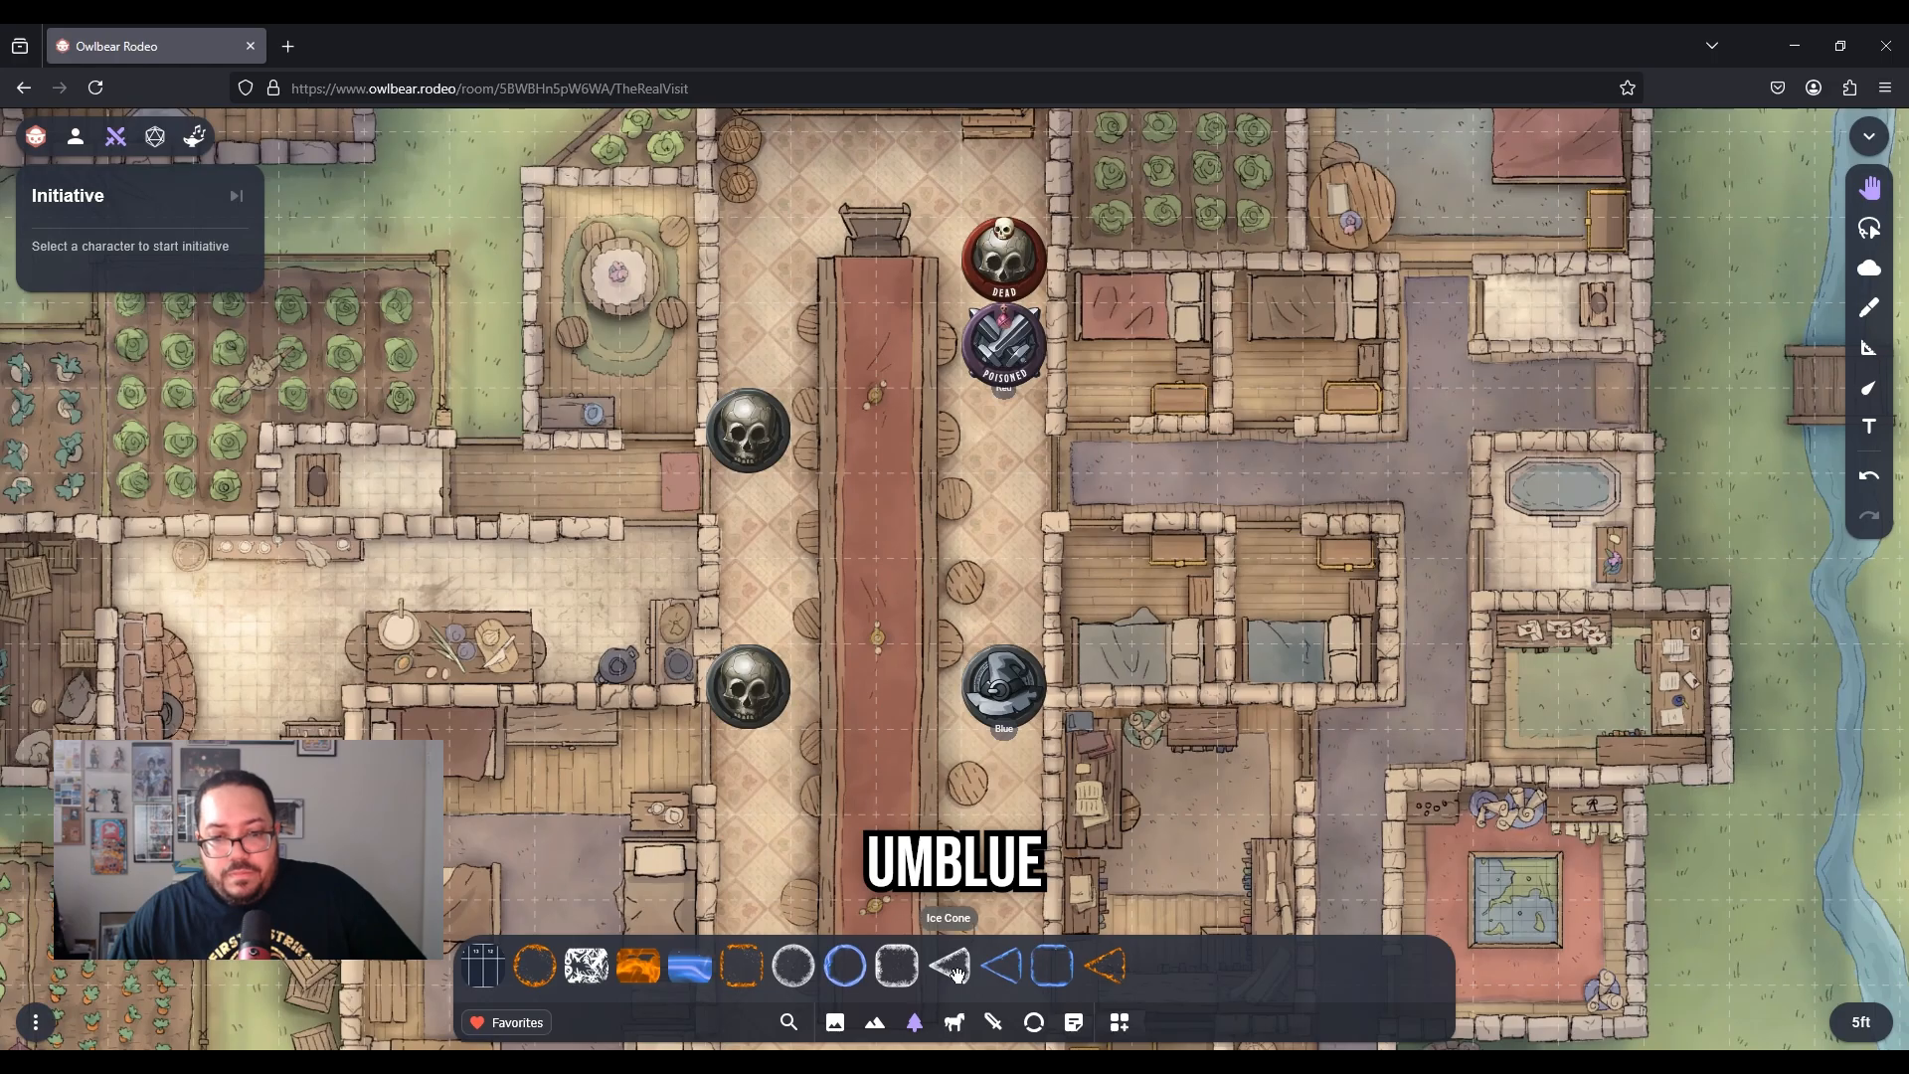
{"action": "left_click_drag", "start_coordinate": [976, 938], "coordinate": [1041, 783]}
{"action": "left_click_drag", "start_coordinate": [938, 624], "coordinate": [935, 618]}
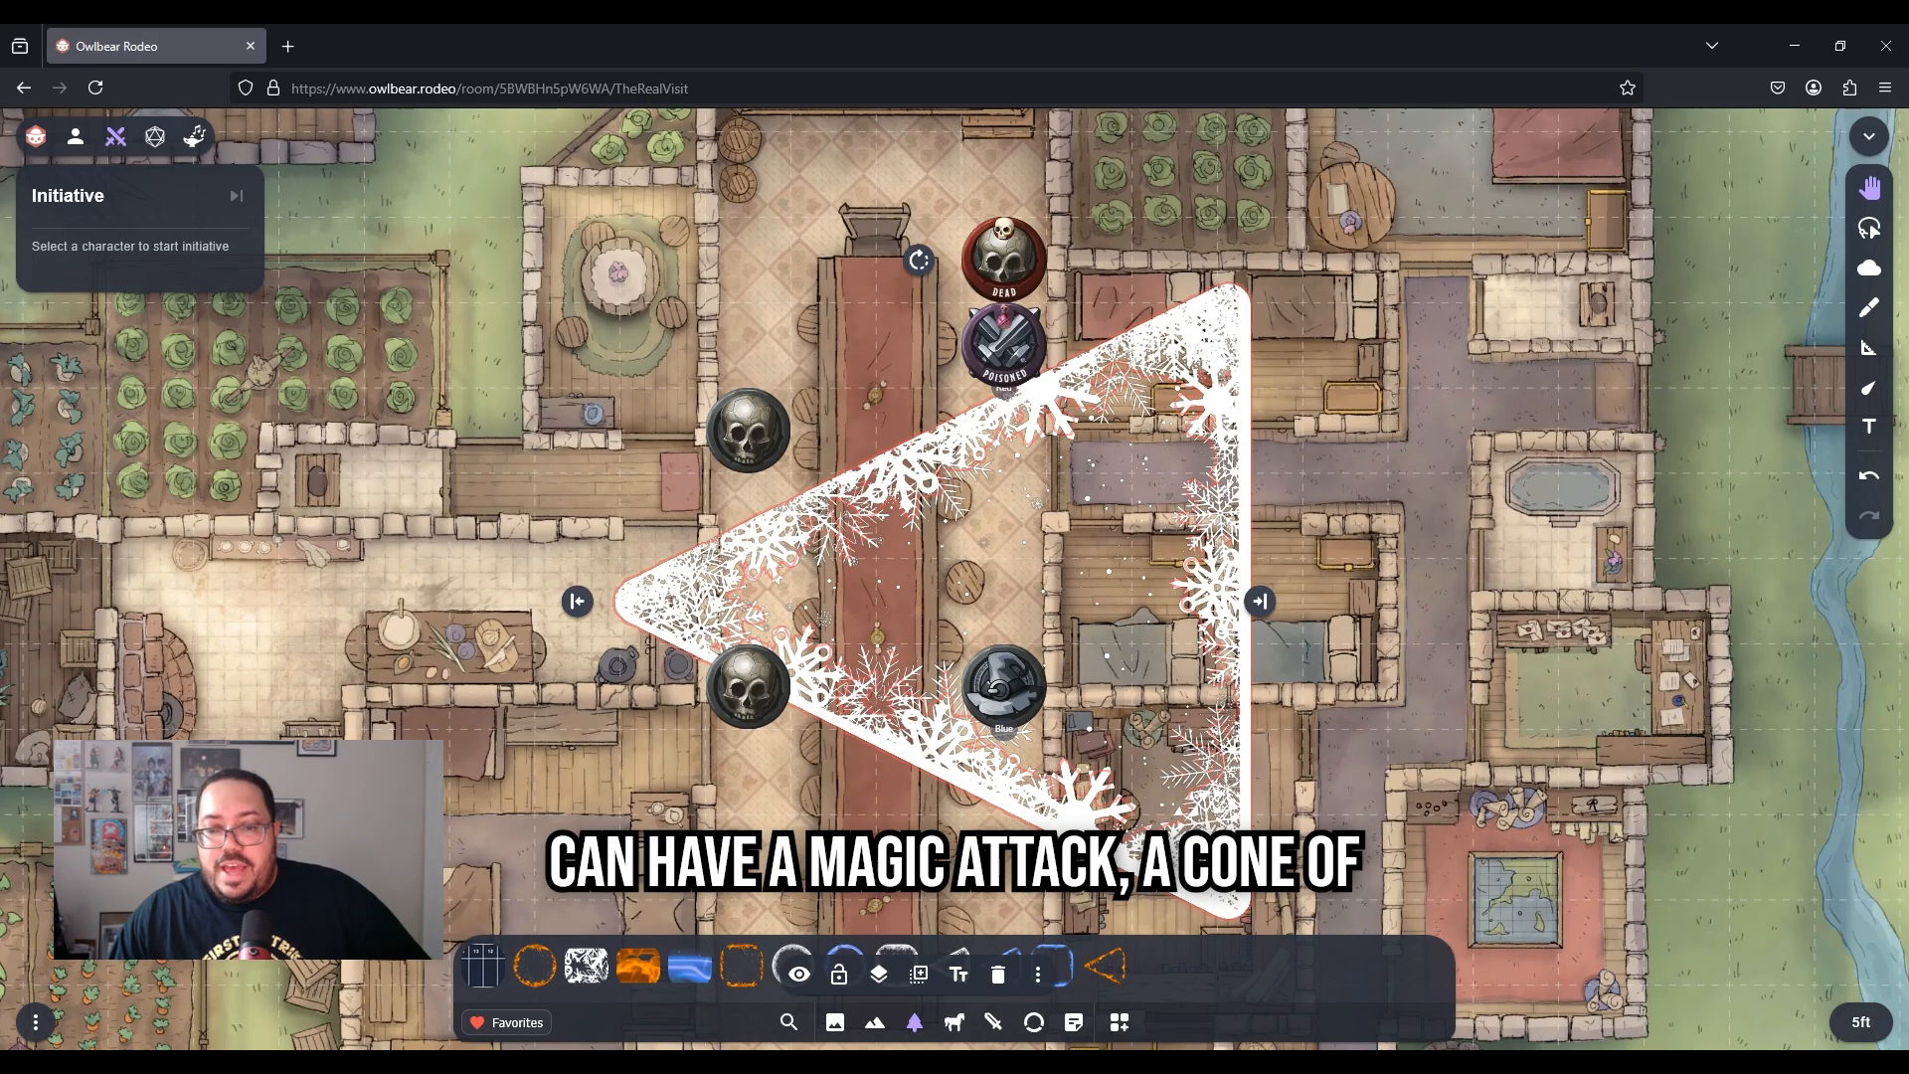
{"action": "left_click_drag", "start_coordinate": [1256, 600], "coordinate": [1171, 601]}
{"action": "left_click_drag", "start_coordinate": [919, 345], "coordinate": [917, 668]}
{"action": "left_click_drag", "start_coordinate": [994, 546], "coordinate": [909, 556]}
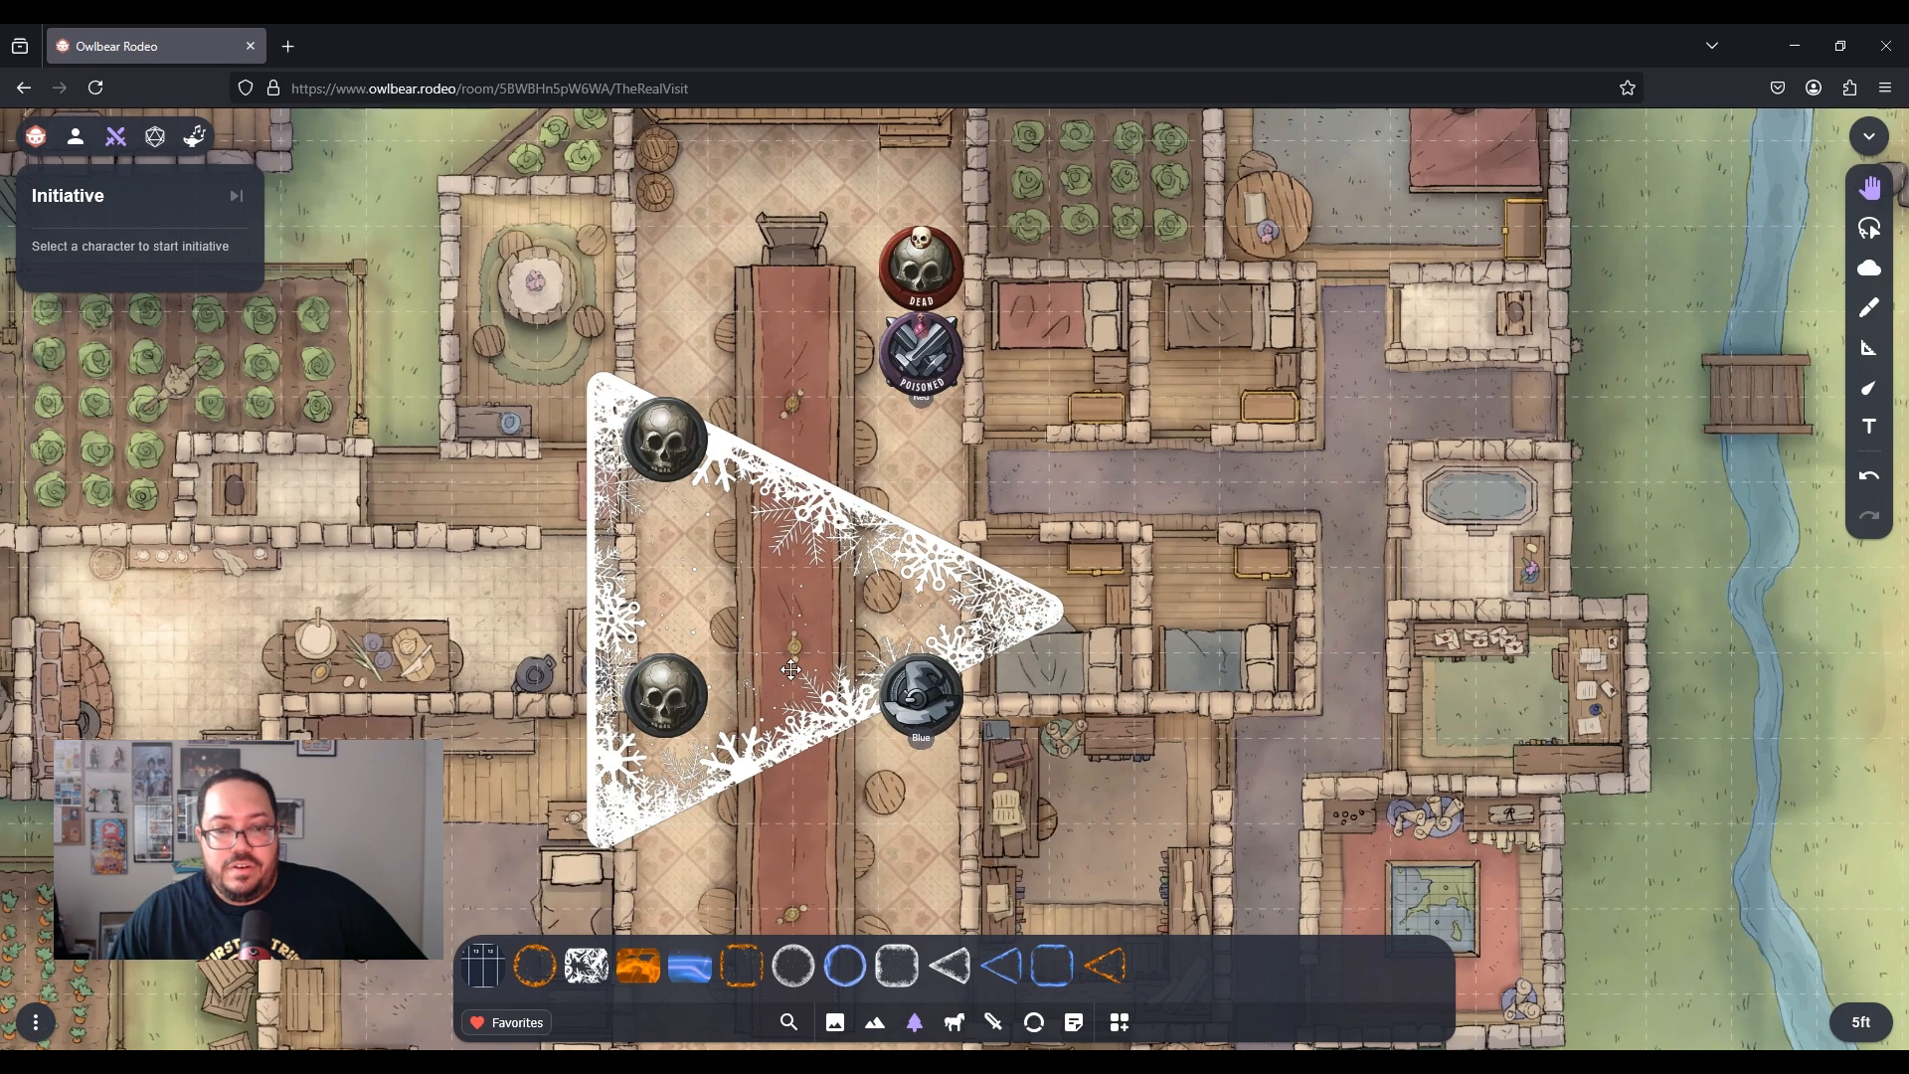
Rotate and reposition the ice cone so its tip starts at Blue and it spreads over the skulls across the table
{"action": "left_click_drag", "start_coordinate": [785, 756], "coordinate": [602, 815]}
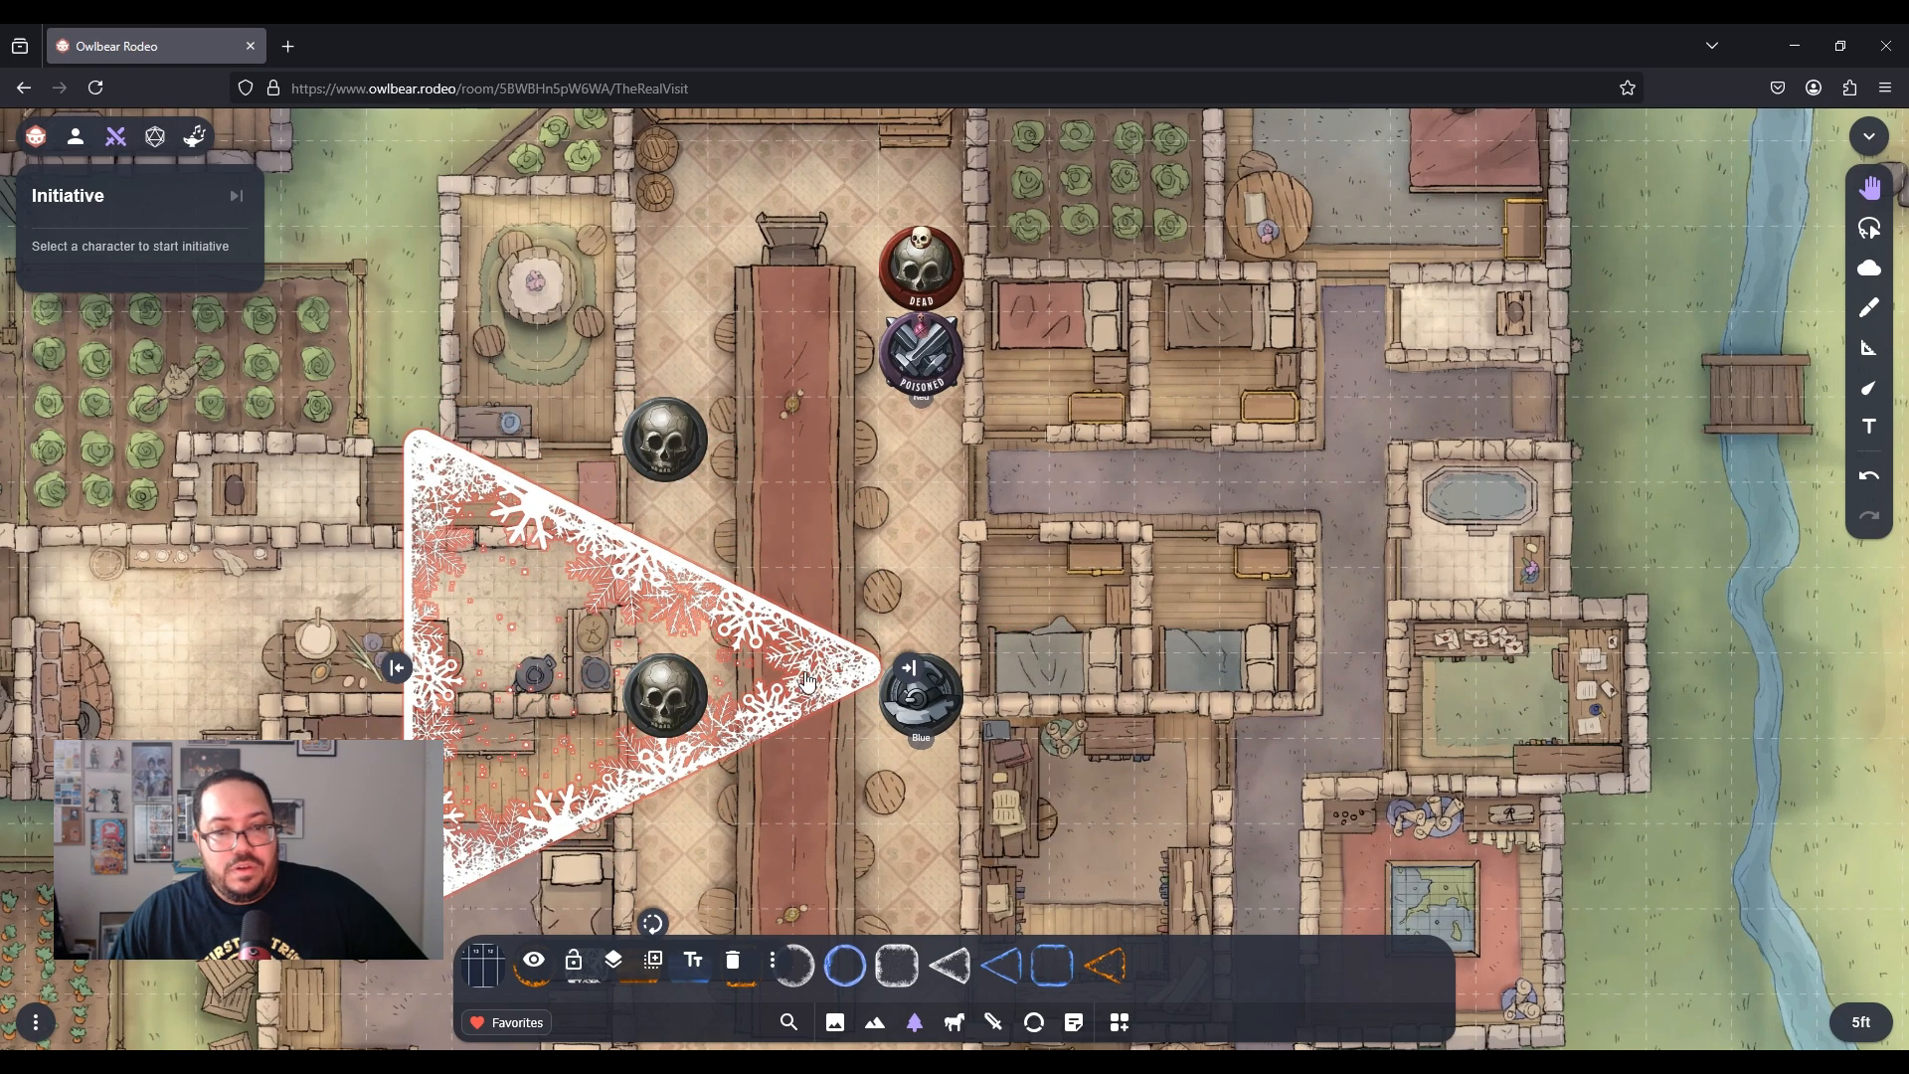
{"action": "left_click_drag", "start_coordinate": [654, 921], "coordinate": [524, 888]}
{"action": "left_click_drag", "start_coordinate": [777, 790], "coordinate": [833, 689]}
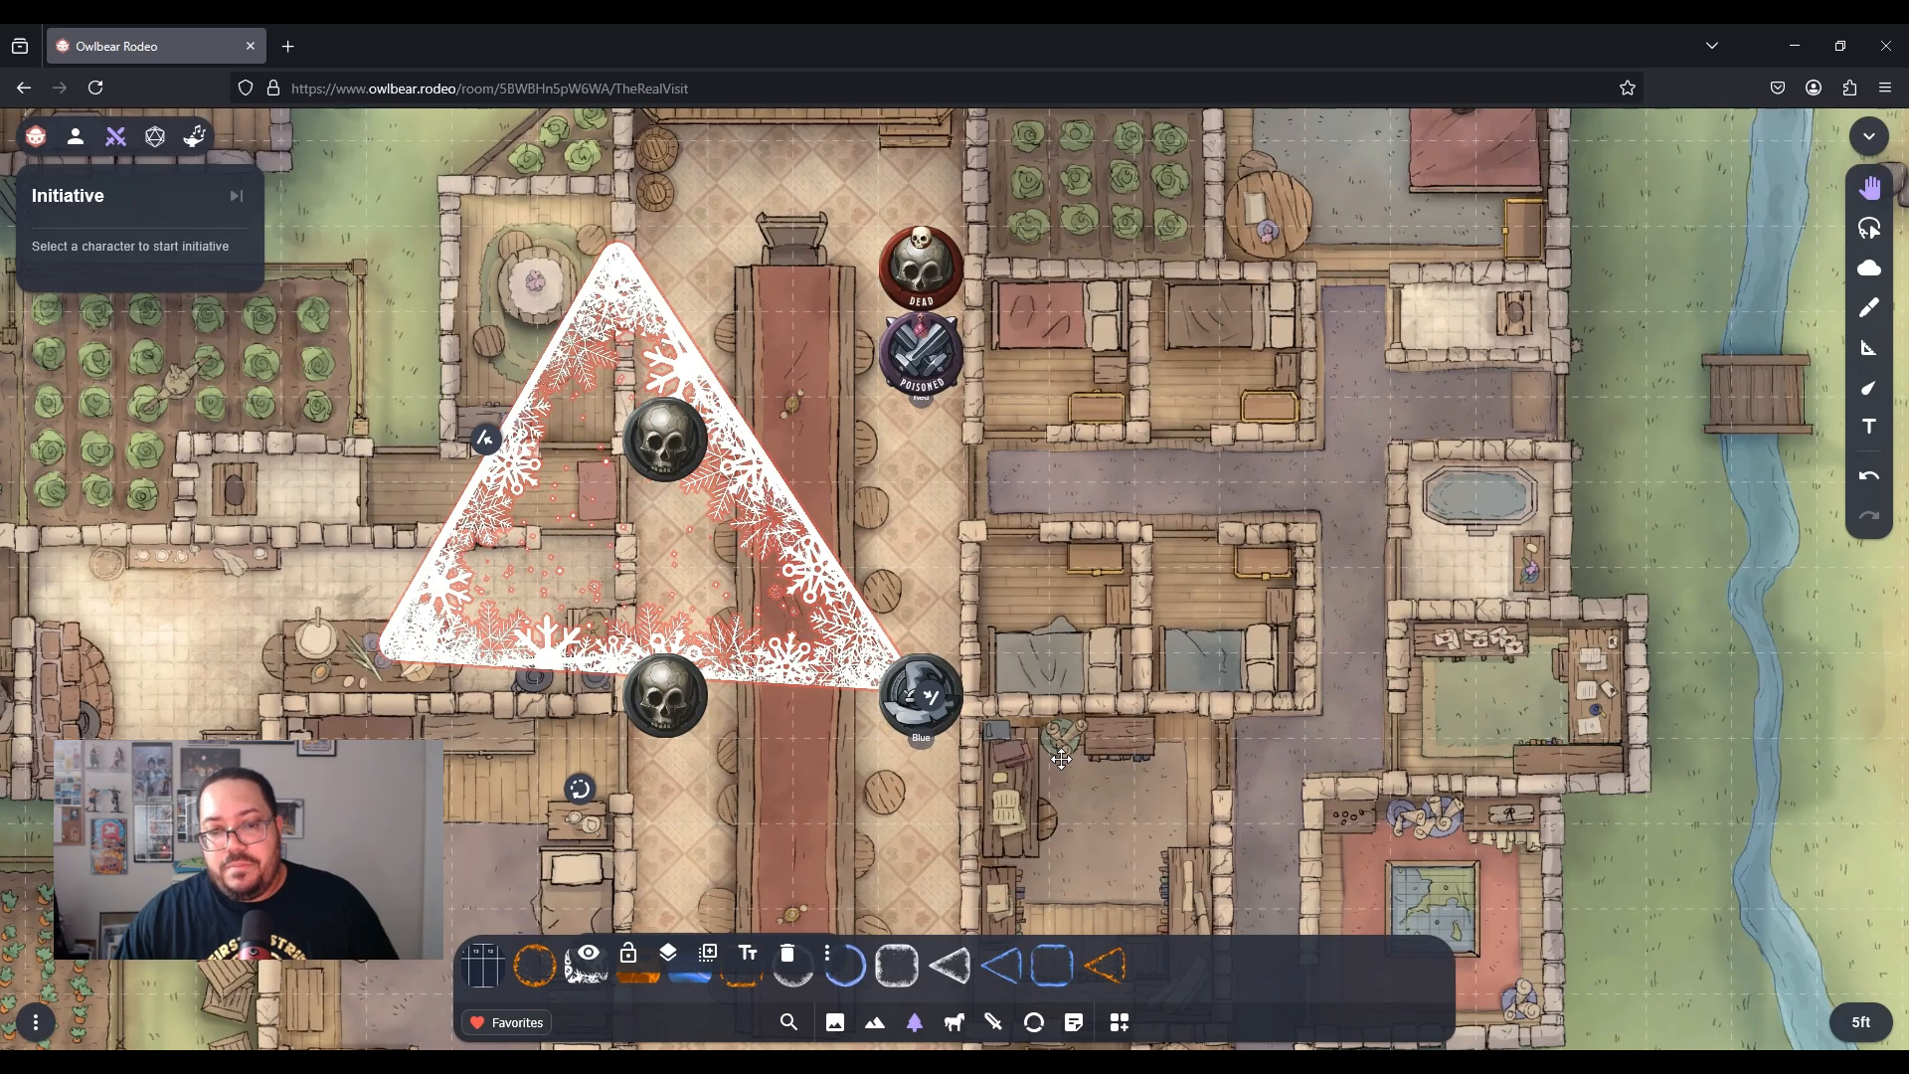
Try out a lightning cube effect over the rooms beside the great hall and delete it
{"action": "scroll", "coordinate": [1061, 758], "scroll_direction": "down", "scroll_amount": 3}
{"action": "scroll", "coordinate": [1061, 759], "scroll_direction": "up", "scroll_amount": 2}
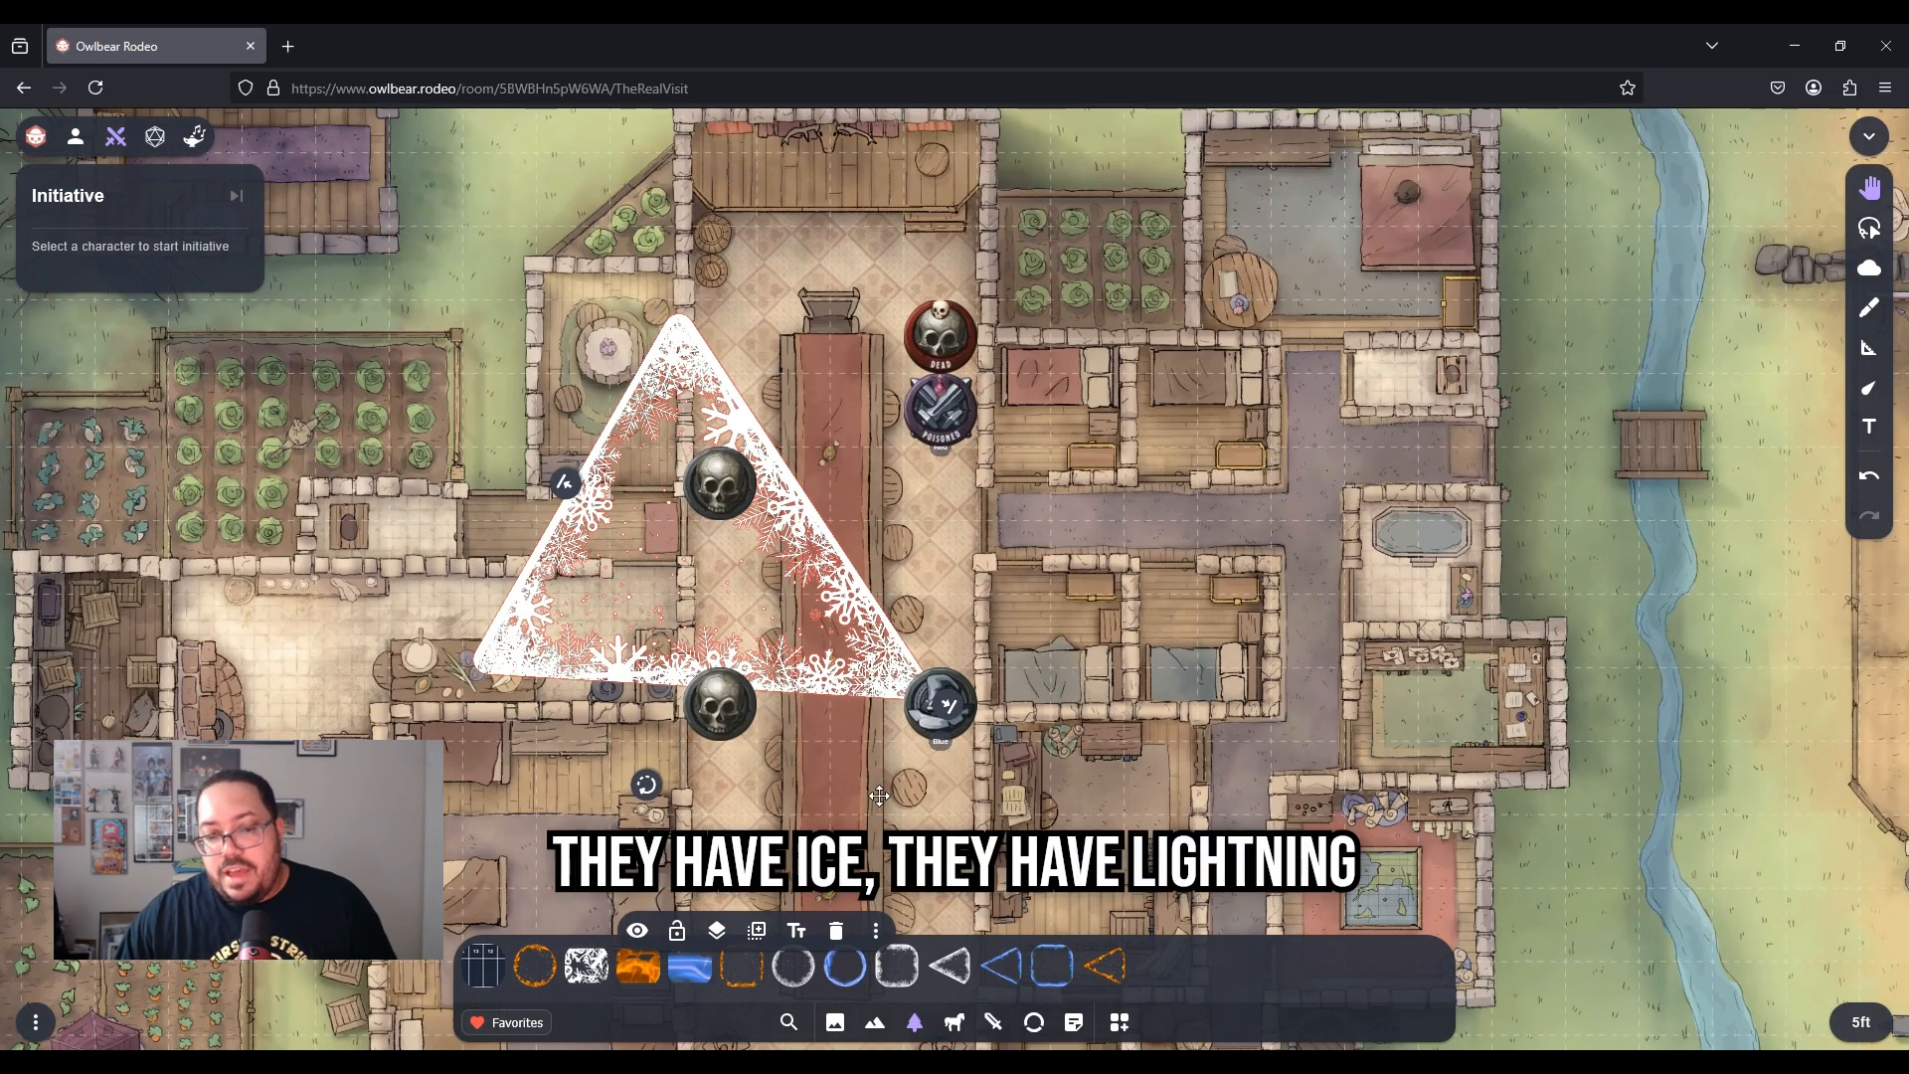
{"action": "left_click_drag", "start_coordinate": [1053, 973], "coordinate": [1064, 753]}
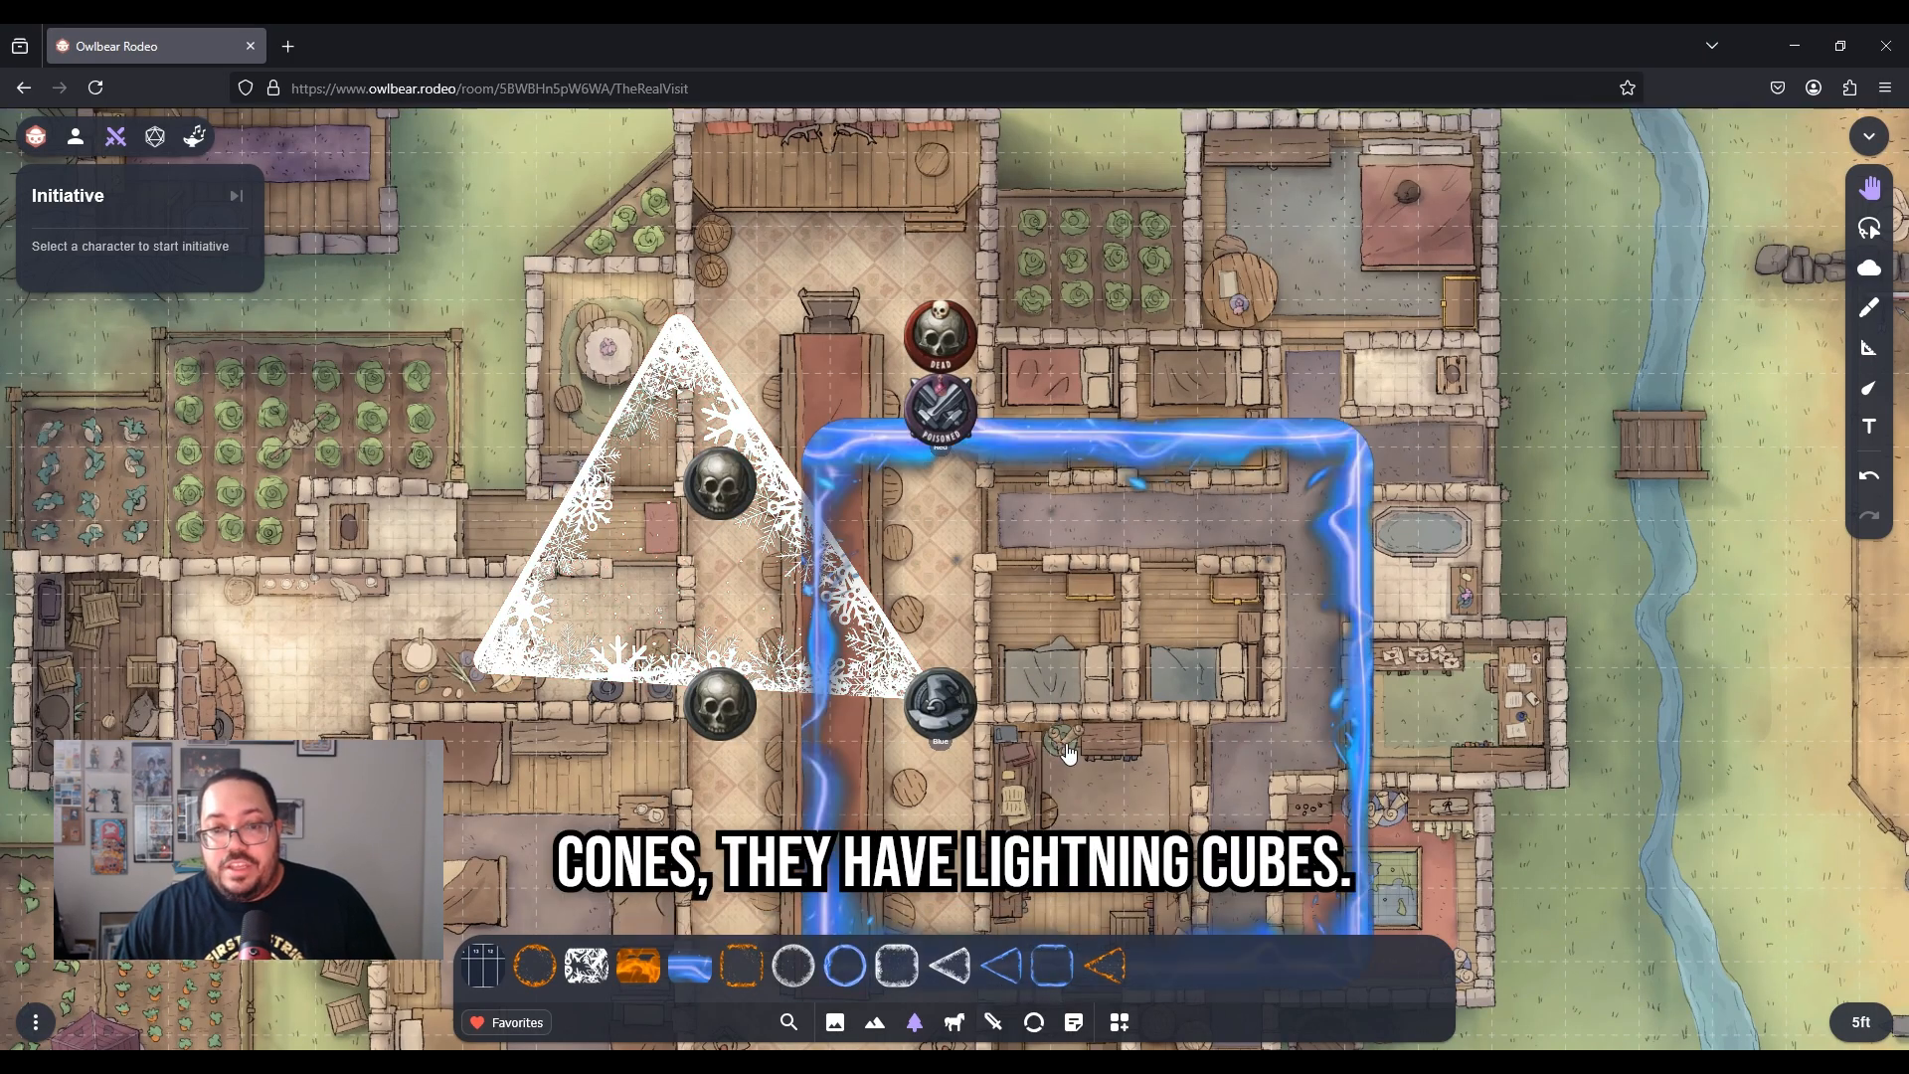
{"action": "left_click", "coordinate": [1153, 452]}
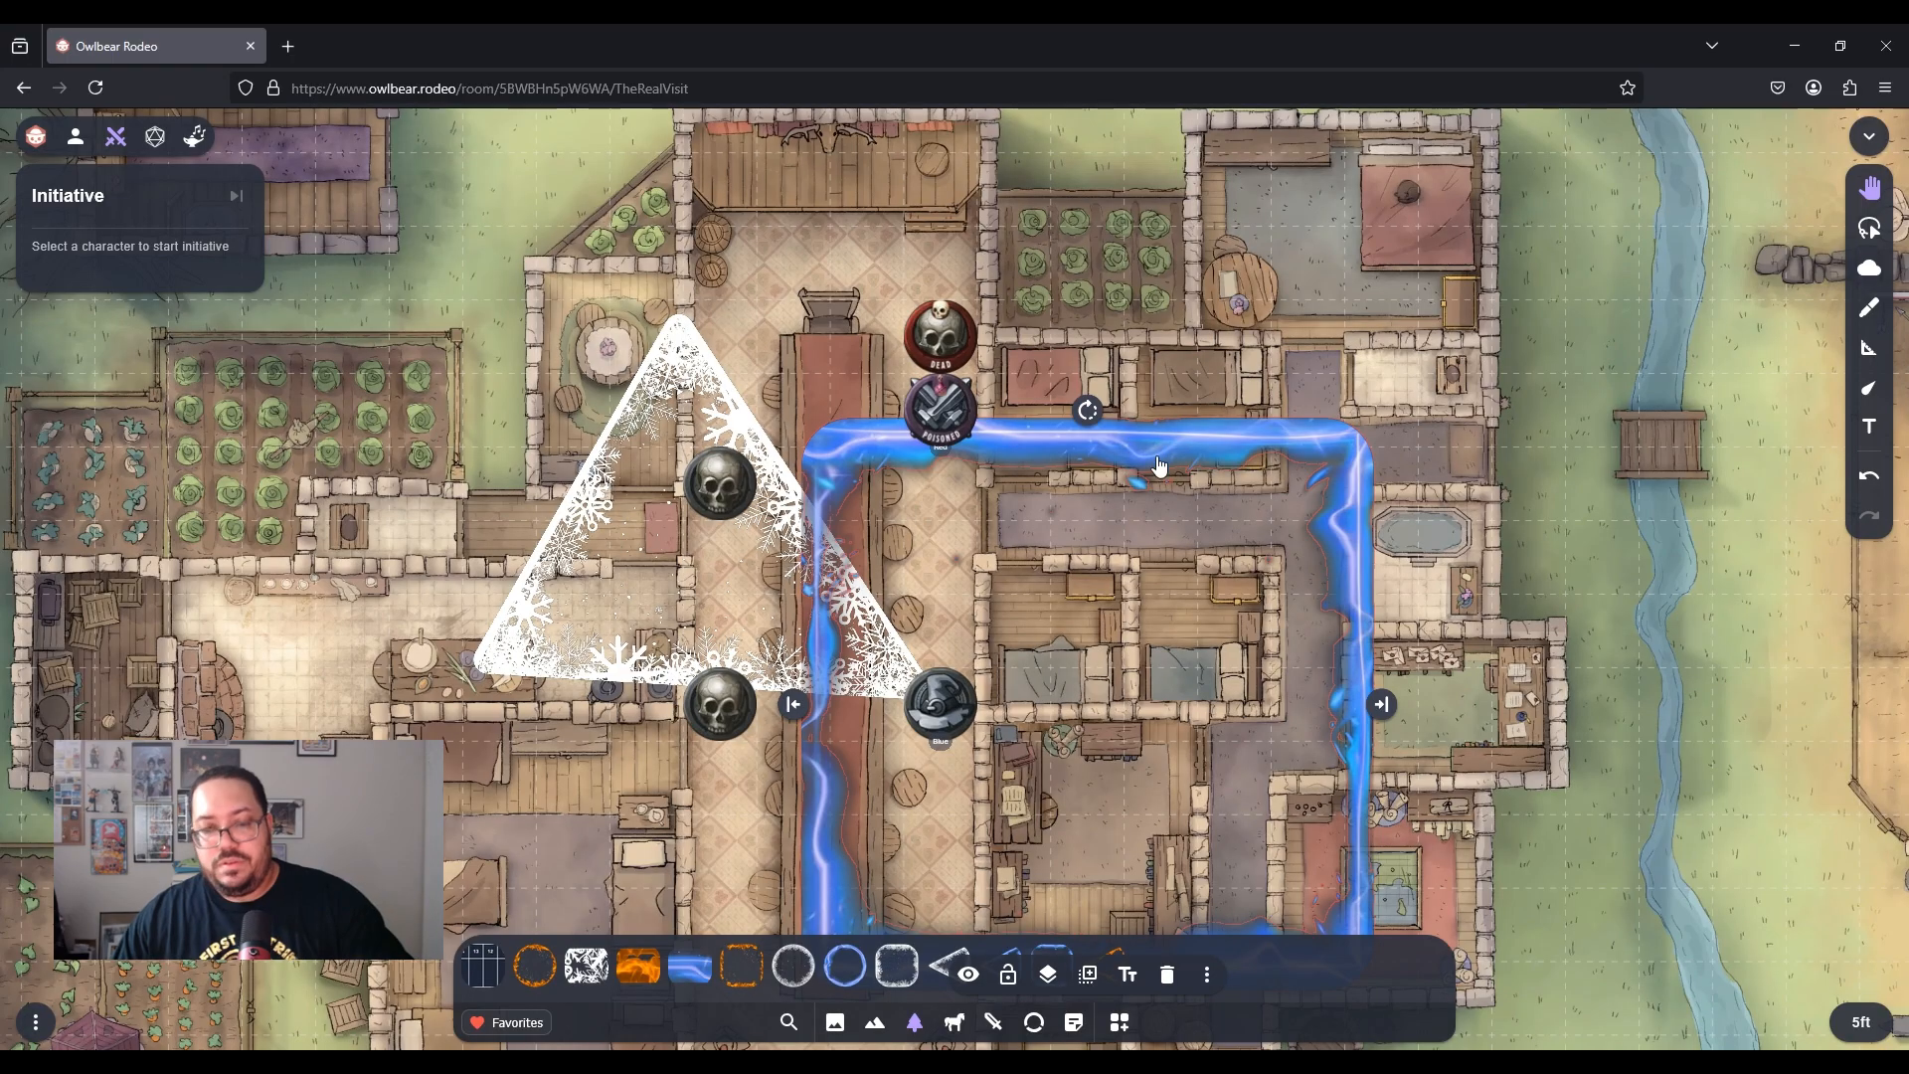
{"action": "key", "text": "Delete"}
Try out an ice line and a Fire Sphere over the rooms beside the great hall, deleting each one
{"action": "left_click_drag", "start_coordinate": [587, 968], "coordinate": [1034, 614]}
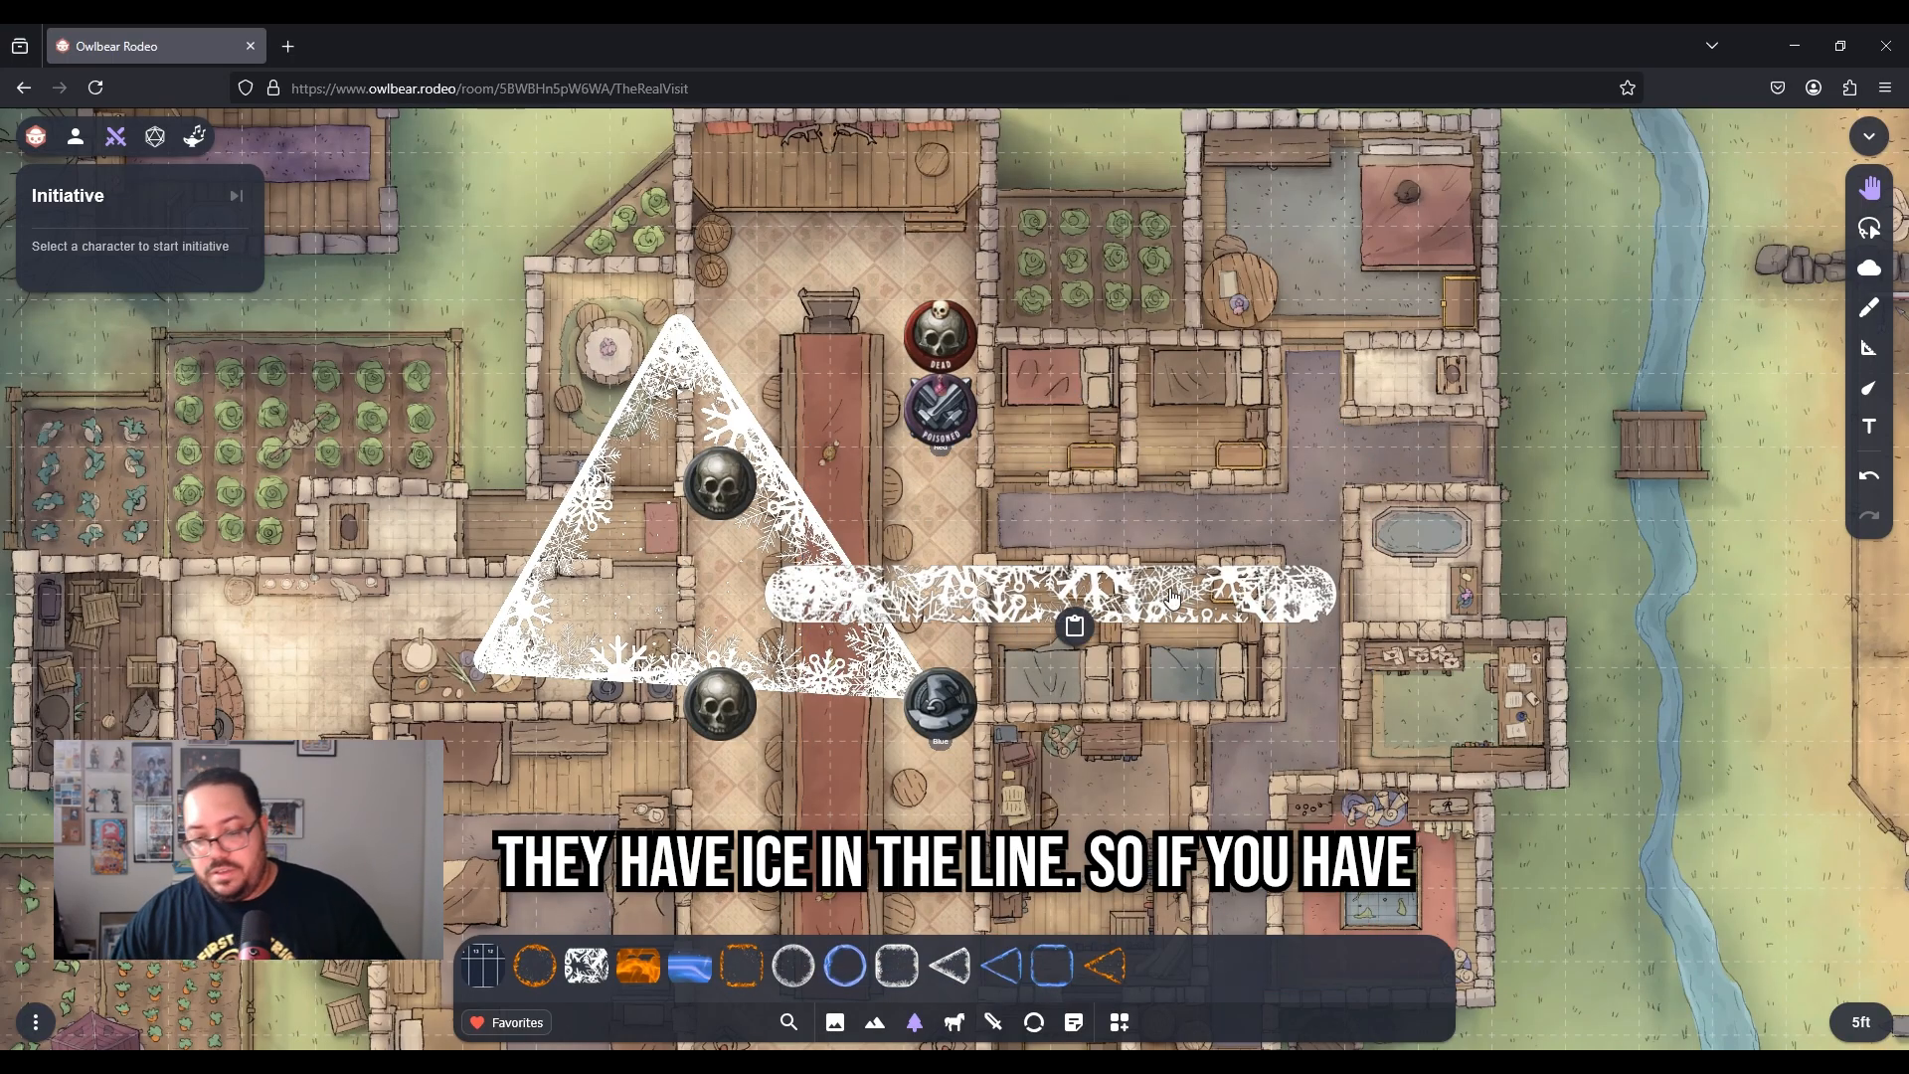
{"action": "left_click", "coordinate": [1093, 606]}
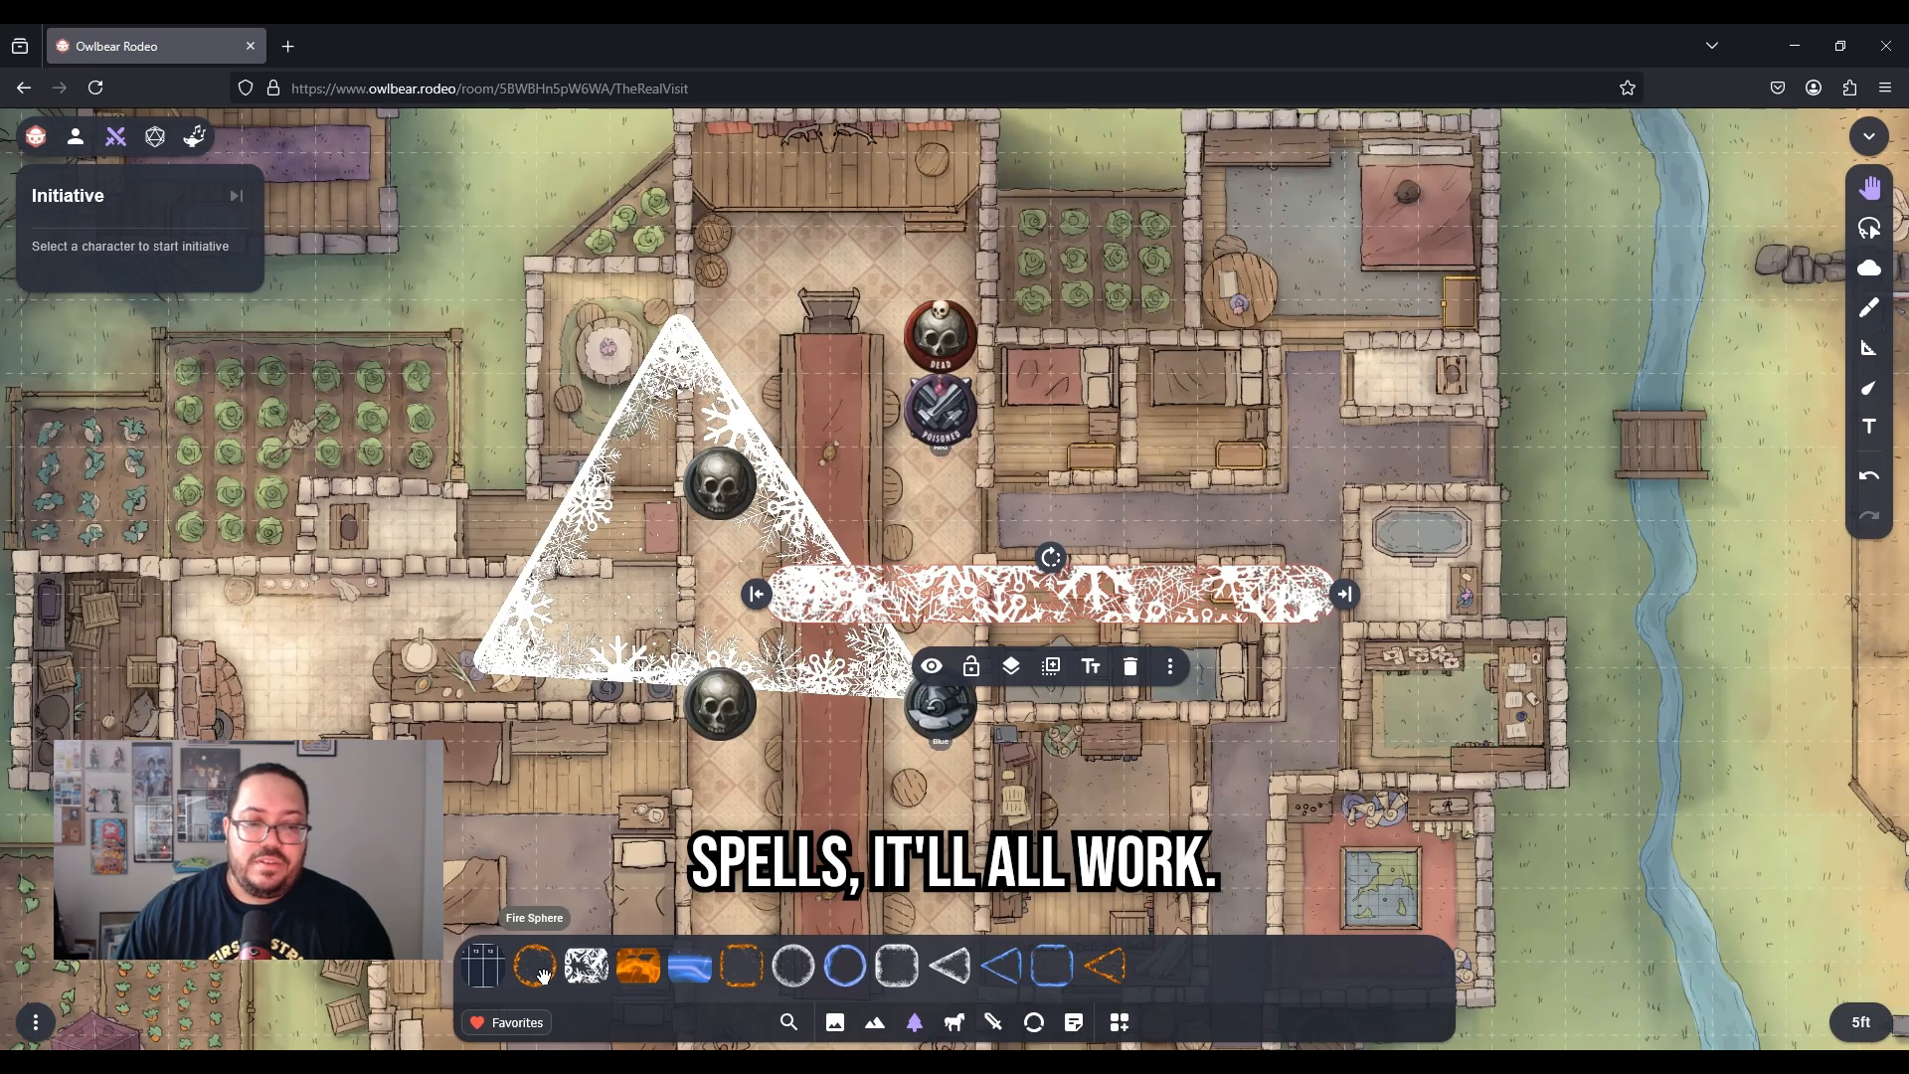
{"action": "key", "text": "Delete"}
{"action": "left_click_drag", "start_coordinate": [542, 973], "coordinate": [1073, 681]}
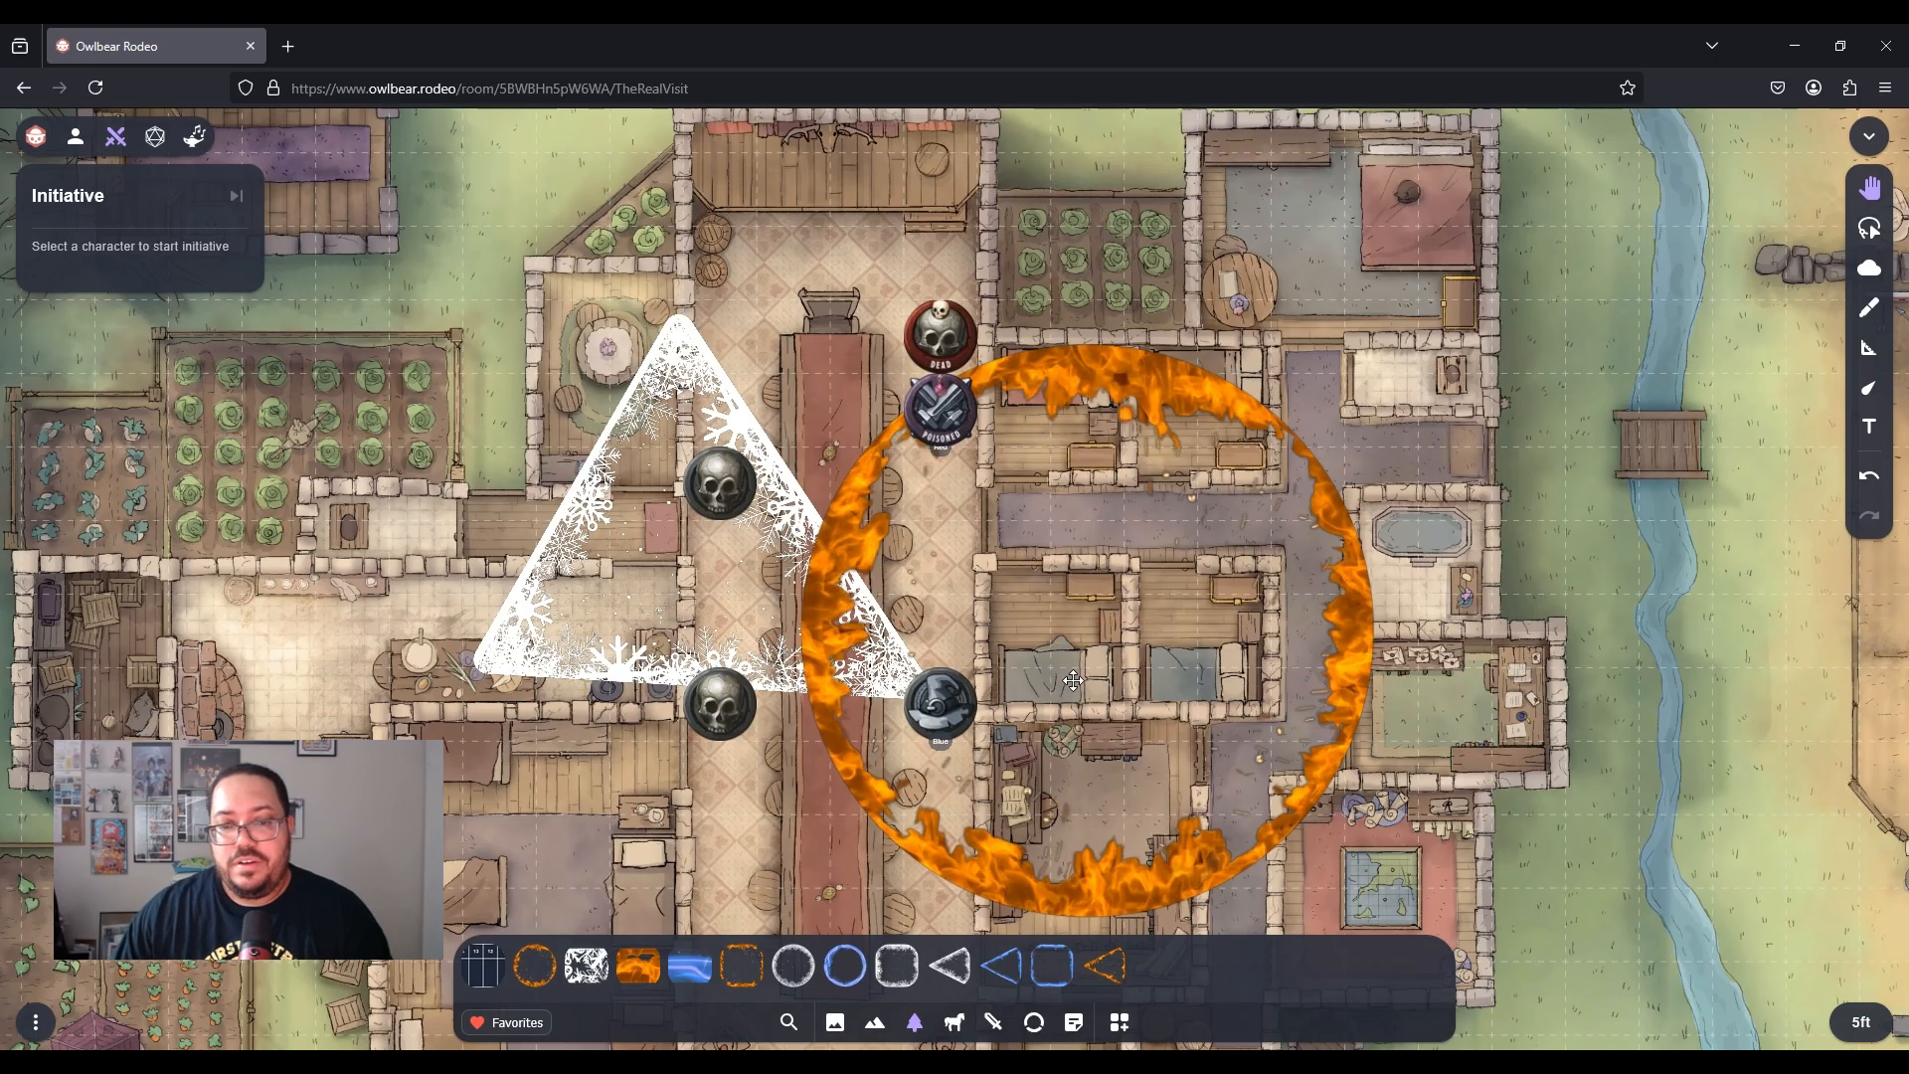
{"action": "left_click", "coordinate": [1326, 755]}
{"action": "key", "text": "Delete"}
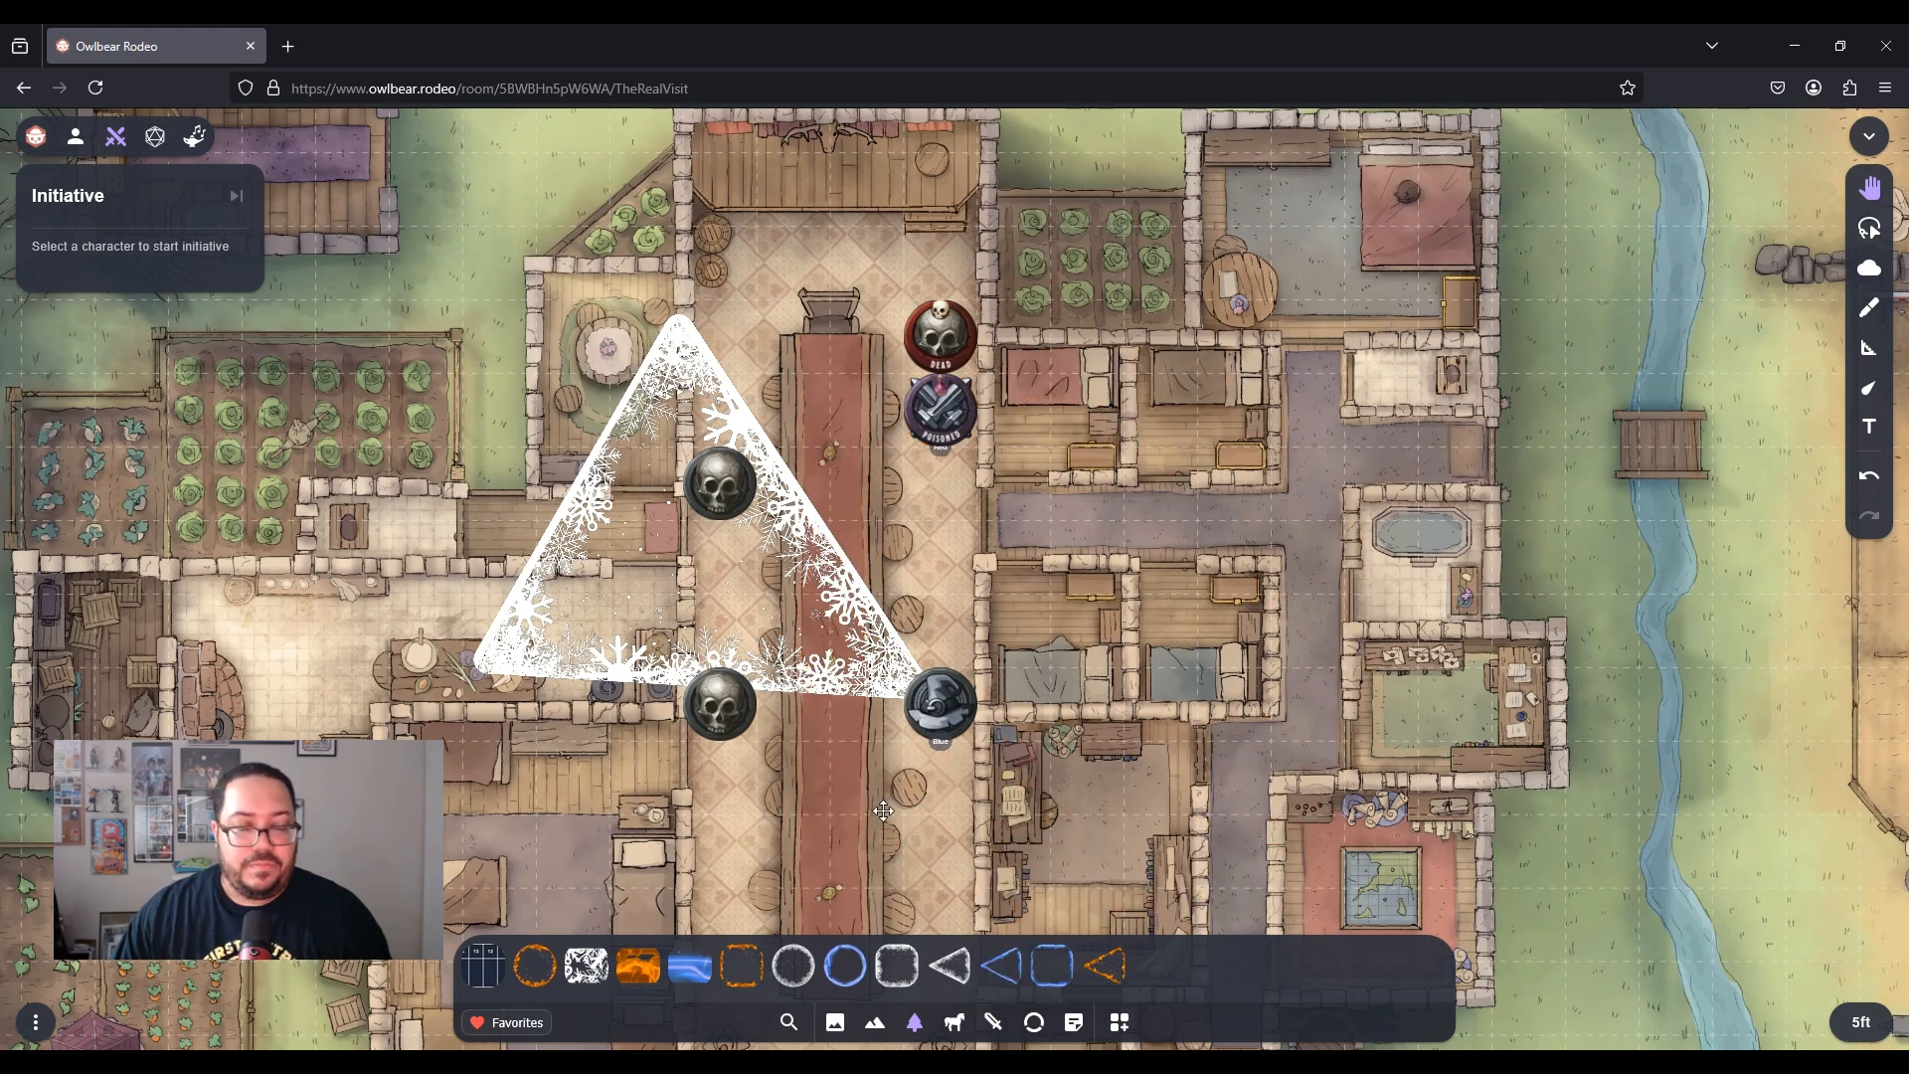
Place the 25-to-0 initiative tracker prop above the great hall and move it just beyond the map's upper edge
{"action": "scroll", "coordinate": [908, 828], "scroll_direction": "down", "scroll_amount": 2}
{"action": "left_click_drag", "start_coordinate": [862, 770], "coordinate": [1001, 314]}
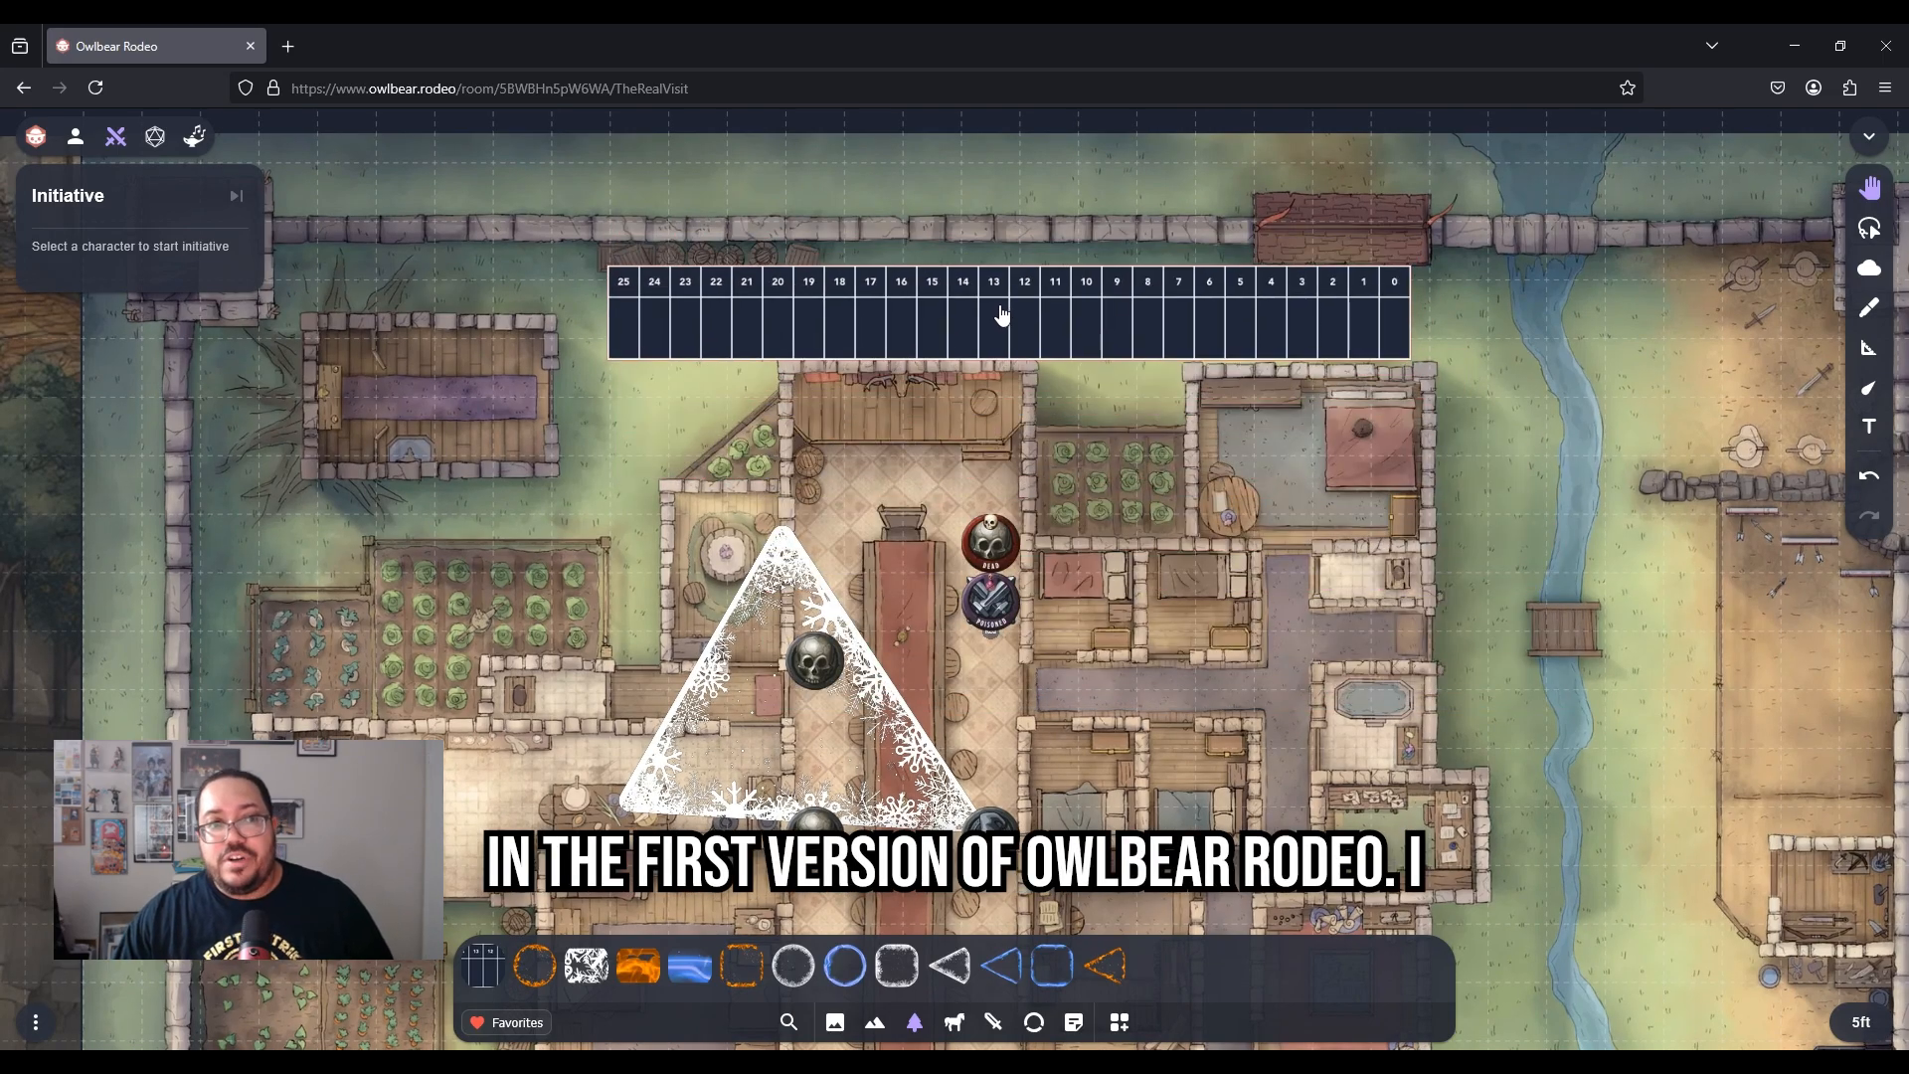
{"action": "left_click", "coordinate": [1001, 315]}
{"action": "left_click_drag", "start_coordinate": [1284, 417], "coordinate": [1250, 541]}
{"action": "left_click_drag", "start_coordinate": [1076, 449], "coordinate": [1076, 222]}
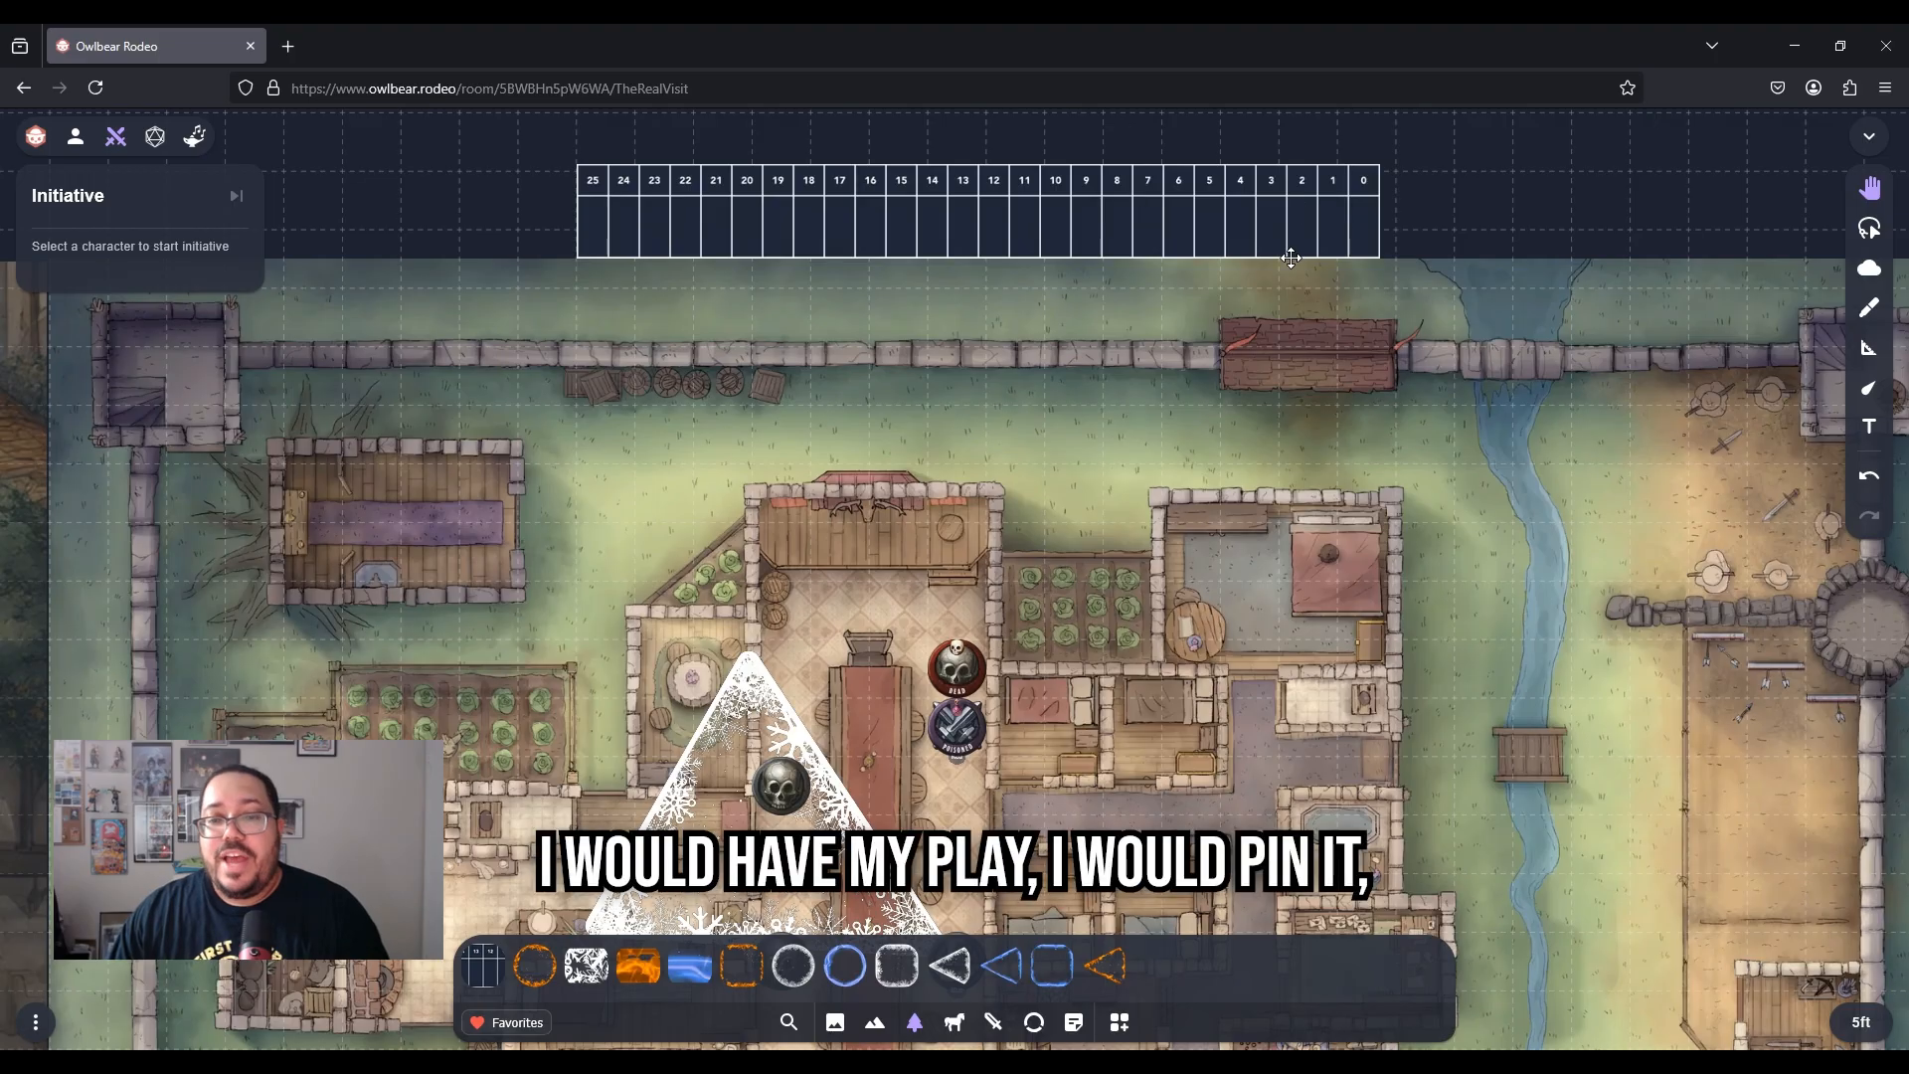
Try placing a copy of the poisoned Red token on the initiative tracker prop around 14 and delete the copy
{"action": "left_click", "coordinate": [771, 348]}
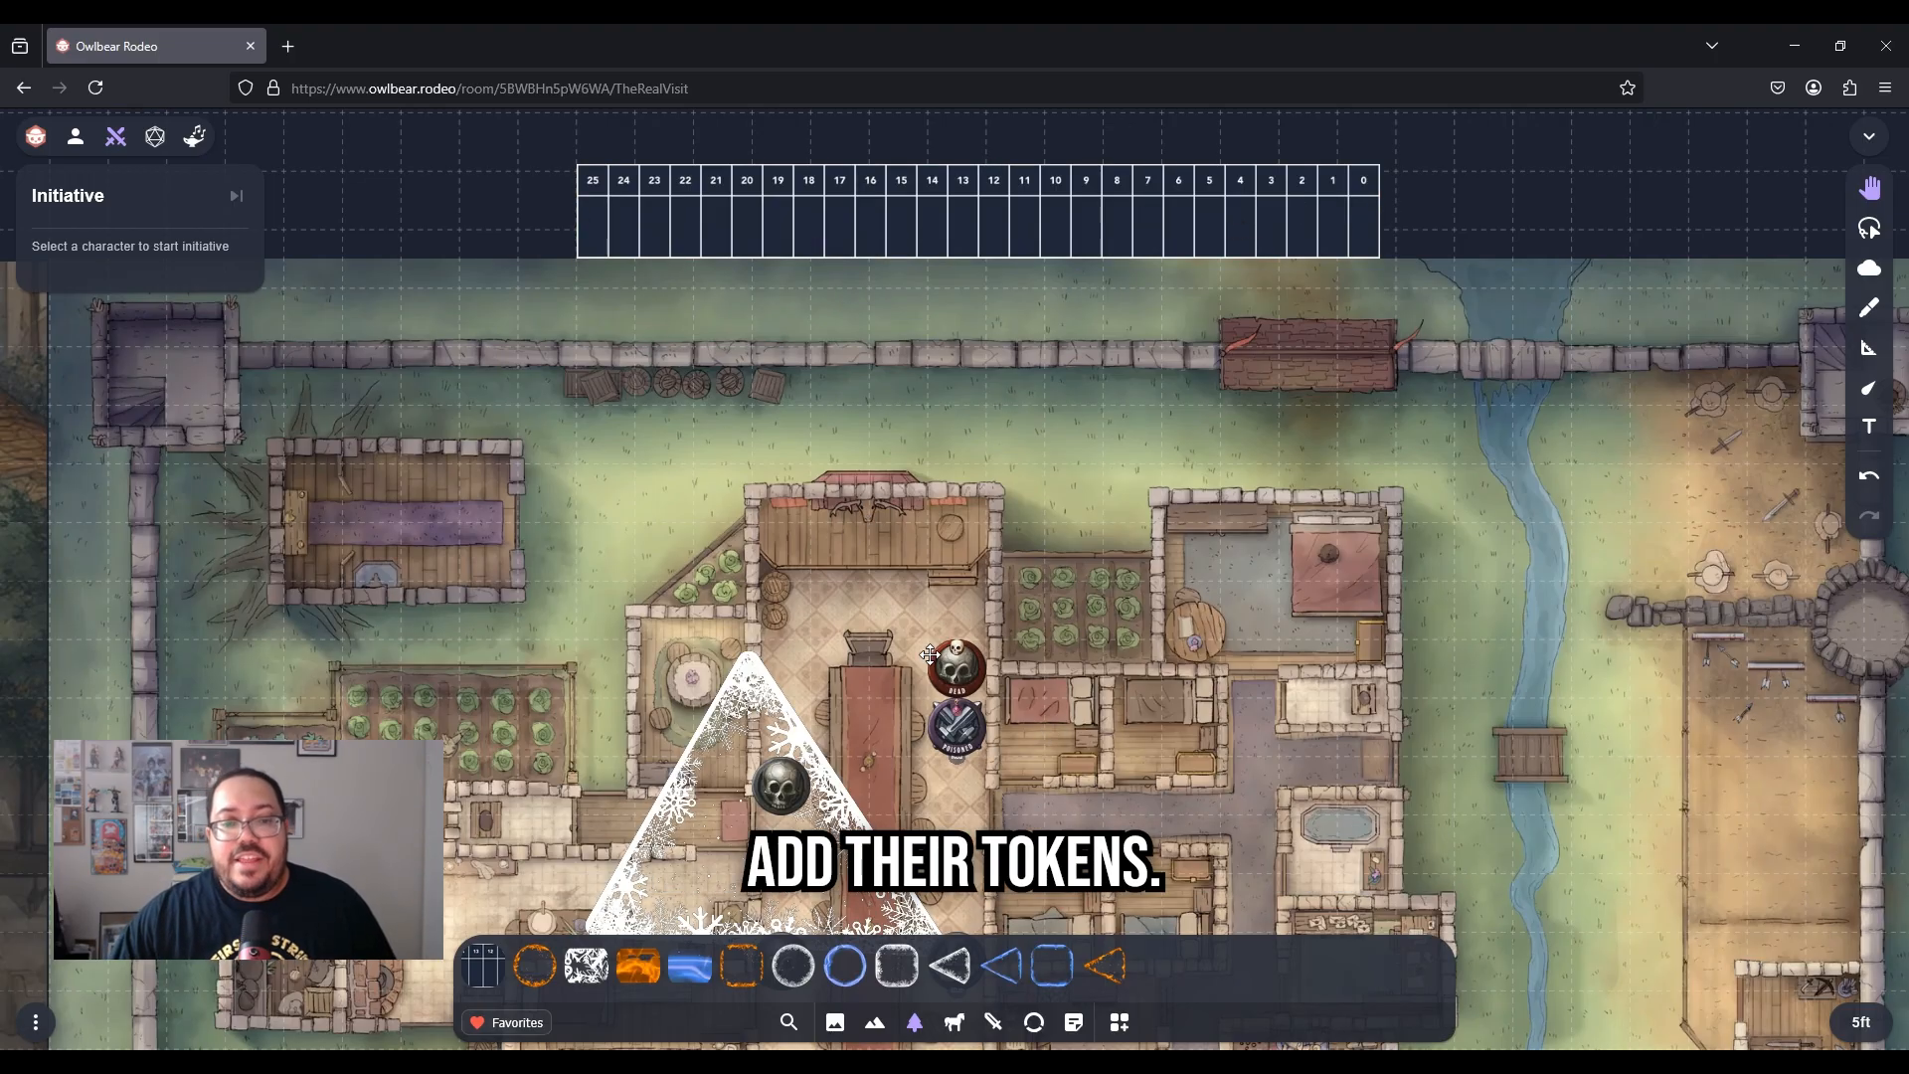
{"action": "left_click", "coordinate": [972, 733]}
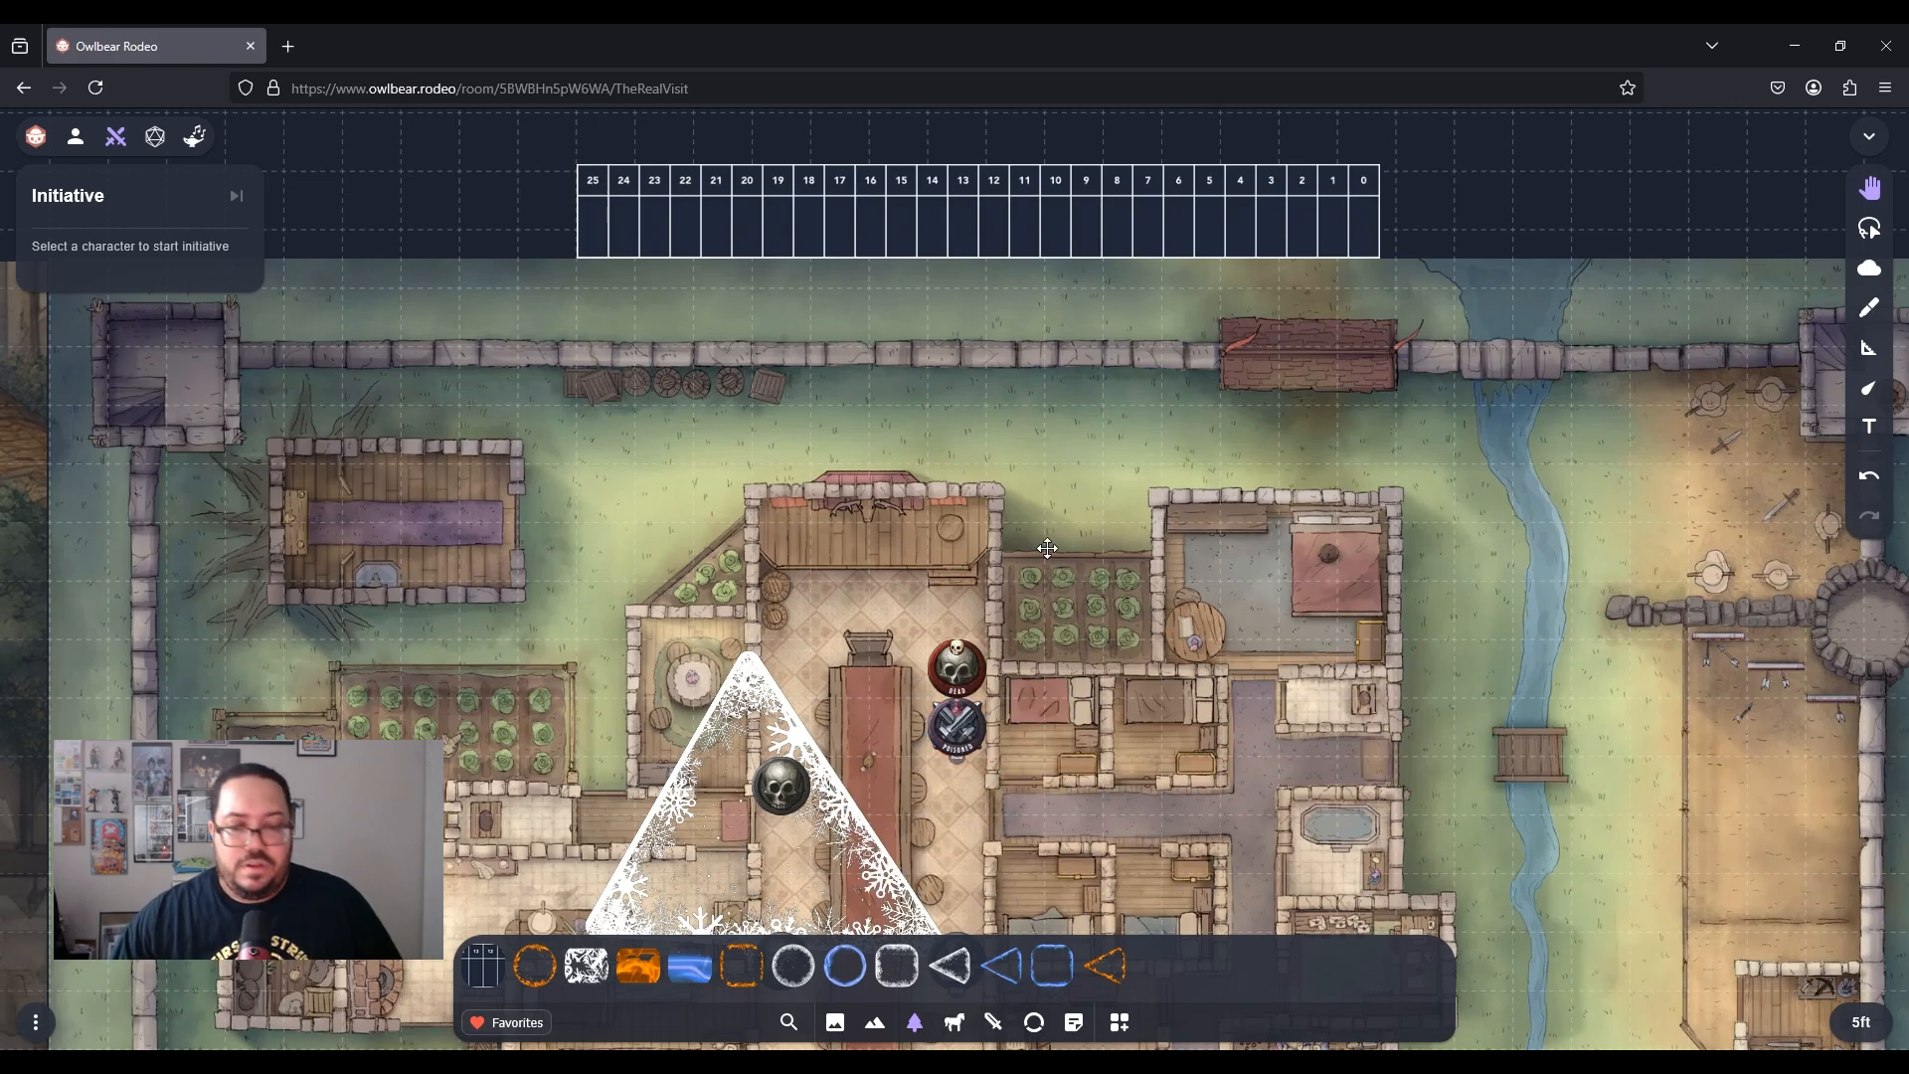
{"action": "key", "text": "ctrl+v"}
{"action": "left_click_drag", "start_coordinate": [995, 747], "coordinate": [950, 237]}
{"action": "left_click", "coordinate": [1092, 366]}
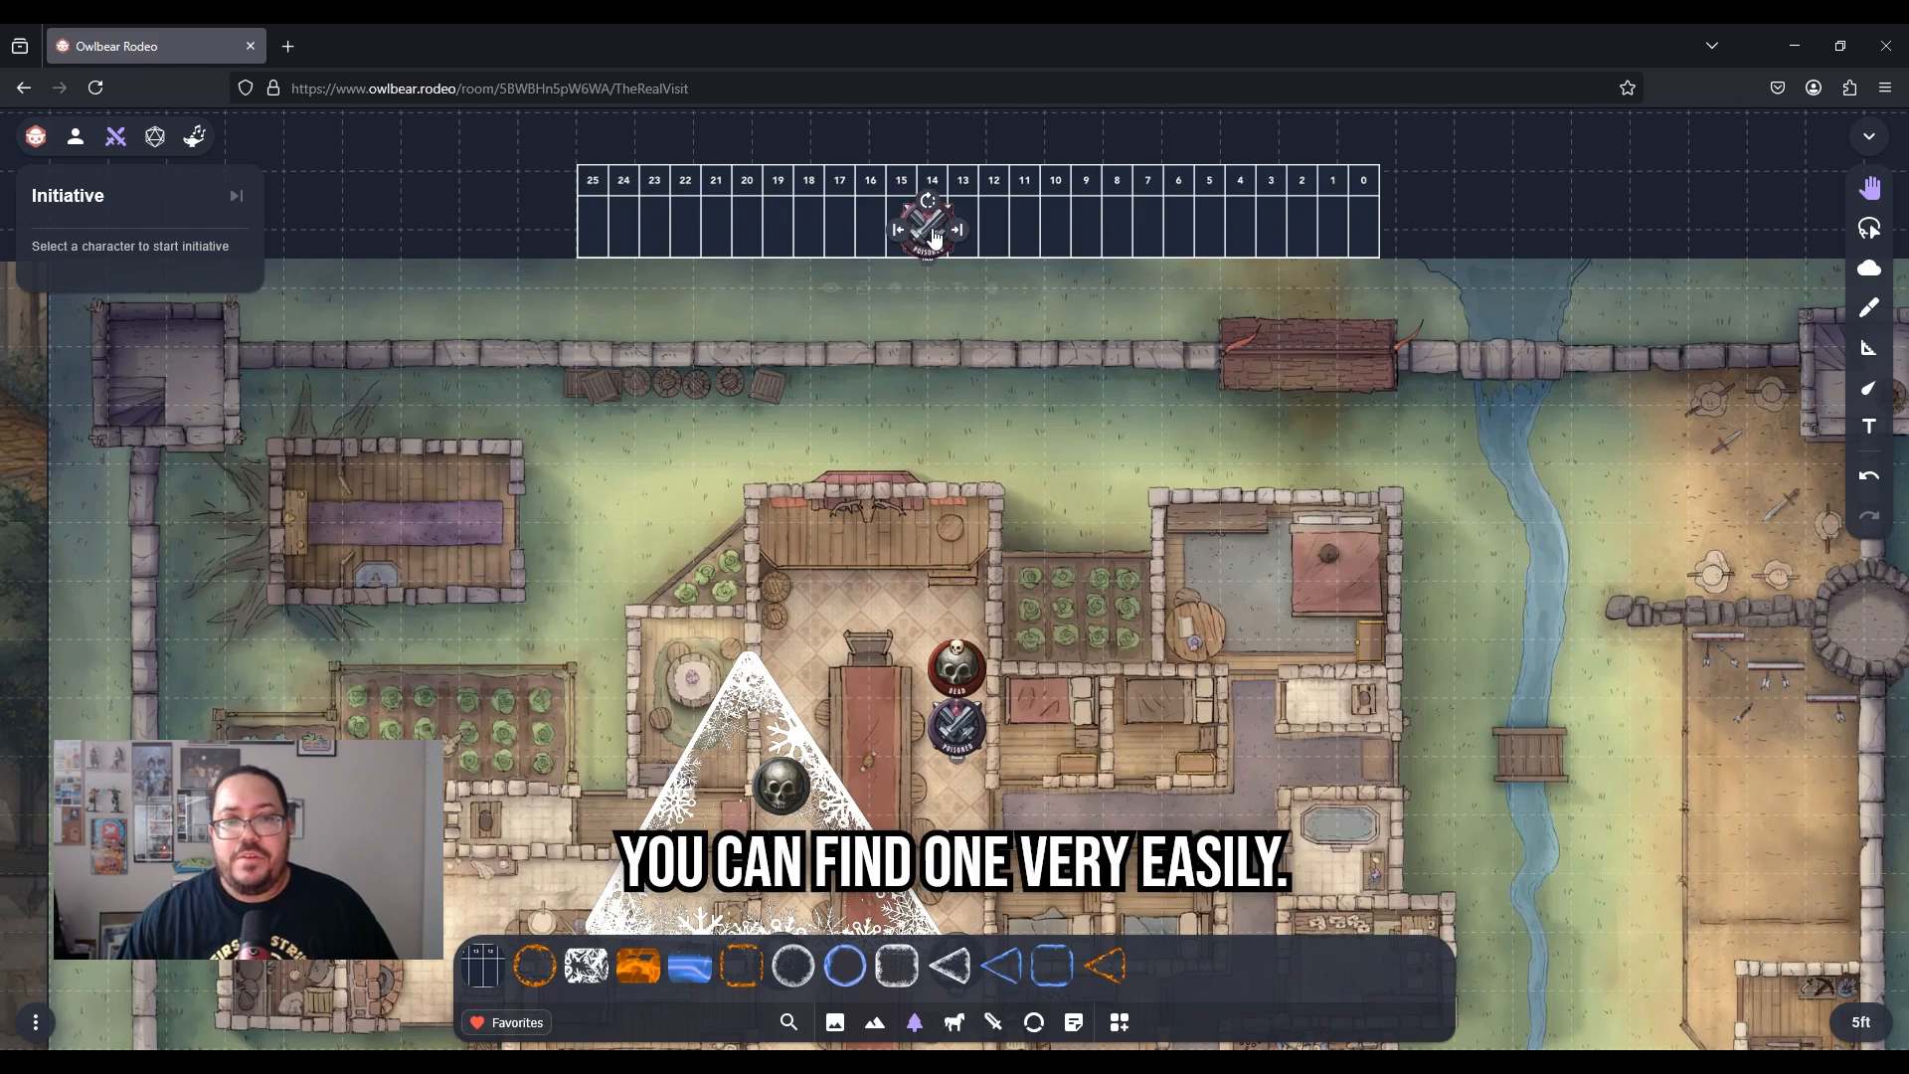
{"action": "left_click", "coordinate": [934, 235]}
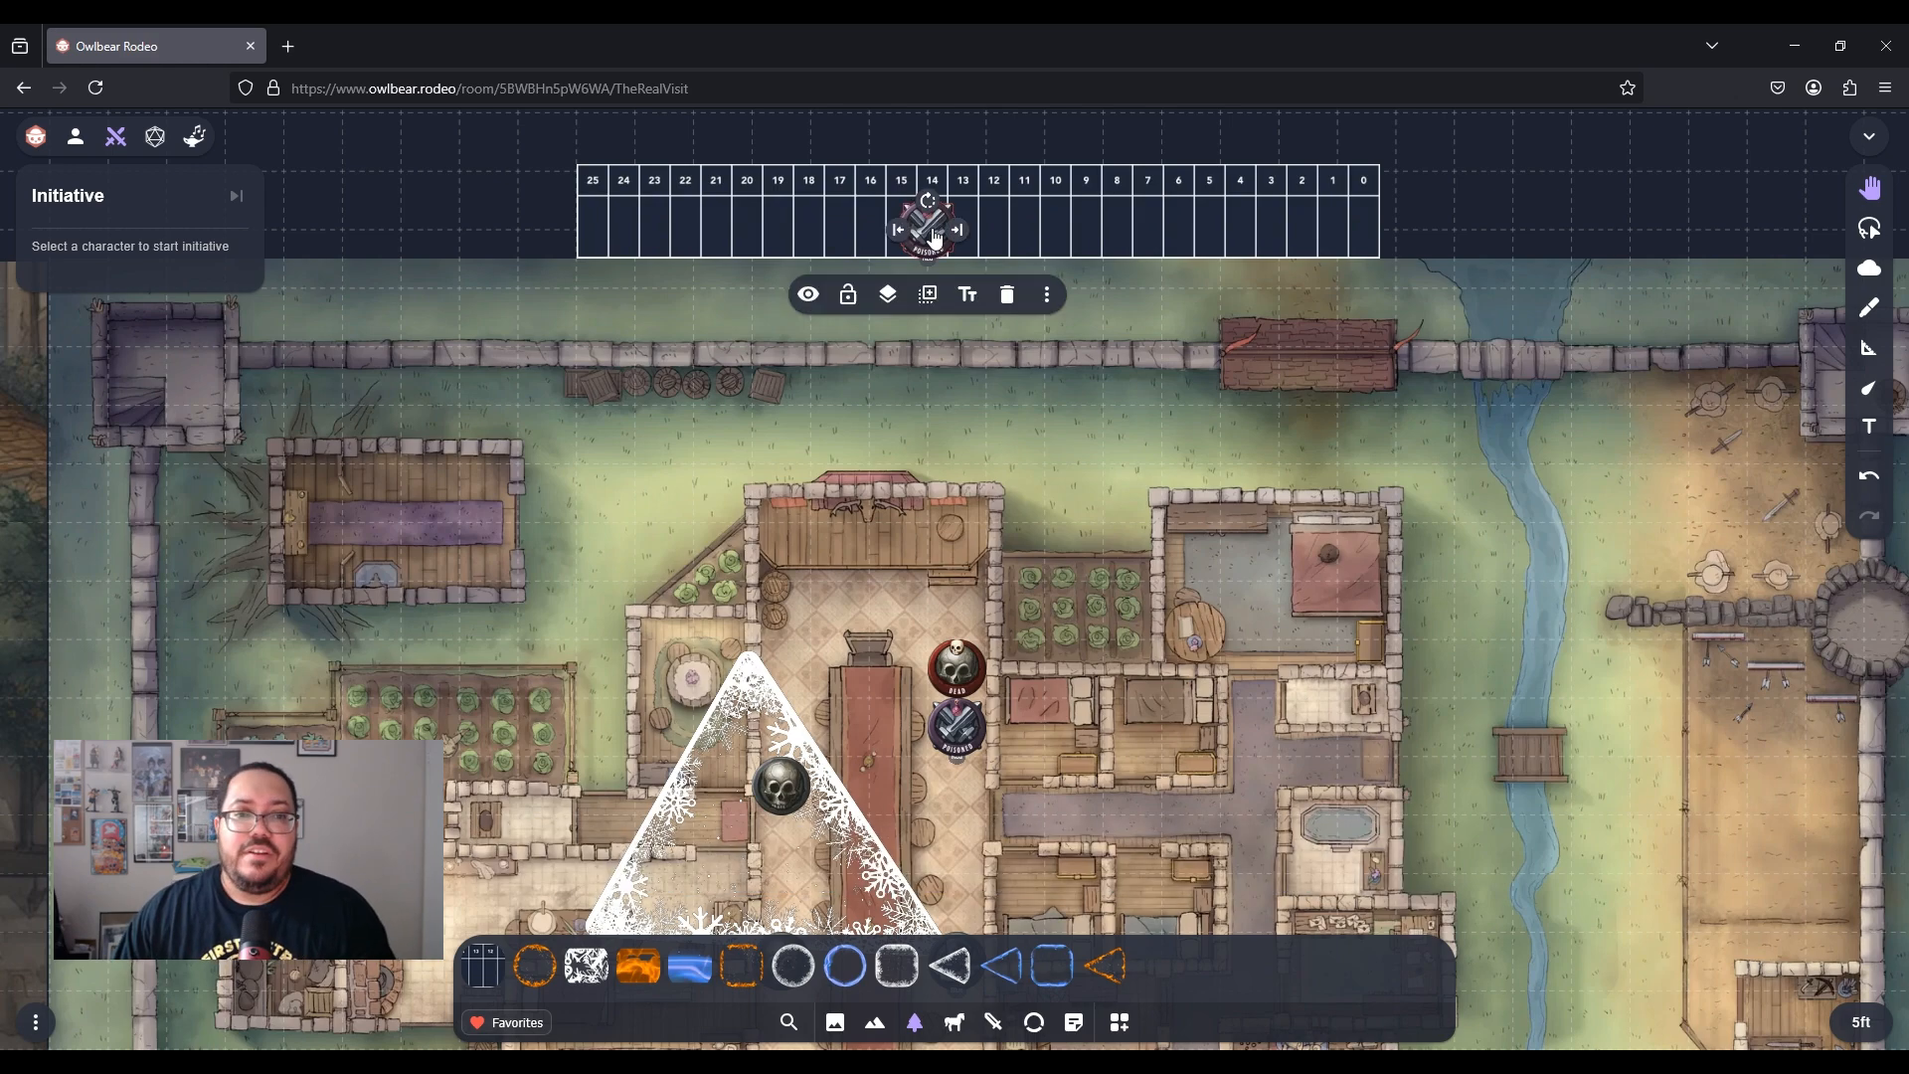
{"action": "key", "text": "Delete"}
{"action": "left_click", "coordinate": [959, 221]}
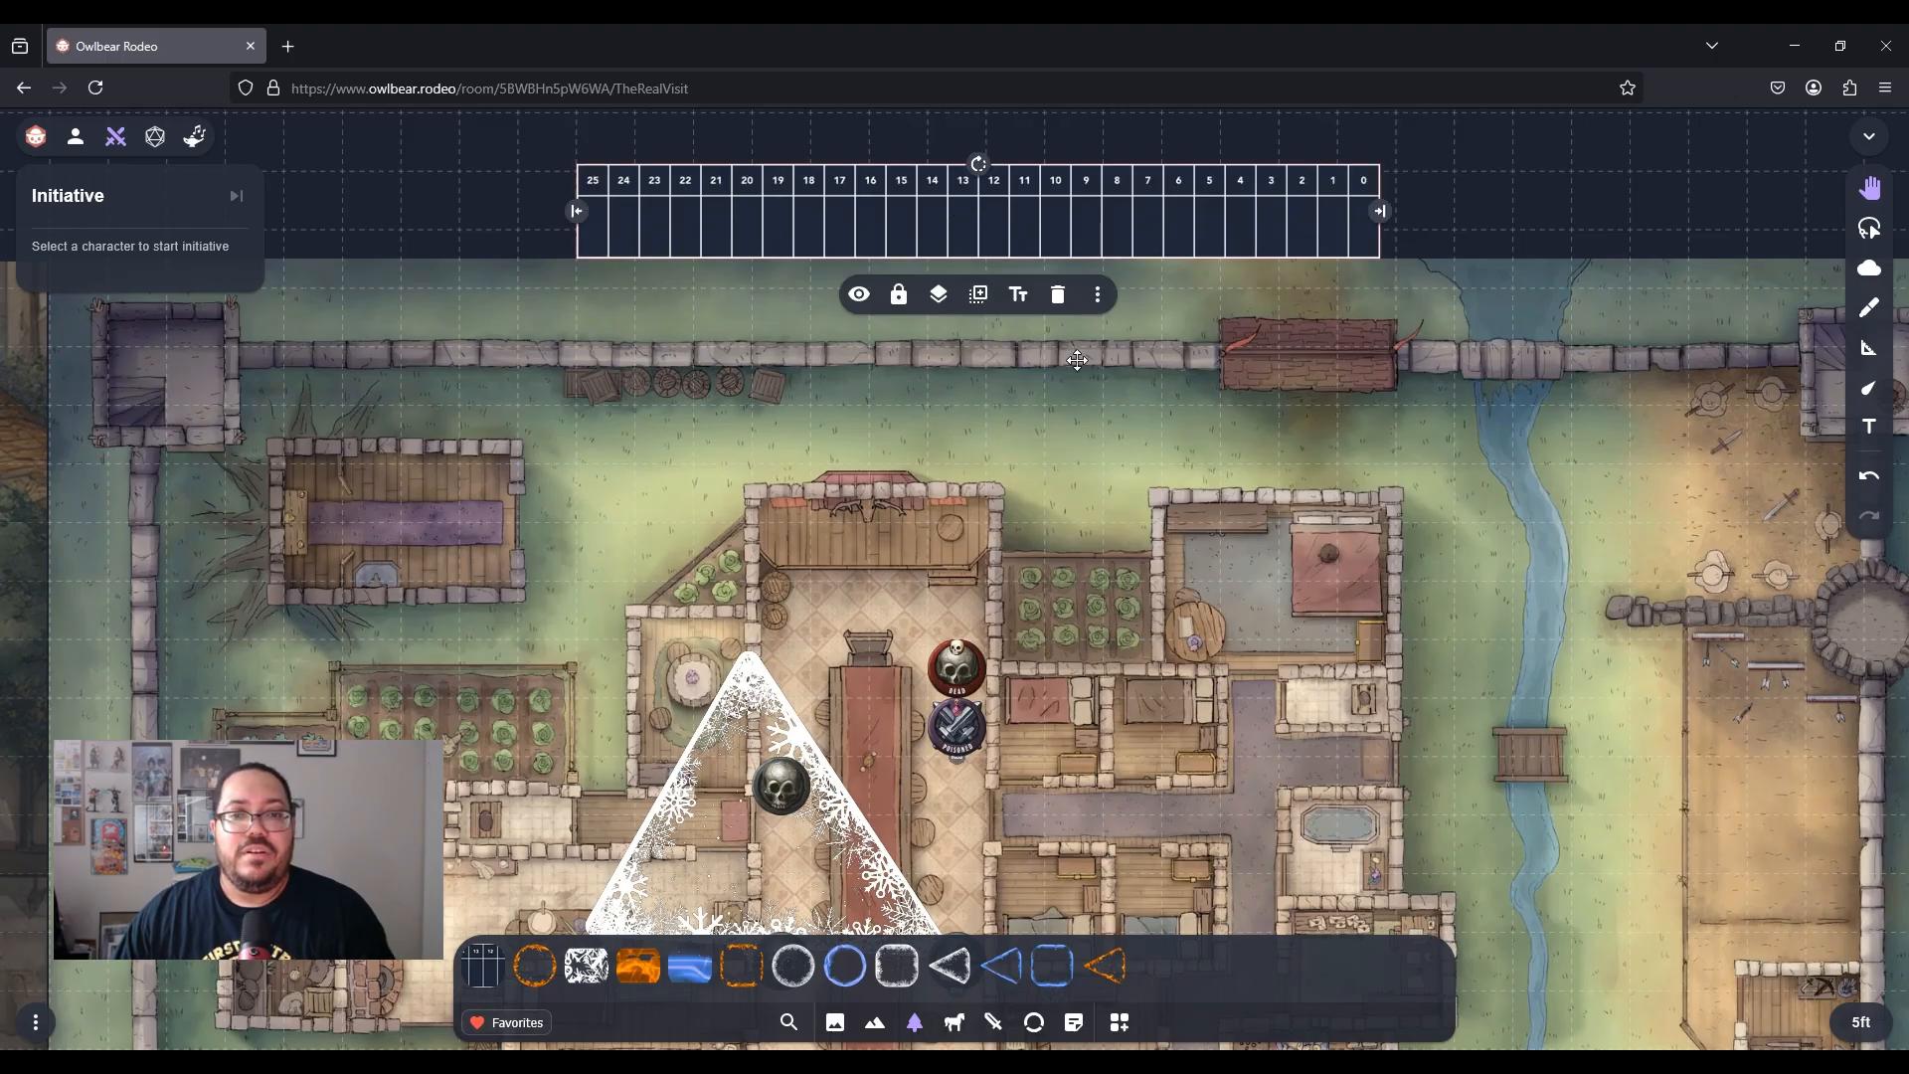
Add the Blue token in the great hall to the initiative list
{"action": "scroll", "coordinate": [909, 341], "scroll_direction": "down", "scroll_amount": 3}
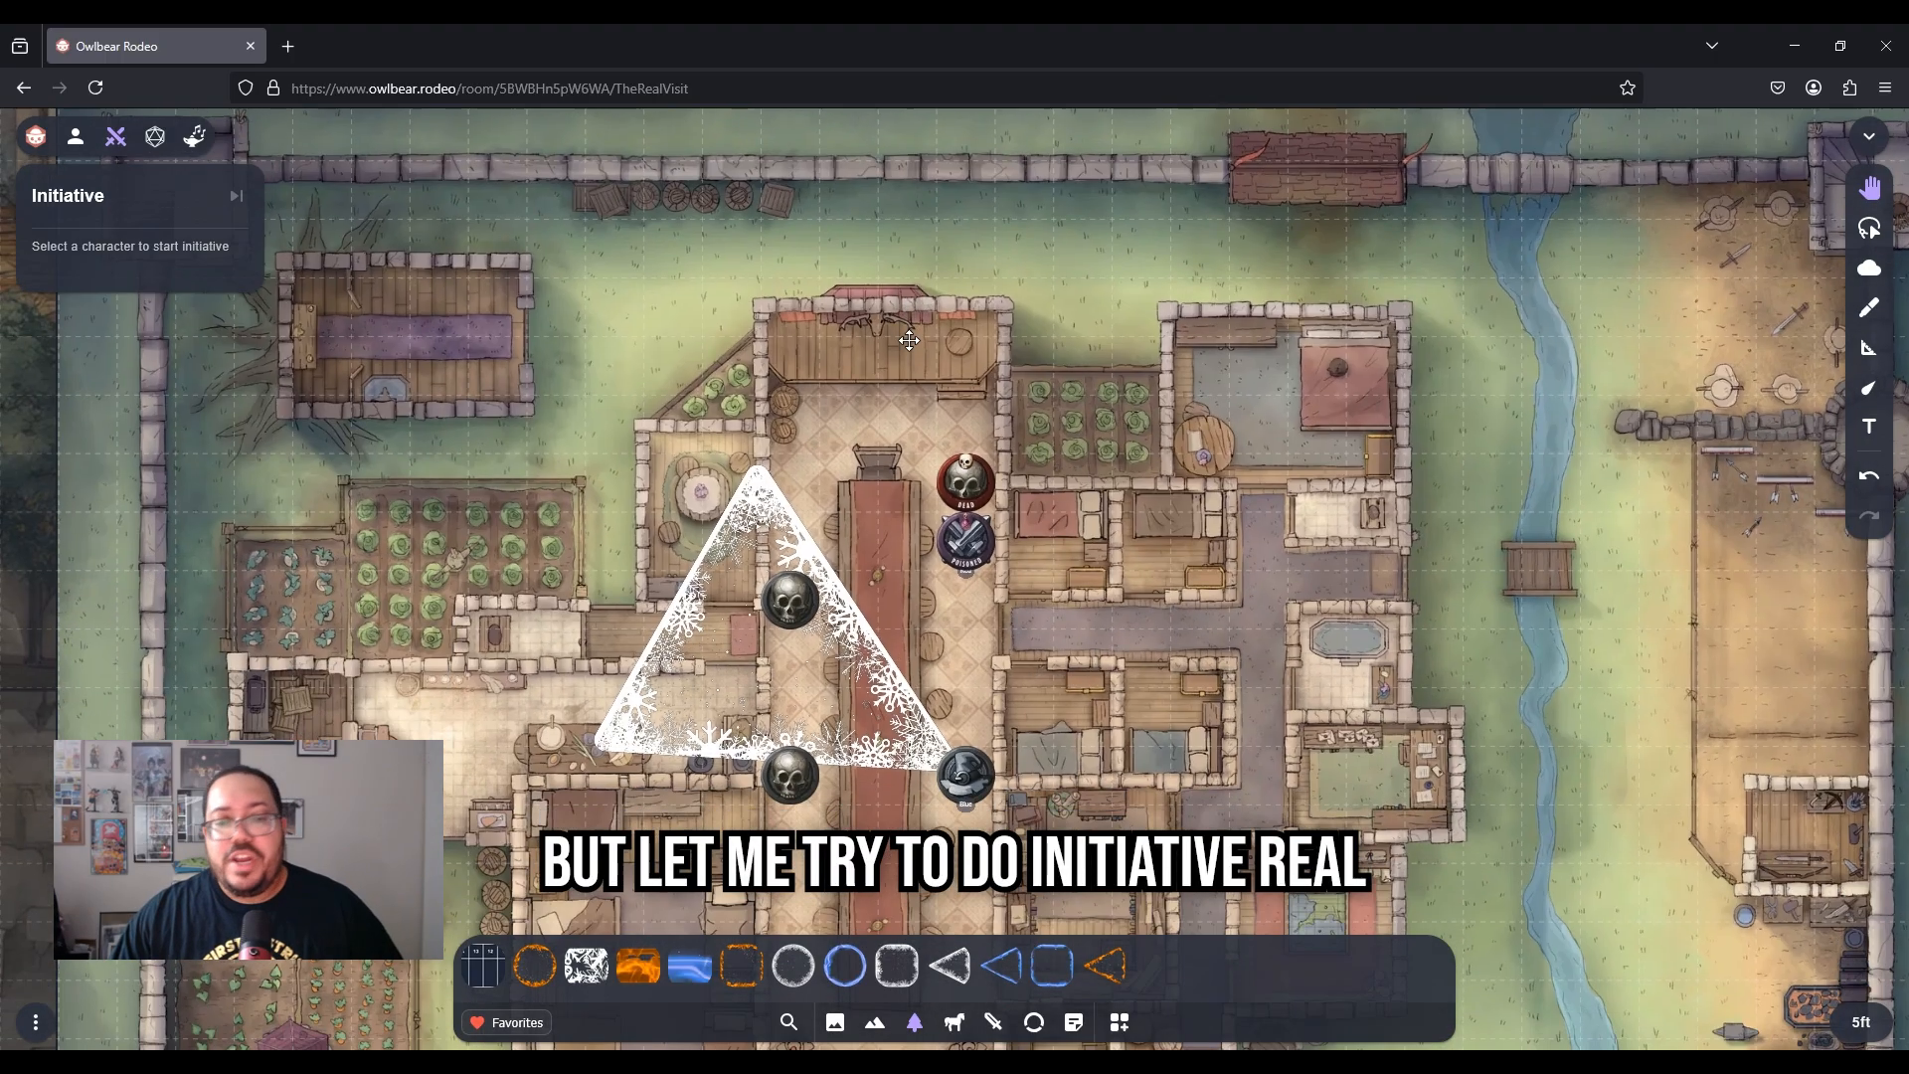
{"action": "scroll", "coordinate": [916, 447], "scroll_direction": "down", "scroll_amount": 2}
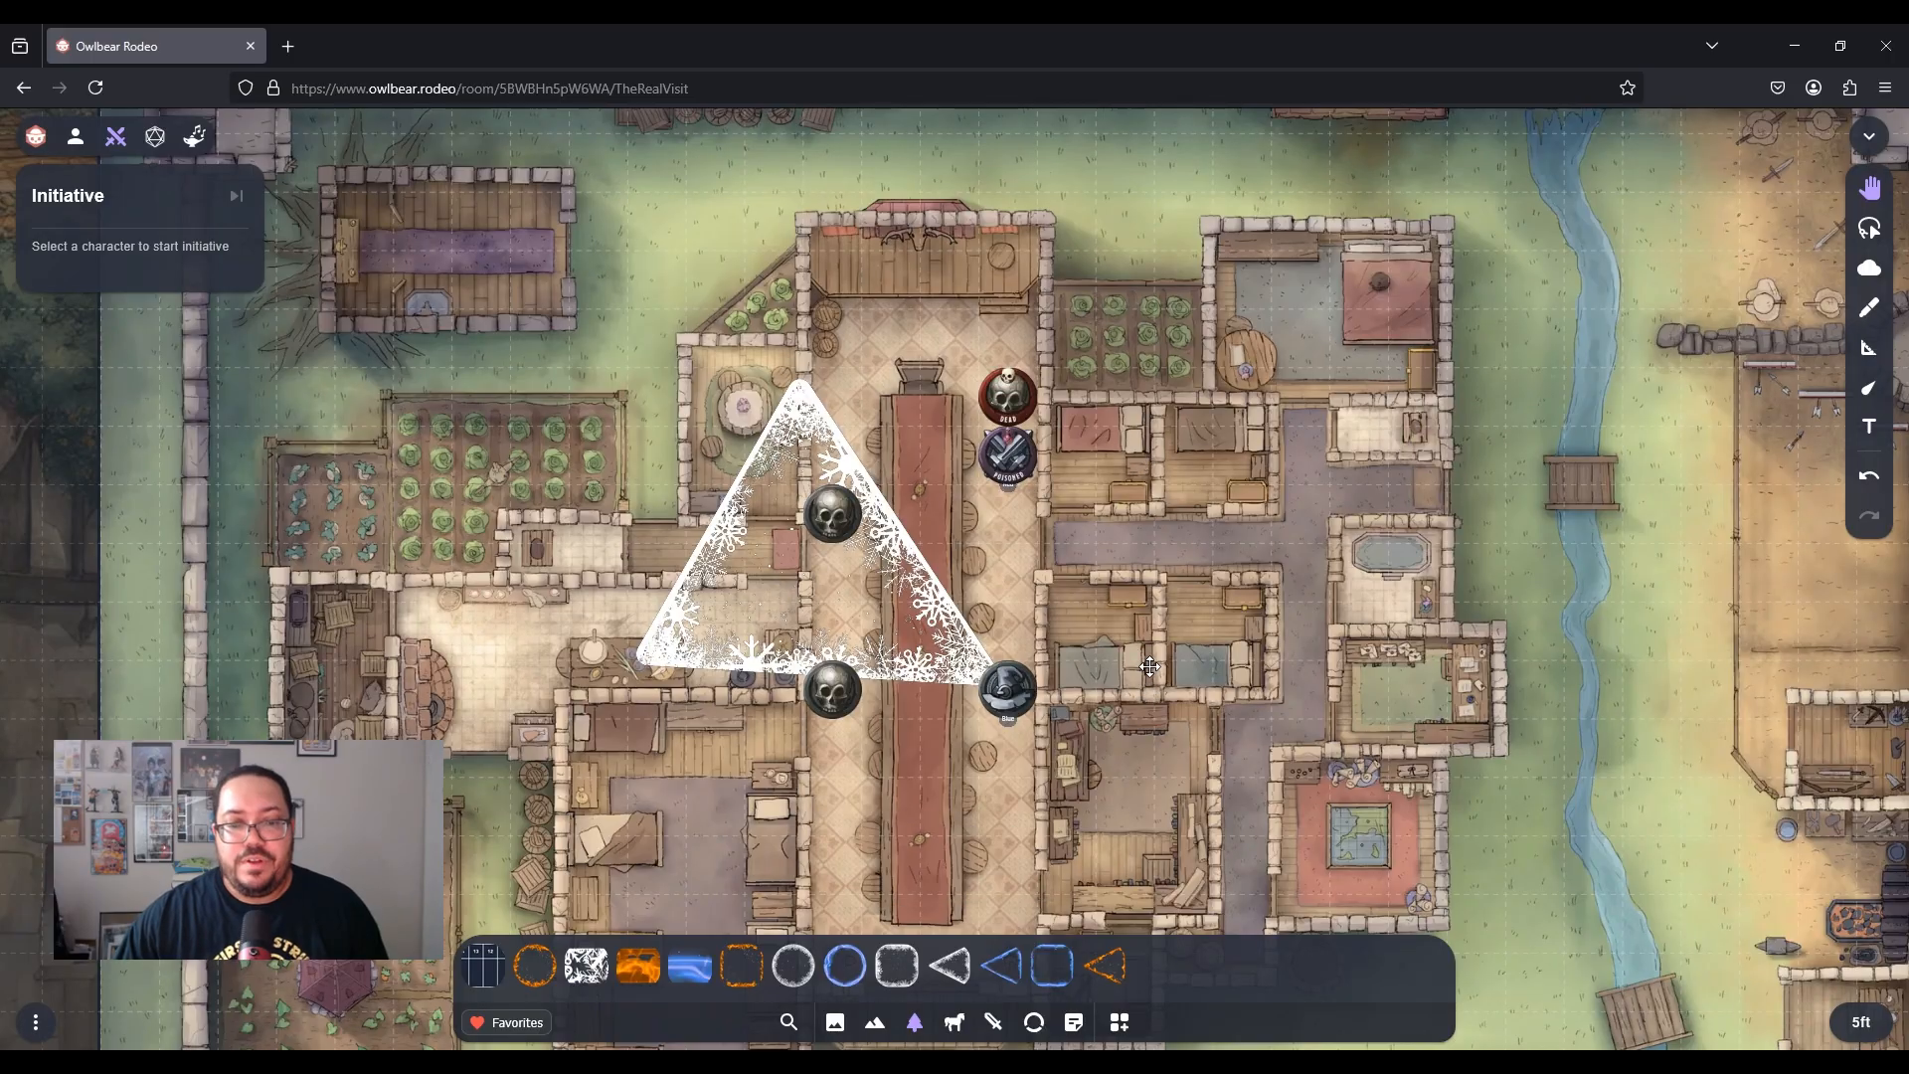
{"action": "scroll", "coordinate": [1147, 671], "scroll_direction": "down", "scroll_amount": 2}
{"action": "left_click", "coordinate": [1028, 630]}
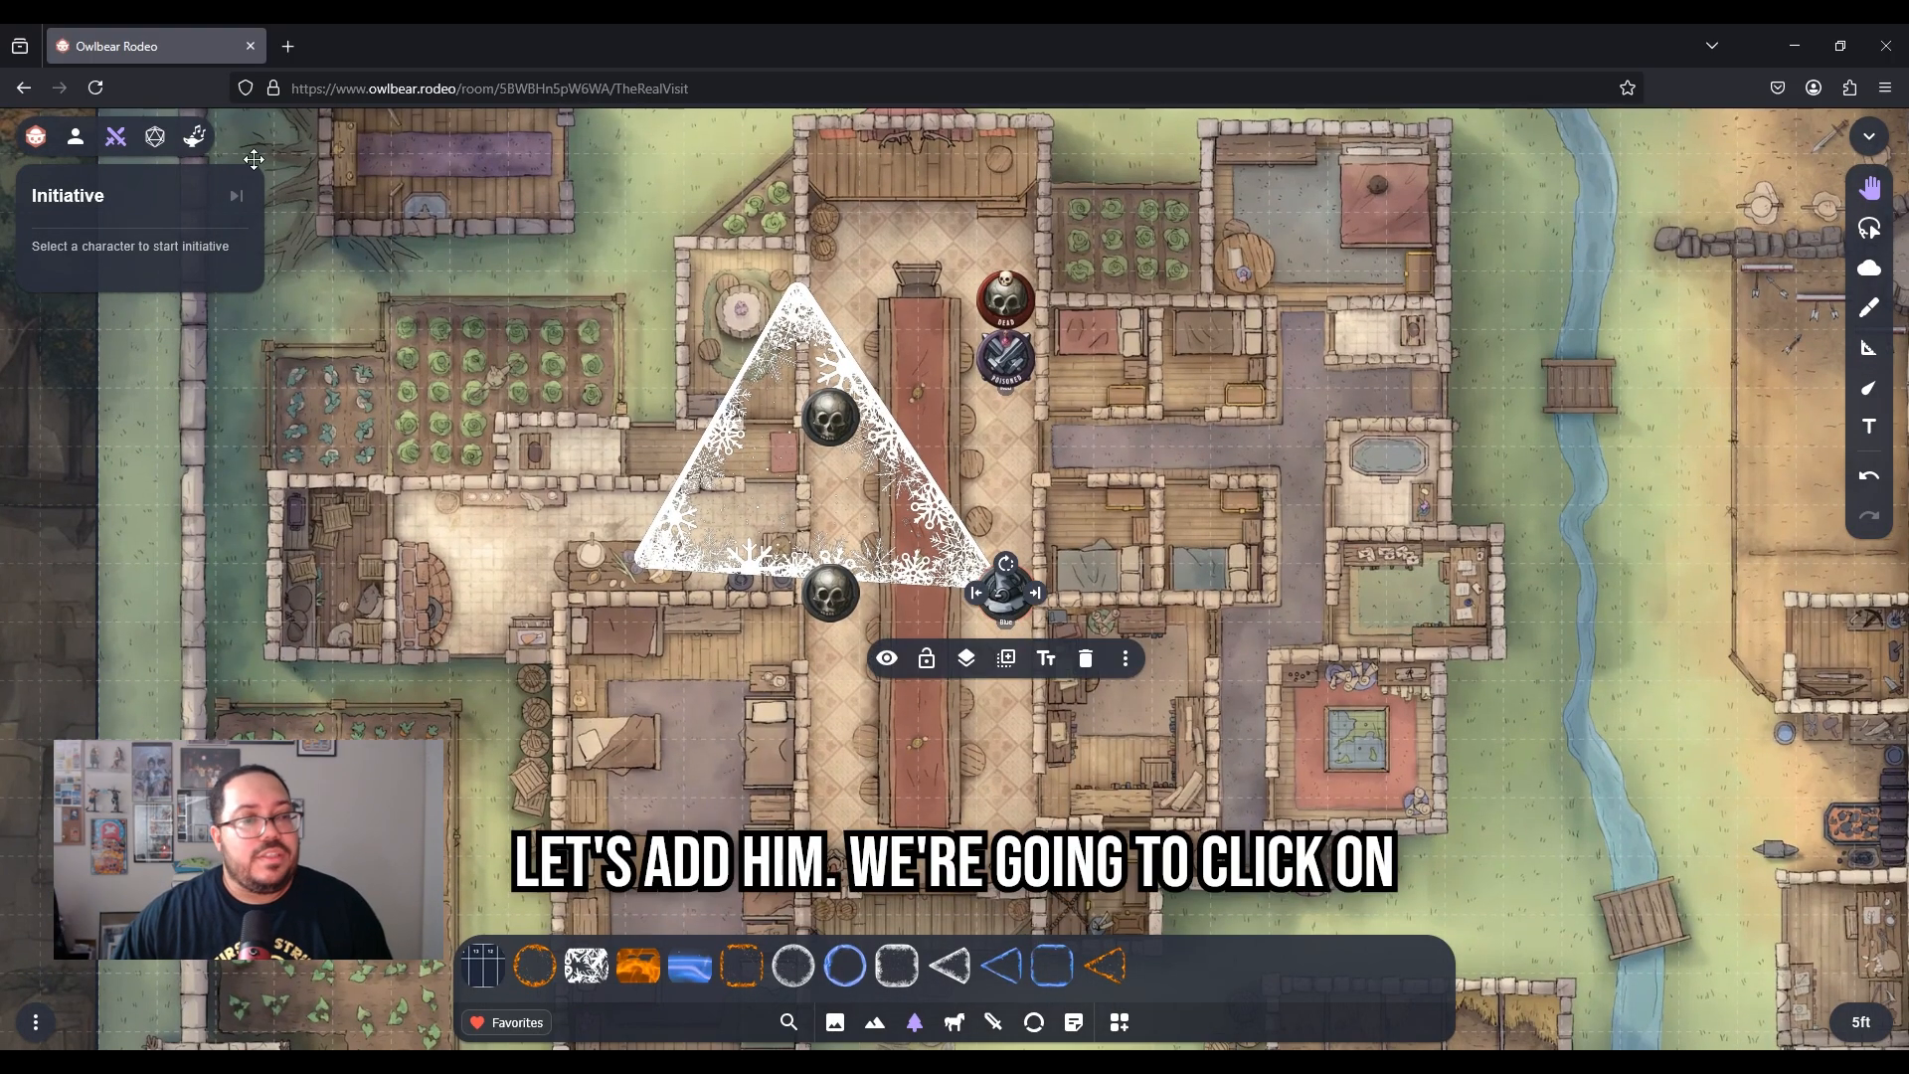
{"action": "left_click", "coordinate": [982, 595]}
{"action": "scroll", "coordinate": [1004, 607], "scroll_direction": "up", "scroll_amount": 3}
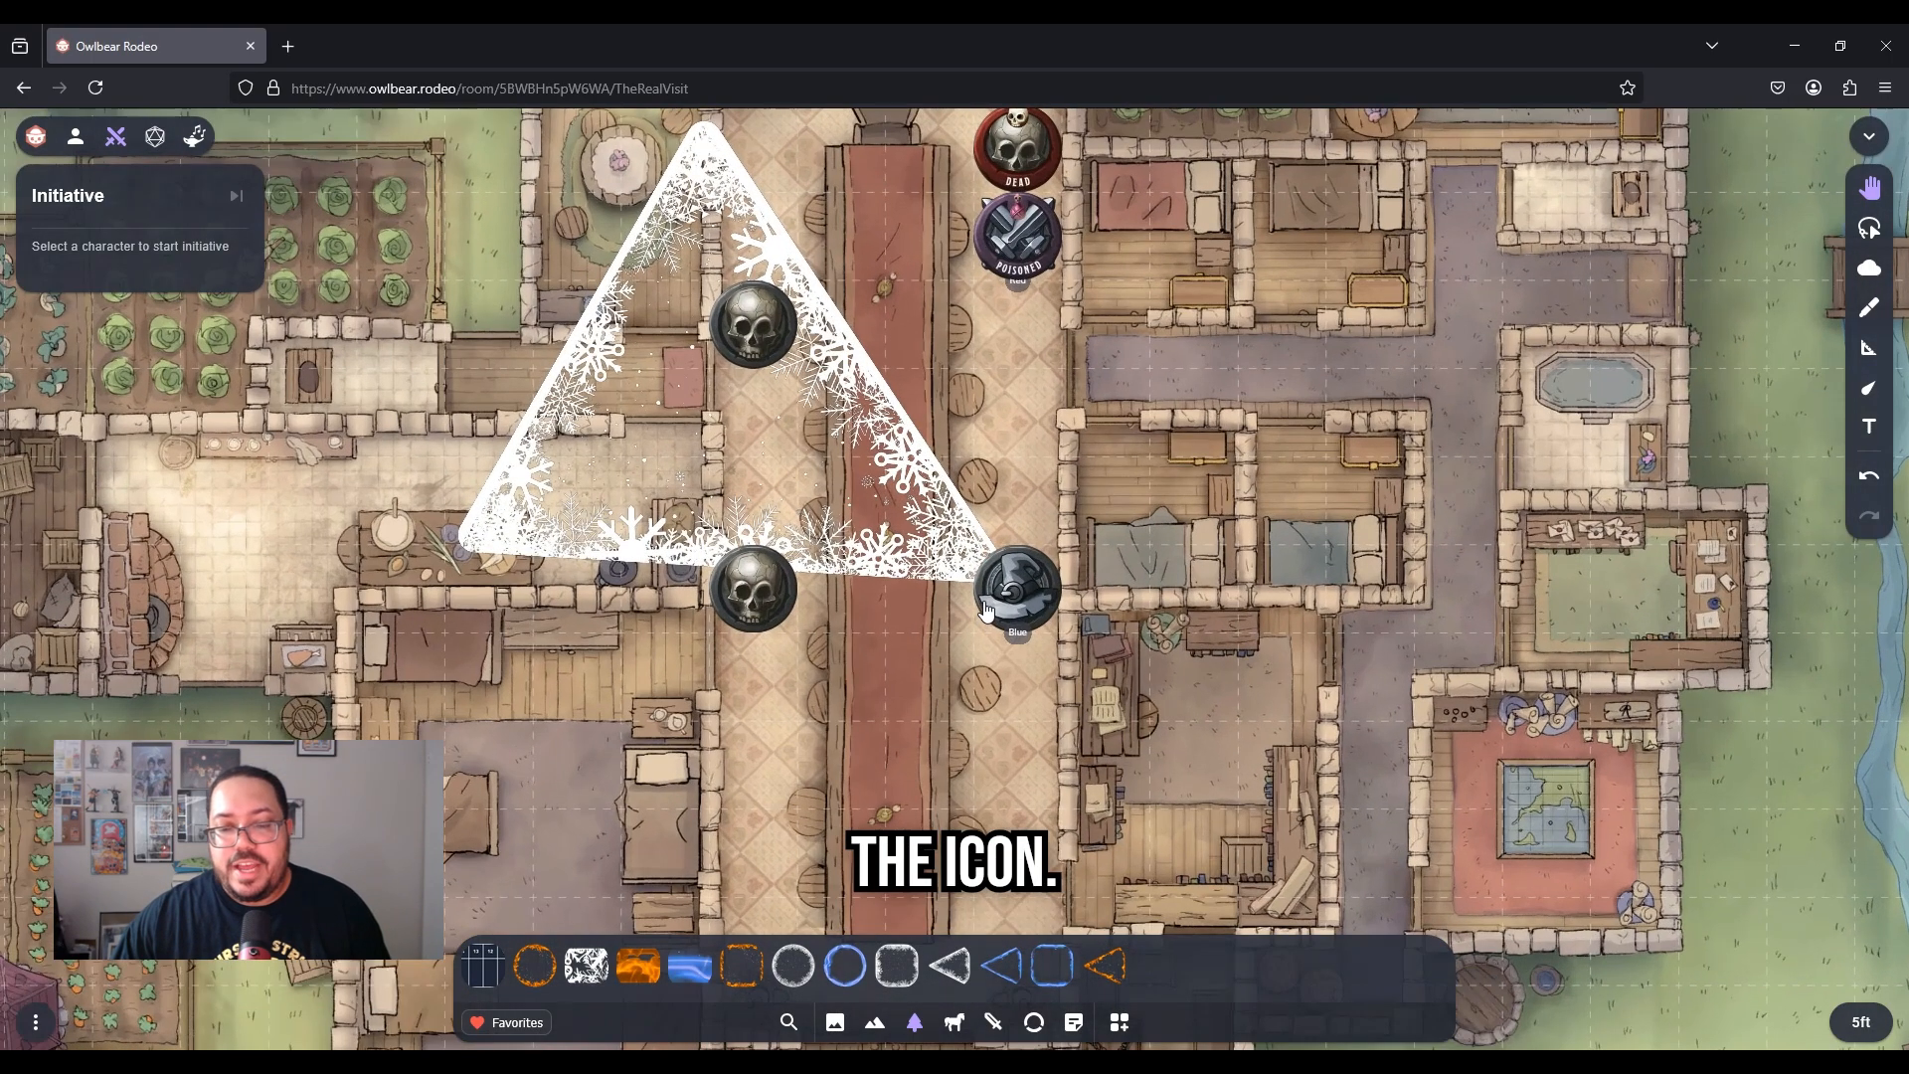
{"action": "left_click", "coordinate": [1009, 594]}
{"action": "right_click", "coordinate": [1010, 595]}
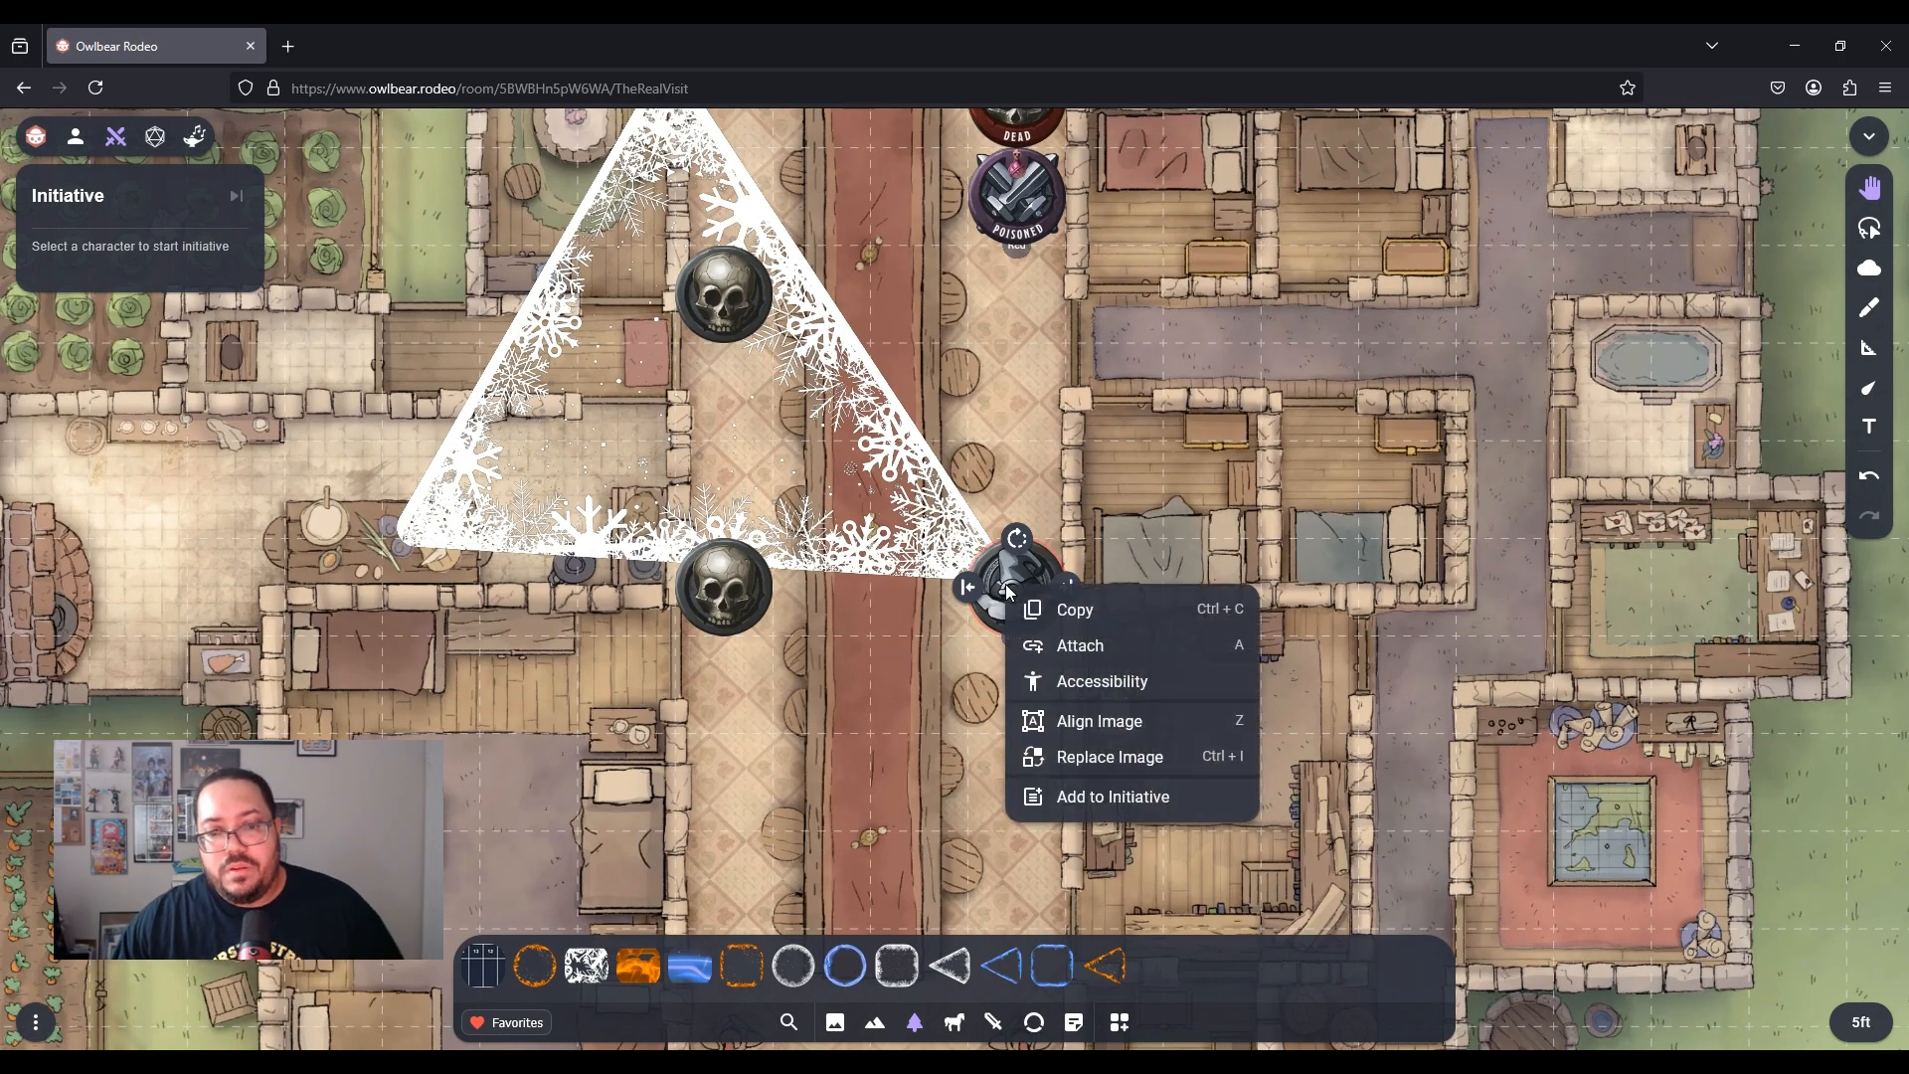
{"action": "left_click", "coordinate": [1110, 798]}
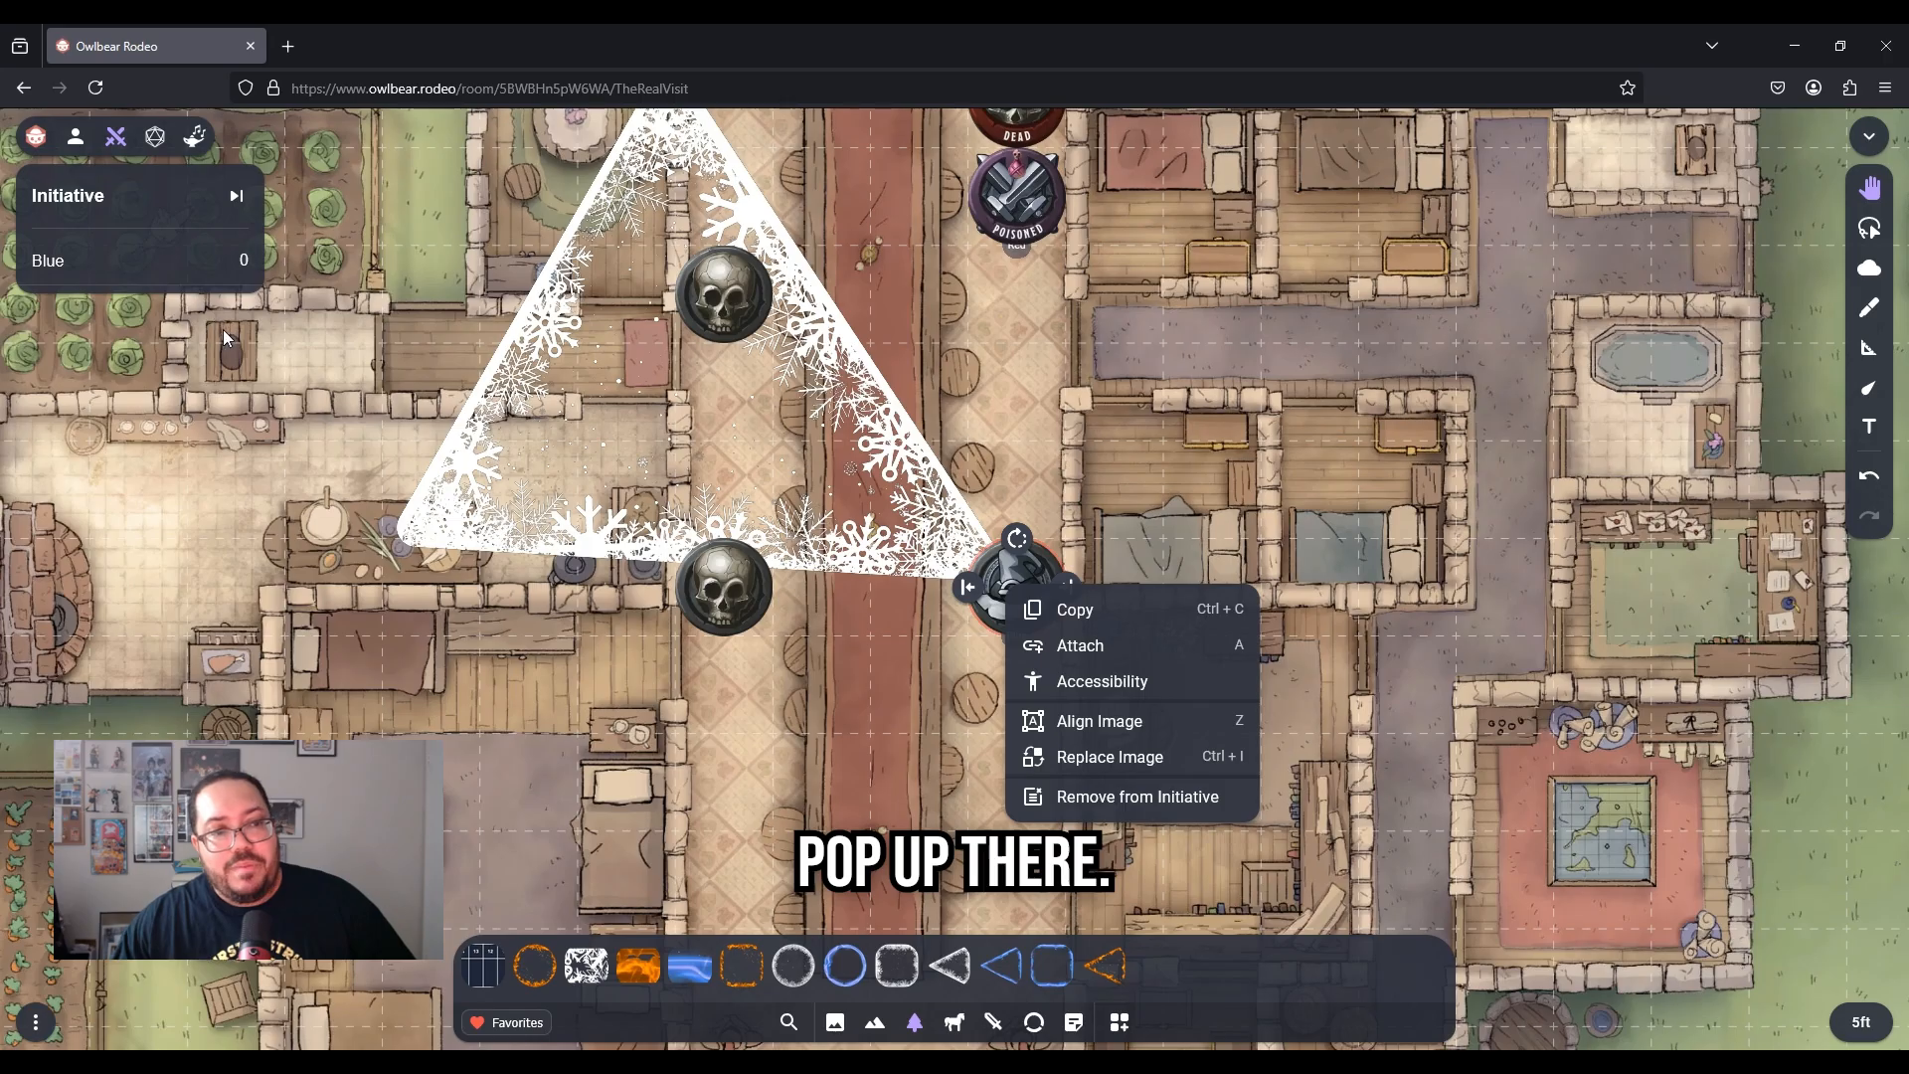
Add the skull token directly across the table from Blue to the initiative list
{"action": "left_click", "coordinate": [727, 625]}
{"action": "left_click", "coordinate": [727, 612]}
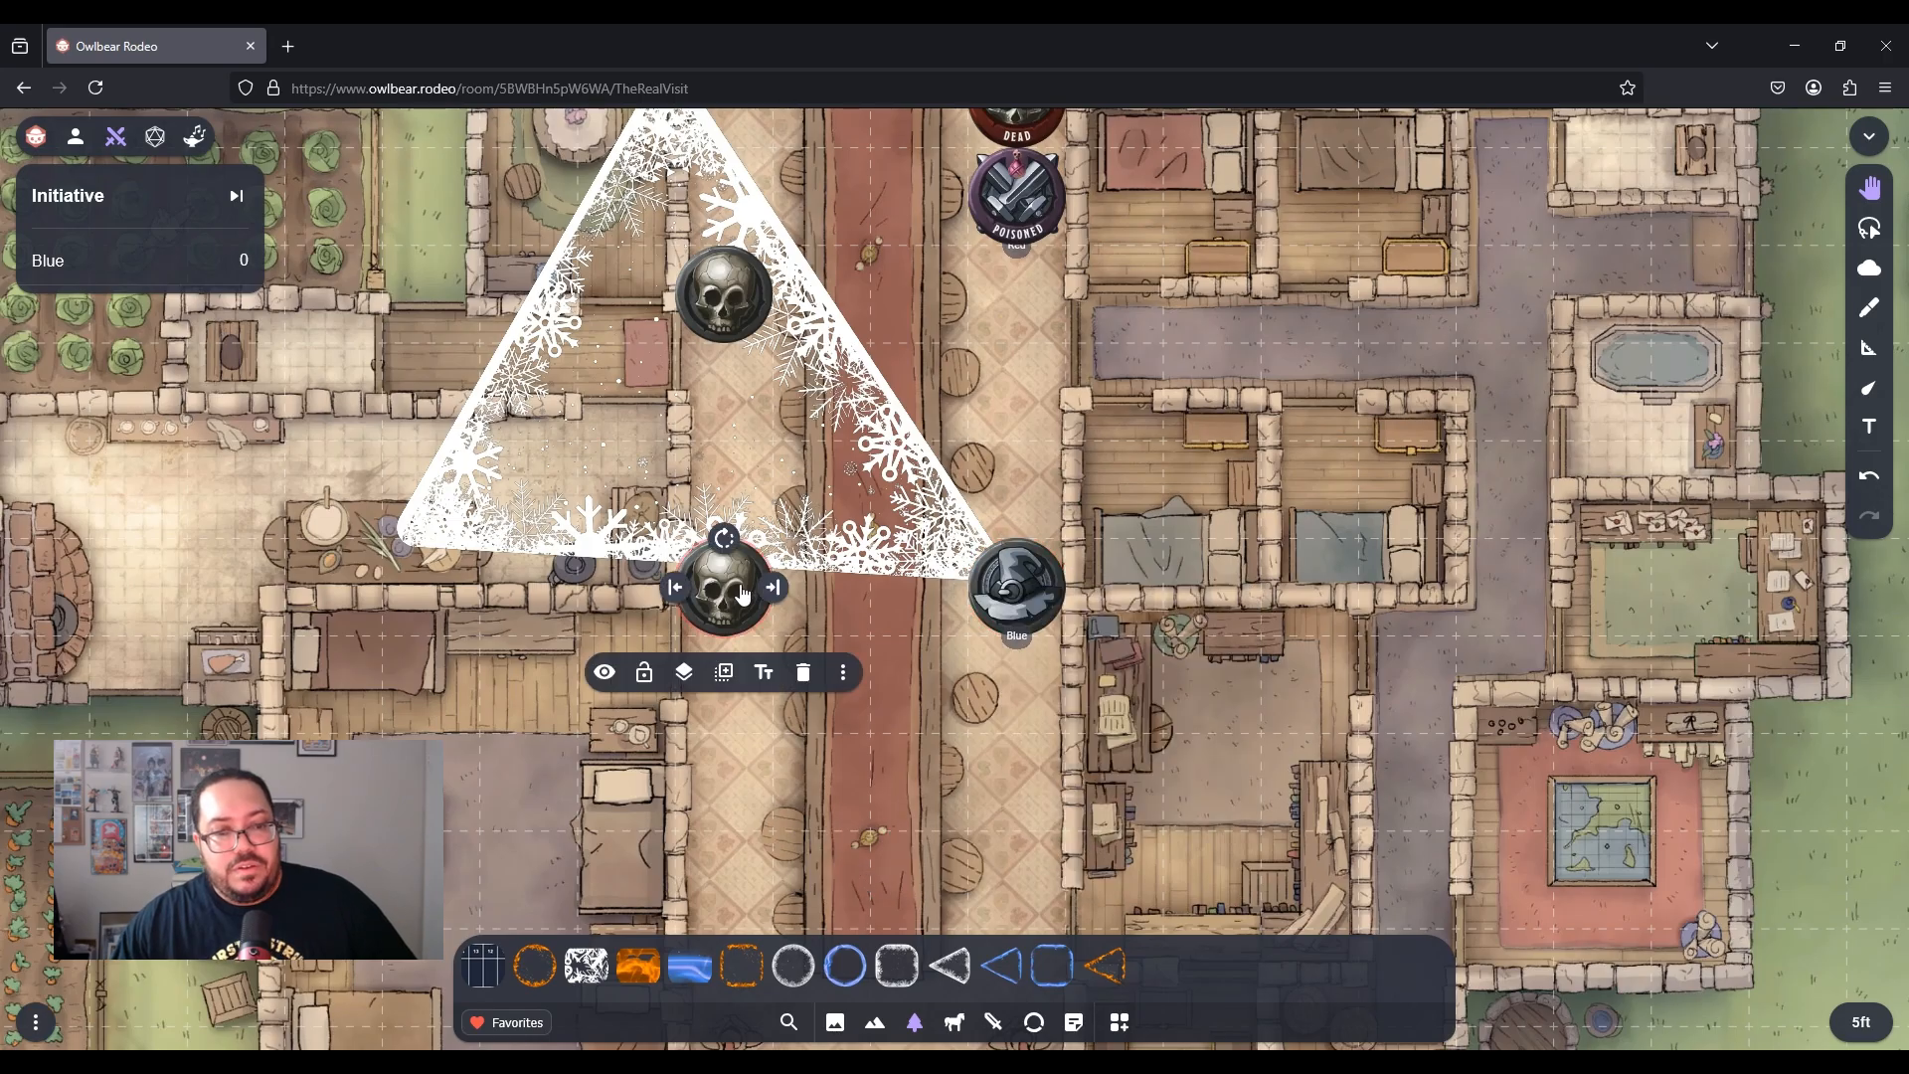
{"action": "right_click", "coordinate": [738, 595]}
{"action": "left_click", "coordinate": [861, 796]}
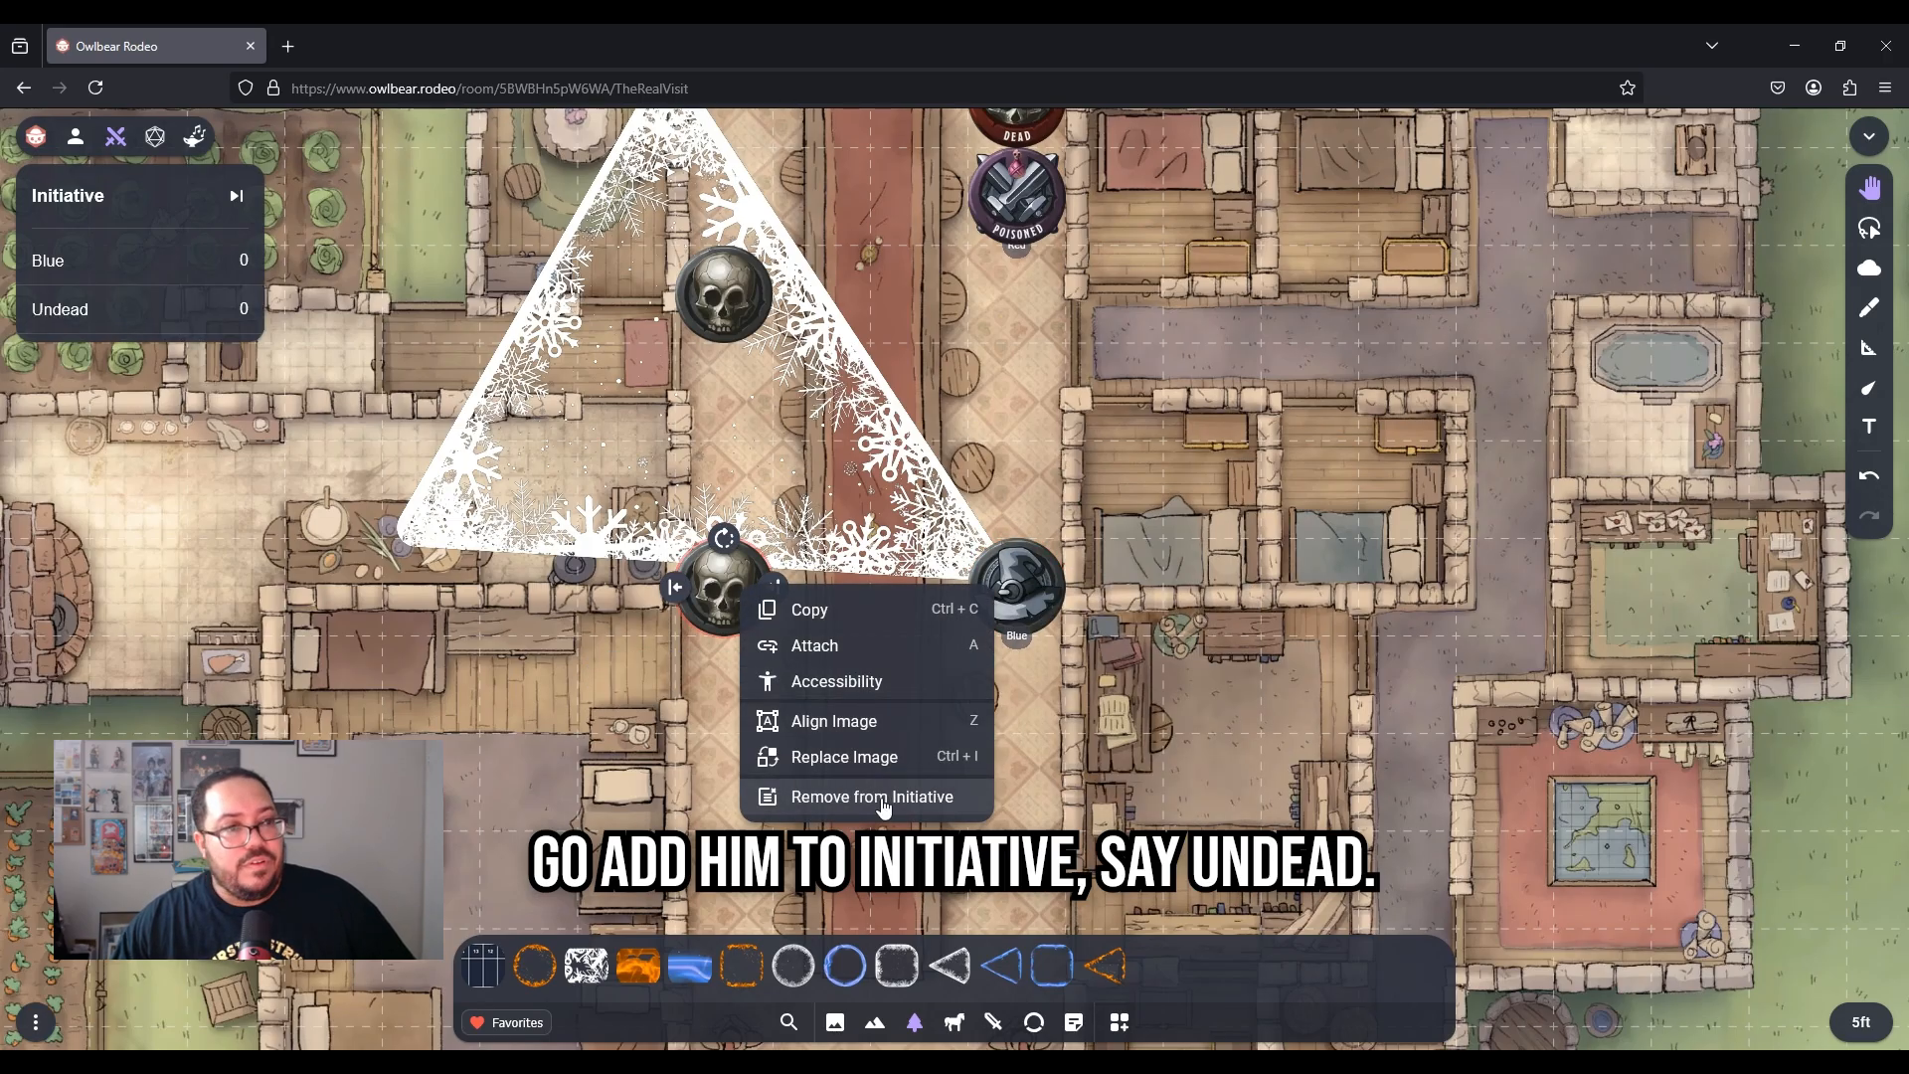
{"action": "left_click", "coordinate": [1219, 365]}
{"action": "left_click_drag", "start_coordinate": [1158, 345], "coordinate": [1158, 479]}
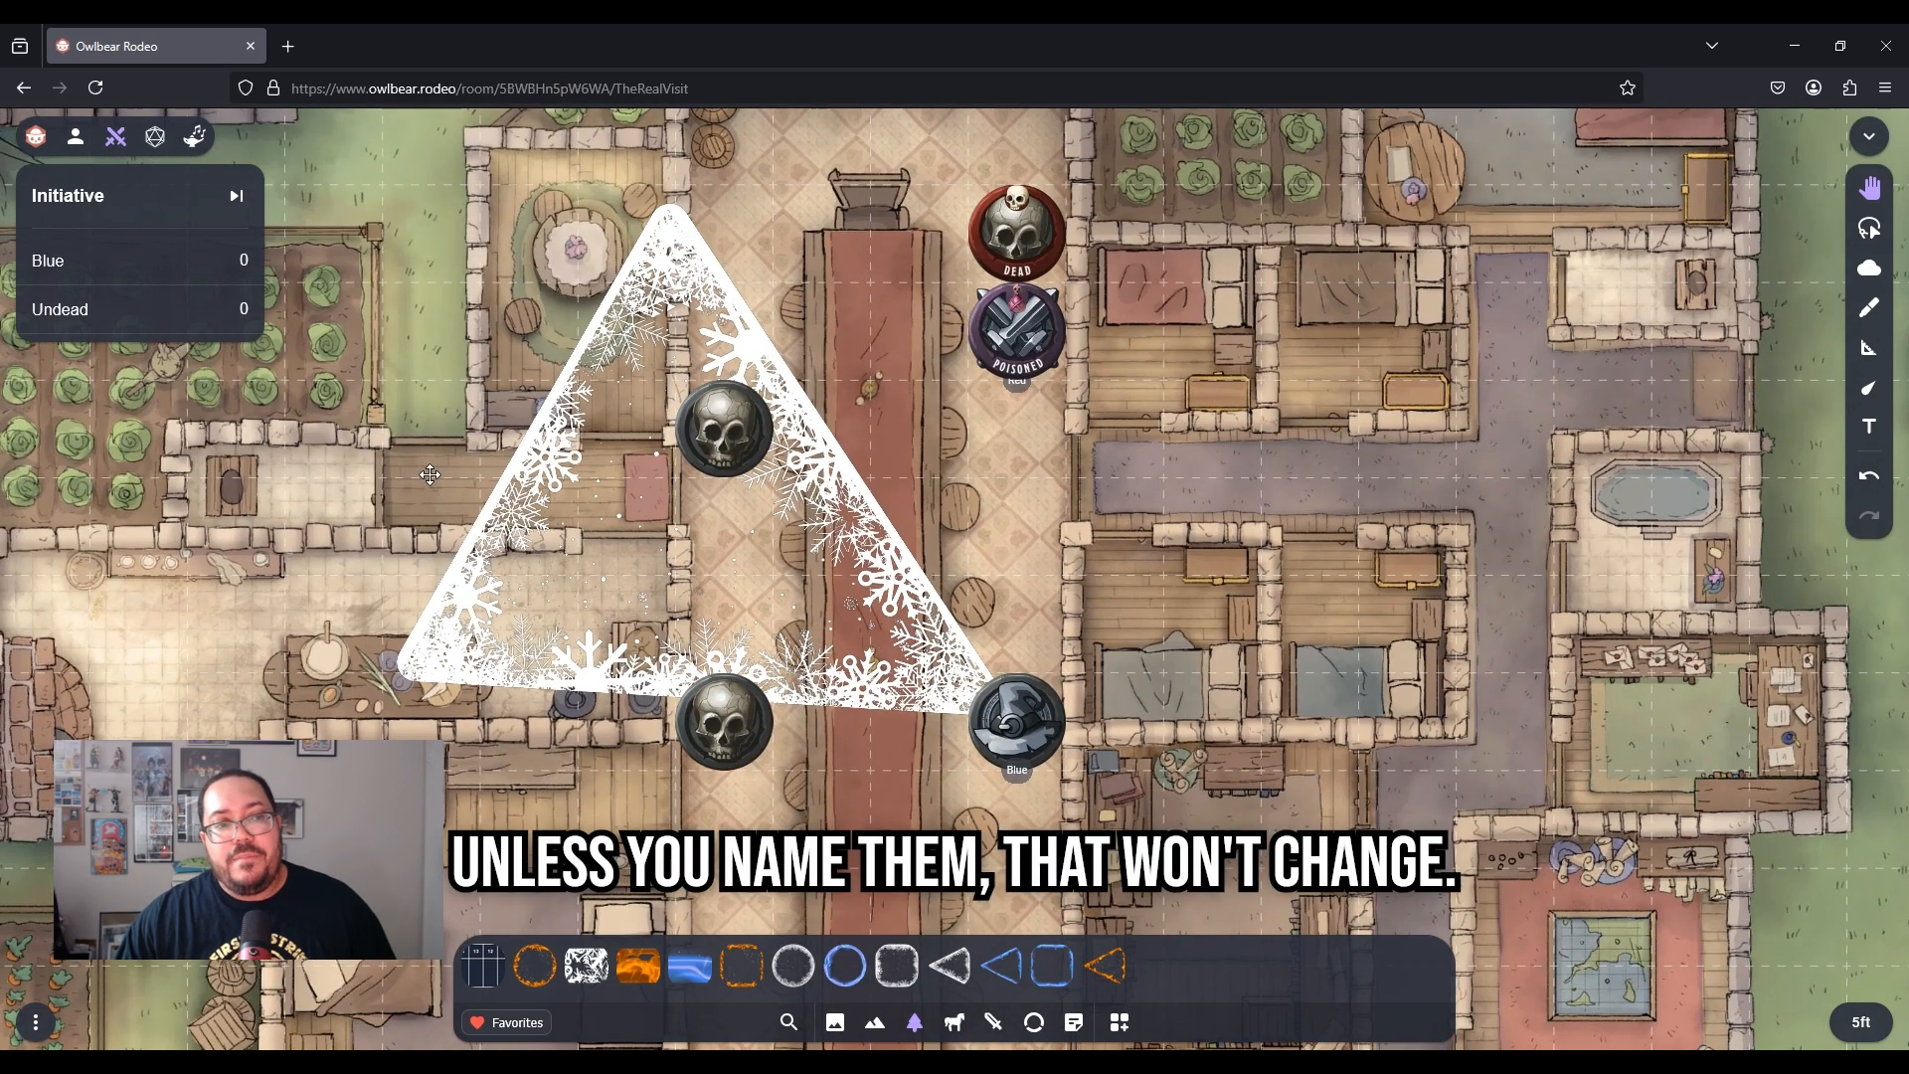
Hide the skull token across the table from Blue and label it 1
{"action": "left_click", "coordinate": [701, 724]}
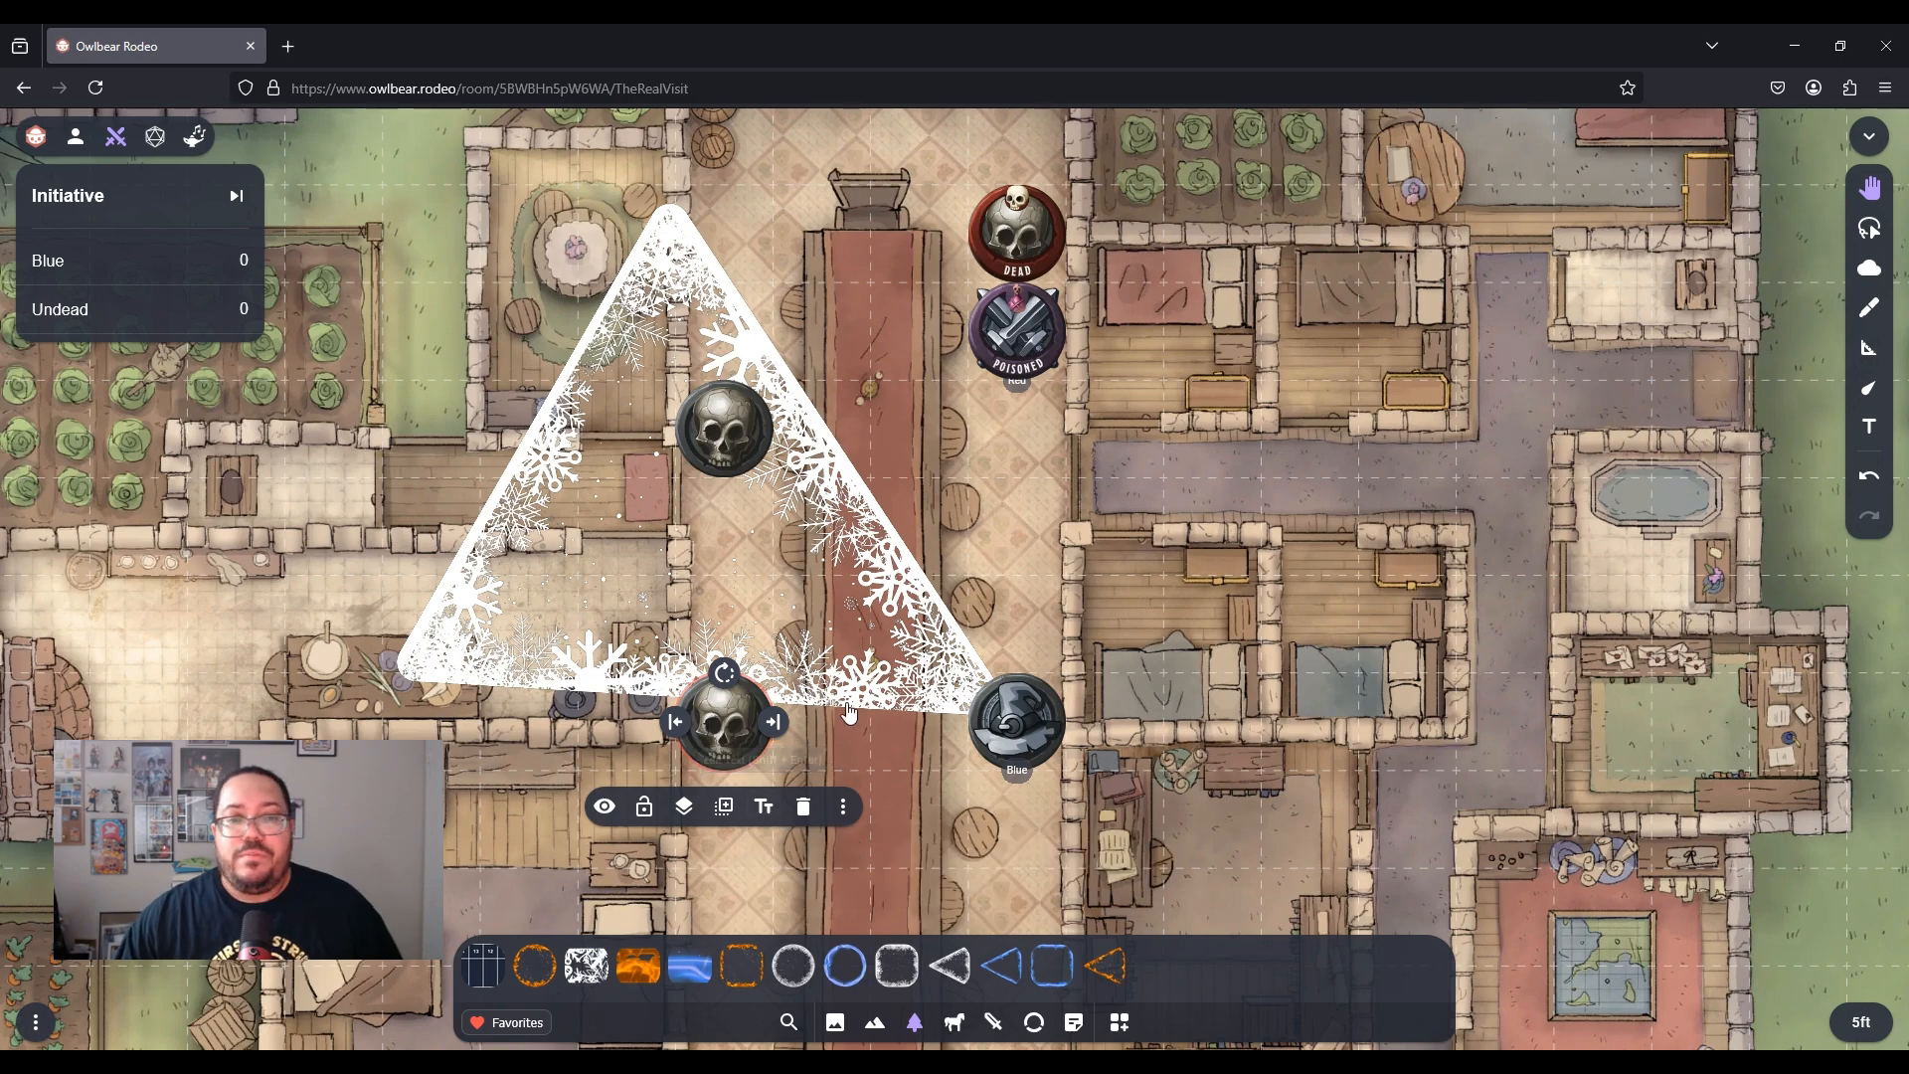
{"action": "left_click", "coordinate": [1062, 497]}
{"action": "scroll", "coordinate": [1063, 497], "scroll_direction": "down", "scroll_amount": 2}
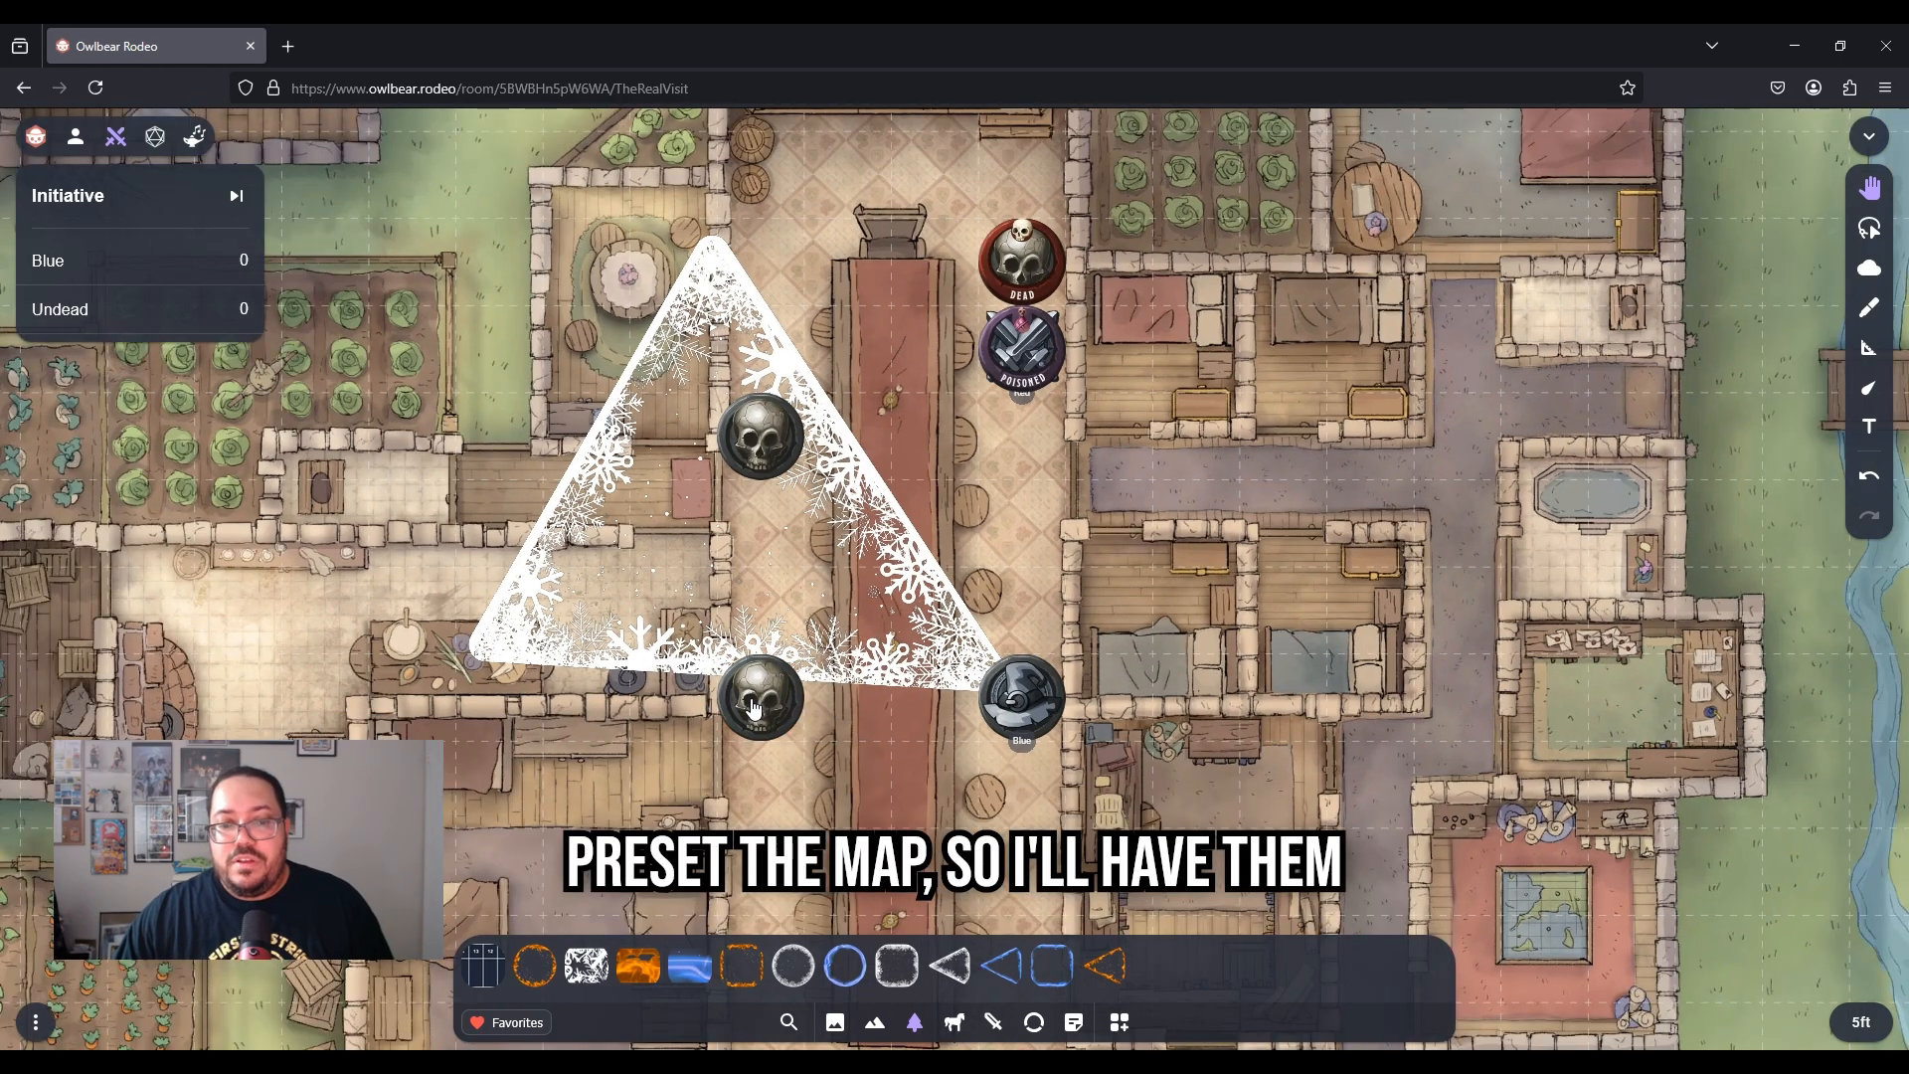
{"action": "left_click", "coordinate": [753, 708]}
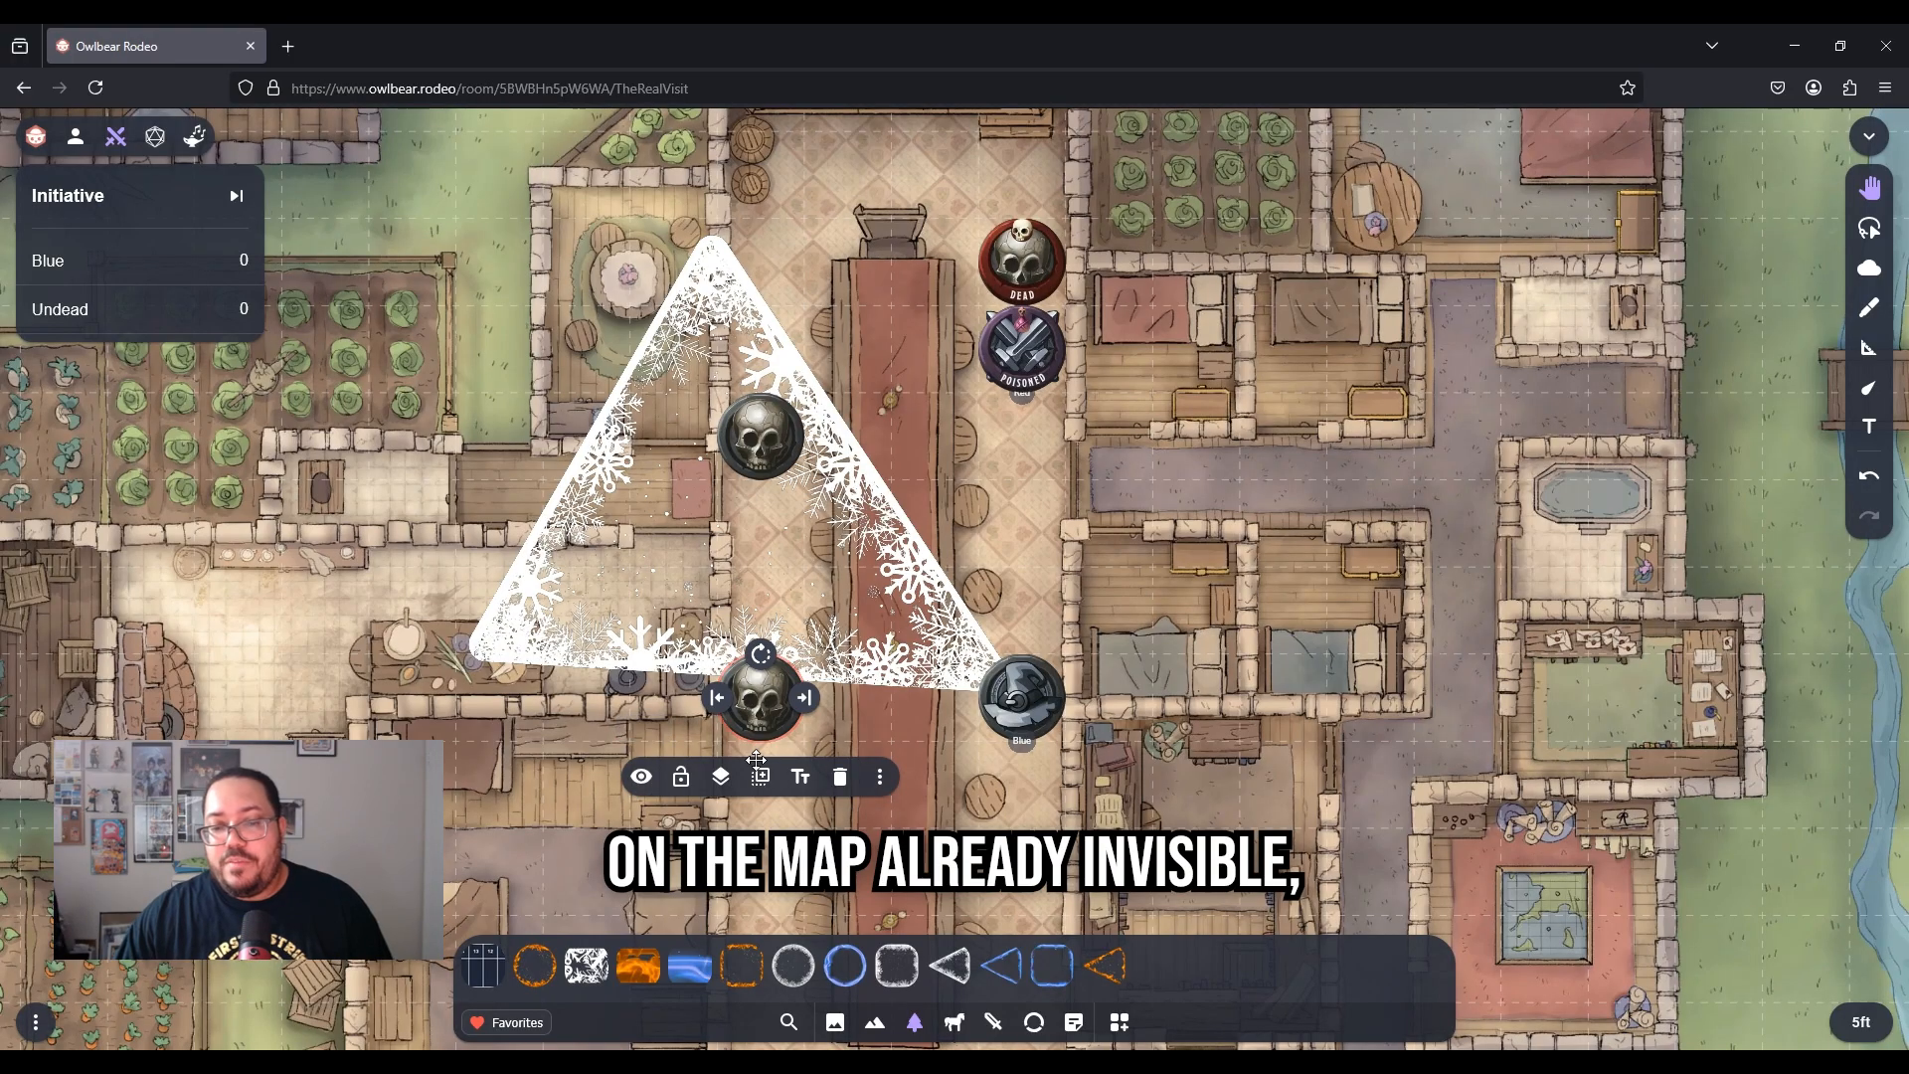
{"action": "left_click", "coordinate": [636, 780]}
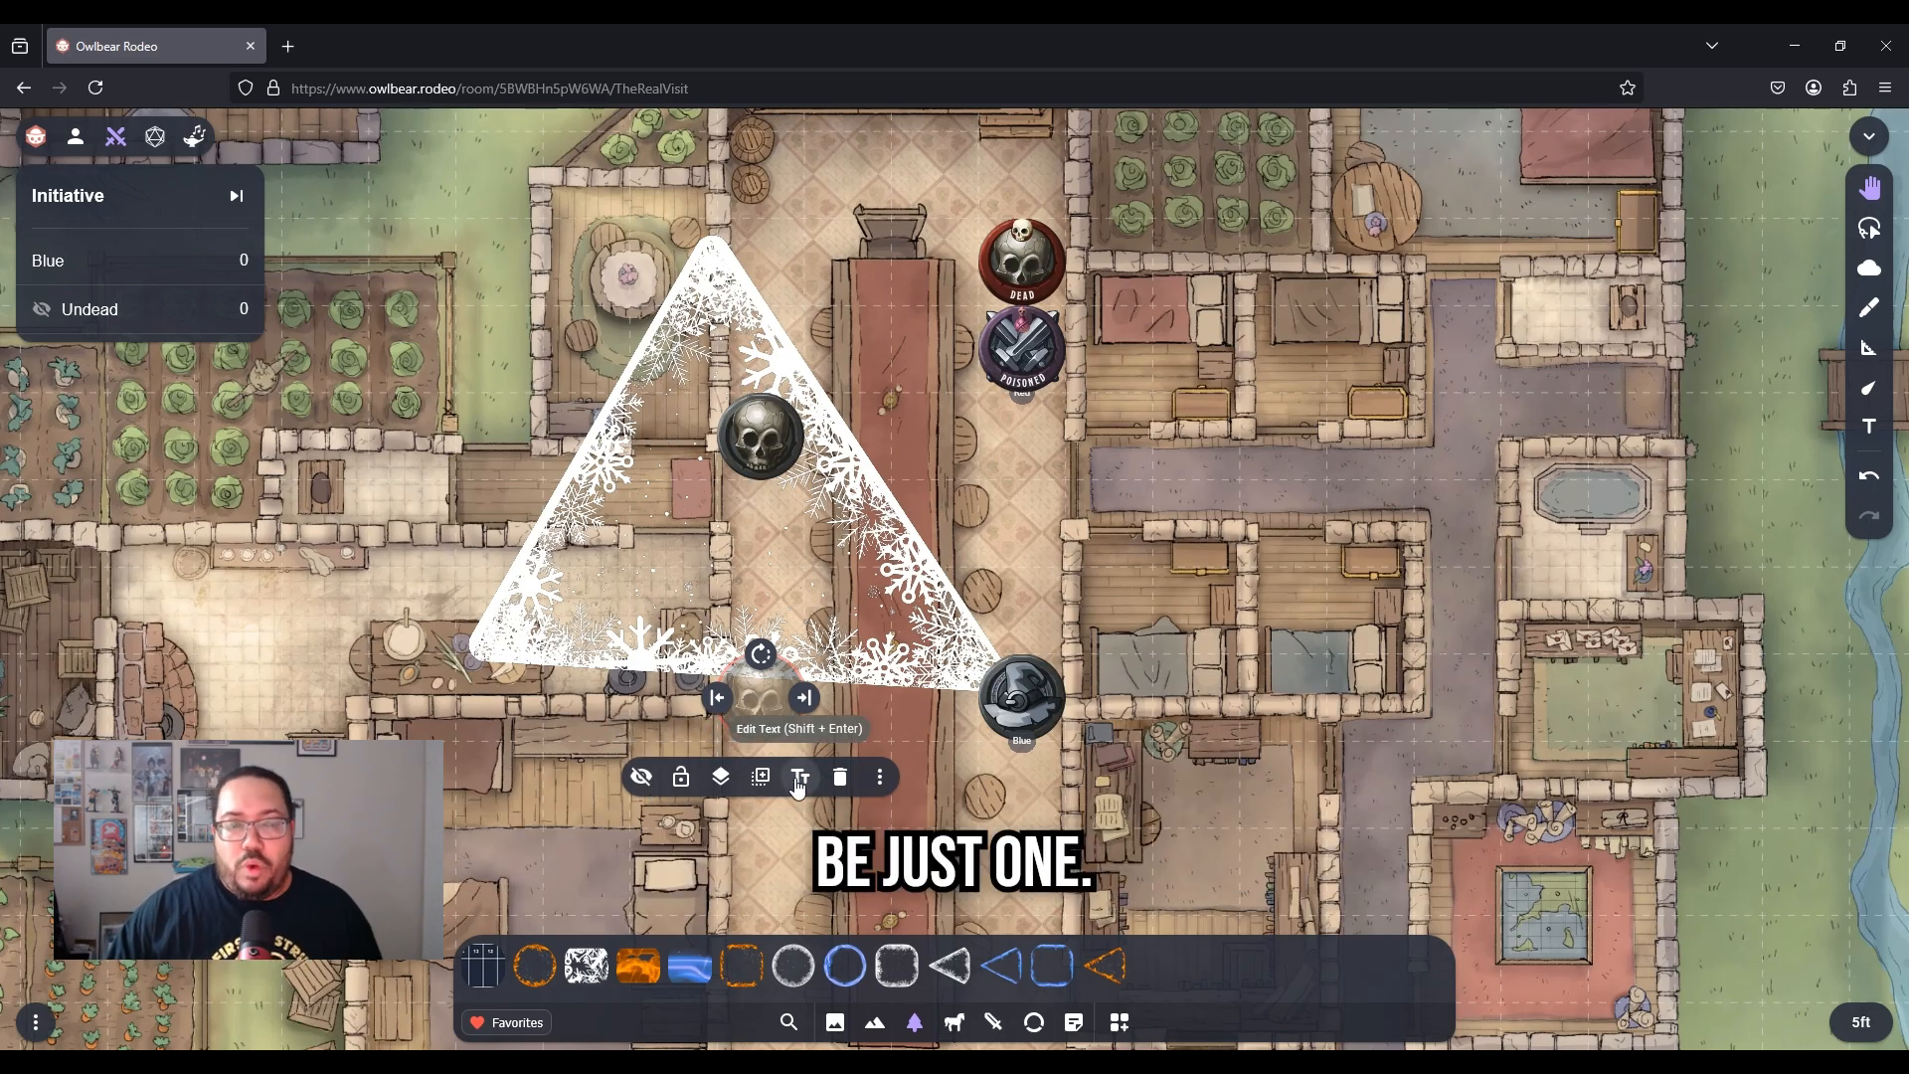
{"action": "left_click", "coordinate": [797, 778]}
{"action": "left_click", "coordinate": [798, 831]}
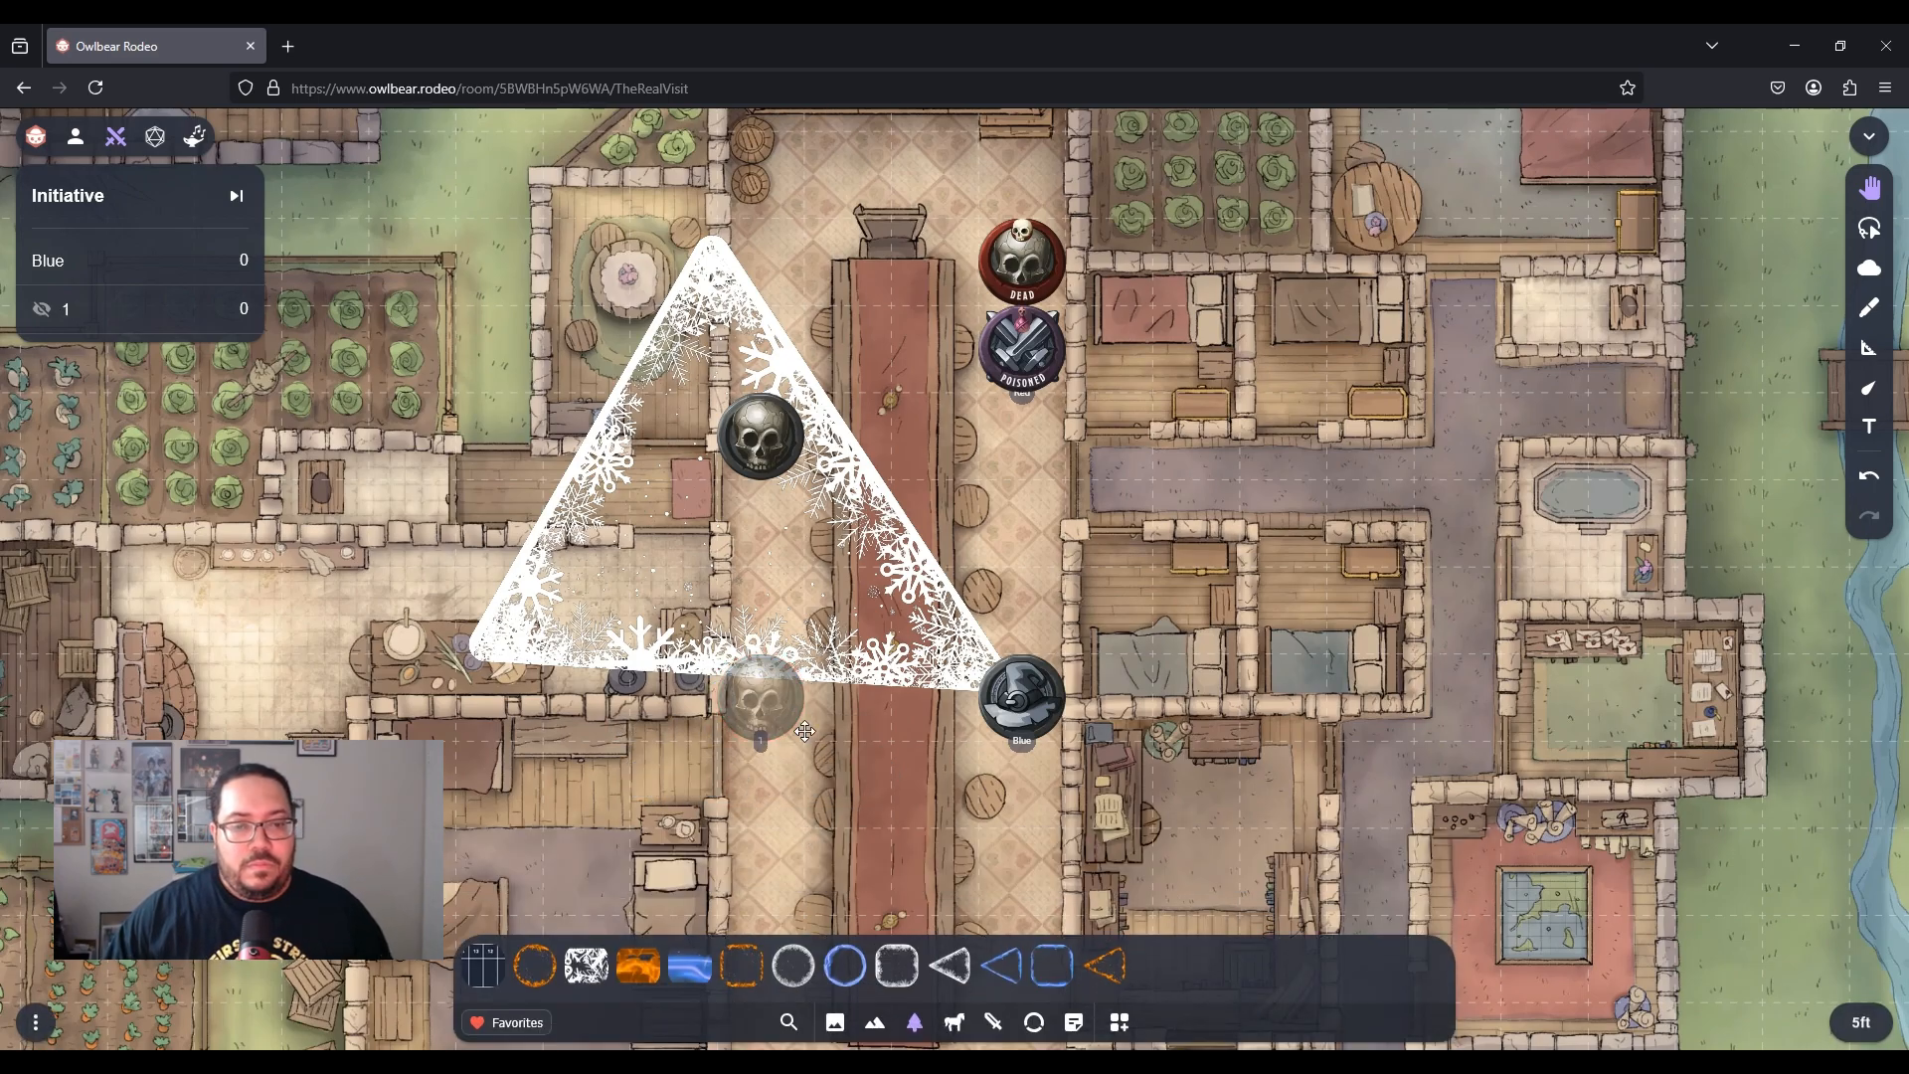
Label the other skull inside the ice cone 2 and the skull with the Dead marker 3
{"action": "left_click", "coordinate": [767, 450]}
{"action": "left_click", "coordinate": [799, 527]}
{"action": "type", "text": "2"}
{"action": "left_click", "coordinate": [802, 542]}
{"action": "left_click", "coordinate": [1011, 263]}
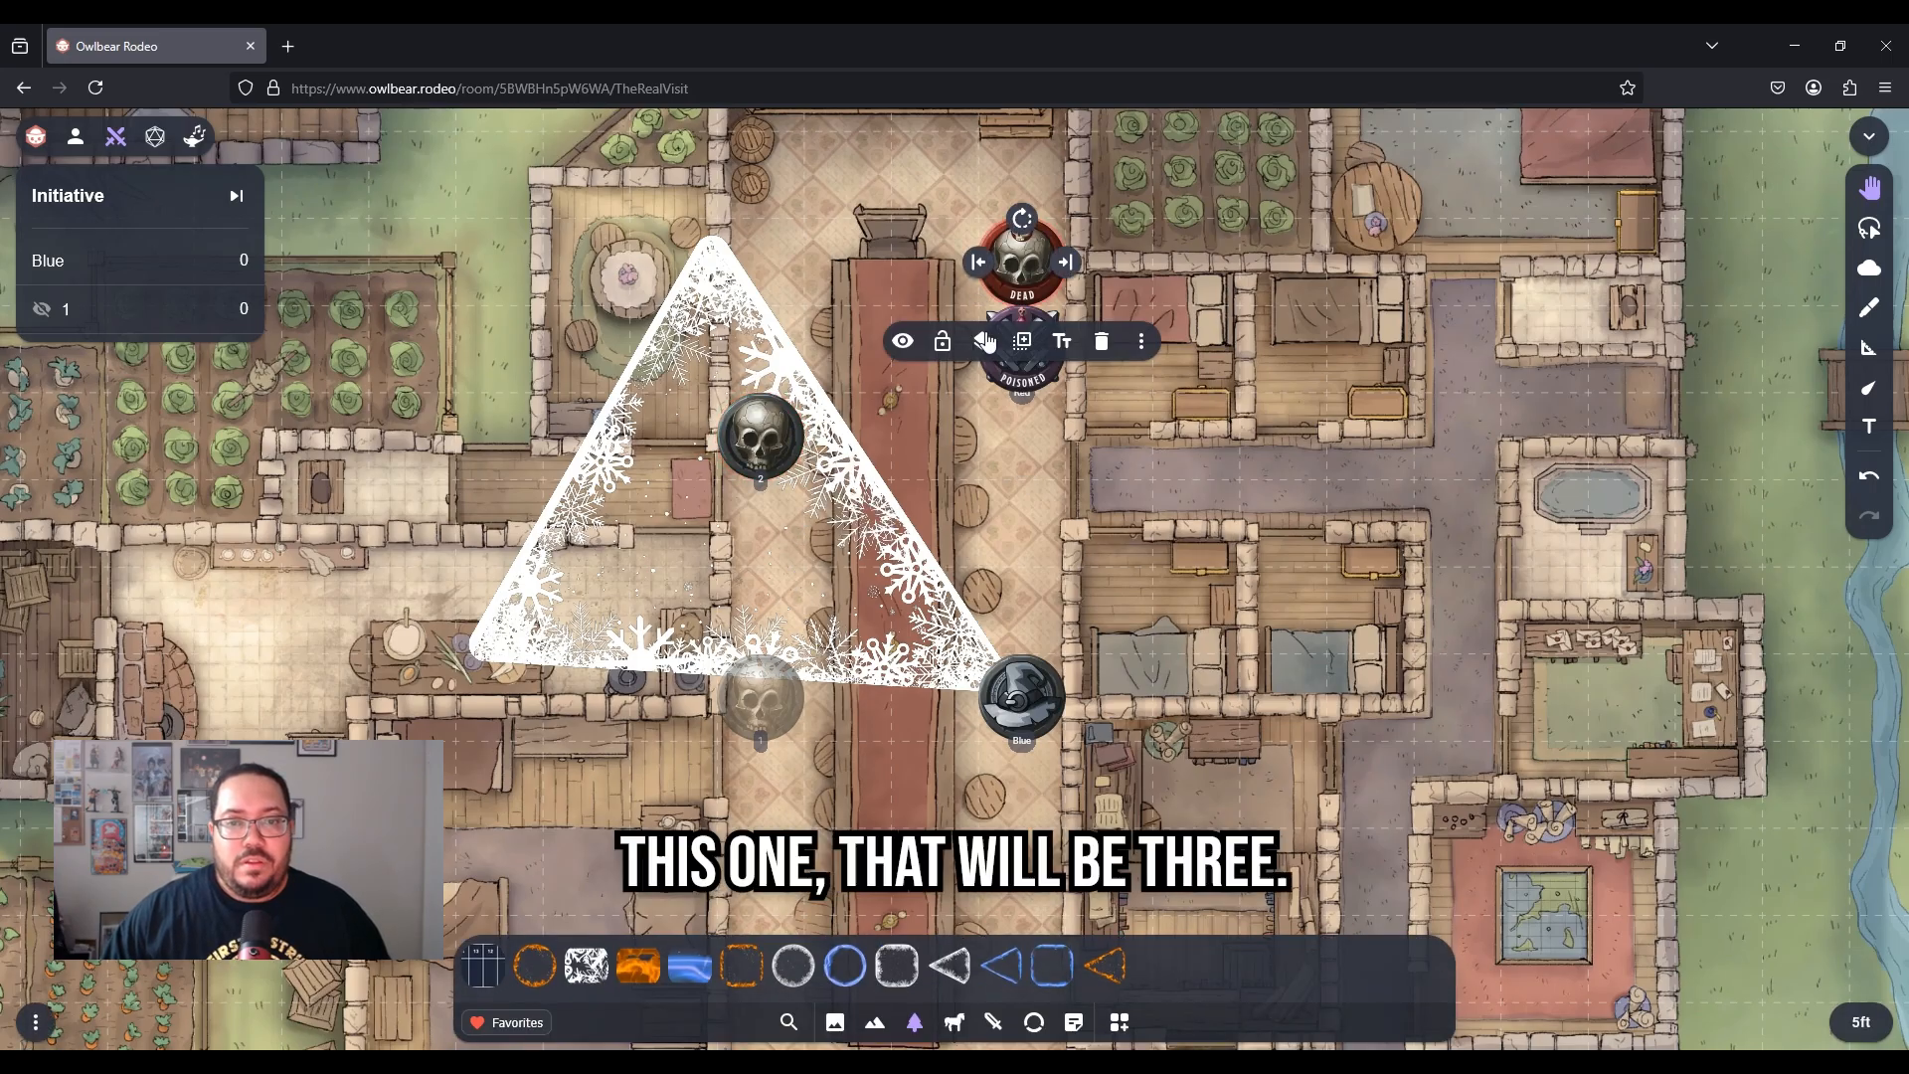
{"action": "left_click", "coordinate": [1066, 345]}
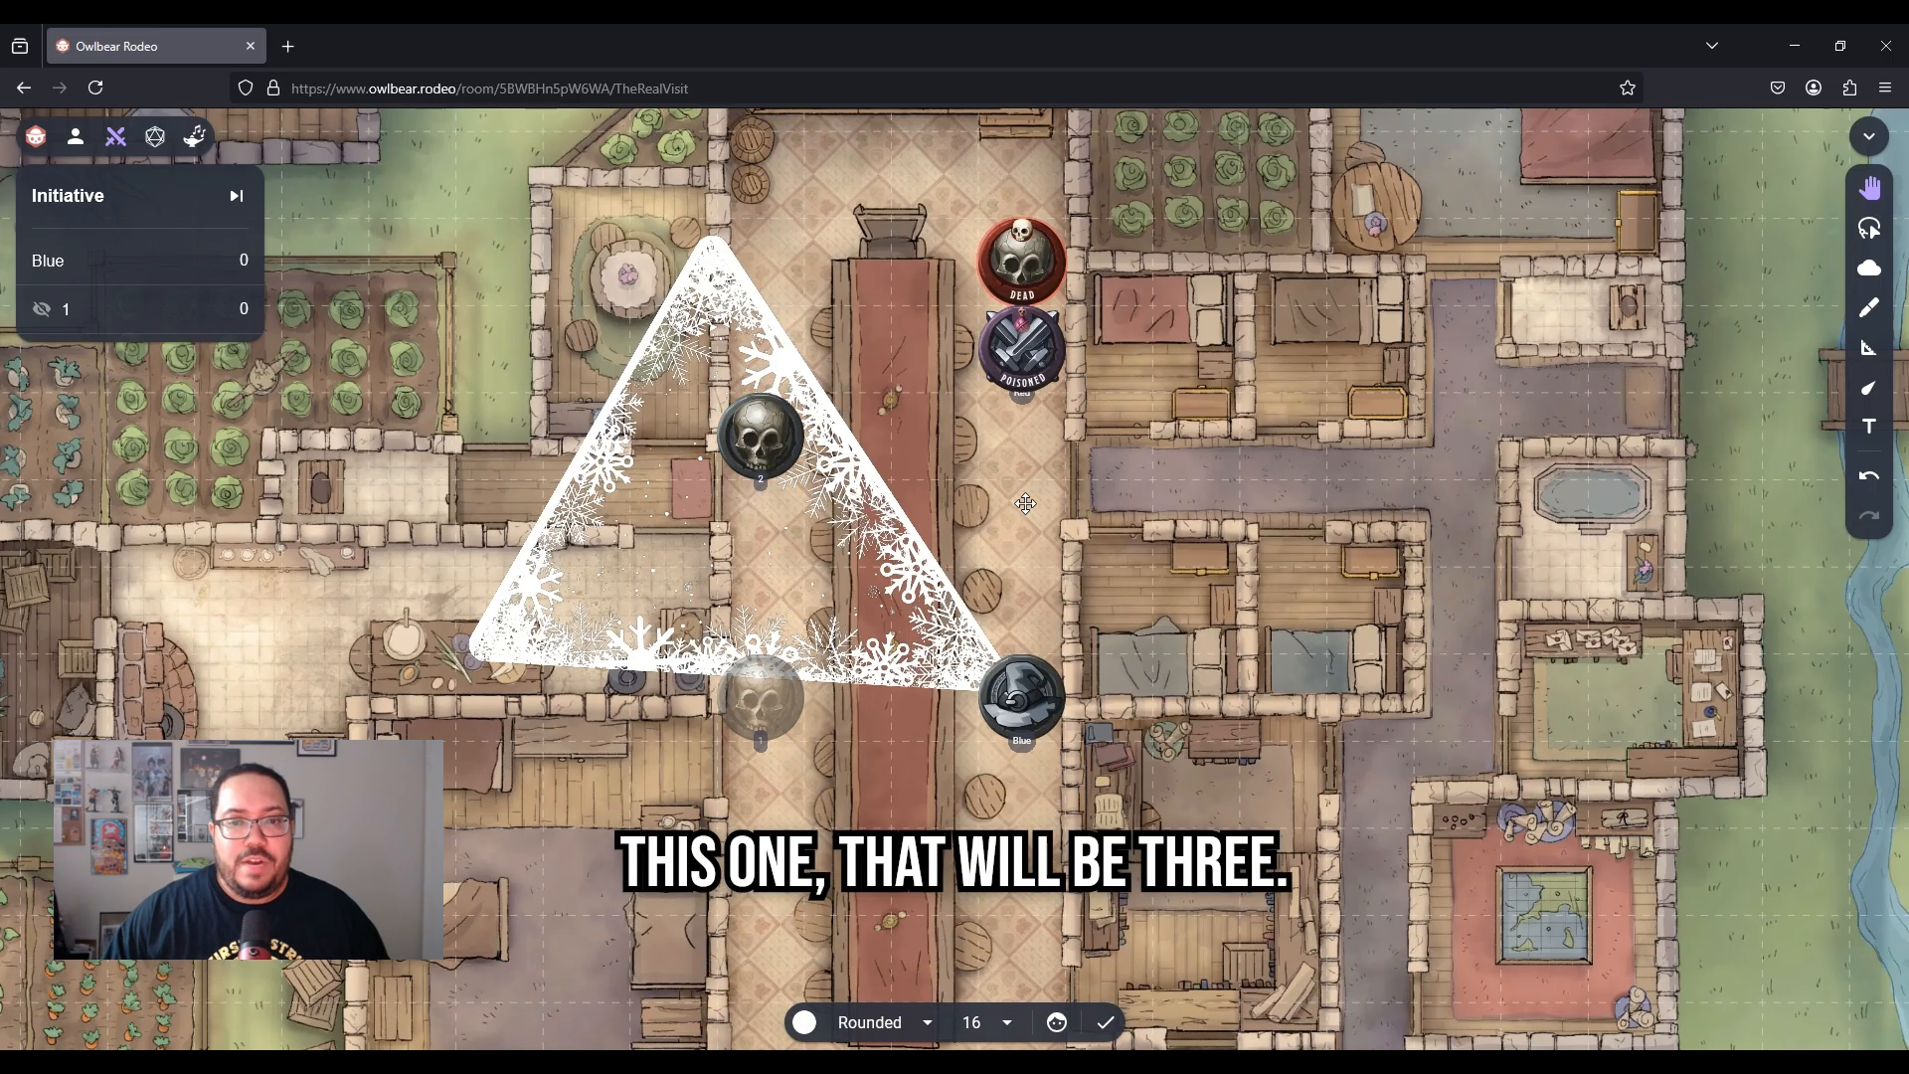
{"action": "left_click", "coordinate": [1044, 439]}
Delete the Dead marker, the Poisoned marker on Red, and the ice cone effect
{"action": "left_click_drag", "start_coordinate": [1059, 284], "coordinate": [1092, 296]}
{"action": "key", "text": "Delete"}
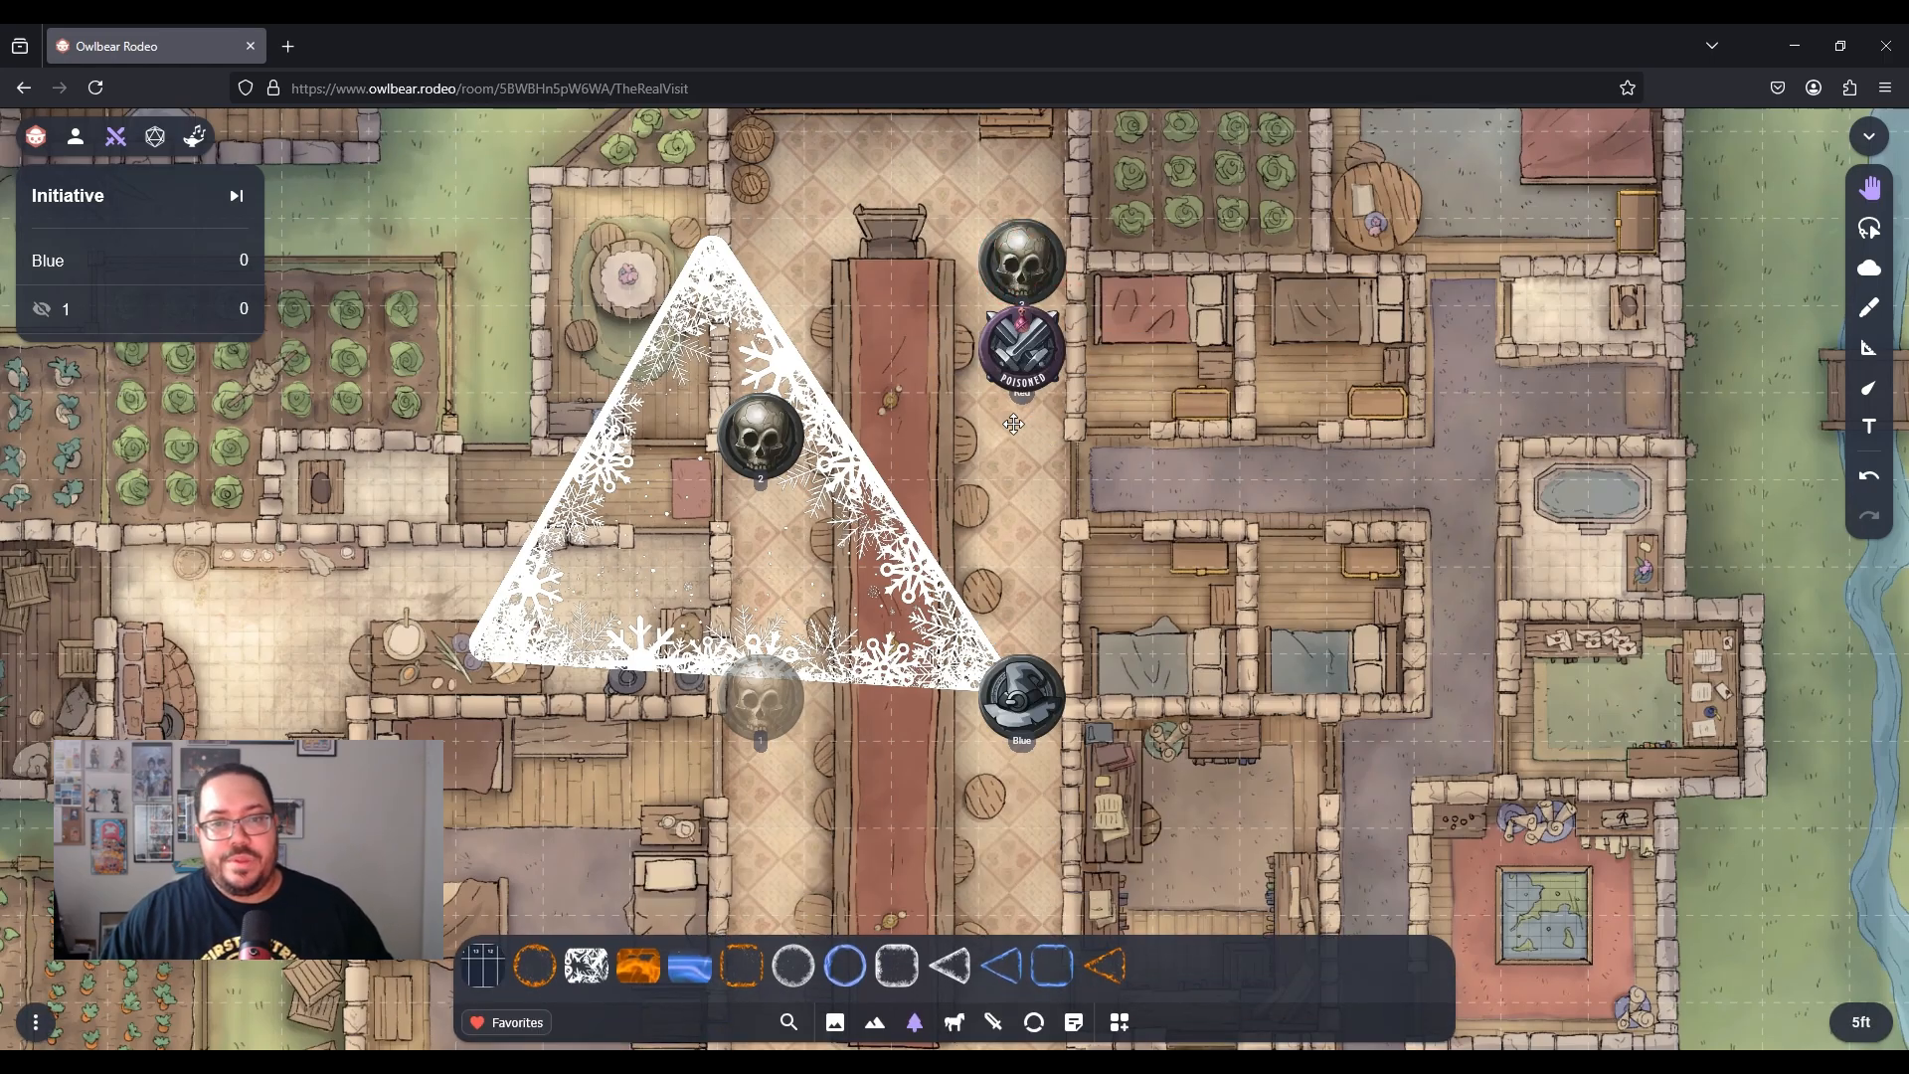
{"action": "left_click", "coordinate": [1054, 374]}
{"action": "key", "text": "Delete"}
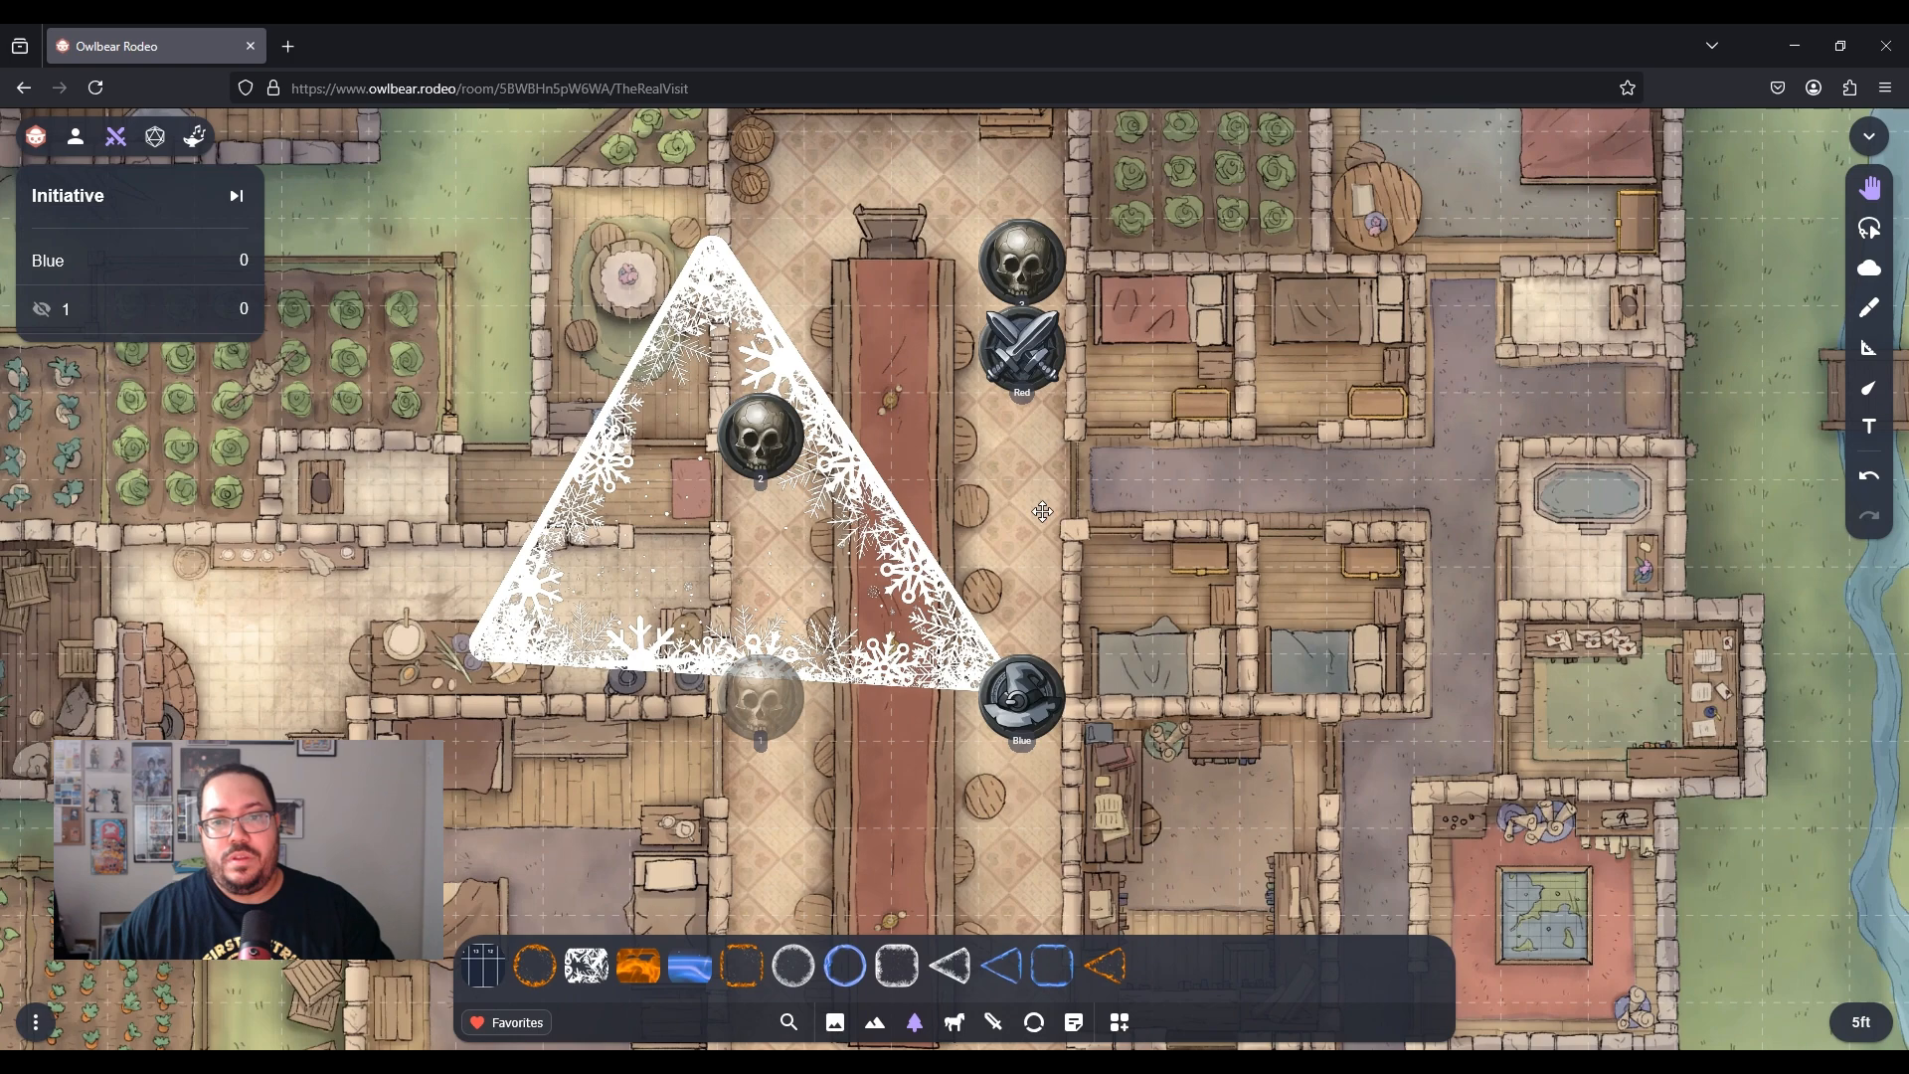
{"action": "left_click", "coordinate": [898, 686]}
{"action": "key", "text": "Delete"}
Make the hidden skull token 1 visible again
{"action": "left_click", "coordinate": [757, 723]}
{"action": "left_click", "coordinate": [643, 781]}
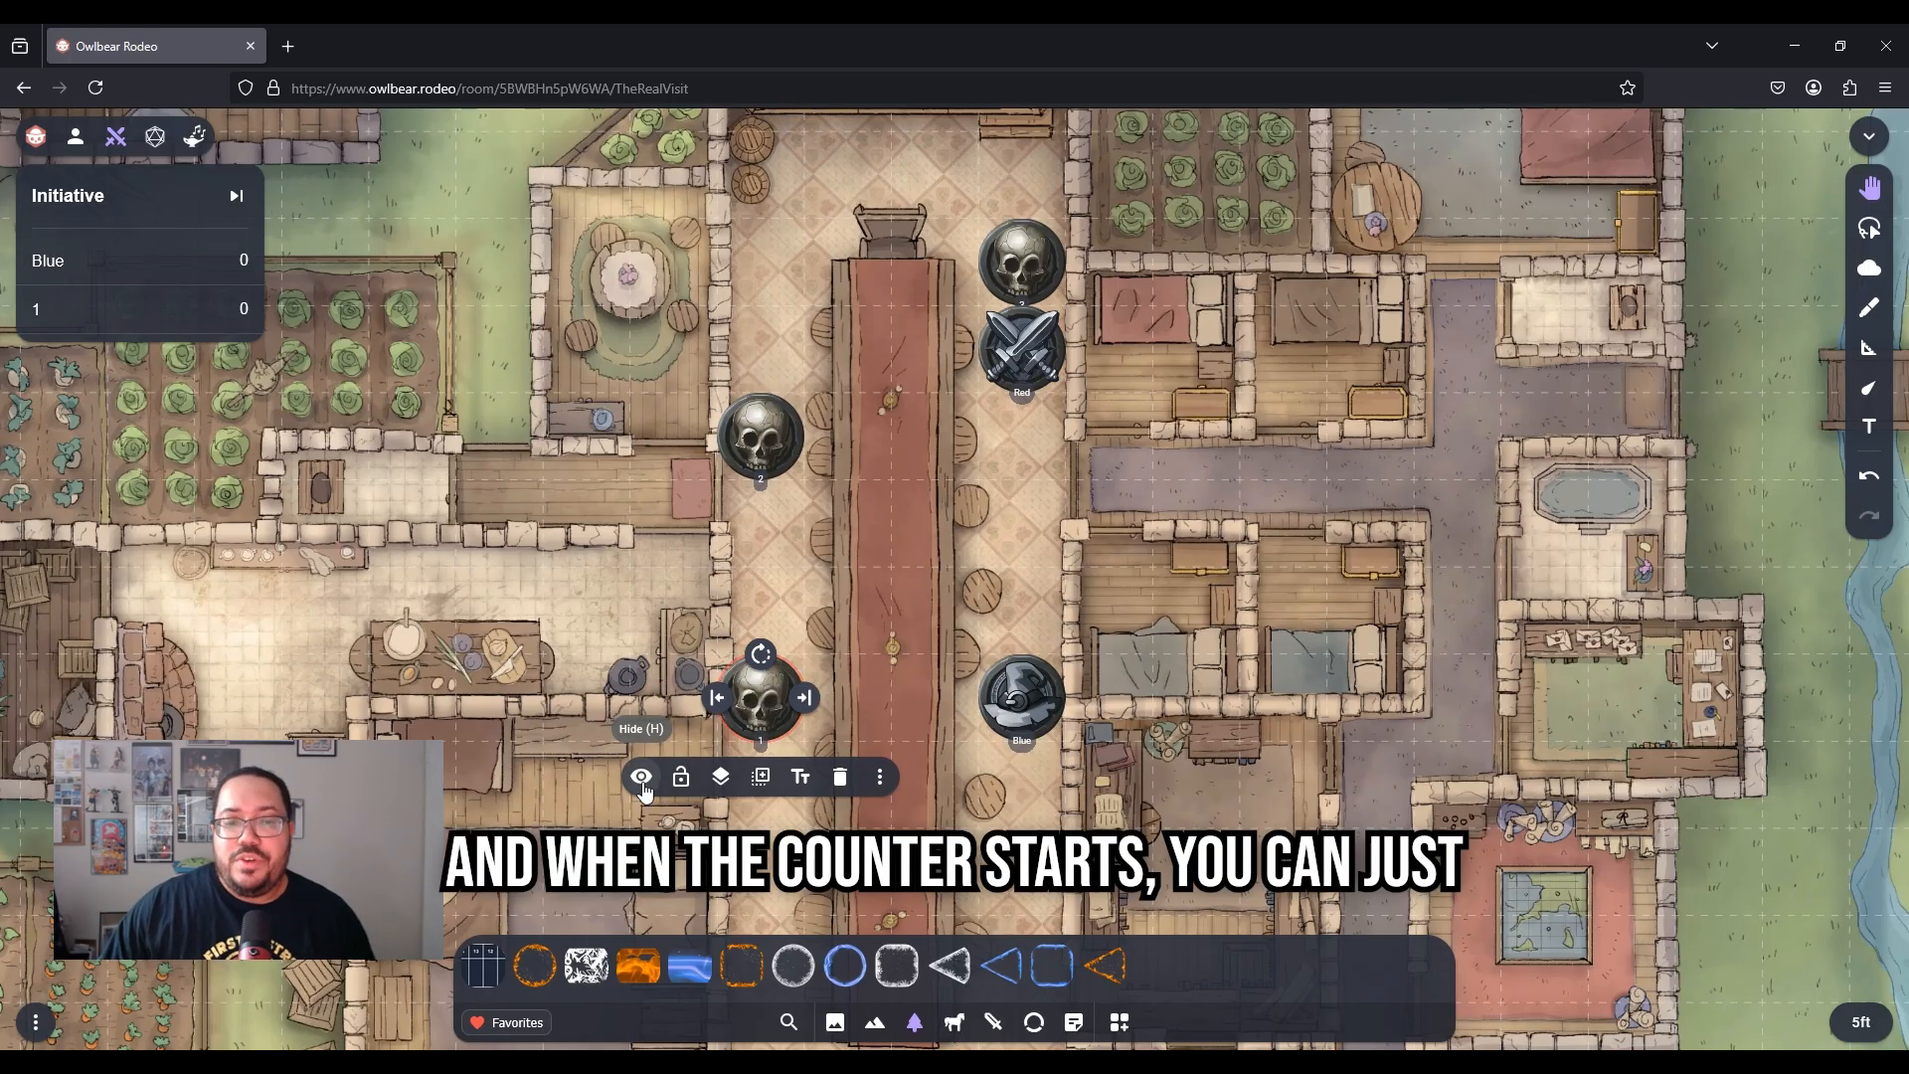
{"action": "left_click", "coordinate": [756, 611]}
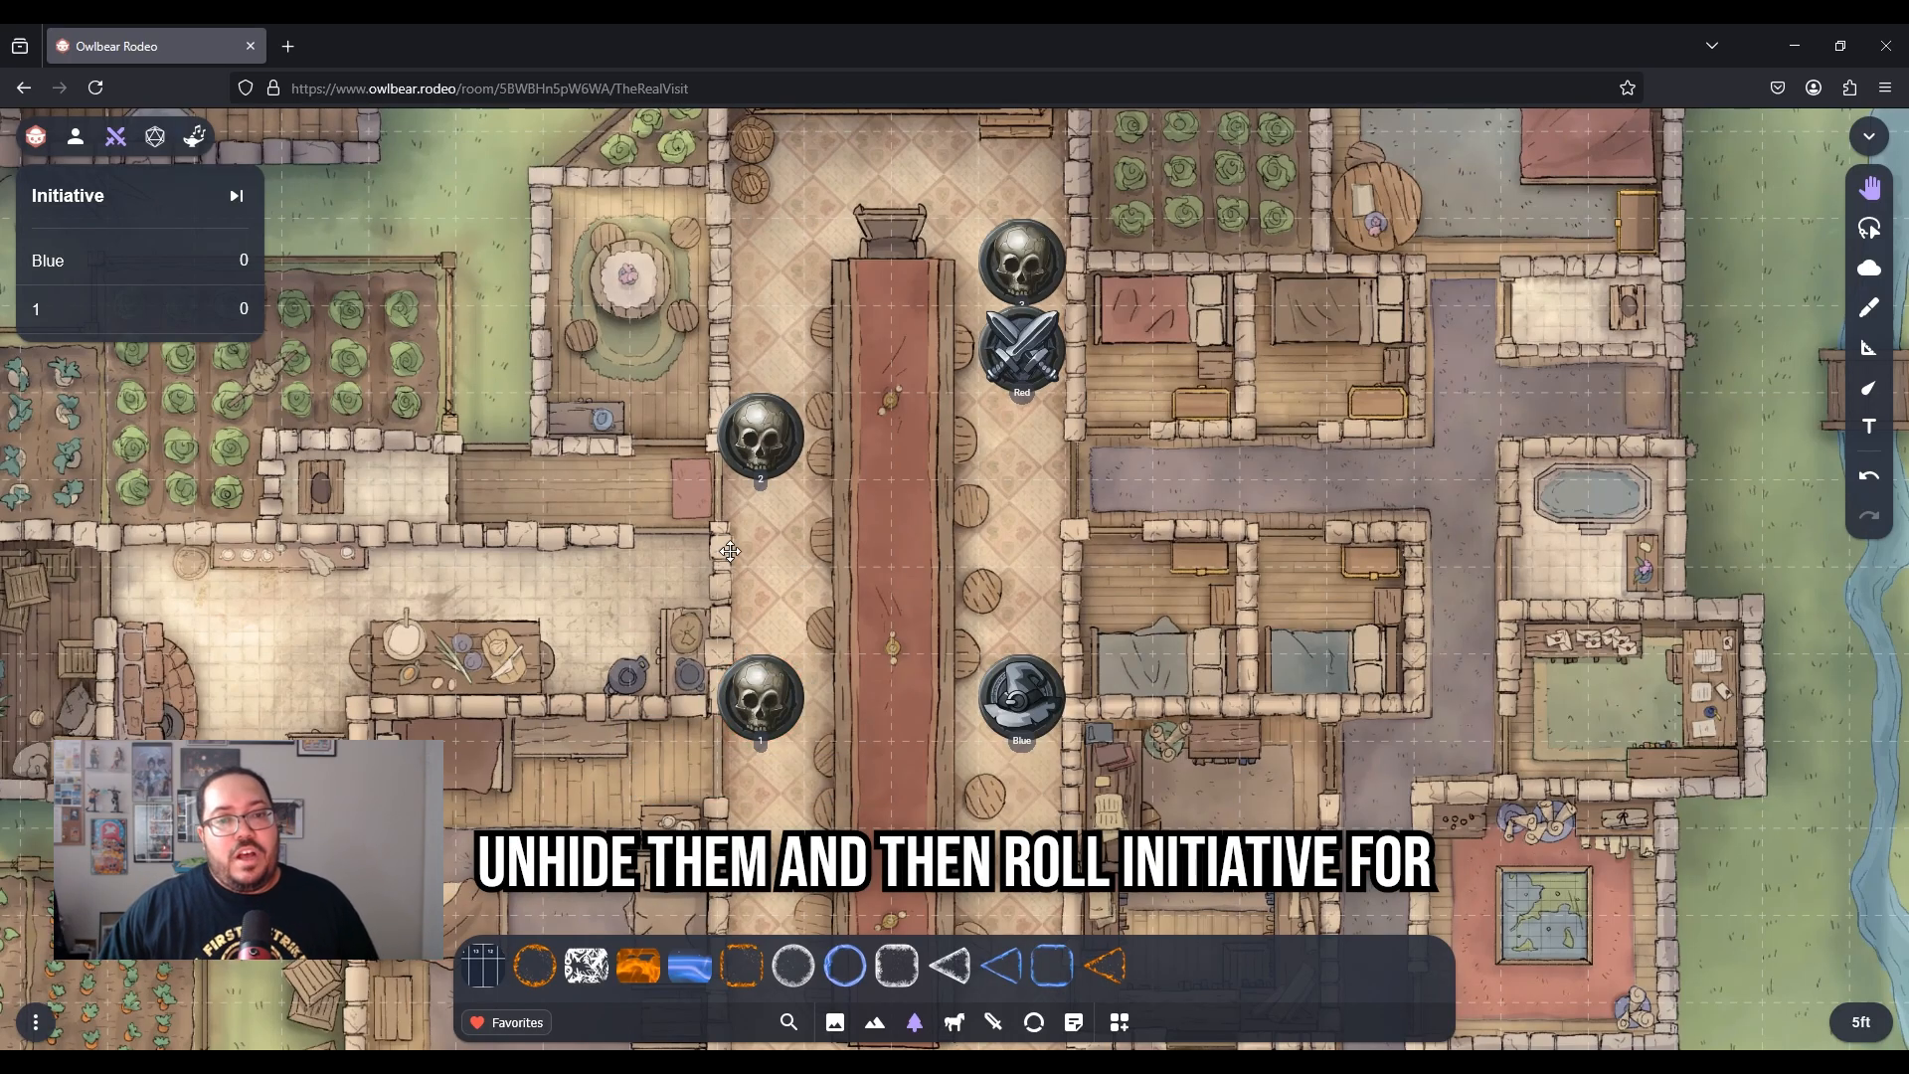
Add skull tokens 2 and 3 and the Red token to the initiative list
{"action": "right_click", "coordinate": [778, 438]}
{"action": "left_click", "coordinate": [875, 641]}
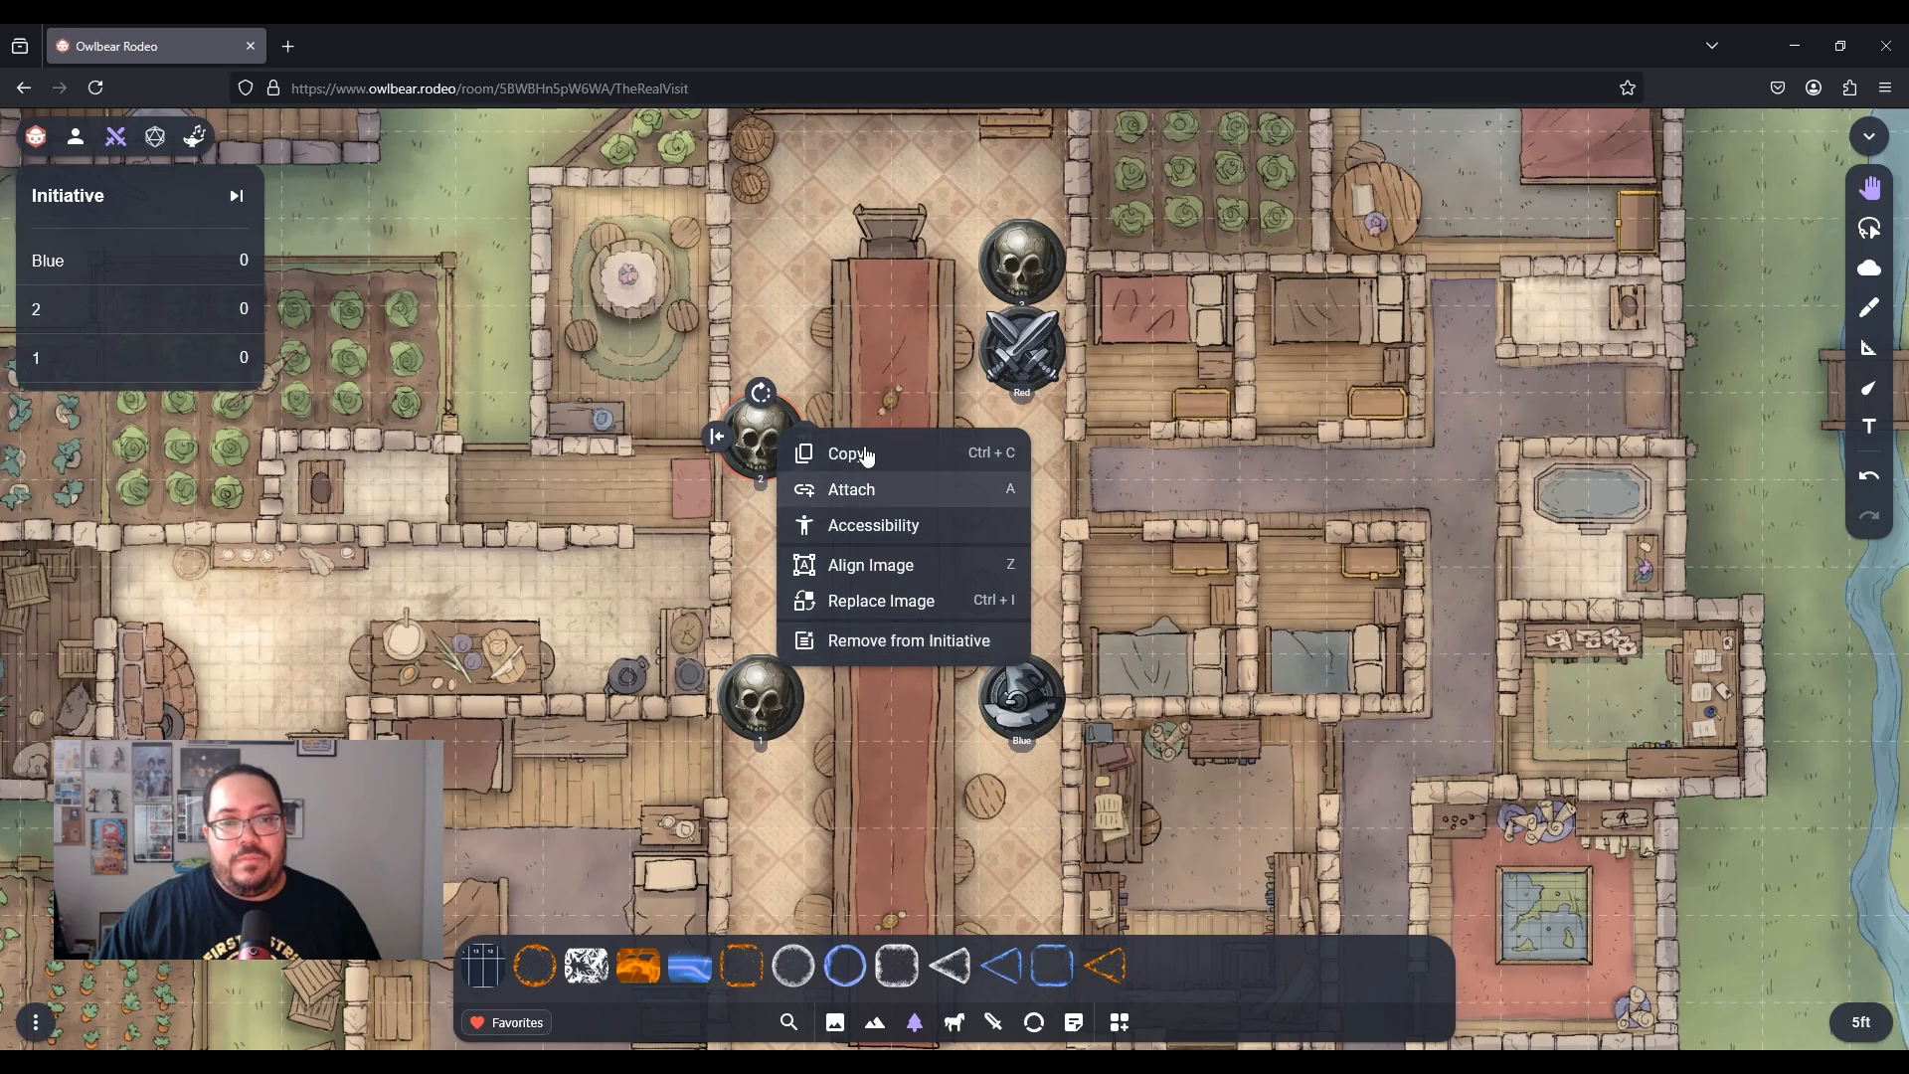
{"action": "left_click", "coordinate": [1049, 268]}
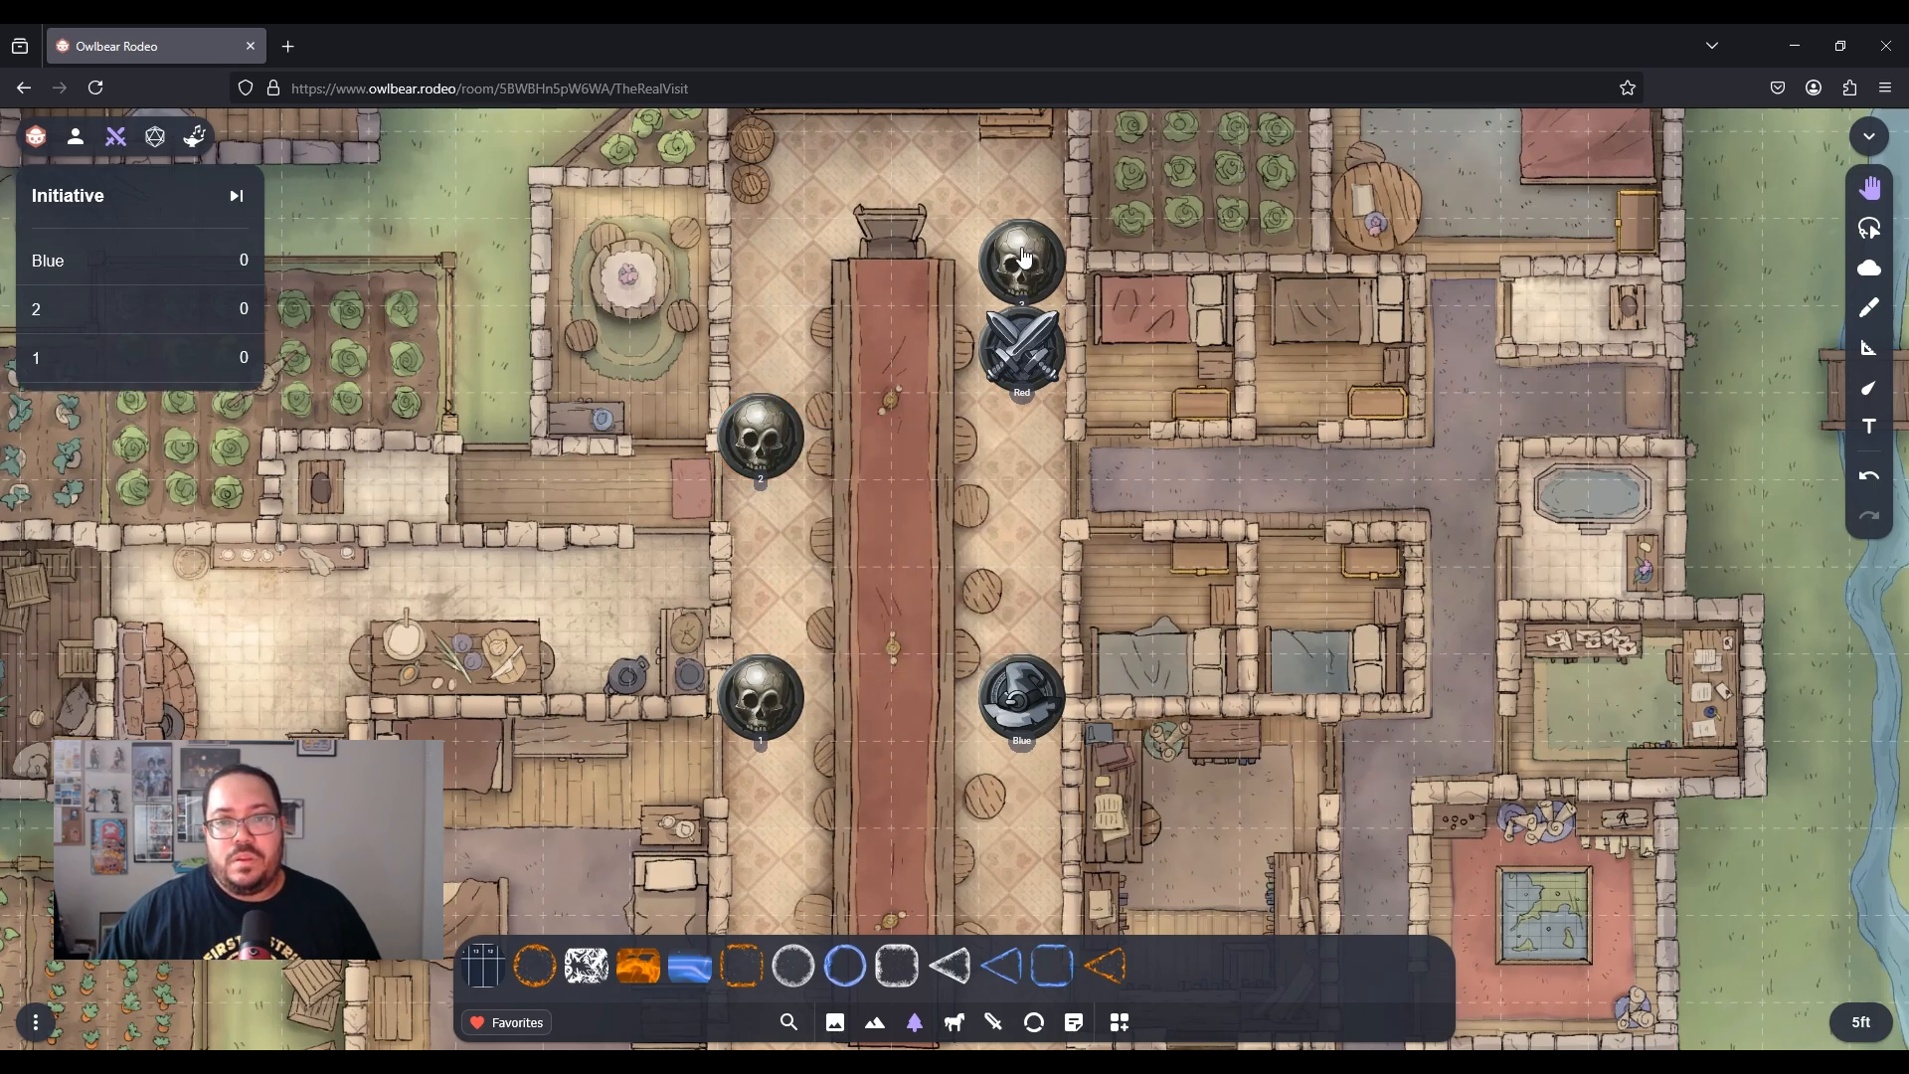
{"action": "right_click", "coordinate": [1026, 257]}
{"action": "left_click", "coordinate": [1113, 458]}
{"action": "left_click", "coordinate": [834, 349]}
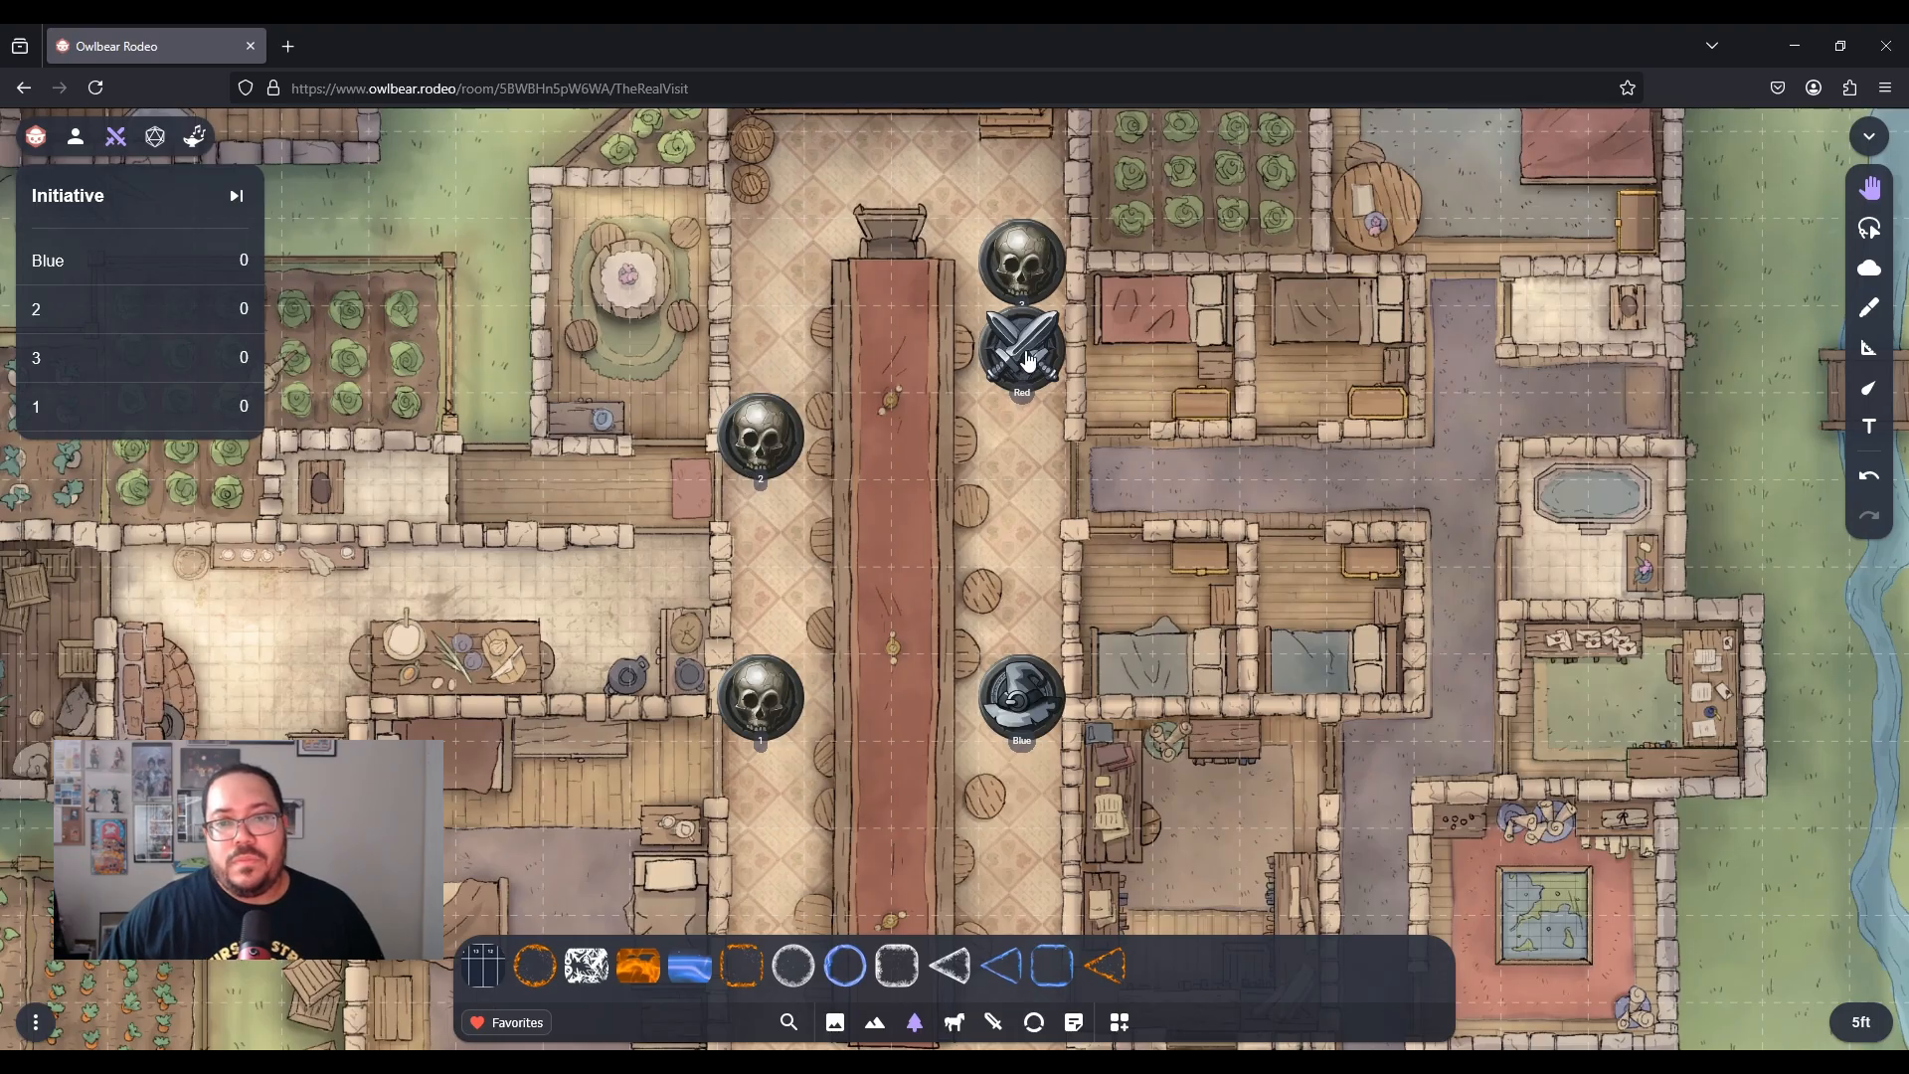
{"action": "right_click", "coordinate": [1025, 366]}
{"action": "left_click", "coordinate": [1104, 563]}
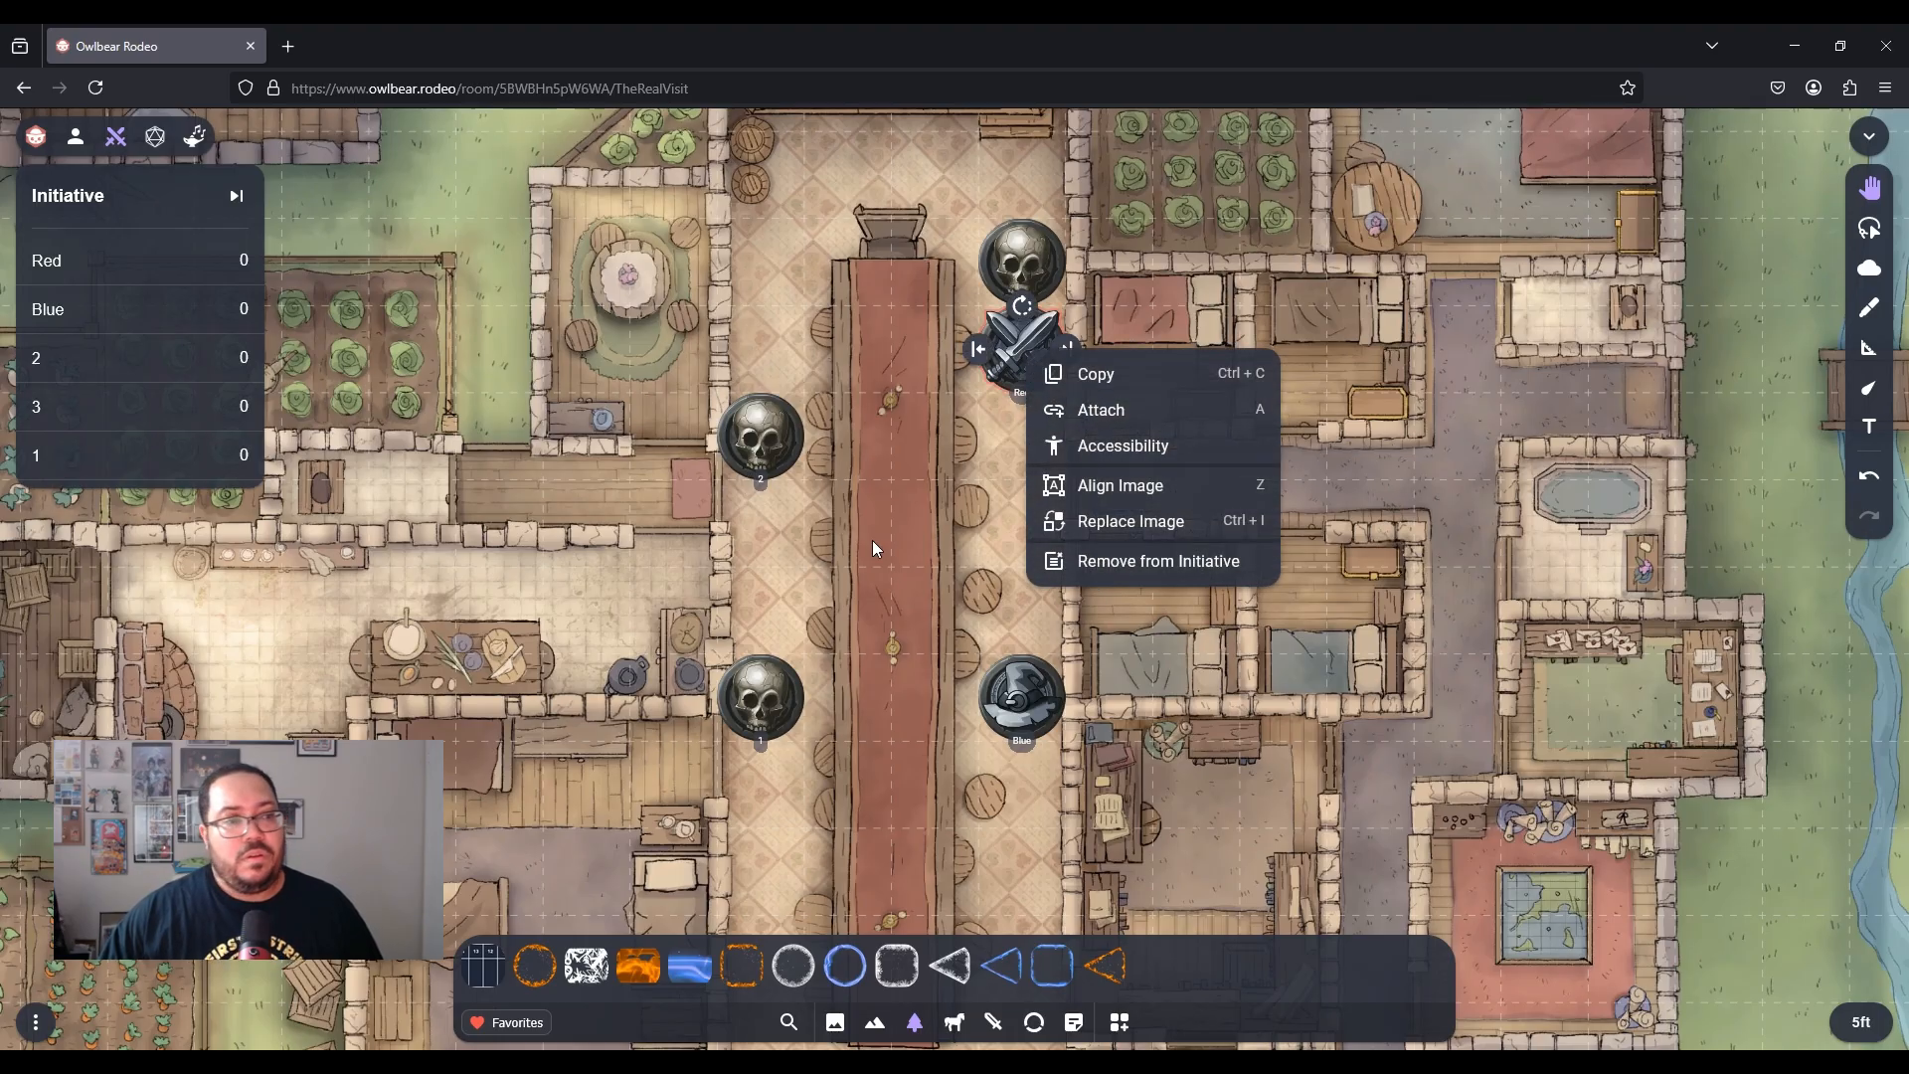
{"action": "left_click", "coordinate": [833, 447]}
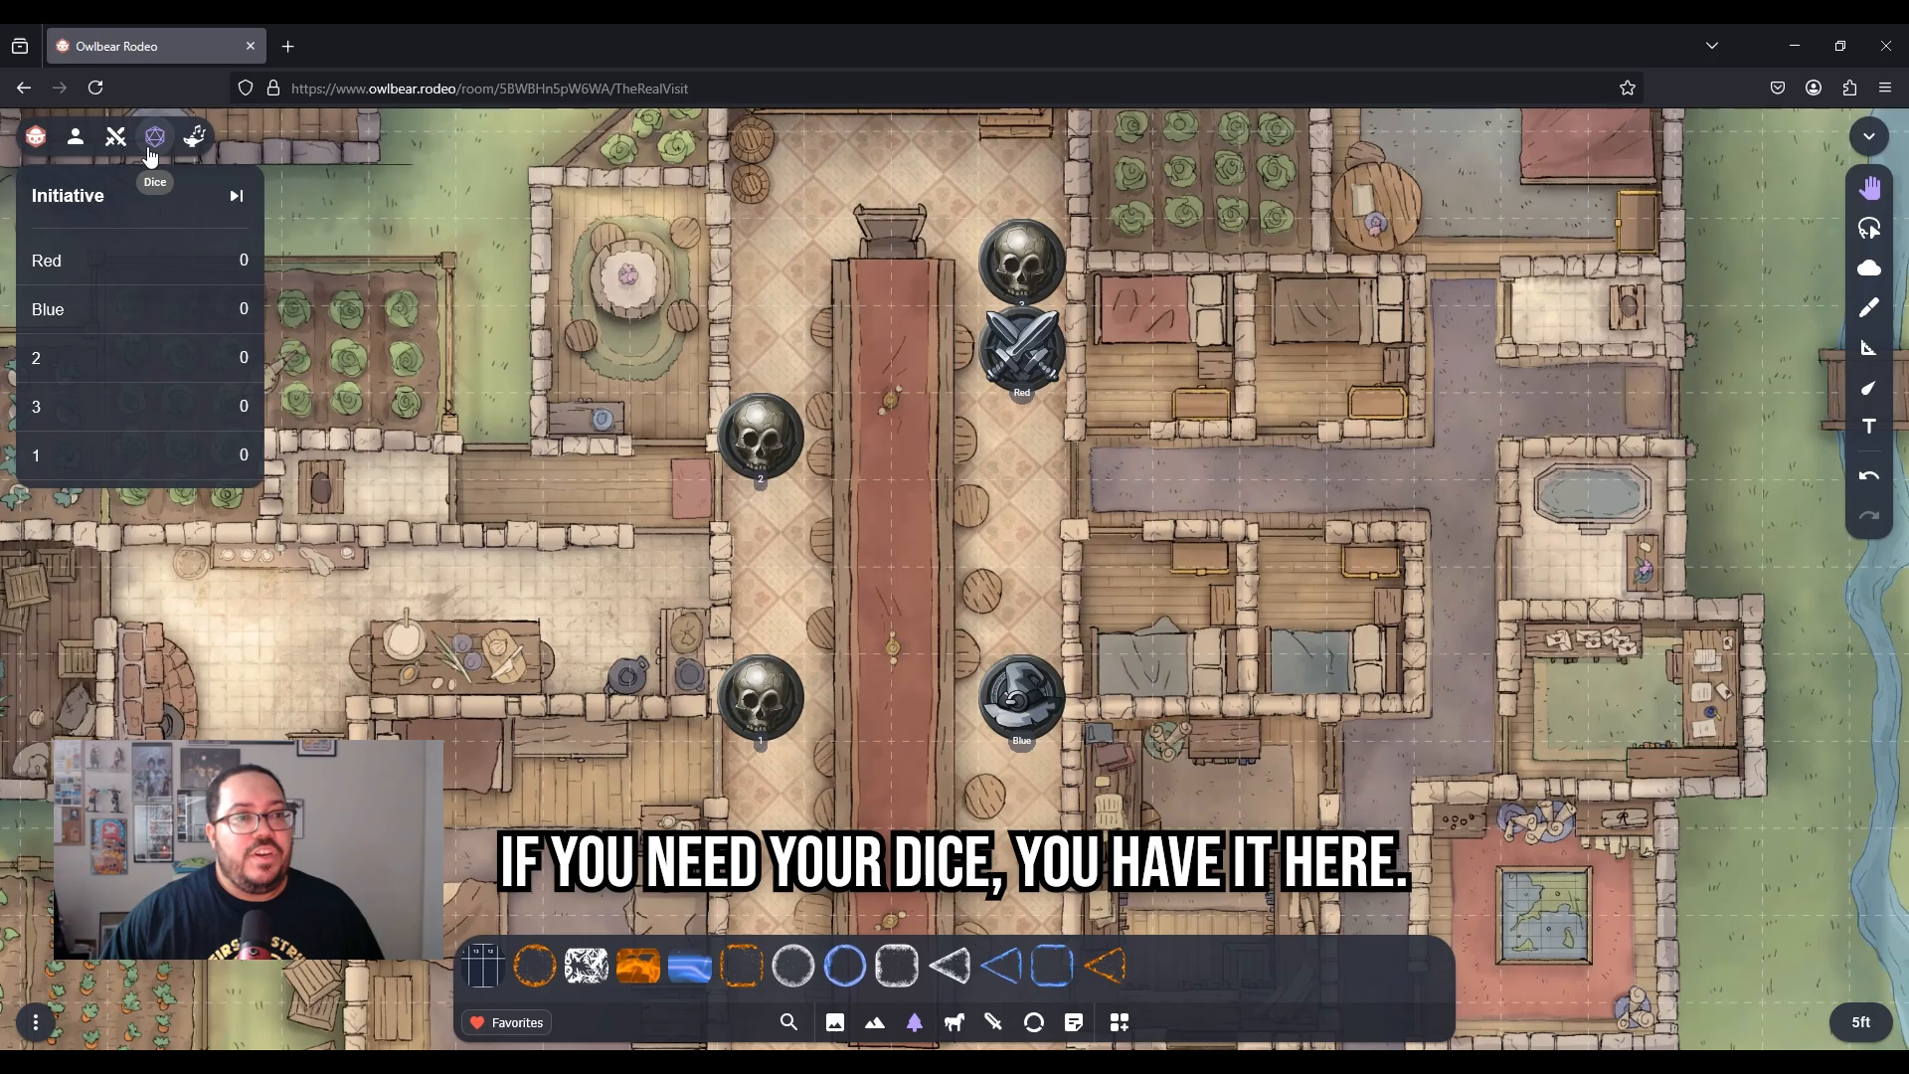
Open the dice tray to look at the available dice and close it again
{"action": "left_click", "coordinate": [156, 138]}
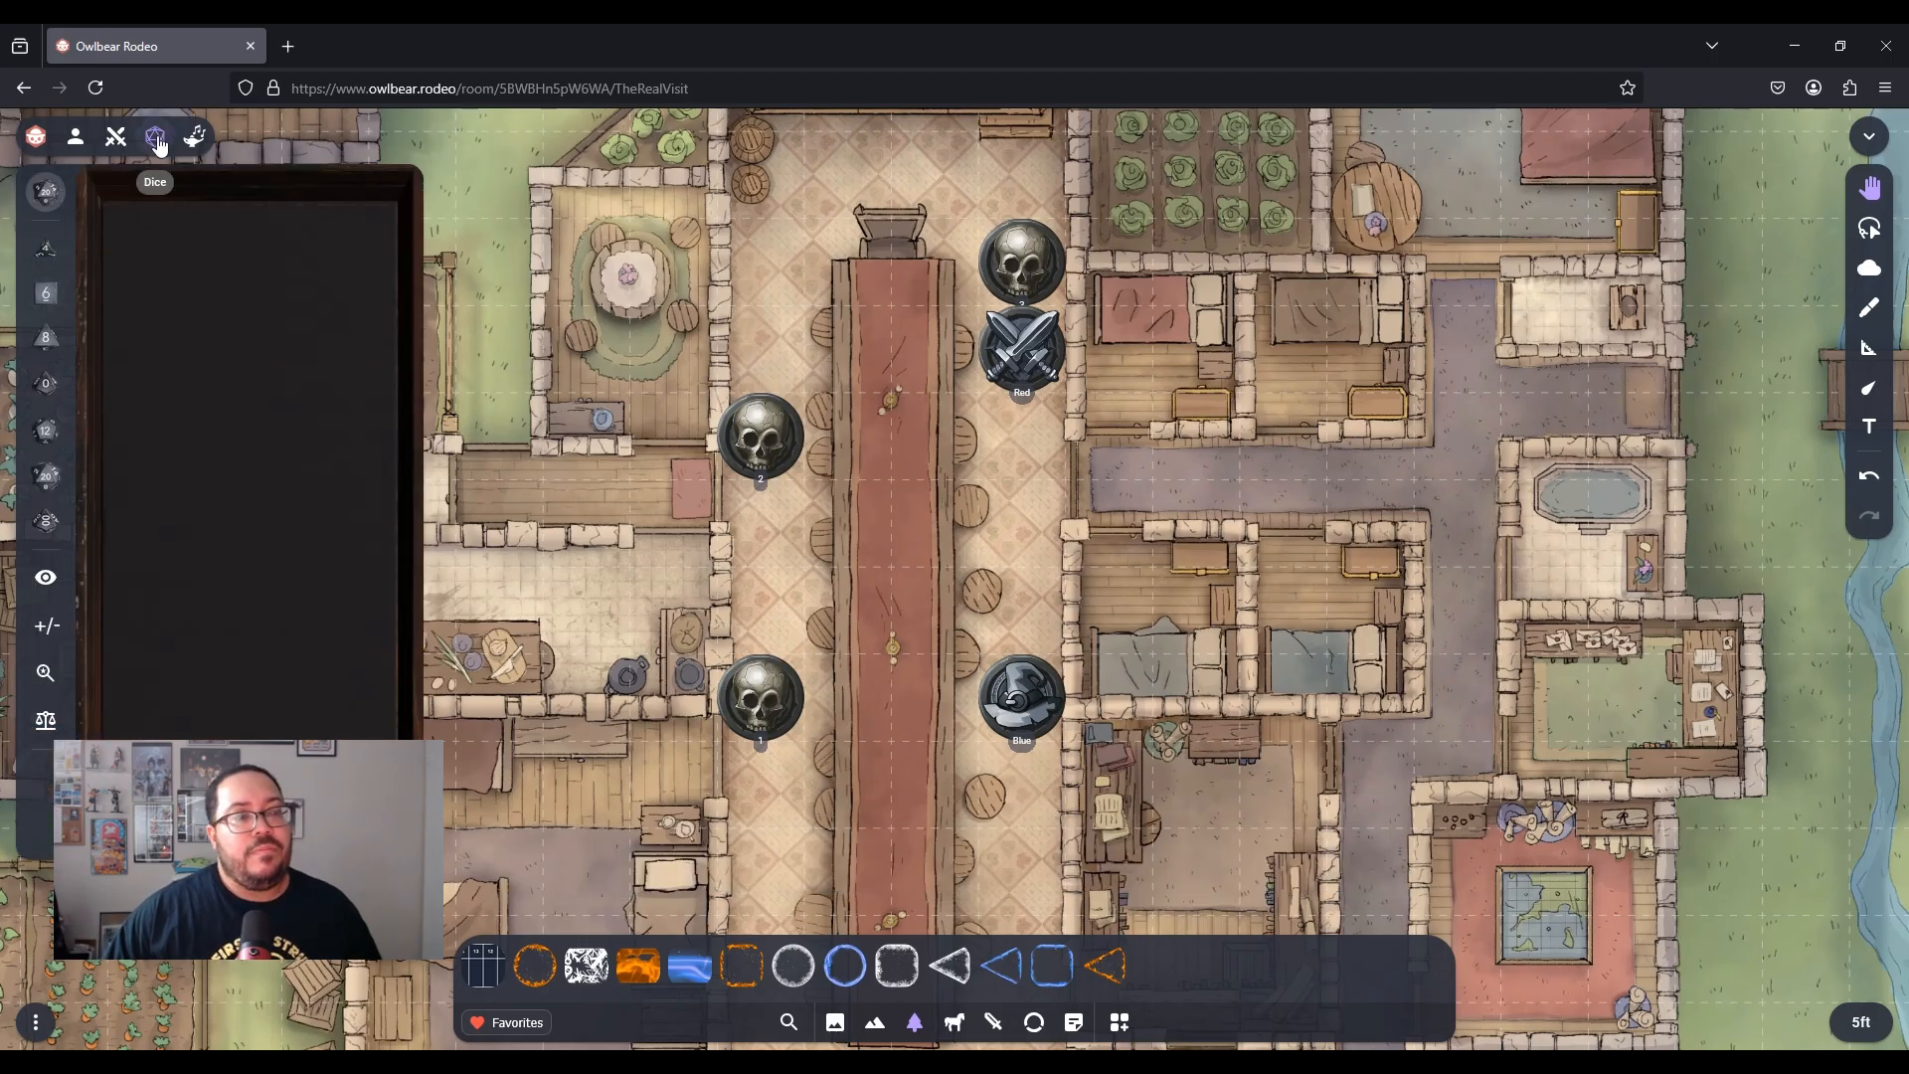
{"action": "left_click", "coordinate": [157, 138]}
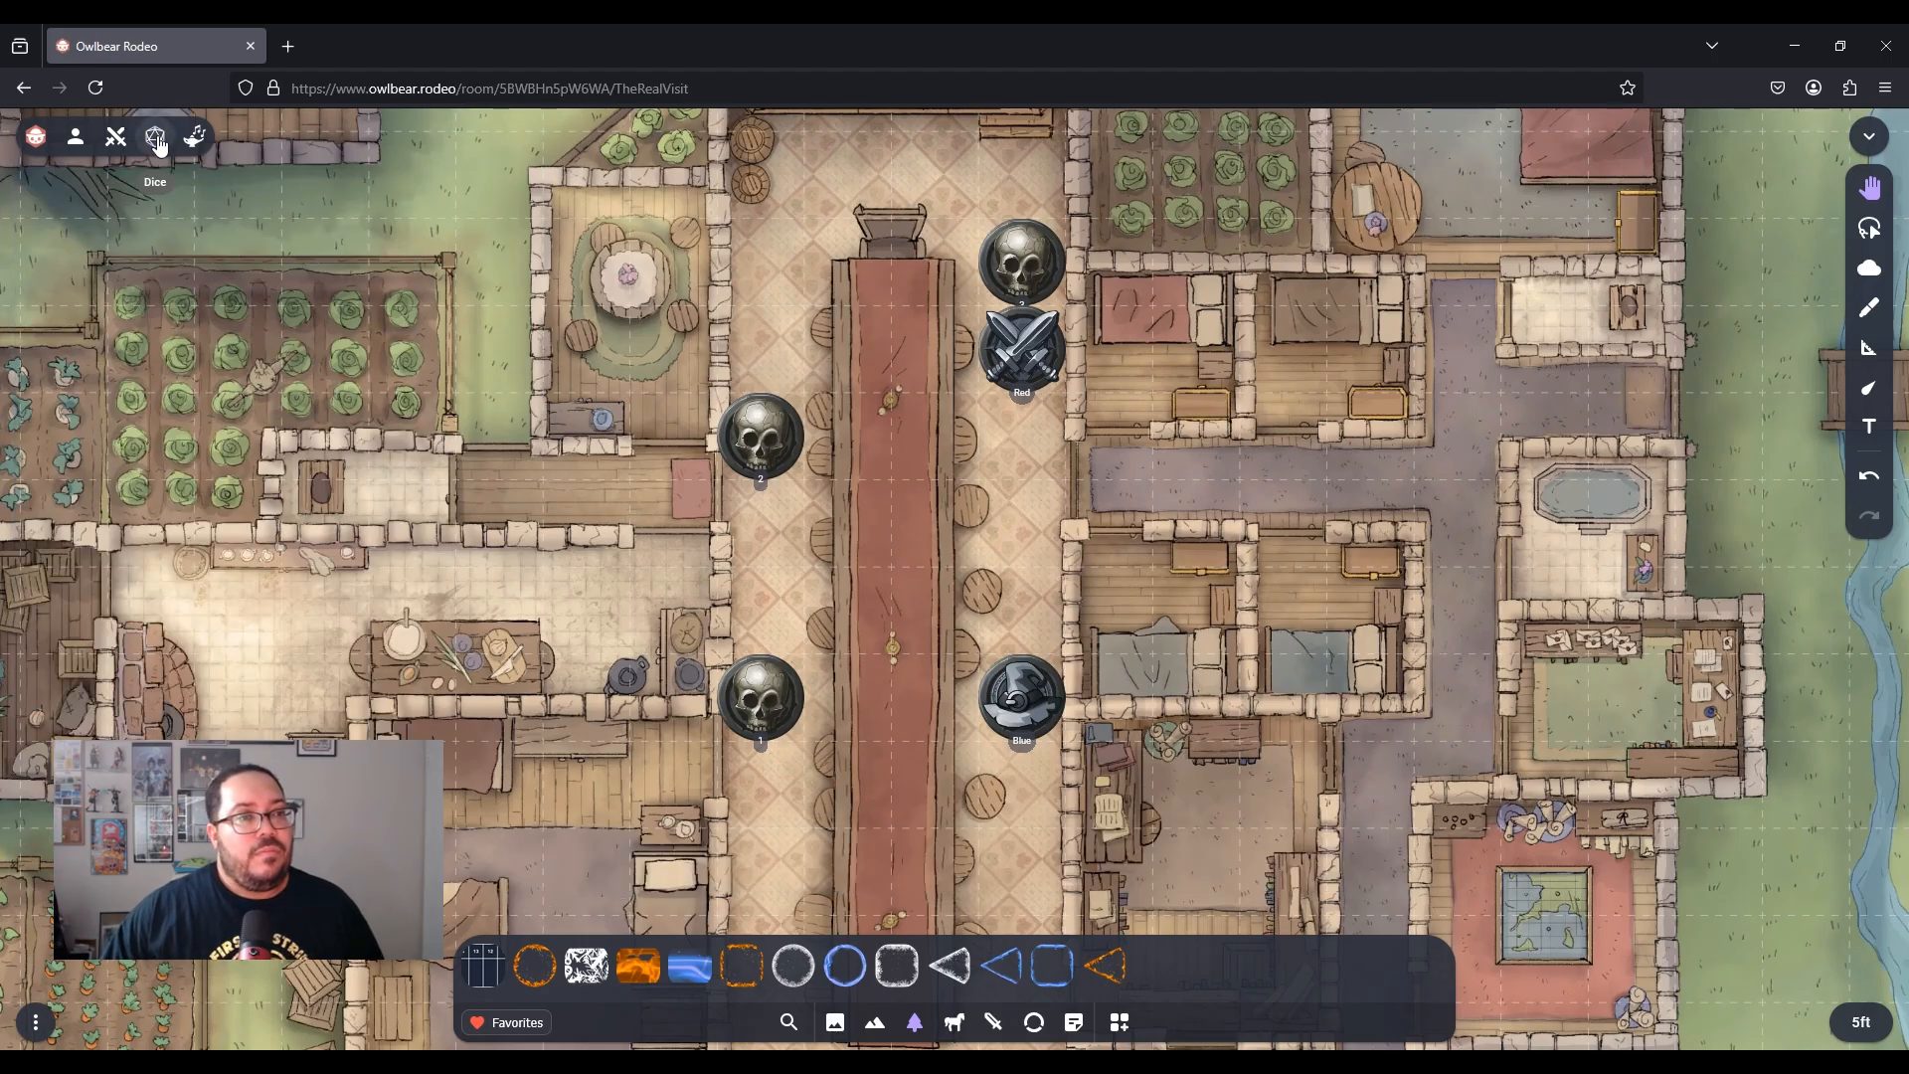
{"action": "left_click", "coordinate": [160, 145]}
{"action": "left_click", "coordinate": [159, 145]}
{"action": "left_click", "coordinate": [766, 451]}
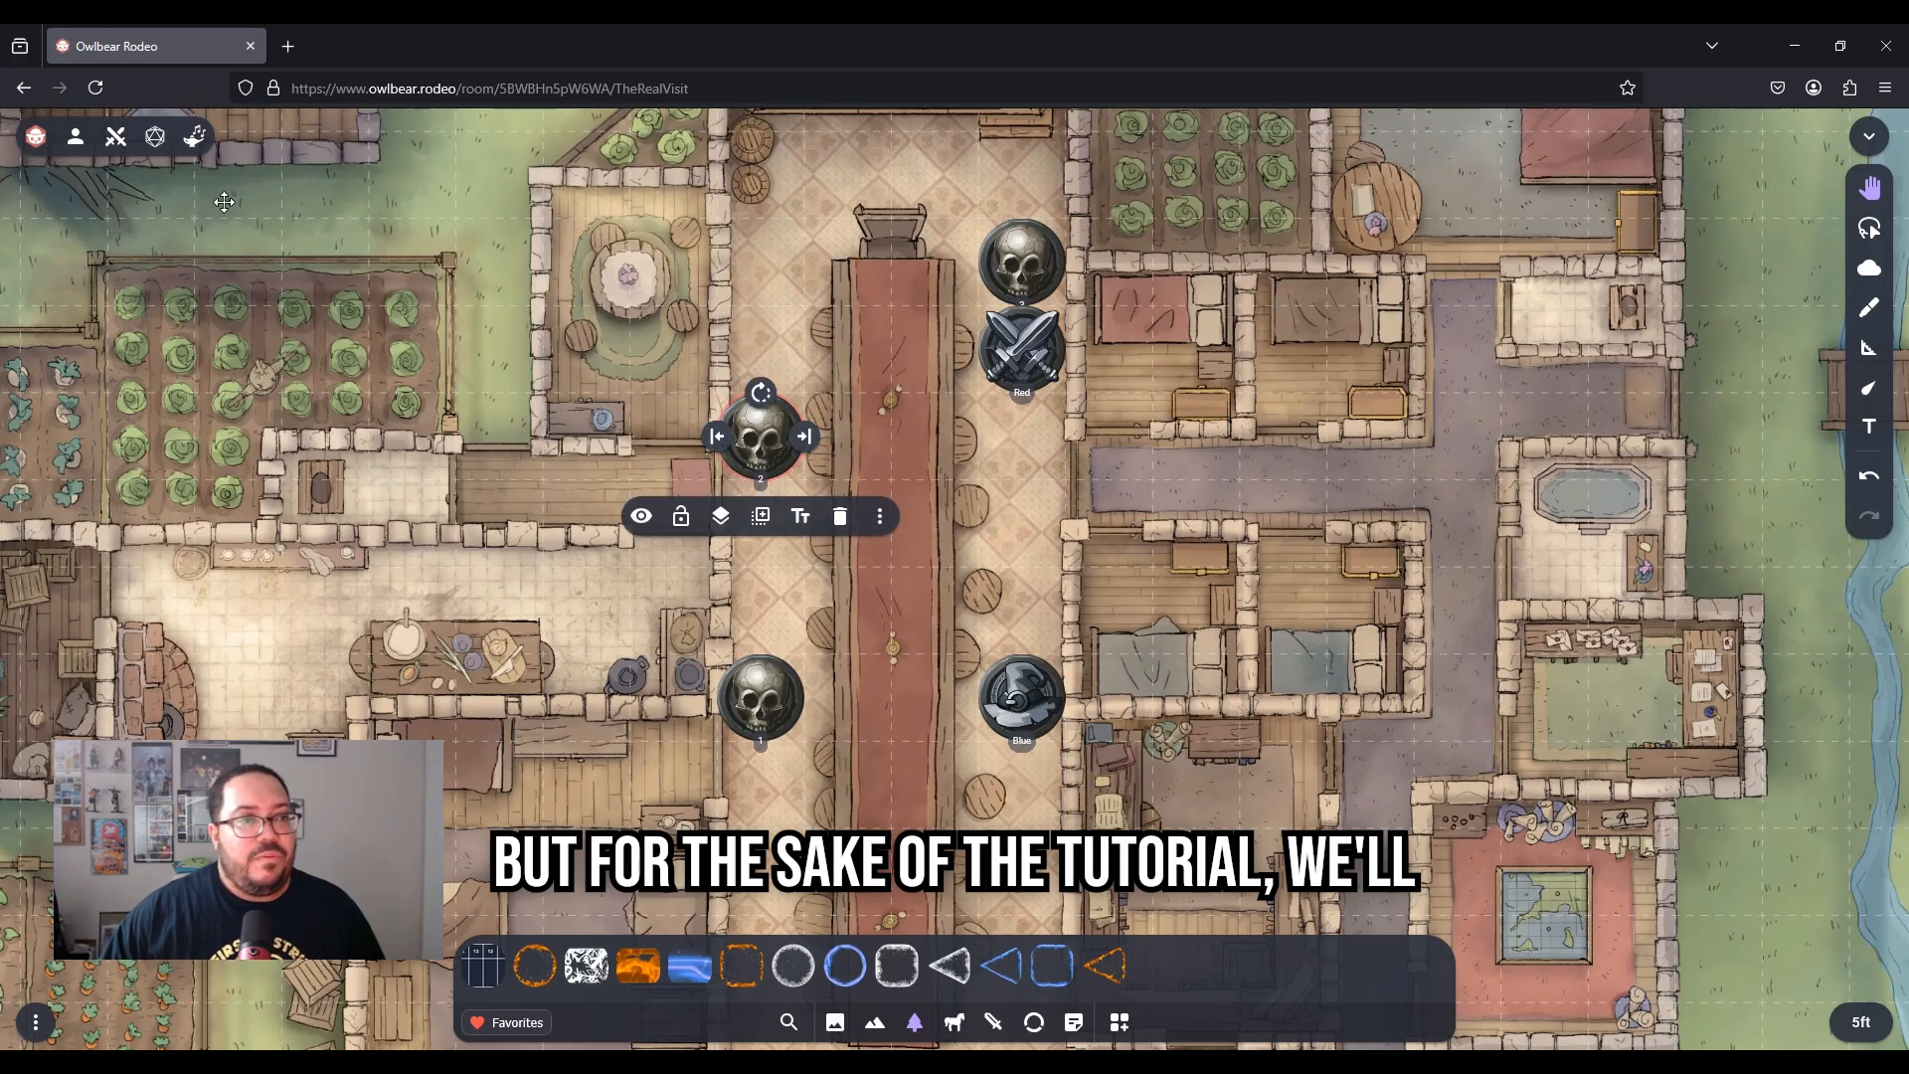
Set initiative to 1 for skull 2, 2 for skull 3, 3 for skull 1, 5 for Red and 6 for Blue, and start the turn order
{"action": "left_click", "coordinate": [116, 136]}
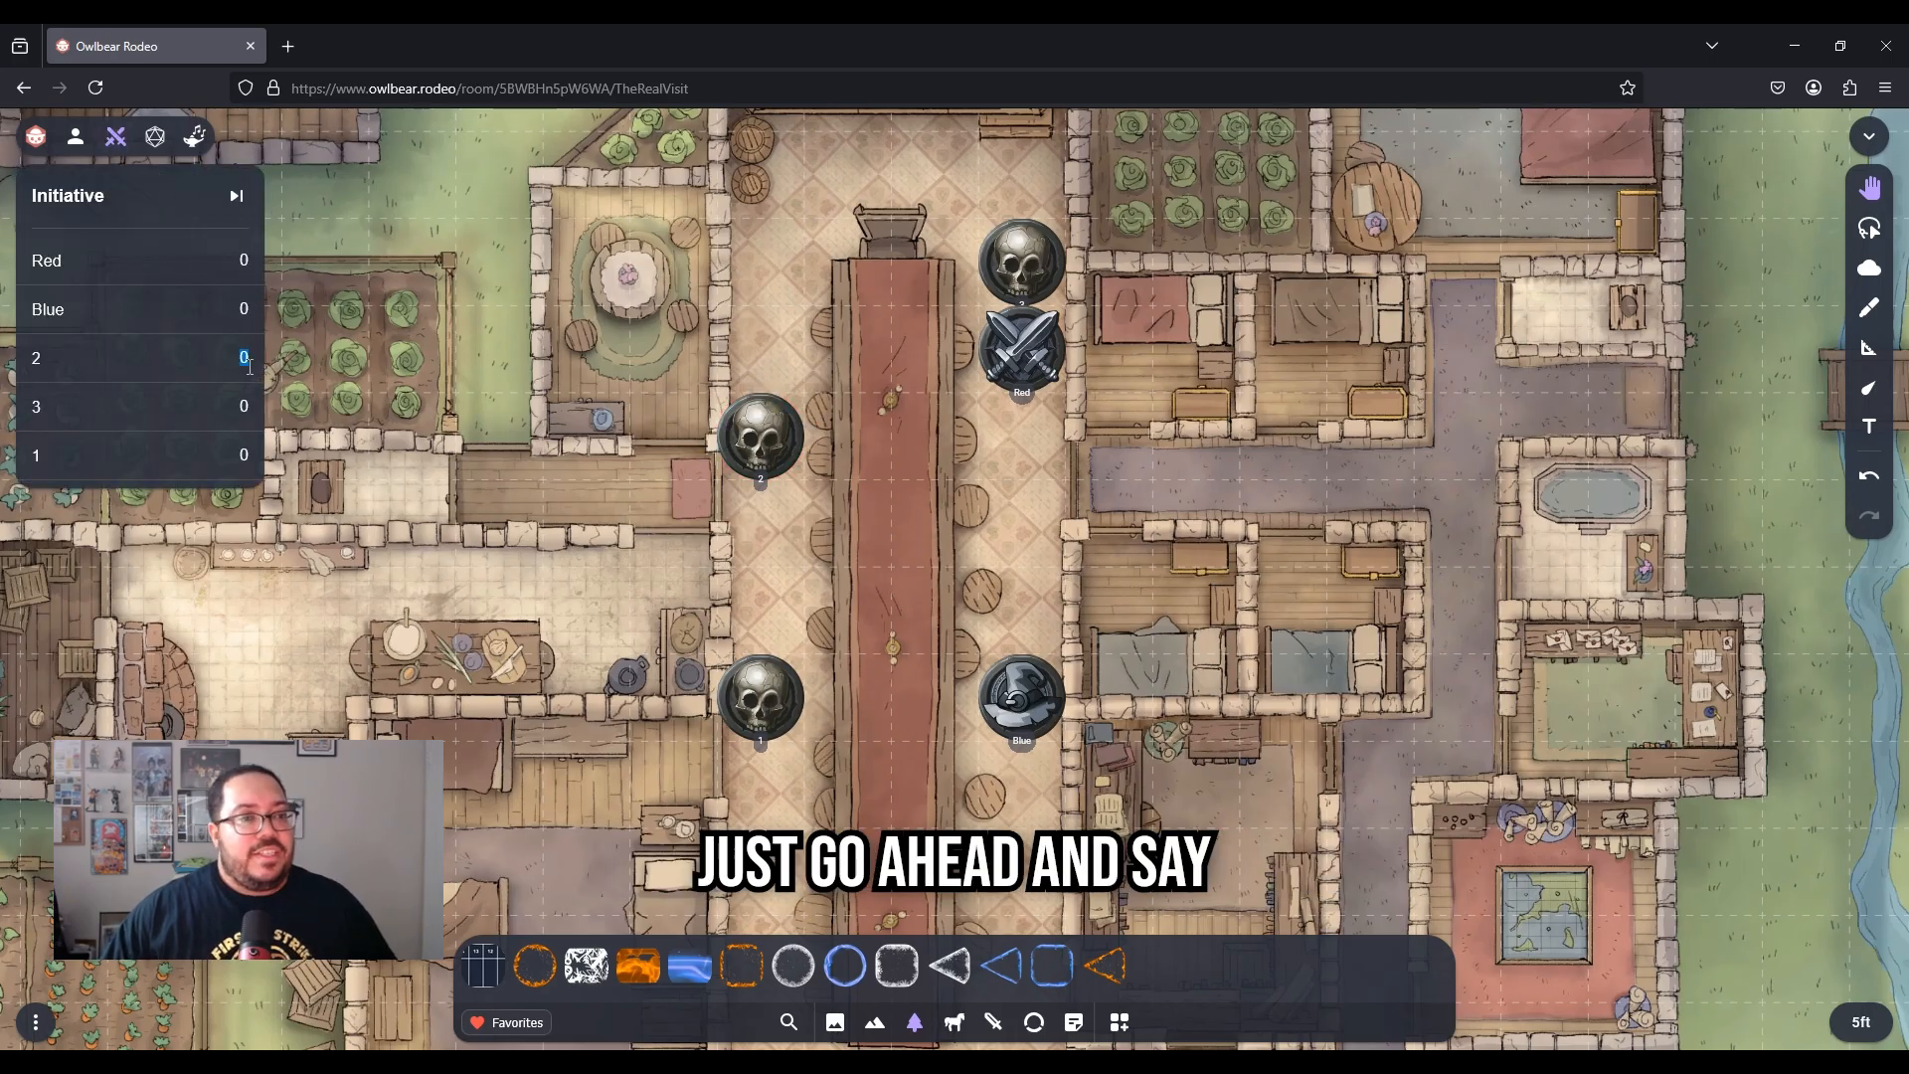
{"action": "double_click", "coordinate": [245, 360]}
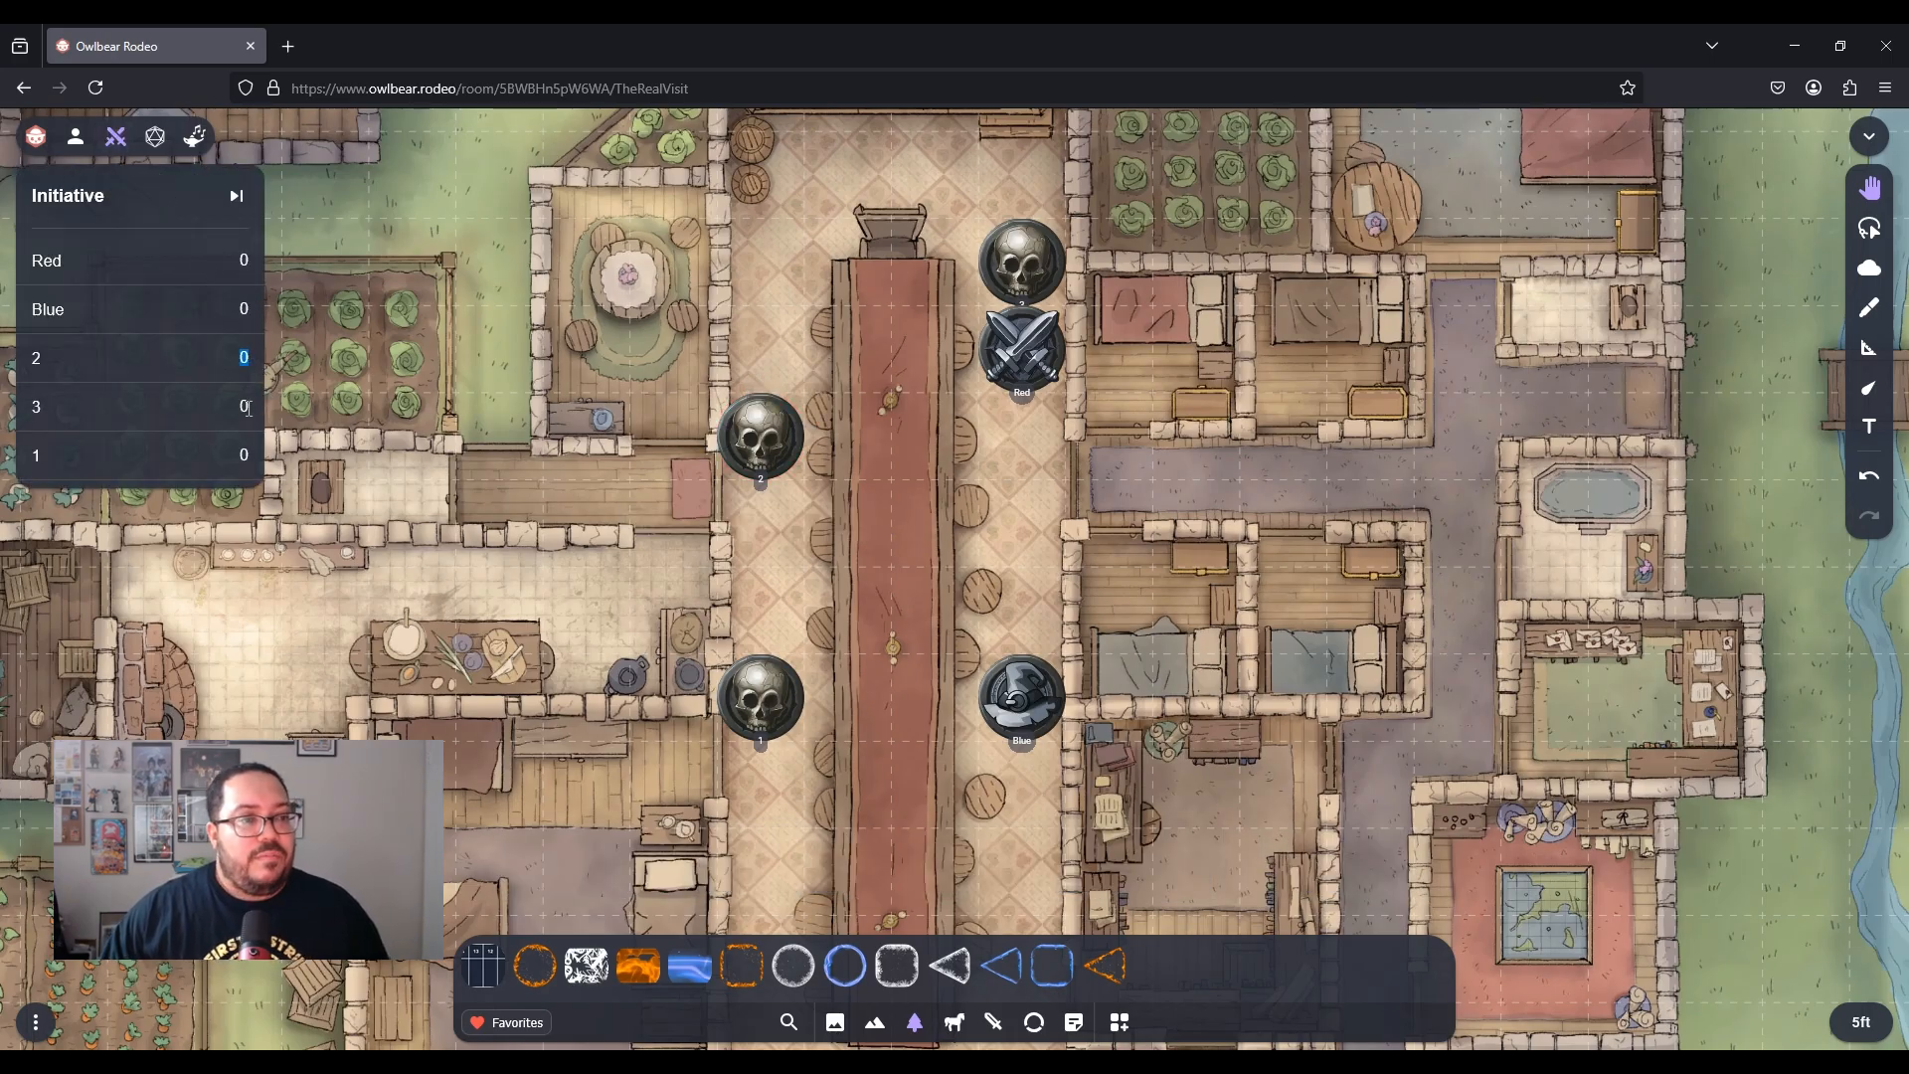
{"action": "type", "text": "1"}
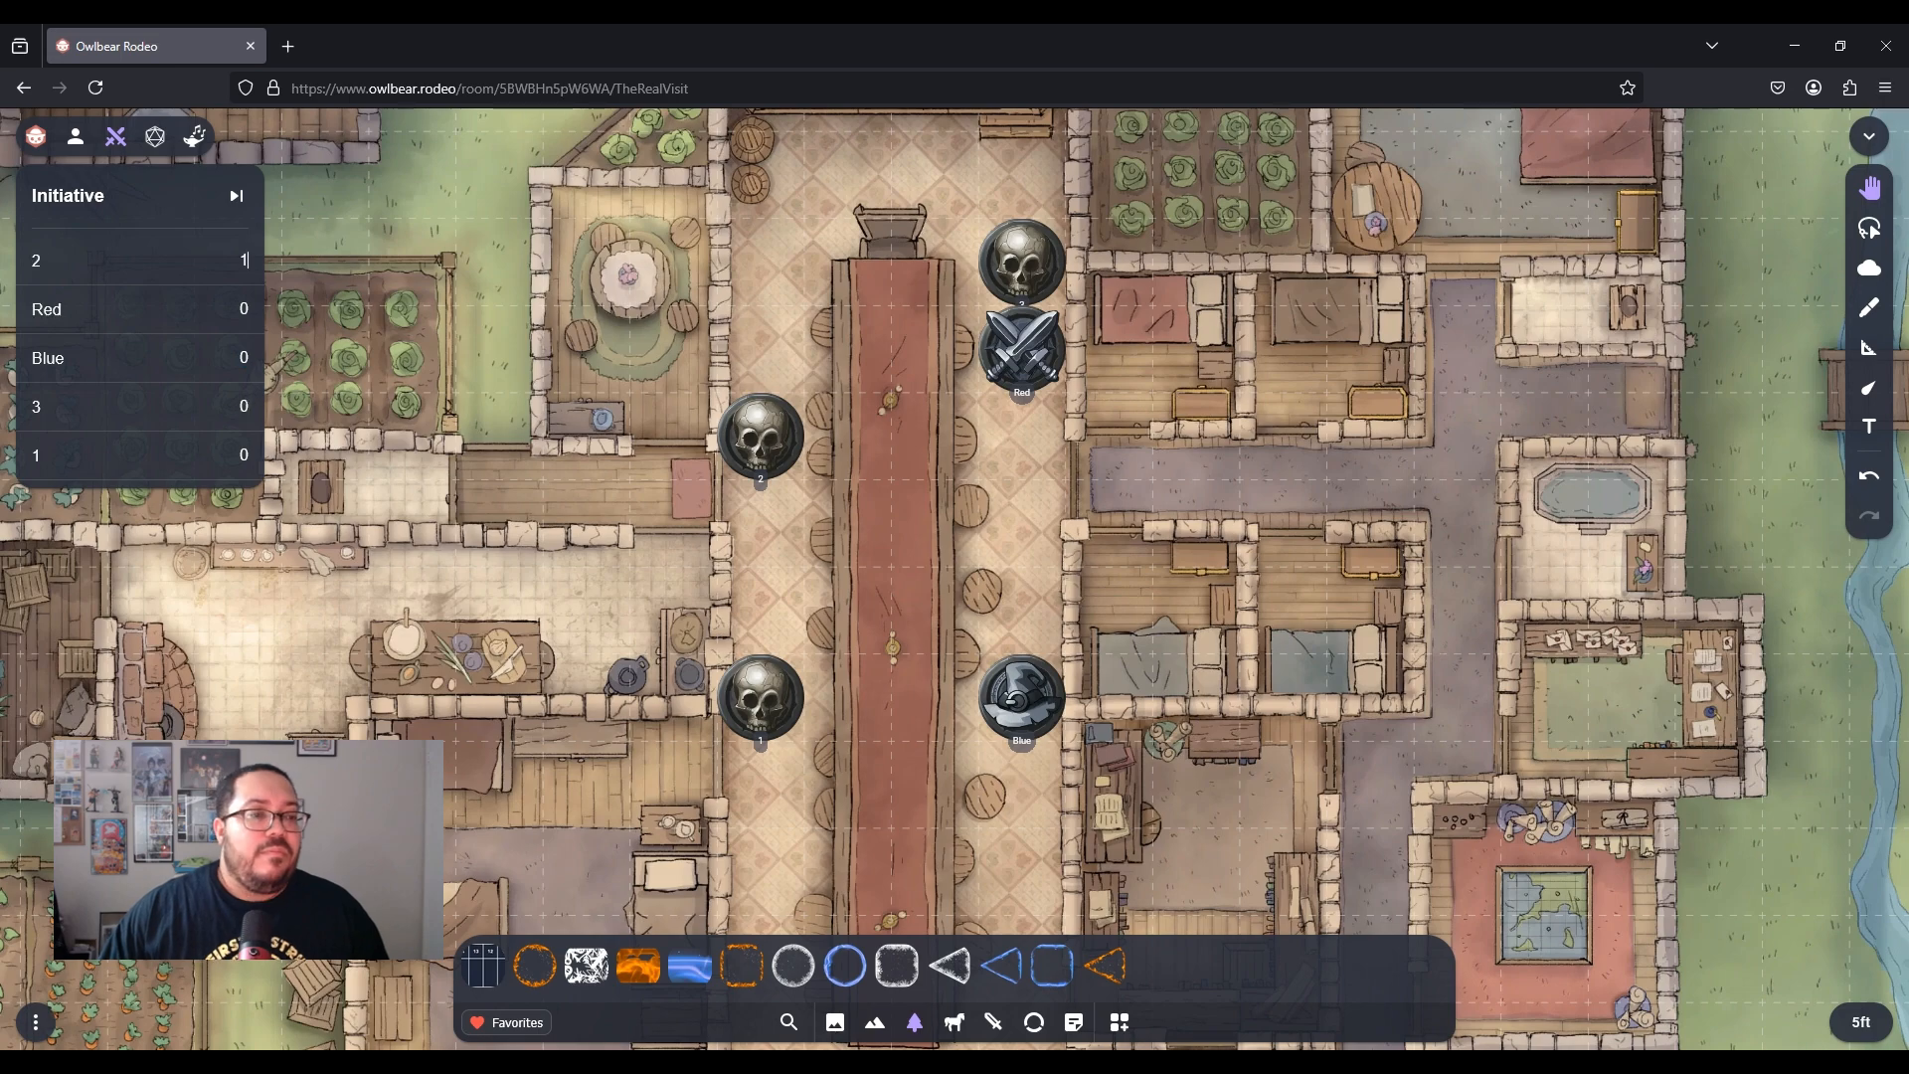
{"action": "double_click", "coordinate": [242, 406]}
{"action": "type", "text": "2"}
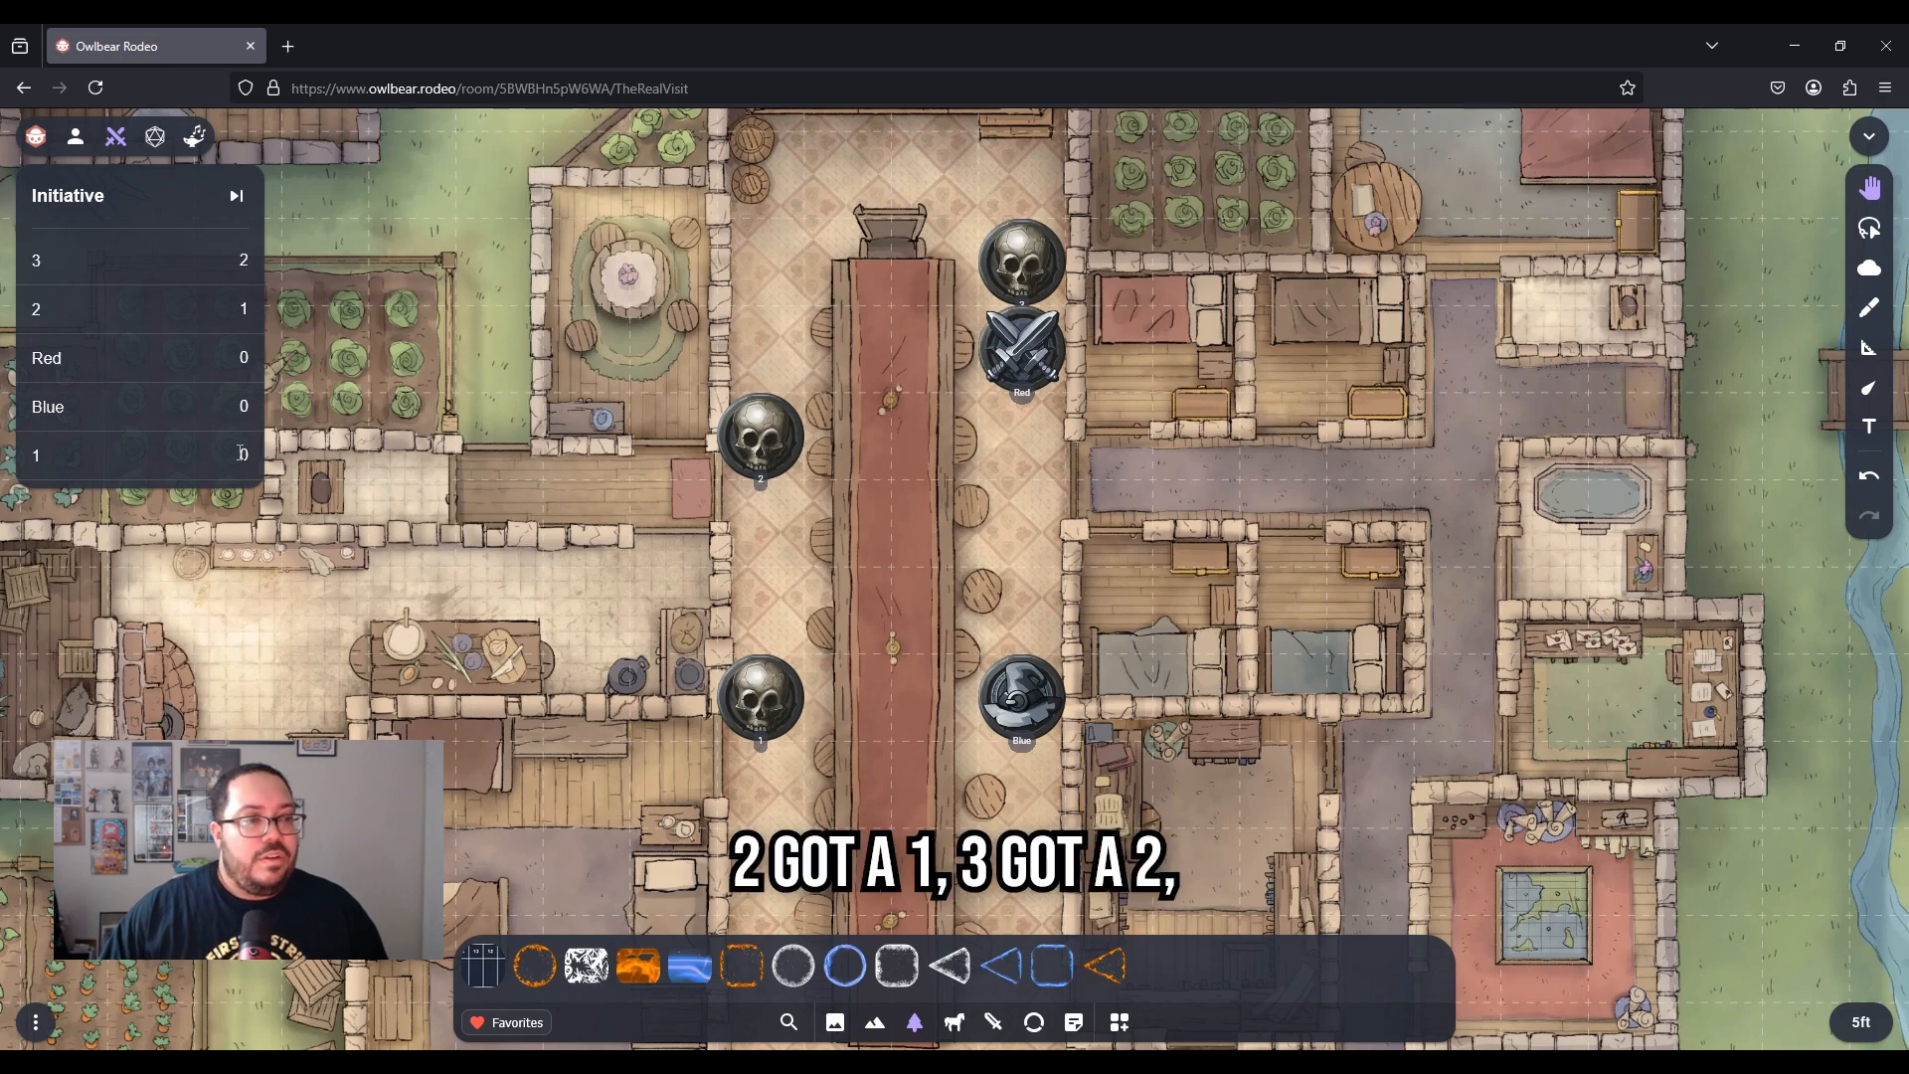
{"action": "type", "text": "3"}
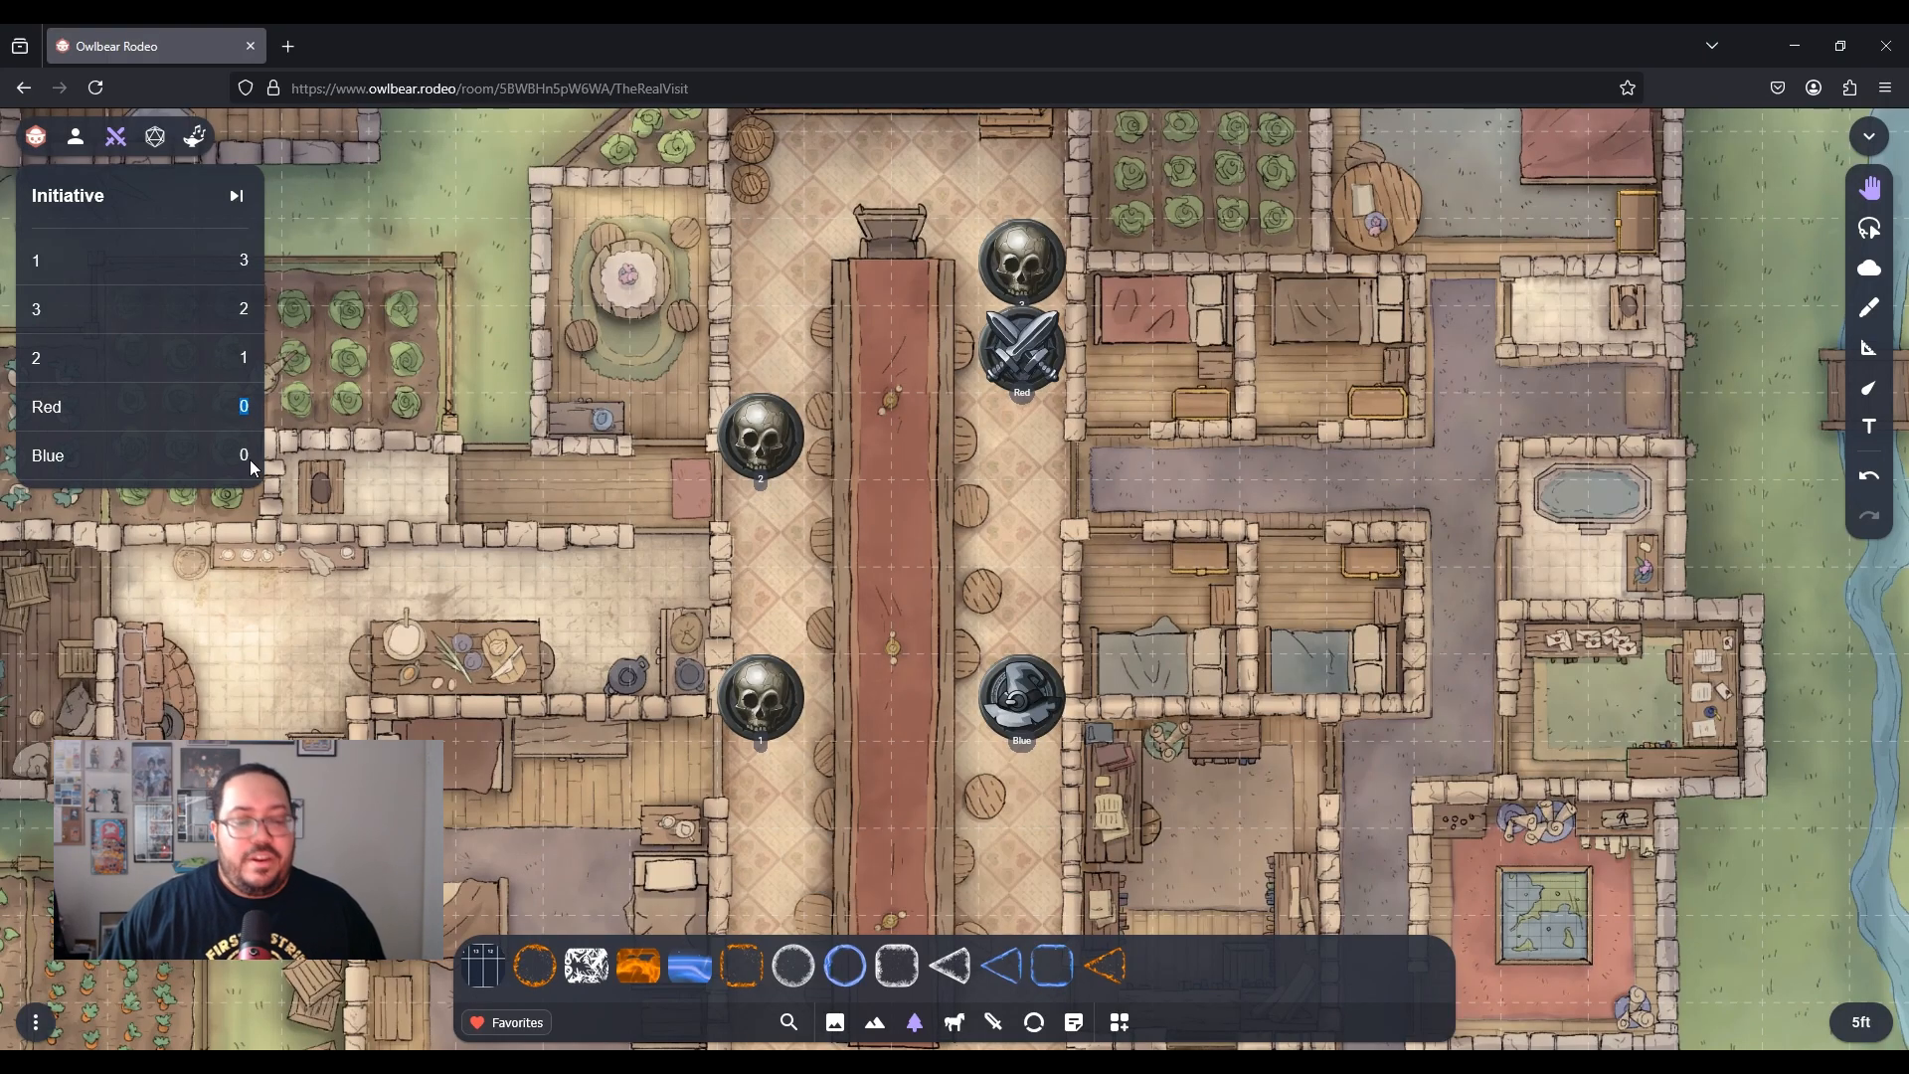
{"action": "type", "text": "5"}
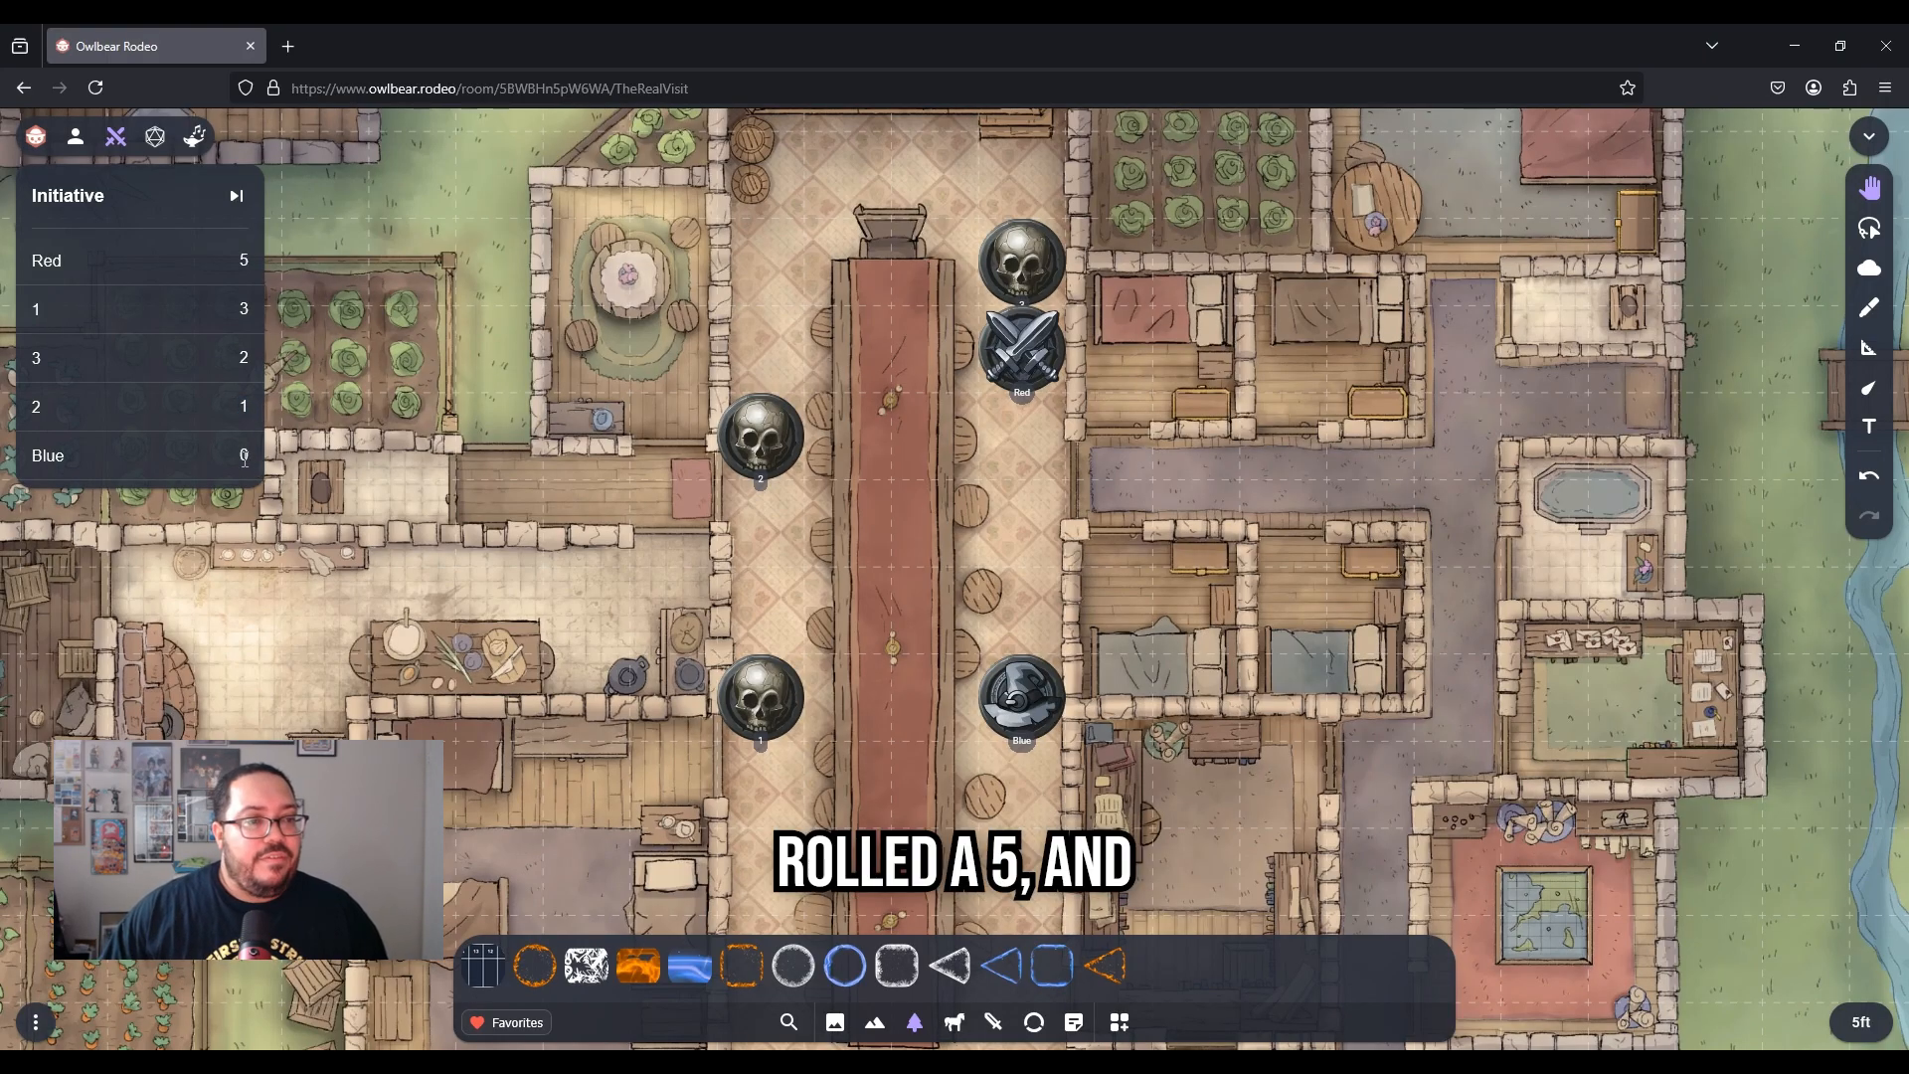
{"action": "type", "text": "6"}
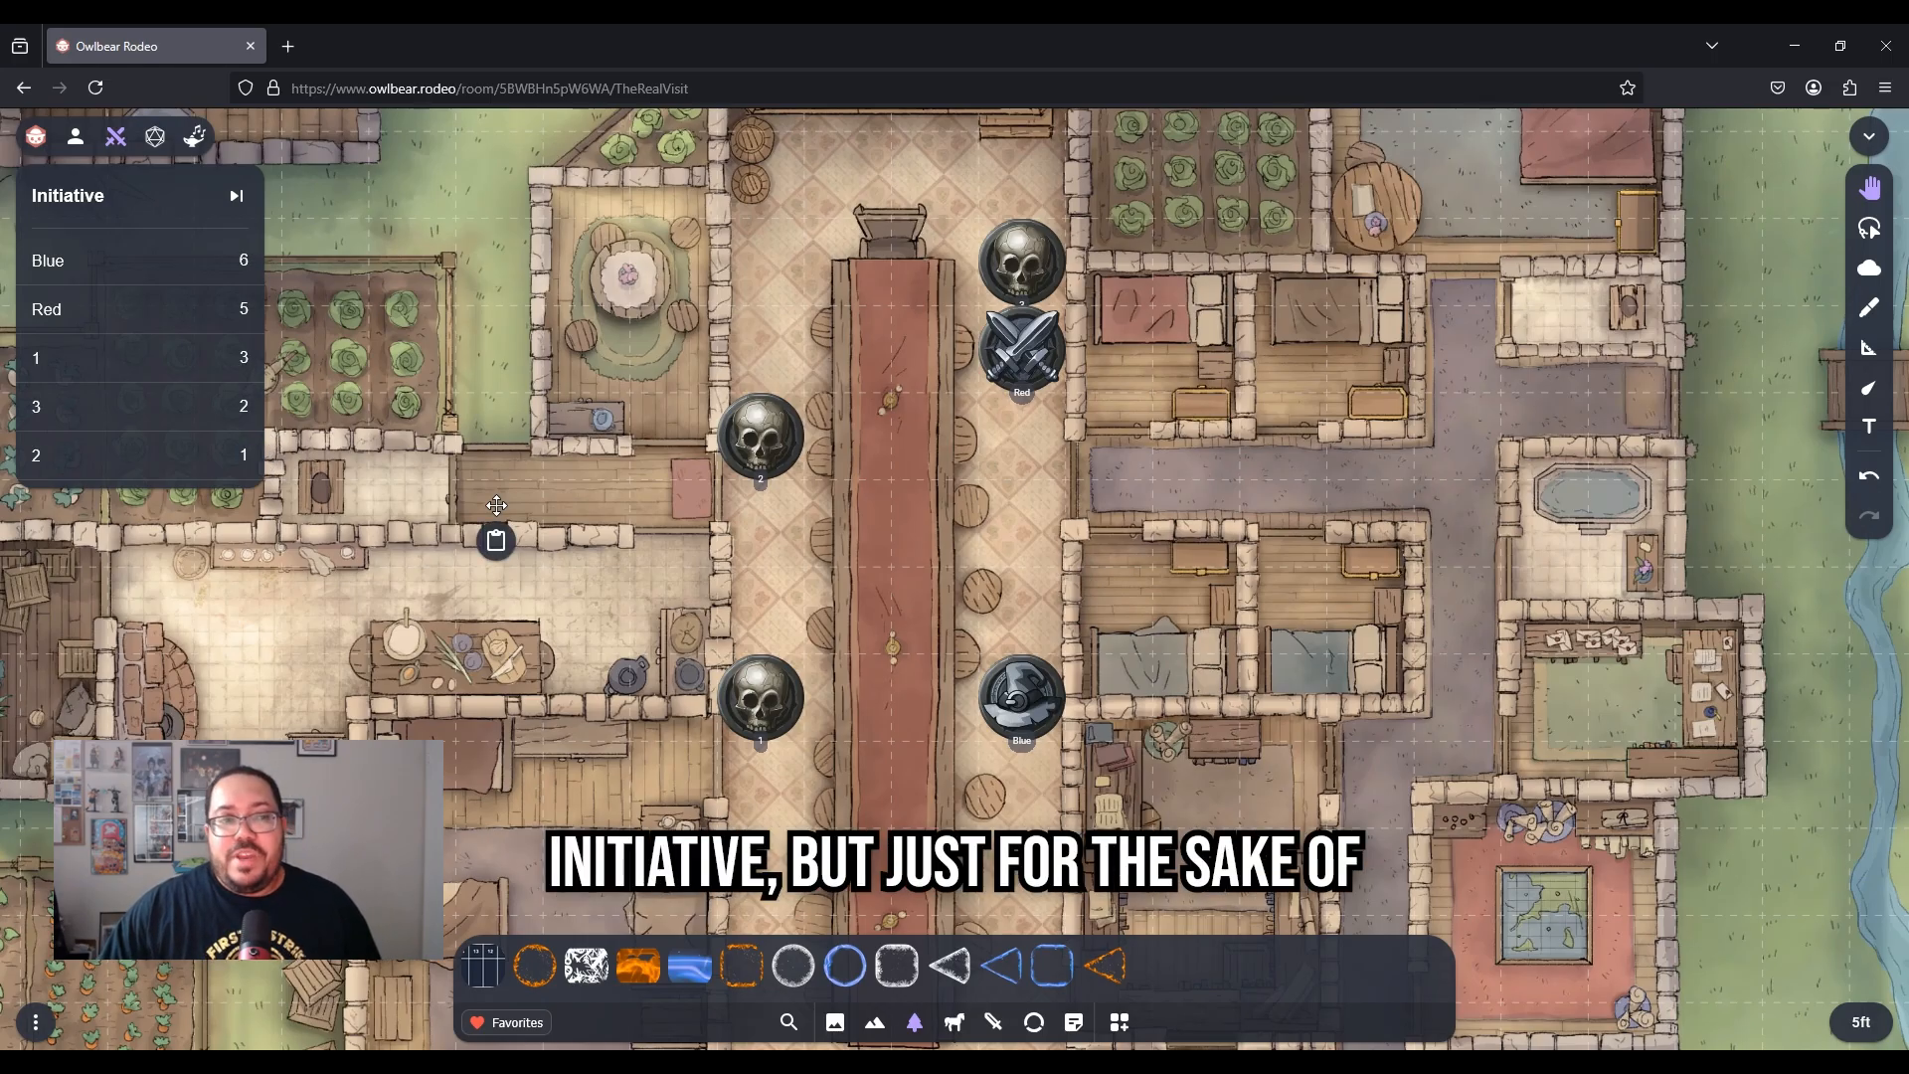
{"action": "scroll", "coordinate": [845, 573], "scroll_direction": "down", "scroll_amount": 2}
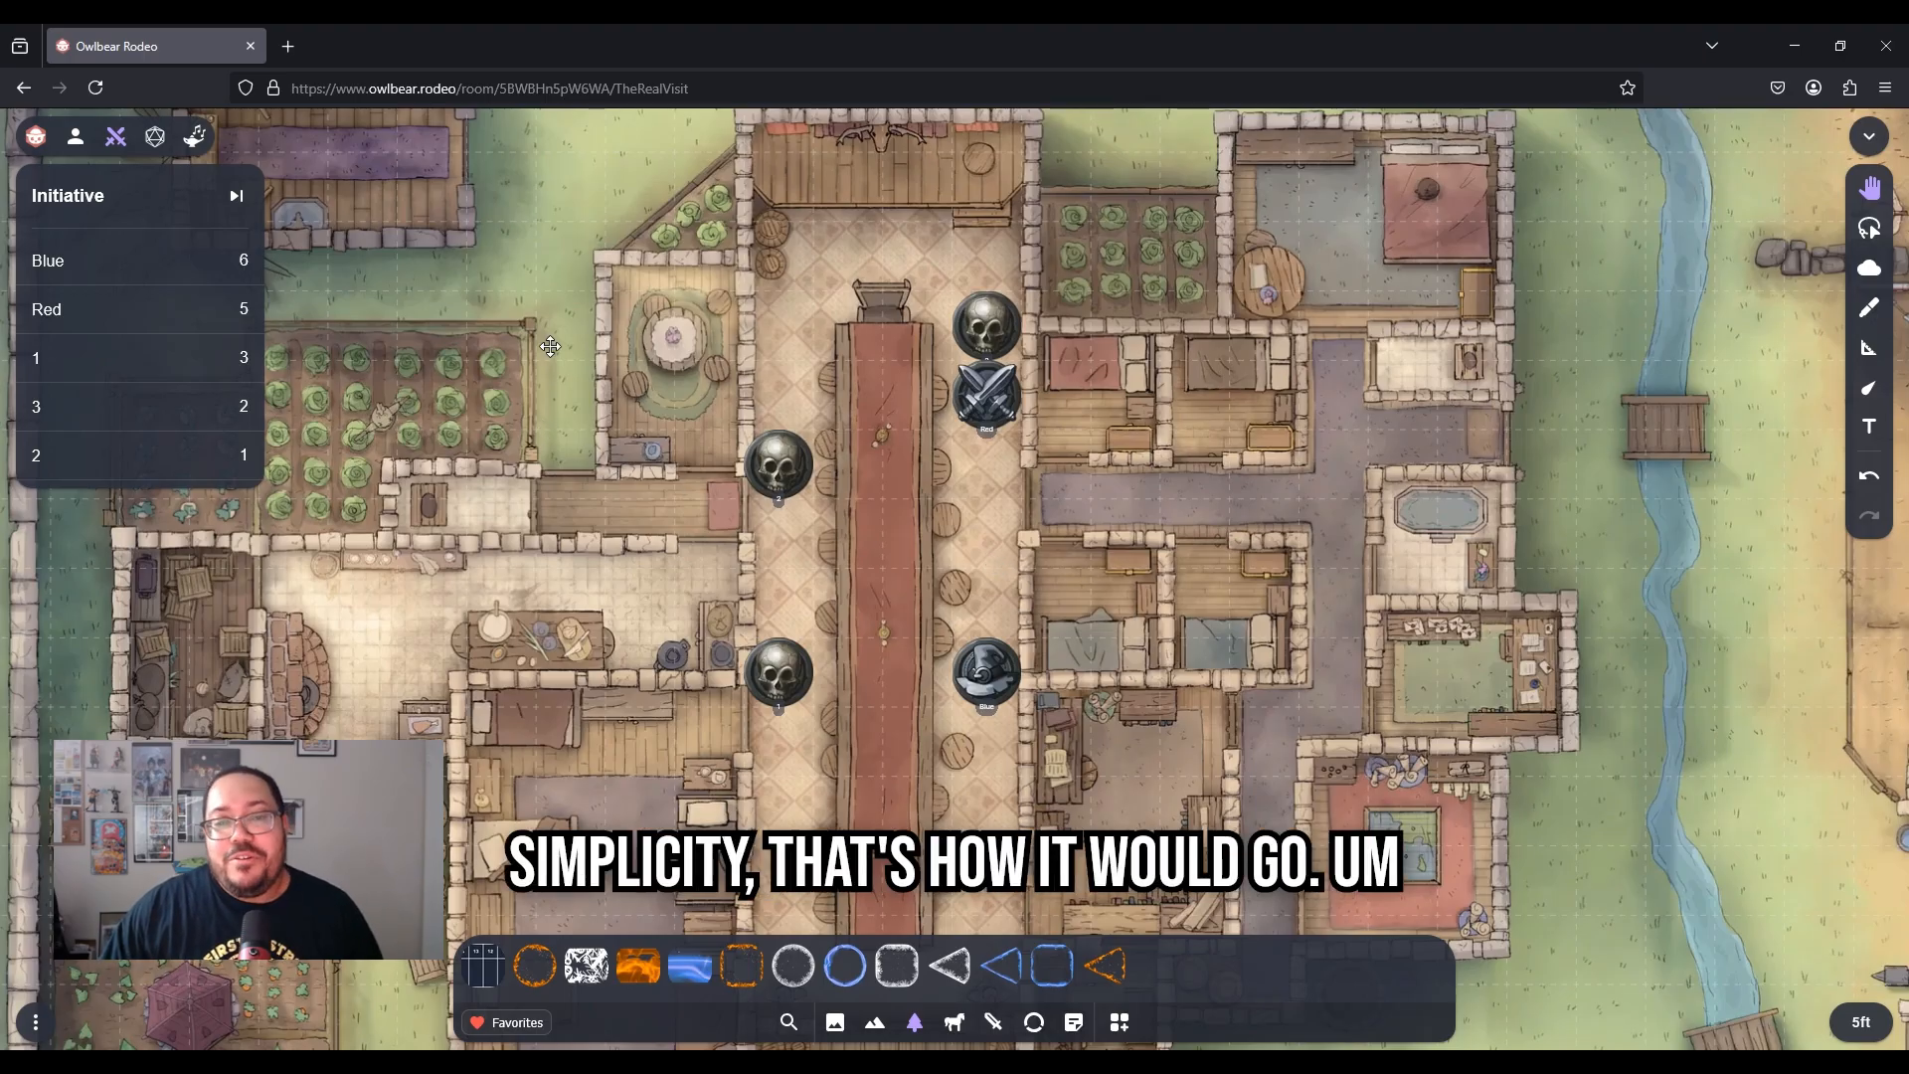
{"action": "left_click", "coordinate": [254, 198]}
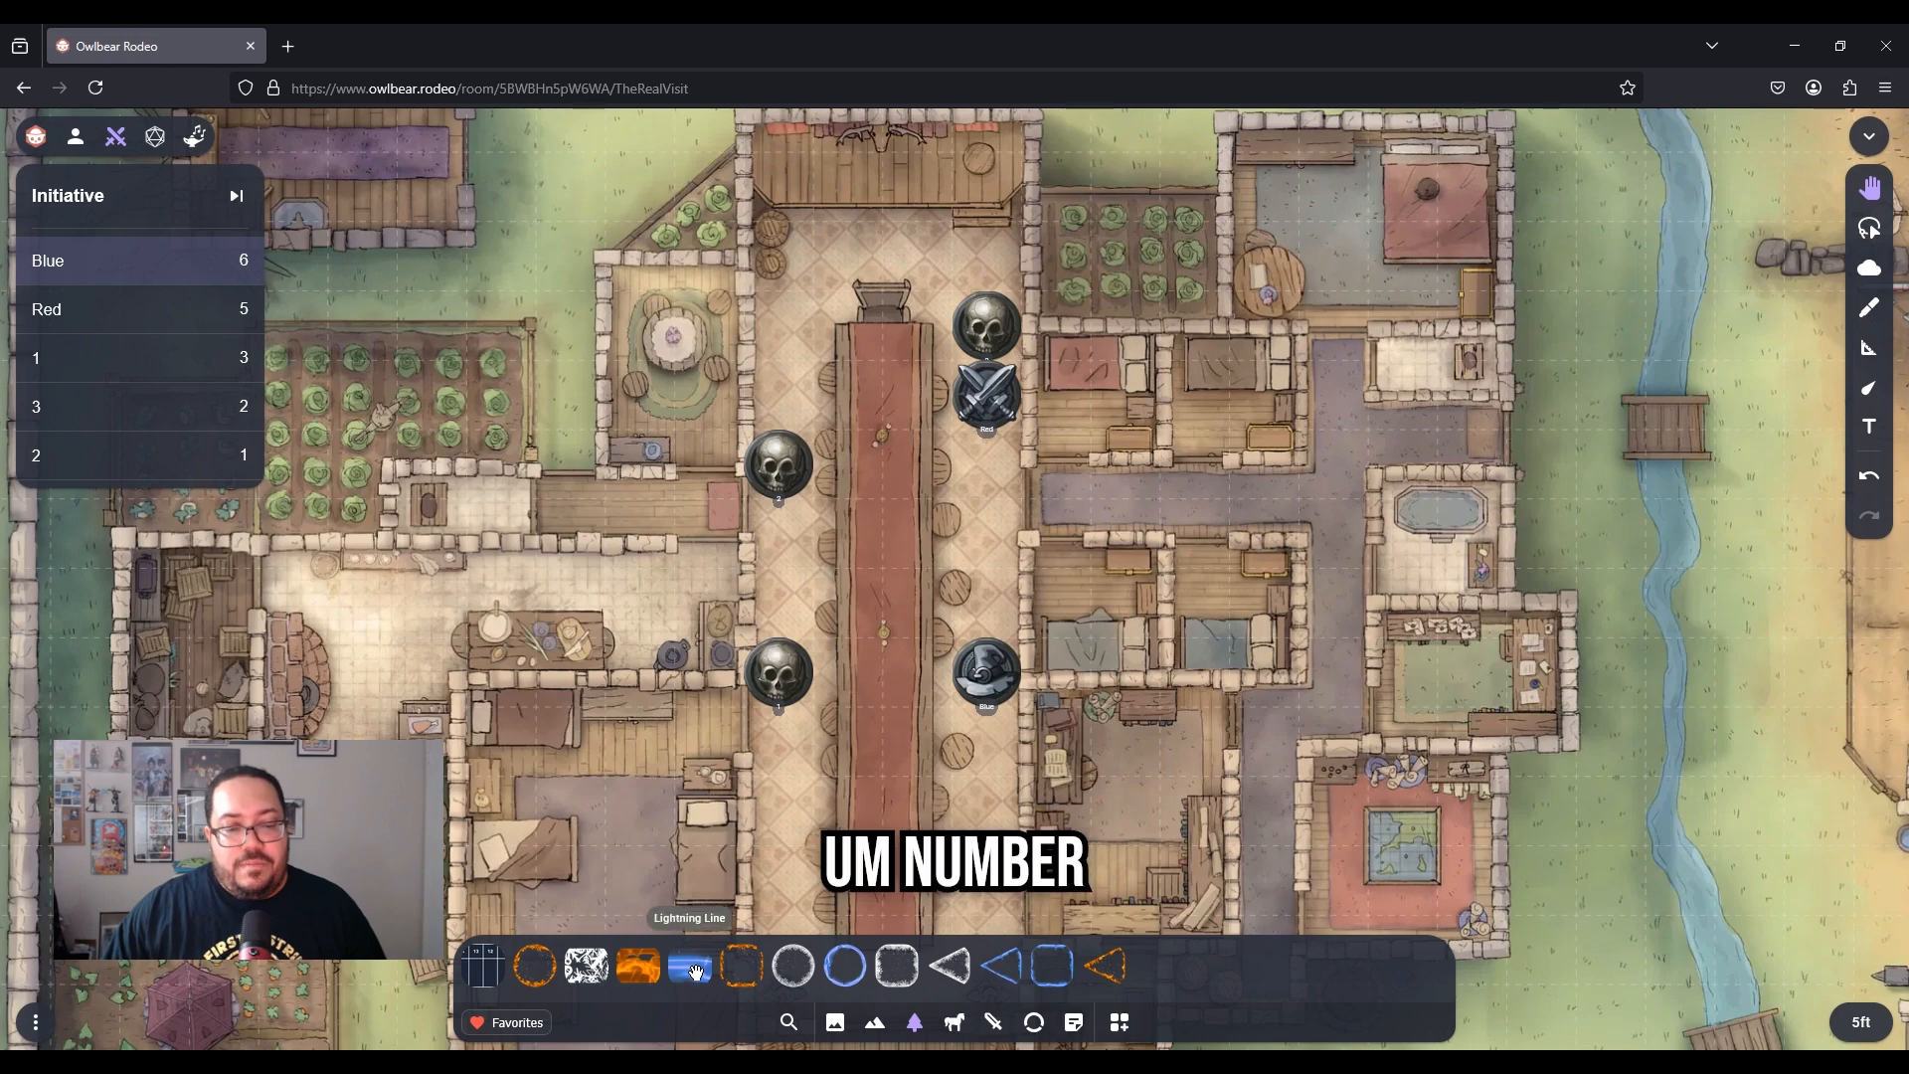
Place a Lightning Line effect in the hall and rotate it so it runs from the Blue token through skull token 2
{"action": "left_click_drag", "start_coordinate": [712, 947], "coordinate": [865, 593]}
{"action": "left_click", "coordinate": [969, 606]}
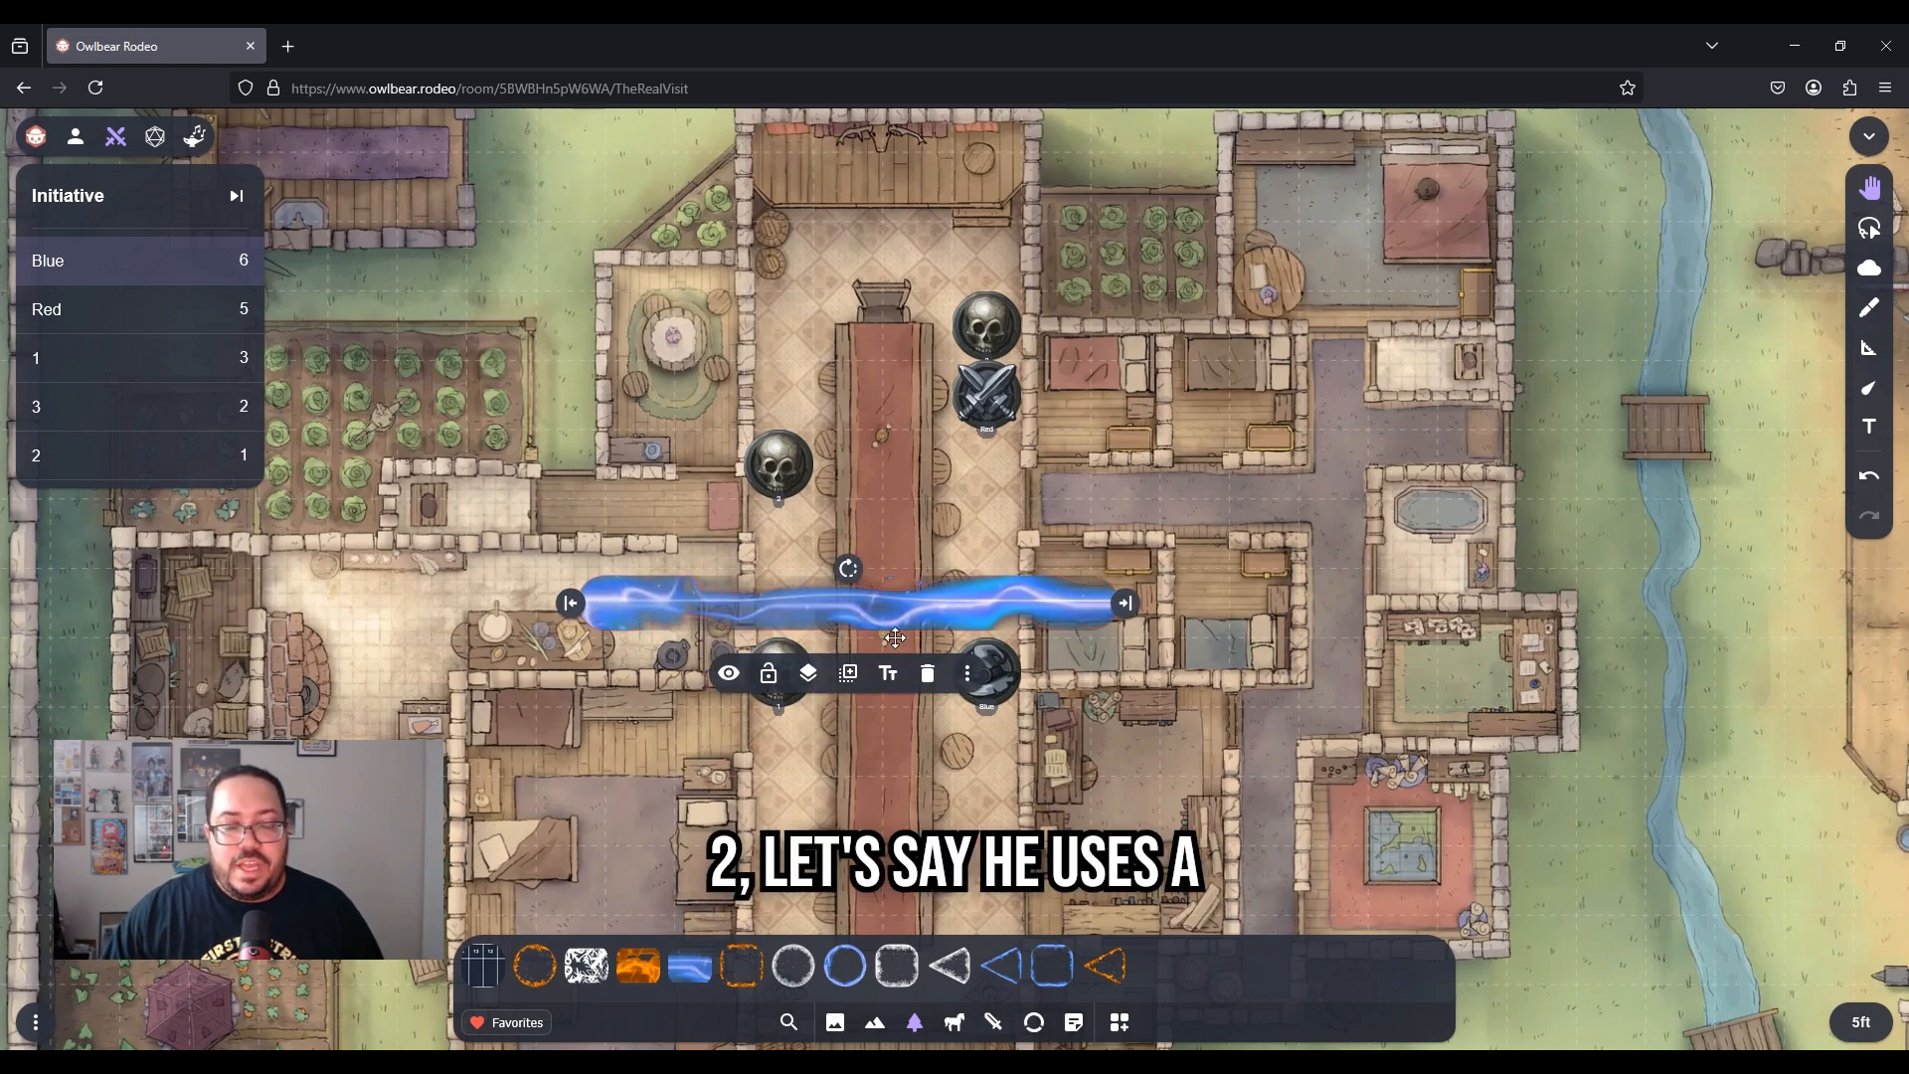
{"action": "left_click_drag", "start_coordinate": [848, 569], "coordinate": [895, 517]}
{"action": "left_click_drag", "start_coordinate": [893, 670], "coordinate": [824, 535]}
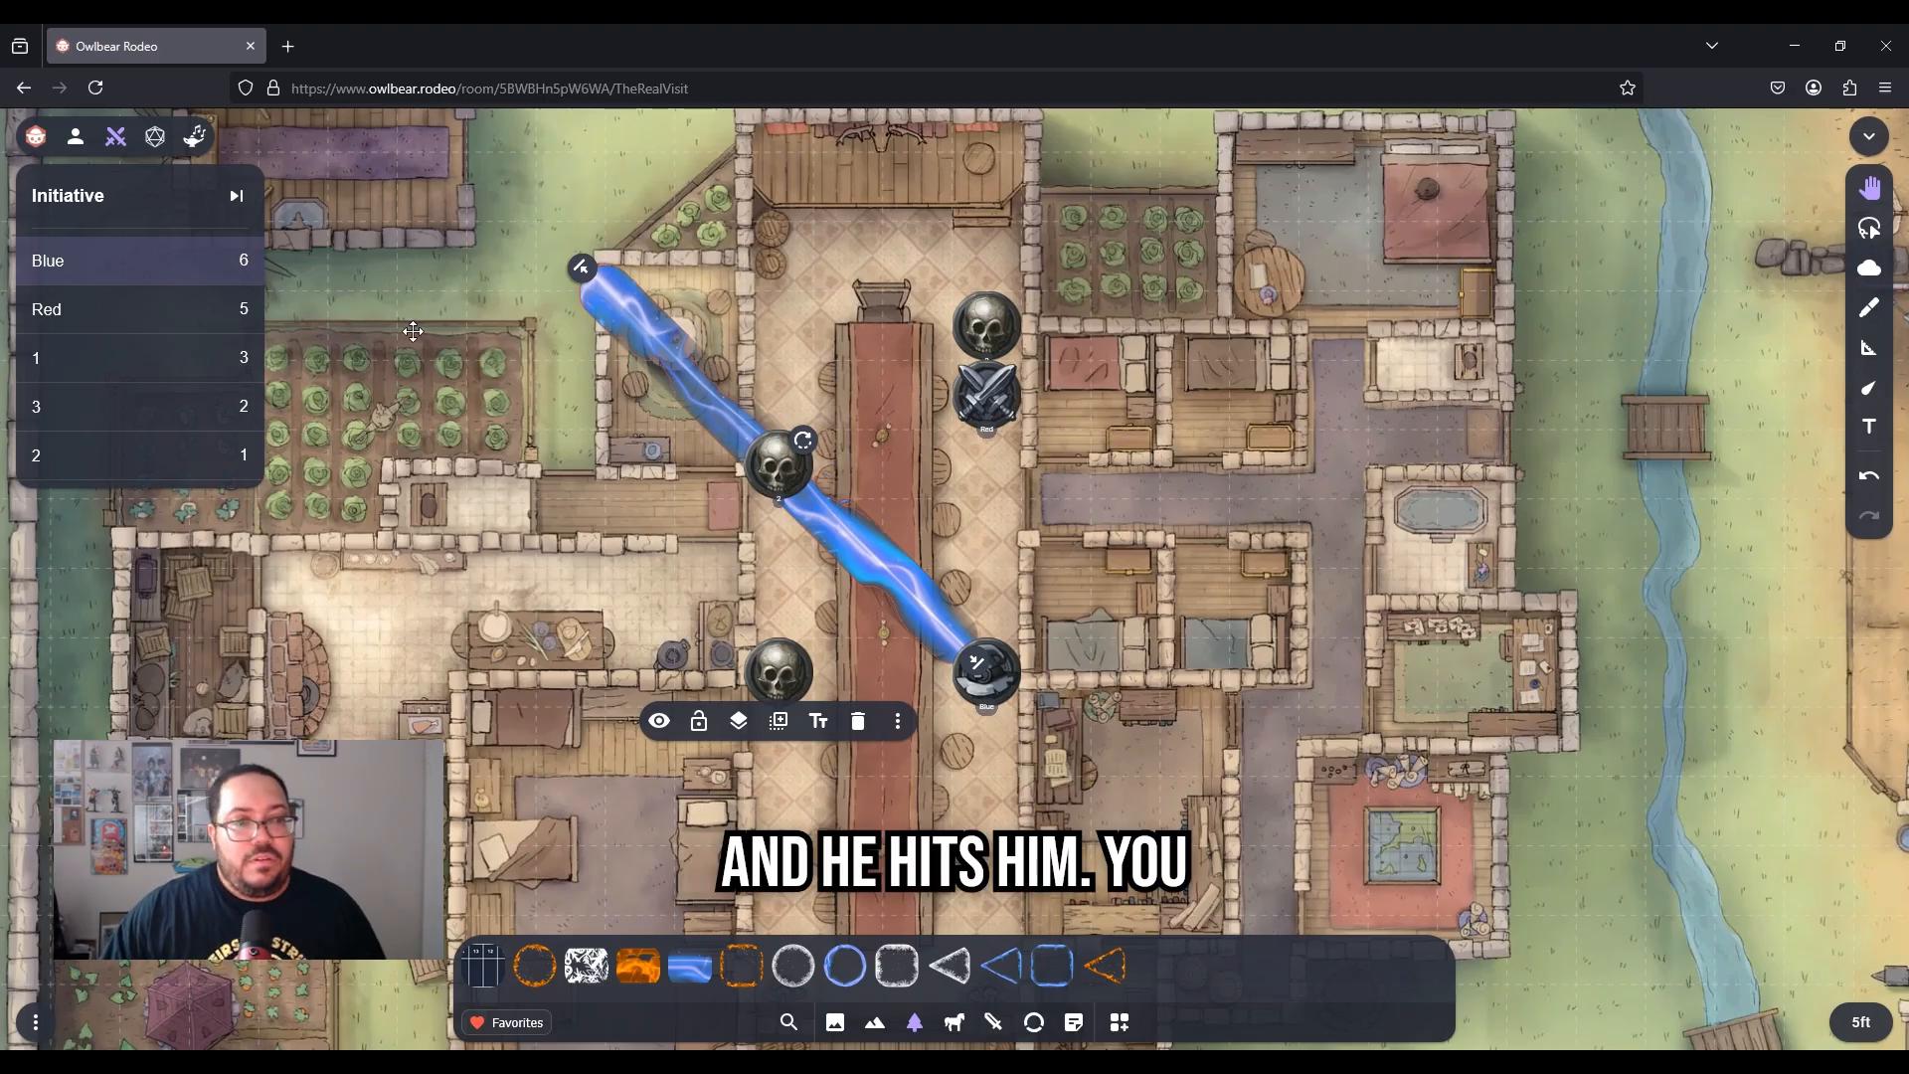
Delete the Lightning Line effect and skull token 2 from the map
{"action": "left_click", "coordinate": [868, 529]}
{"action": "left_click", "coordinate": [862, 553]}
{"action": "key", "text": "Delete"}
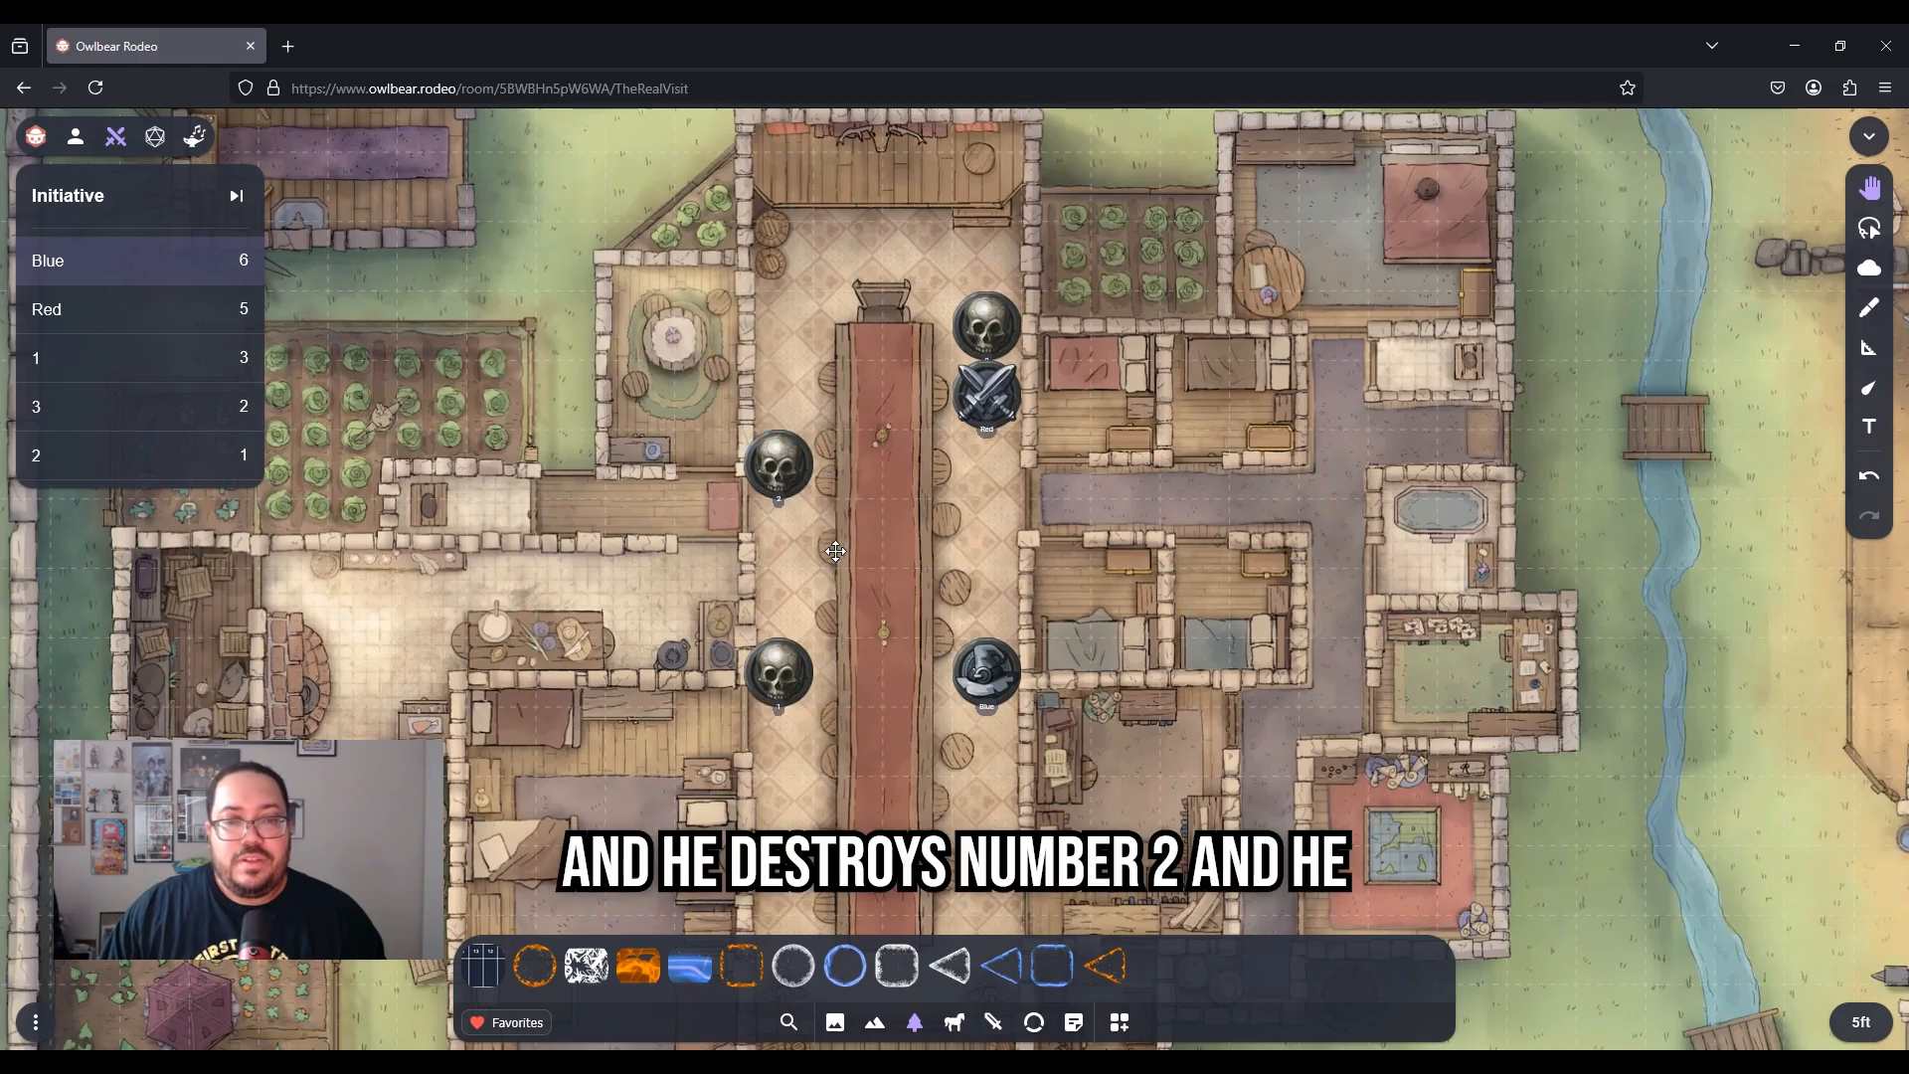
{"action": "left_click", "coordinate": [778, 460]}
{"action": "key", "text": "Delete"}
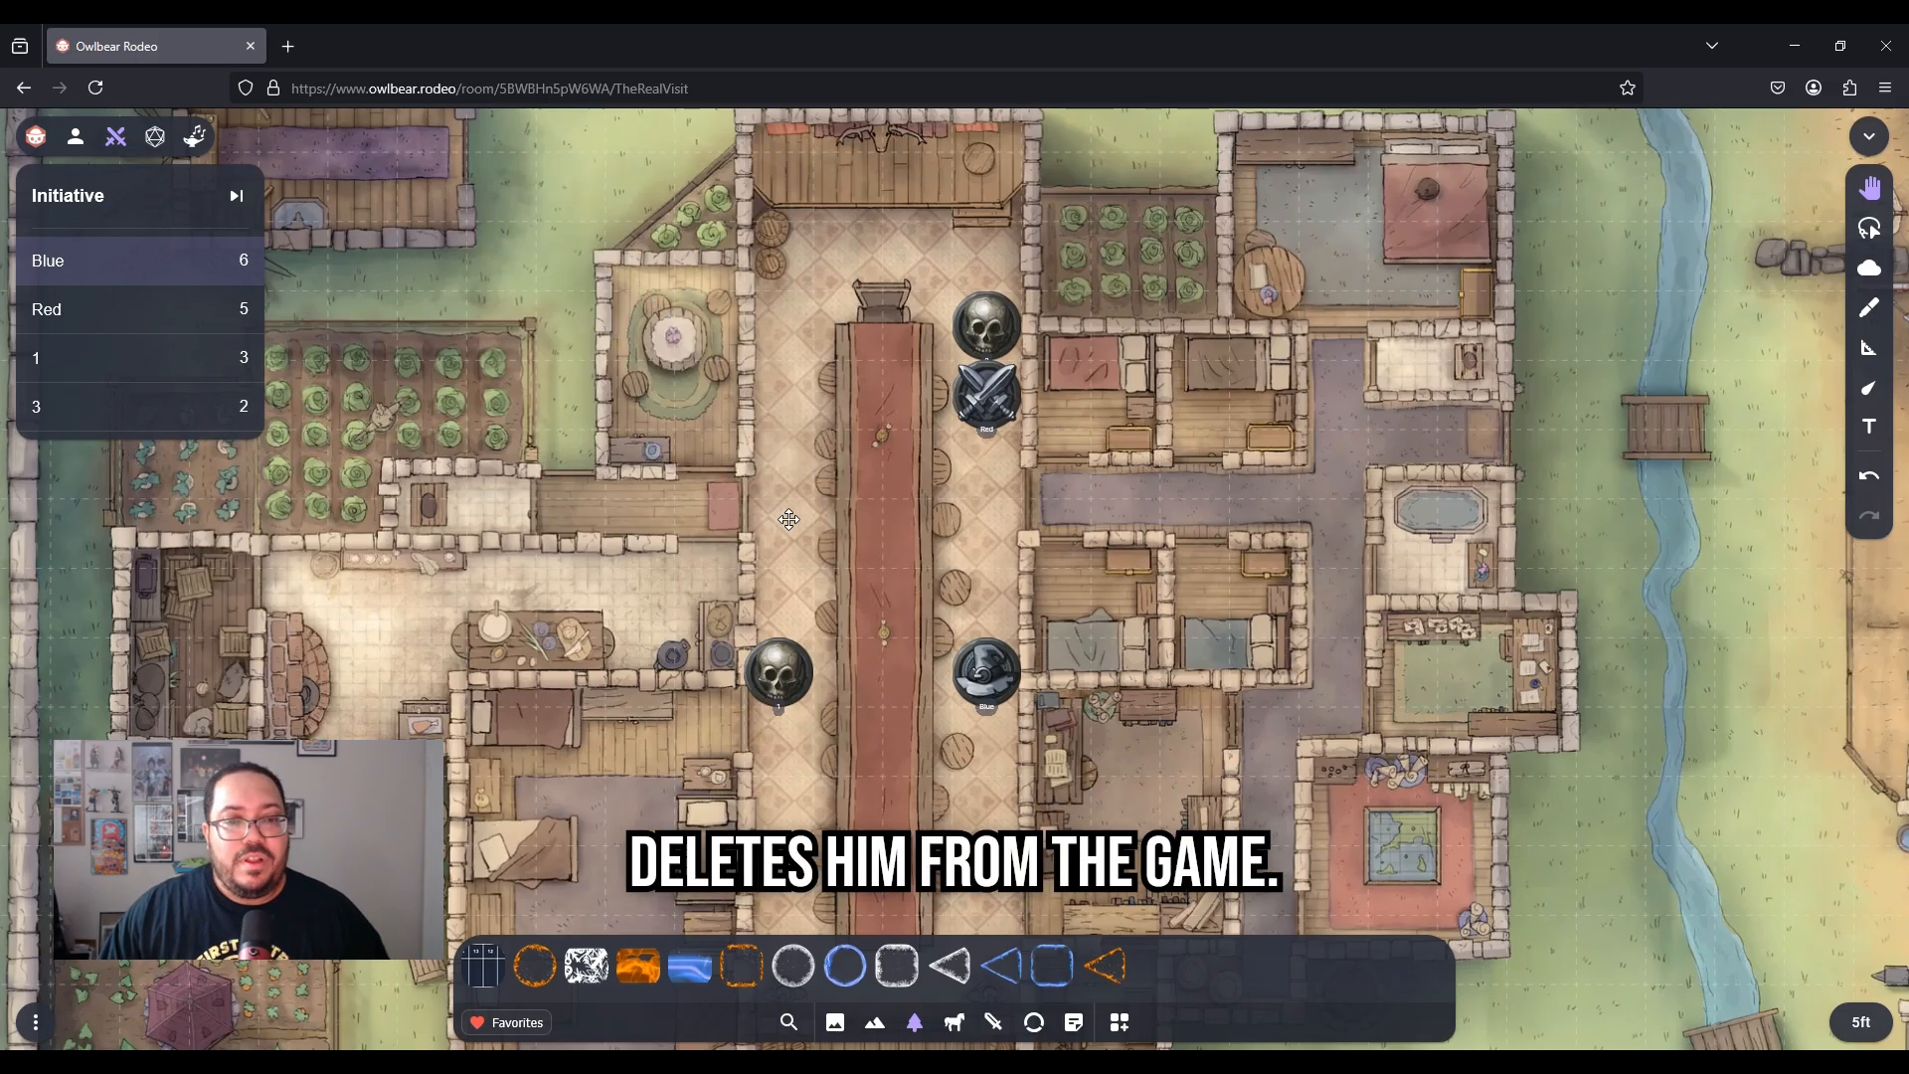
Bring up the condition markers to look at the available ones
{"action": "scroll", "coordinate": [789, 519], "scroll_direction": "up", "scroll_amount": 2}
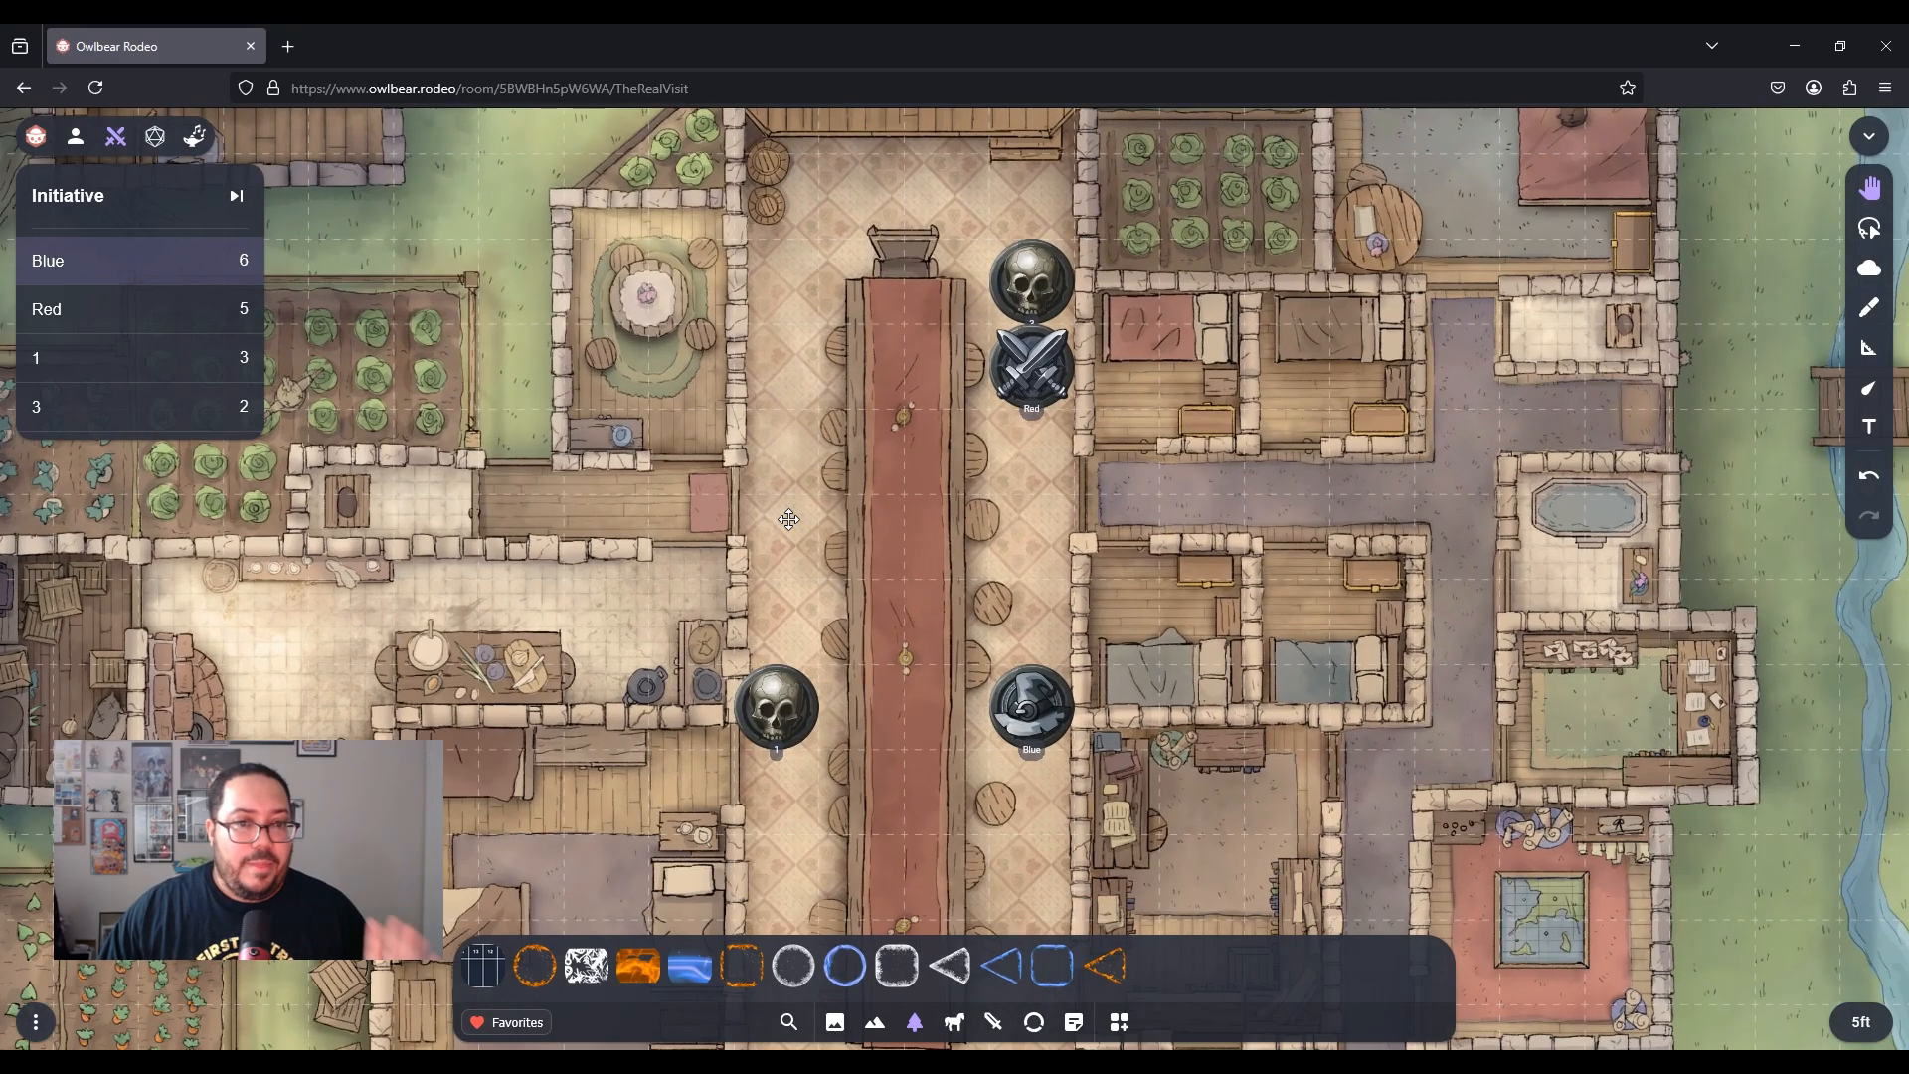
{"action": "scroll", "coordinate": [789, 519], "scroll_direction": "up", "scroll_amount": 1}
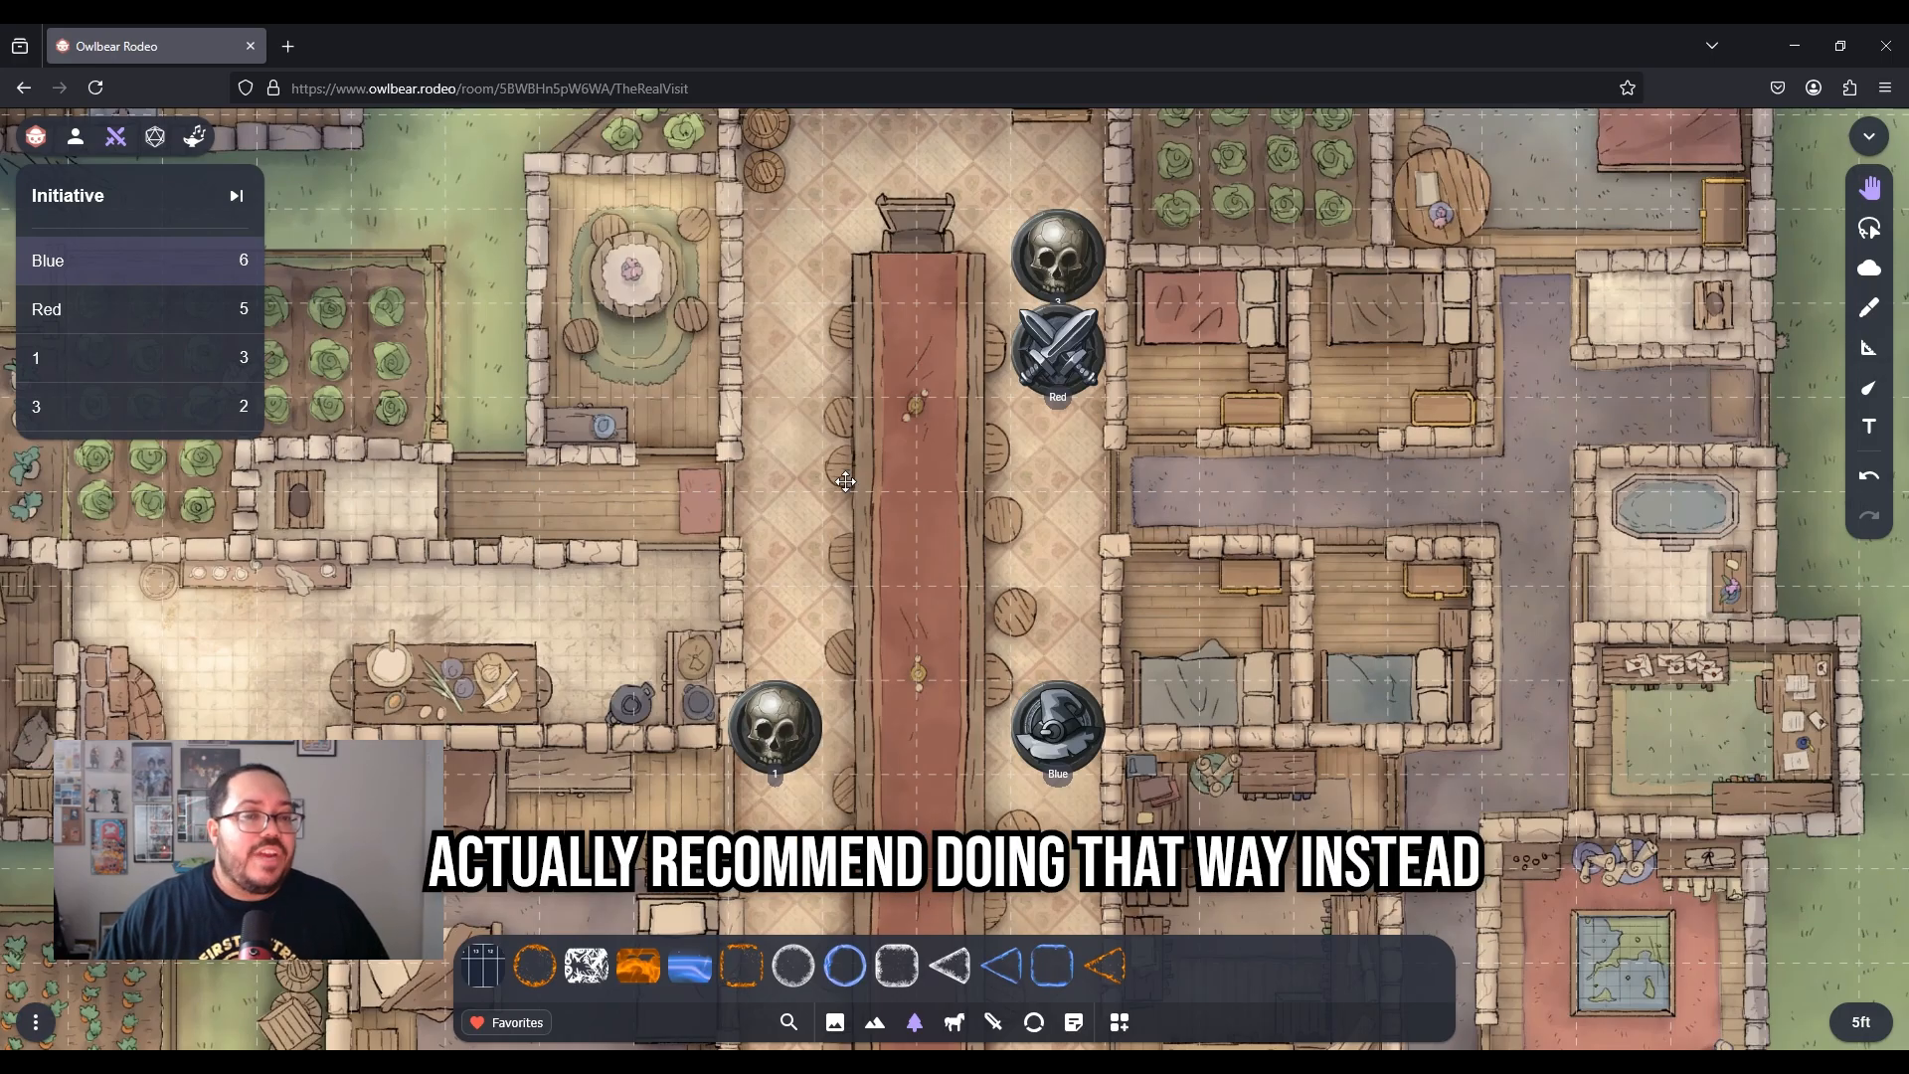
{"action": "left_click", "coordinate": [1034, 1022]}
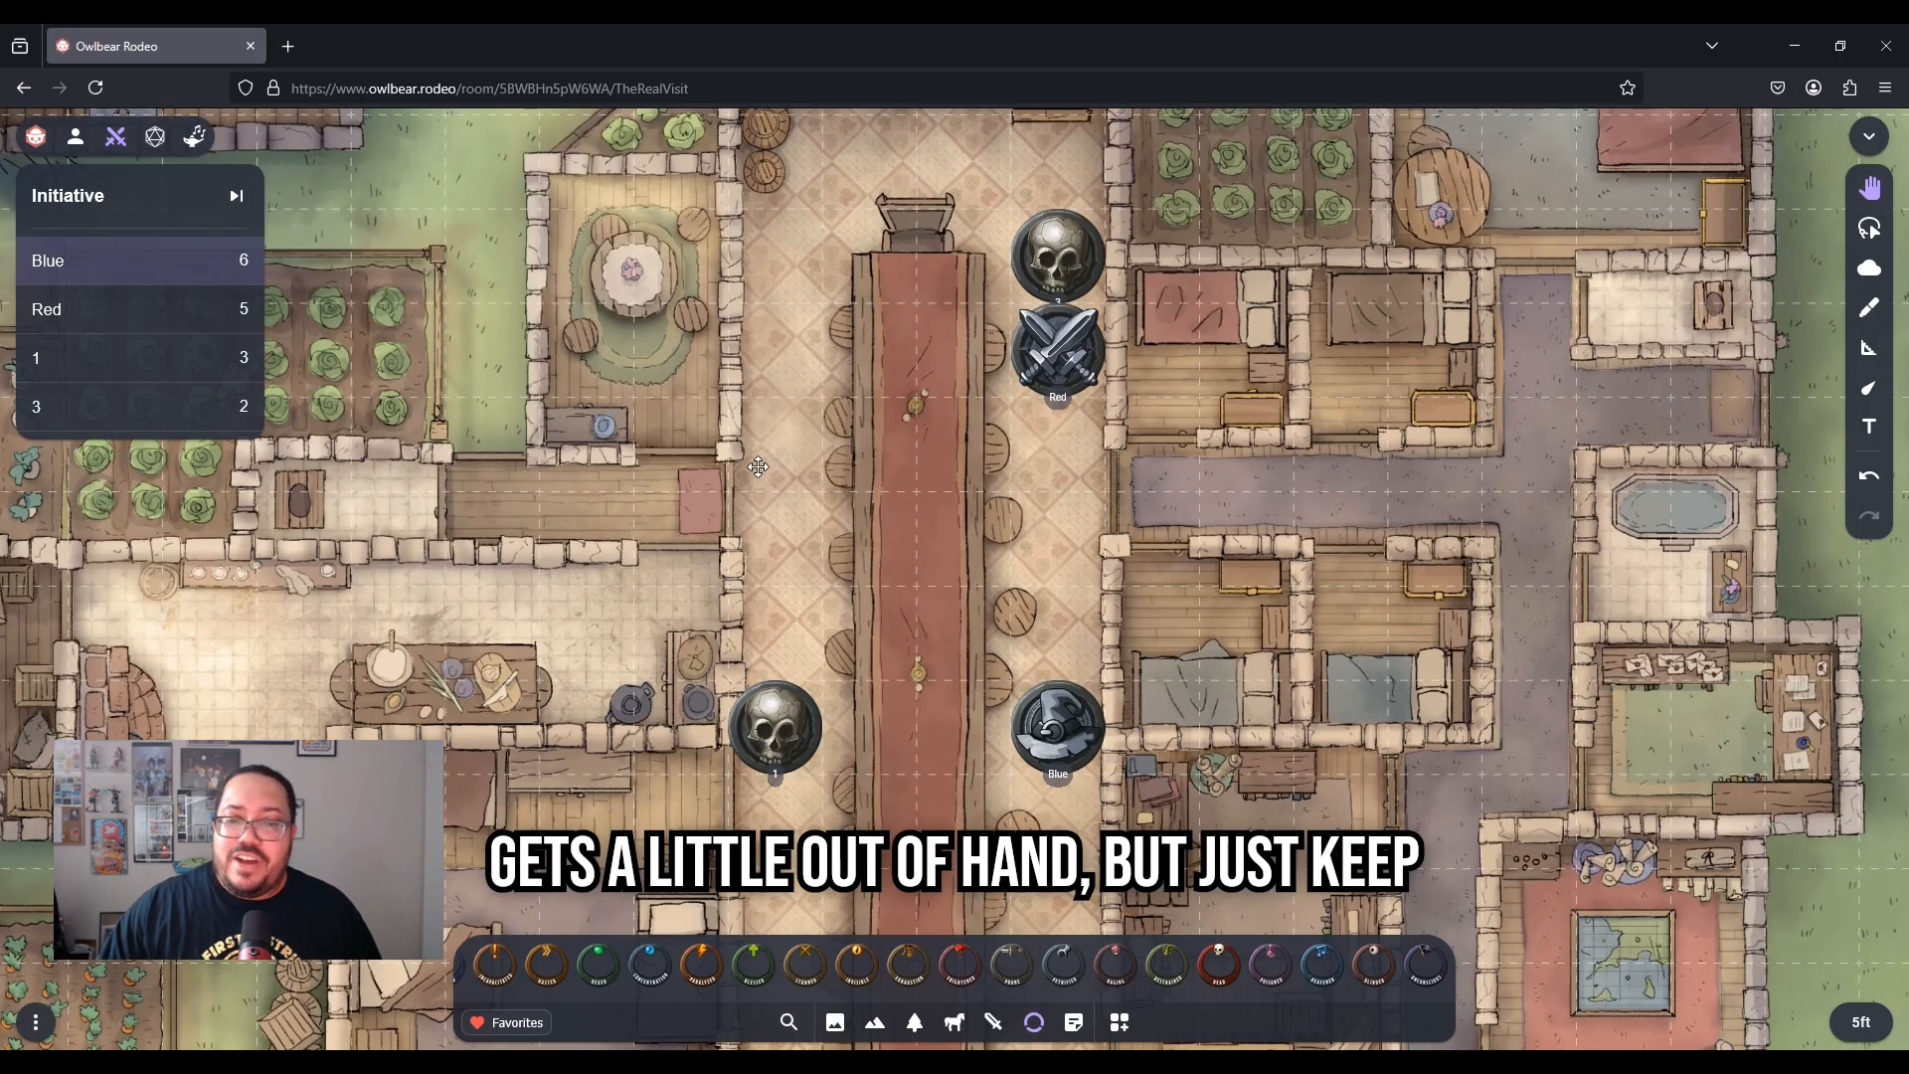
{"action": "mouse_move", "coordinate": [764, 475]}
{"action": "left_mouse_down"}
{"action": "mouse_move", "coordinate": [821, 445]}
{"action": "mouse_move", "coordinate": [812, 432]}
{"action": "mouse_move", "coordinate": [803, 472]}
{"action": "left_mouse_up"}
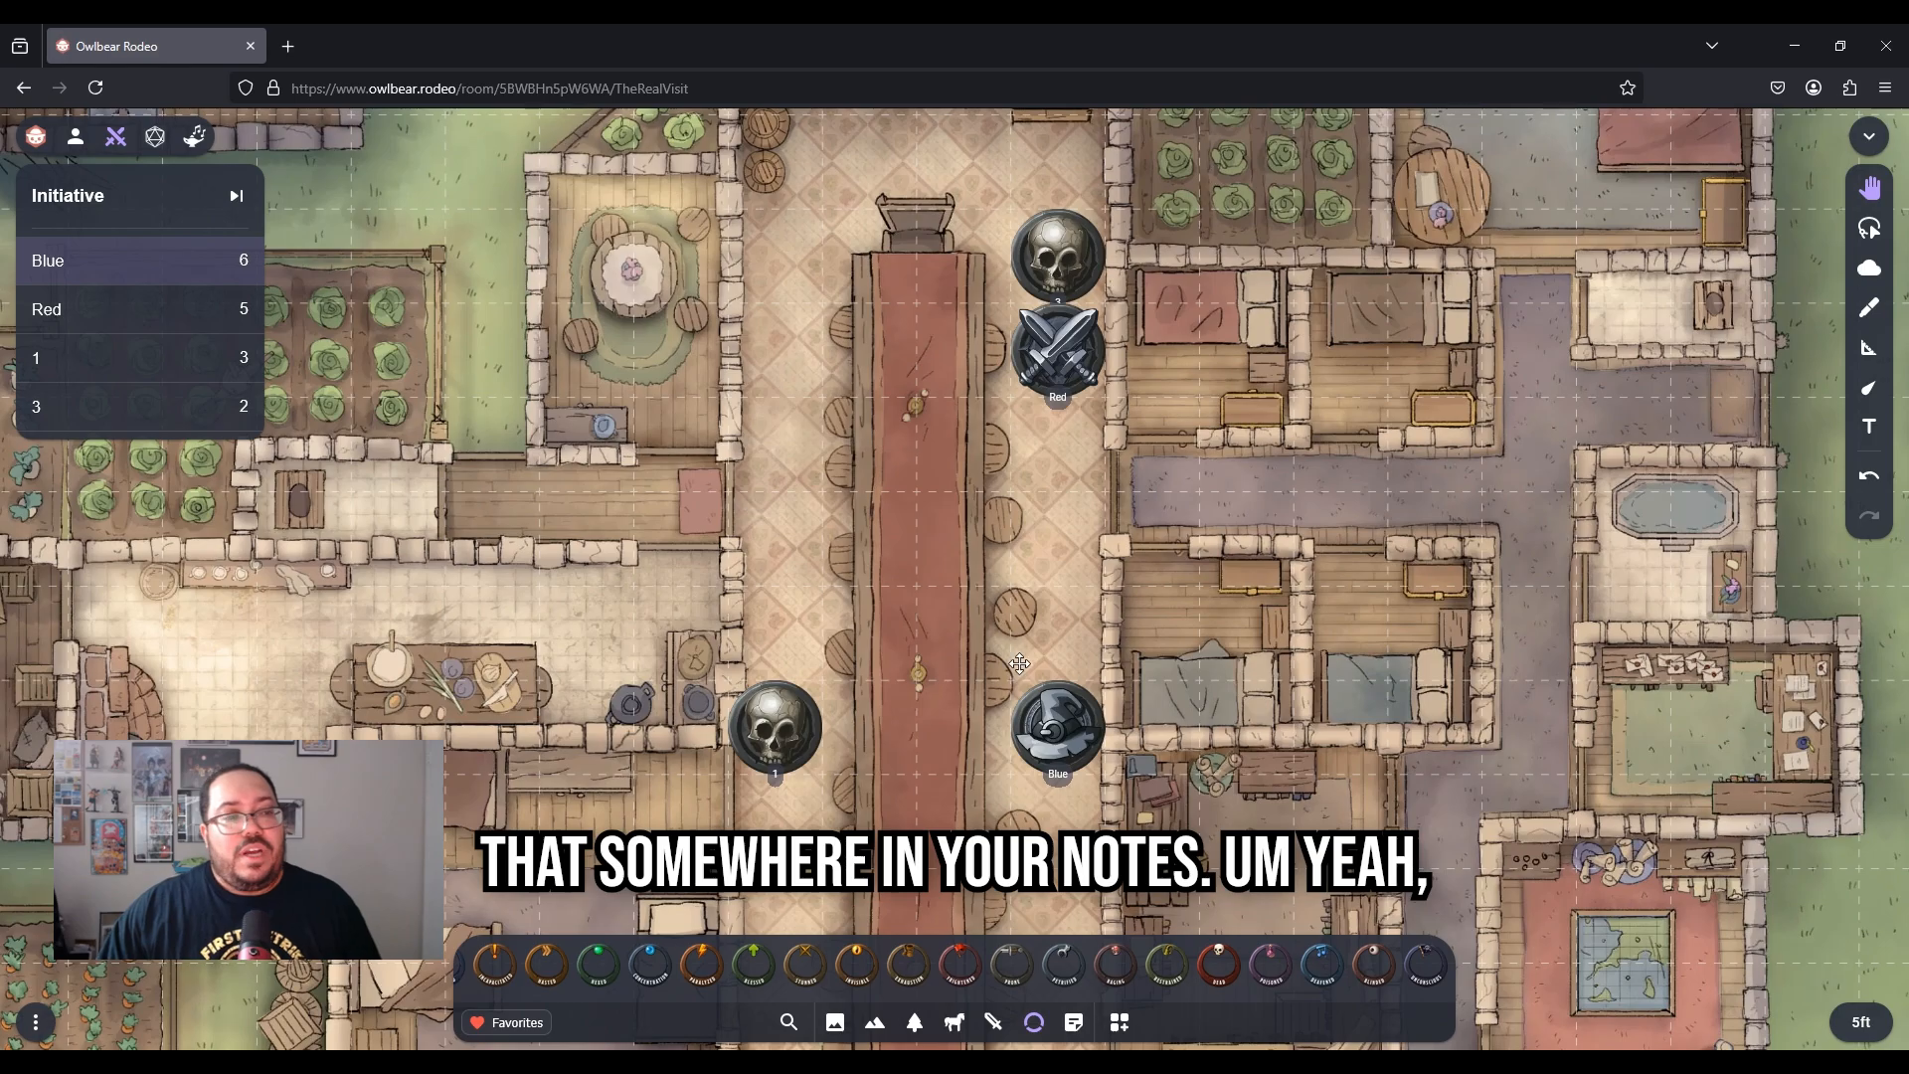
Move the Blue token 15 feet straight down the hall with the Measure tool, and return to the Move tool
{"action": "scroll", "coordinate": [753, 482], "scroll_direction": "down", "scroll_amount": 1}
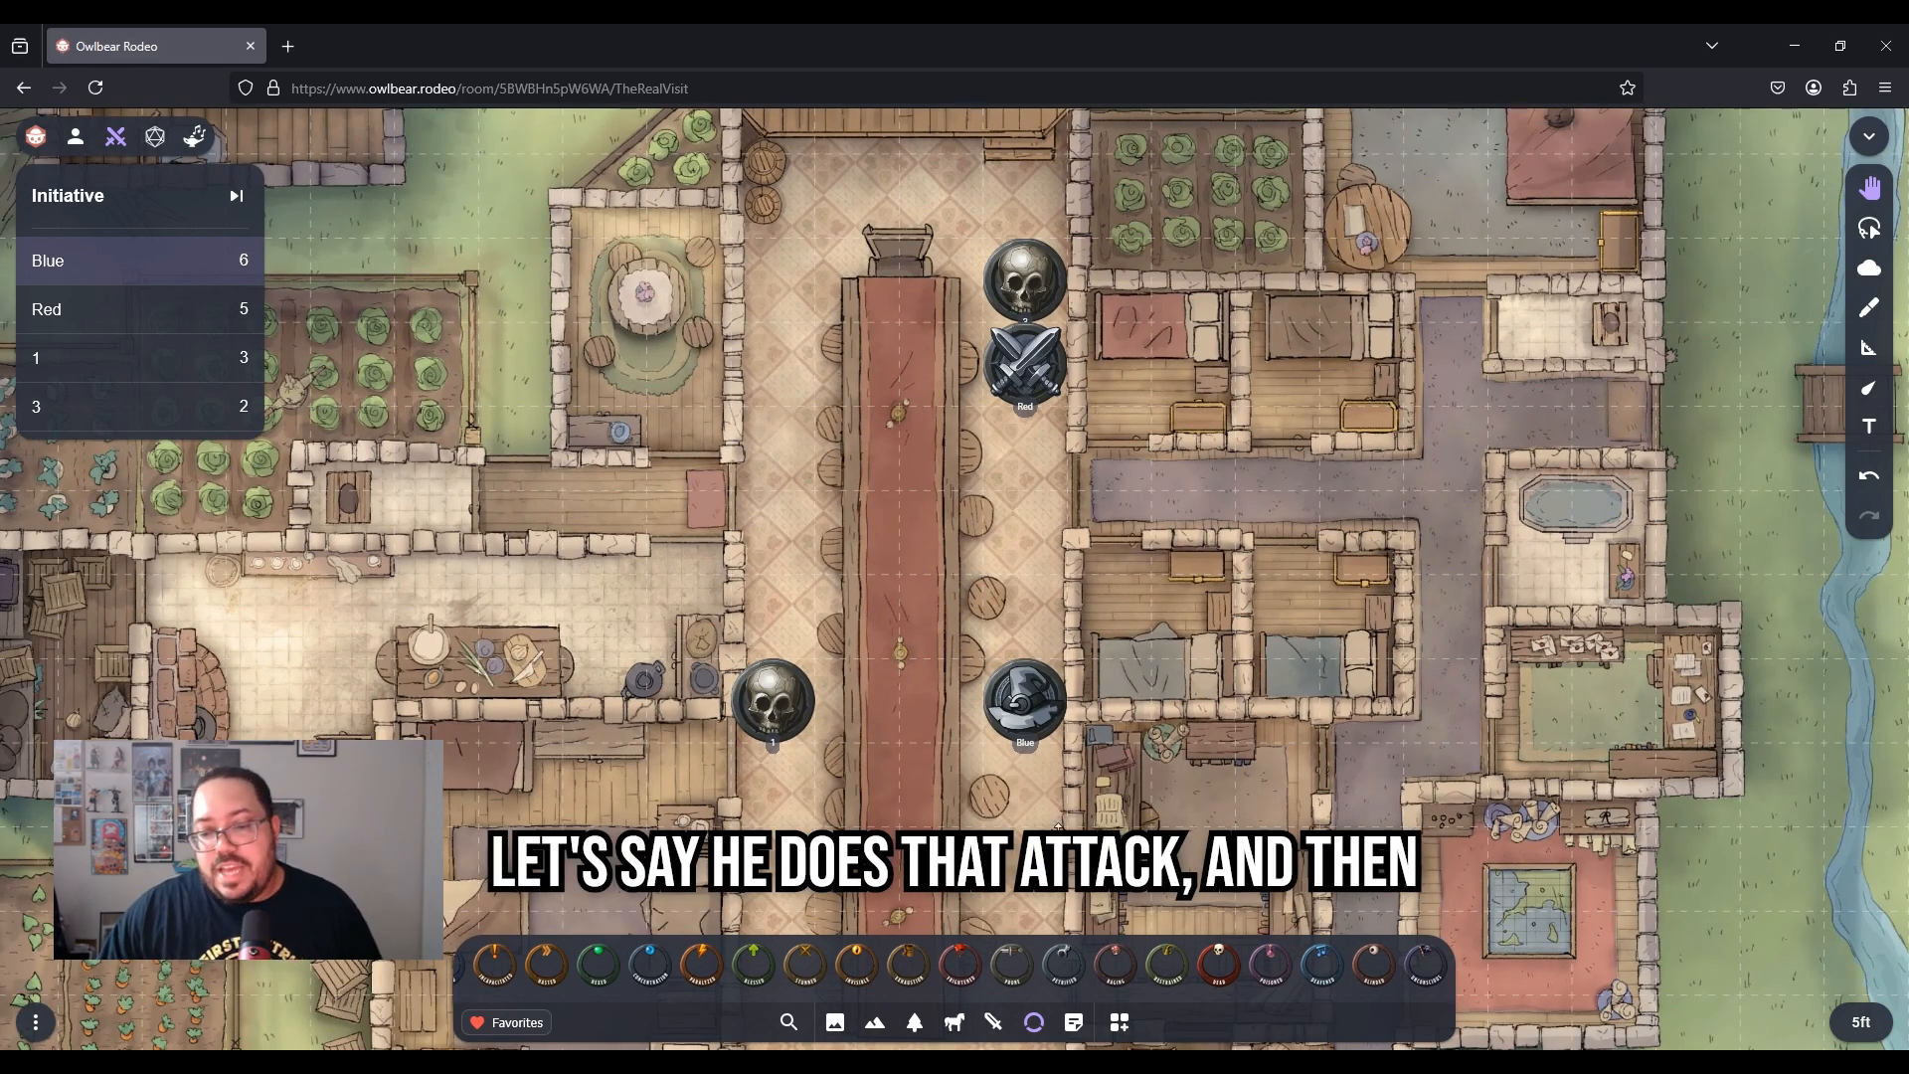
{"action": "left_click", "coordinate": [1872, 352]}
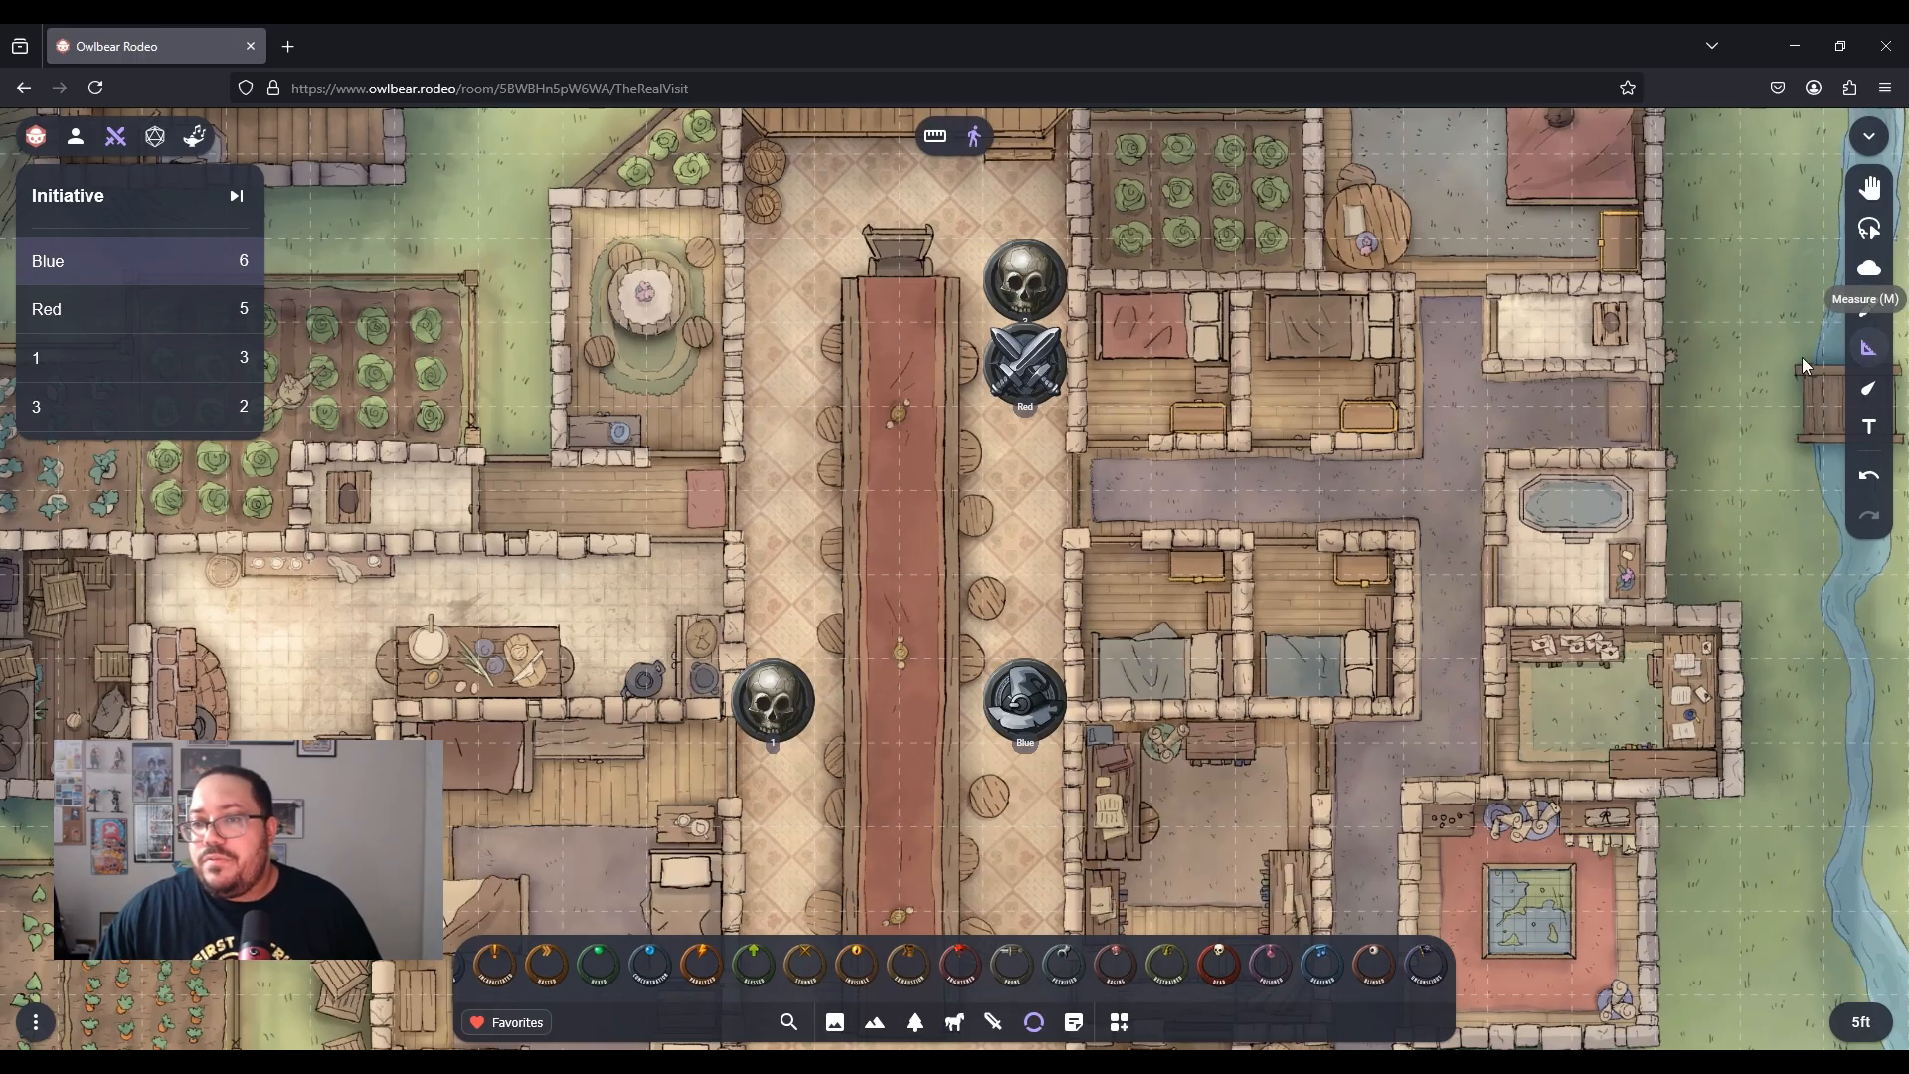
{"action": "scroll", "coordinate": [1089, 661], "scroll_direction": "down", "scroll_amount": 3}
{"action": "left_click_drag", "start_coordinate": [1045, 693], "coordinate": [1045, 869]}
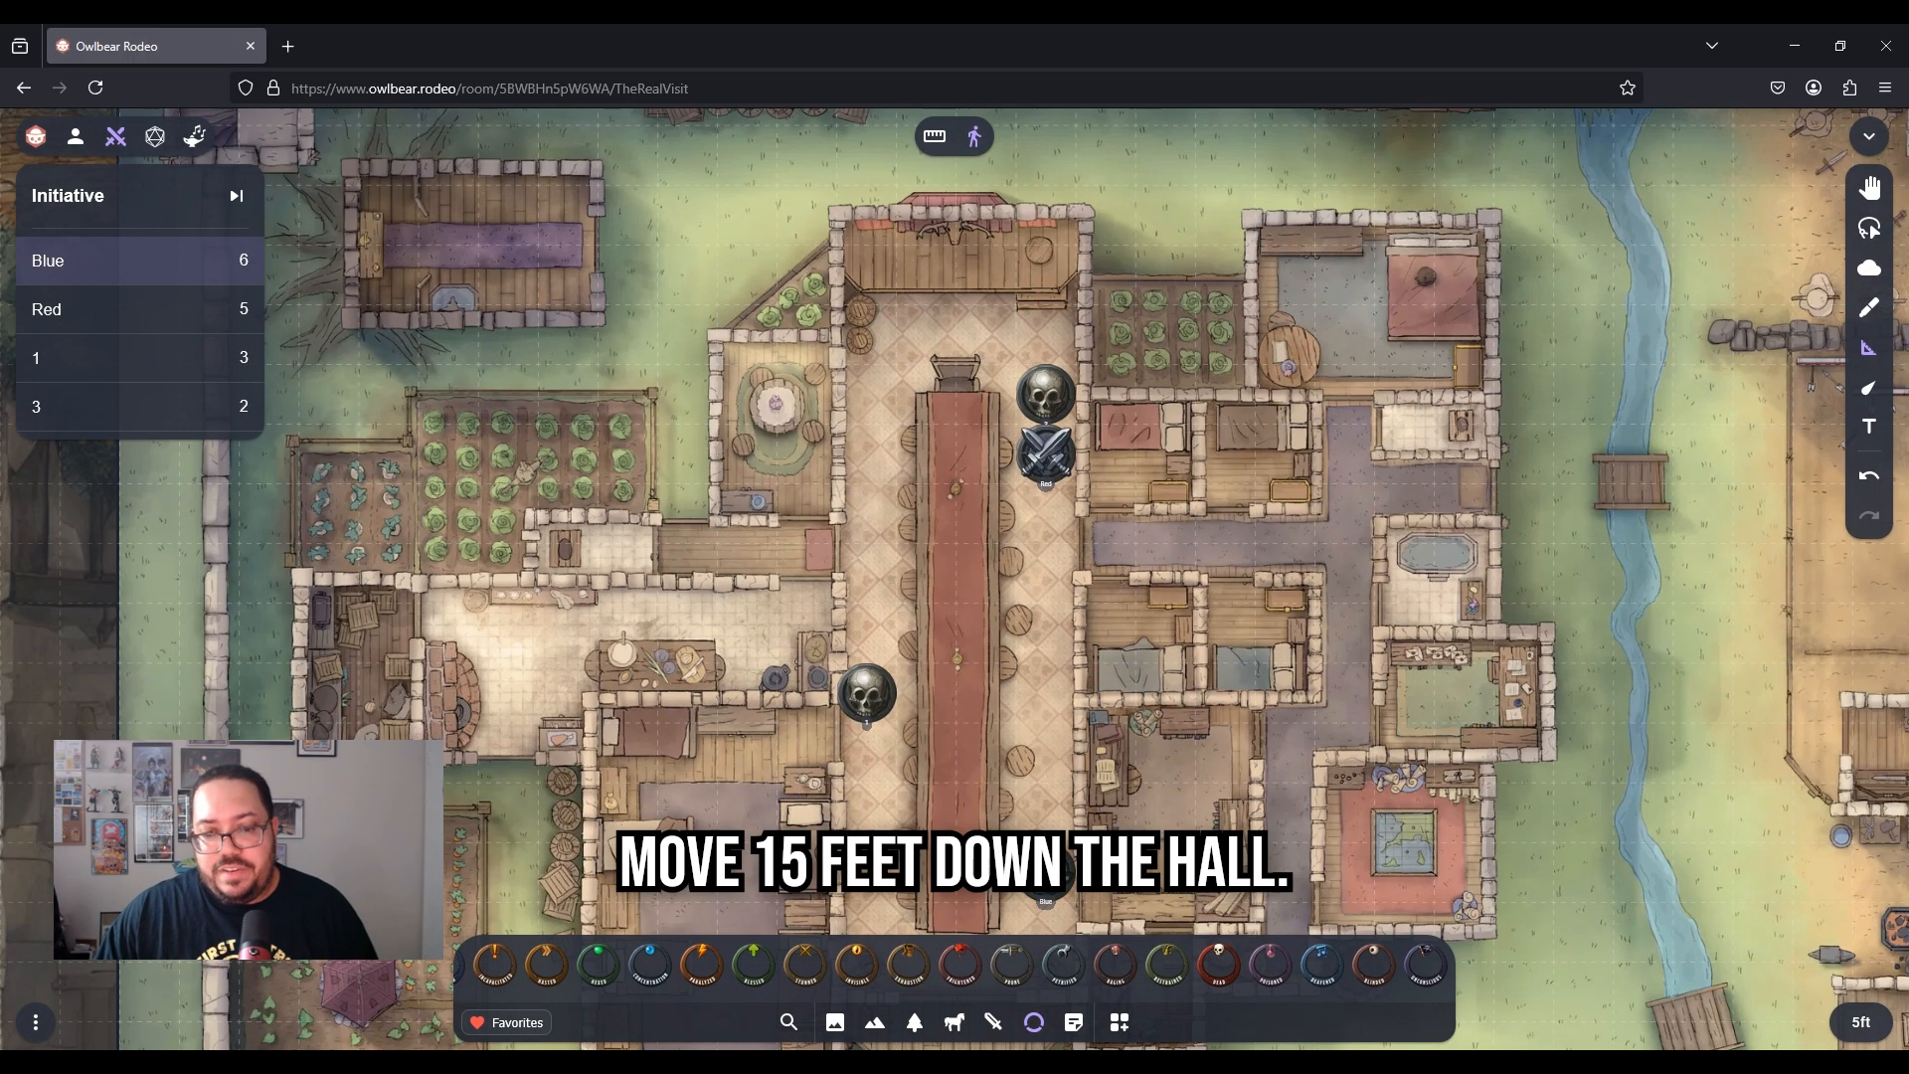
{"action": "left_click", "coordinate": [1869, 188]}
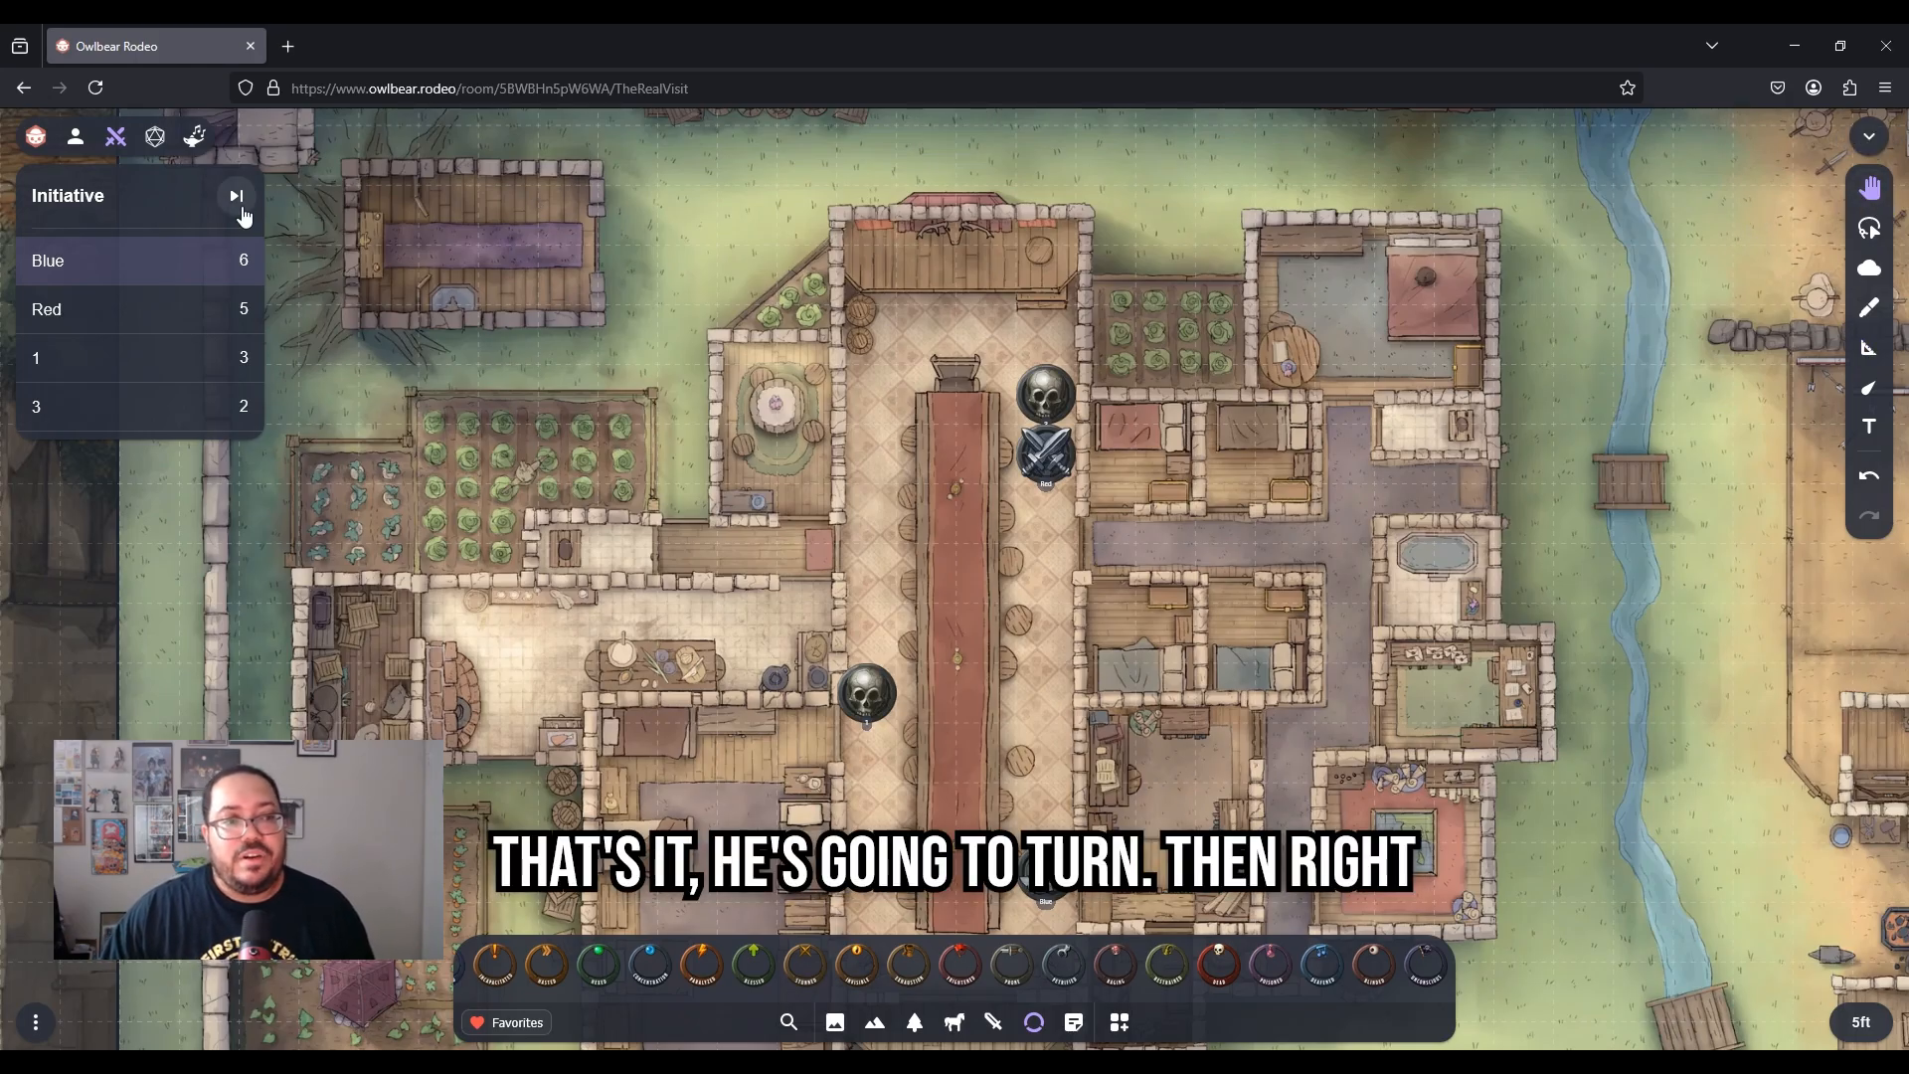
Advance the initiative through the turns of Red, 1 and 3 until it is Blue's turn again
{"action": "left_click", "coordinate": [240, 211]}
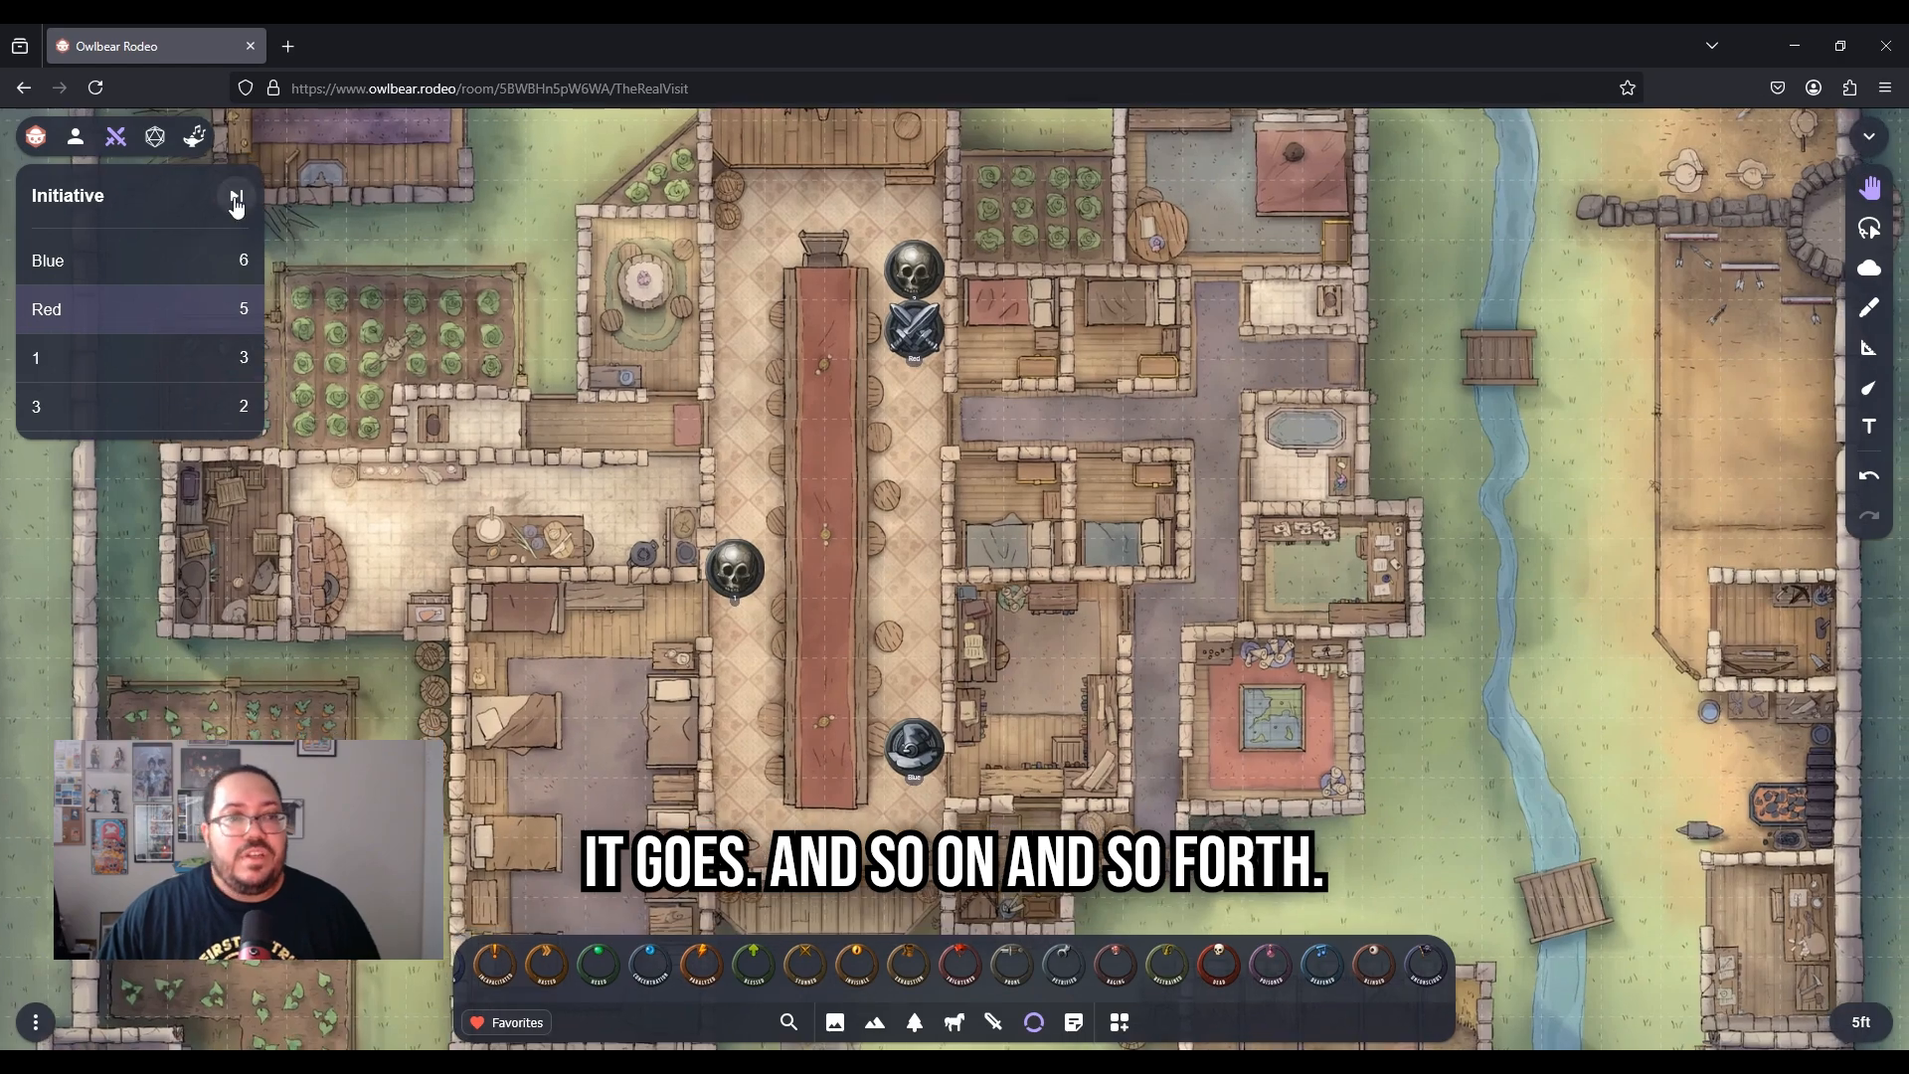
{"action": "left_click", "coordinate": [237, 199]}
{"action": "left_click", "coordinate": [236, 199]}
{"action": "left_click", "coordinate": [237, 199]}
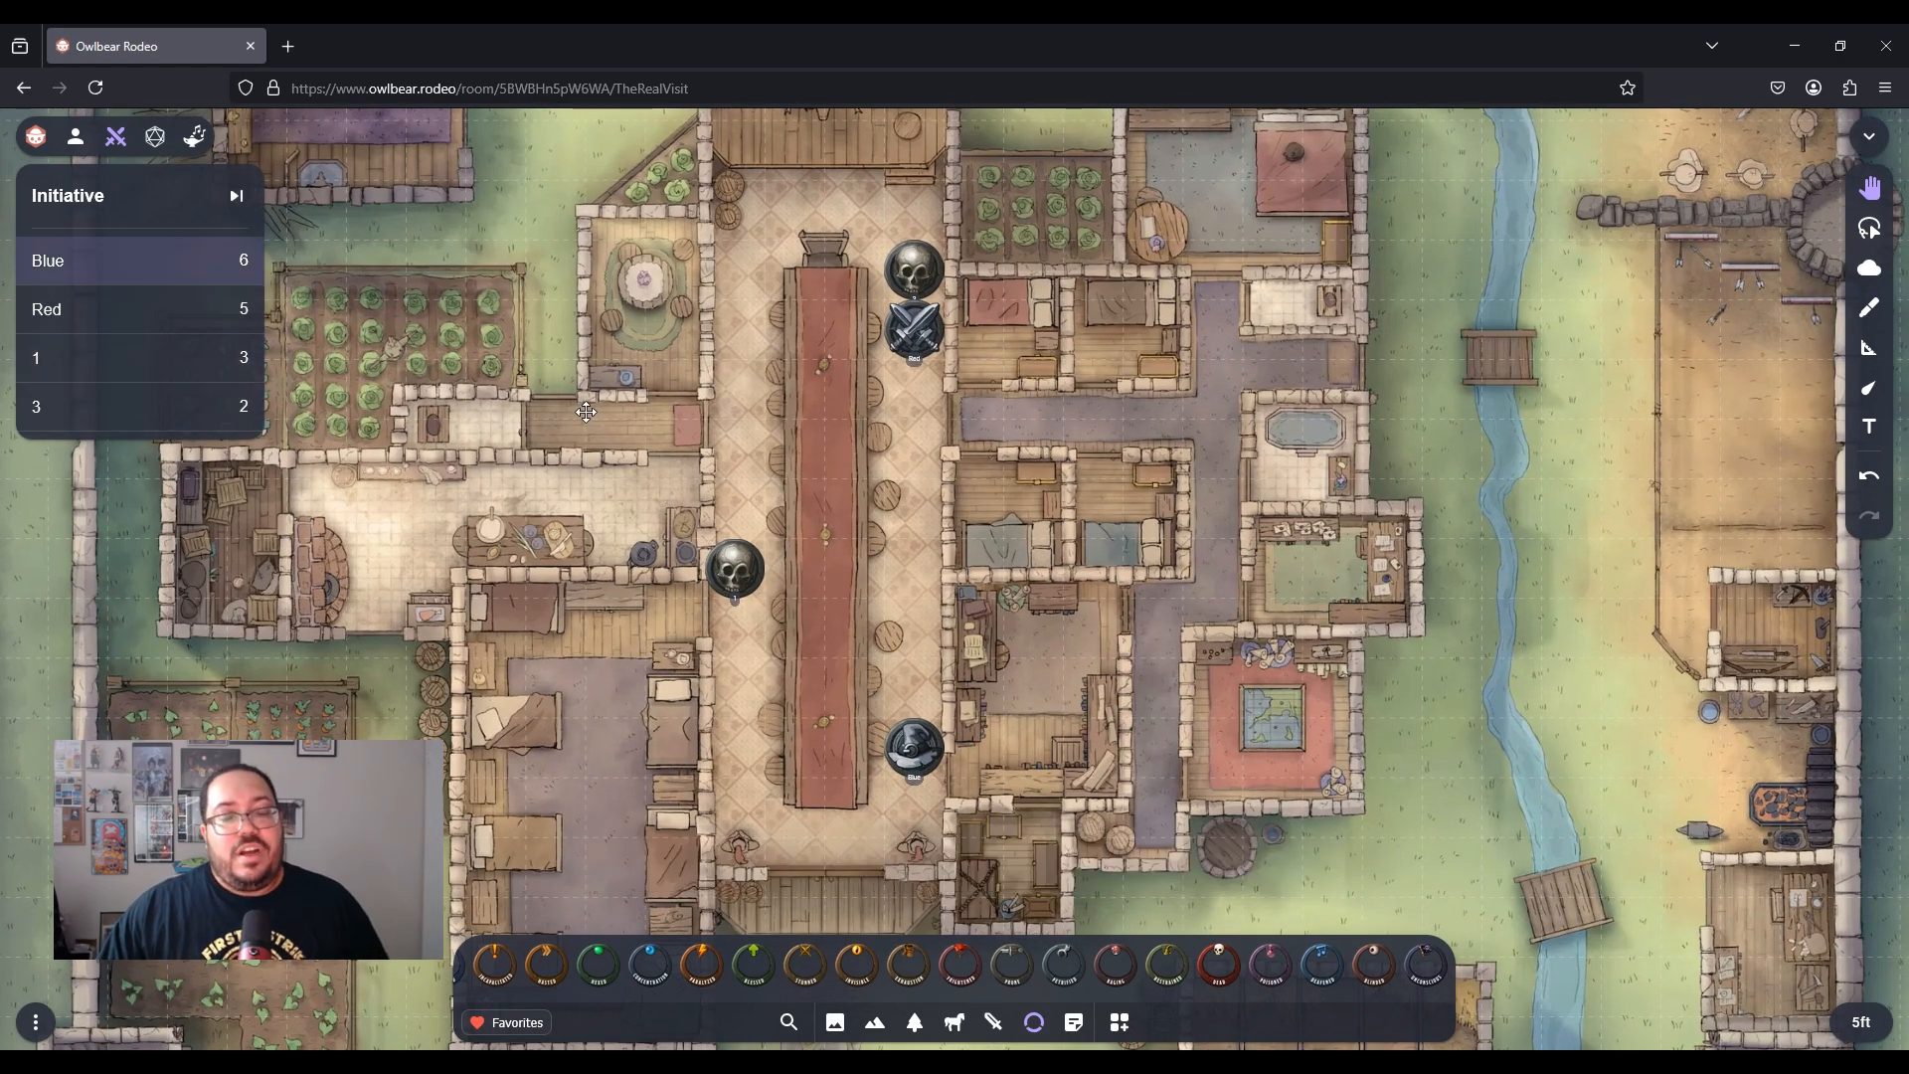
{"action": "scroll", "coordinate": [769, 443], "scroll_direction": "down", "scroll_amount": 2}
{"action": "scroll", "coordinate": [769, 444], "scroll_direction": "down", "scroll_amount": 2}
{"action": "left_click_drag", "start_coordinate": [581, 460], "coordinate": [748, 464]}
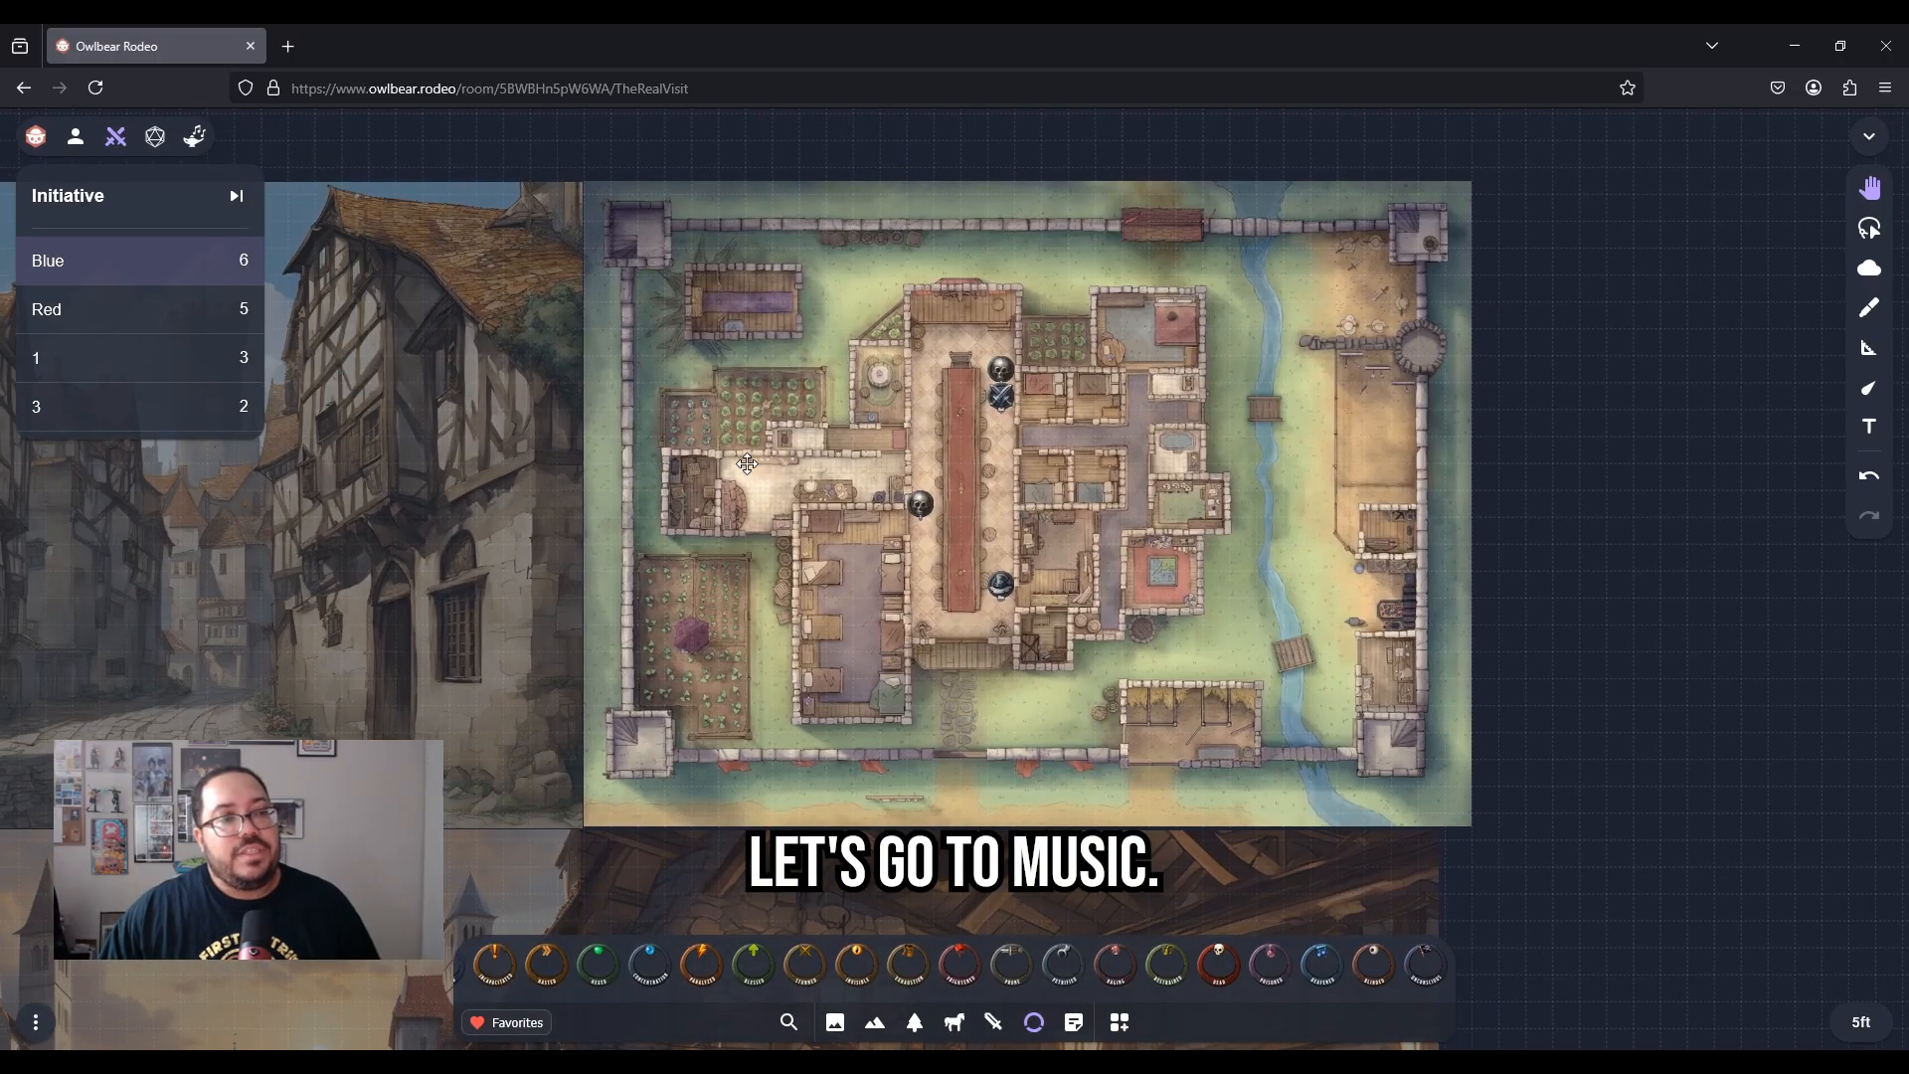
{"action": "scroll", "coordinate": [747, 463], "scroll_direction": "up", "scroll_amount": 4}
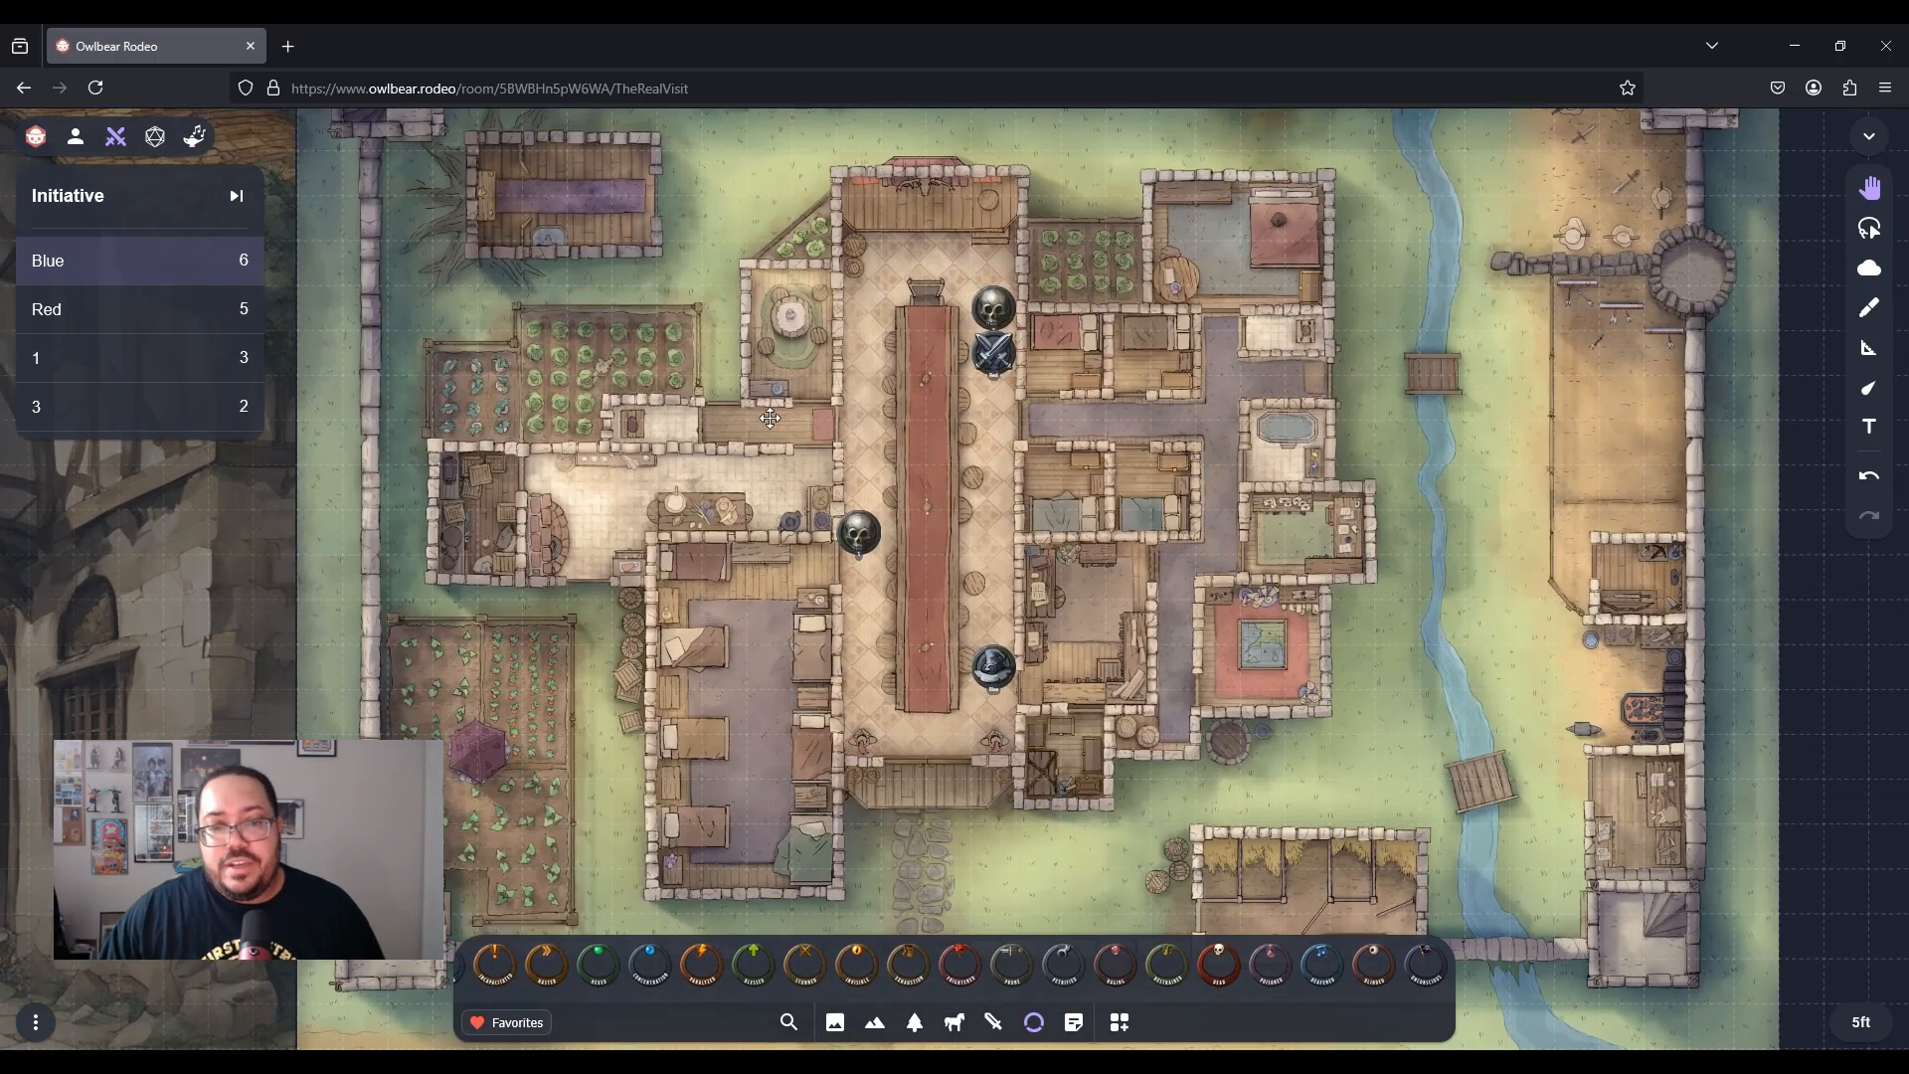
{"action": "scroll", "coordinate": [687, 397], "scroll_direction": "up", "scroll_amount": 2}
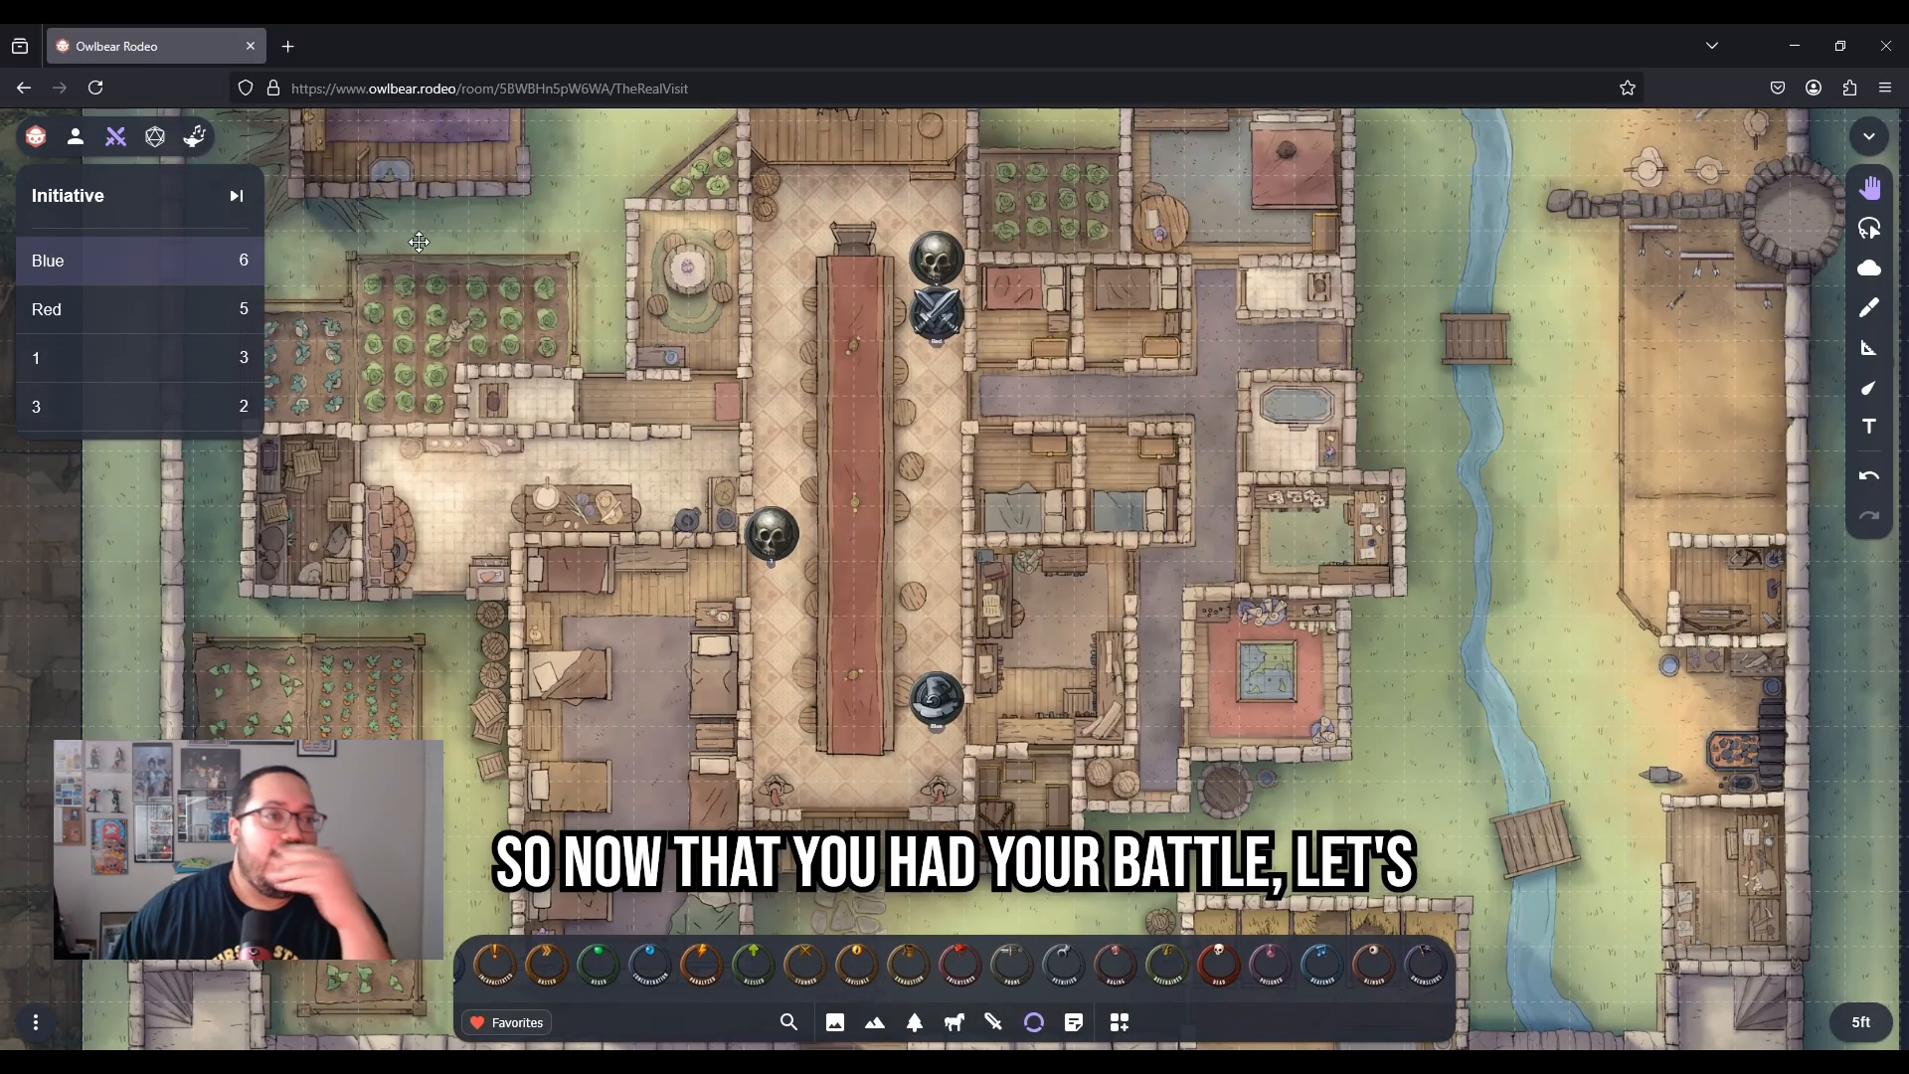
{"action": "left_click_drag", "start_coordinate": [428, 213], "coordinate": [494, 292]}
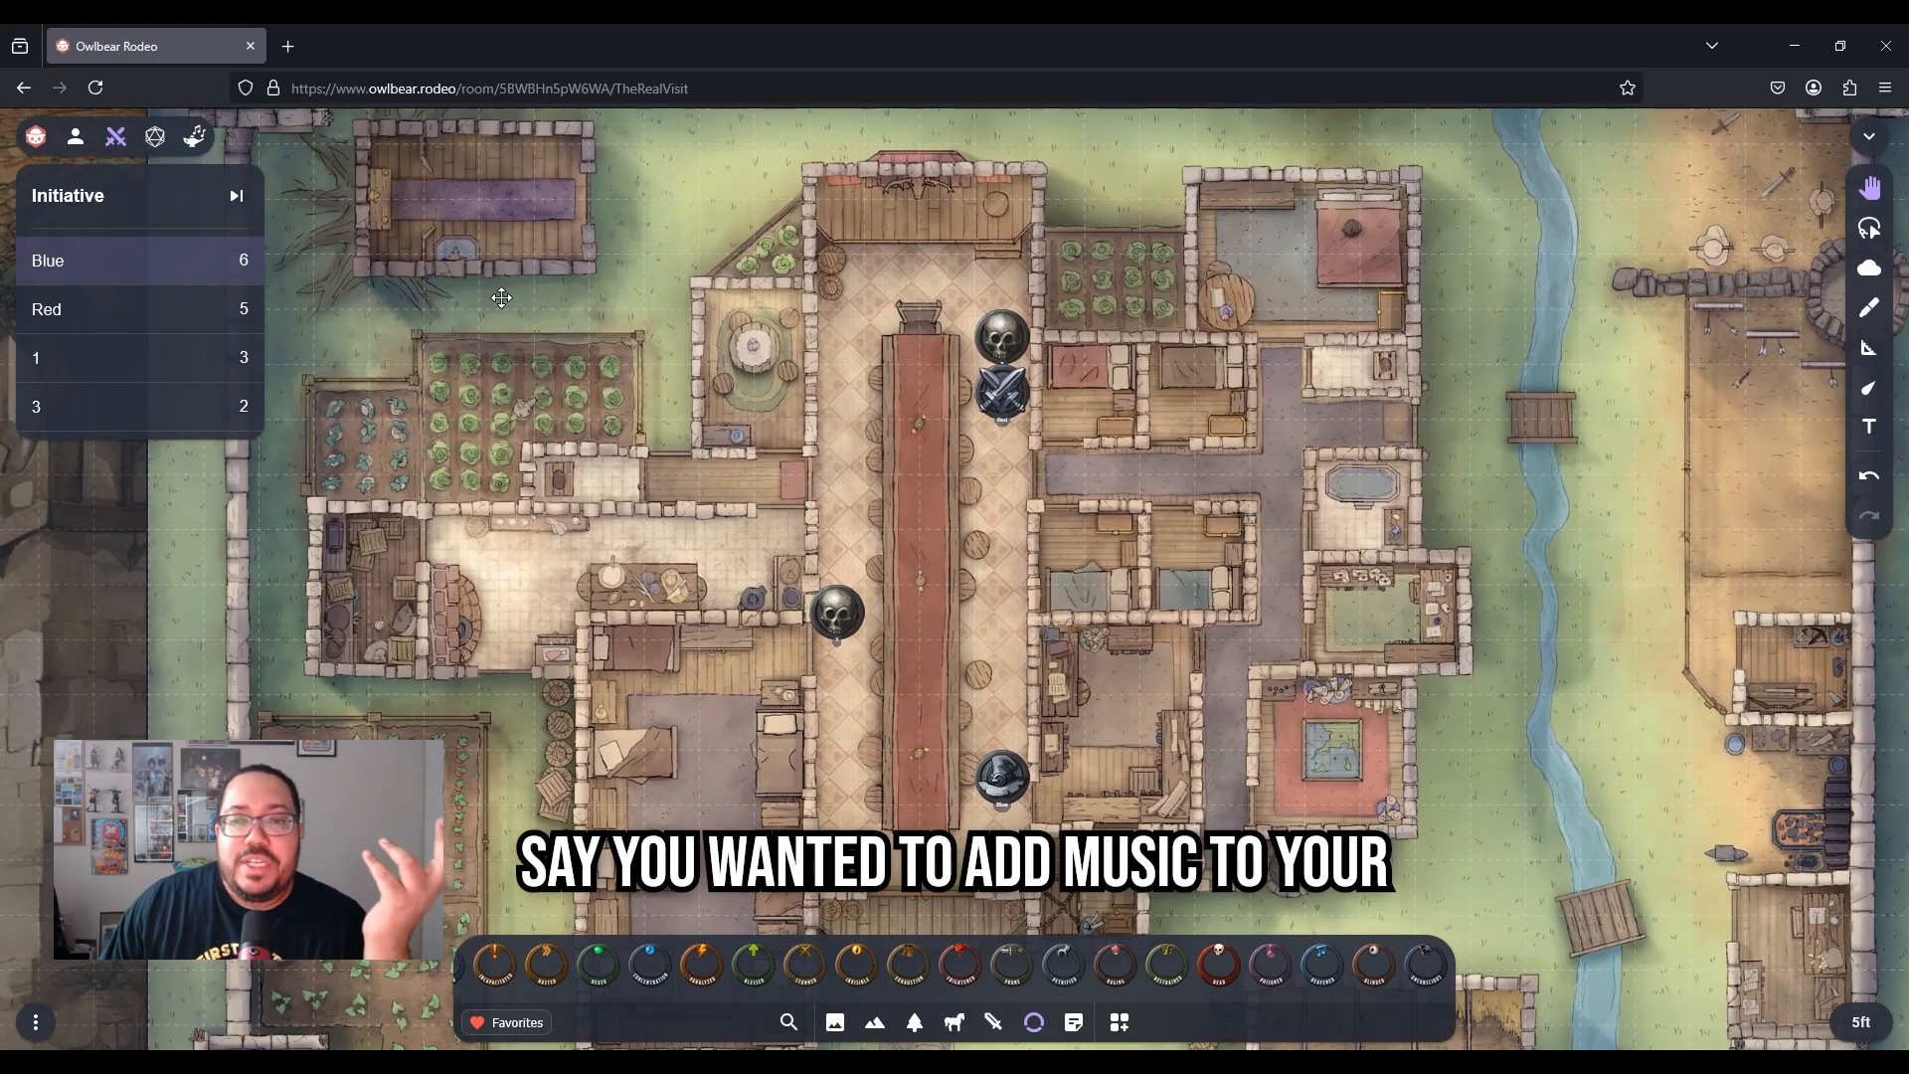
Play the Combat Music track from the Forest folder of the music extension
{"action": "left_click", "coordinate": [199, 138]}
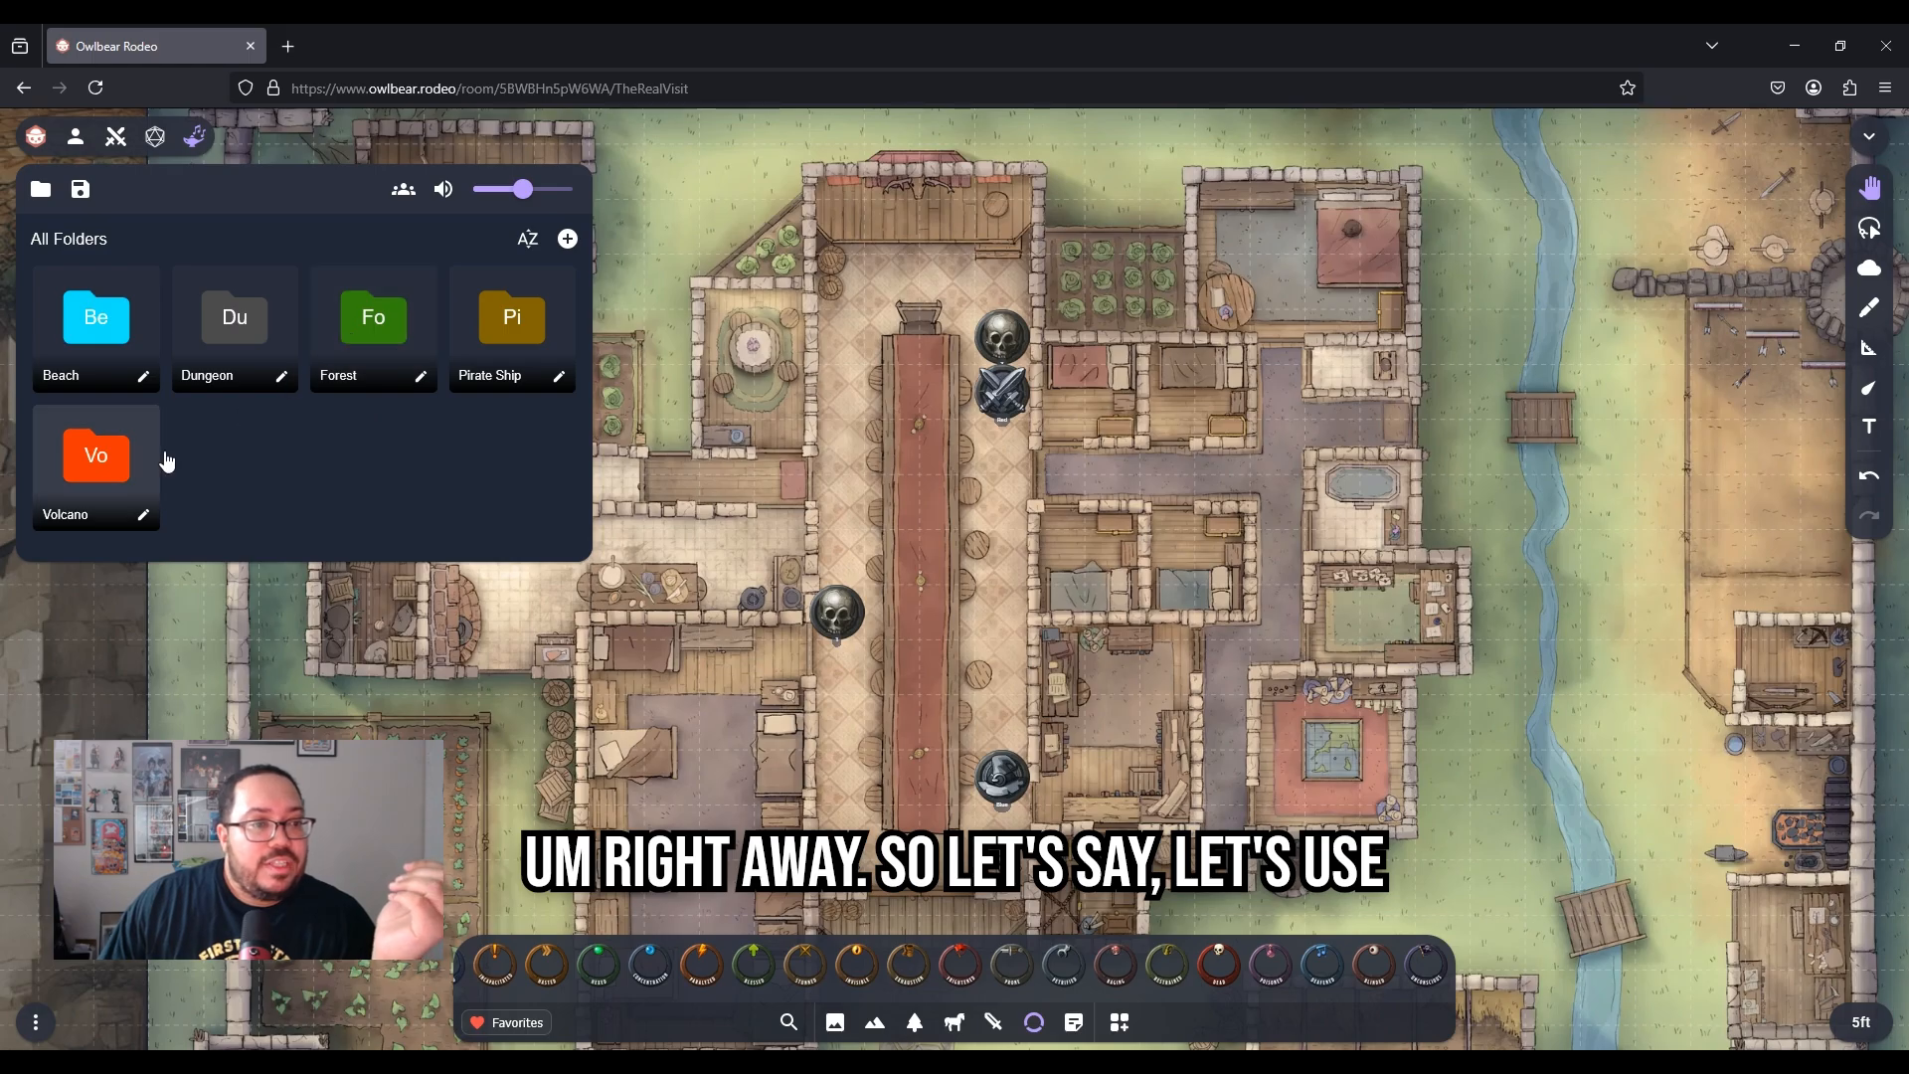
{"action": "left_click", "coordinate": [353, 311]}
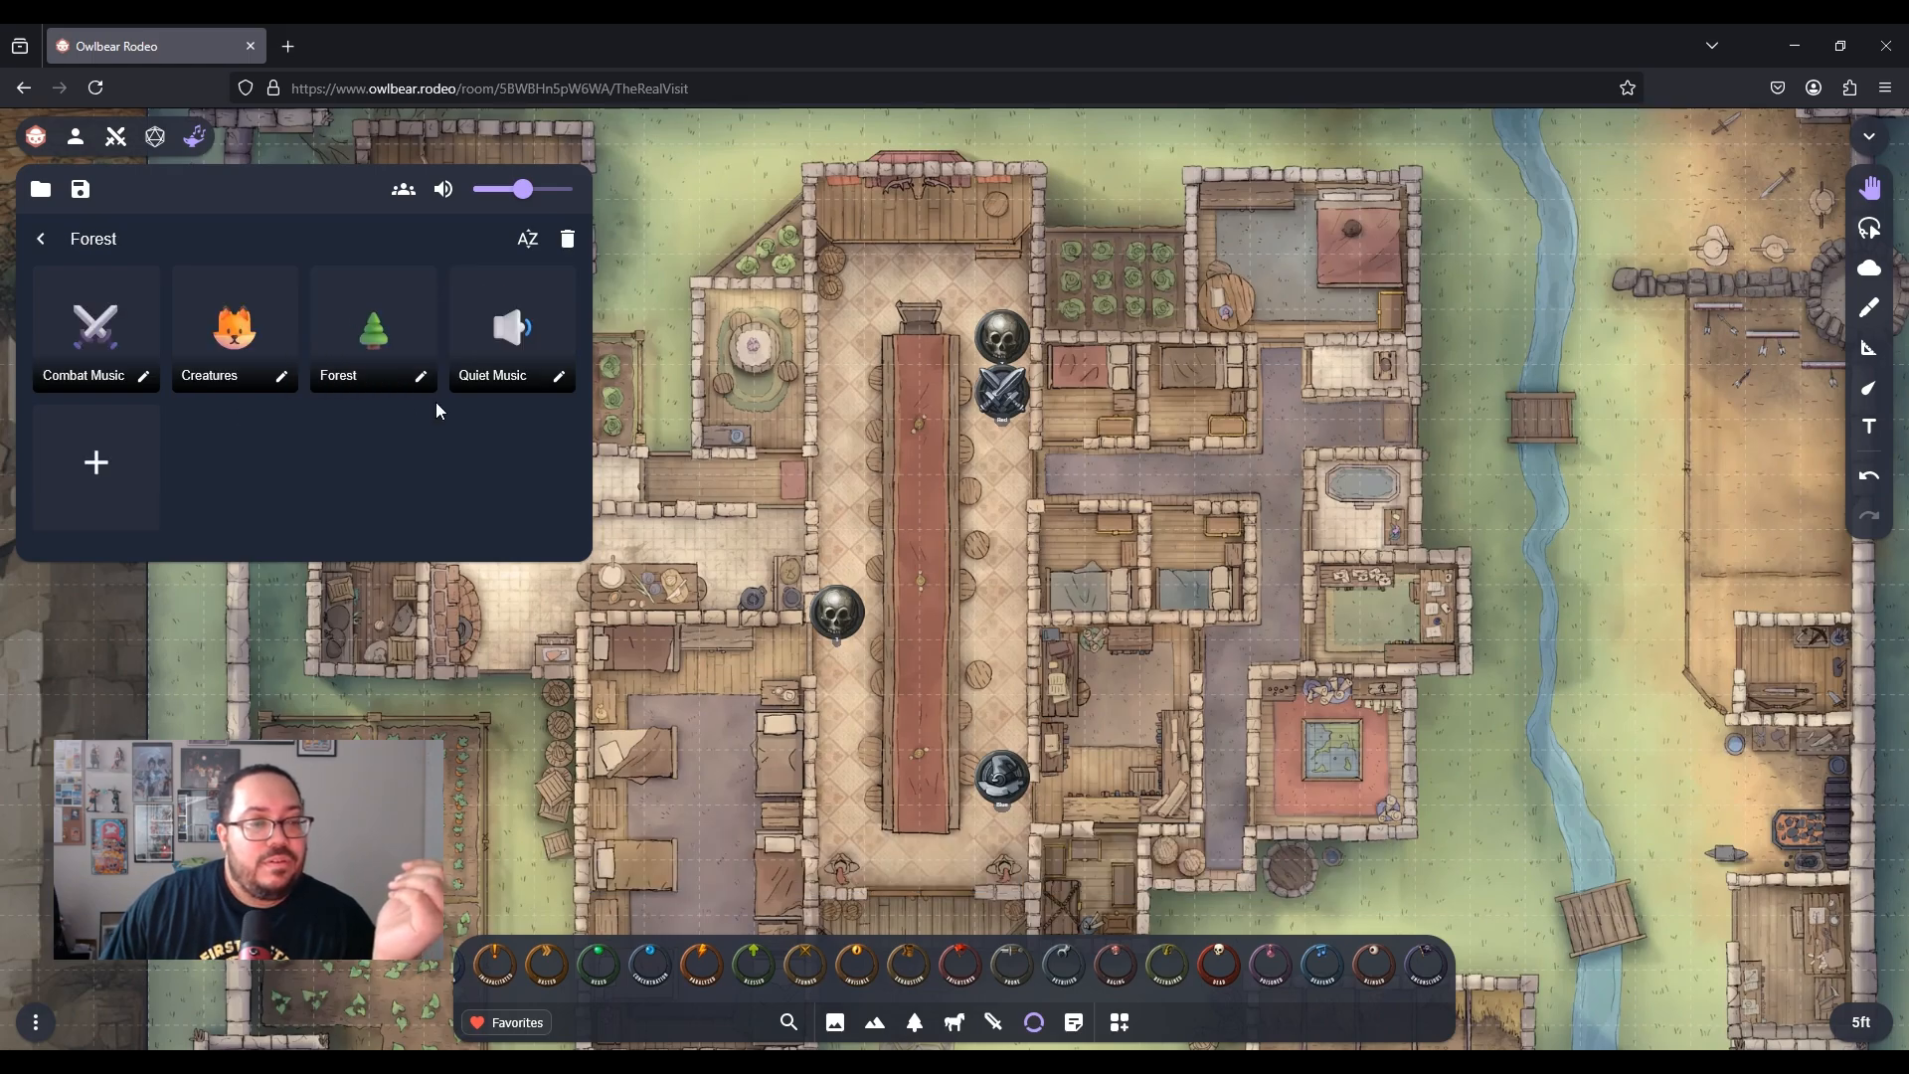
{"action": "left_click", "coordinate": [144, 320]}
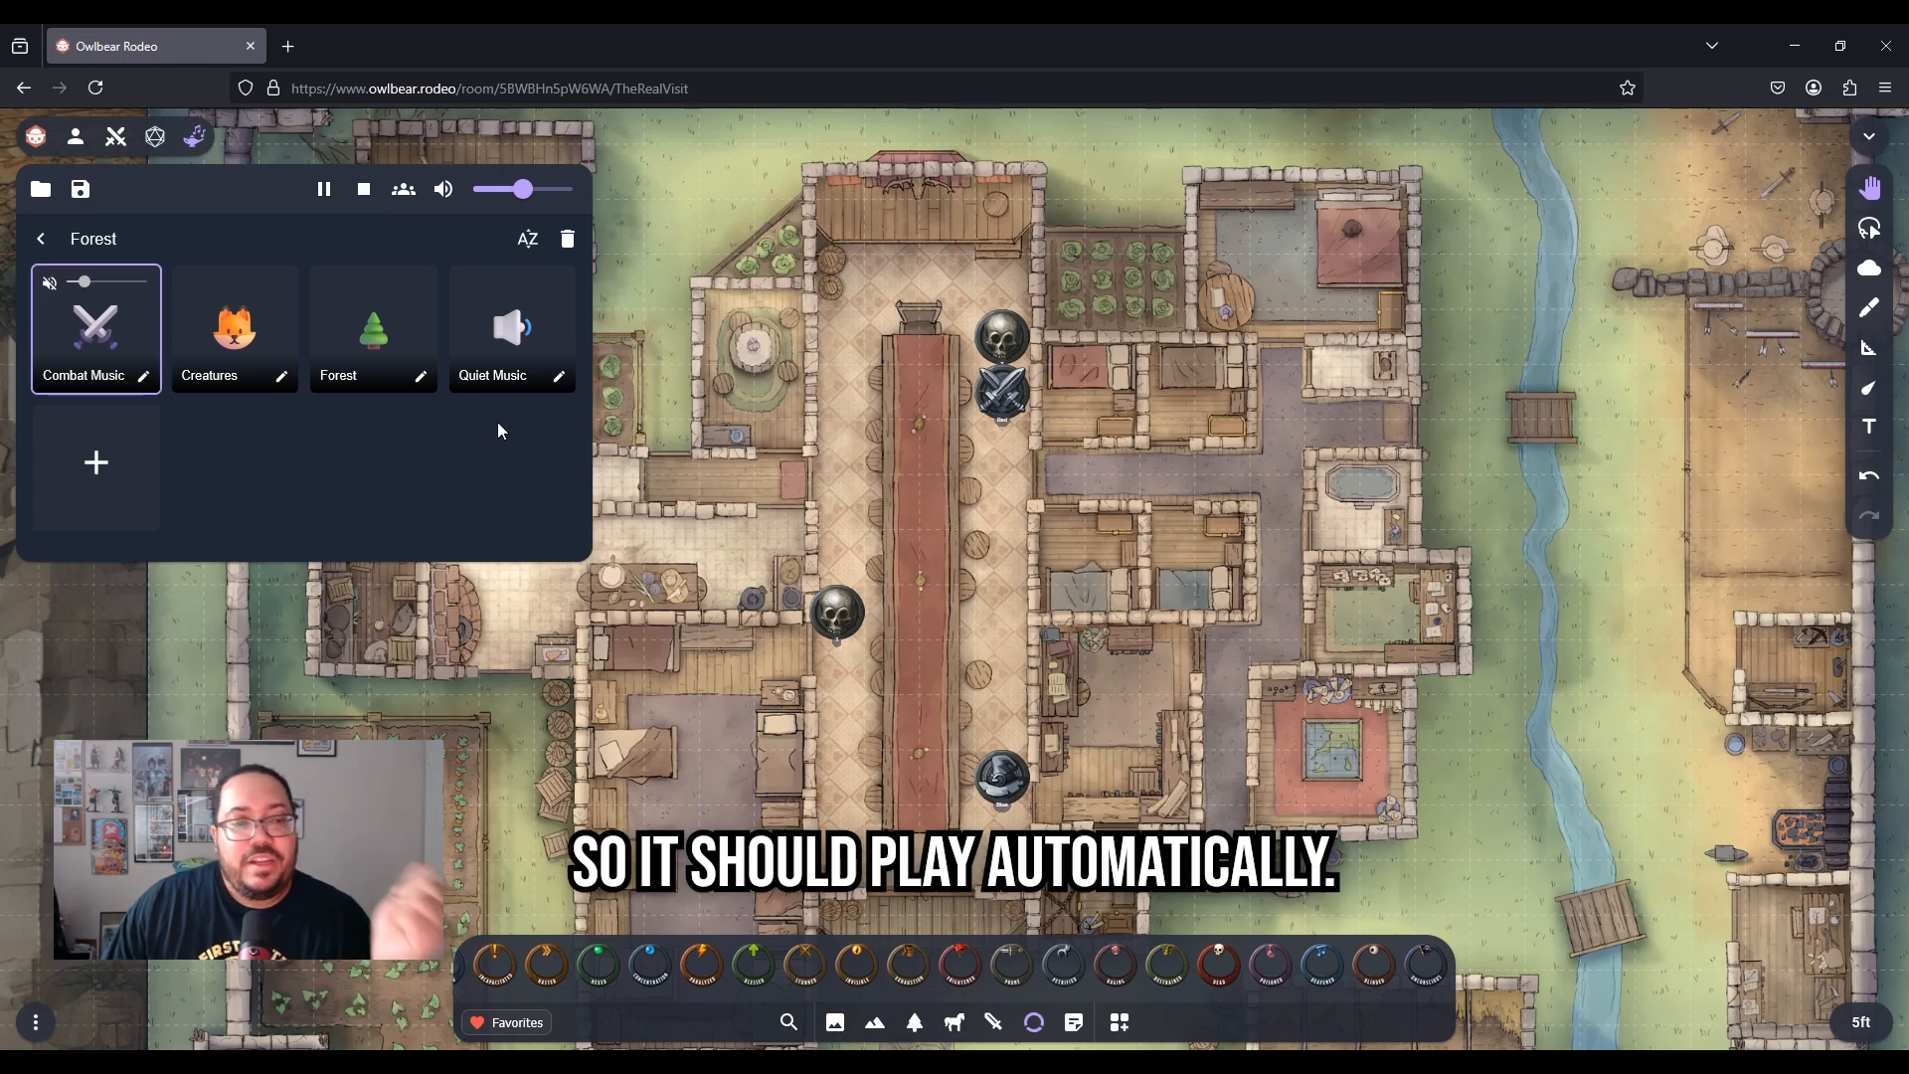
Look at the Combat Music track's link and volume settings, pause playback and return to the Forest folder
{"action": "left_click", "coordinate": [144, 379]}
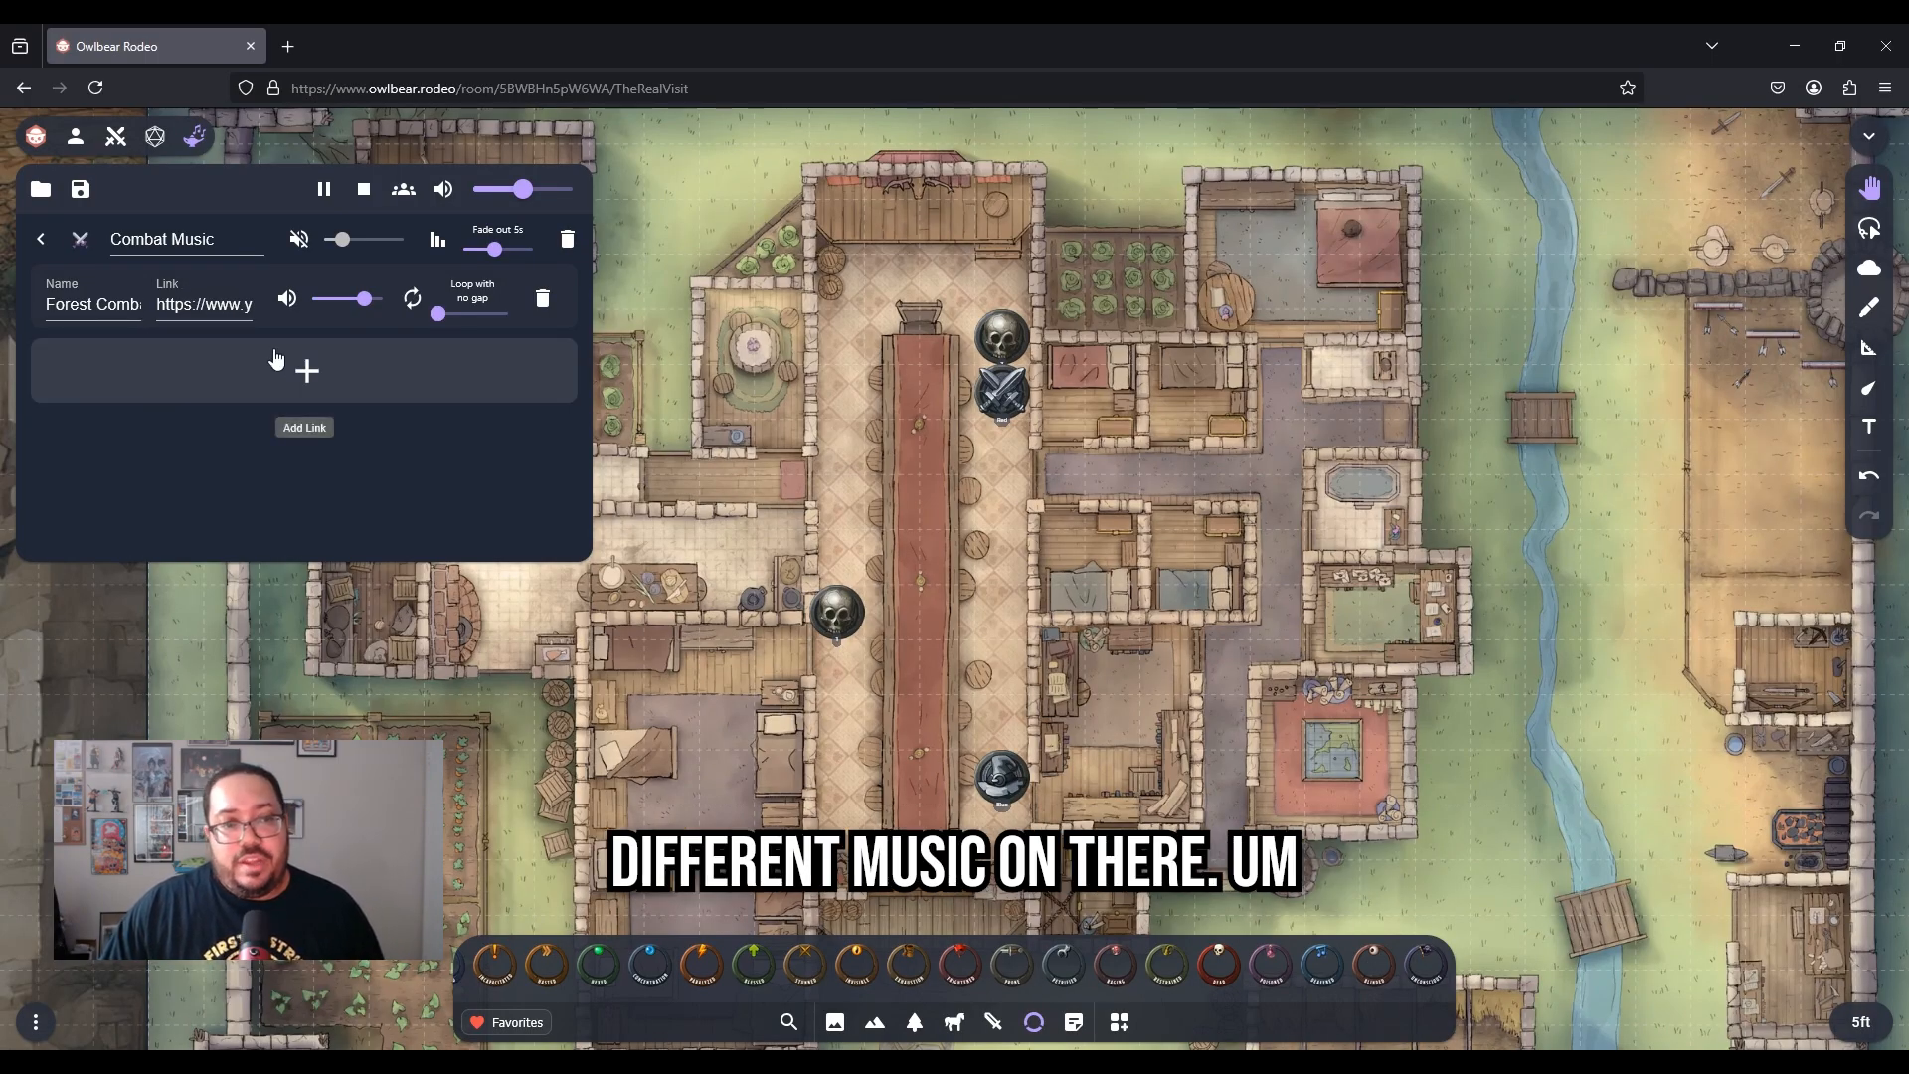
{"action": "left_click", "coordinate": [319, 189]}
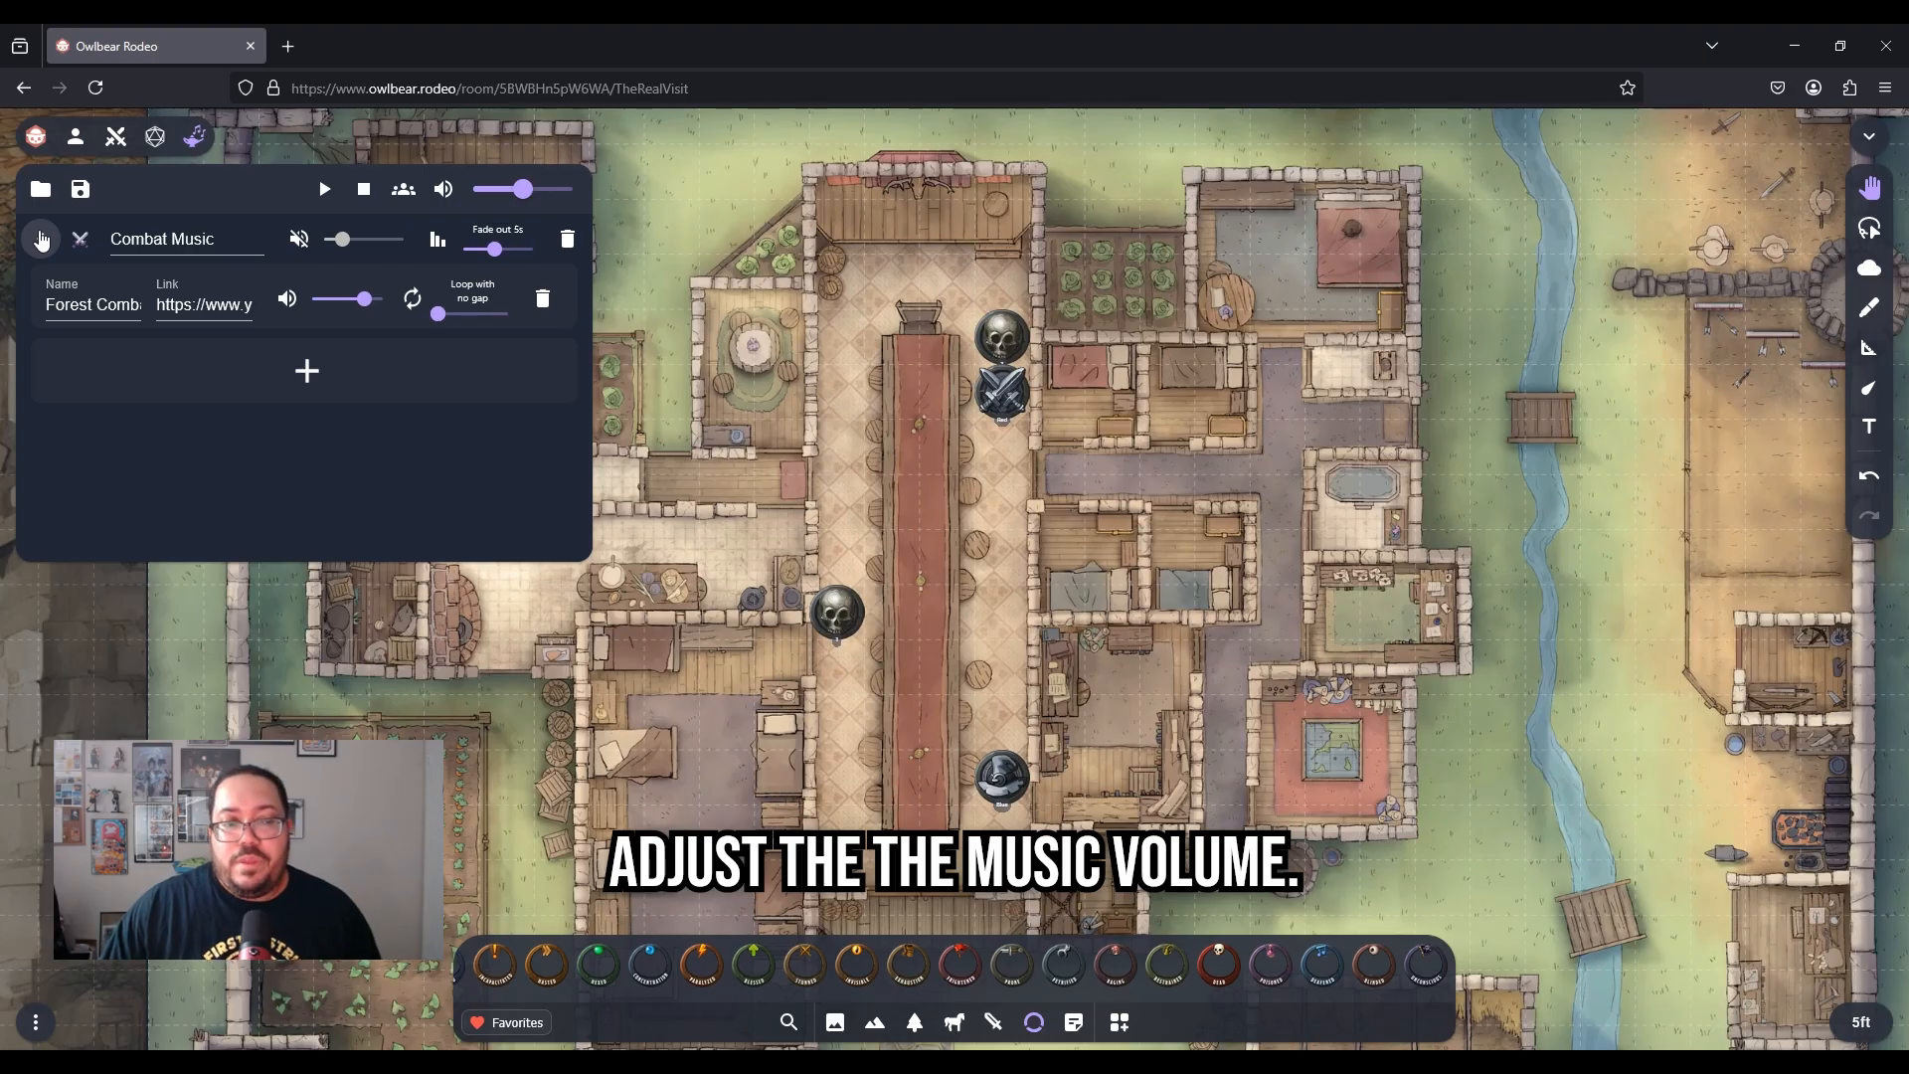
{"action": "left_click", "coordinate": [41, 240]}
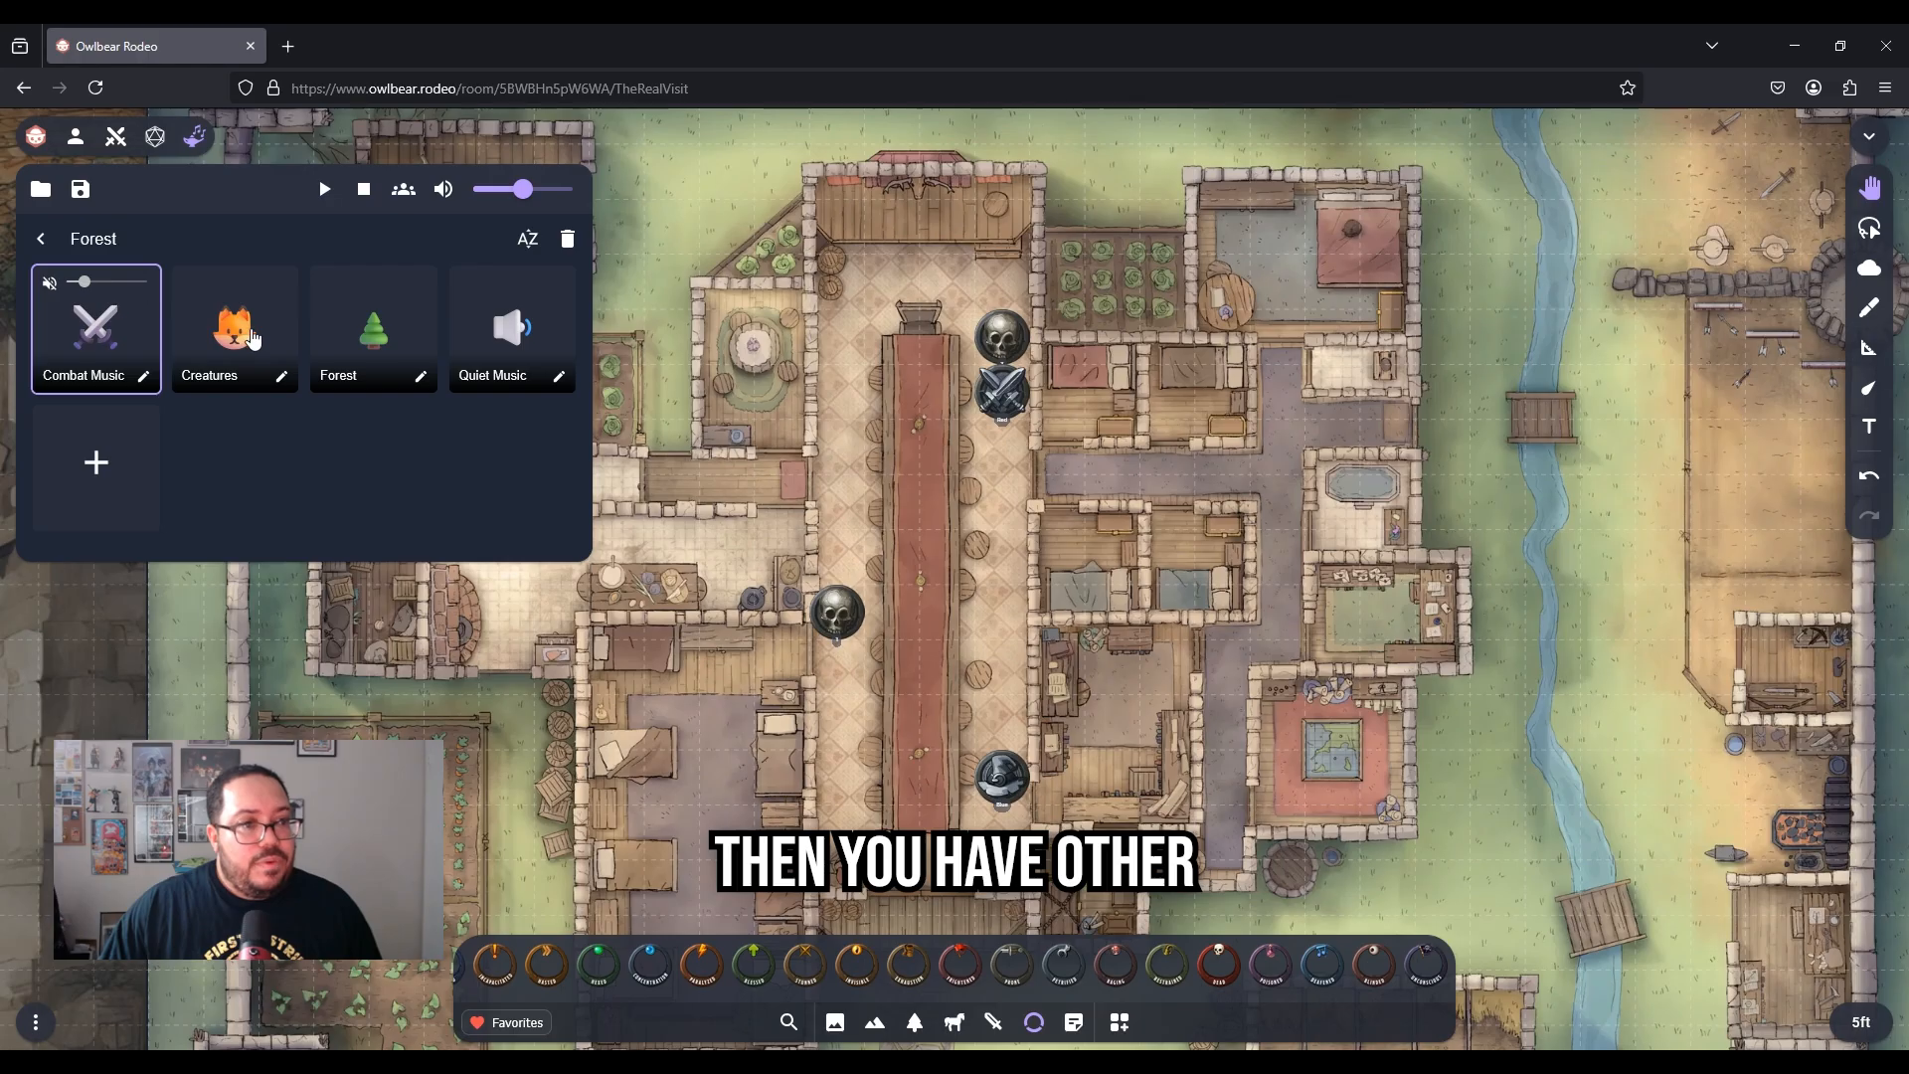
Activate the Forest and Quiet Music tracks together with Combat Music
{"action": "left_click", "coordinate": [382, 331]}
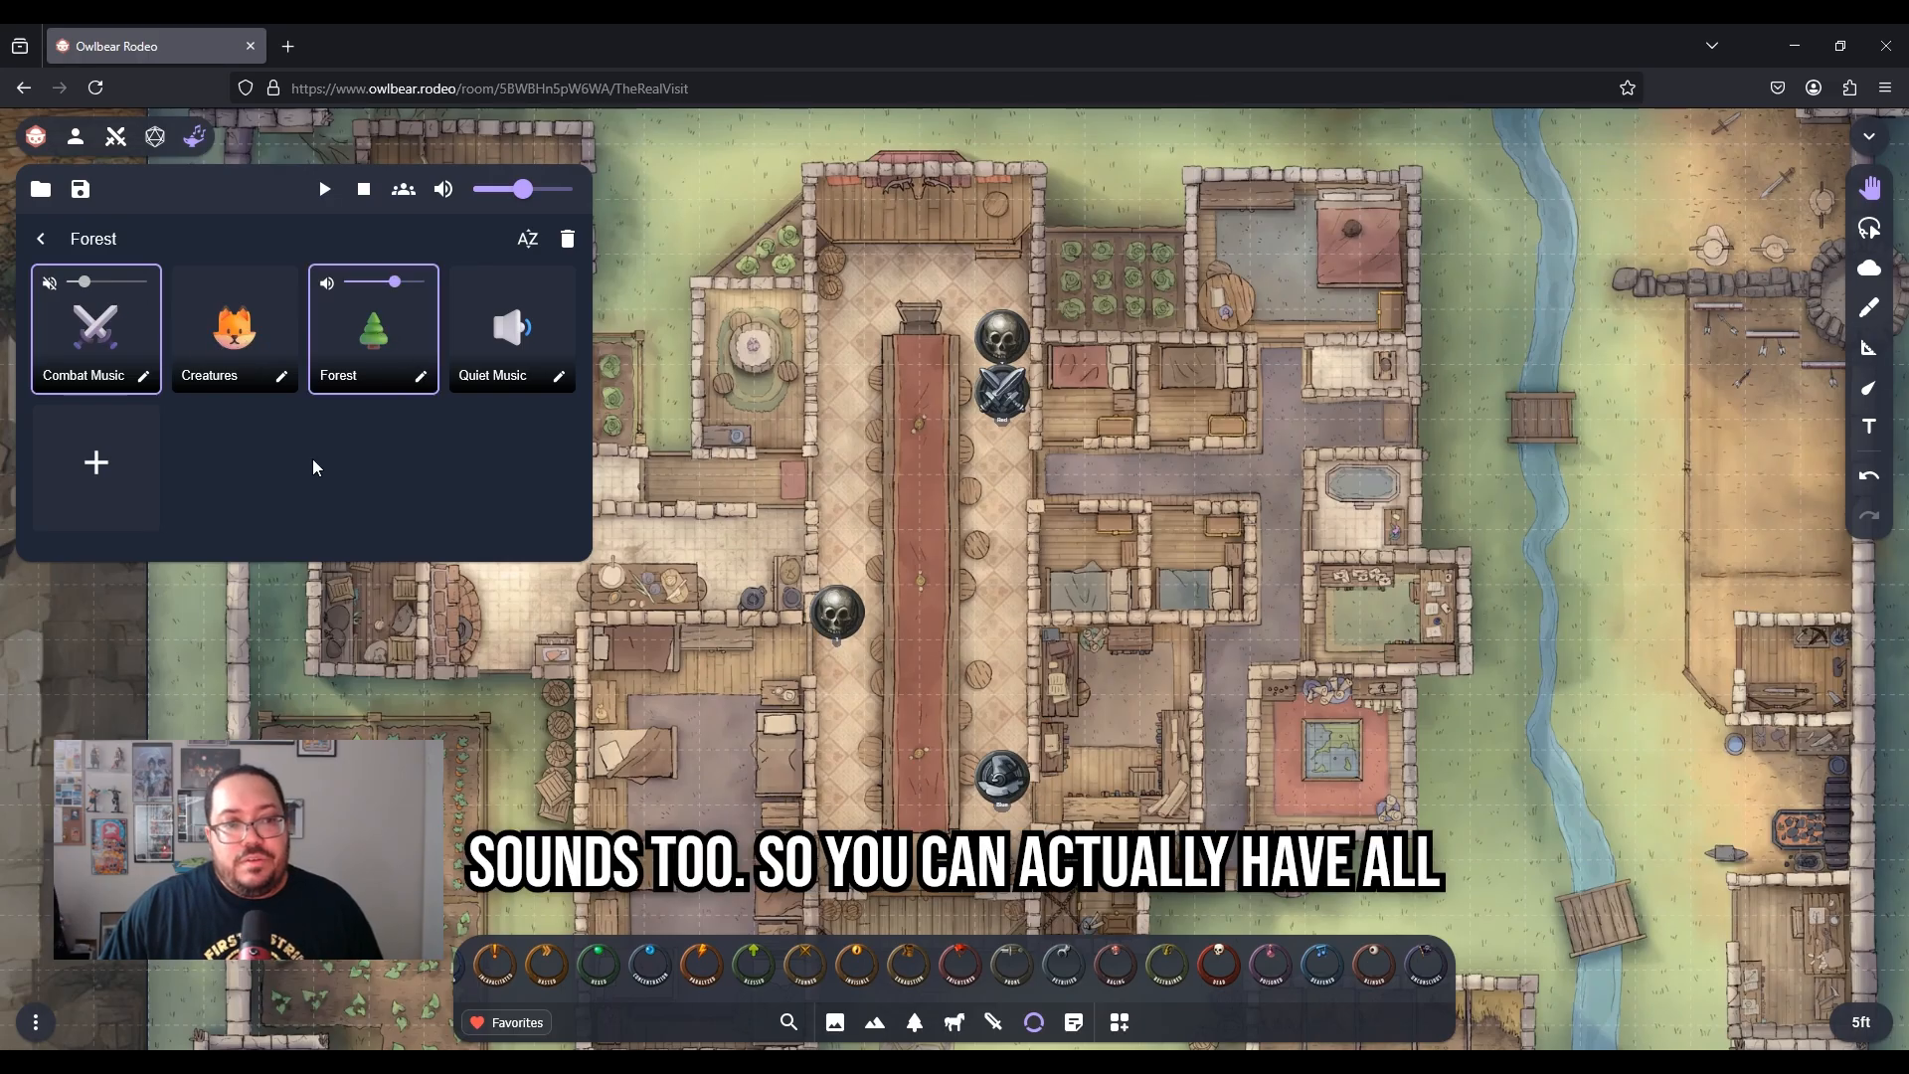
{"action": "left_click", "coordinate": [501, 354]}
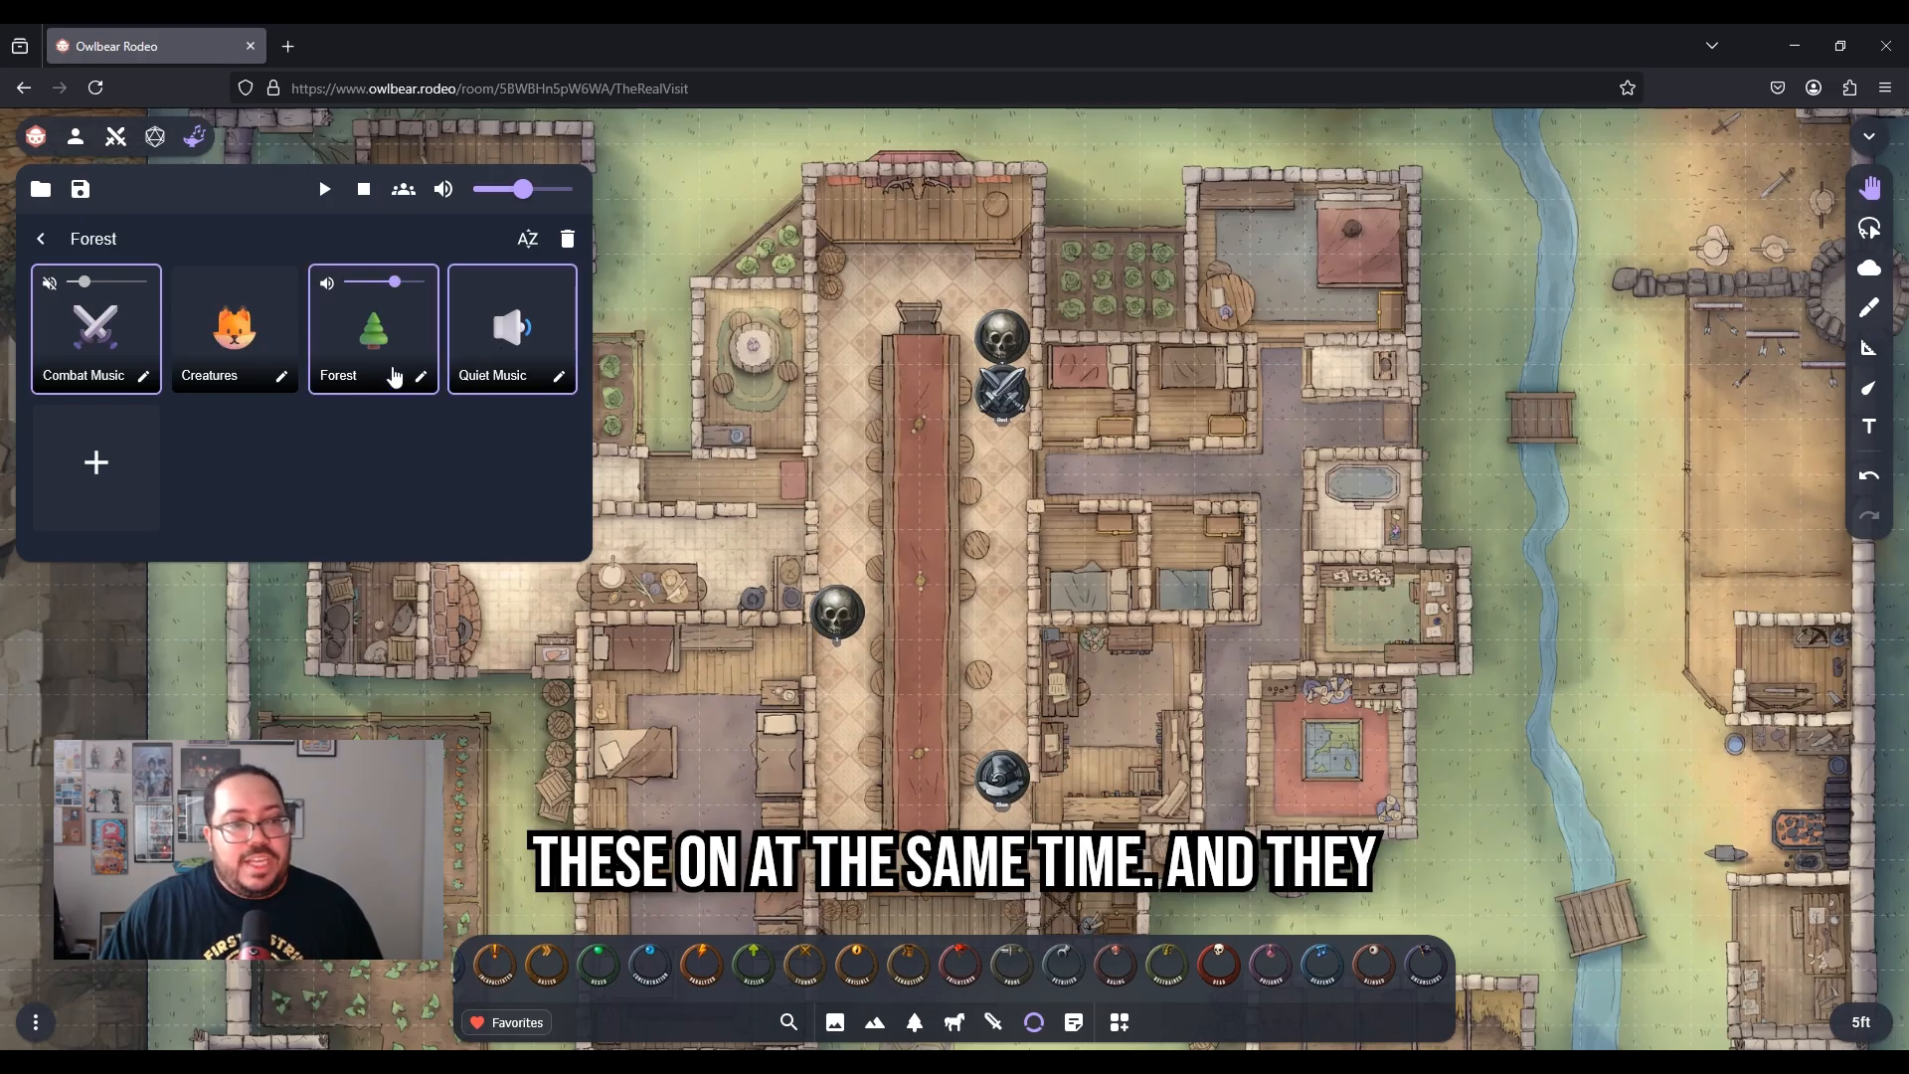
Activate the Creatures track in the Forest folder and start playback of the active tracks
{"action": "left_click", "coordinate": [249, 363]}
{"action": "left_click", "coordinate": [324, 189]}
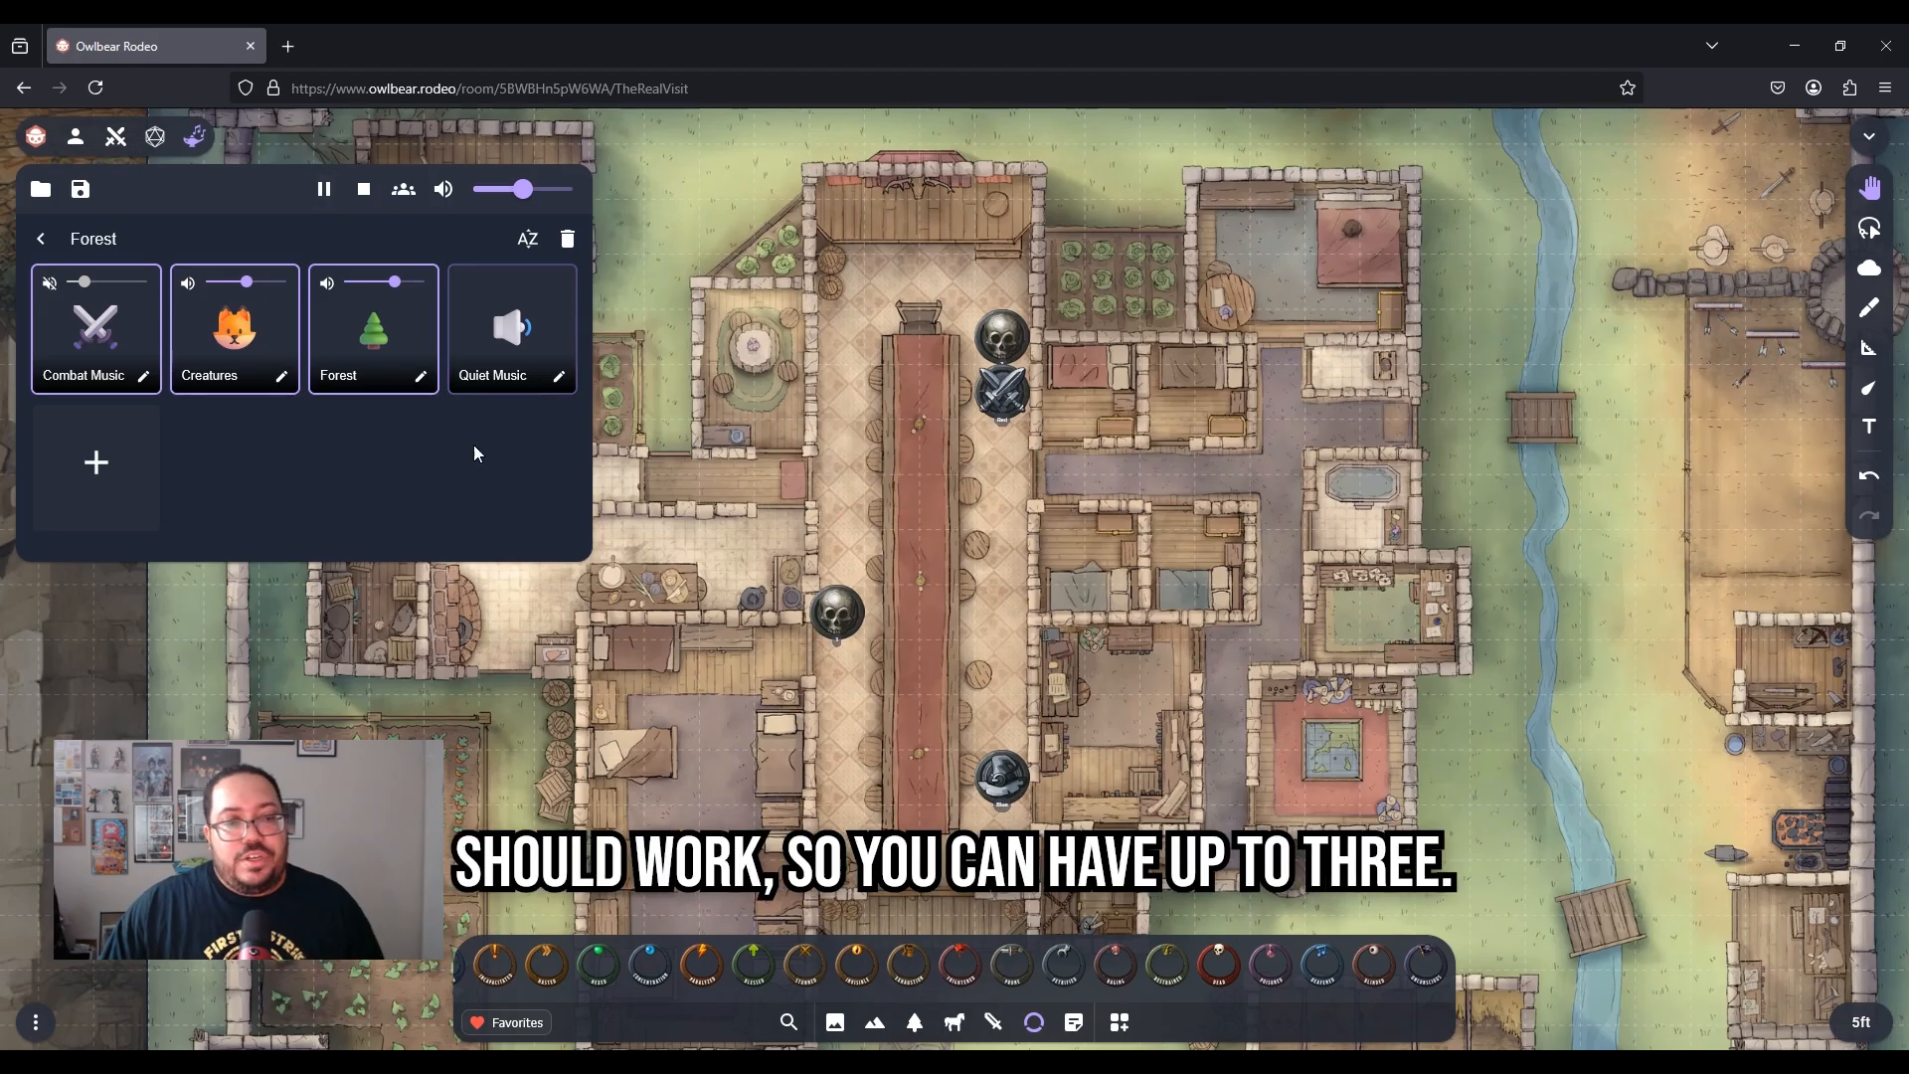
Look at the sound links, volumes and loop gaps of the Creatures and Forest tracks, returning to the Forest folder
{"action": "left_click", "coordinate": [280, 378]}
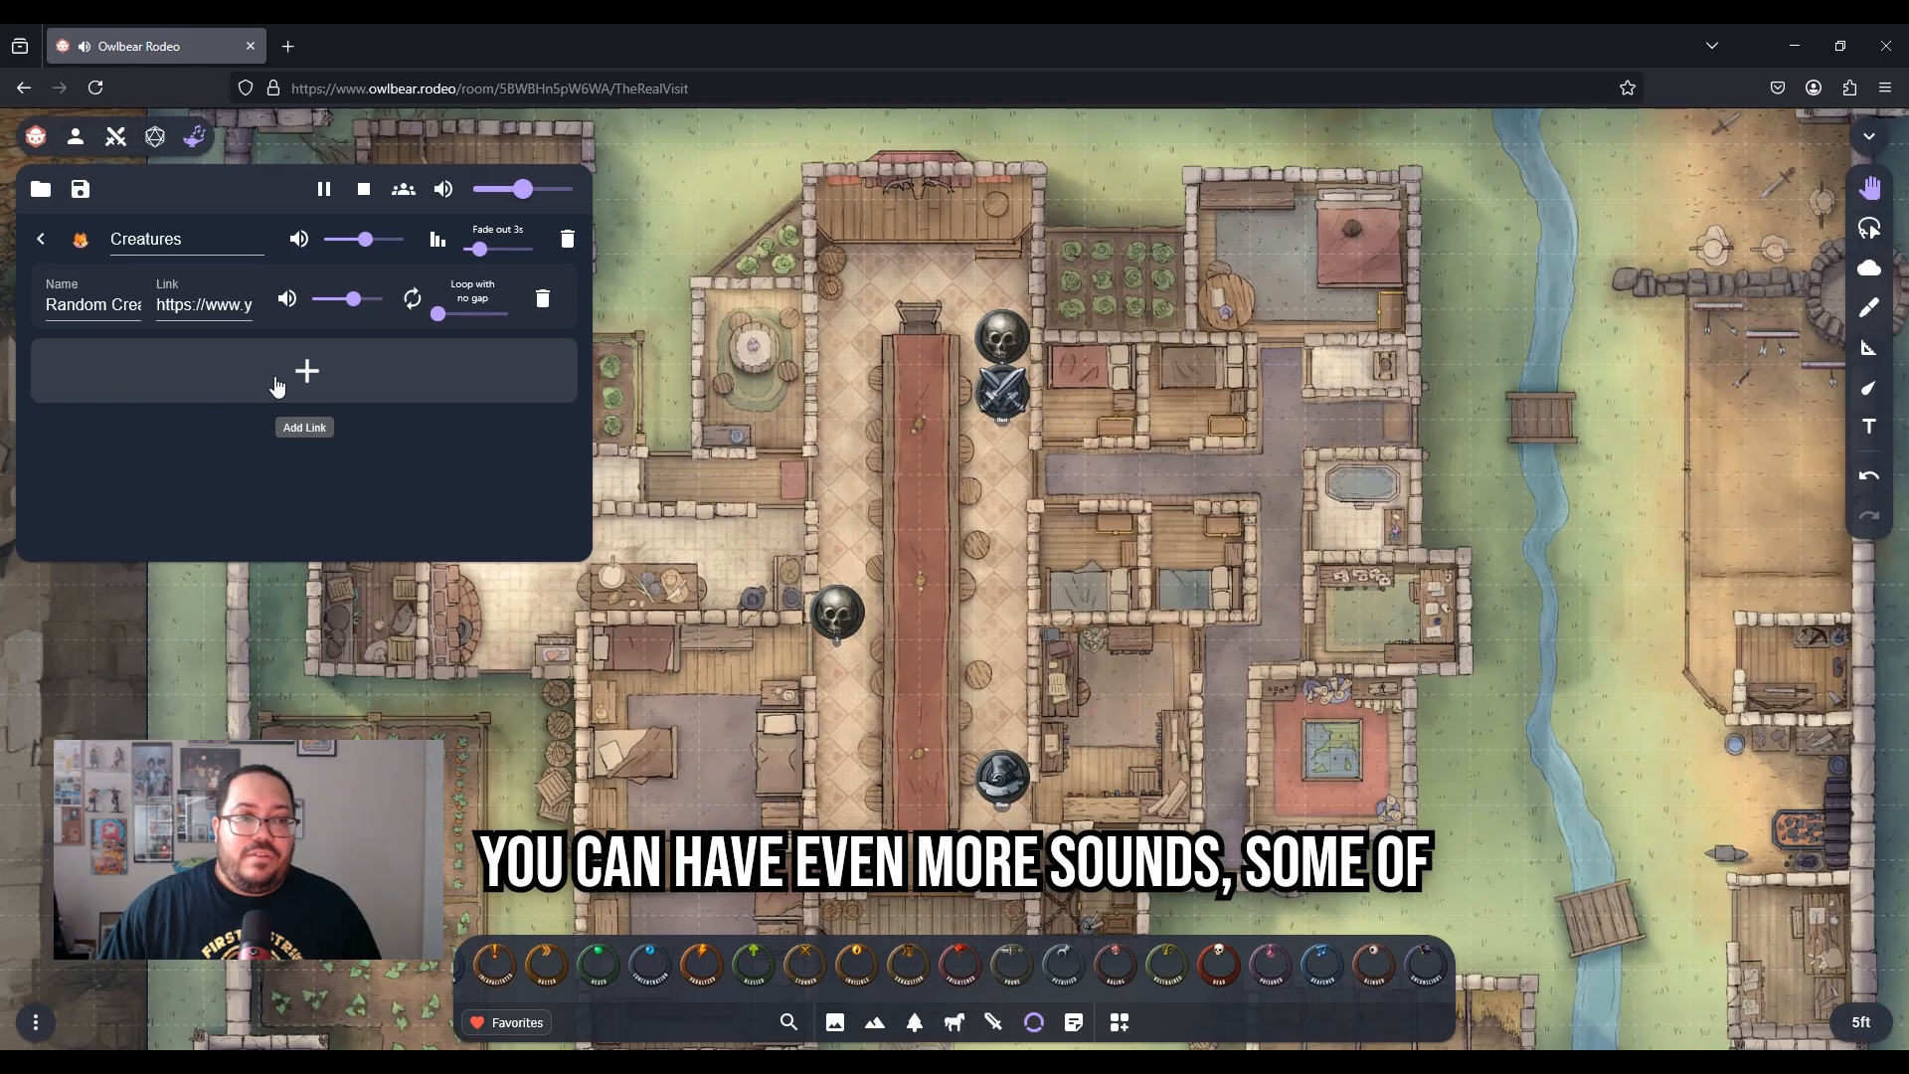
{"action": "left_click", "coordinate": [41, 239]}
{"action": "left_click", "coordinate": [422, 380]}
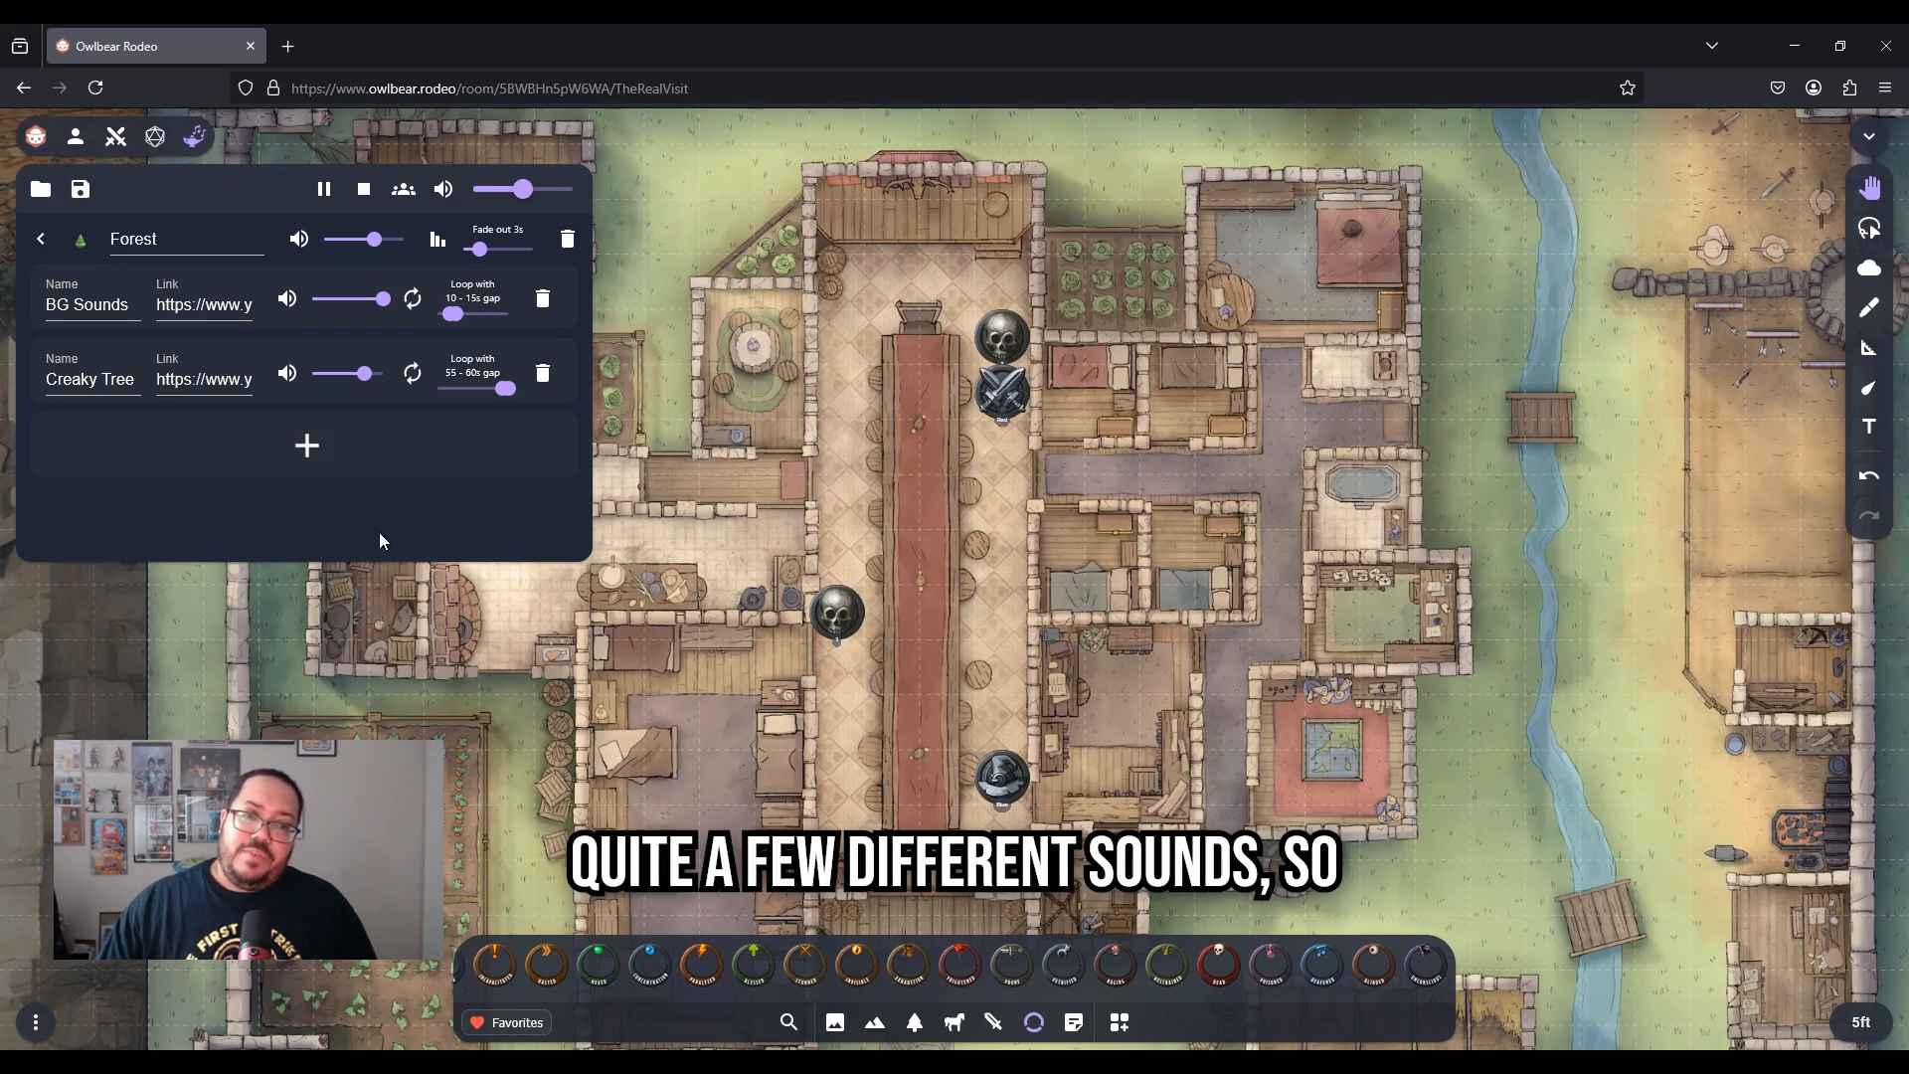
{"action": "left_click", "coordinate": [43, 240]}
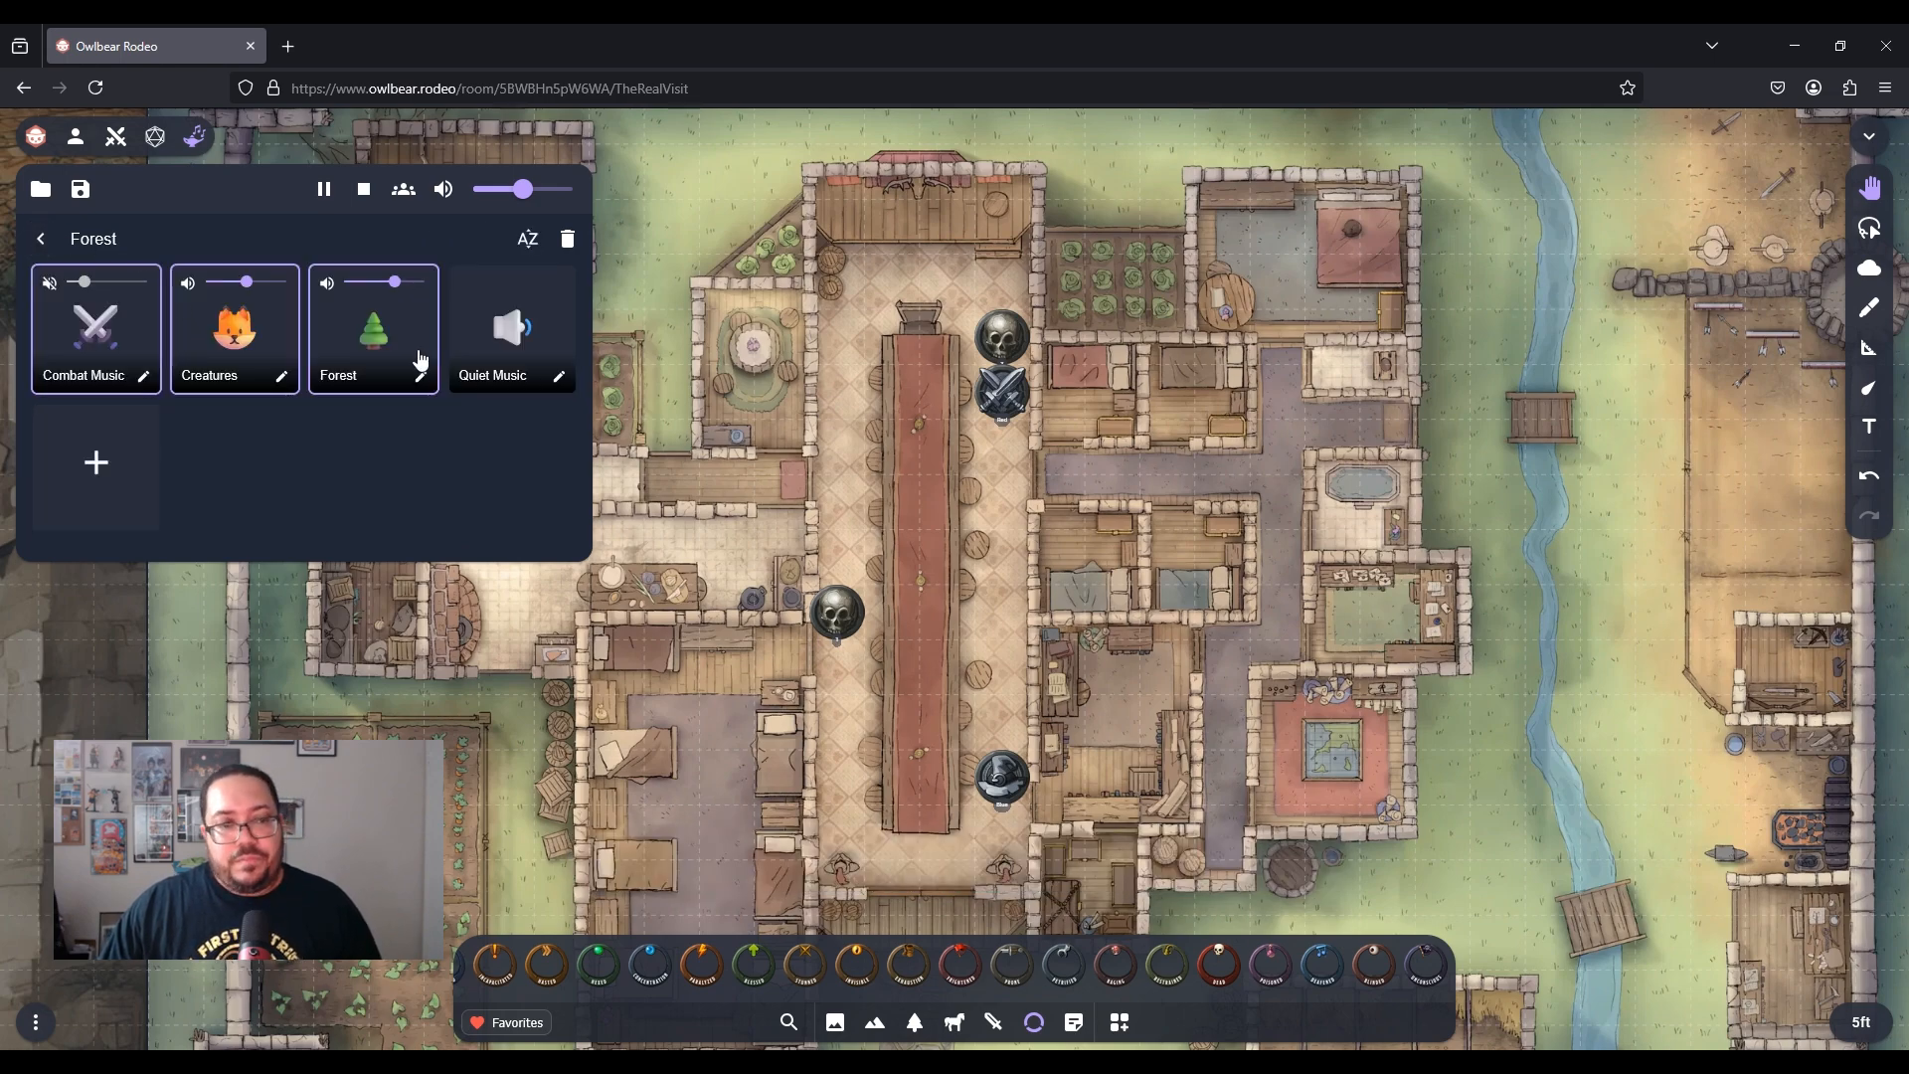
Deactivate the Forest, Creatures and Combat Music tracks and return to the overview of all folders
{"action": "left_click", "coordinate": [371, 345]}
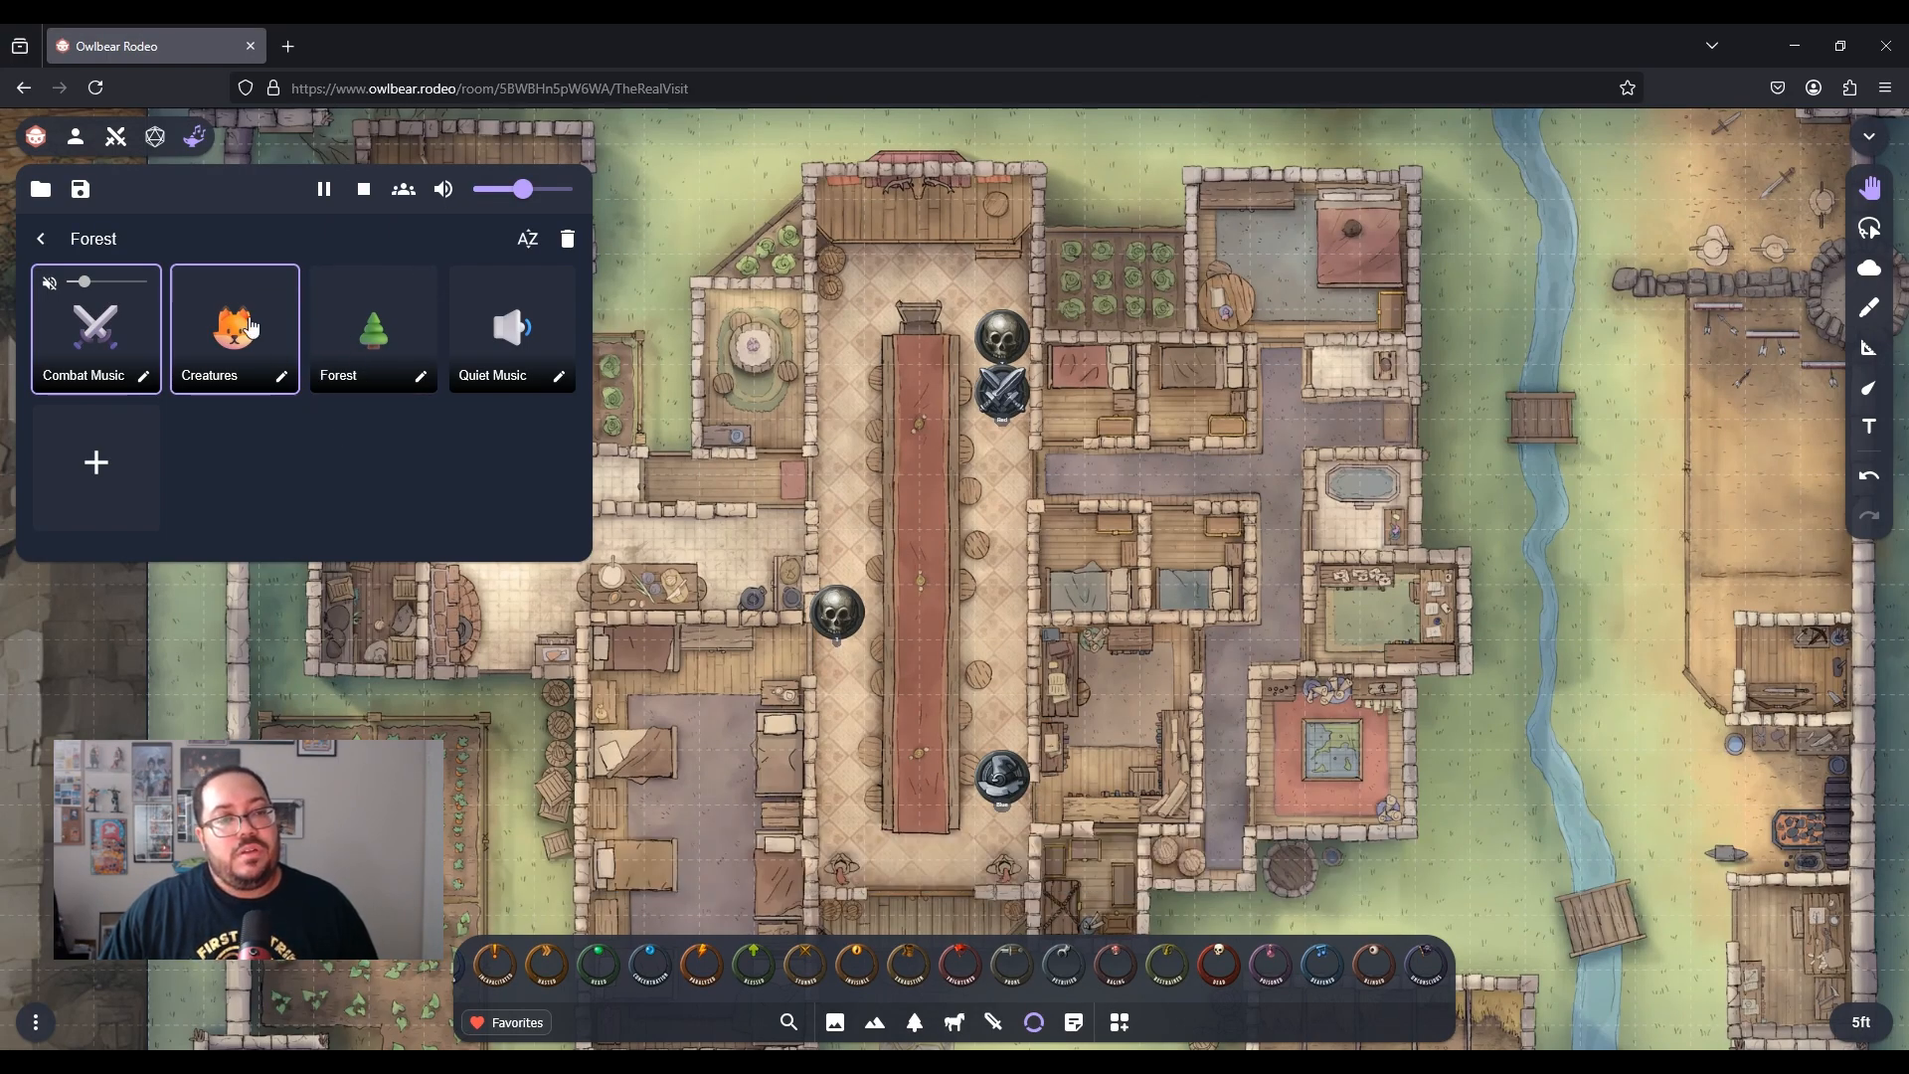
{"action": "left_click", "coordinate": [85, 320]}
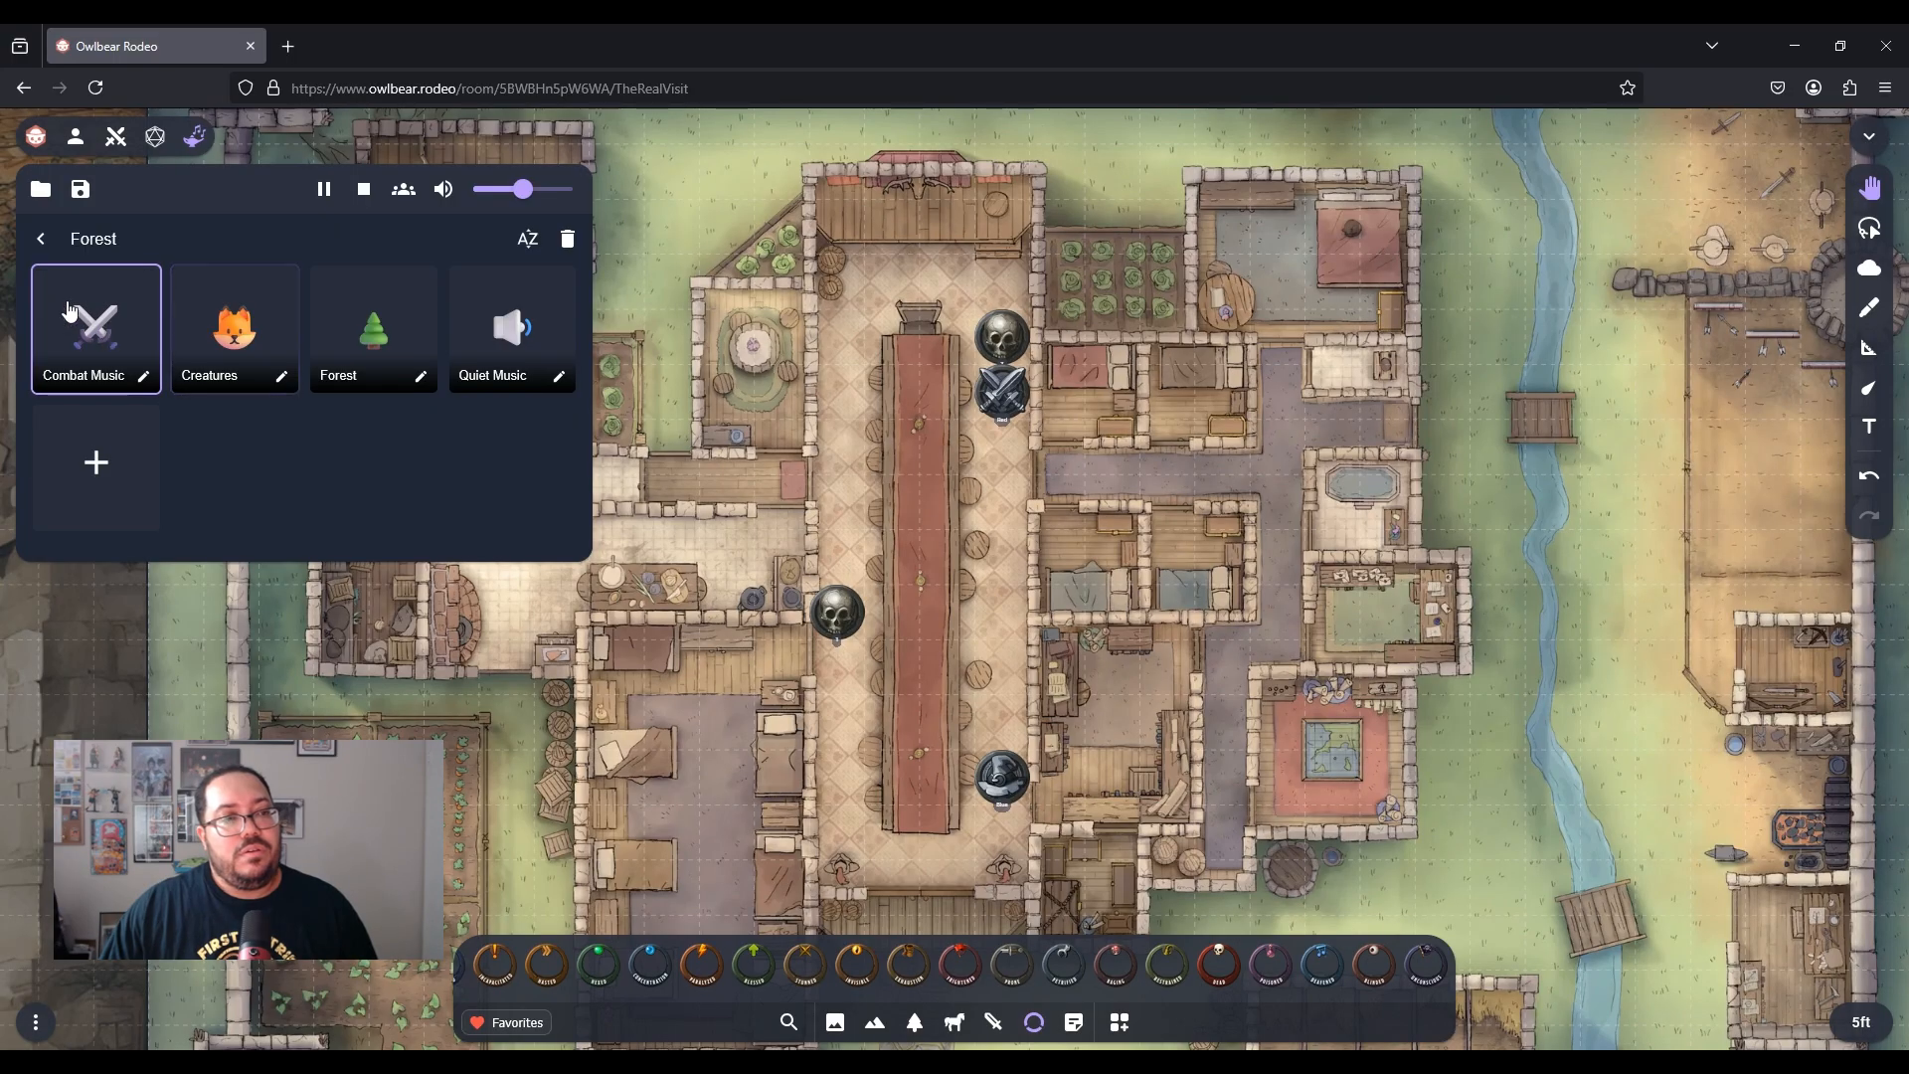
{"action": "left_click", "coordinate": [40, 239]}
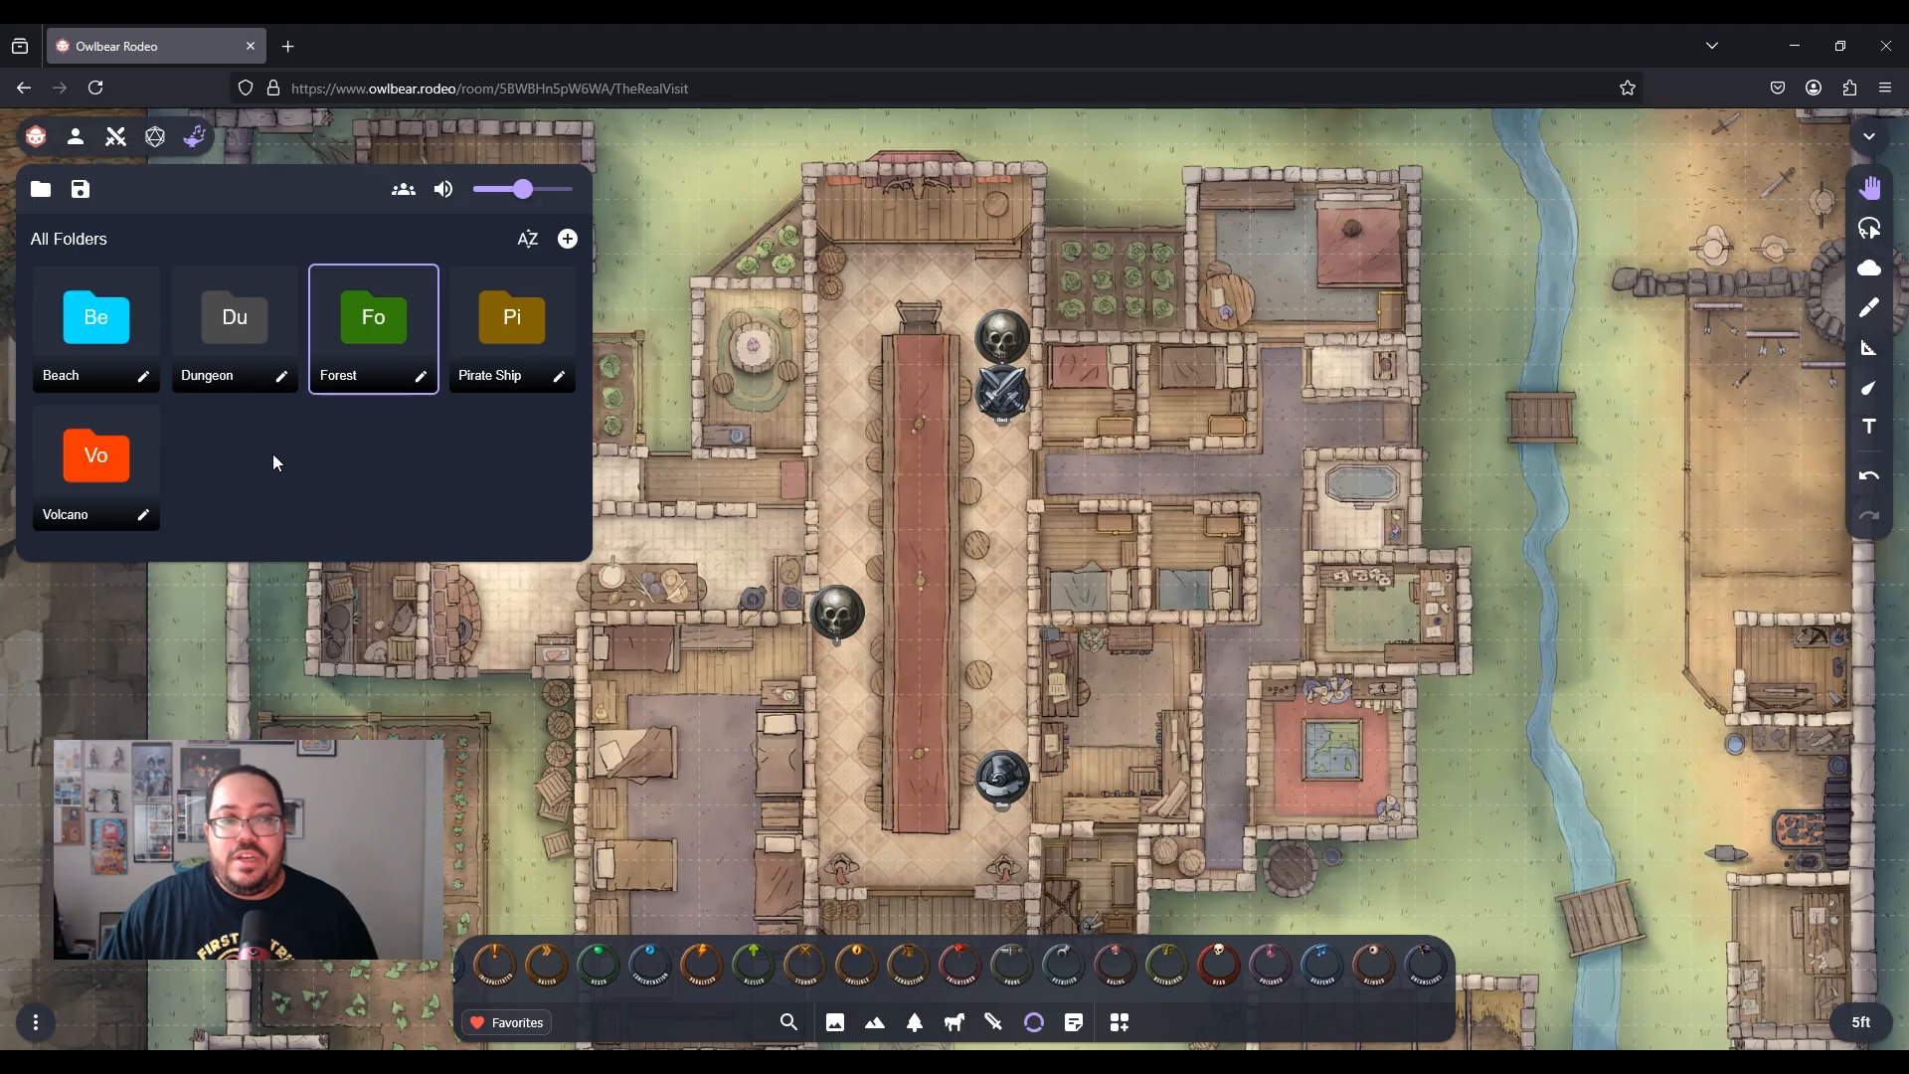
Play the stormy weather track from the Pirate Ship folder and close the music player
{"action": "left_click", "coordinate": [515, 338]}
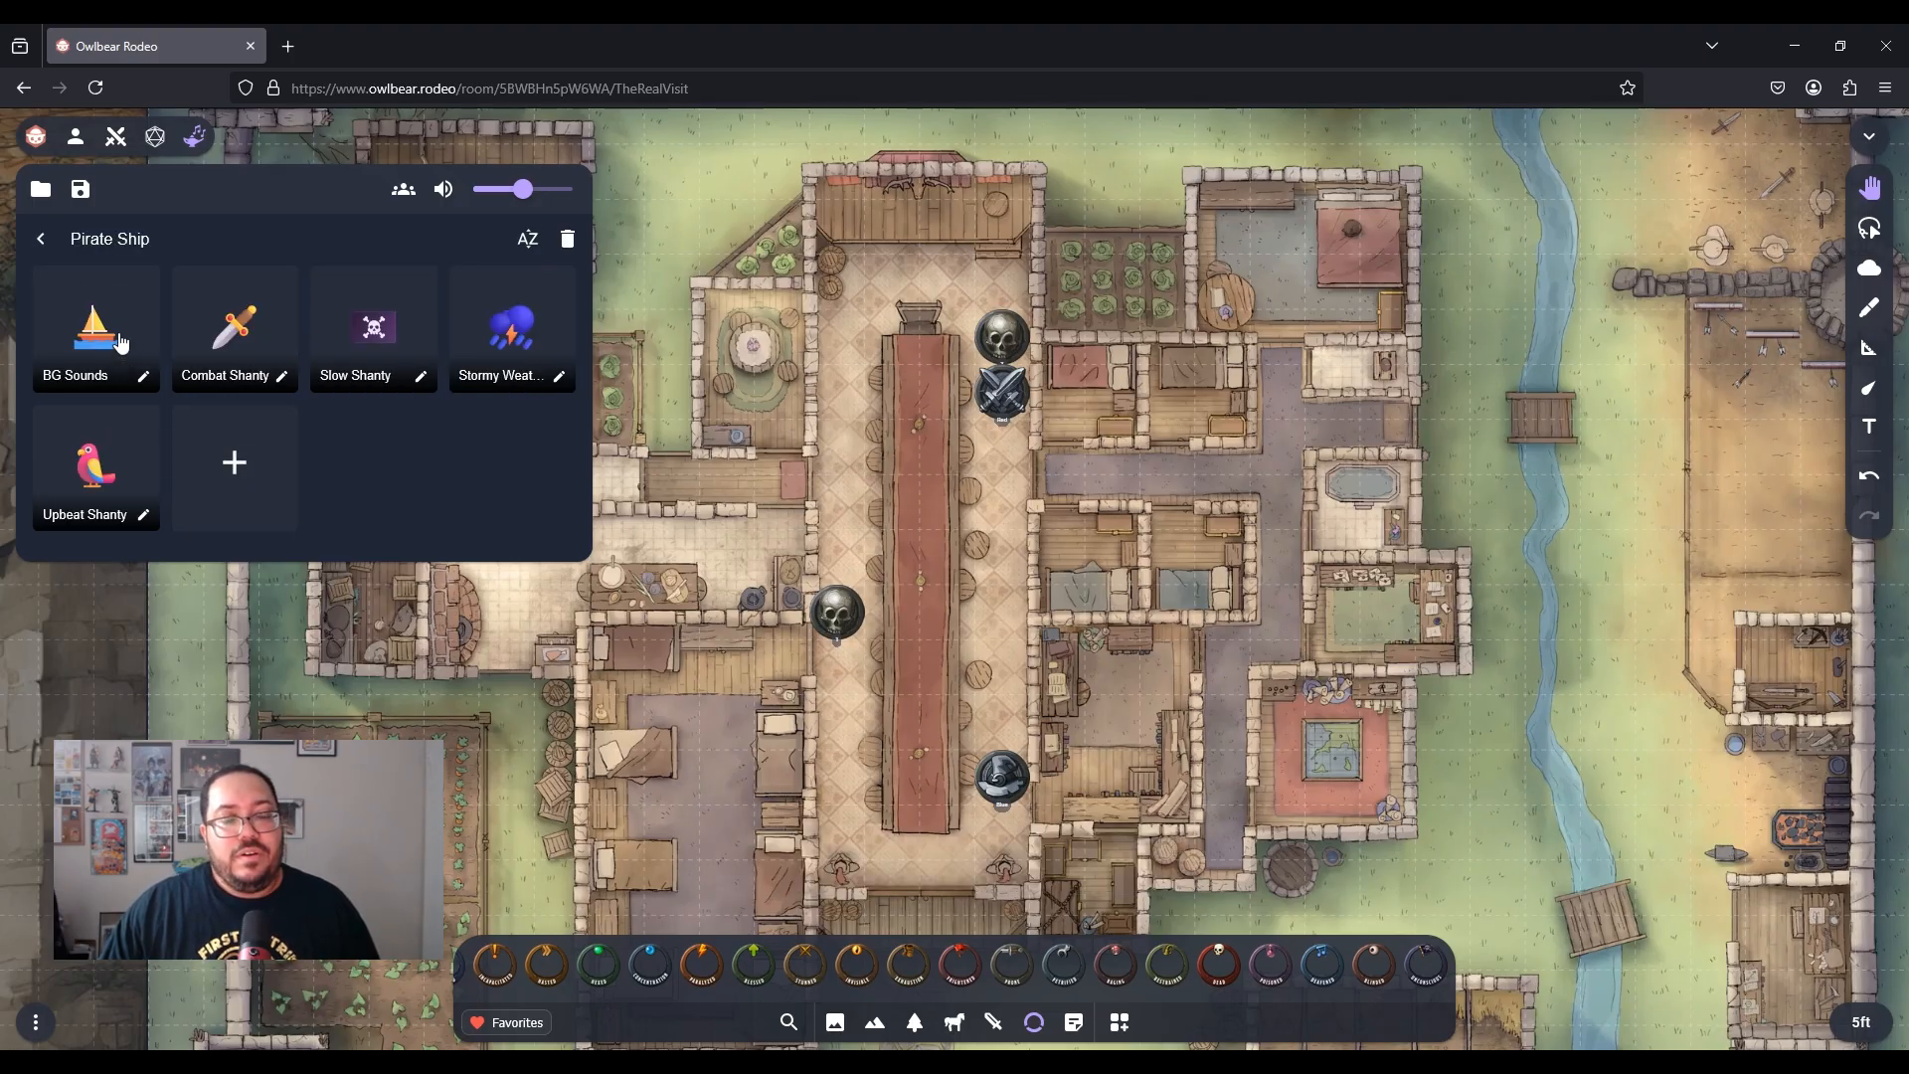
{"action": "left_click", "coordinate": [511, 332]}
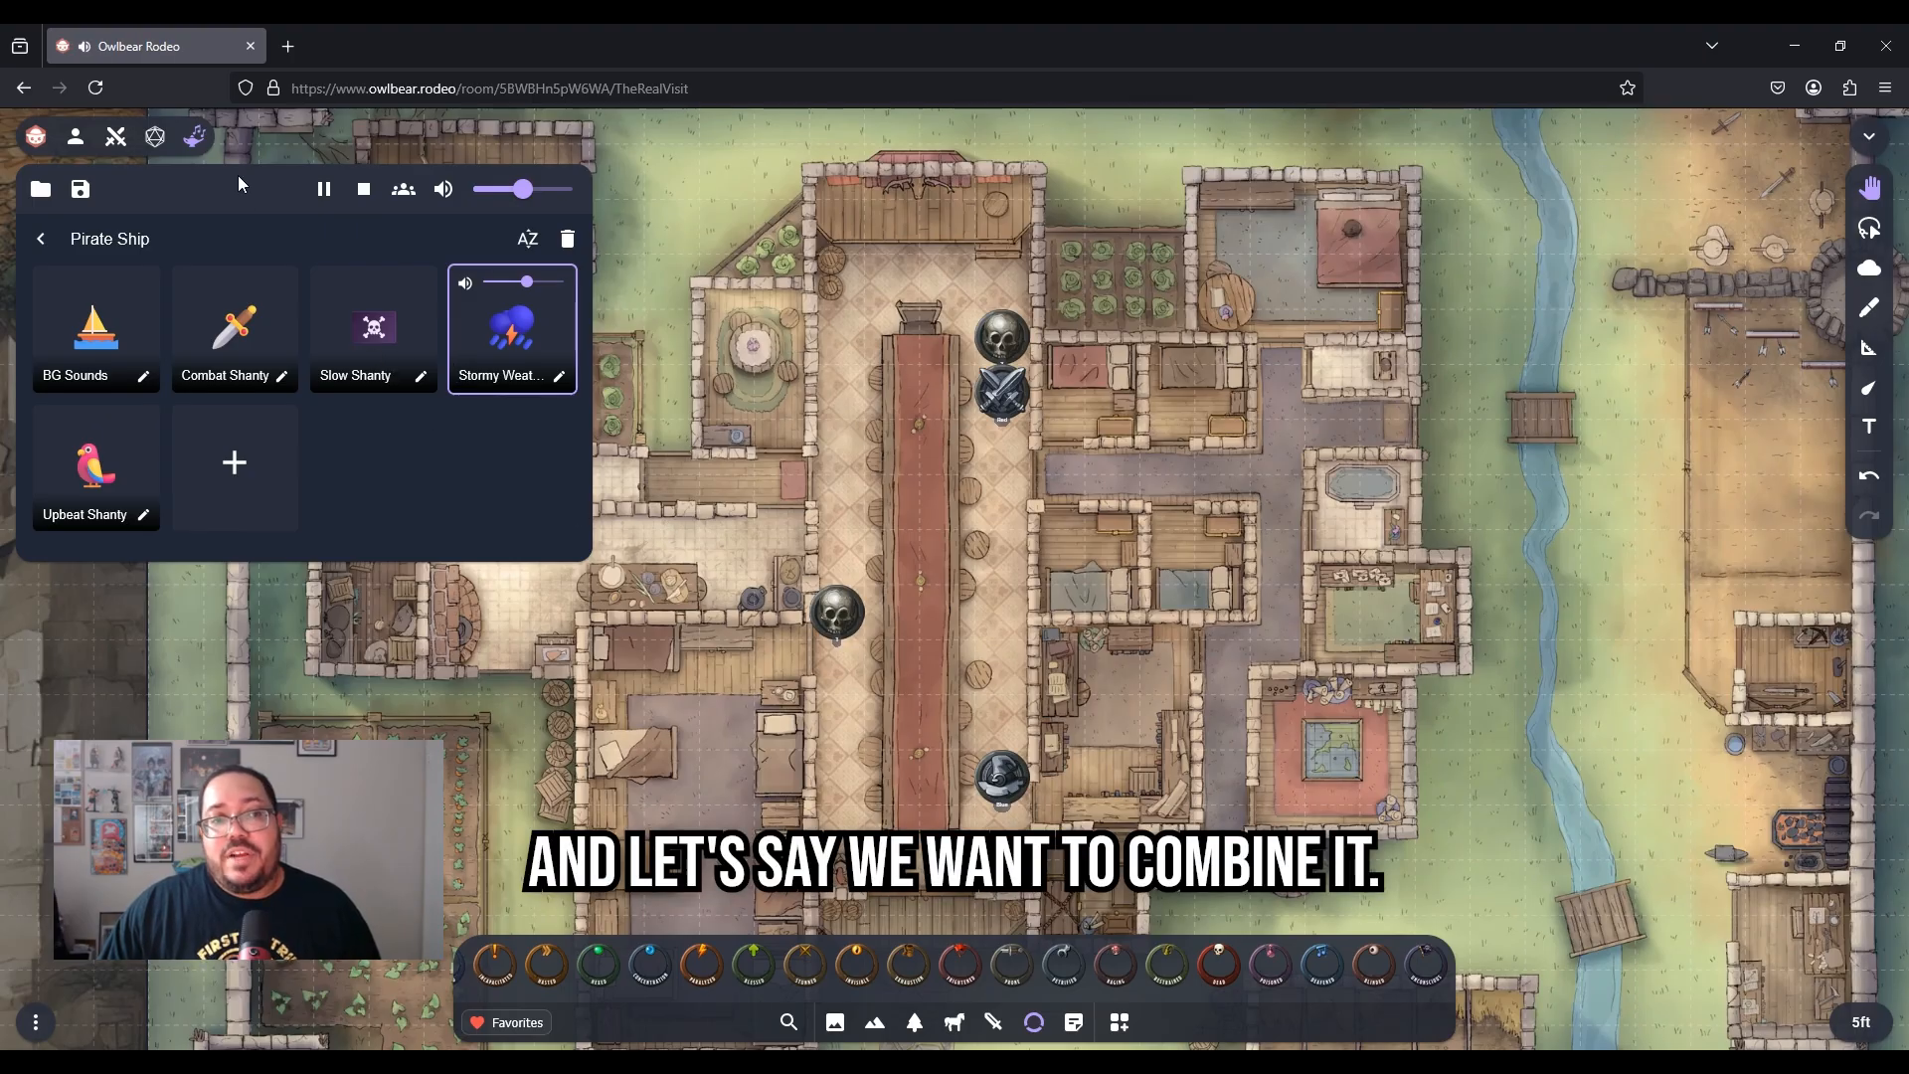
{"action": "left_click", "coordinate": [199, 140]}
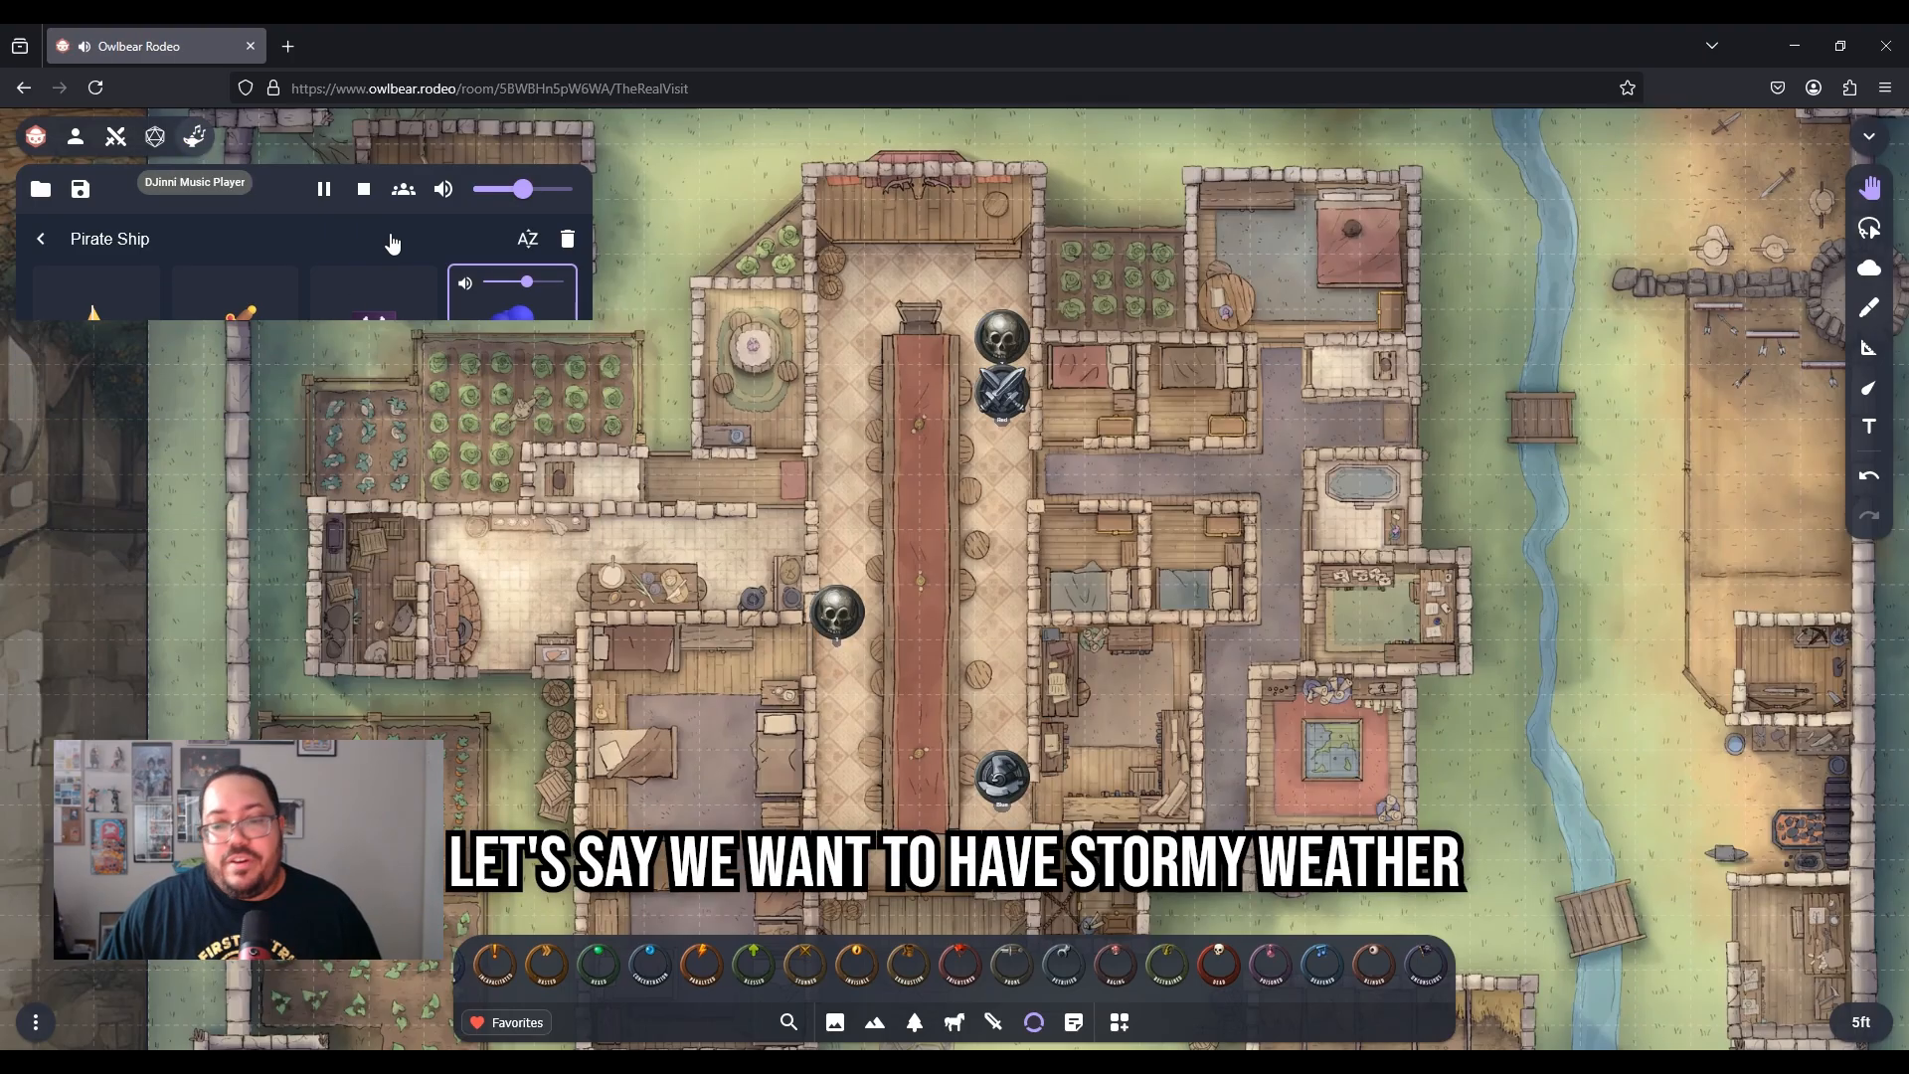
Add weather to the walled manor map, with the condition set to Rain and the densest cover
{"action": "scroll", "coordinate": [741, 465], "scroll_direction": "down", "scroll_amount": 5}
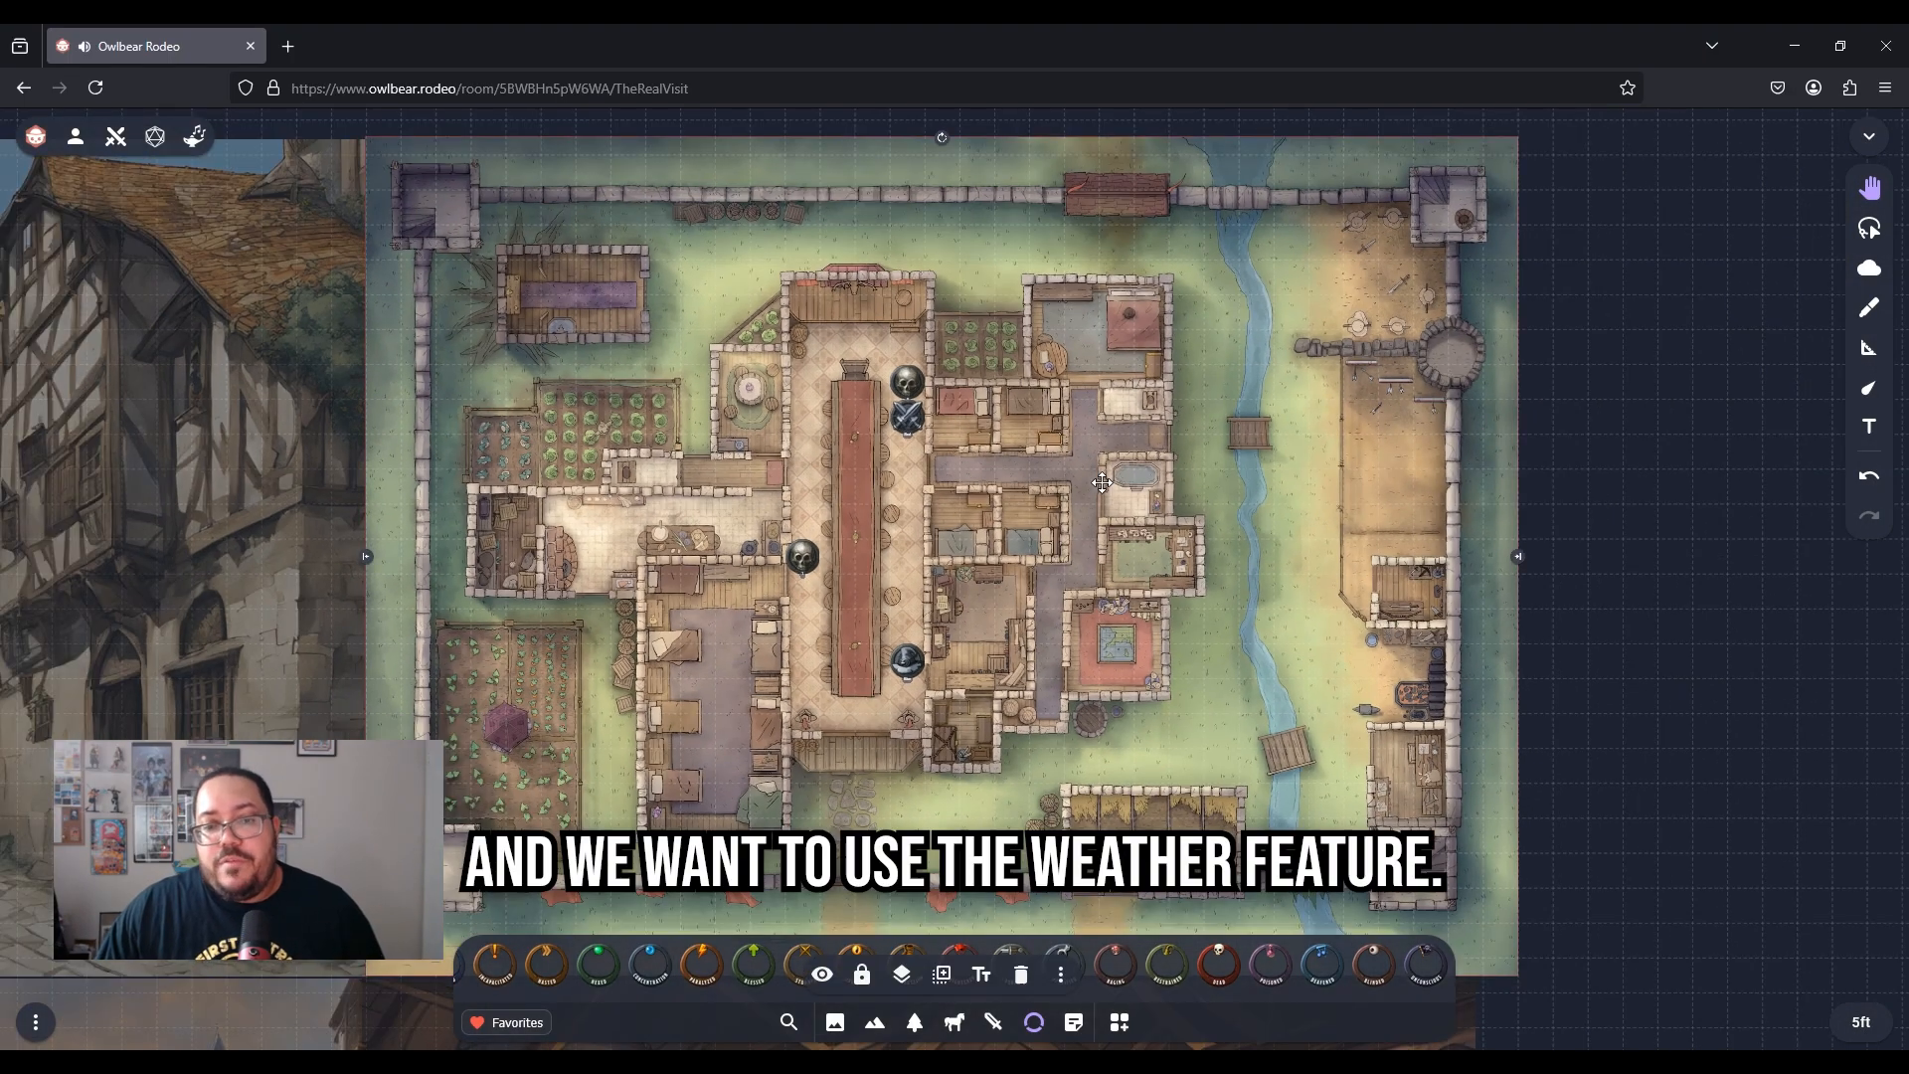
{"action": "left_click_drag", "start_coordinate": [1258, 892], "coordinate": [1143, 719]}
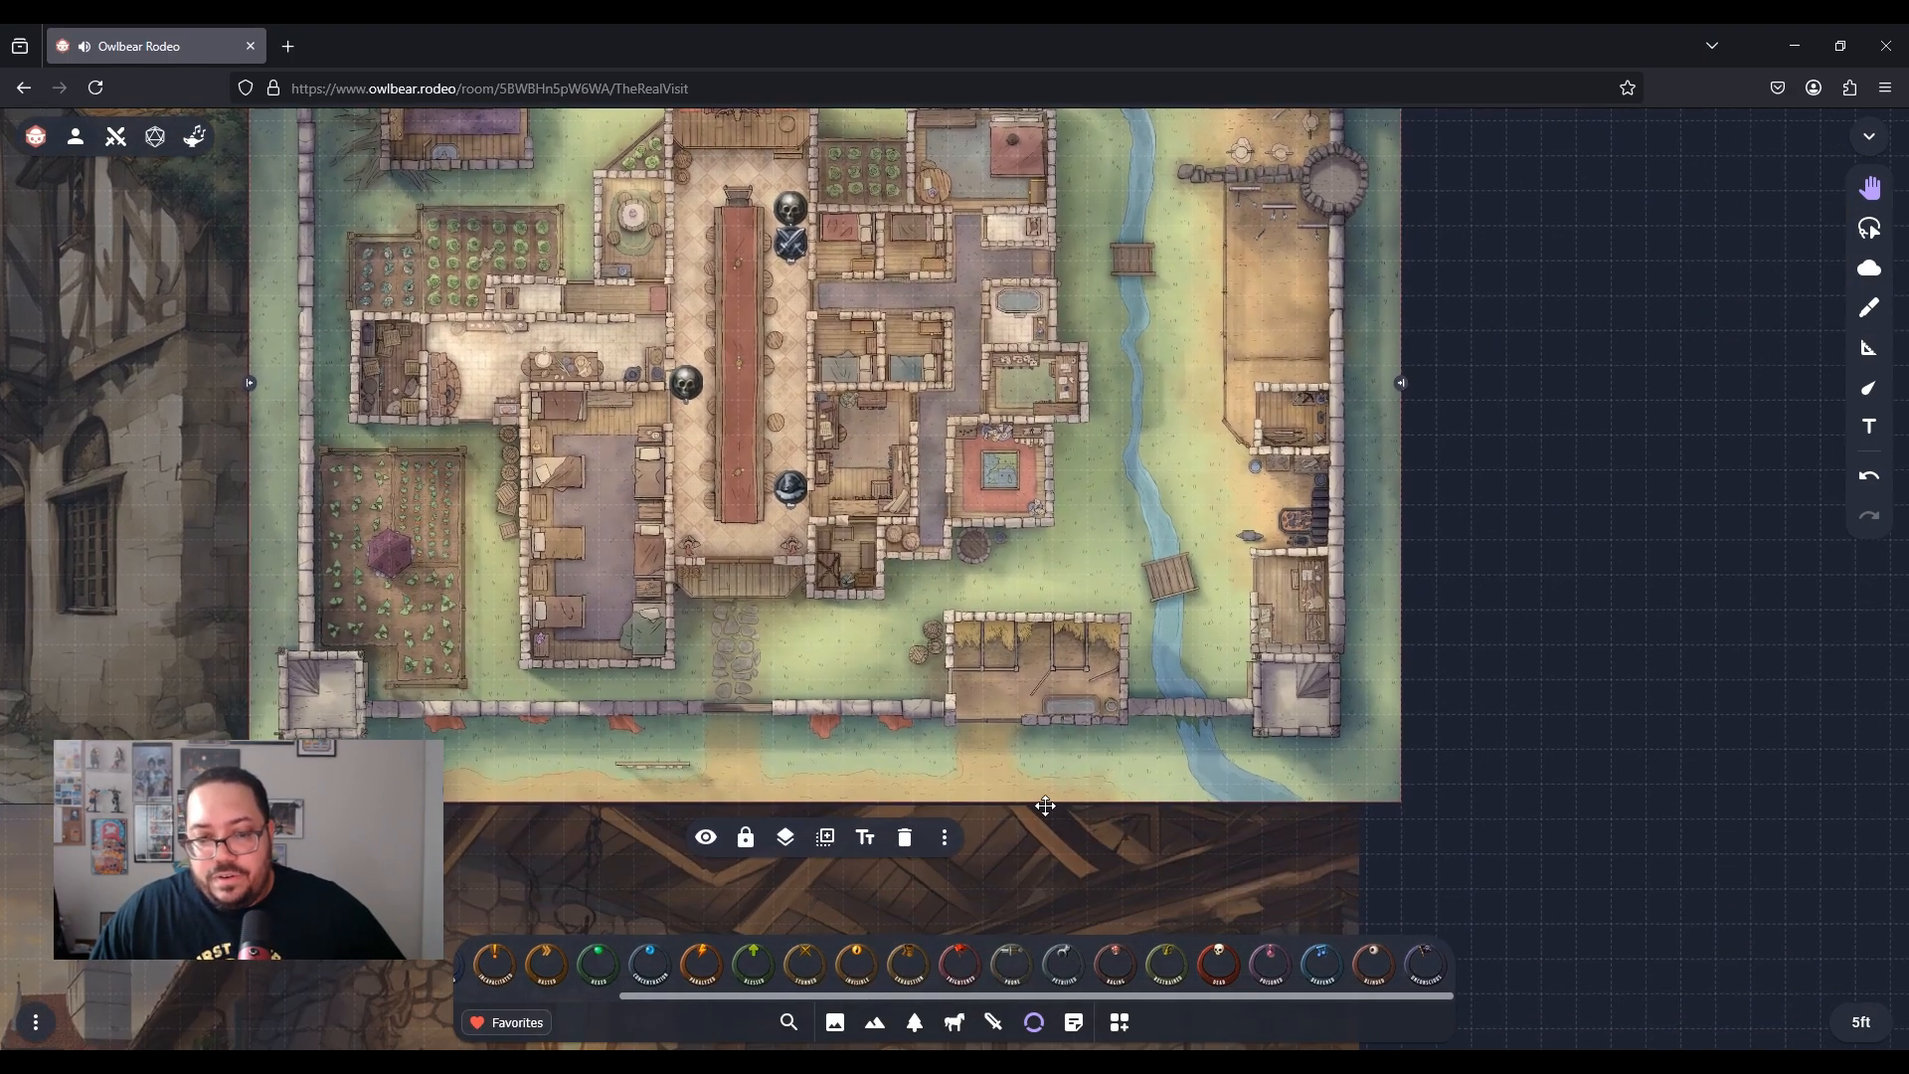
{"action": "left_click", "coordinate": [945, 838]}
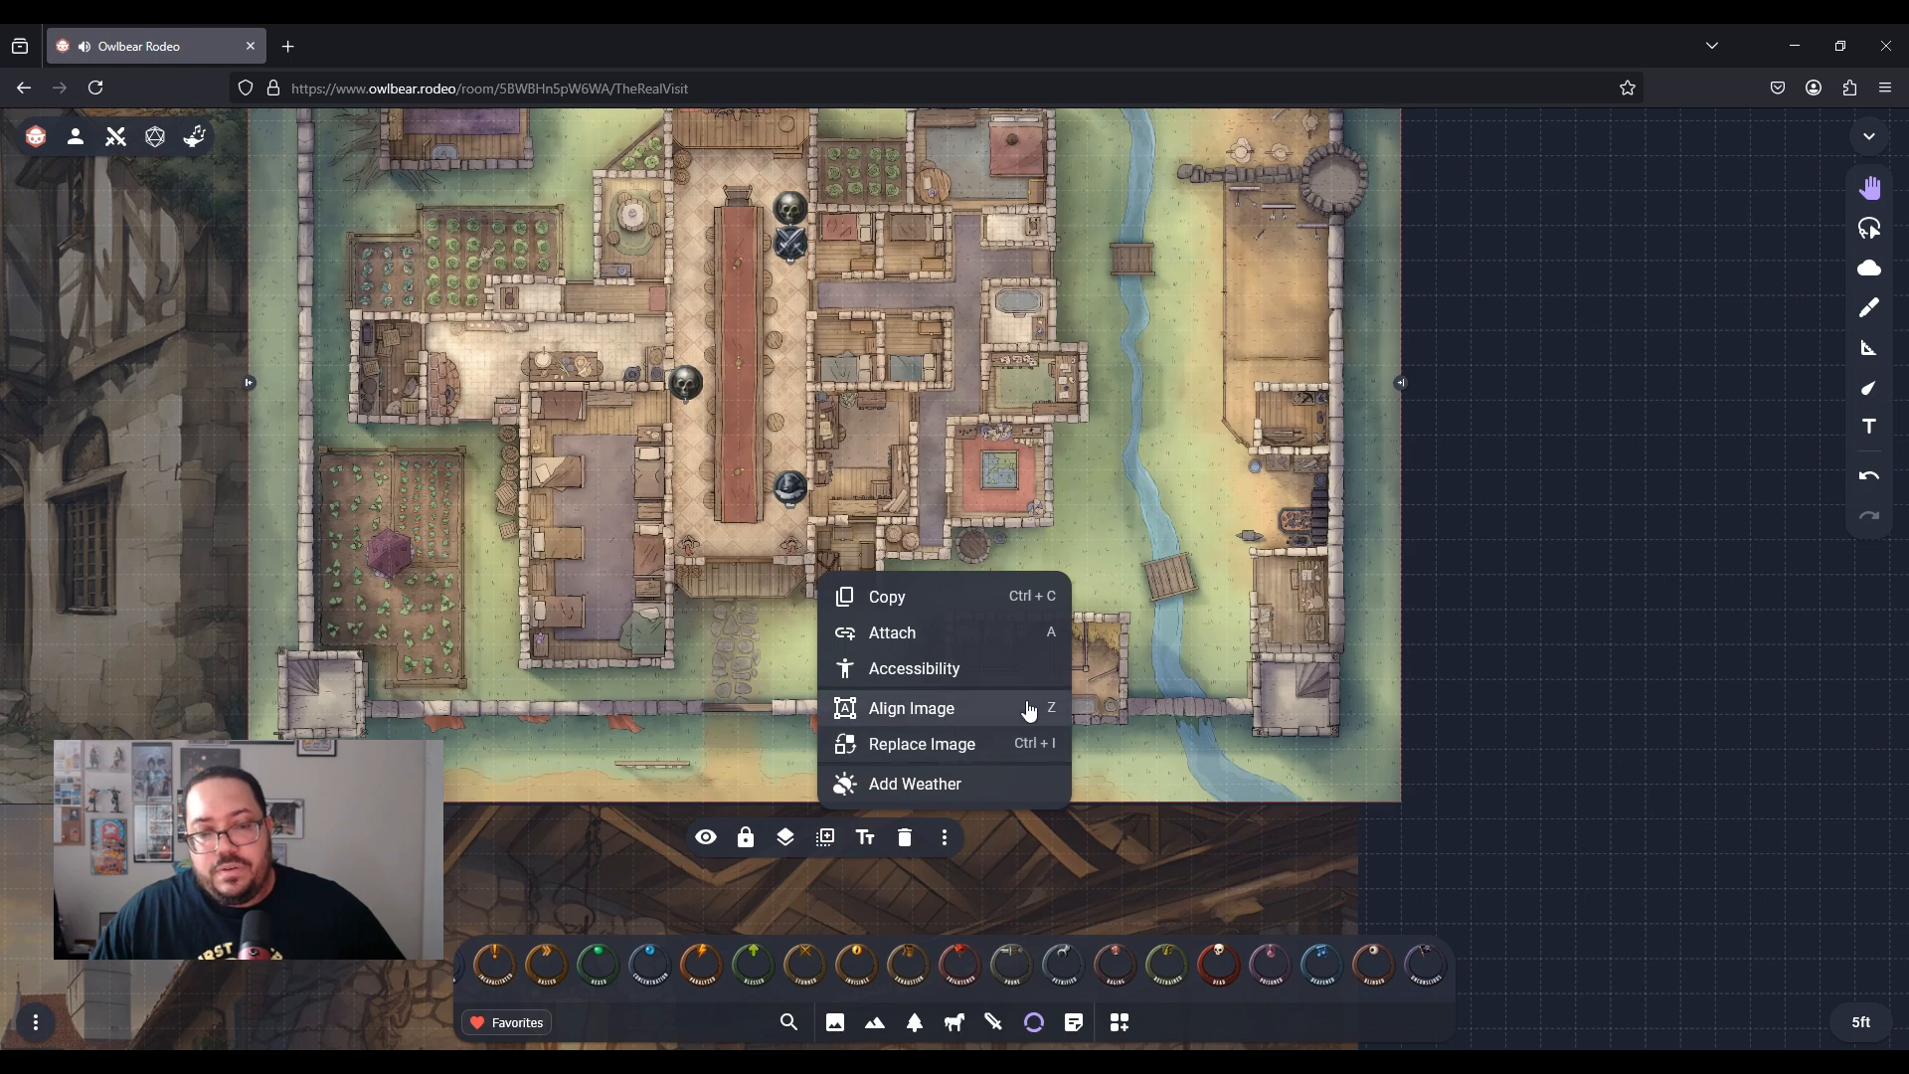
{"action": "left_click", "coordinate": [917, 787]}
{"action": "left_click", "coordinate": [913, 597]}
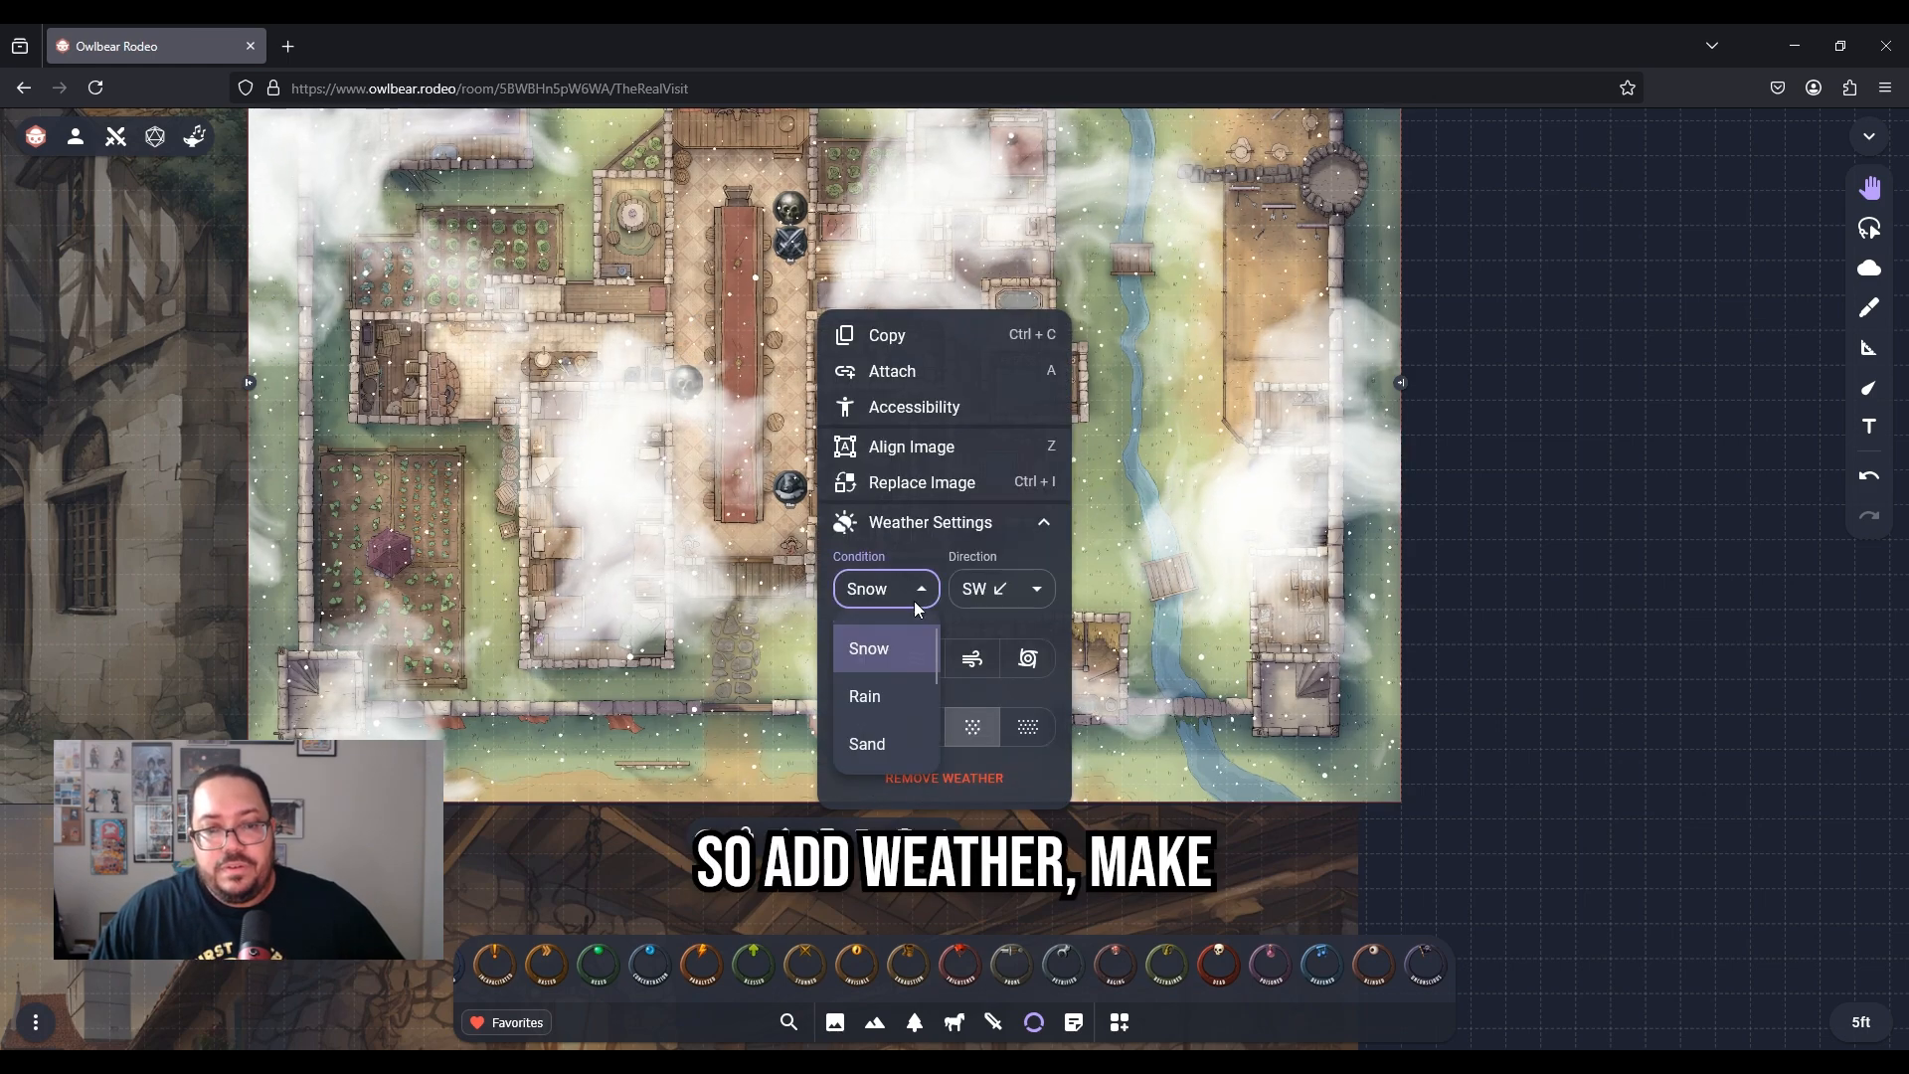
{"action": "left_click", "coordinate": [865, 698]}
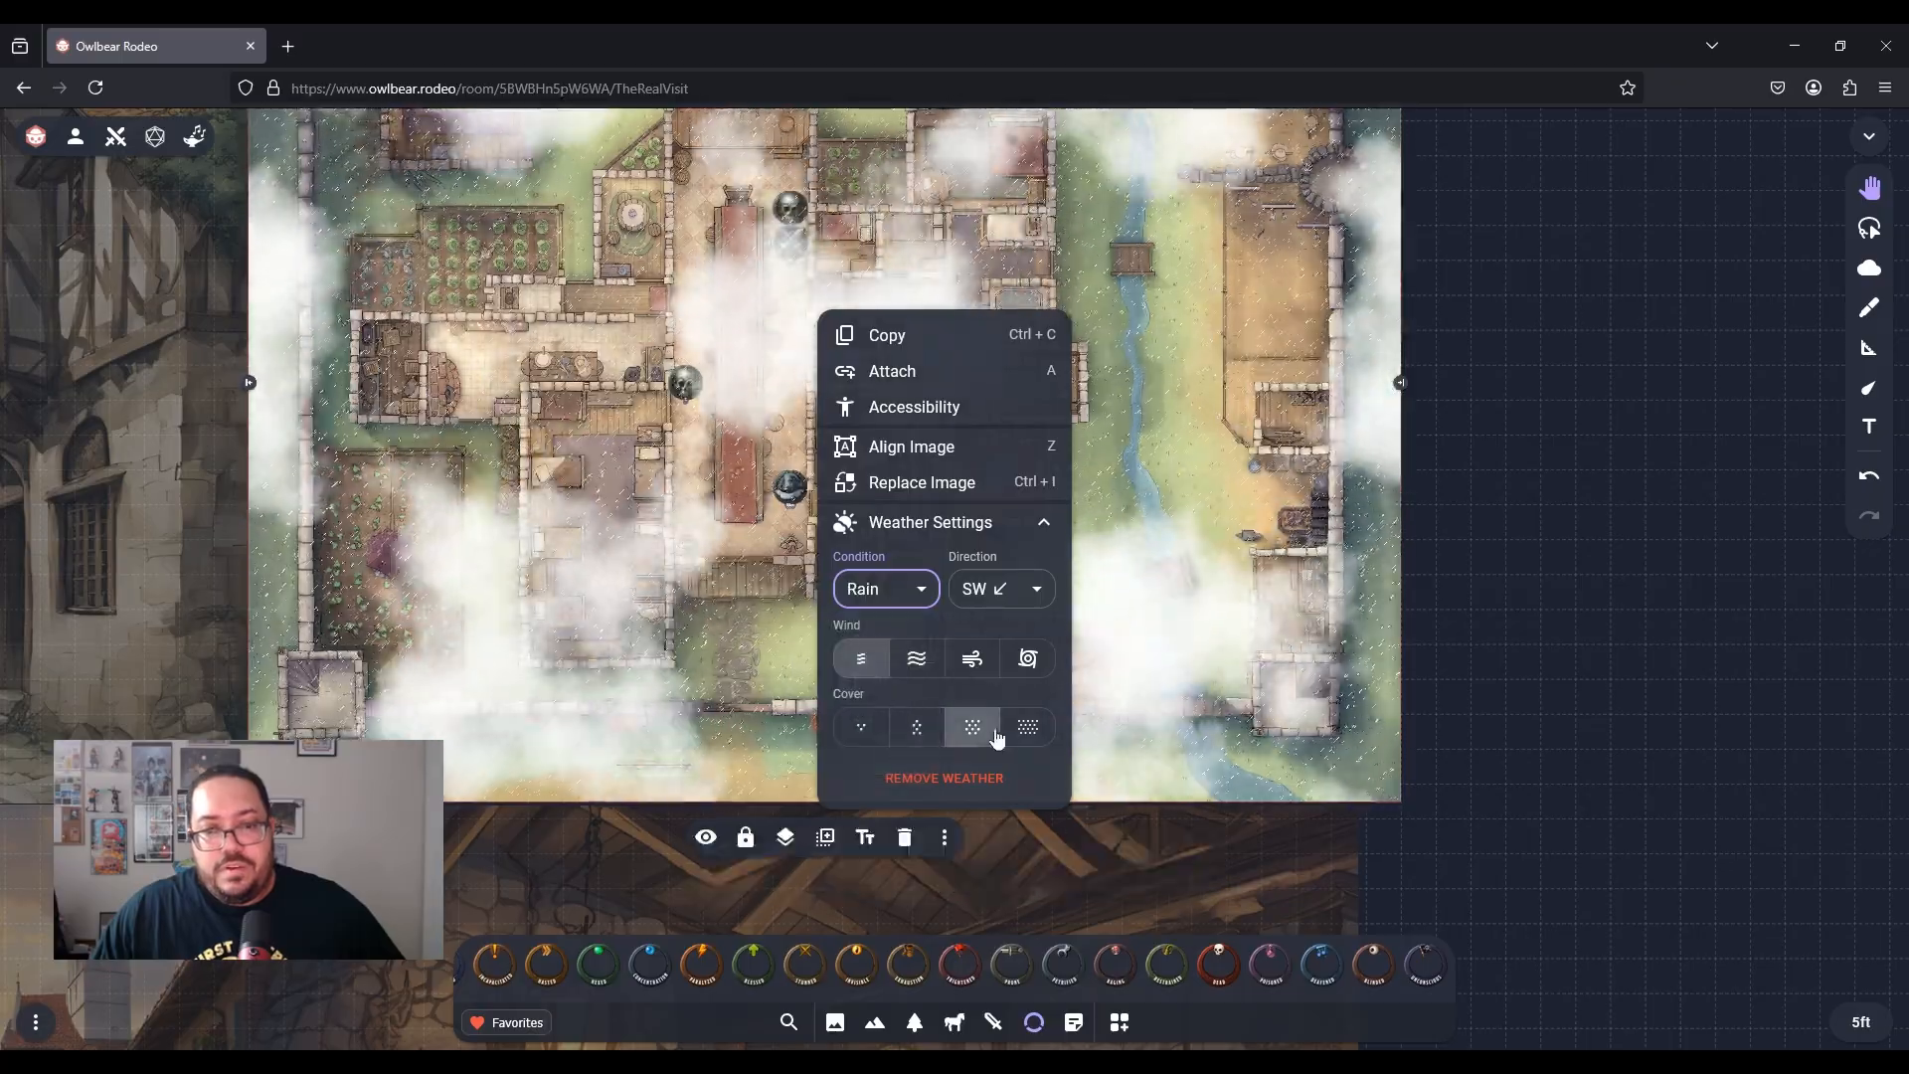
{"action": "left_click", "coordinate": [1024, 731]}
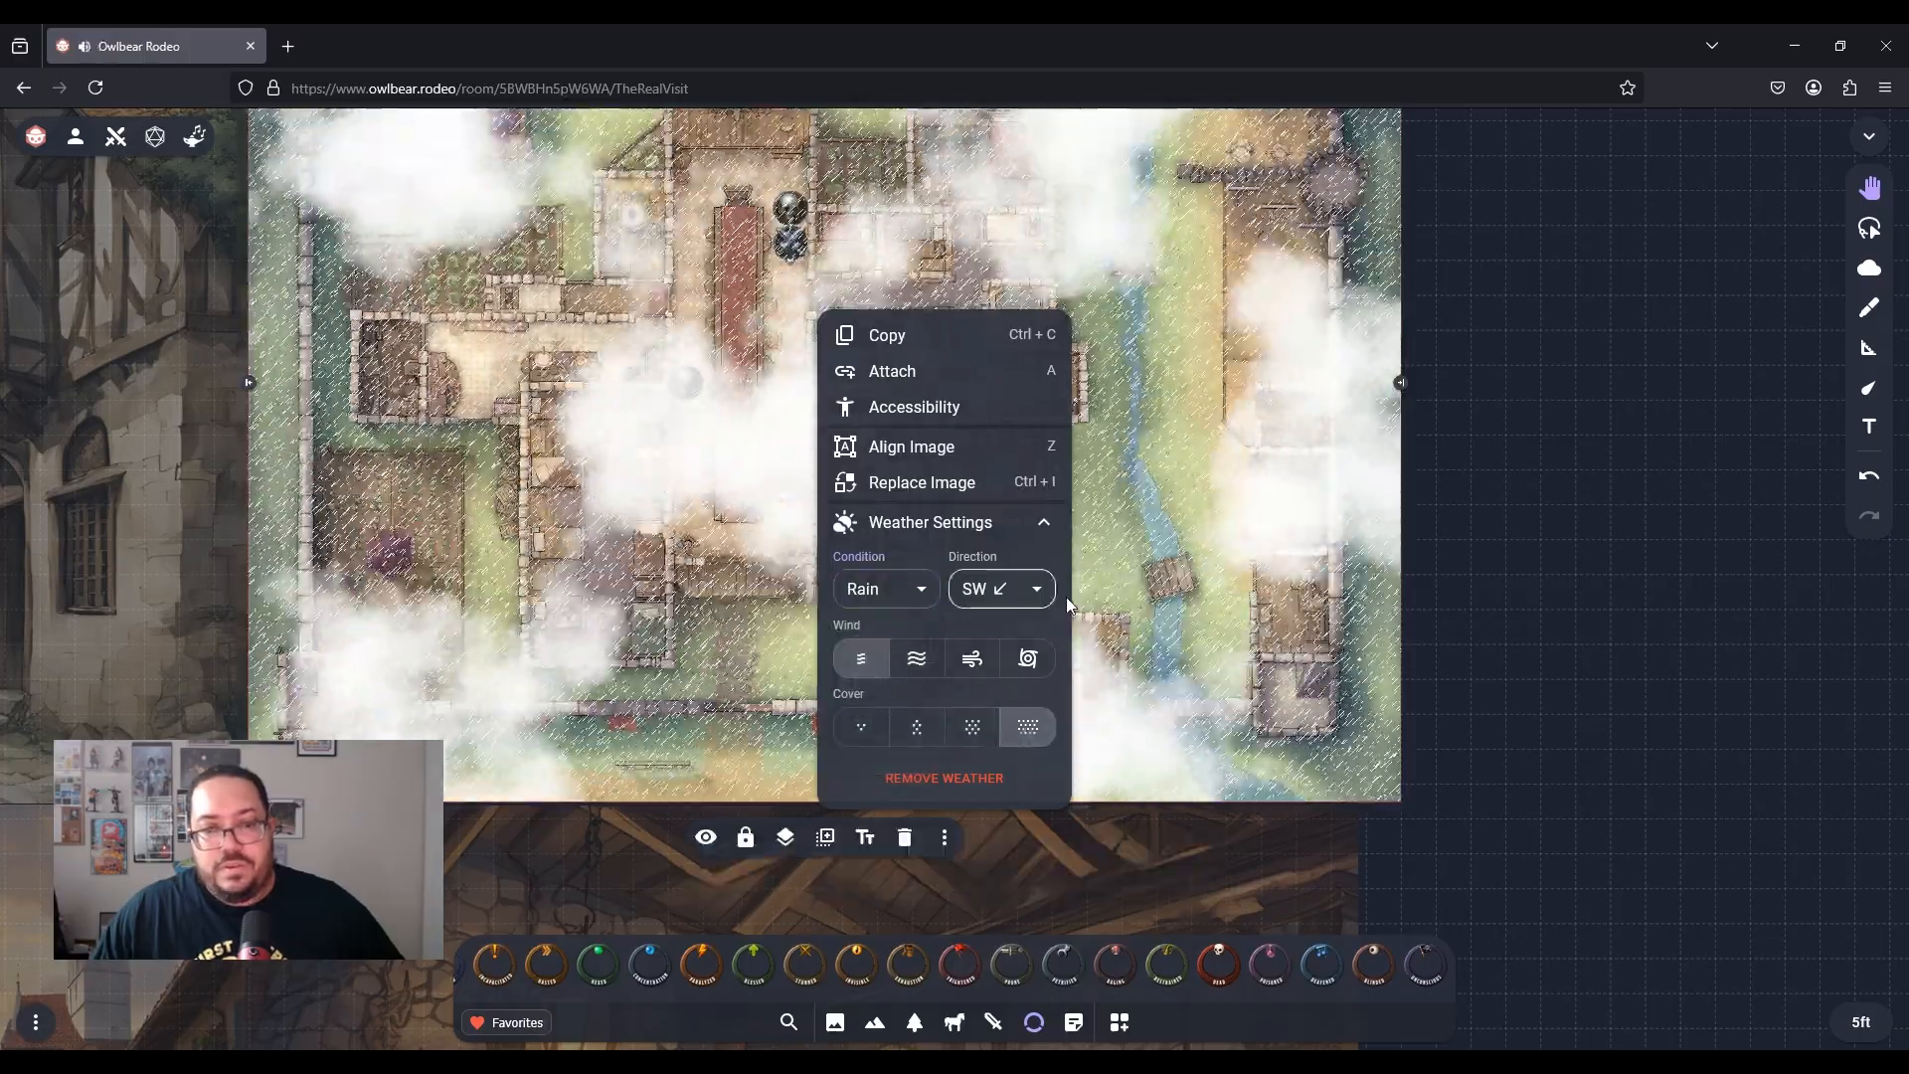
{"action": "left_click", "coordinate": [1092, 552]}
Examine the rain and cloud effect on the manor map both close up and as a whole
{"action": "scroll", "coordinate": [941, 510], "scroll_direction": "up", "scroll_amount": 4}
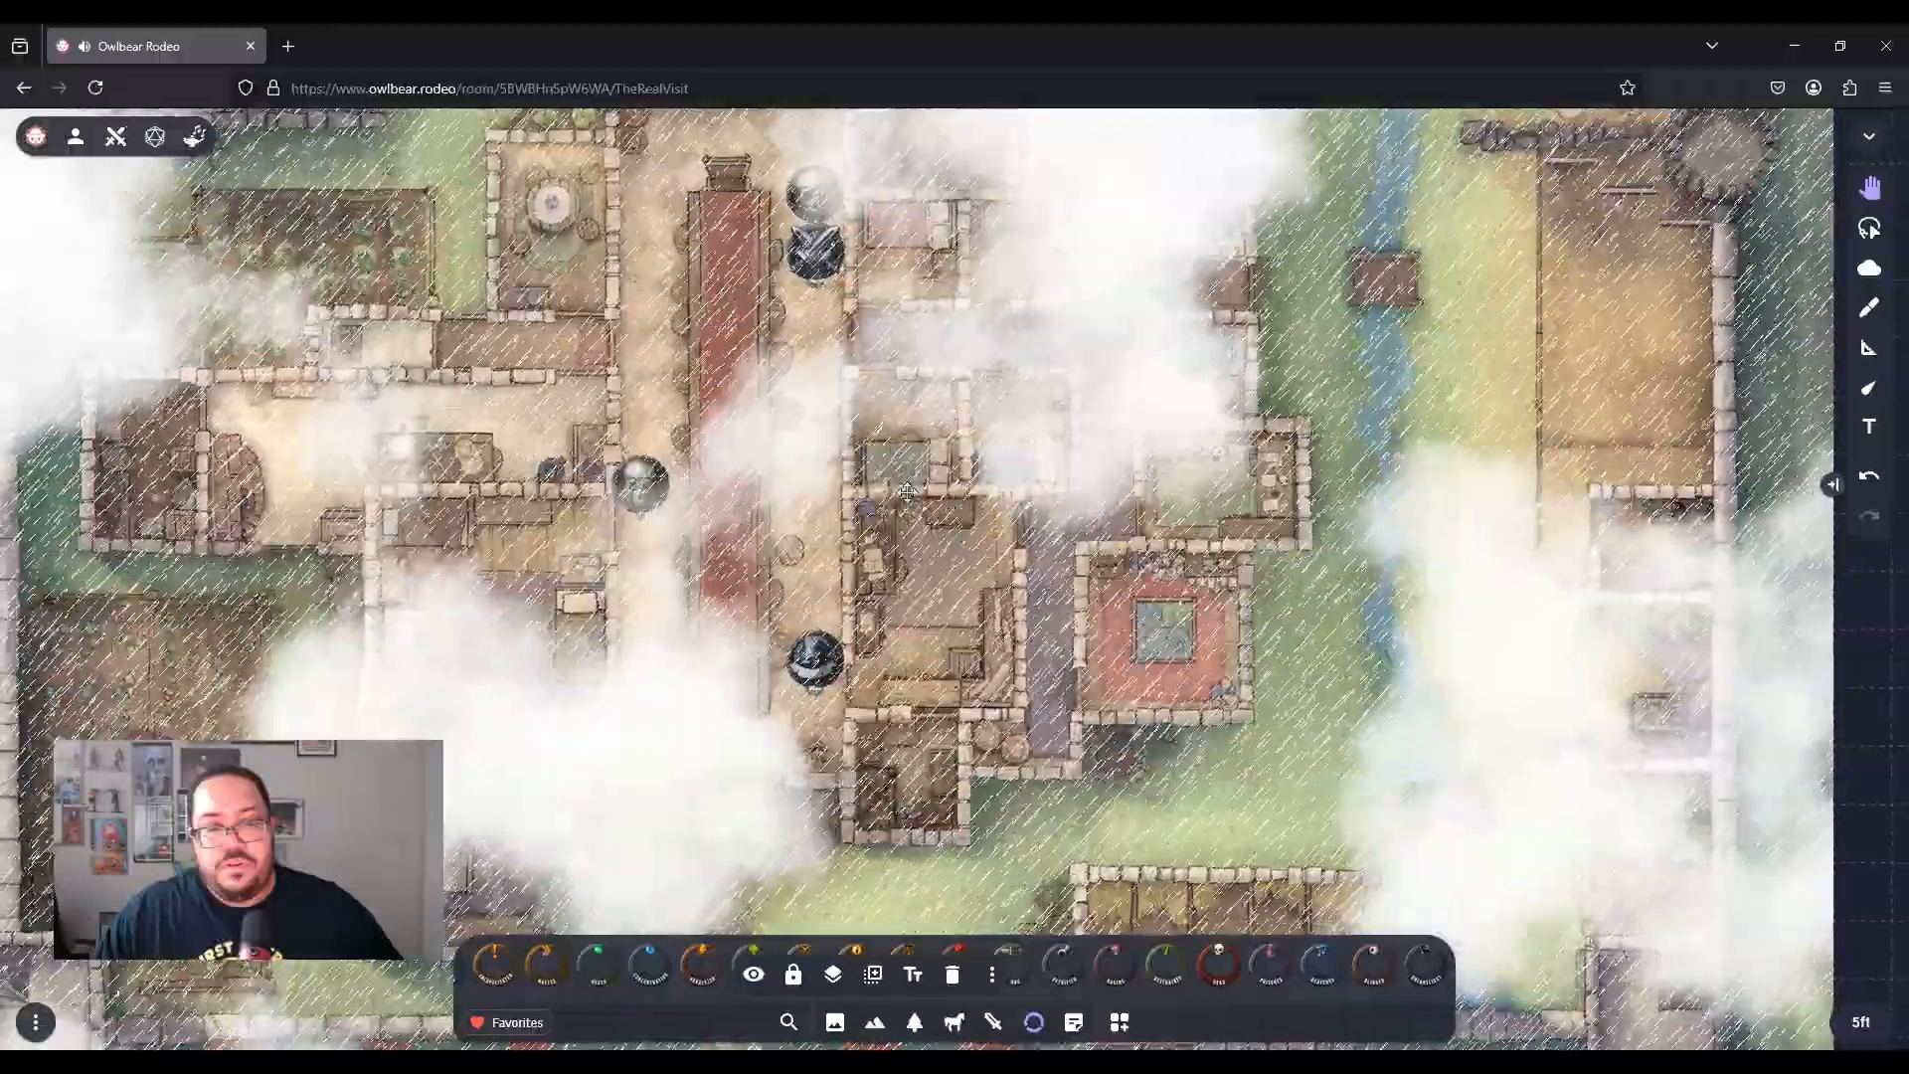
{"action": "scroll", "coordinate": [886, 483], "scroll_direction": "up", "scroll_amount": 3}
{"action": "scroll", "coordinate": [888, 489], "scroll_direction": "down", "scroll_amount": 4}
{"action": "left_click_drag", "start_coordinate": [871, 416], "coordinate": [952, 501]}
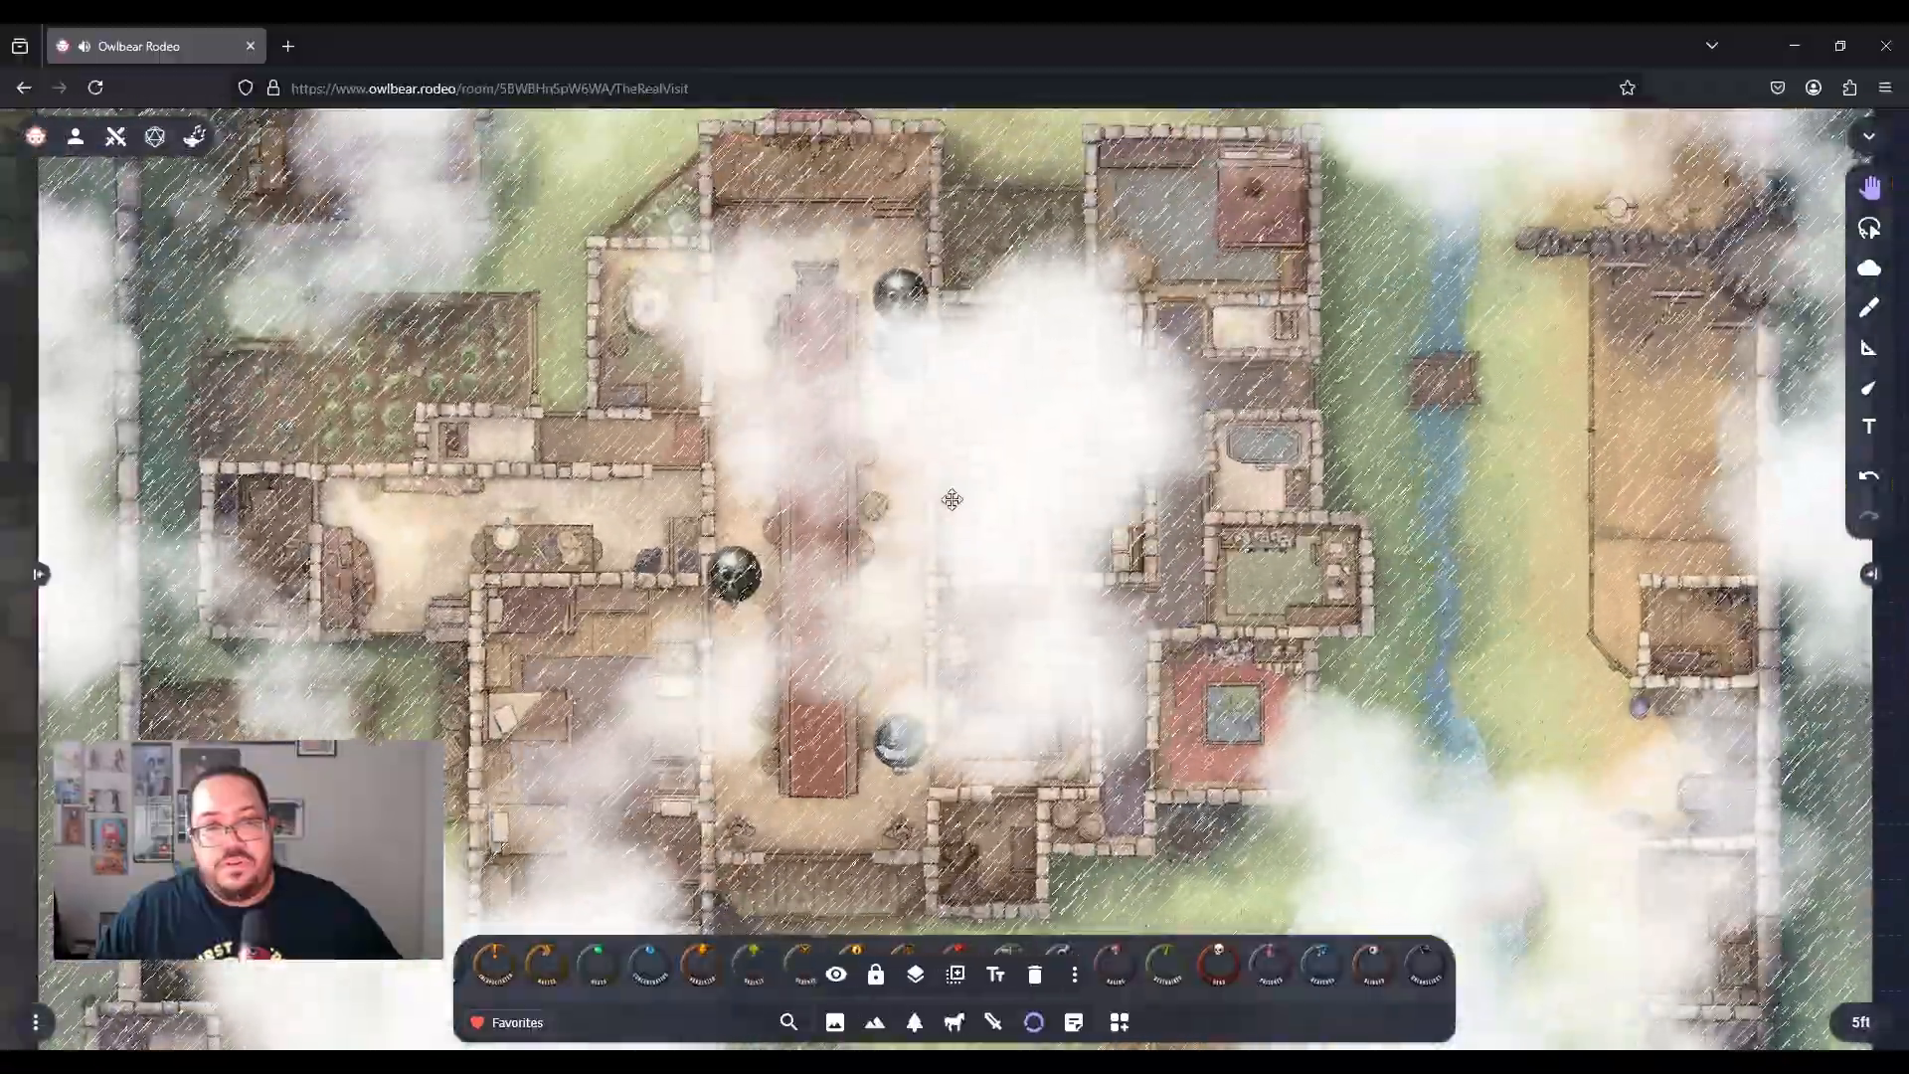
{"action": "scroll", "coordinate": [951, 499], "scroll_direction": "down", "scroll_amount": 5}
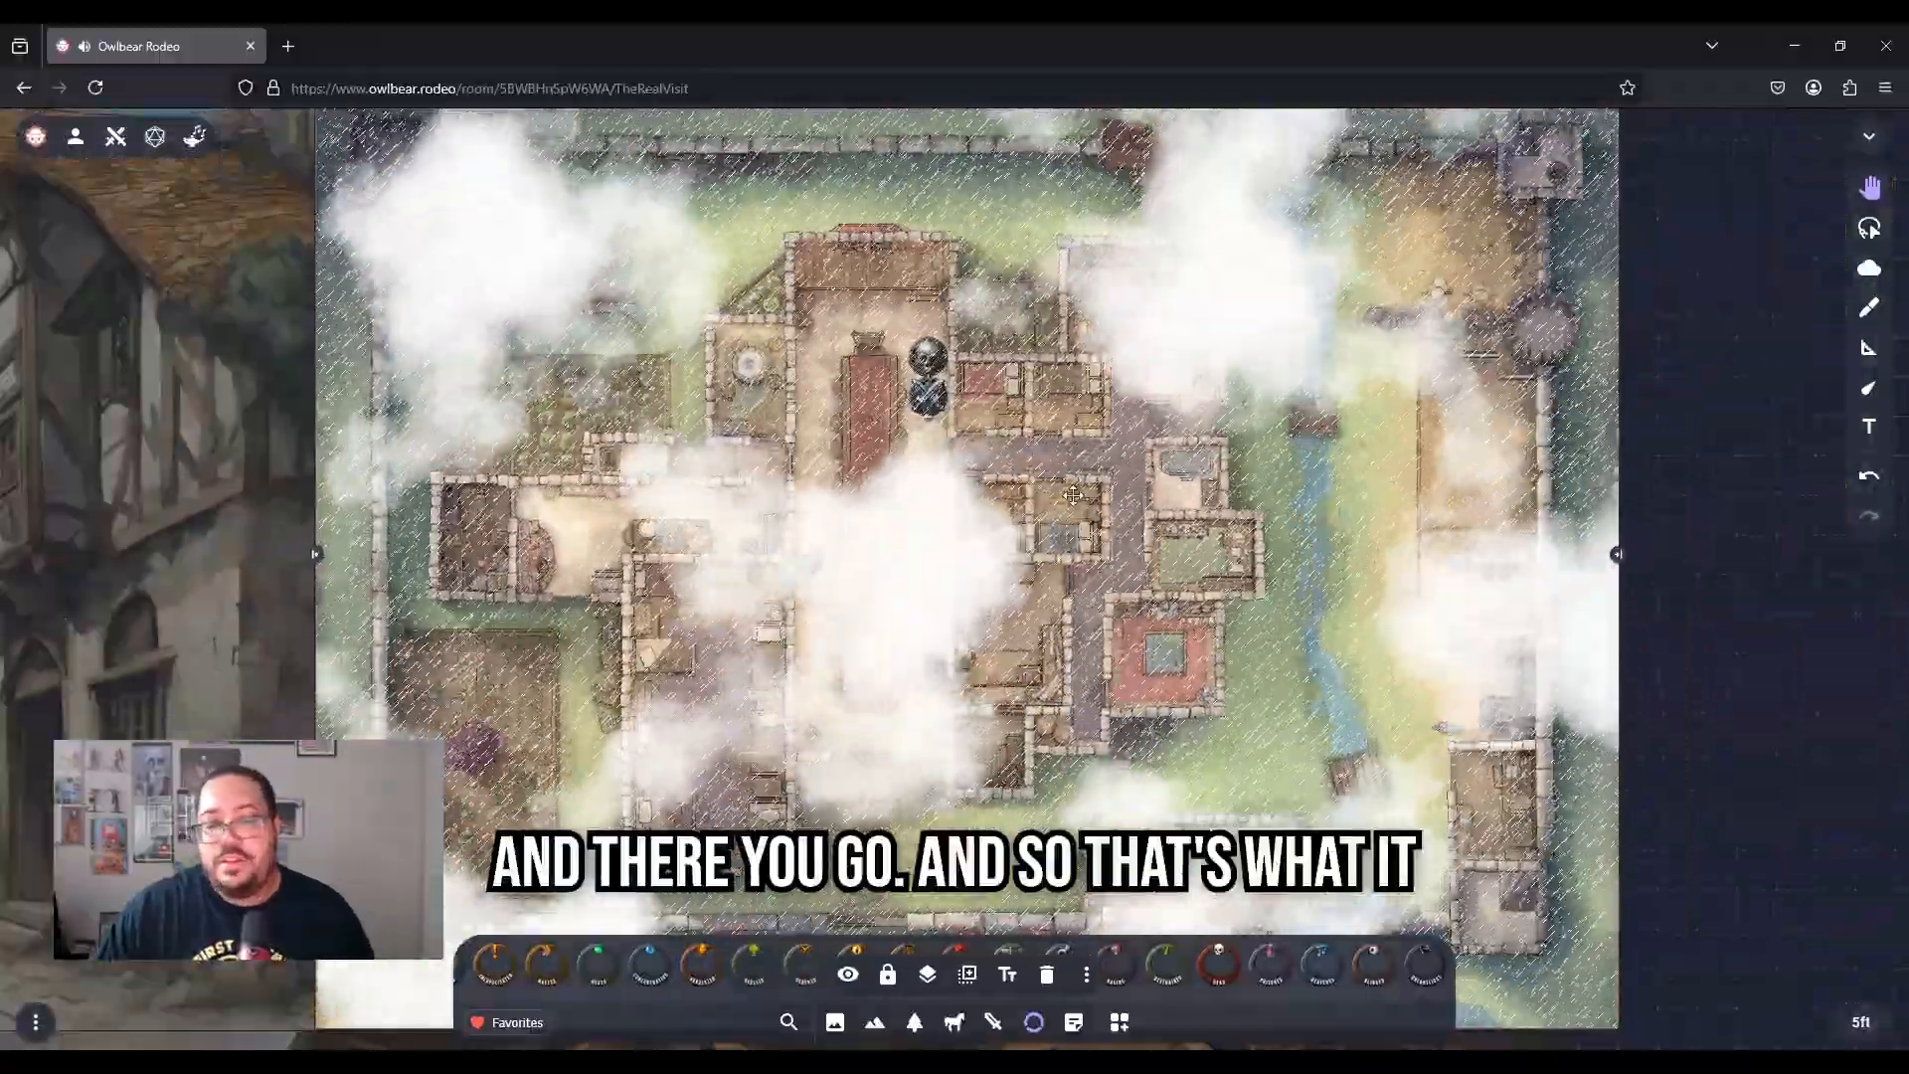
{"action": "scroll", "coordinate": [1073, 495], "scroll_direction": "down", "scroll_amount": 2}
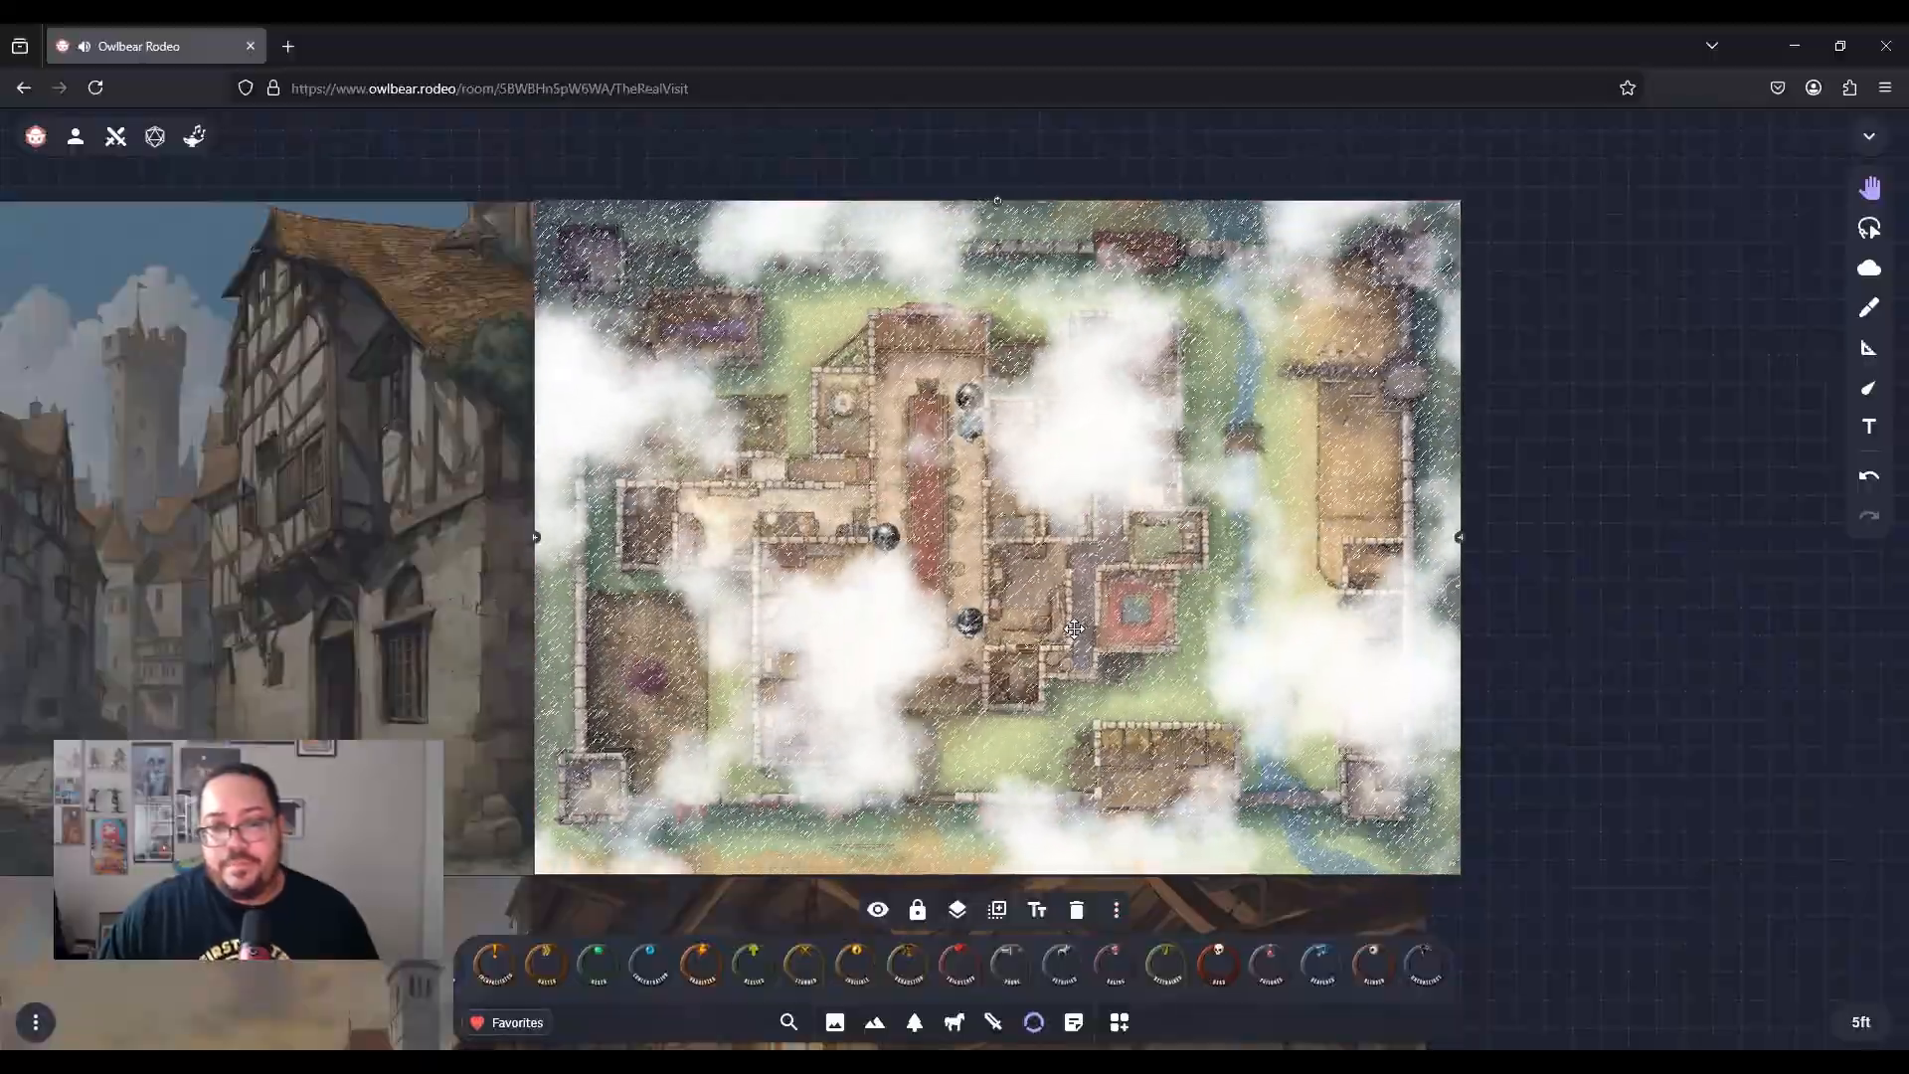
{"action": "scroll", "coordinate": [1074, 637], "scroll_direction": "up", "scroll_amount": 1}
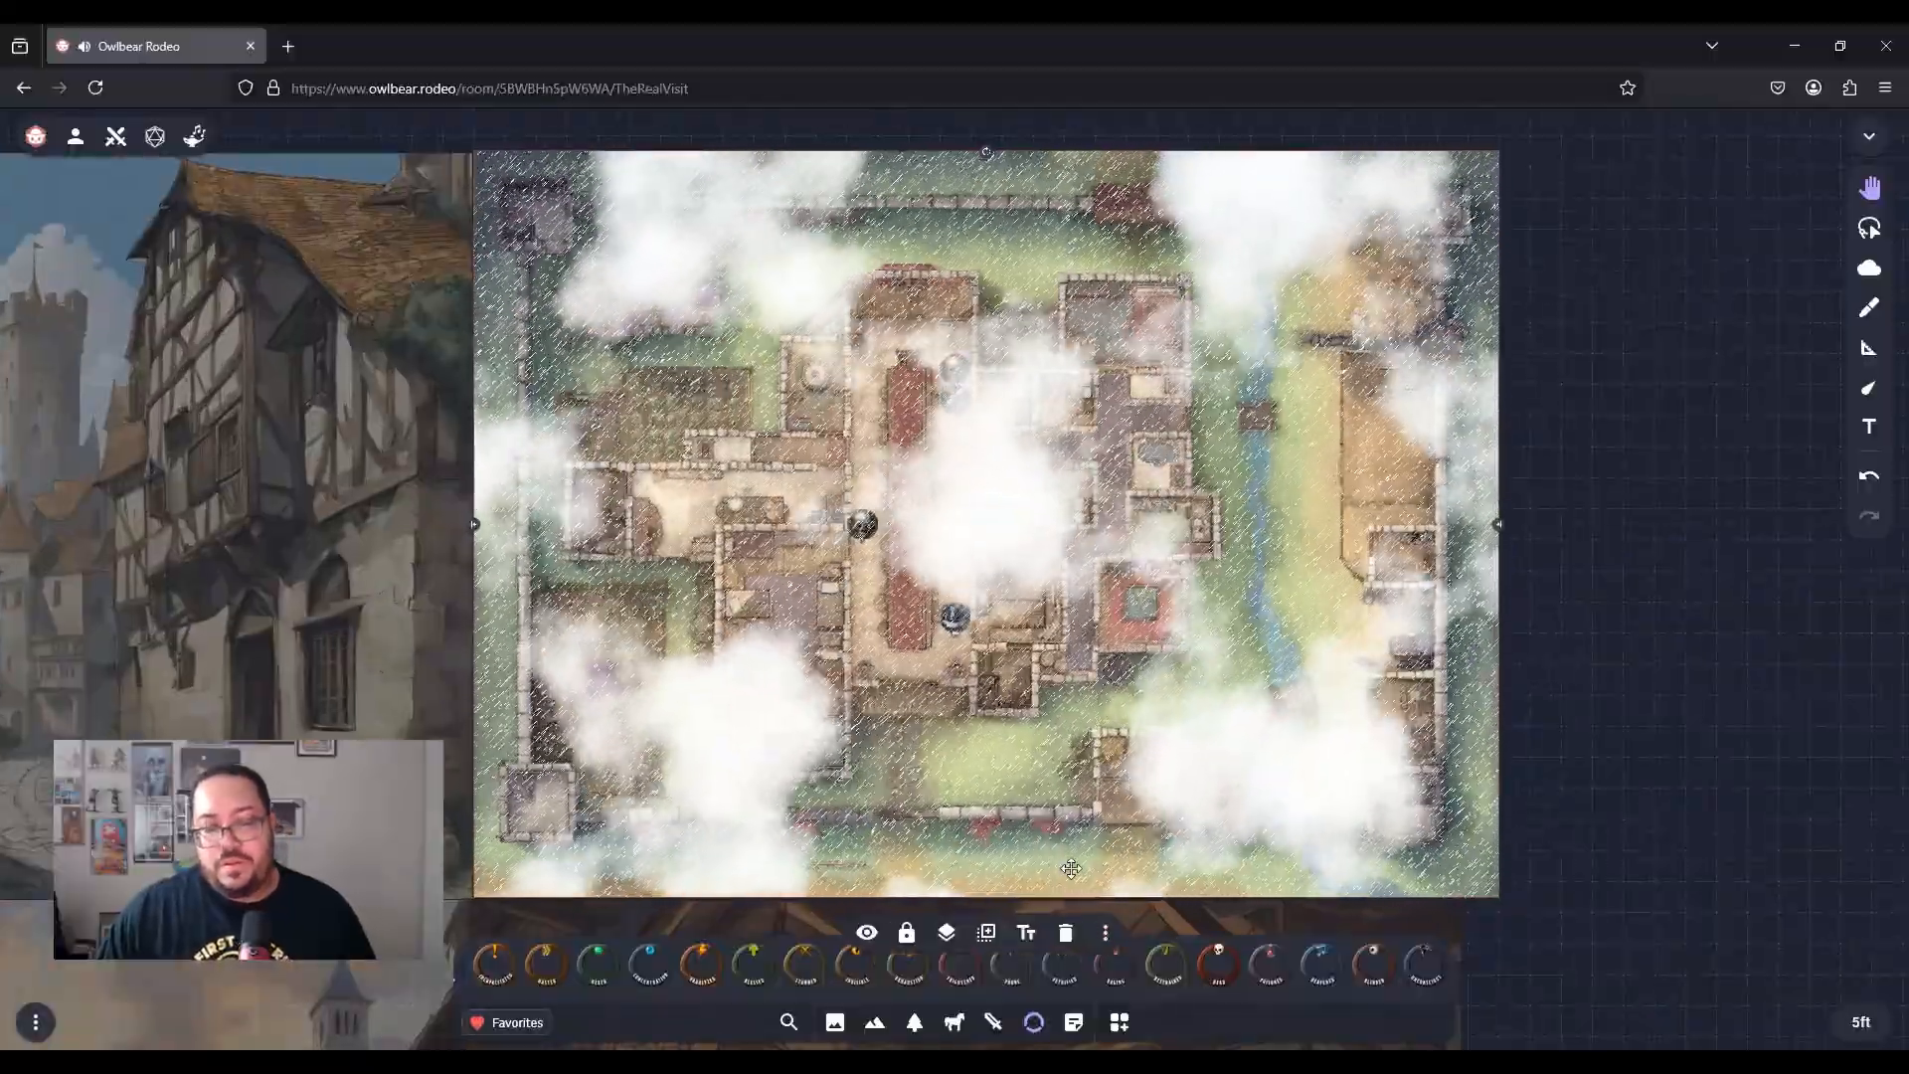
Remove the weather from the manor map
{"action": "left_click", "coordinate": [1104, 931]}
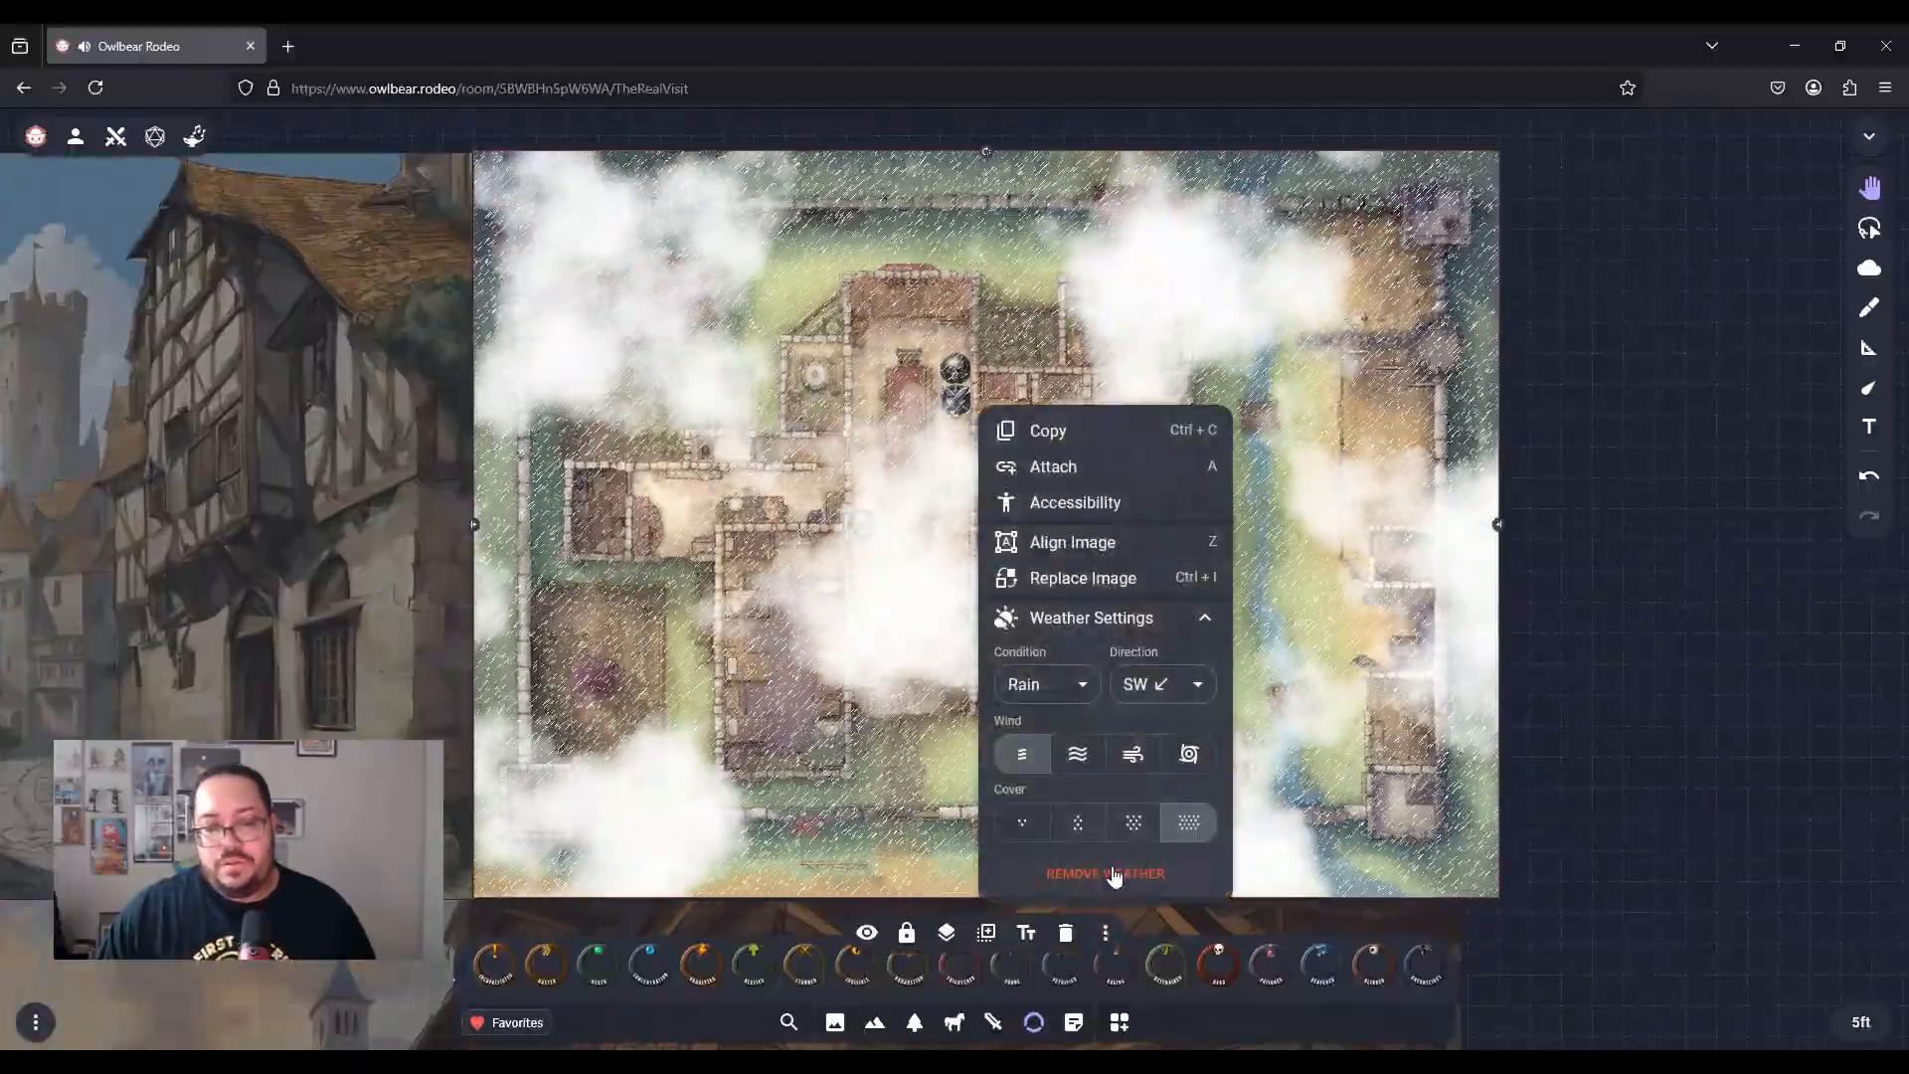
{"action": "left_click", "coordinate": [1108, 873]}
{"action": "left_click", "coordinate": [1098, 512]}
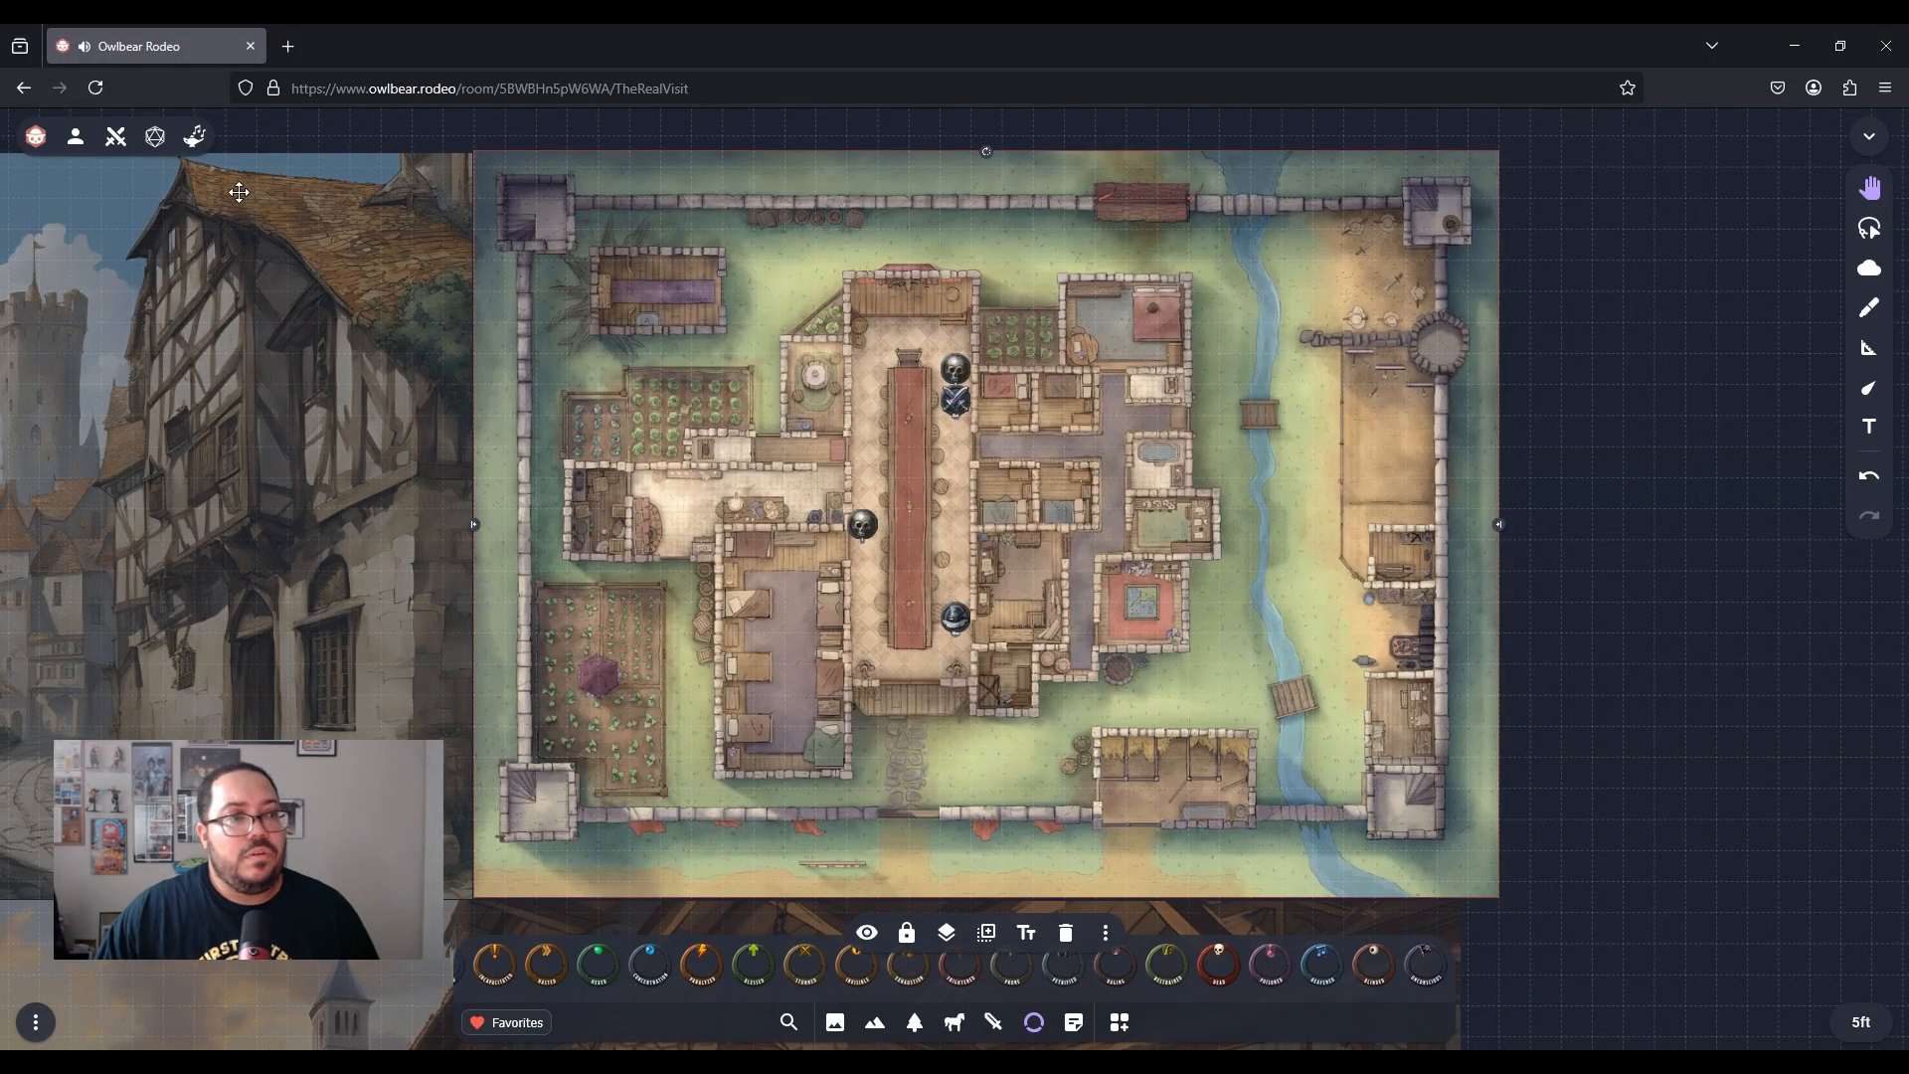
Stop the stormy weather track in the music player and close the player
{"action": "left_click", "coordinate": [194, 136]}
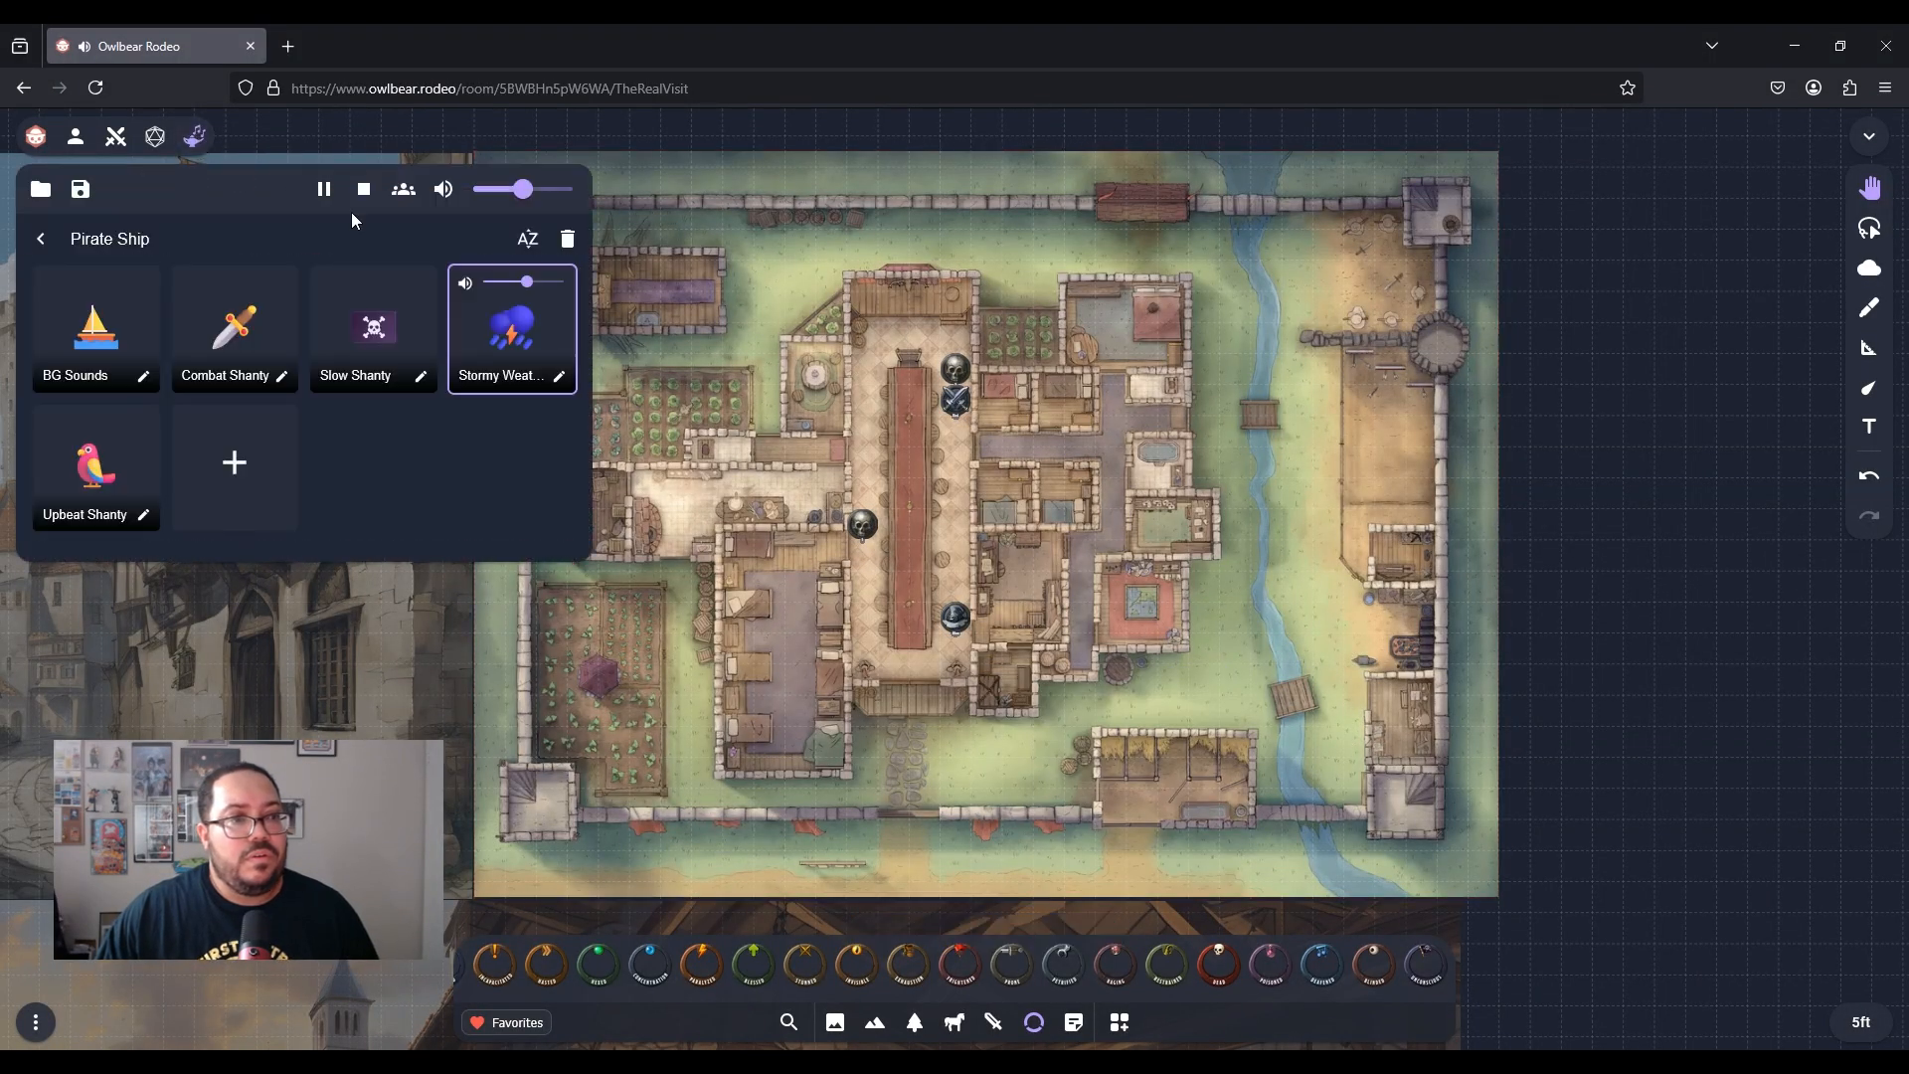
{"action": "left_click", "coordinate": [194, 136]}
Reveal the hidden medieval street scene image beside the manor map
{"action": "scroll", "coordinate": [665, 384], "scroll_direction": "down", "scroll_amount": 2}
{"action": "left_click_drag", "start_coordinate": [601, 389], "coordinate": [772, 411]}
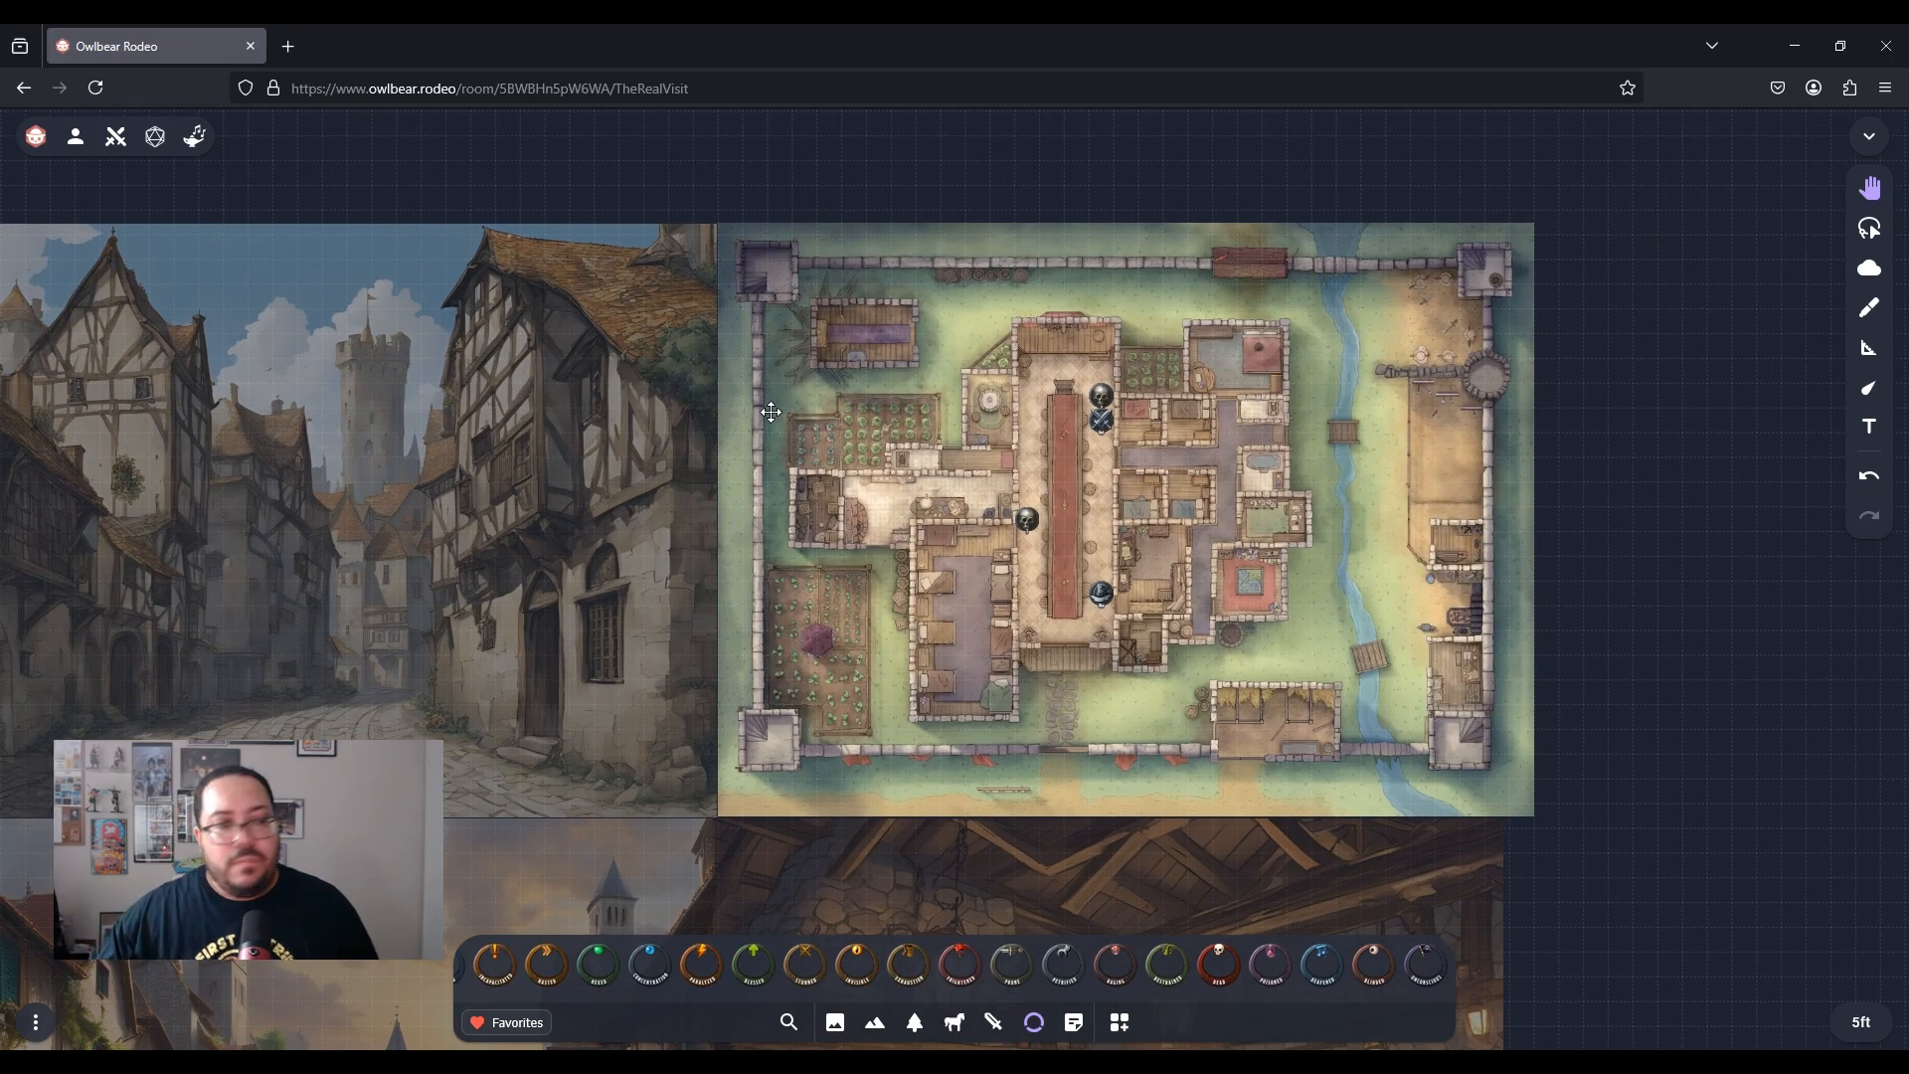
{"action": "scroll", "coordinate": [771, 412], "scroll_direction": "down", "scroll_amount": 1}
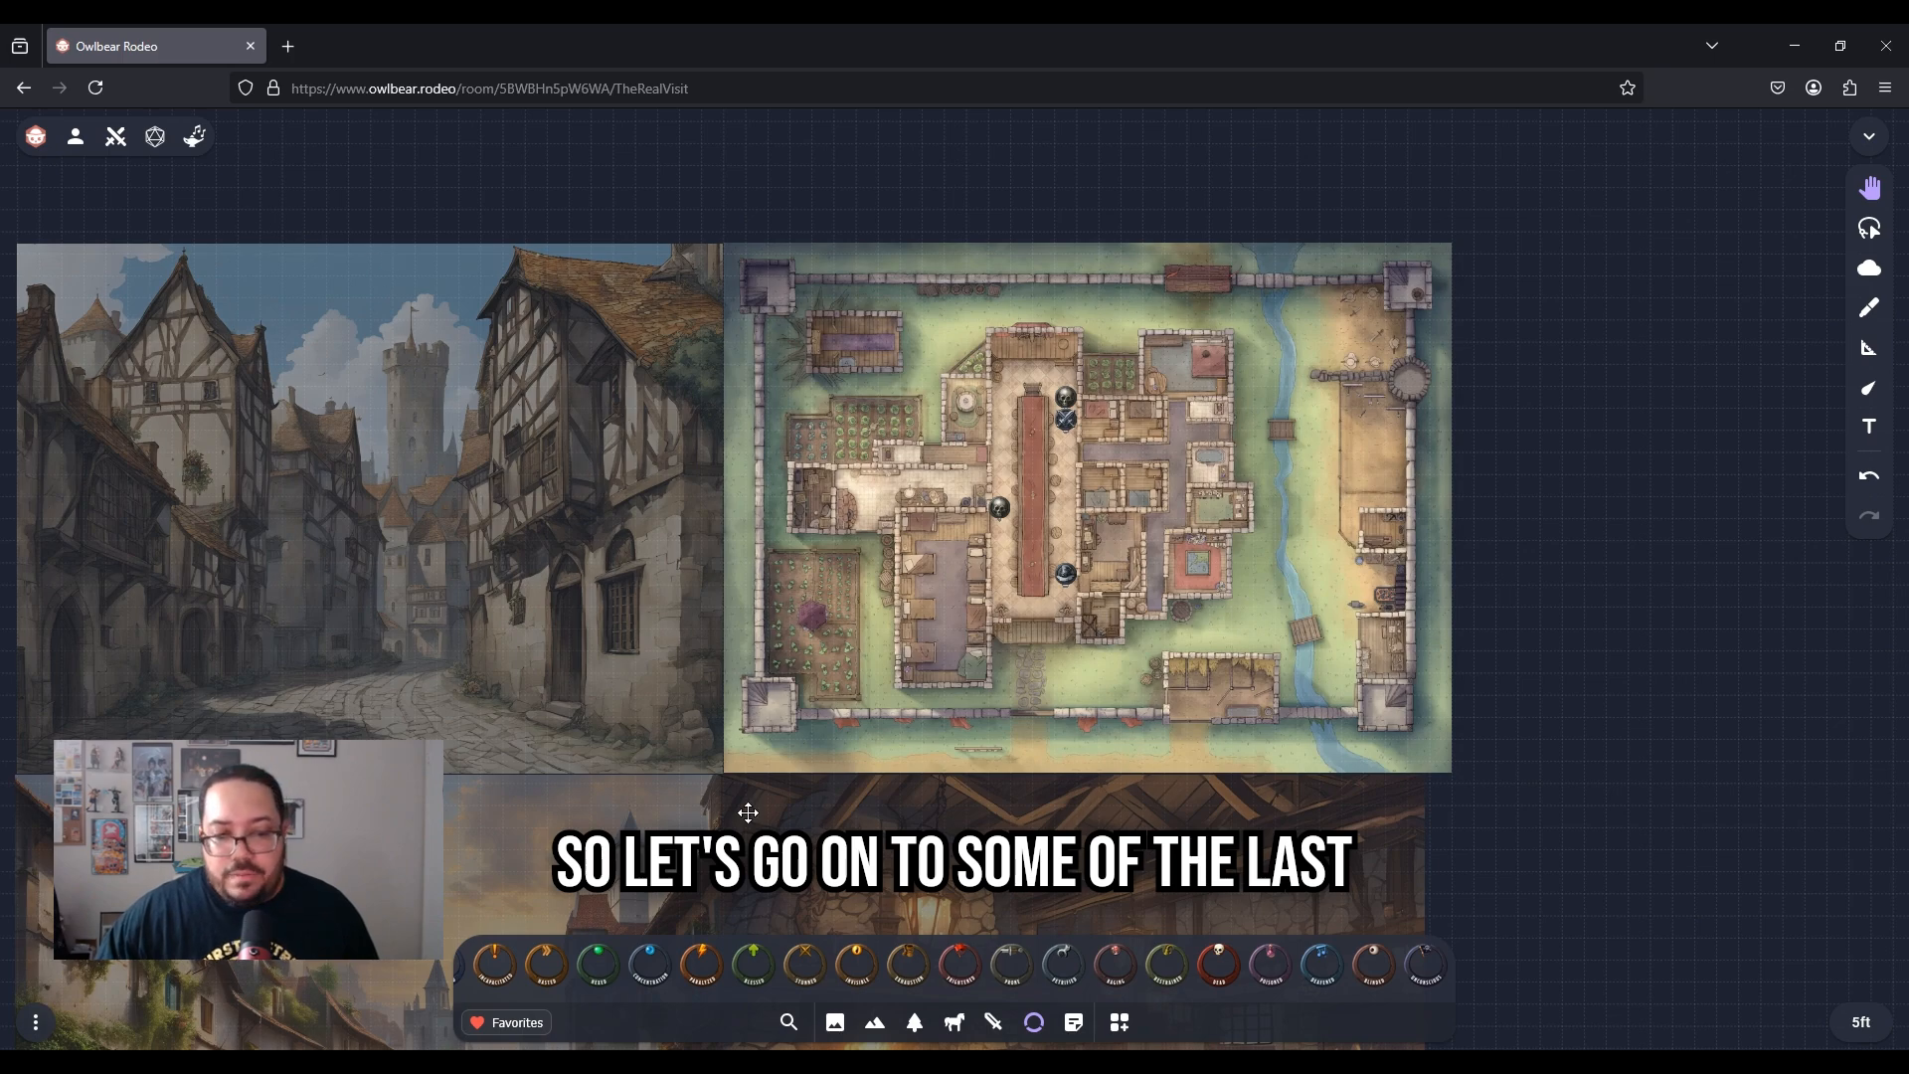
{"action": "left_click", "coordinate": [834, 649]}
{"action": "left_click_drag", "start_coordinate": [970, 521], "coordinate": [1255, 578]}
{"action": "scroll", "coordinate": [1122, 570], "scroll_direction": "up", "scroll_amount": 2}
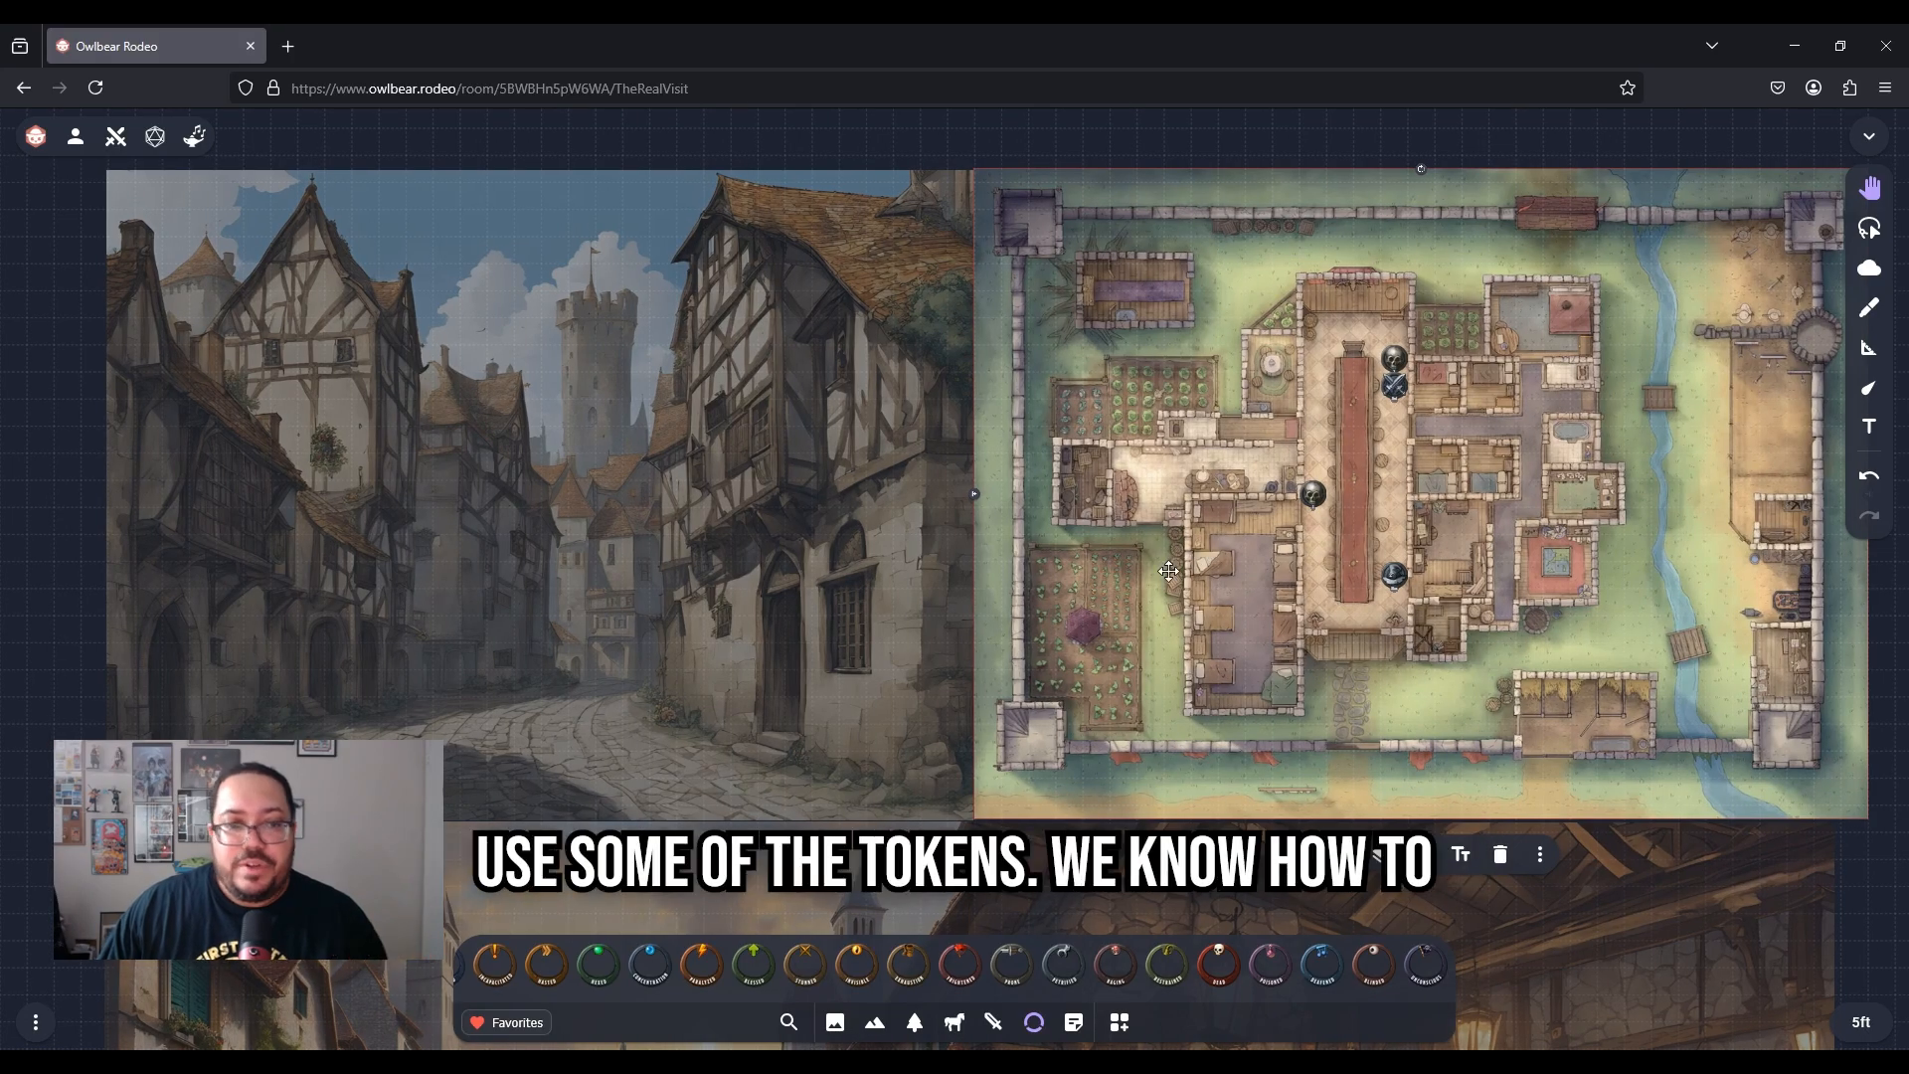
{"action": "left_click_drag", "start_coordinate": [879, 594], "coordinate": [890, 387]}
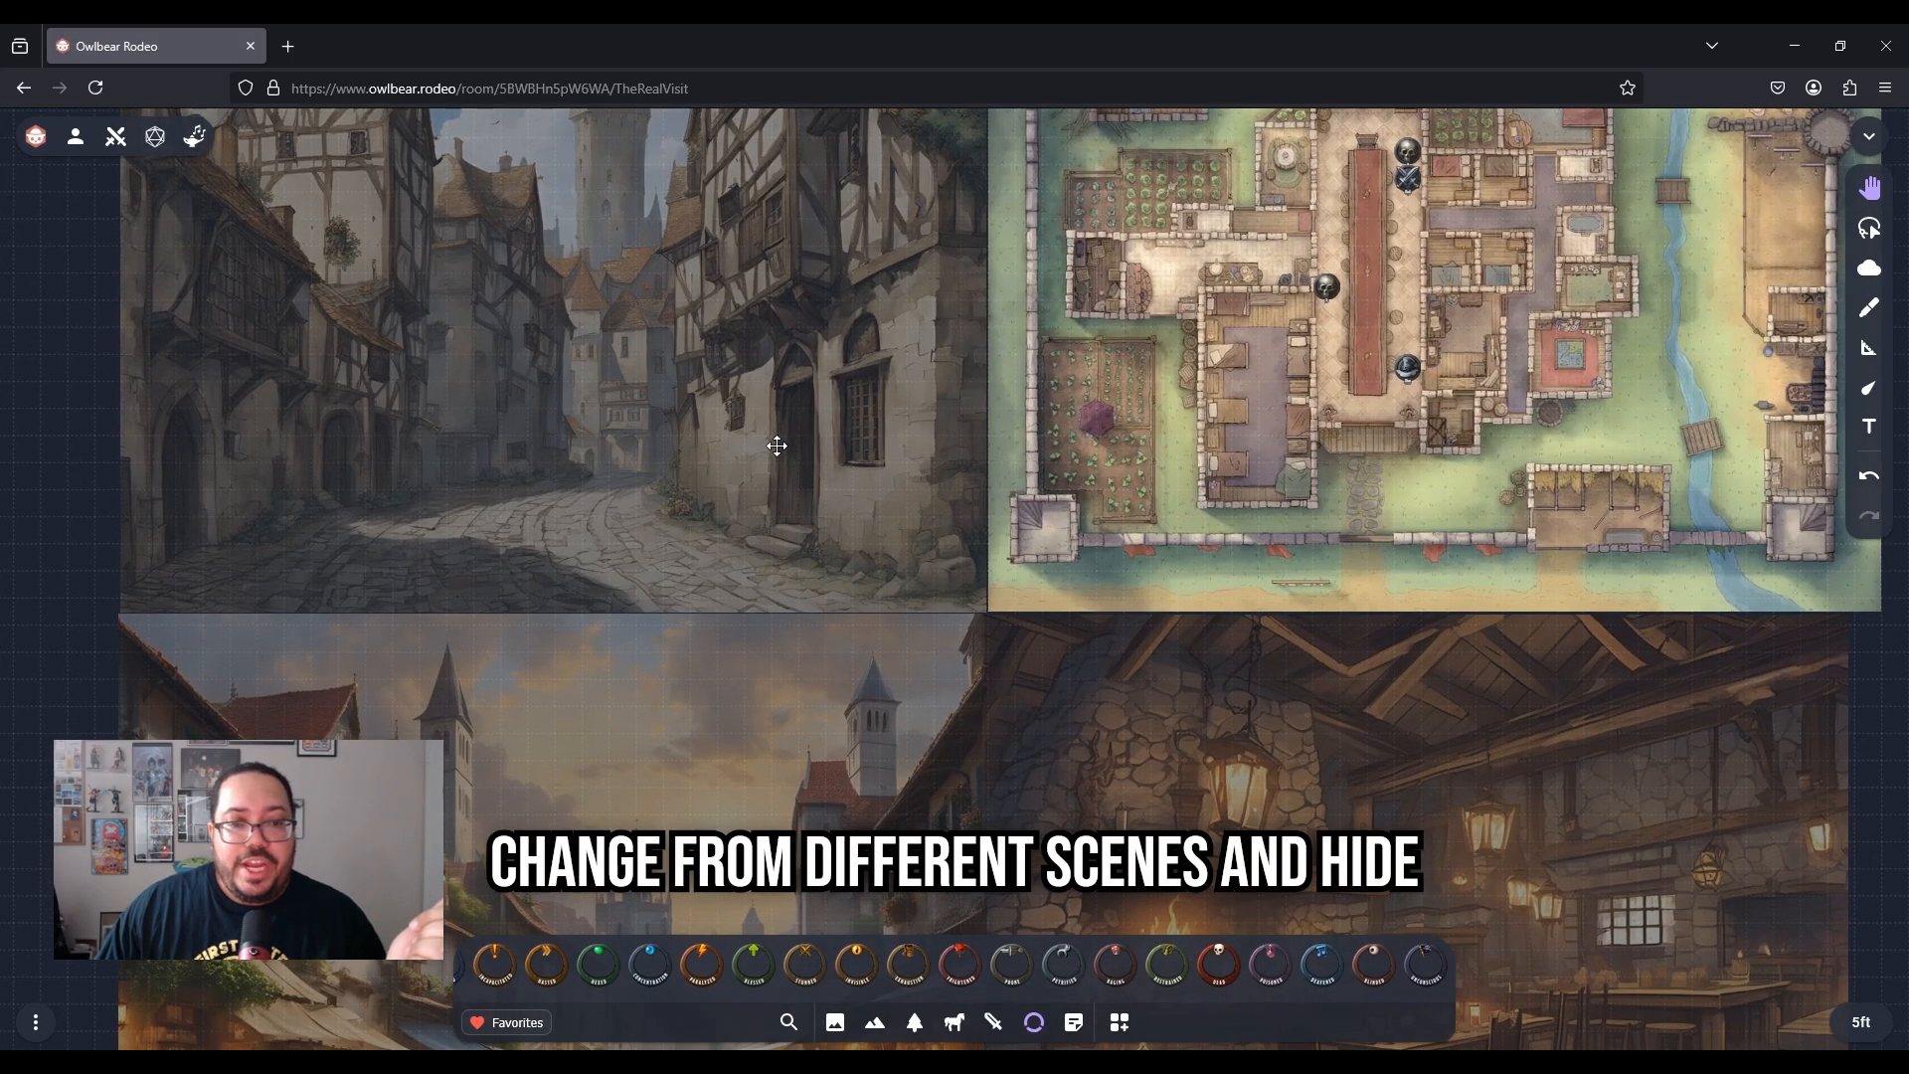
{"action": "scroll", "coordinate": [776, 443], "scroll_direction": "down", "scroll_amount": 3}
{"action": "left_click", "coordinate": [733, 426]}
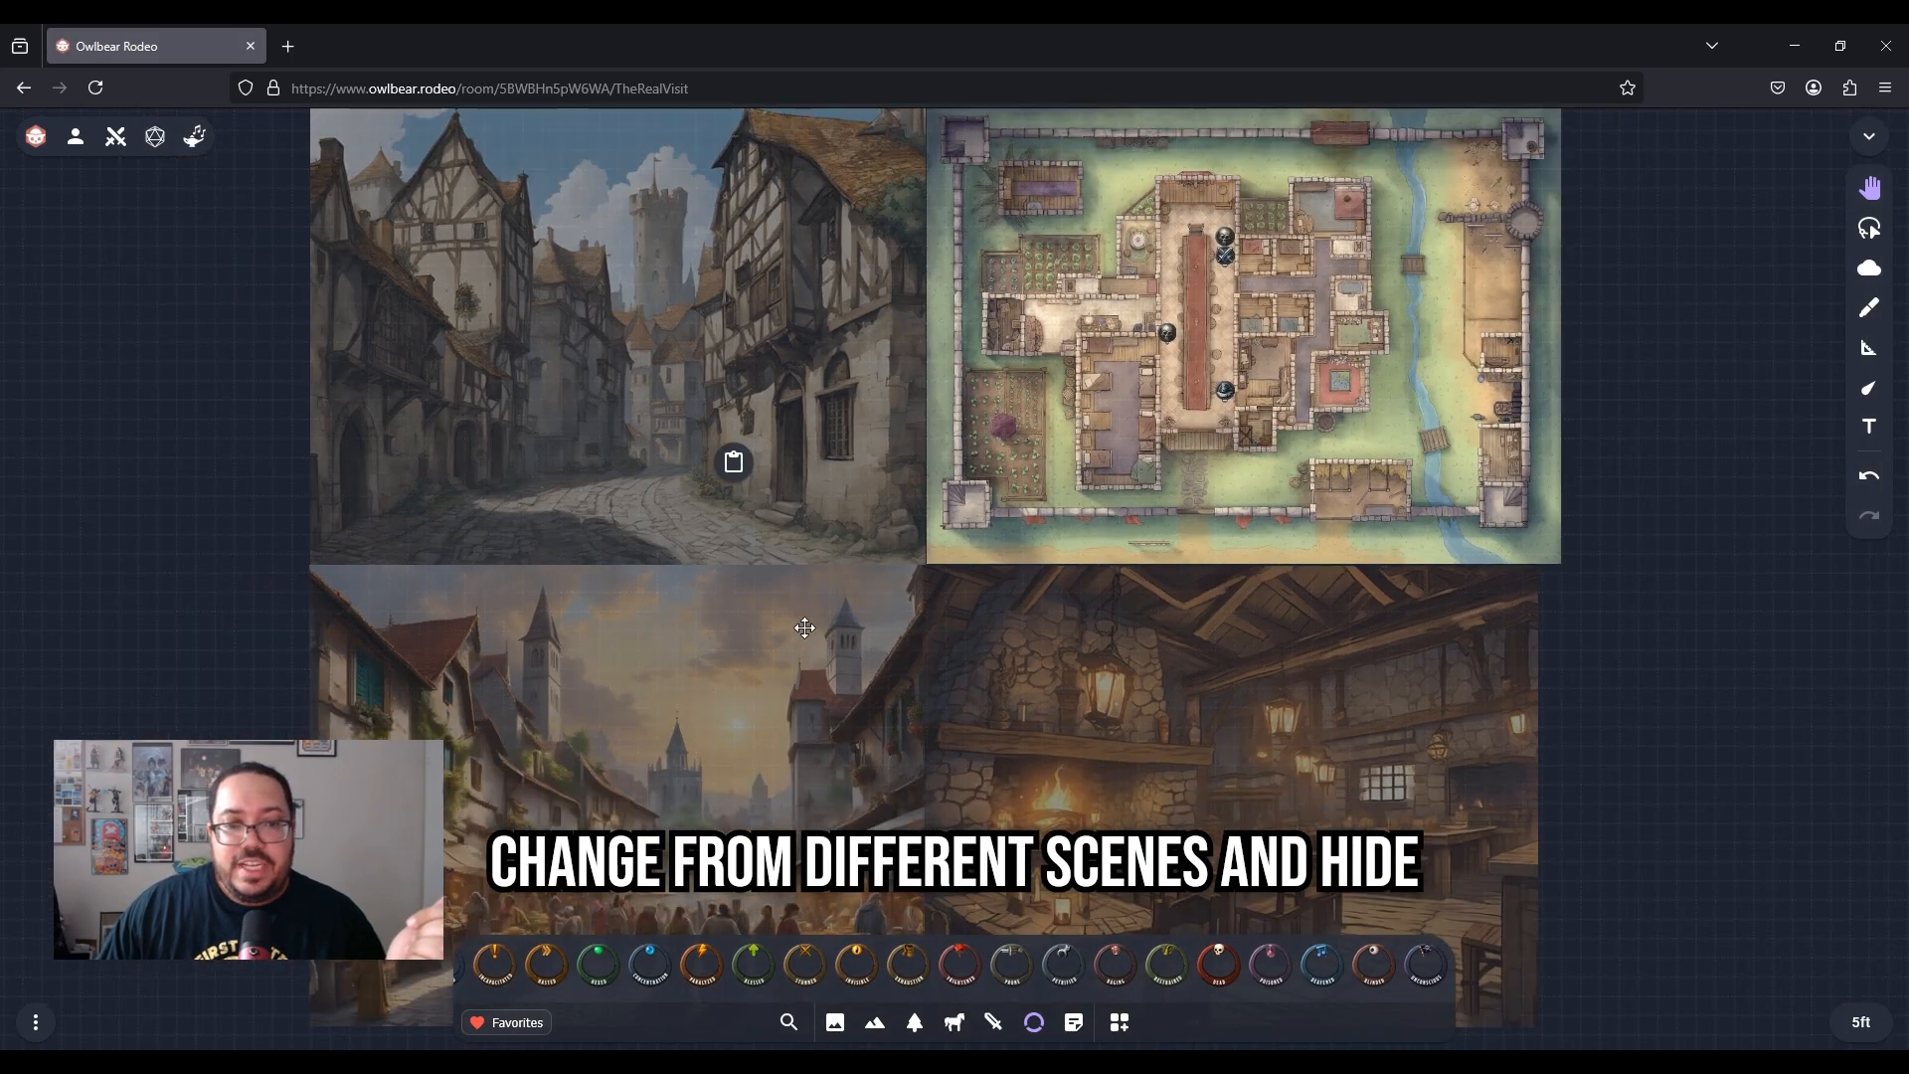
{"action": "left_click", "coordinate": [792, 474]}
{"action": "left_click", "coordinate": [499, 604]}
{"action": "left_click", "coordinate": [298, 572]}
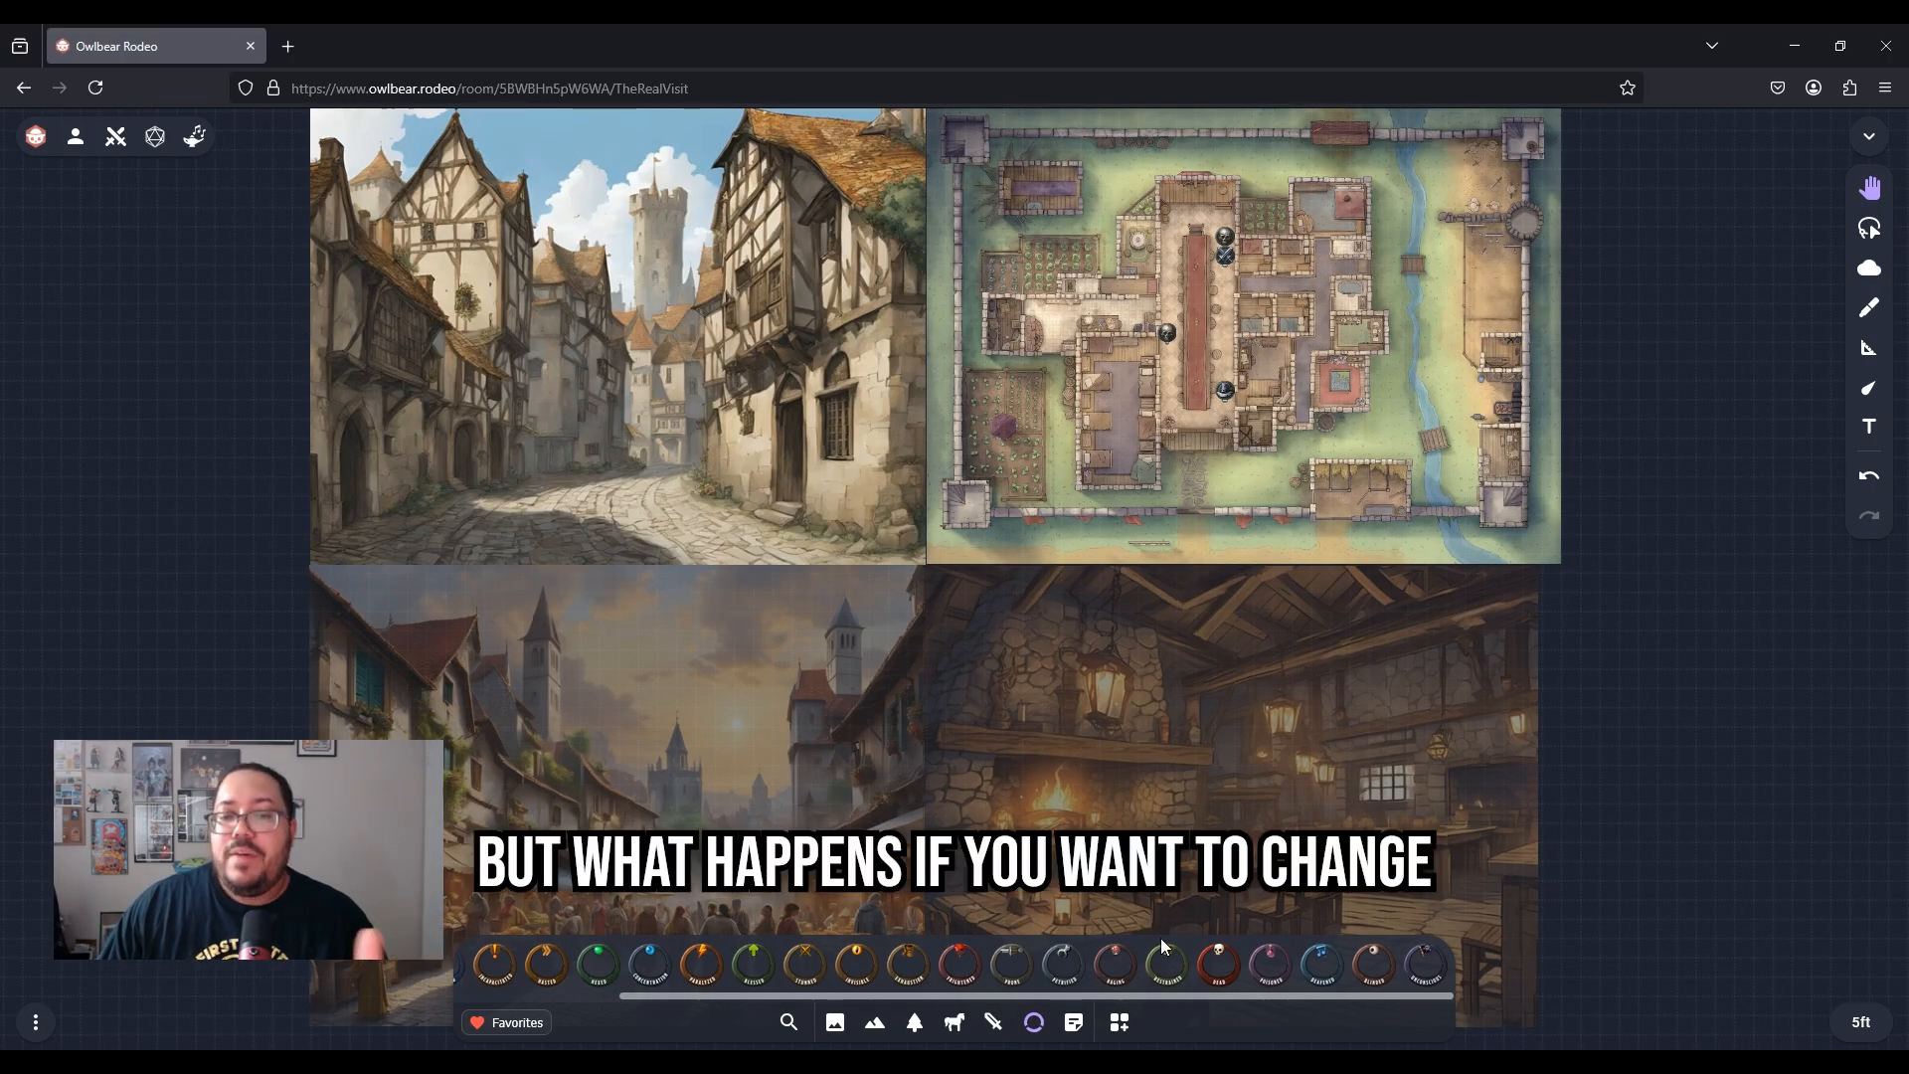
Add the Dungeon map from the Favorites maps in the full asset library to the scene
{"action": "left_click", "coordinate": [1121, 1024]}
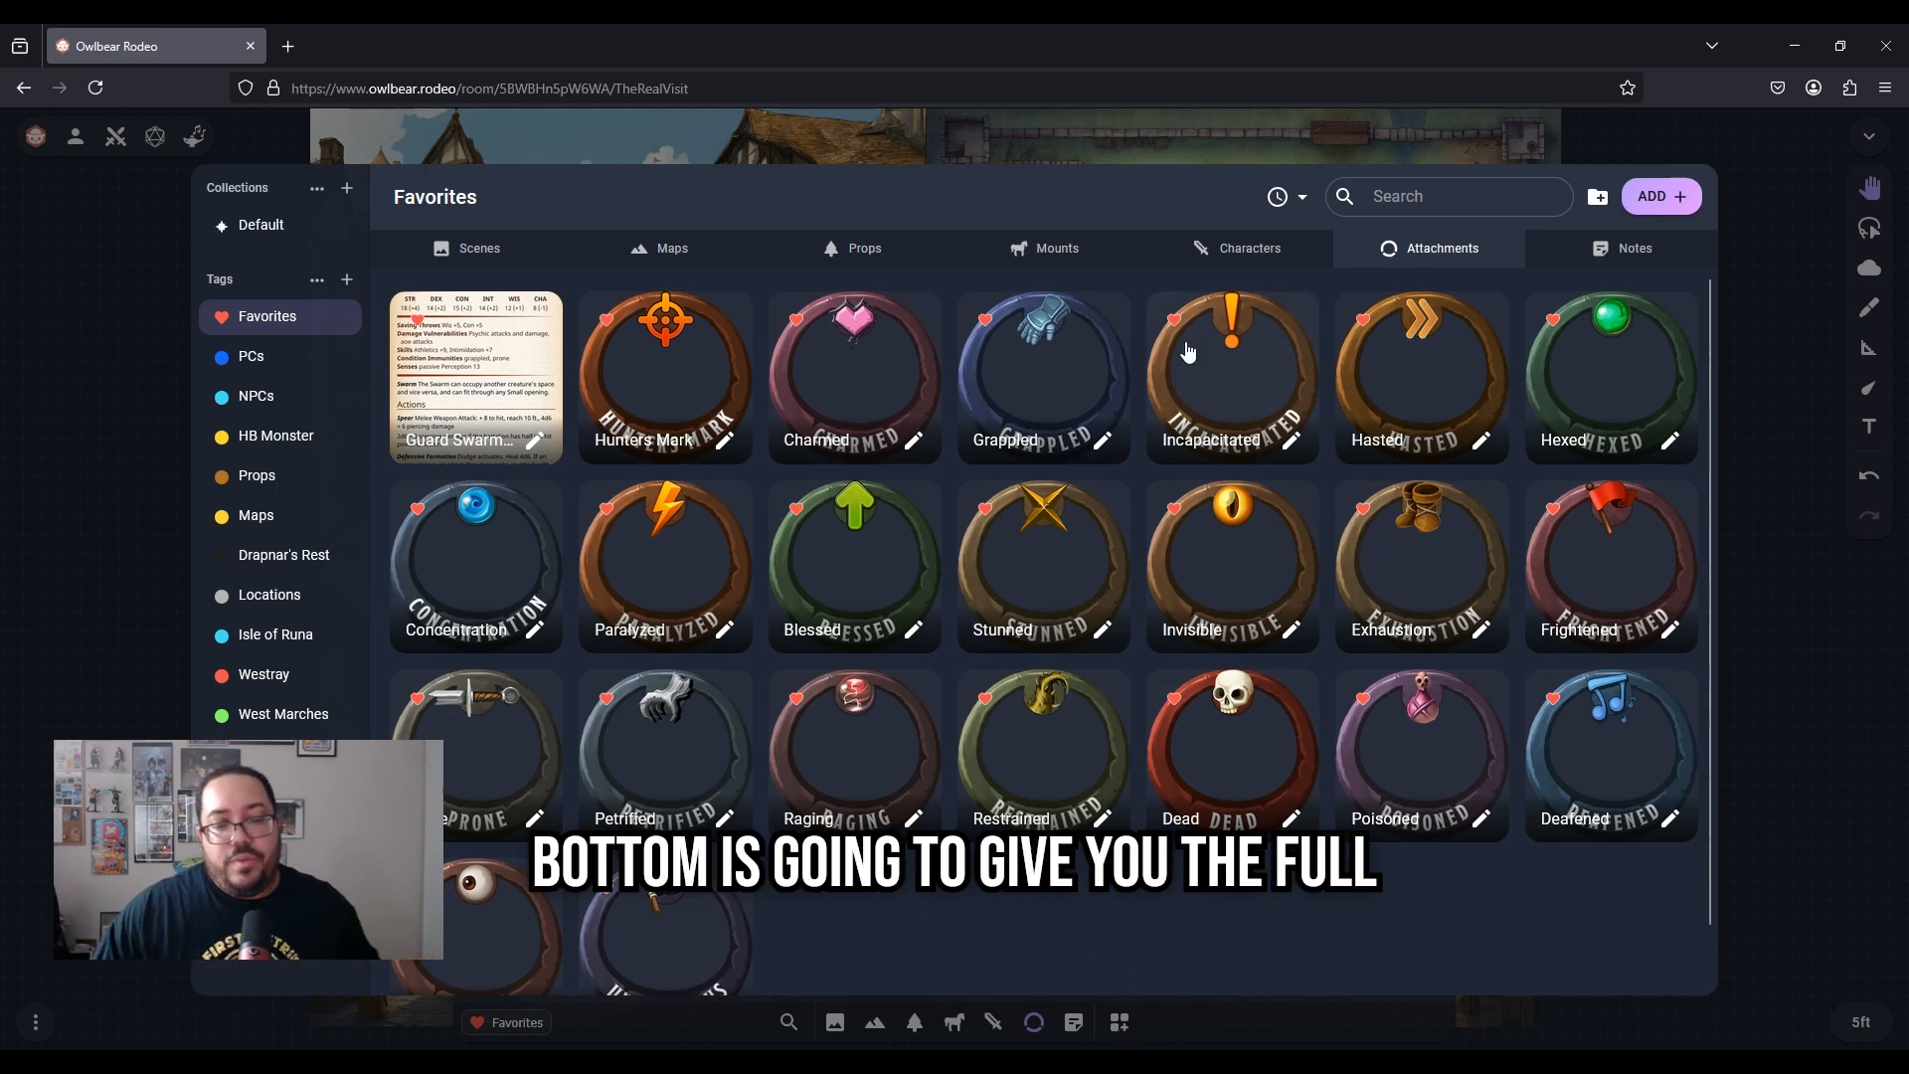
{"action": "left_click", "coordinate": [622, 249]}
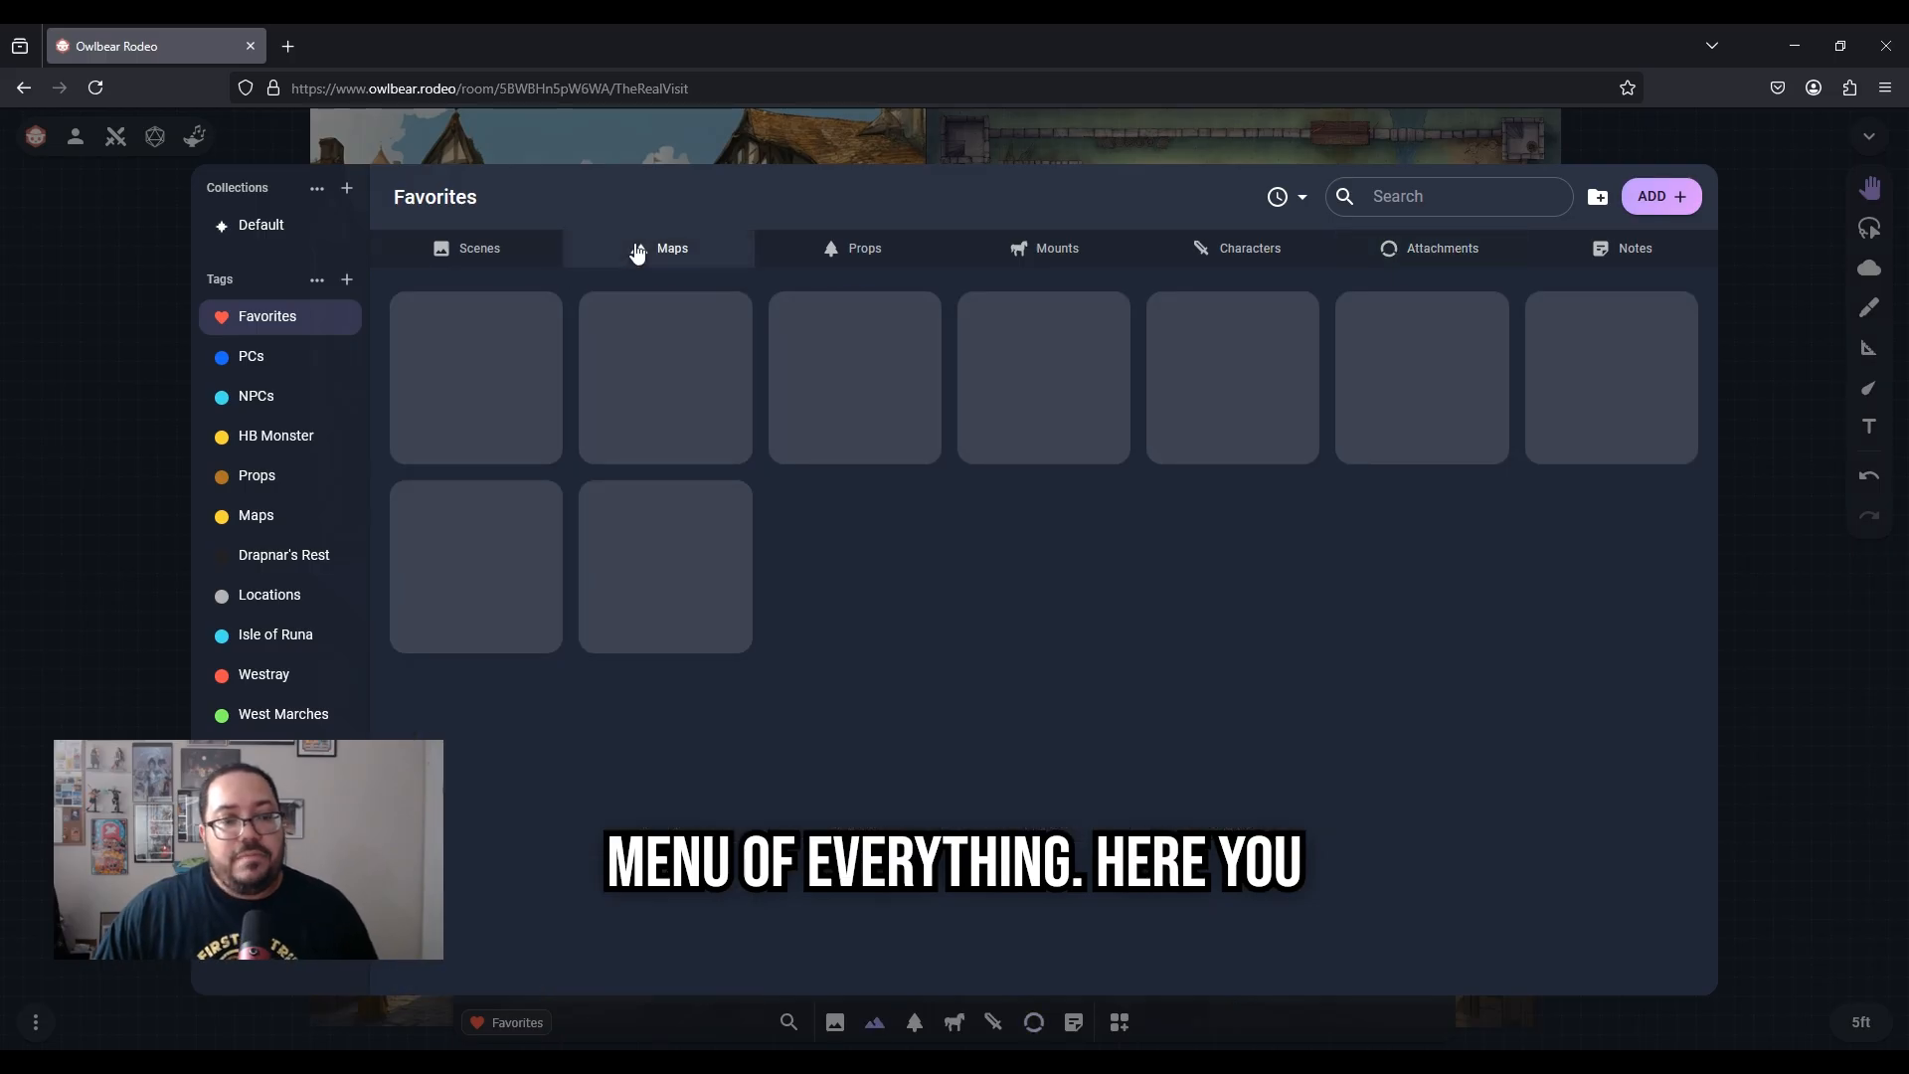
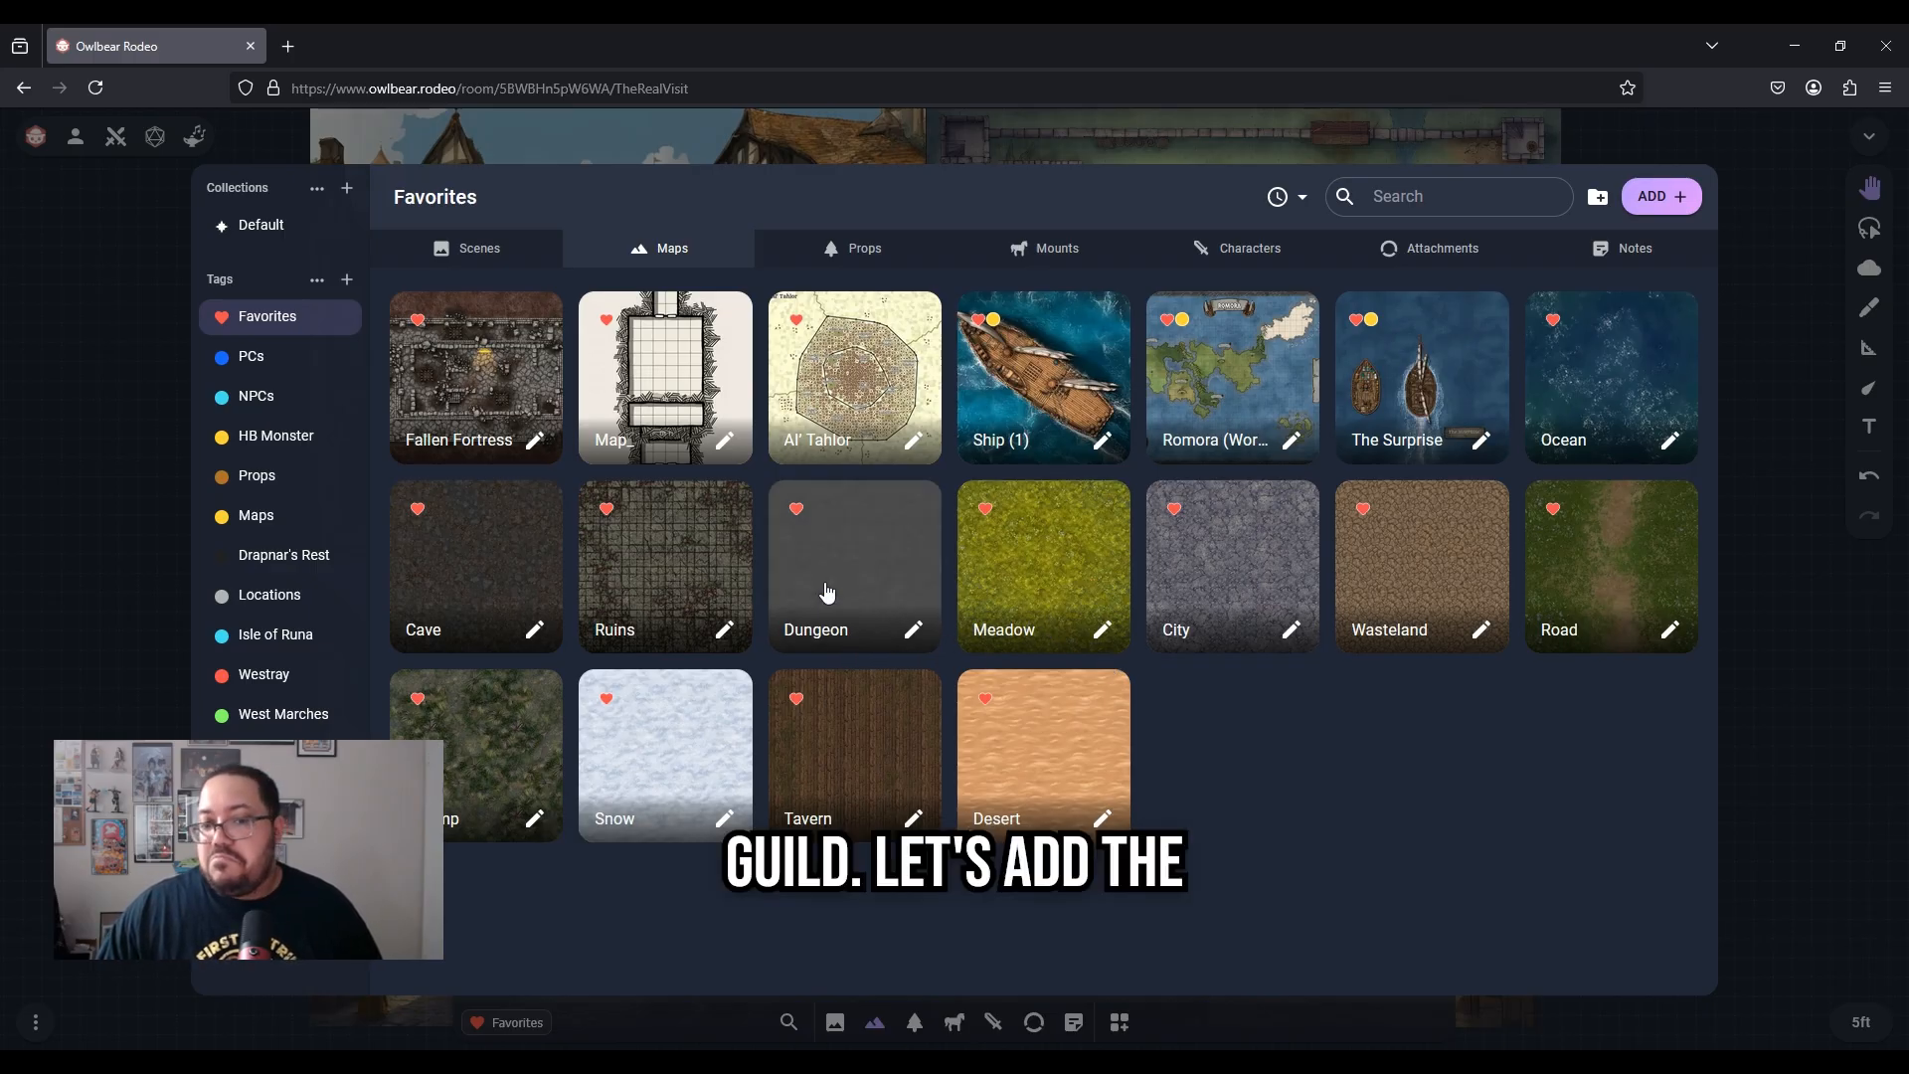
{"action": "left_click", "coordinate": [826, 593]}
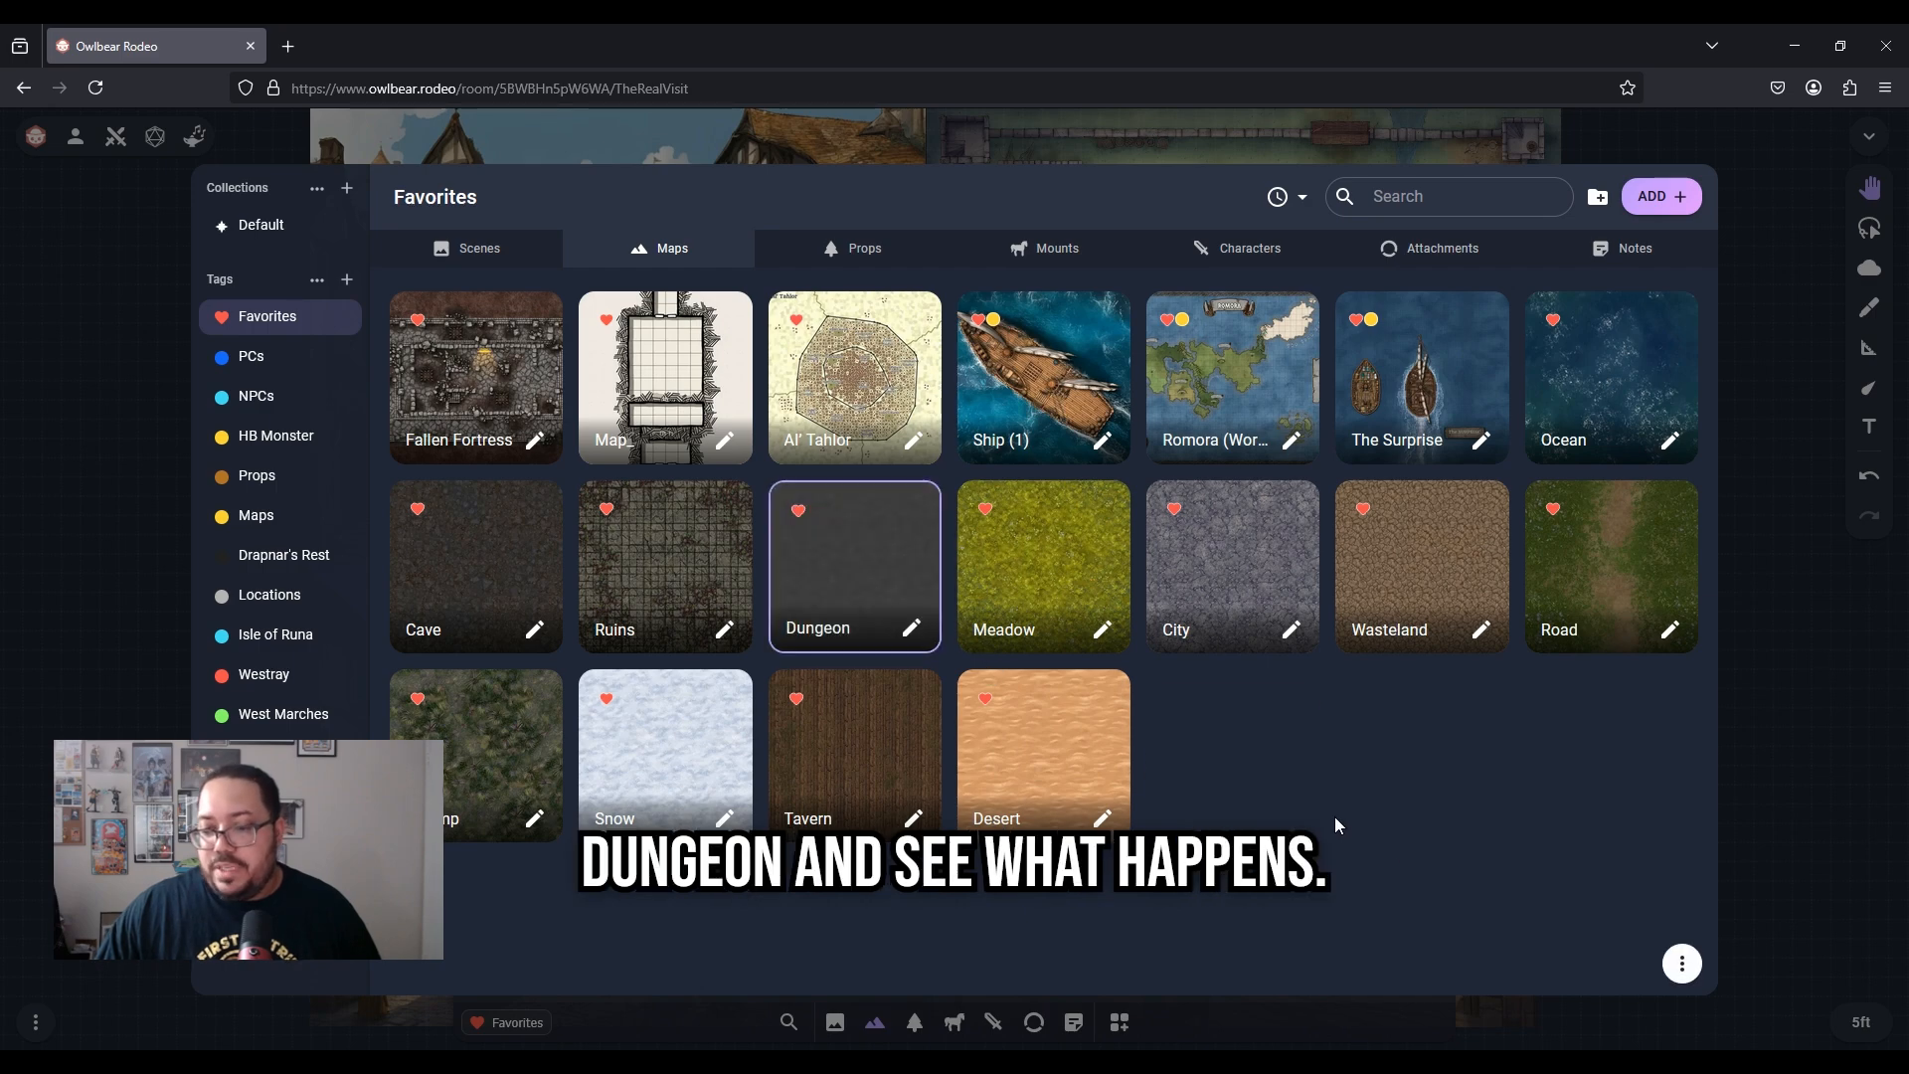
{"action": "left_click", "coordinate": [1684, 970]}
{"action": "left_click", "coordinate": [1382, 921]}
Move the Dungeon map into the empty area to the right of the manor map and tavern image
{"action": "left_click_drag", "start_coordinate": [912, 624], "coordinate": [1839, 684]}
{"action": "scroll", "coordinate": [1651, 668], "scroll_direction": "down", "scroll_amount": 2}
{"action": "left_click_drag", "start_coordinate": [1640, 665], "coordinate": [1321, 622]}
{"action": "scroll", "coordinate": [1332, 621], "scroll_direction": "up", "scroll_amount": 3}
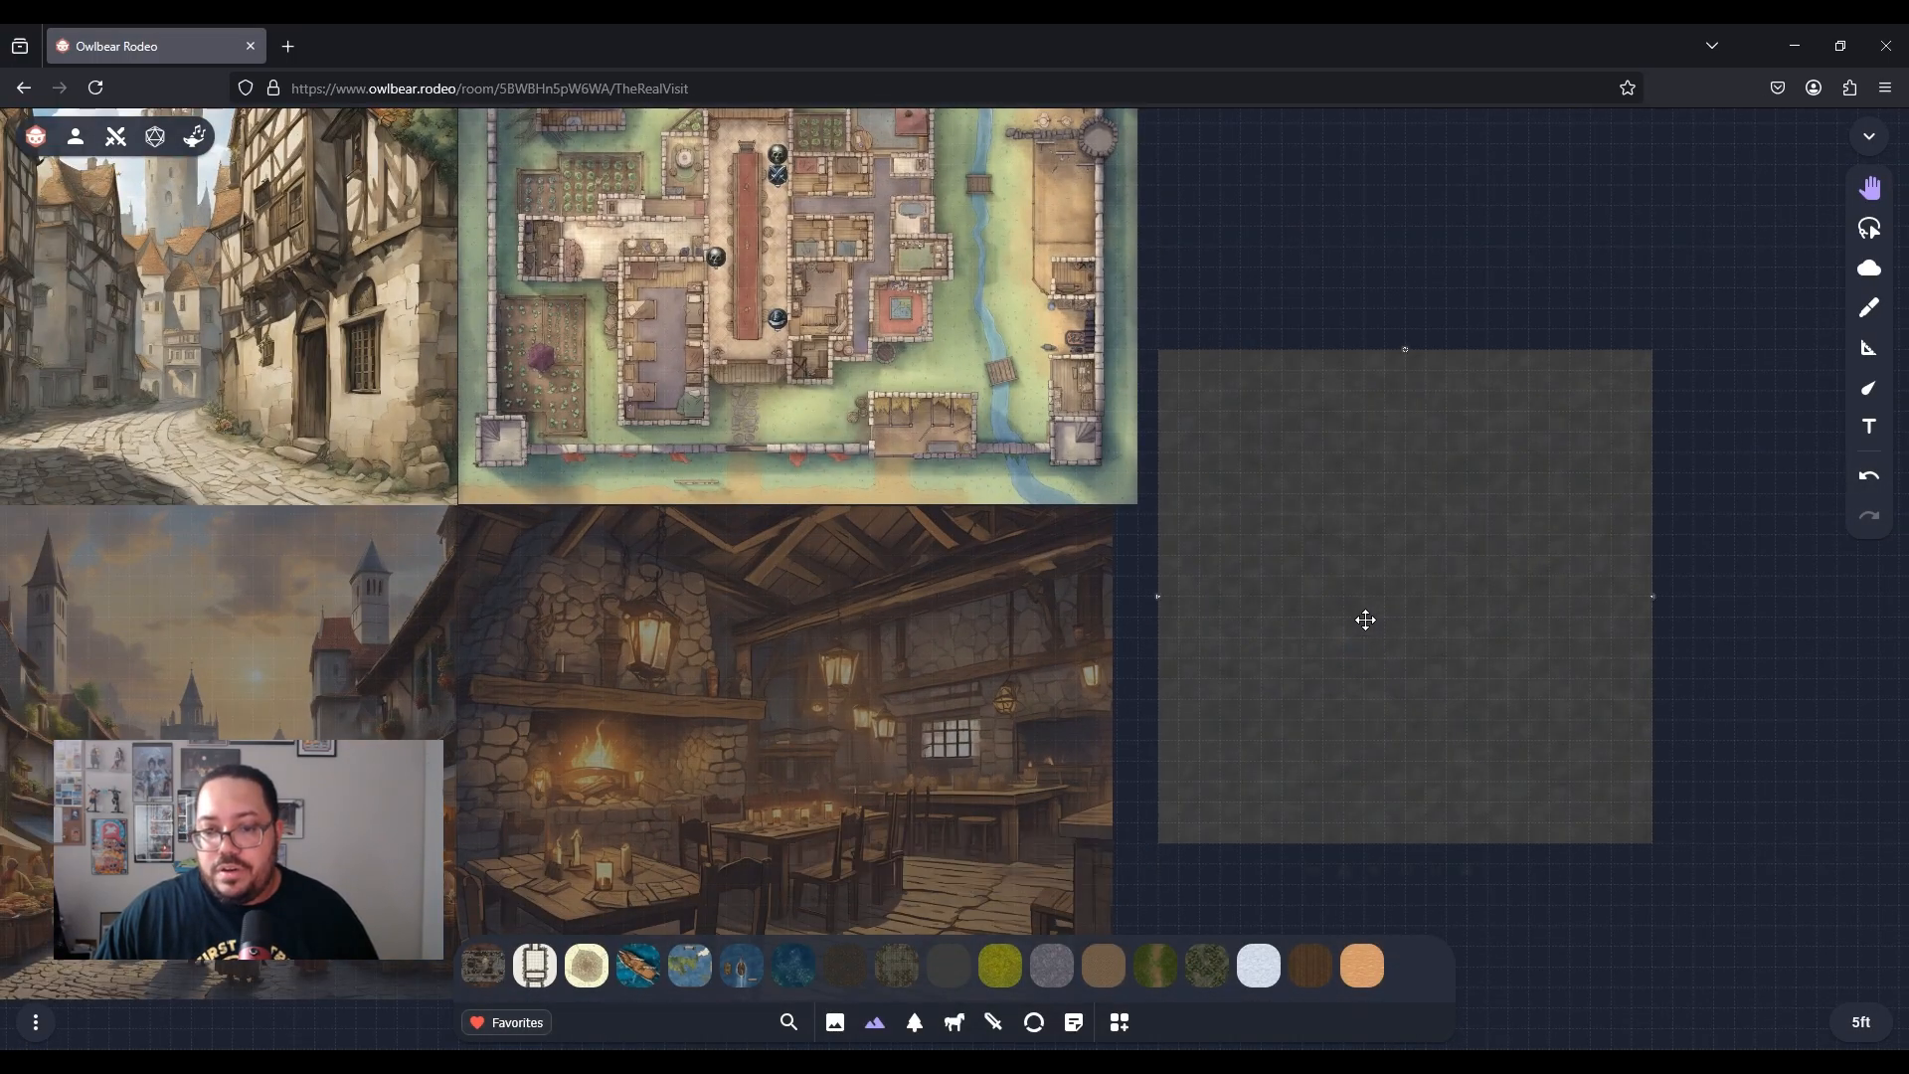
Lock the Dungeon map in place beside the manor map and tavern image
{"action": "left_click", "coordinate": [1365, 620]}
{"action": "left_click", "coordinate": [1286, 880]}
{"action": "left_click", "coordinate": [1286, 880]}
{"action": "scroll", "coordinate": [1339, 707], "scroll_direction": "up", "scroll_amount": 2}
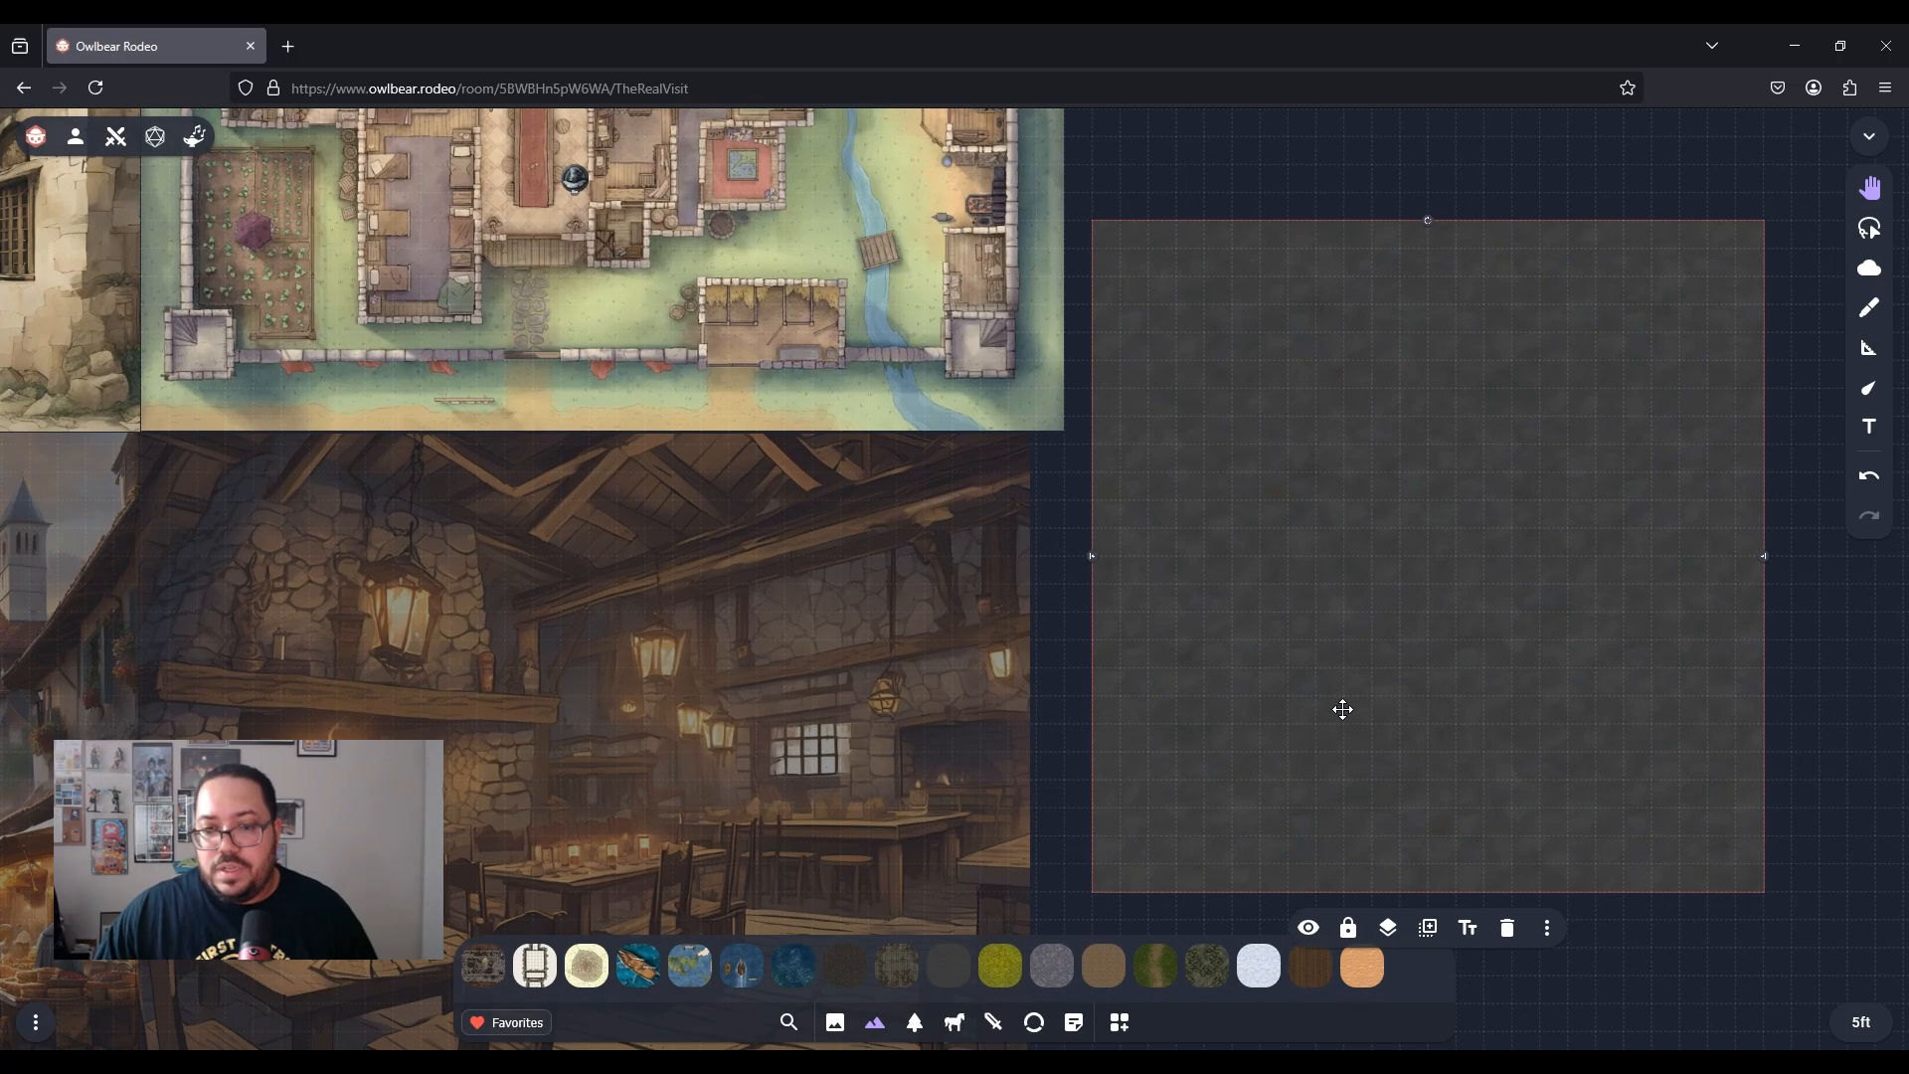
{"action": "scroll", "coordinate": [1342, 709], "scroll_direction": "up", "scroll_amount": 5}
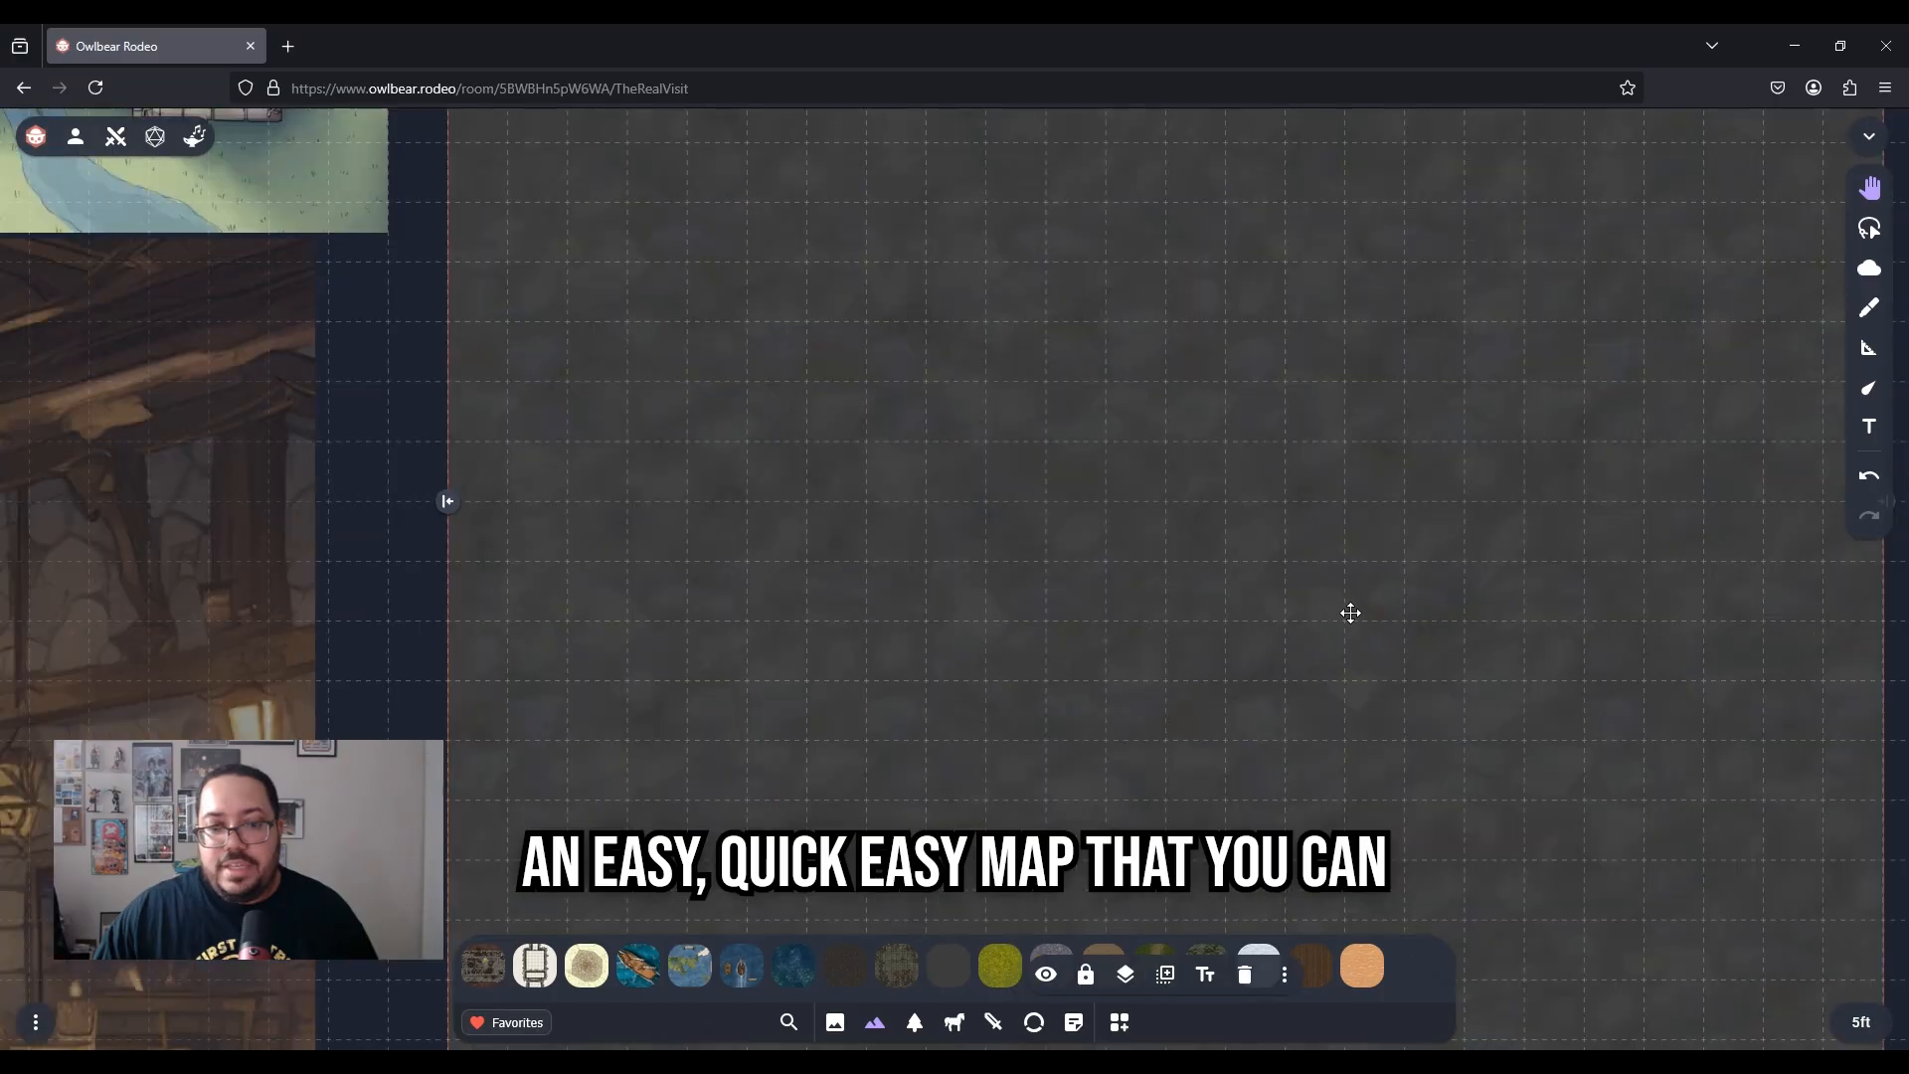
{"action": "scroll", "coordinate": [1352, 616], "scroll_direction": "down", "scroll_amount": 3}
{"action": "scroll", "coordinate": [1193, 636], "scroll_direction": "down", "scroll_amount": 3}
Delete the Dungeon map from the scene
{"action": "left_click", "coordinate": [1138, 613]}
{"action": "left_click", "coordinate": [1140, 615]}
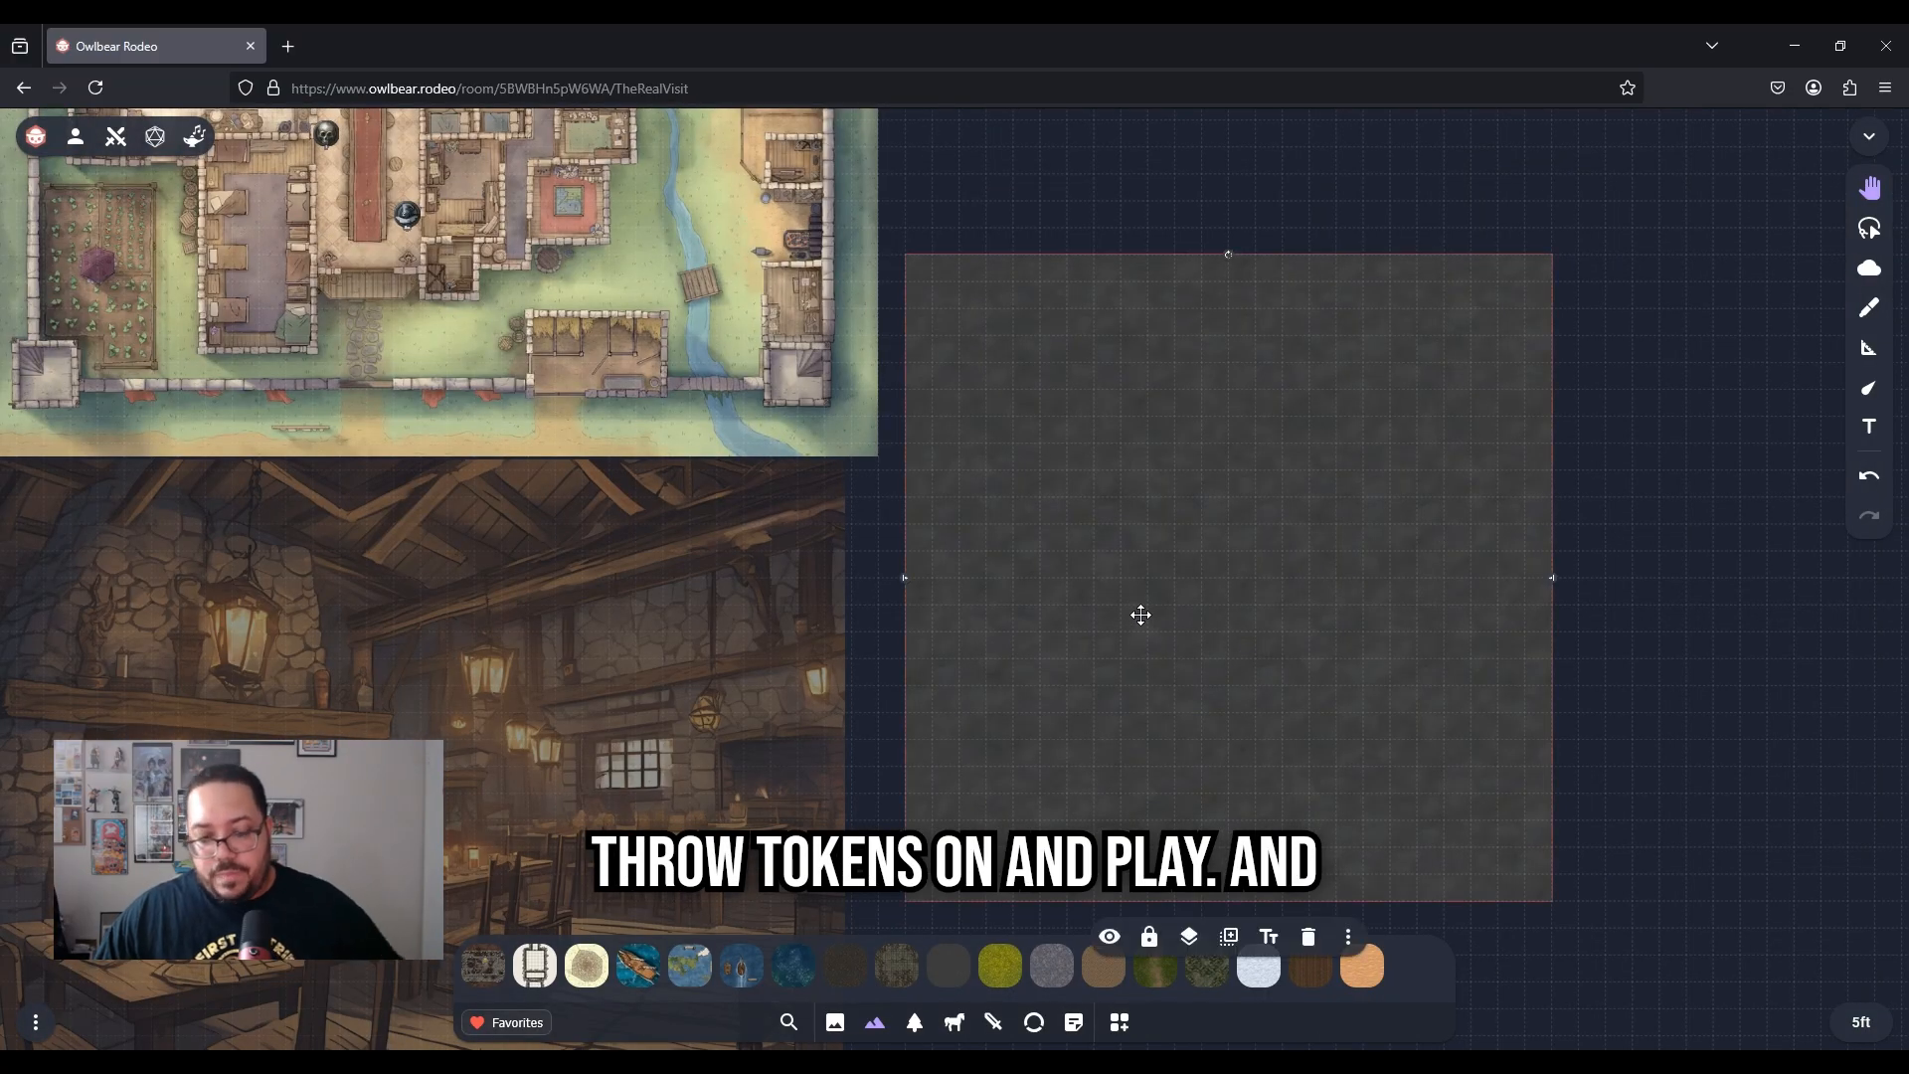
{"action": "left_click", "coordinate": [1312, 936]}
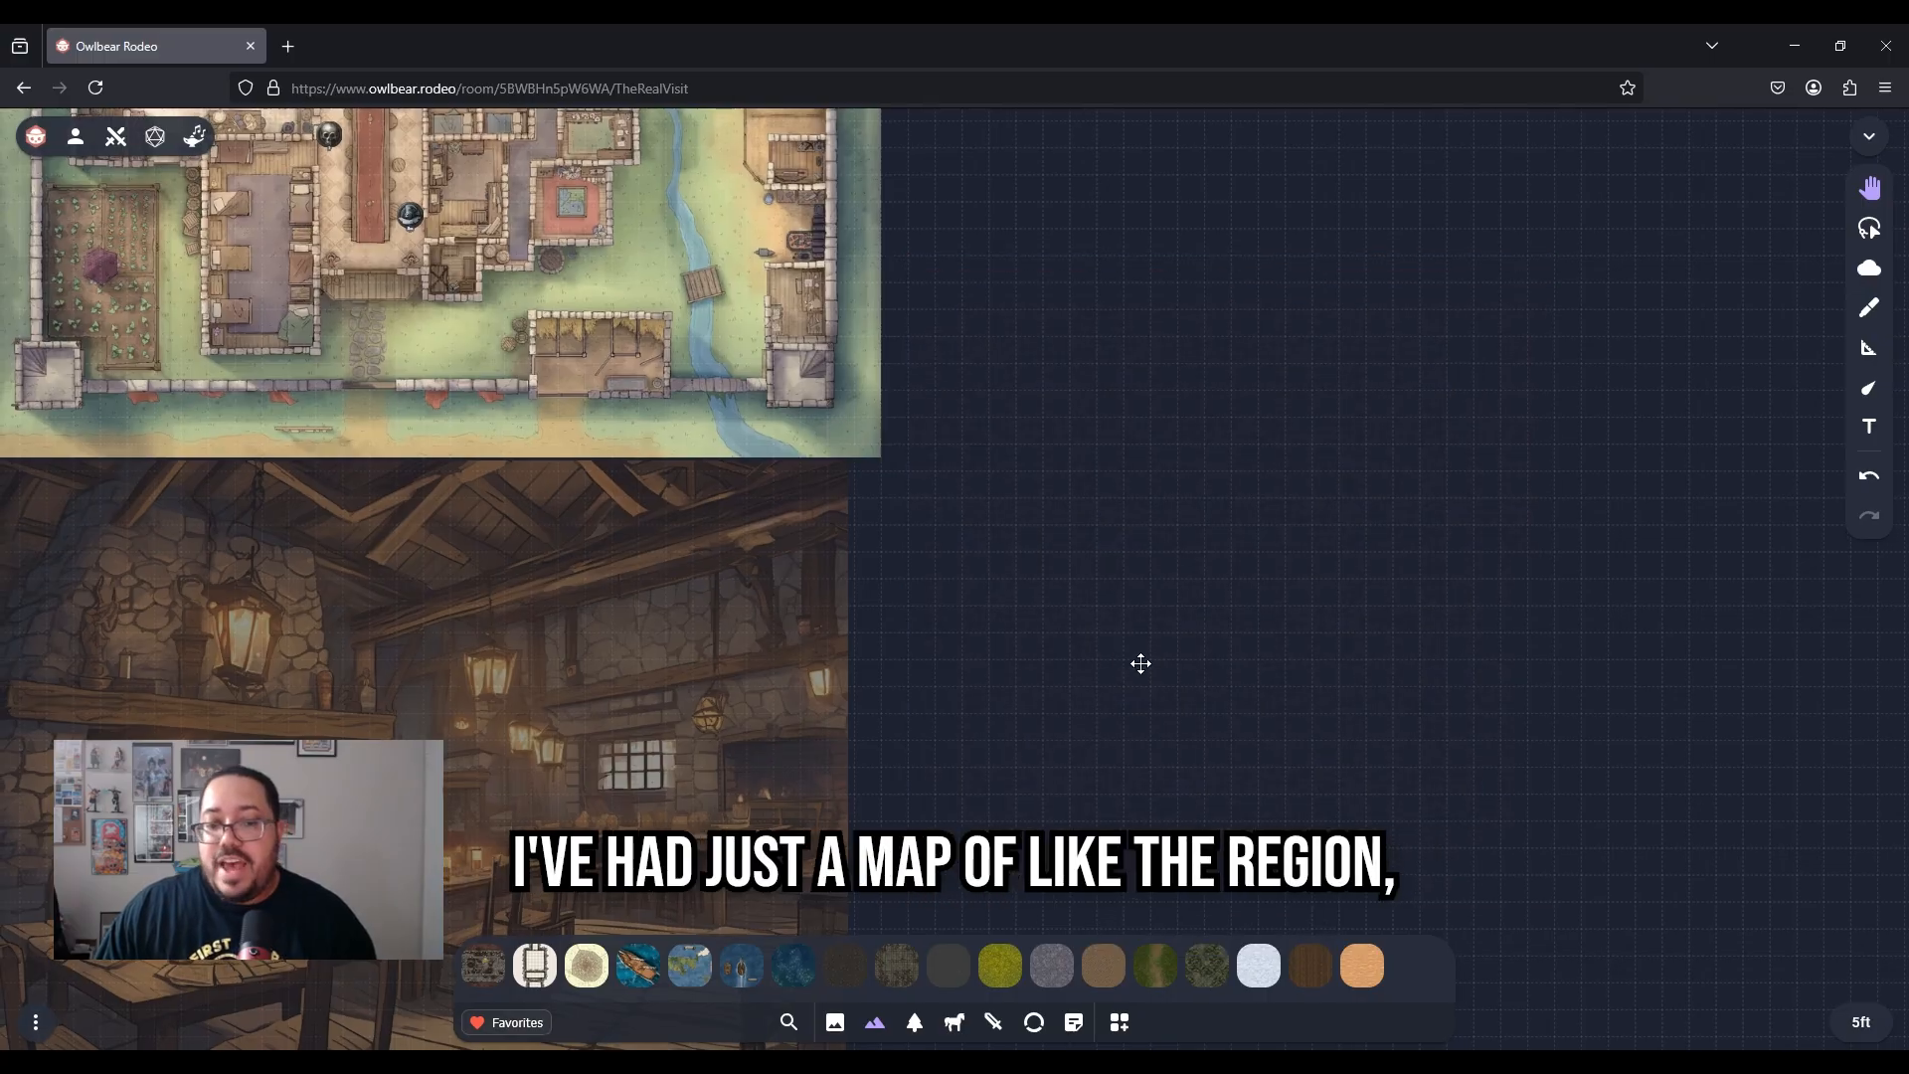
{"action": "scroll", "coordinate": [1122, 653], "scroll_direction": "down", "scroll_amount": 2}
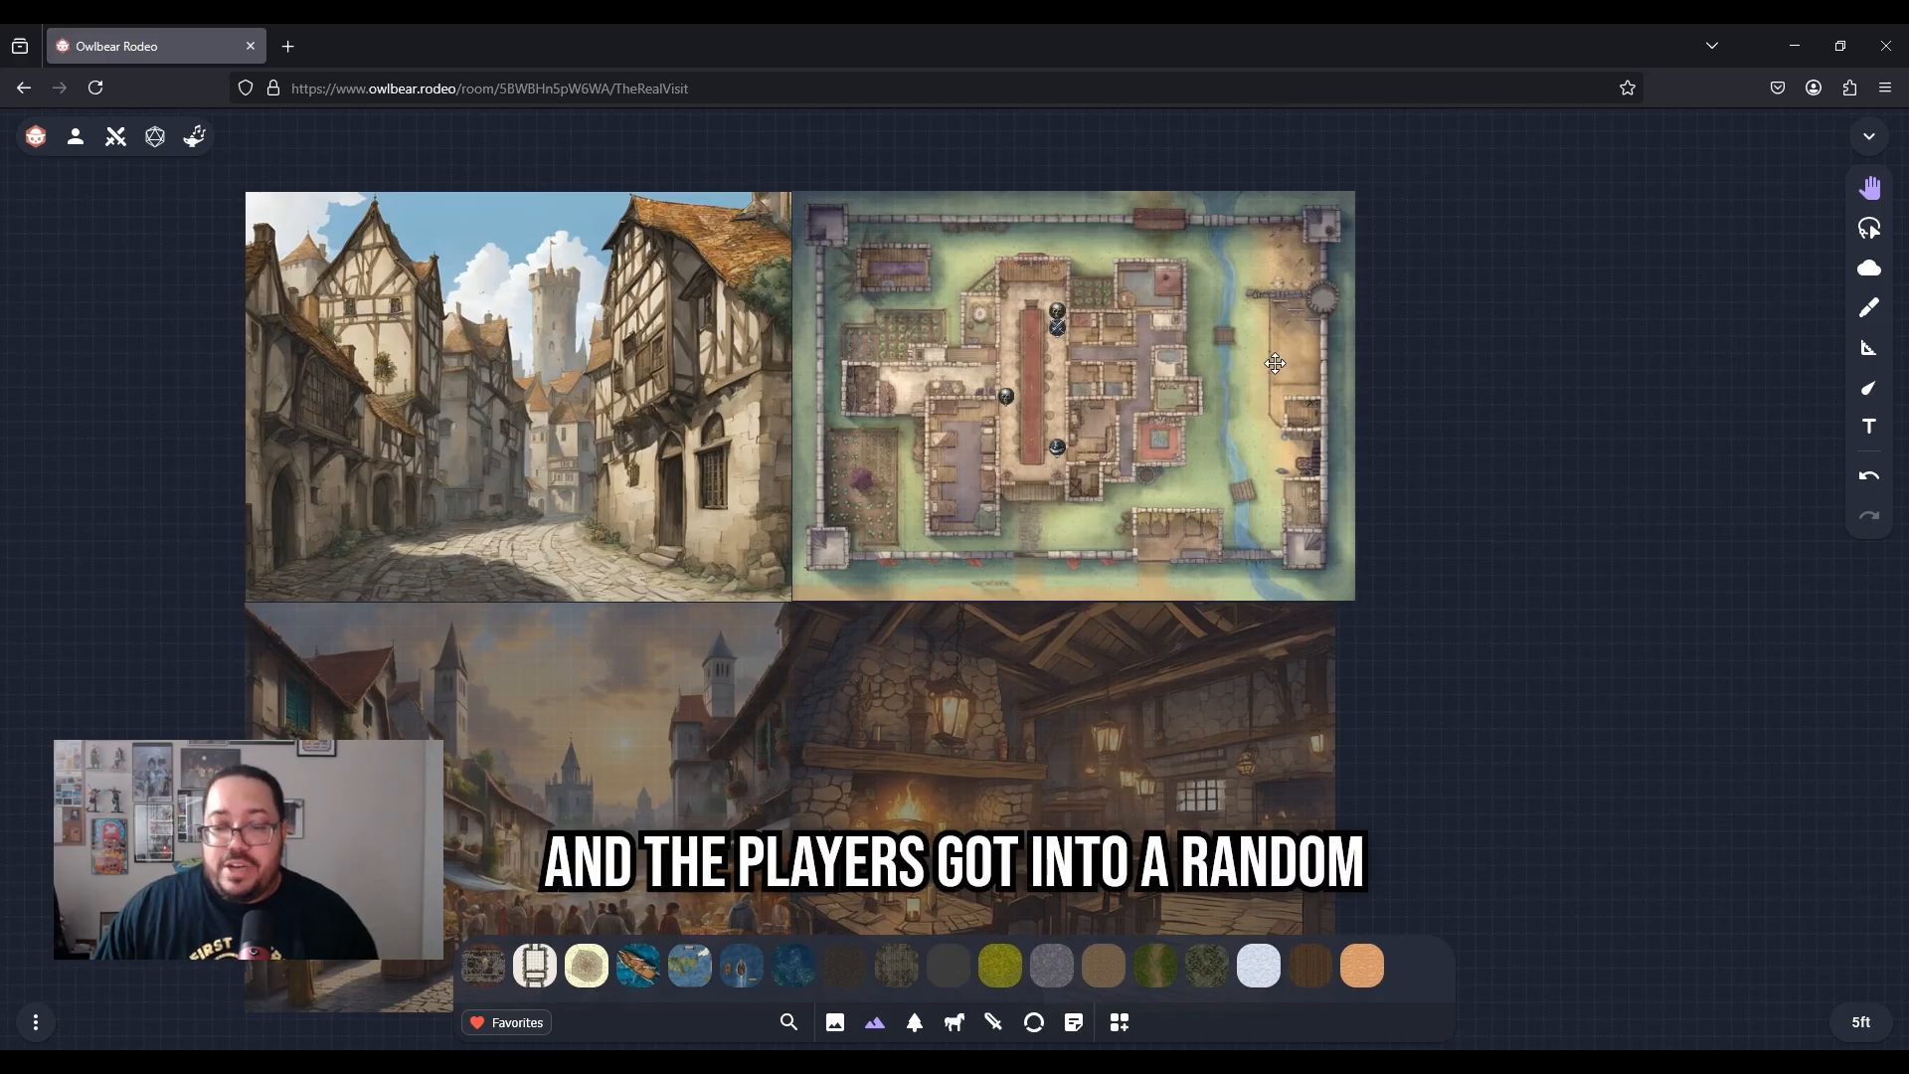
Add the Wasteland map from the Favorites maps and place it in the empty area beside the manor map
{"action": "left_click", "coordinate": [1119, 1024]}
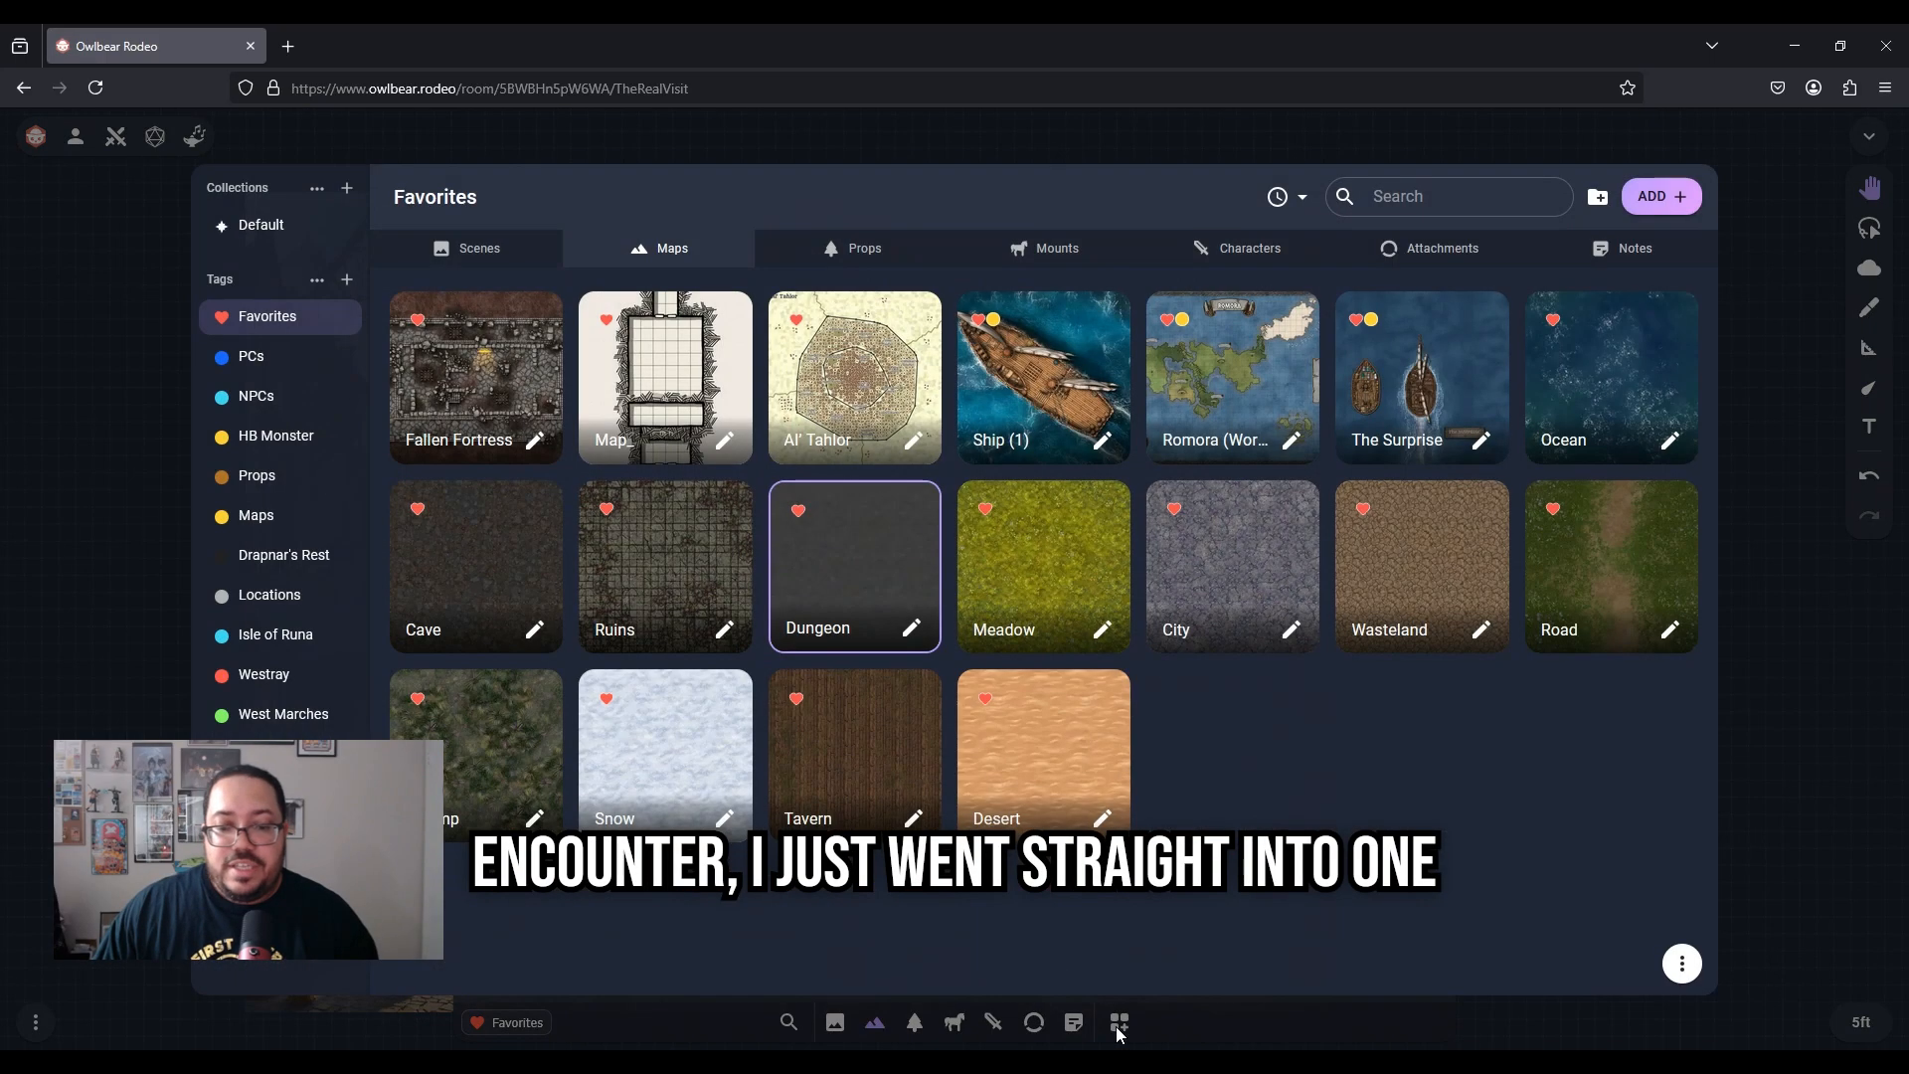
{"action": "left_click", "coordinate": [1121, 1025]}
{"action": "left_click_drag", "start_coordinate": [1104, 976], "coordinate": [1540, 422]}
{"action": "right_click", "coordinate": [1429, 474]}
{"action": "right_click", "coordinate": [1539, 421]}
{"action": "left_click", "coordinate": [1449, 586]}
{"action": "left_click_drag", "start_coordinate": [1471, 554], "coordinate": [1604, 525]}
{"action": "left_click_drag", "start_coordinate": [1472, 677], "coordinate": [1321, 686]}
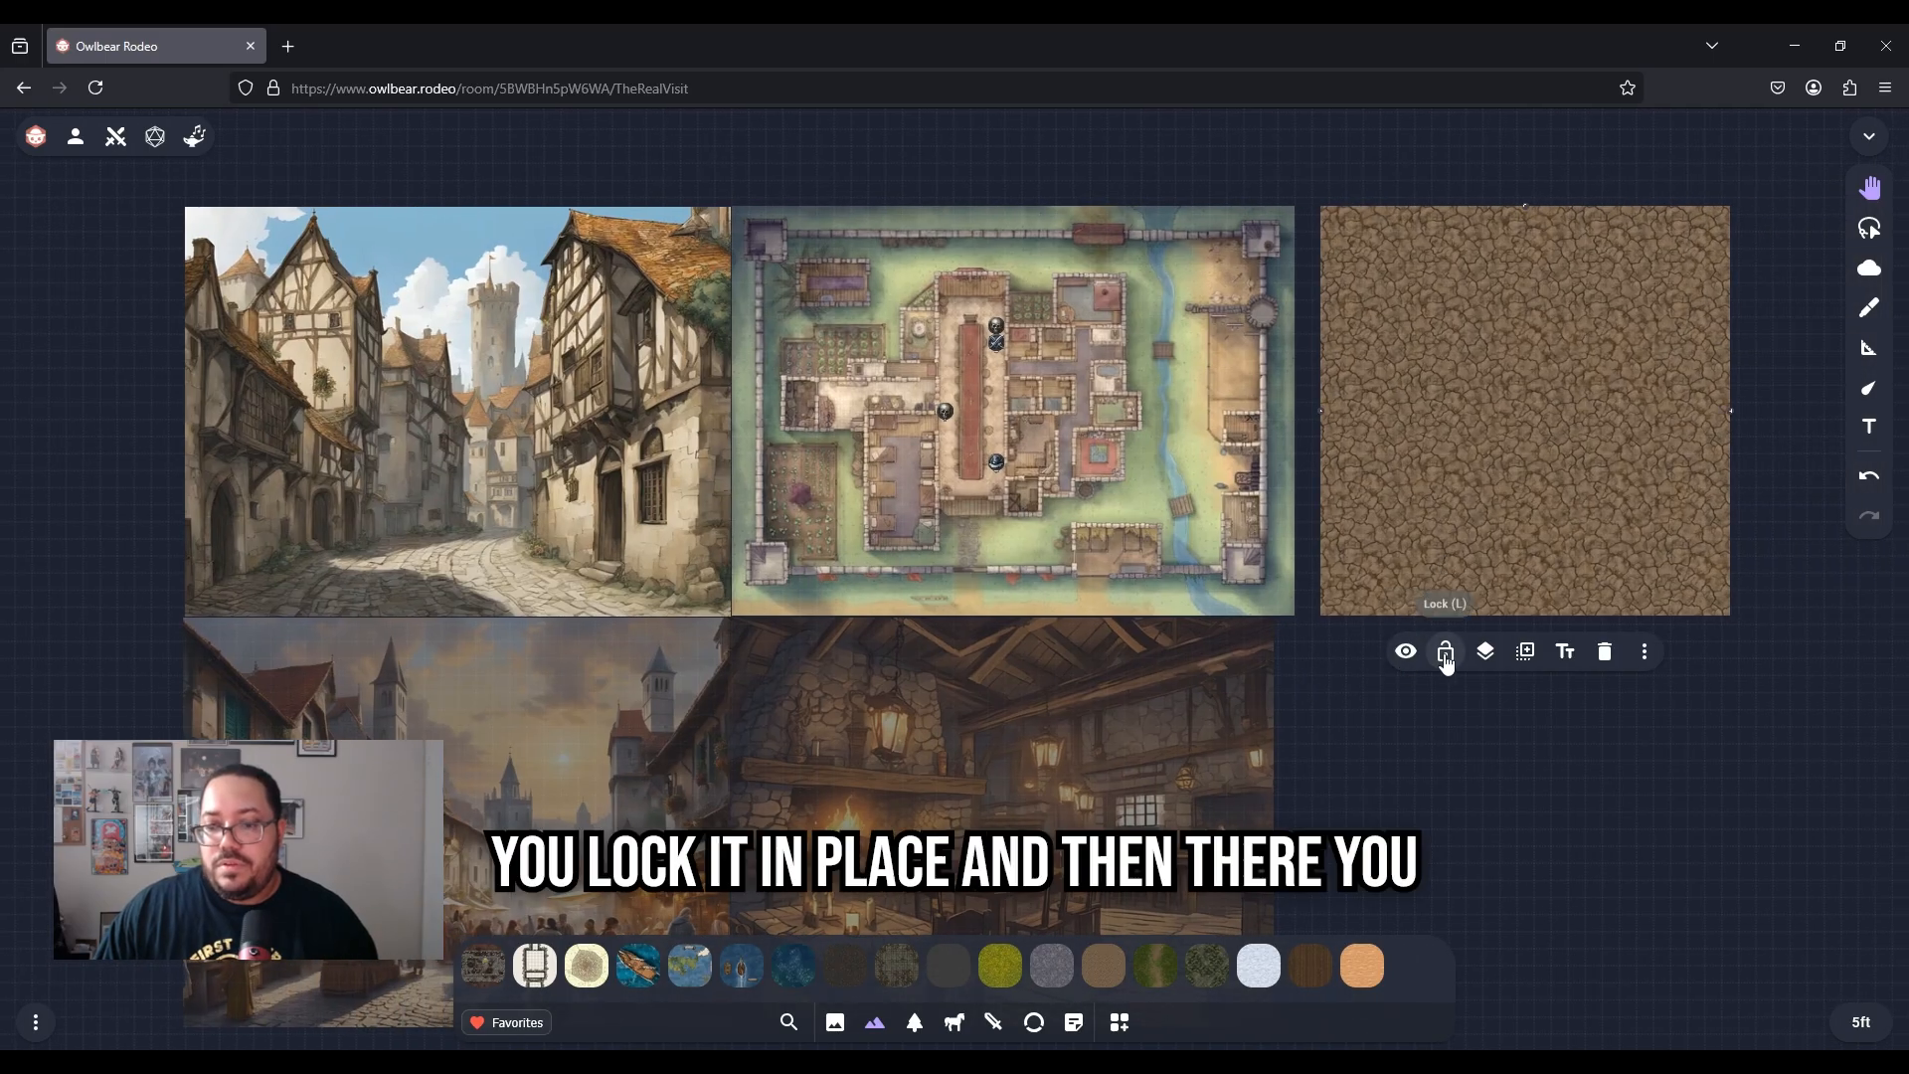
Lock the Wasteland map in place and delete it from the scene
{"action": "left_click", "coordinate": [1446, 651]}
{"action": "scroll", "coordinate": [1458, 524], "scroll_direction": "up", "scroll_amount": 5}
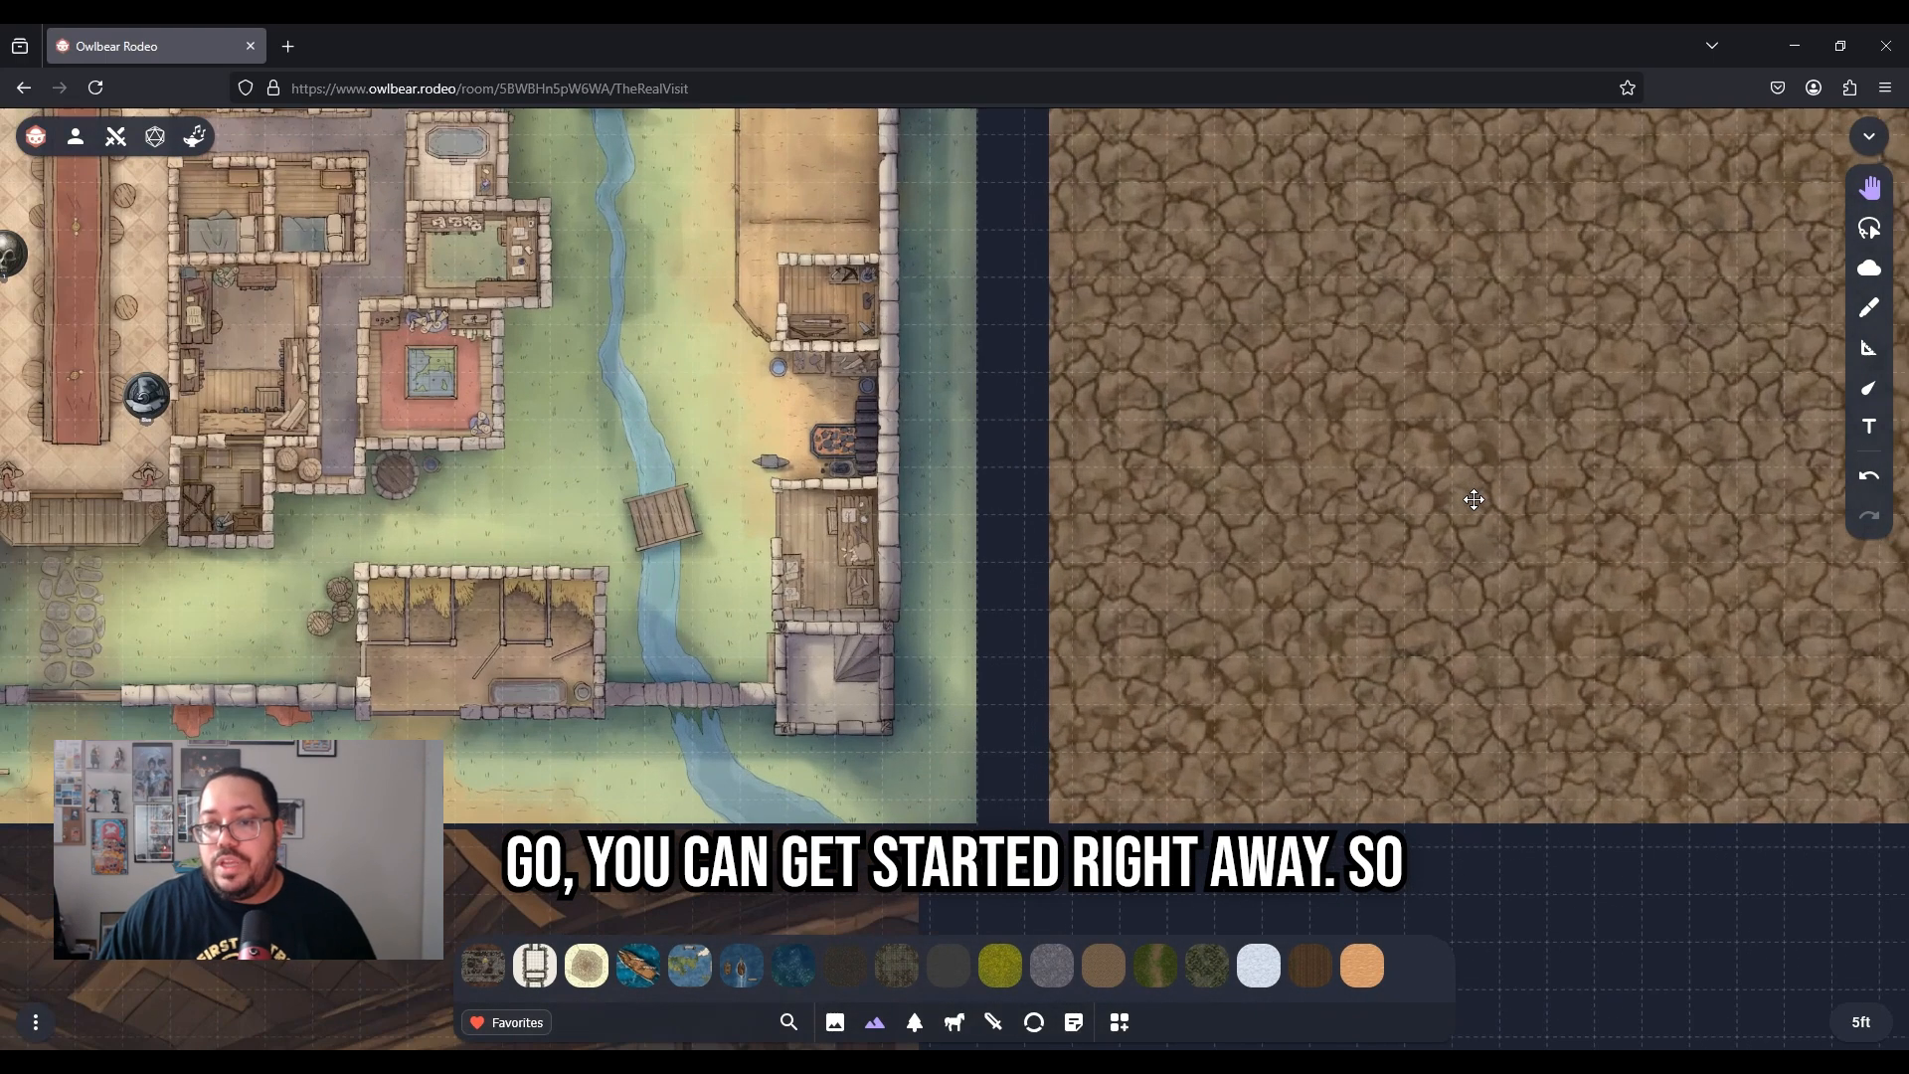
{"action": "scroll", "coordinate": [1472, 502], "scroll_direction": "down", "scroll_amount": 2}
{"action": "scroll", "coordinate": [1473, 499], "scroll_direction": "down", "scroll_amount": 3}
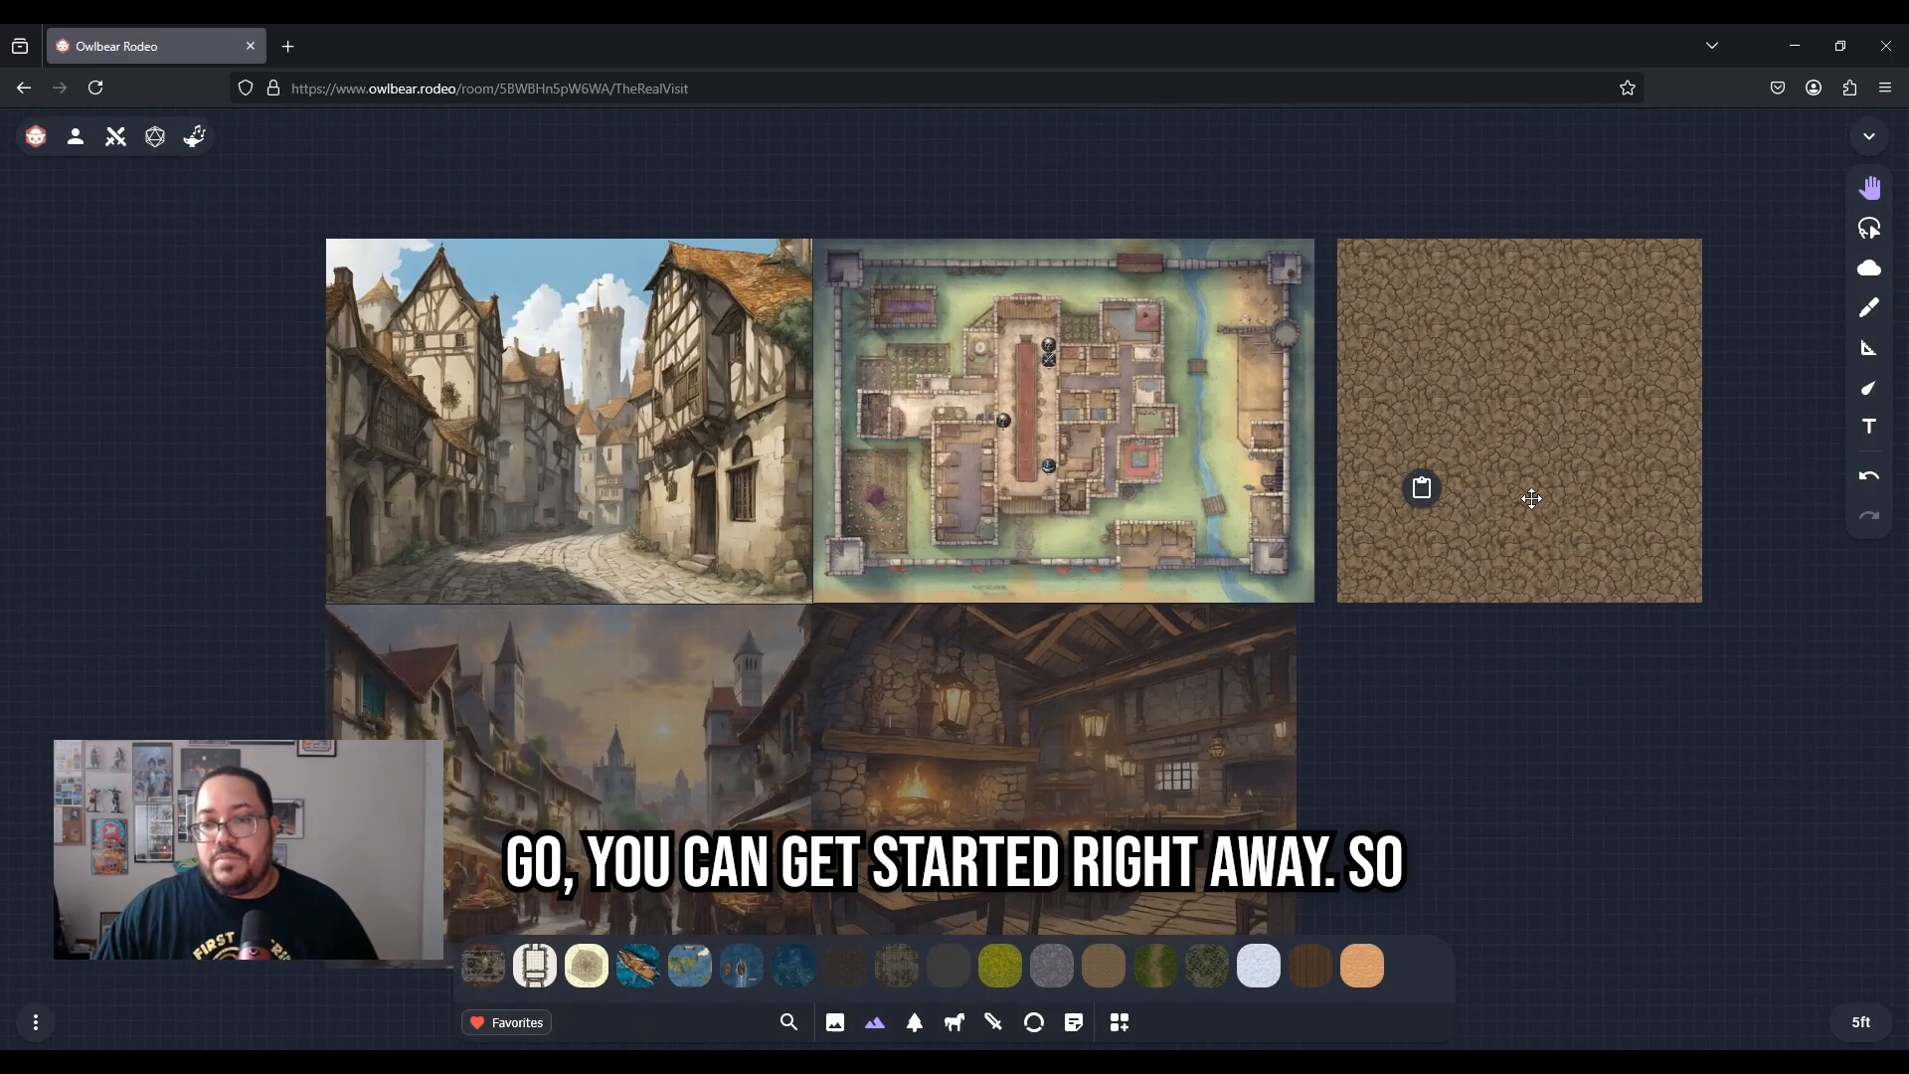
{"action": "left_click", "coordinate": [1496, 489]}
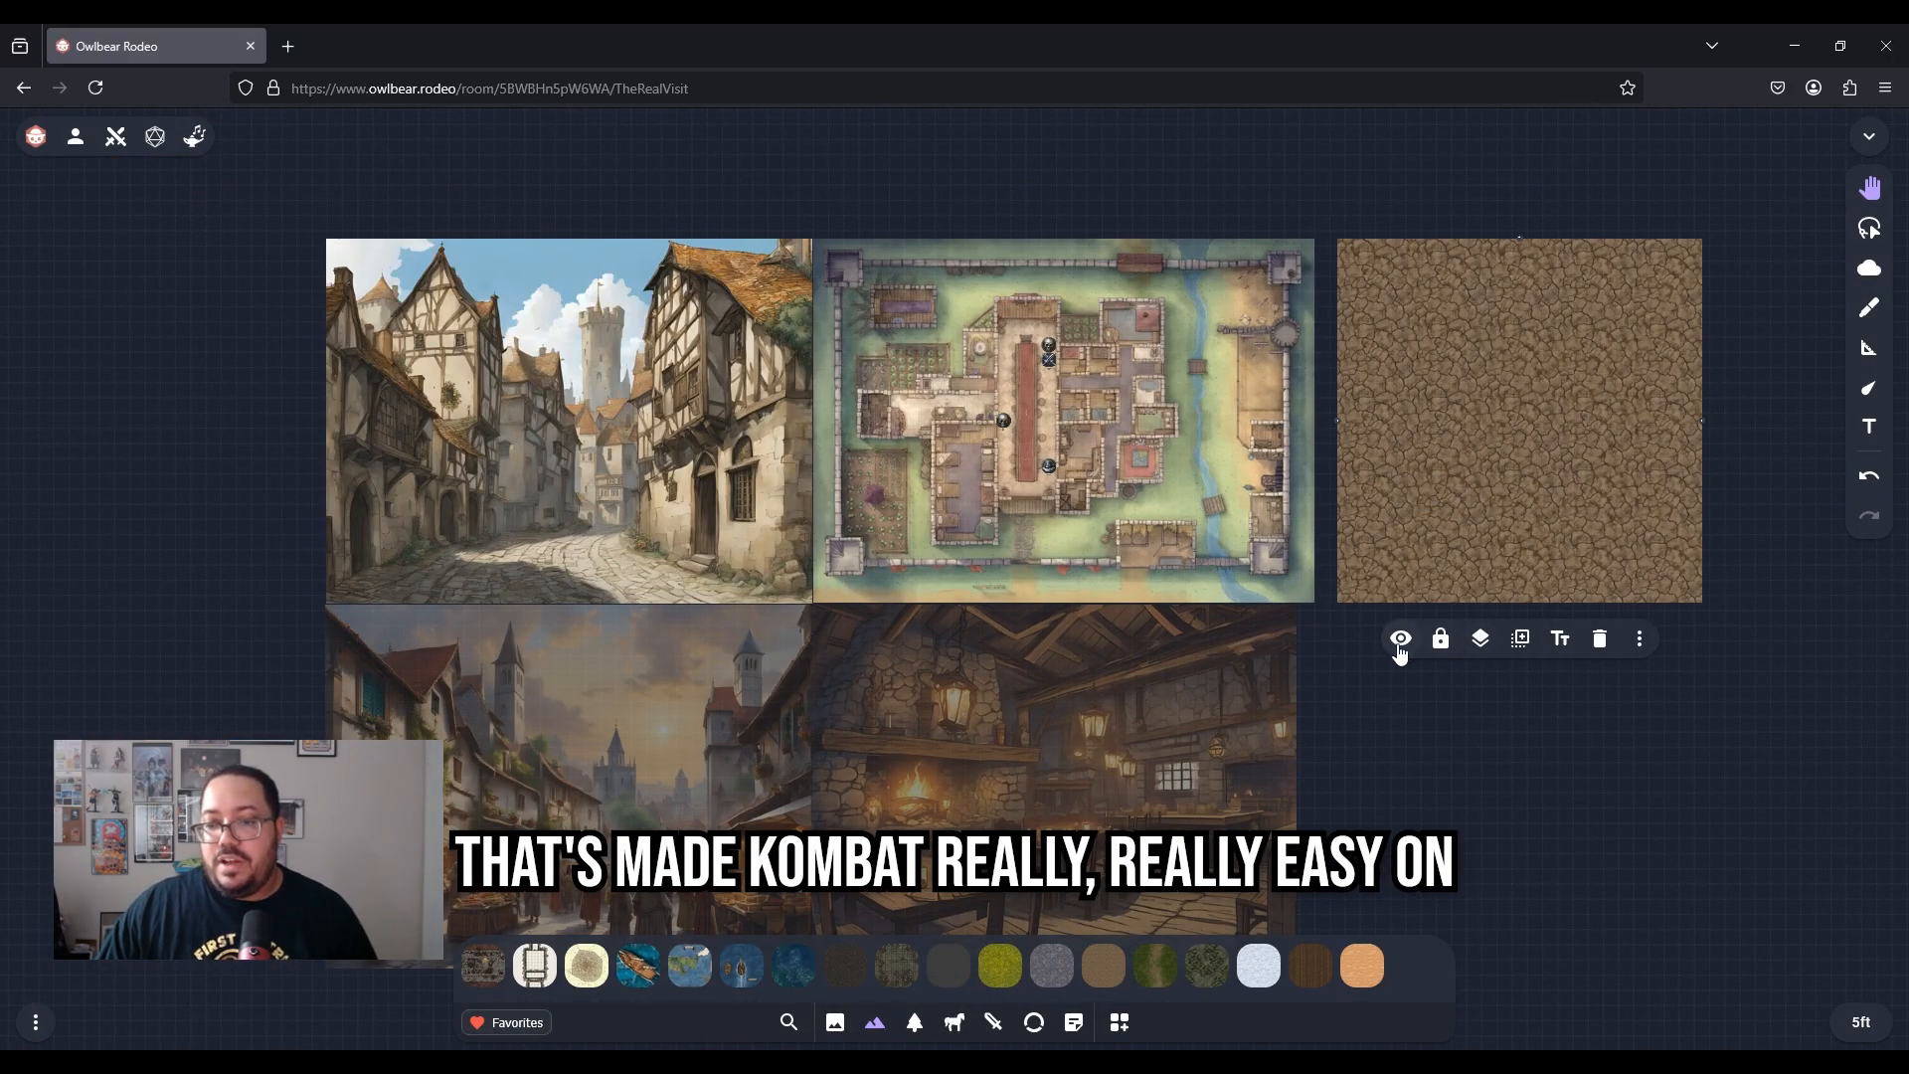
{"action": "left_click", "coordinate": [1598, 641]}
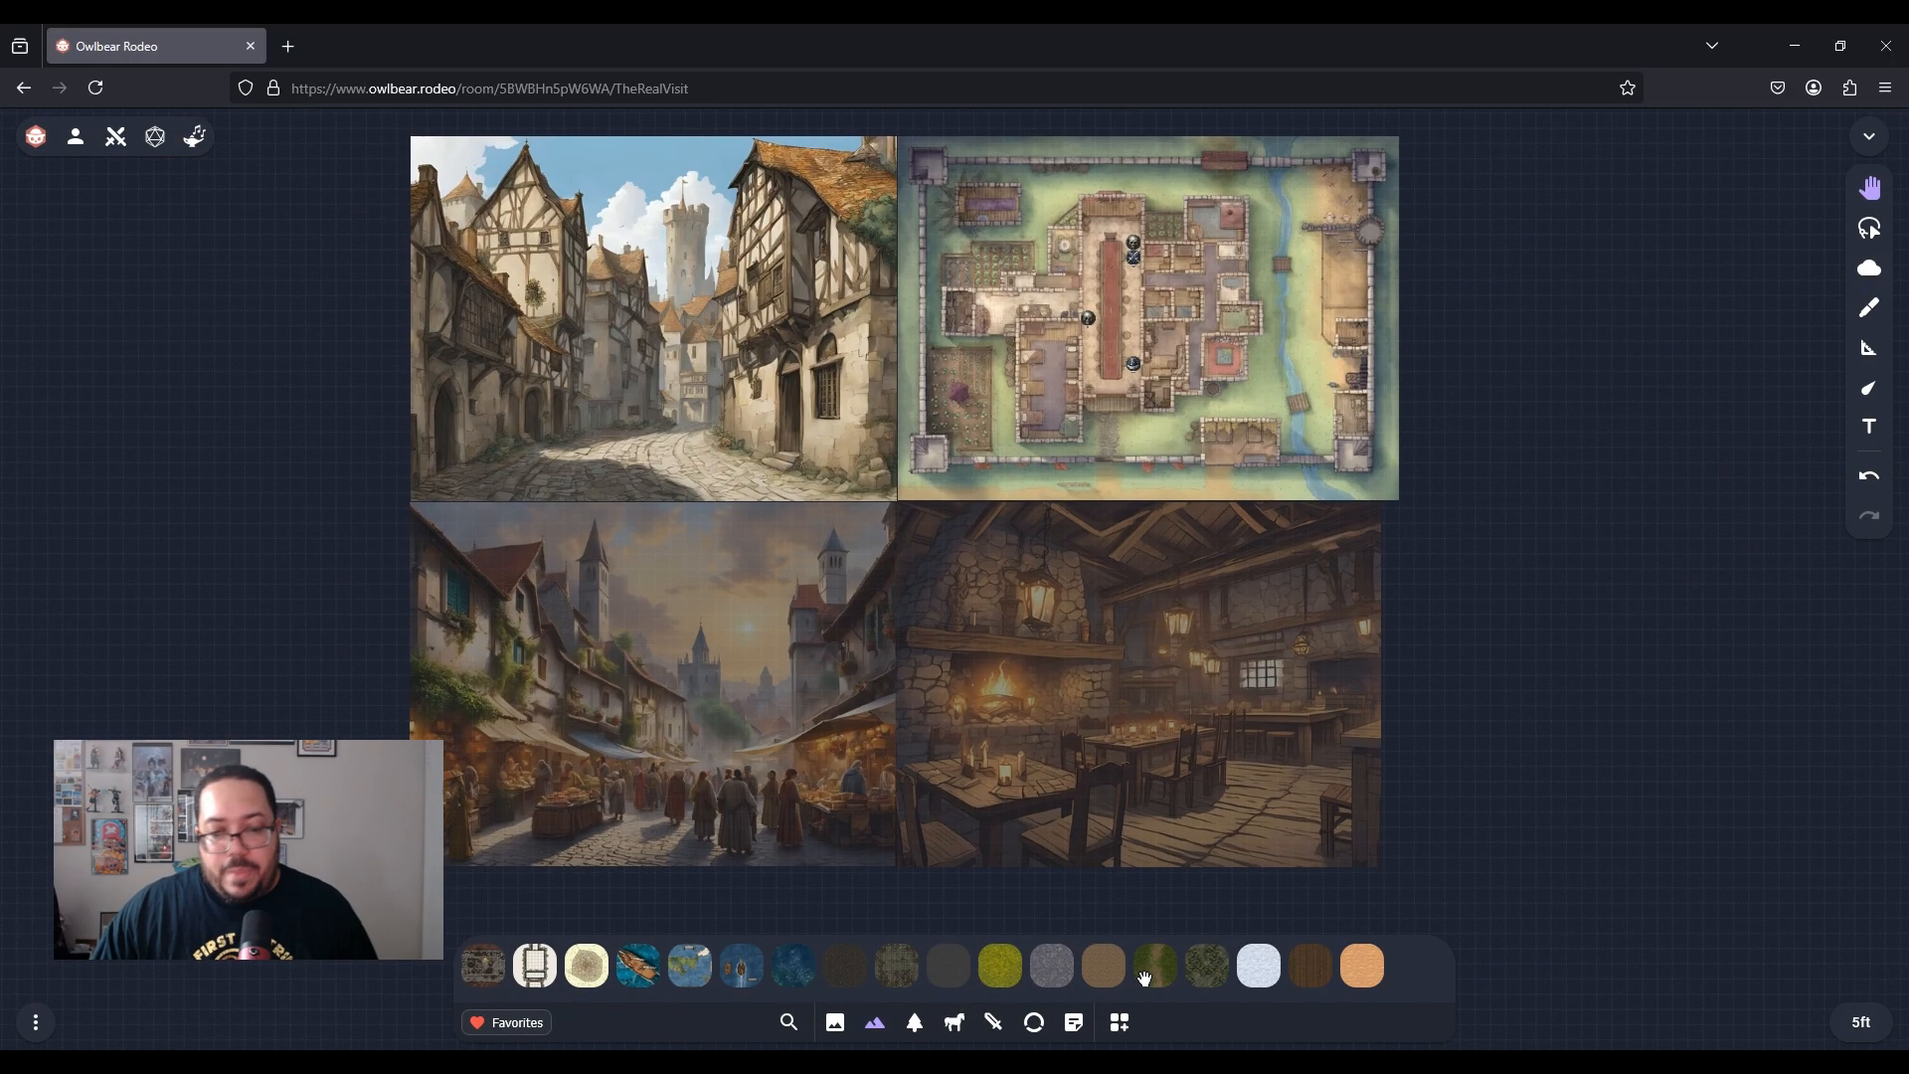
Browse the Favorites scenes in the full asset library, selecting the Isle of Runa and Ironhold scenes
{"action": "left_click", "coordinate": [1134, 1014]}
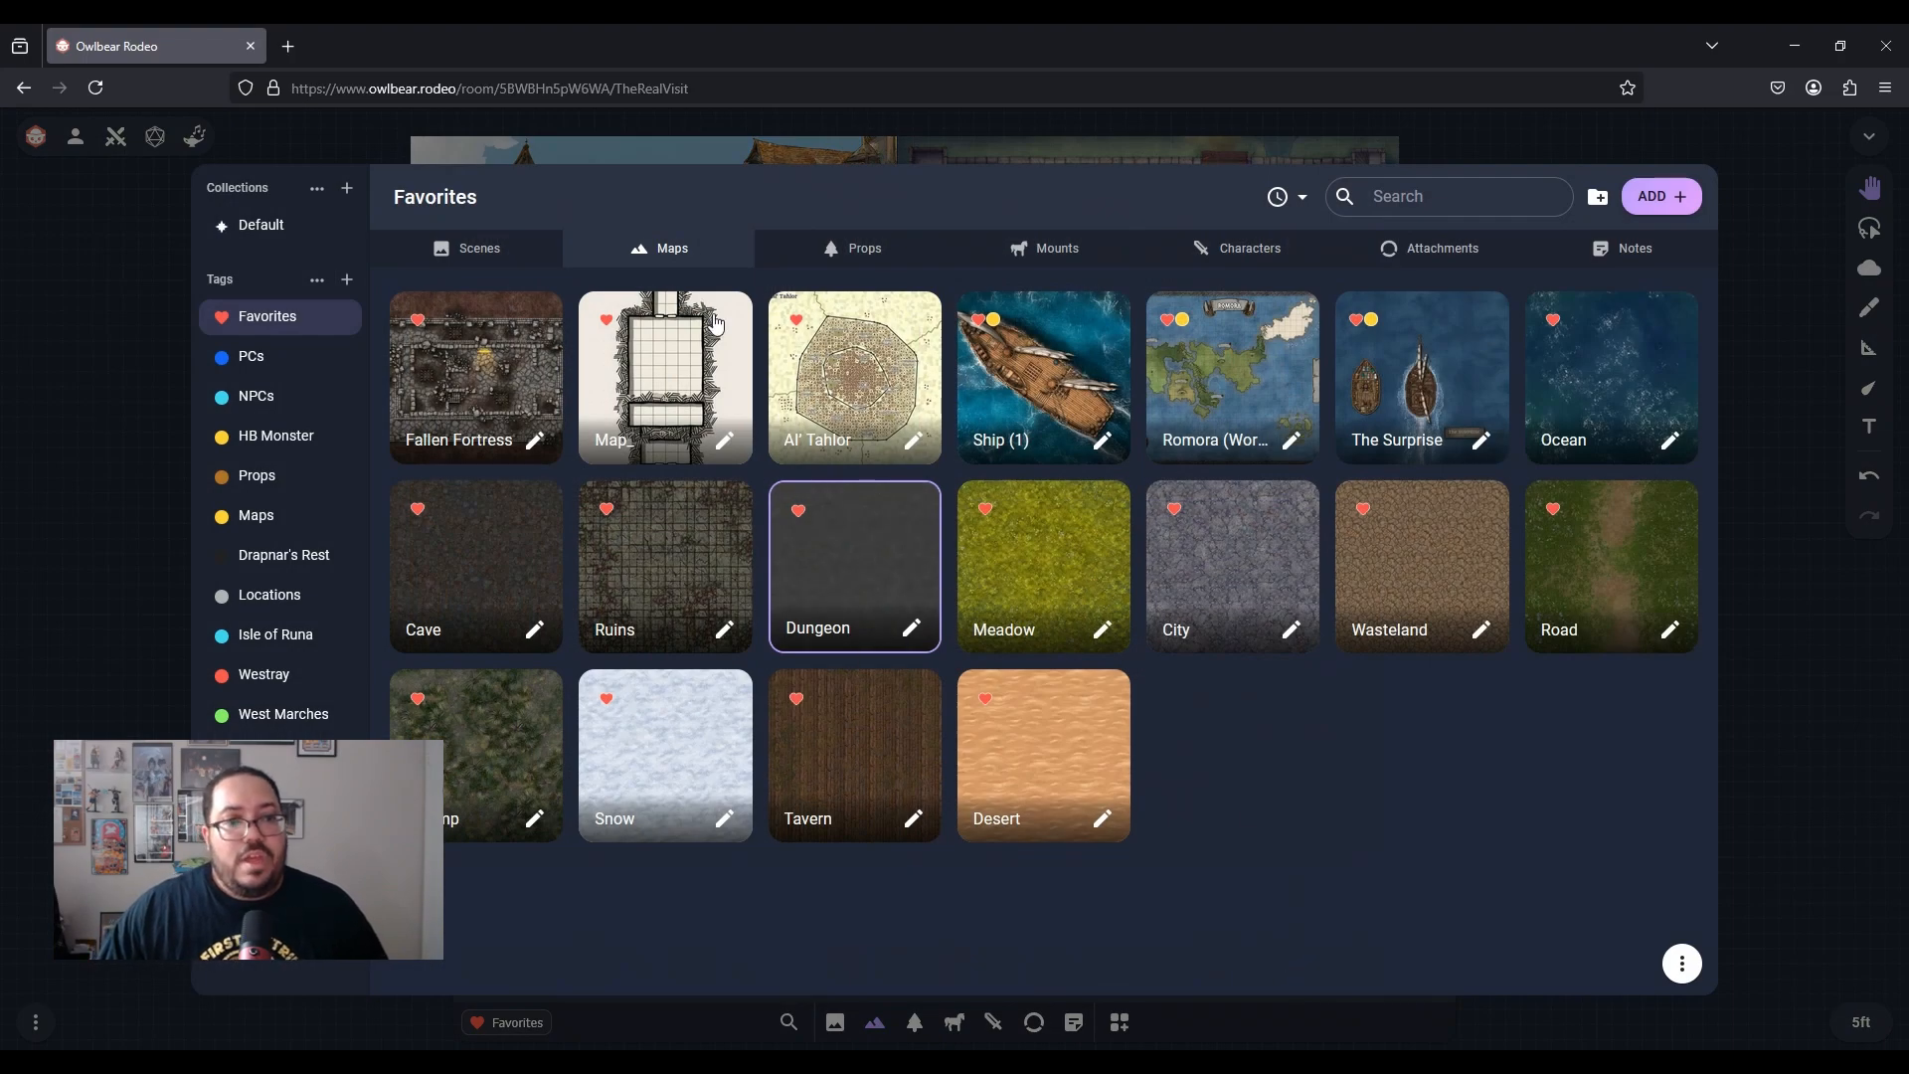
{"action": "left_click", "coordinate": [498, 250]}
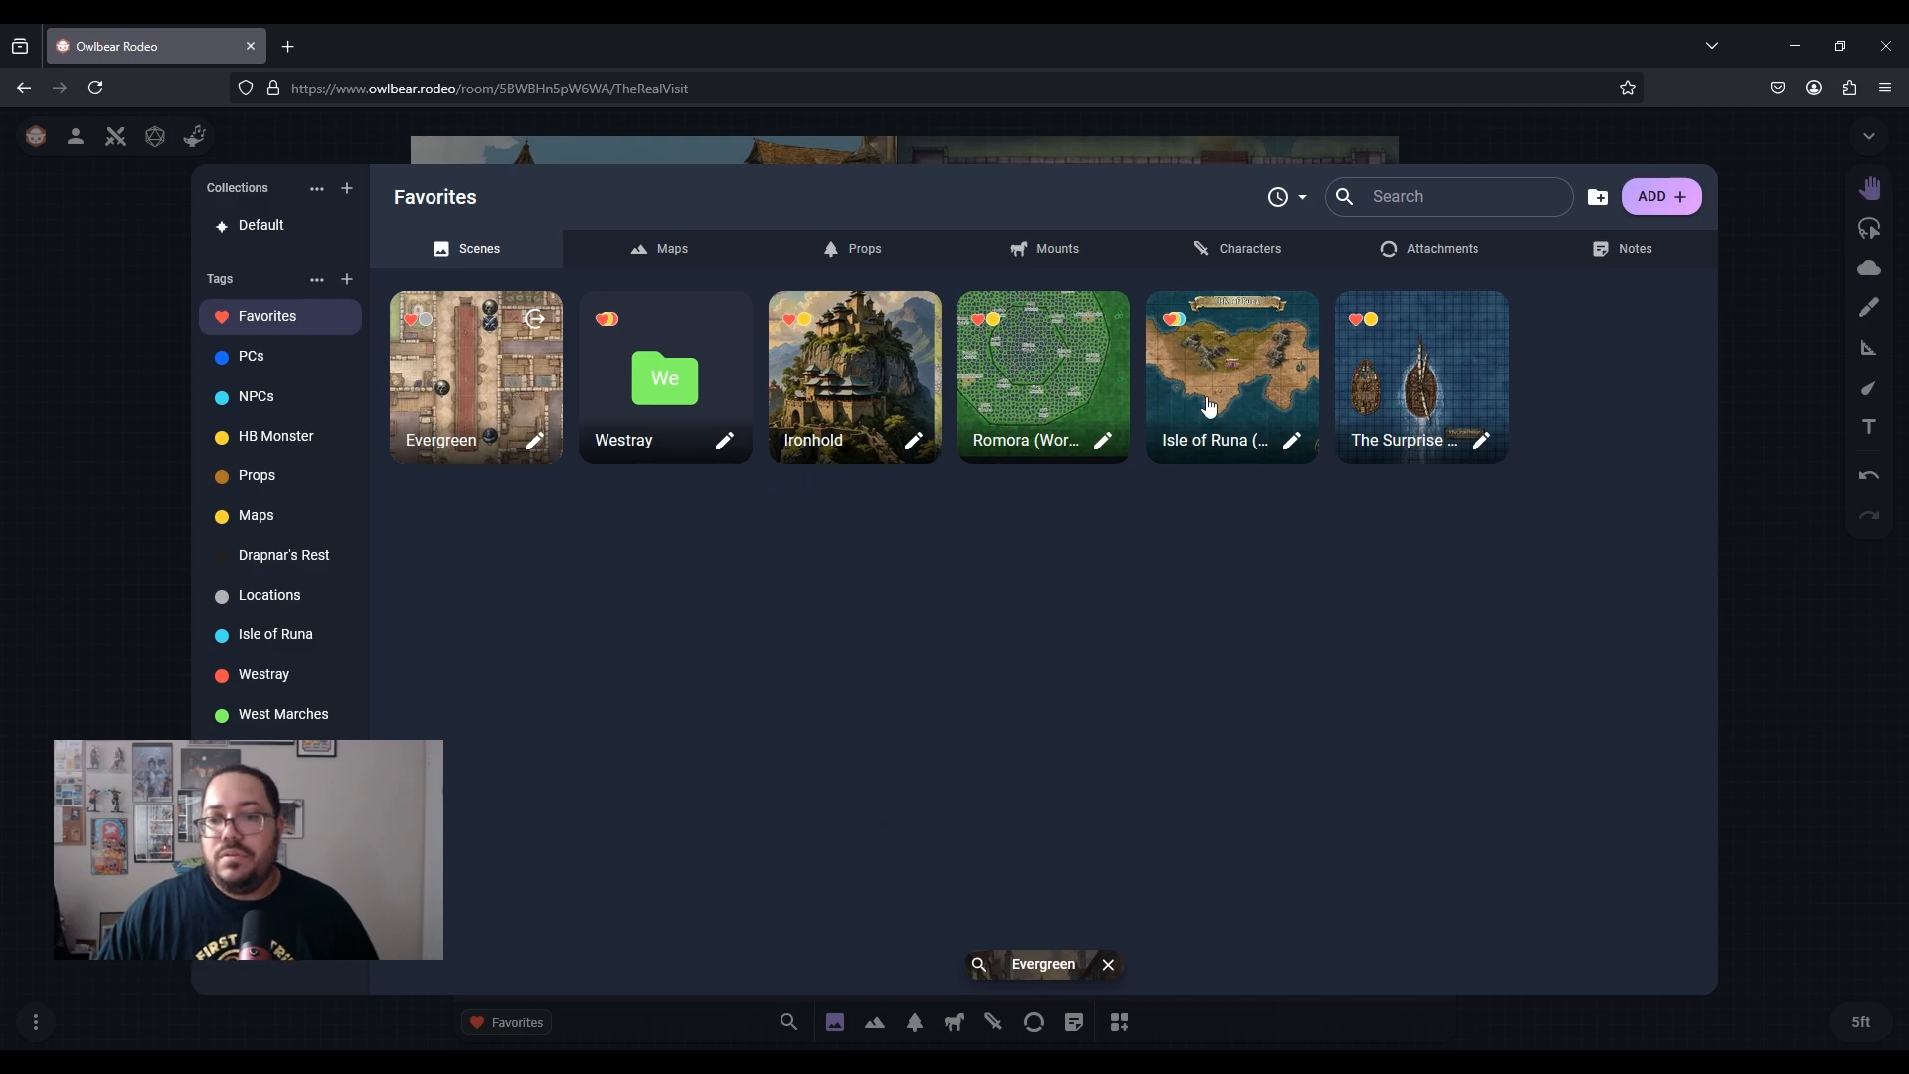
{"action": "left_click", "coordinate": [1248, 389]}
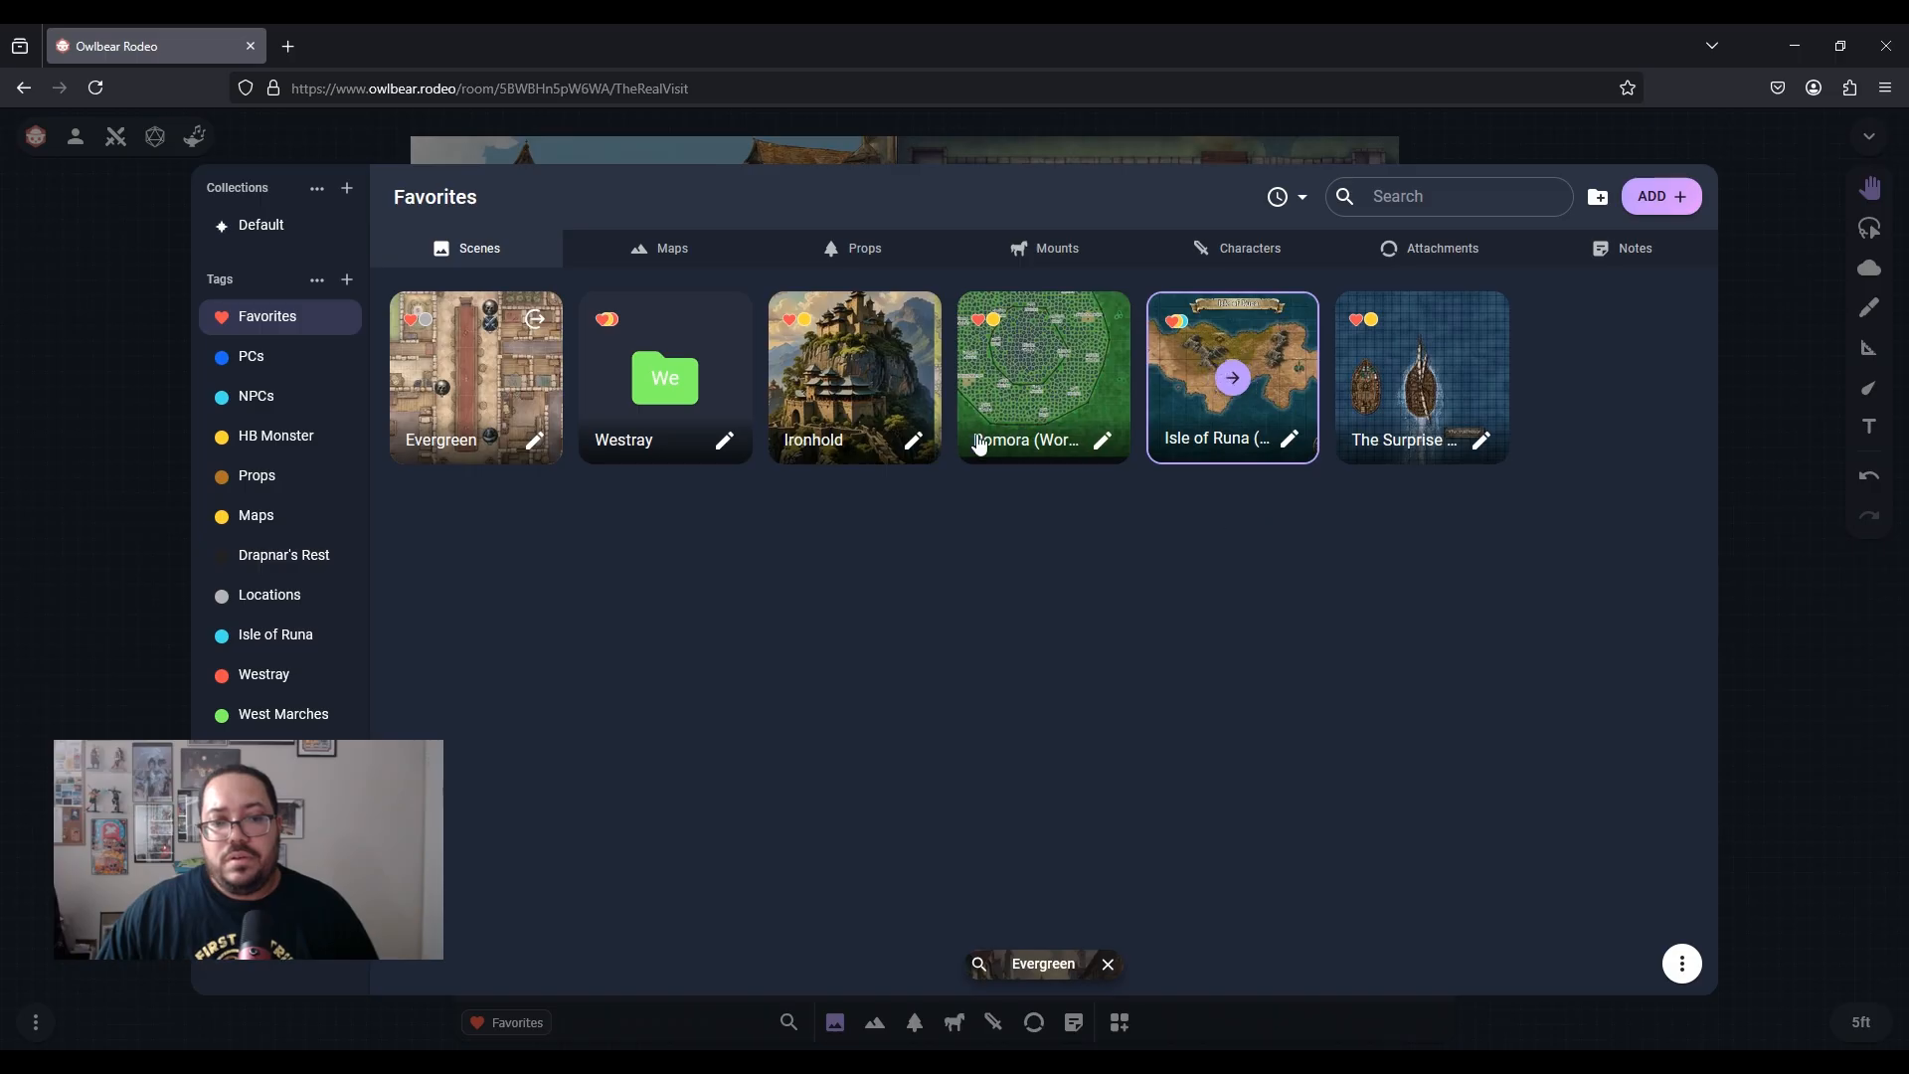
{"action": "left_click", "coordinate": [877, 384]}
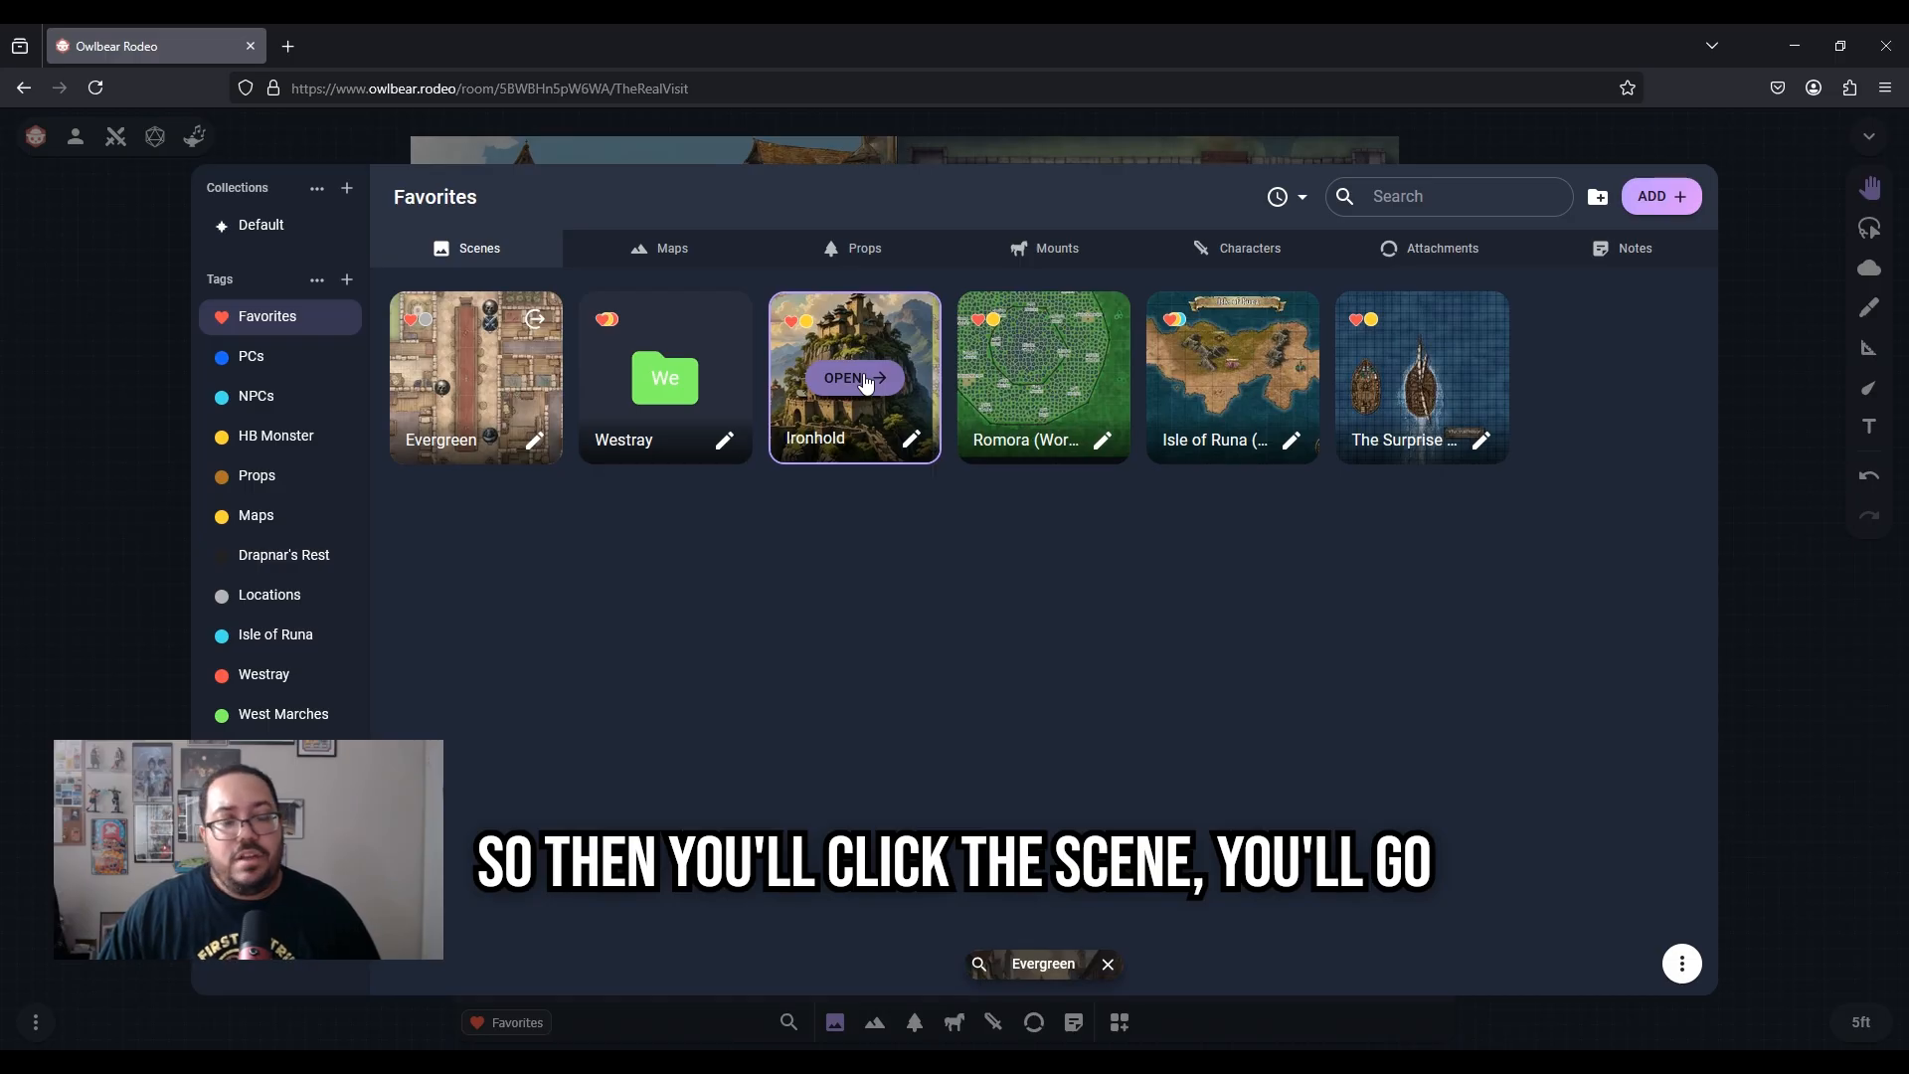
{"action": "left_click_drag", "start_coordinate": [865, 382], "coordinate": [774, 466]}
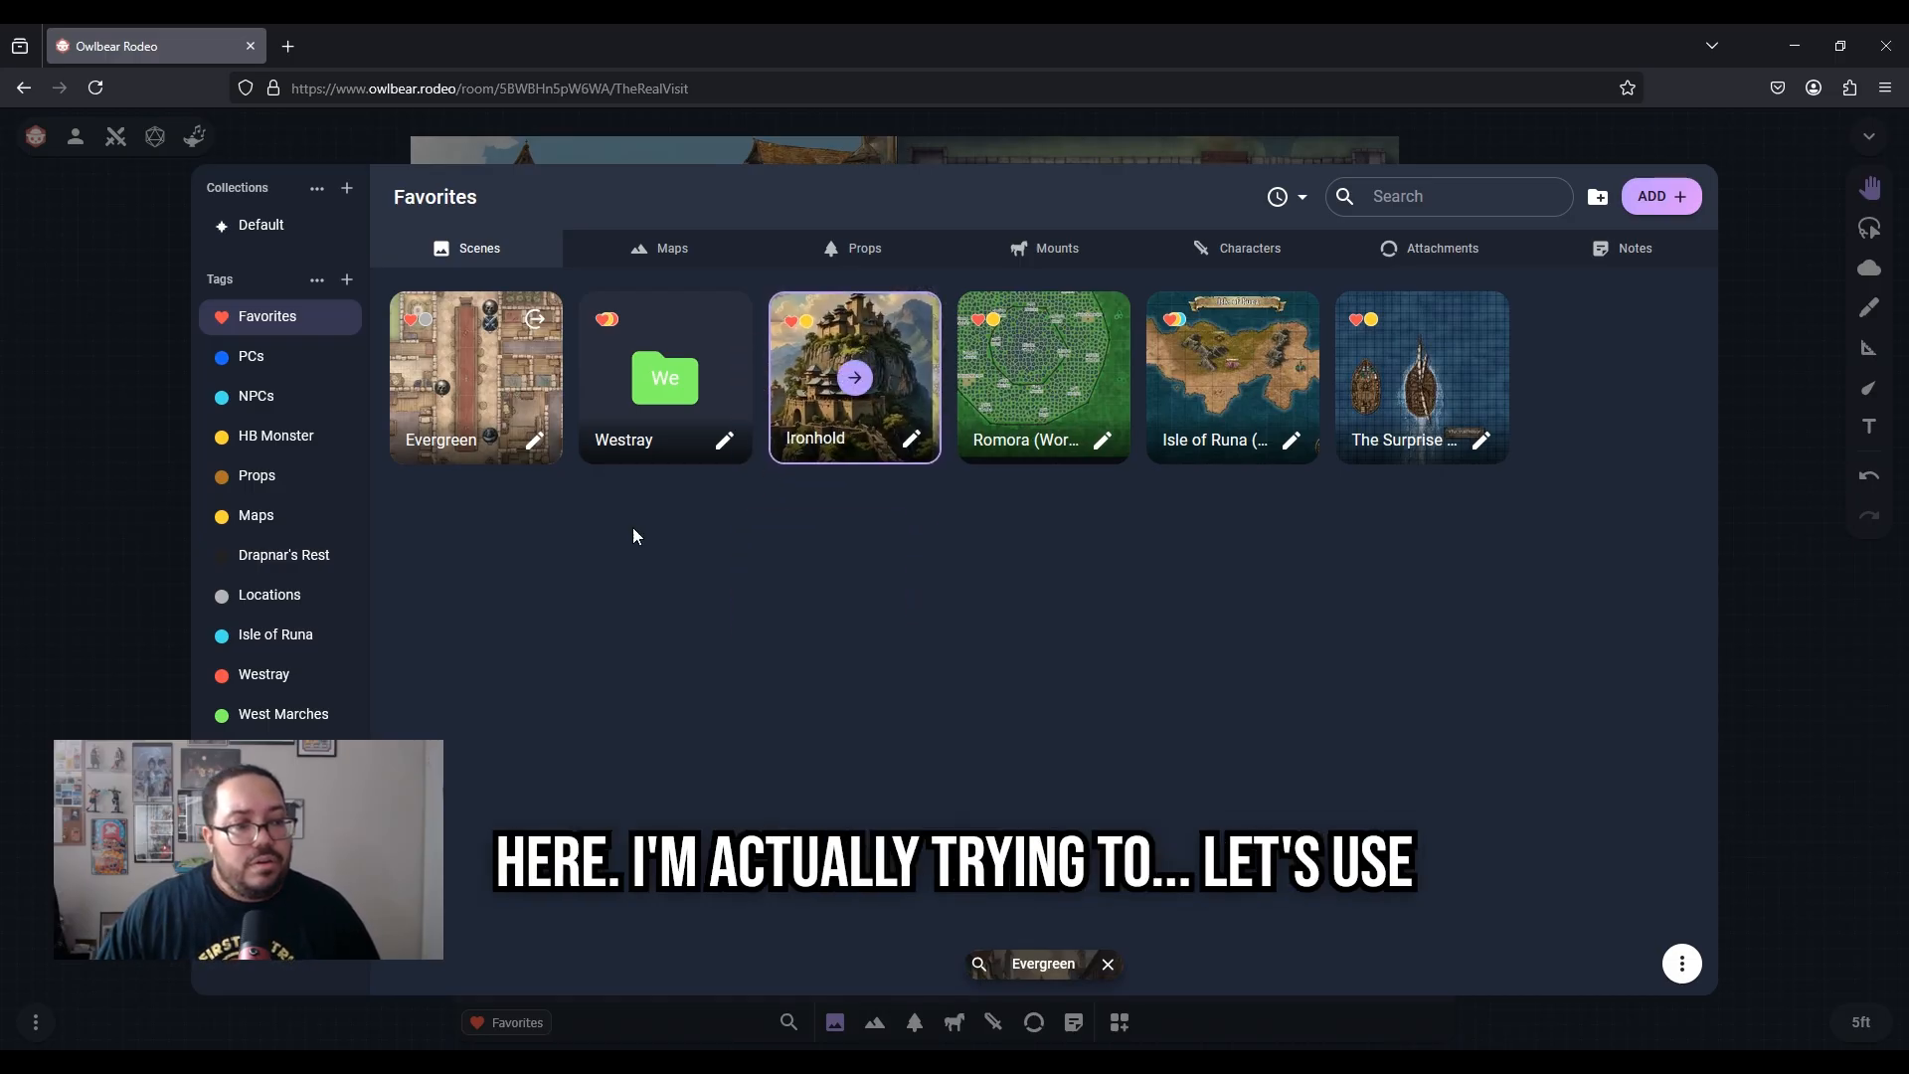
Filter the scenes by the Westray tag and open the Westray scene
{"action": "left_click", "coordinate": [300, 716]}
{"action": "left_click", "coordinate": [263, 678]}
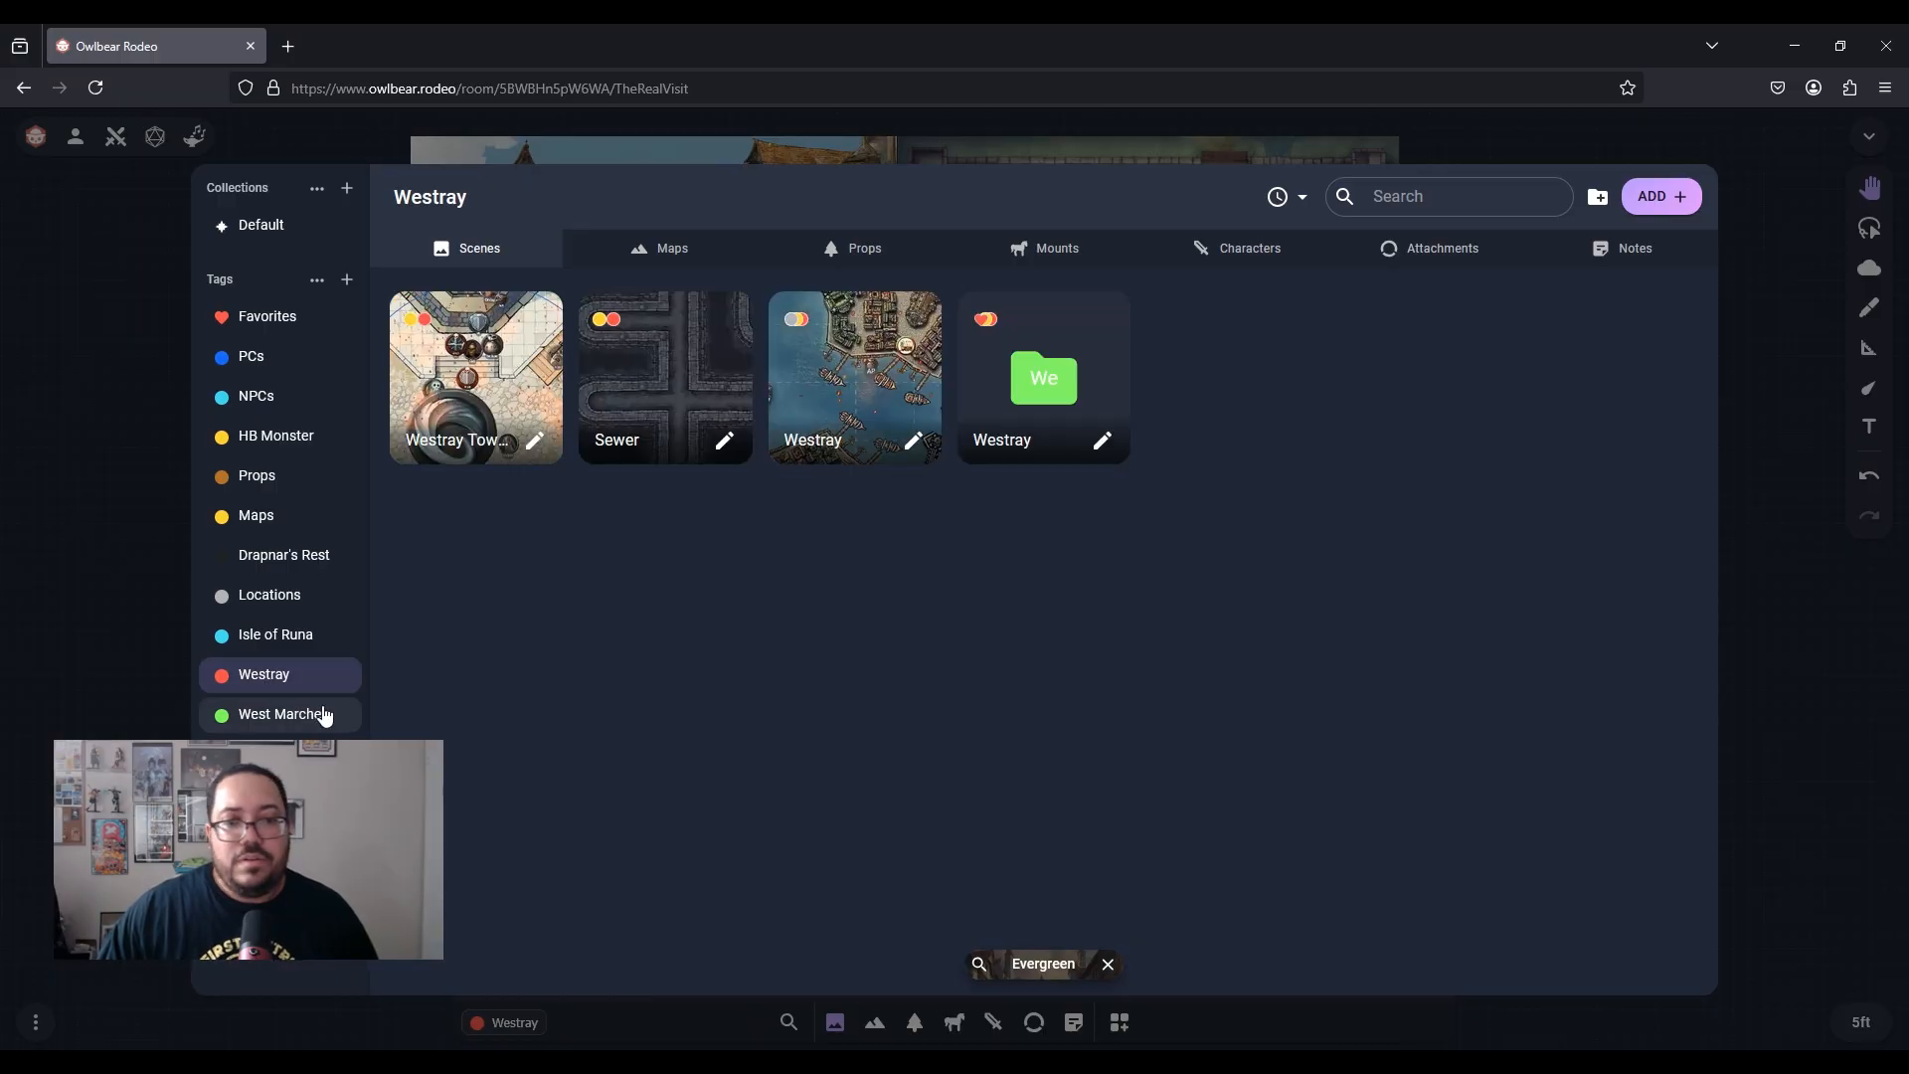
{"action": "left_click", "coordinate": [860, 382]}
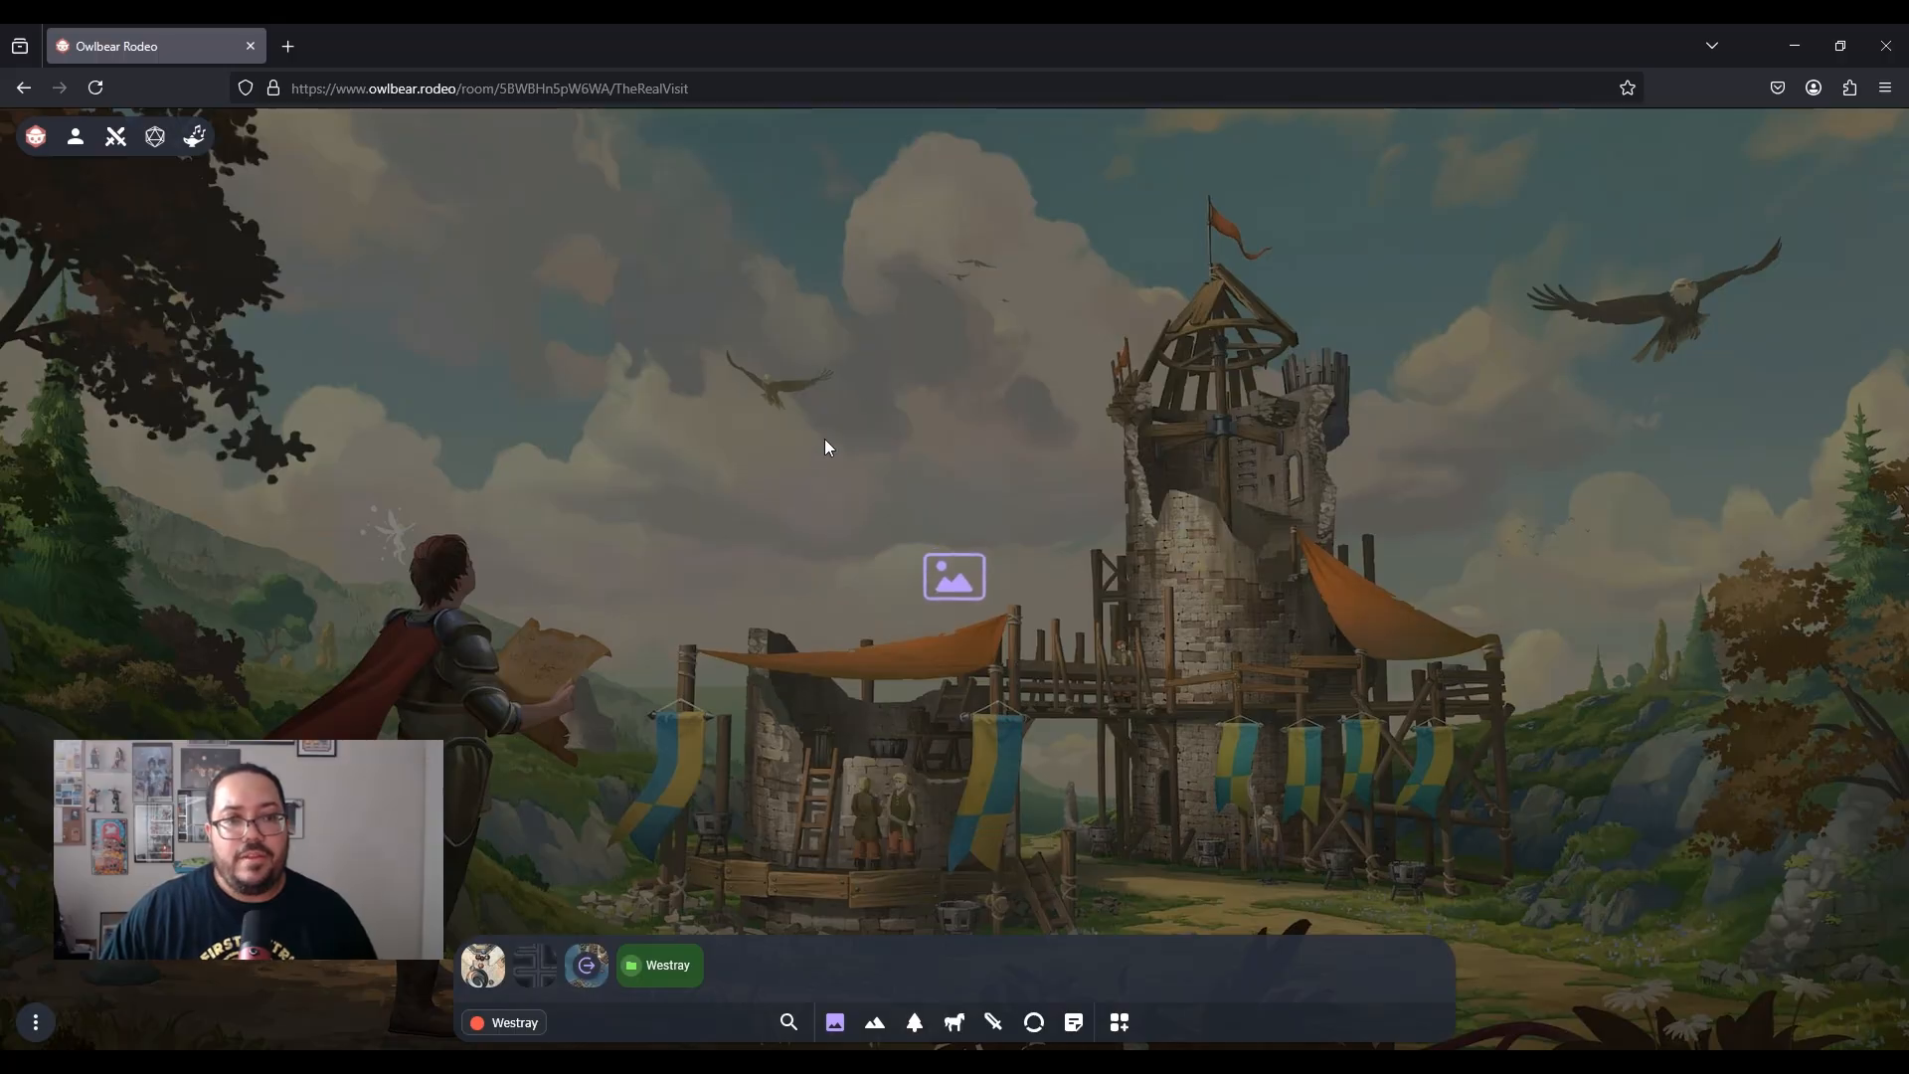
Remove the Fire weather effect from the Westray city map
{"action": "scroll", "coordinate": [826, 448], "scroll_direction": "down", "scroll_amount": 3}
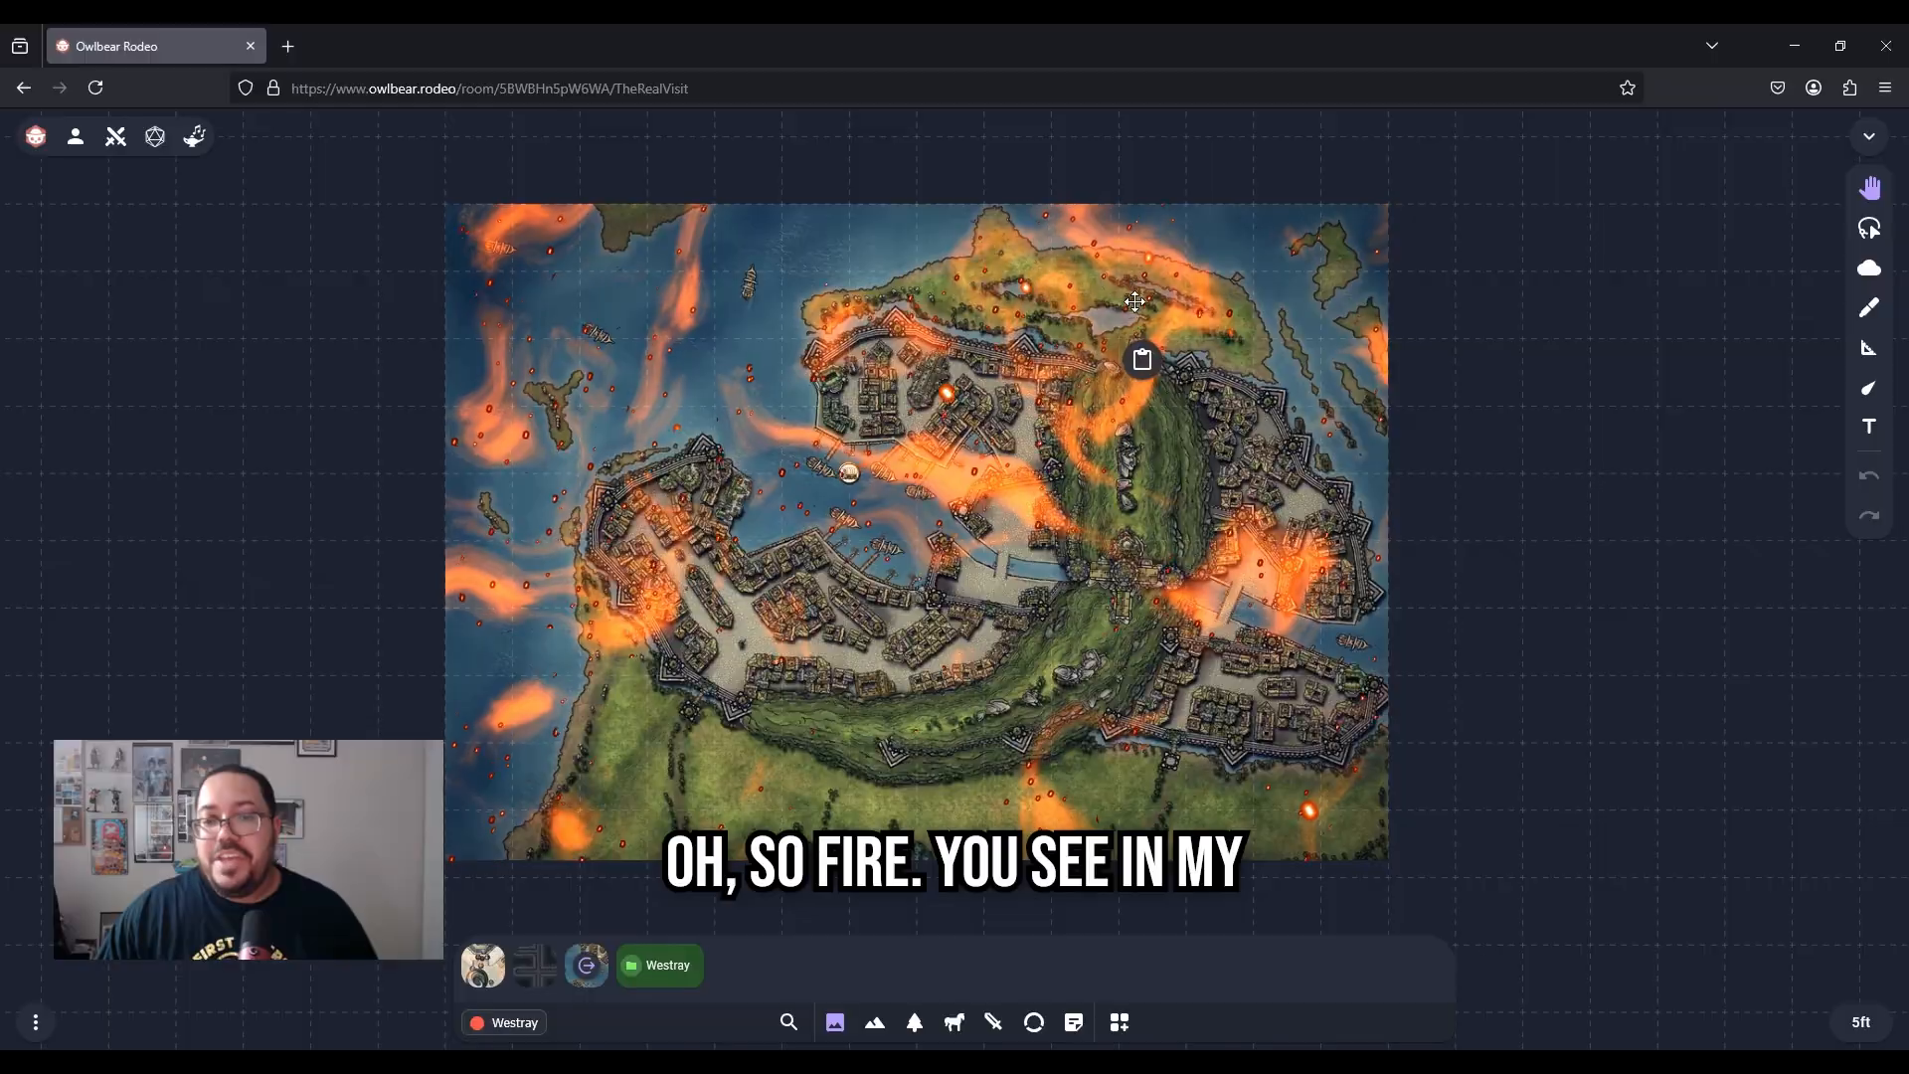
{"action": "left_click", "coordinate": [1177, 563]}
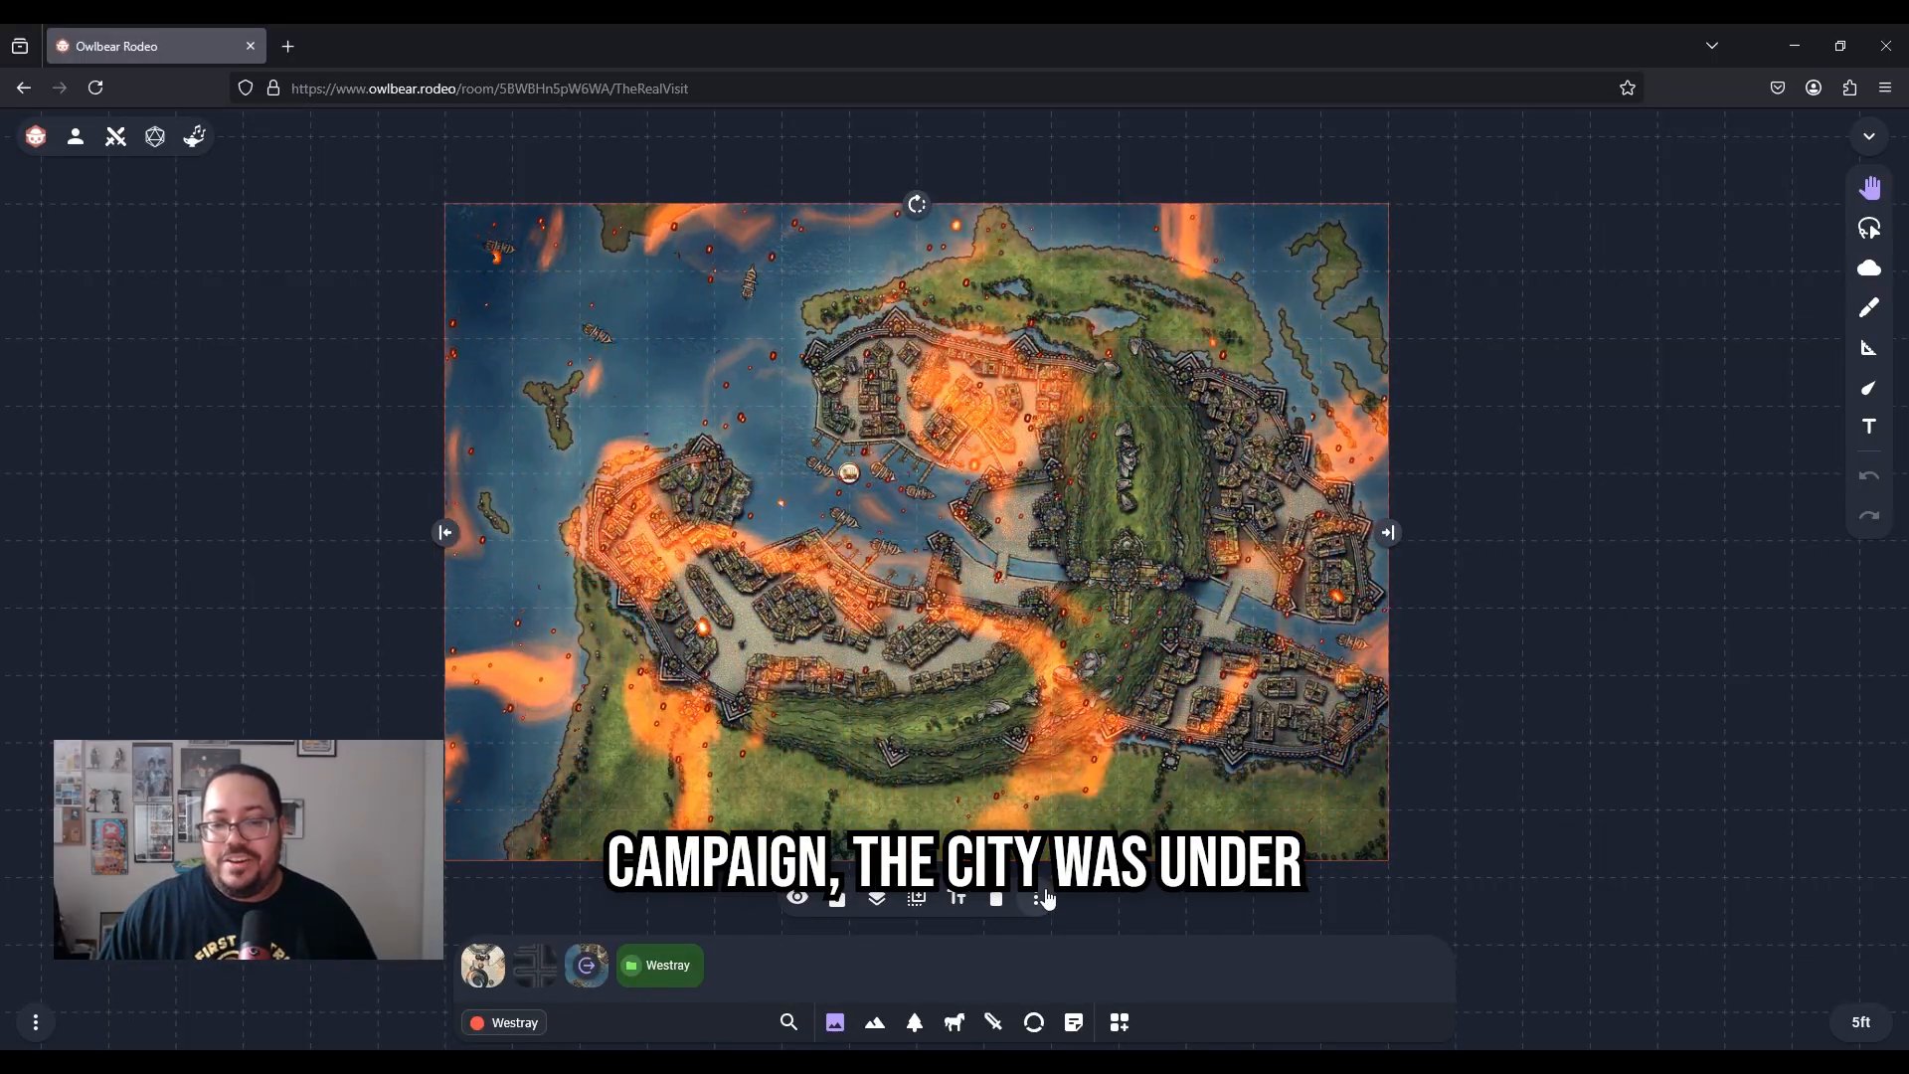
{"action": "left_click", "coordinate": [1039, 898]}
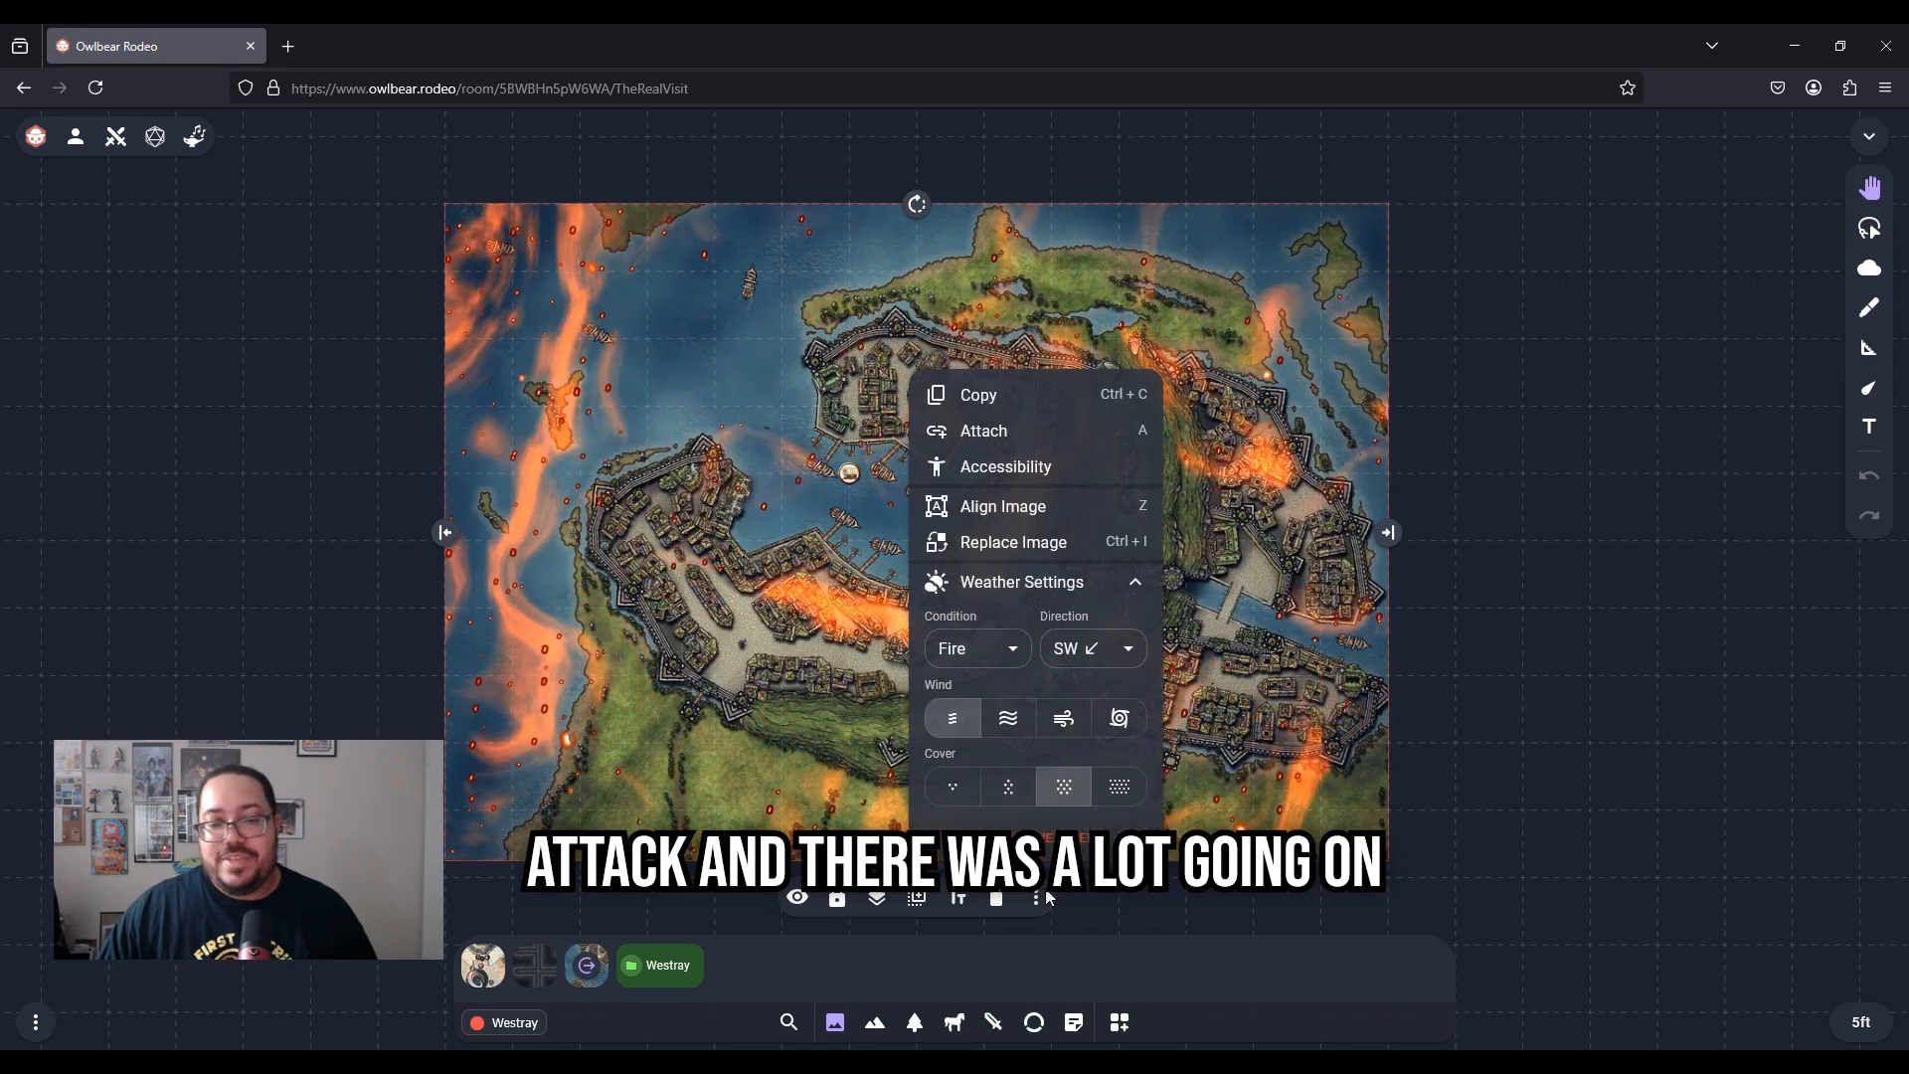
{"action": "left_click", "coordinate": [1009, 844]}
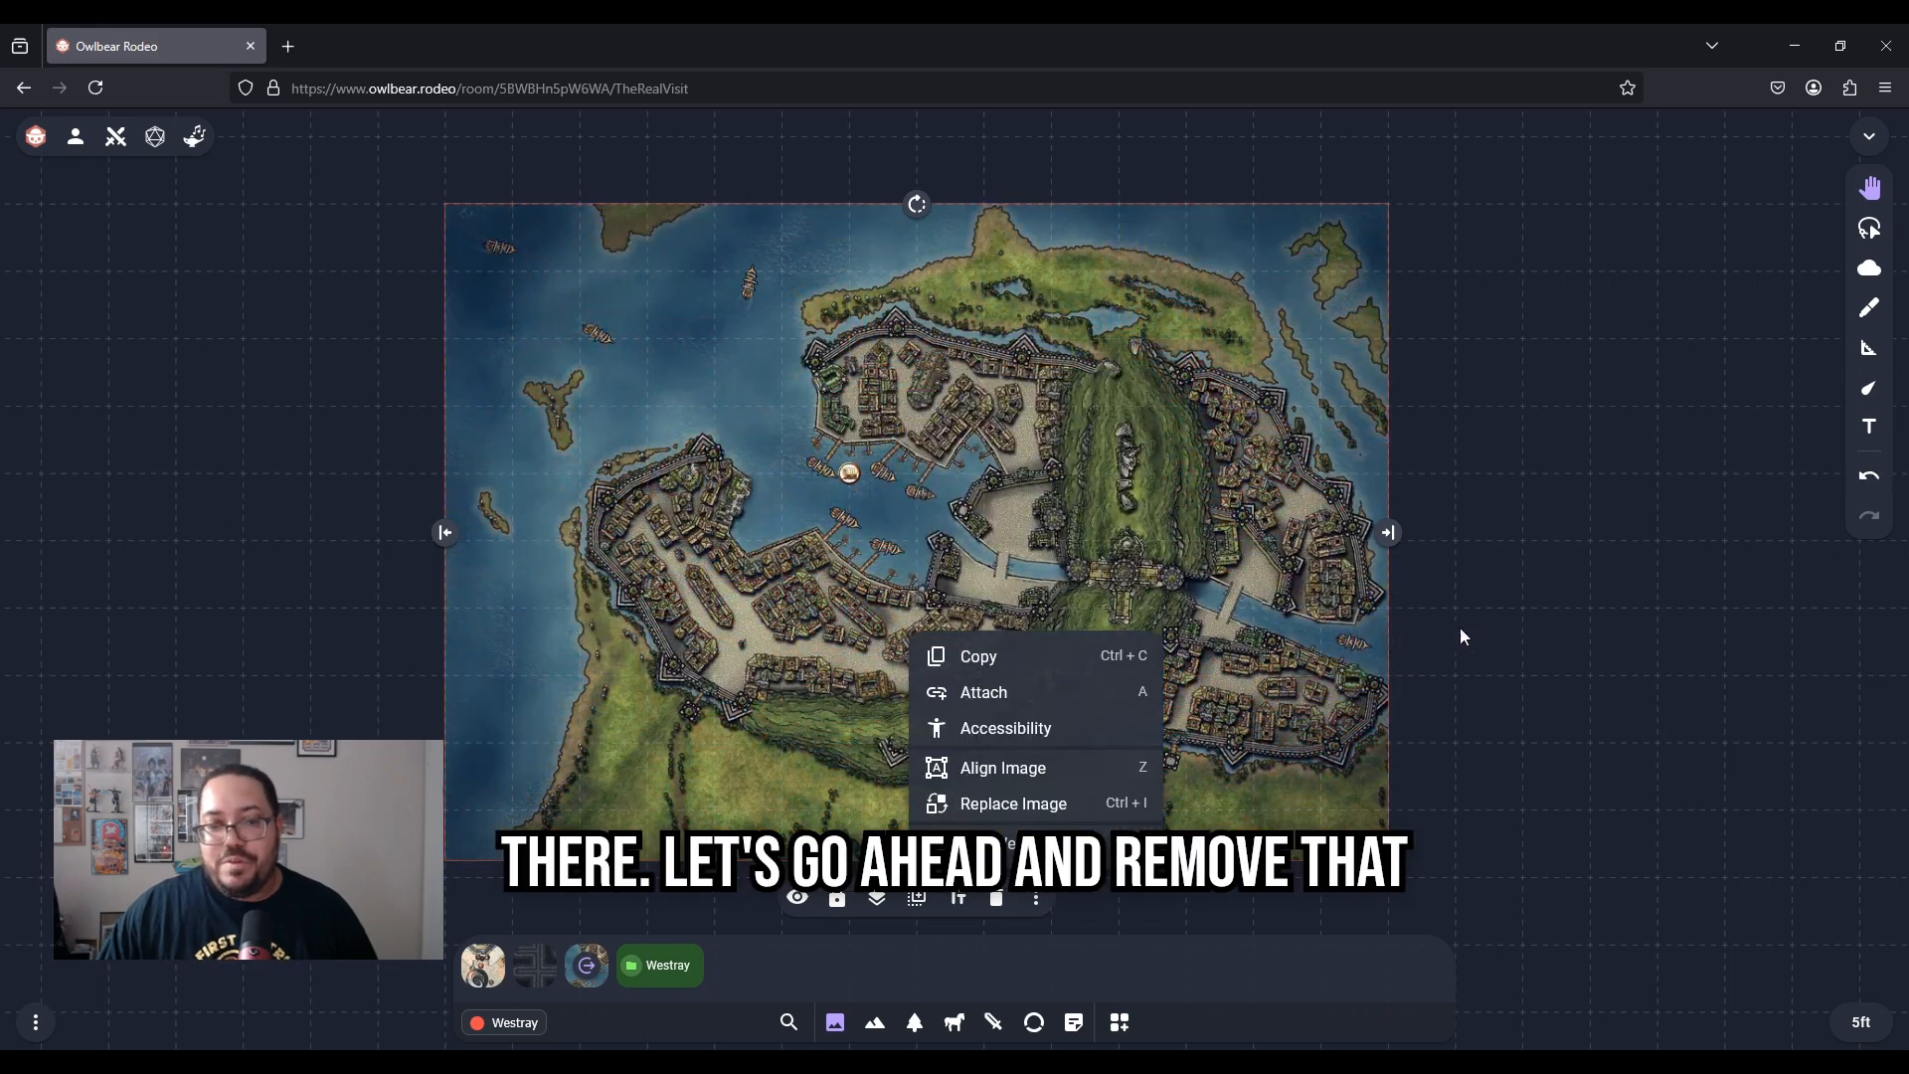
Examine the Westray city map as a whole and around the harbor up close
{"action": "scroll", "coordinate": [1041, 542], "scroll_direction": "up", "scroll_amount": 5}
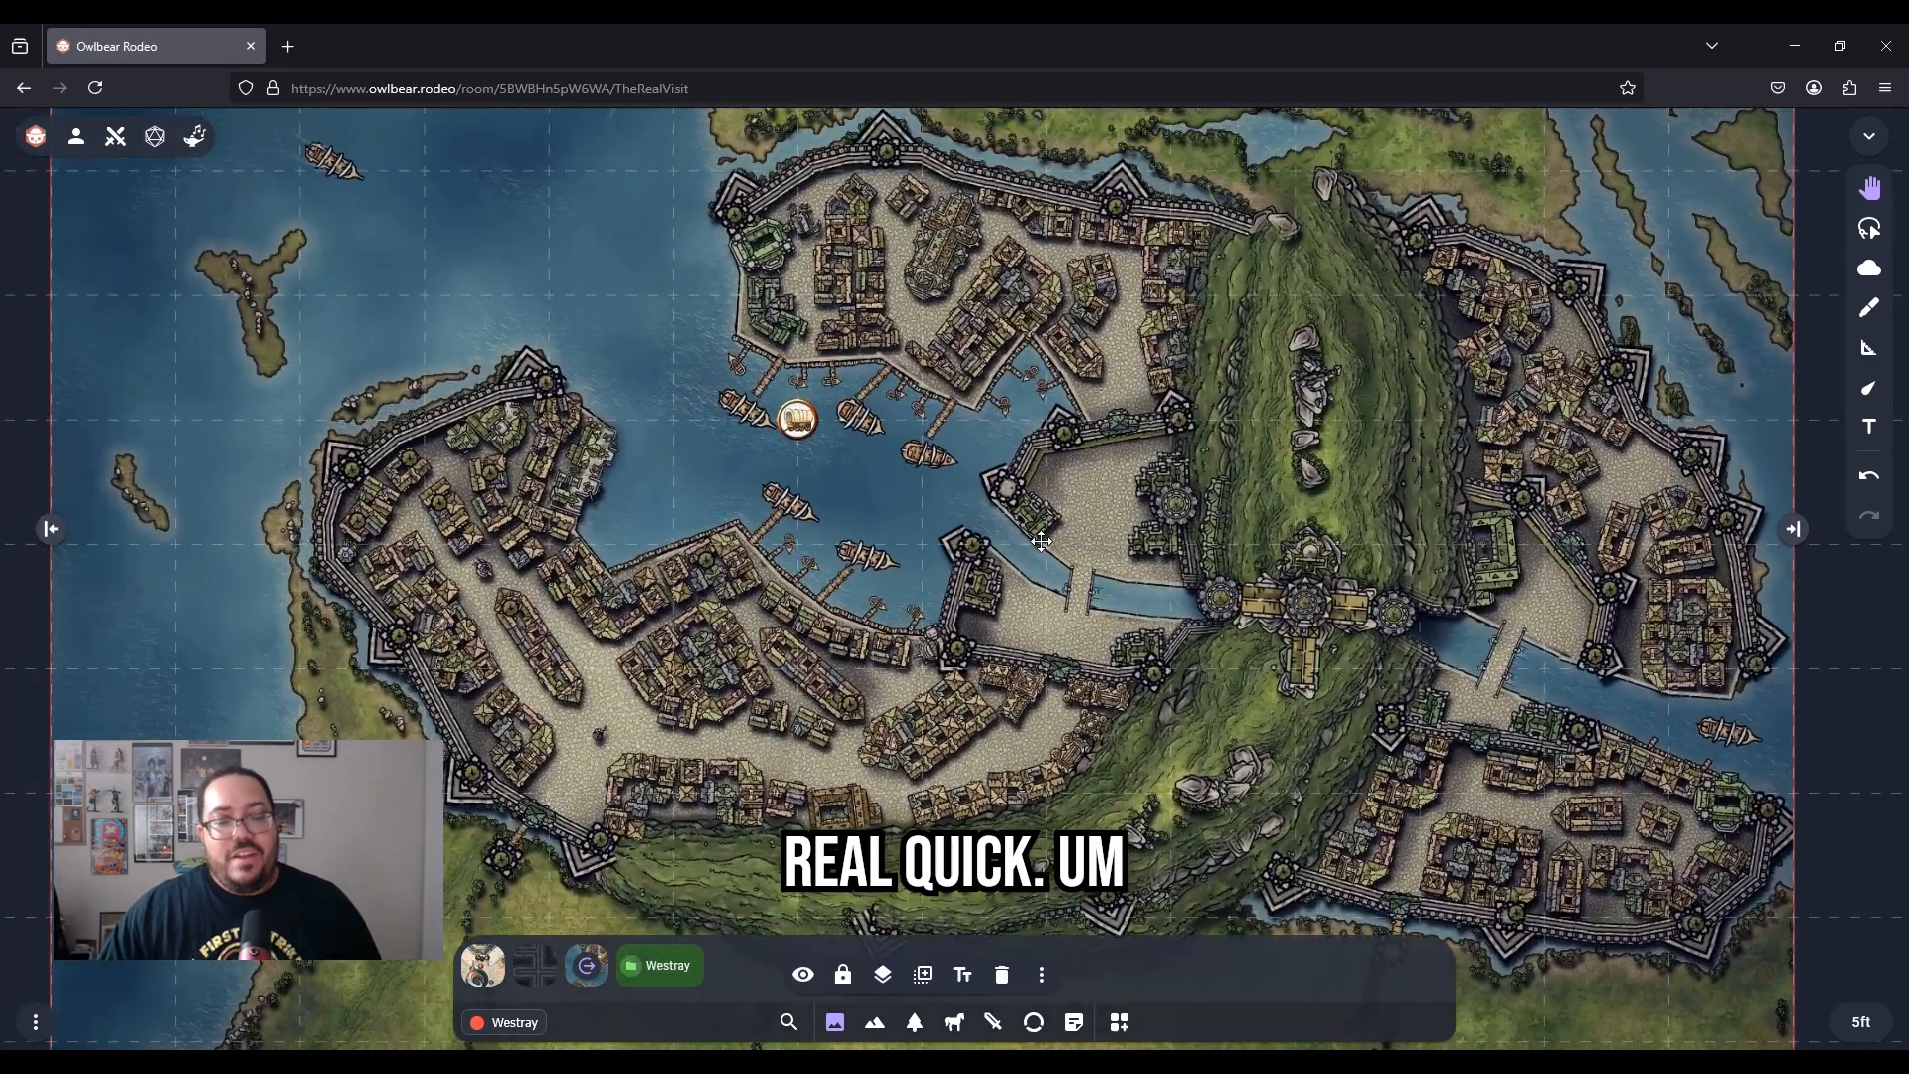
{"action": "scroll", "coordinate": [1041, 542], "scroll_direction": "down", "scroll_amount": 6}
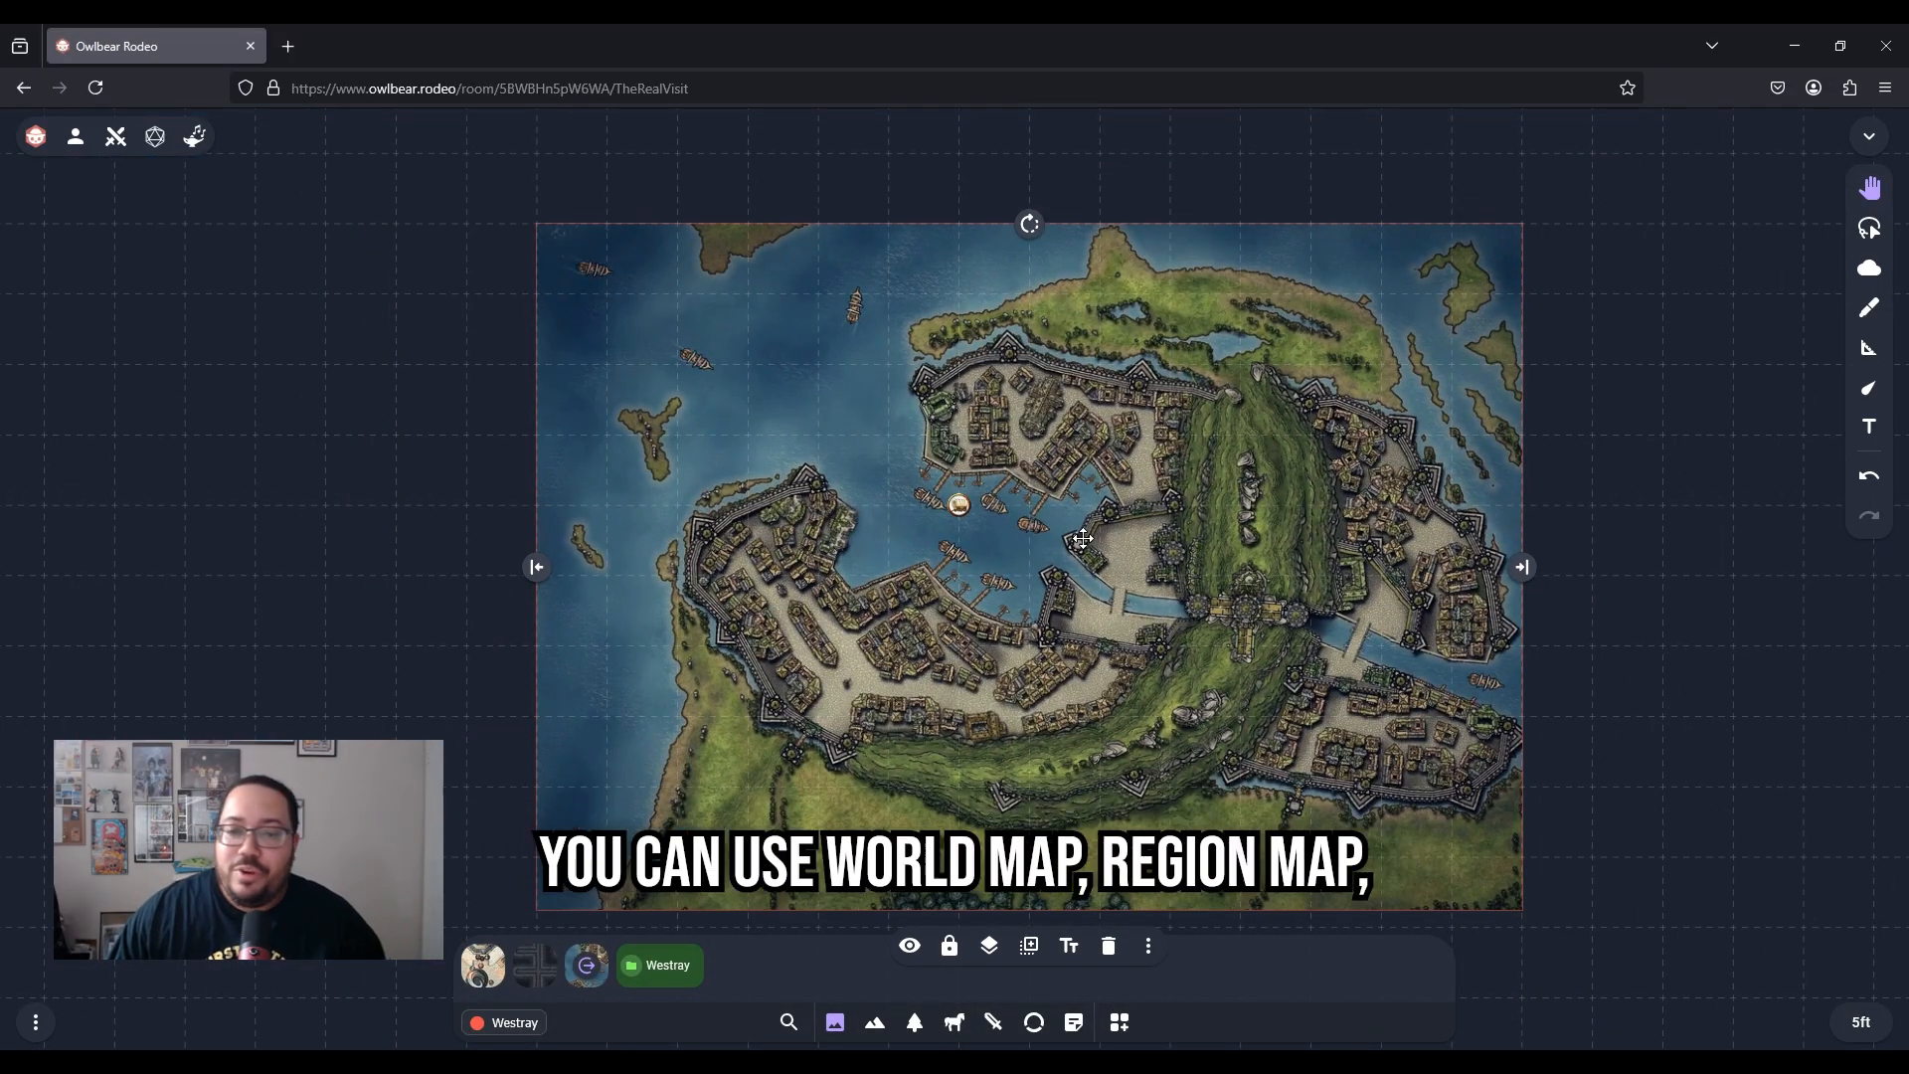
{"action": "left_click_drag", "start_coordinate": [956, 403], "coordinate": [912, 368]}
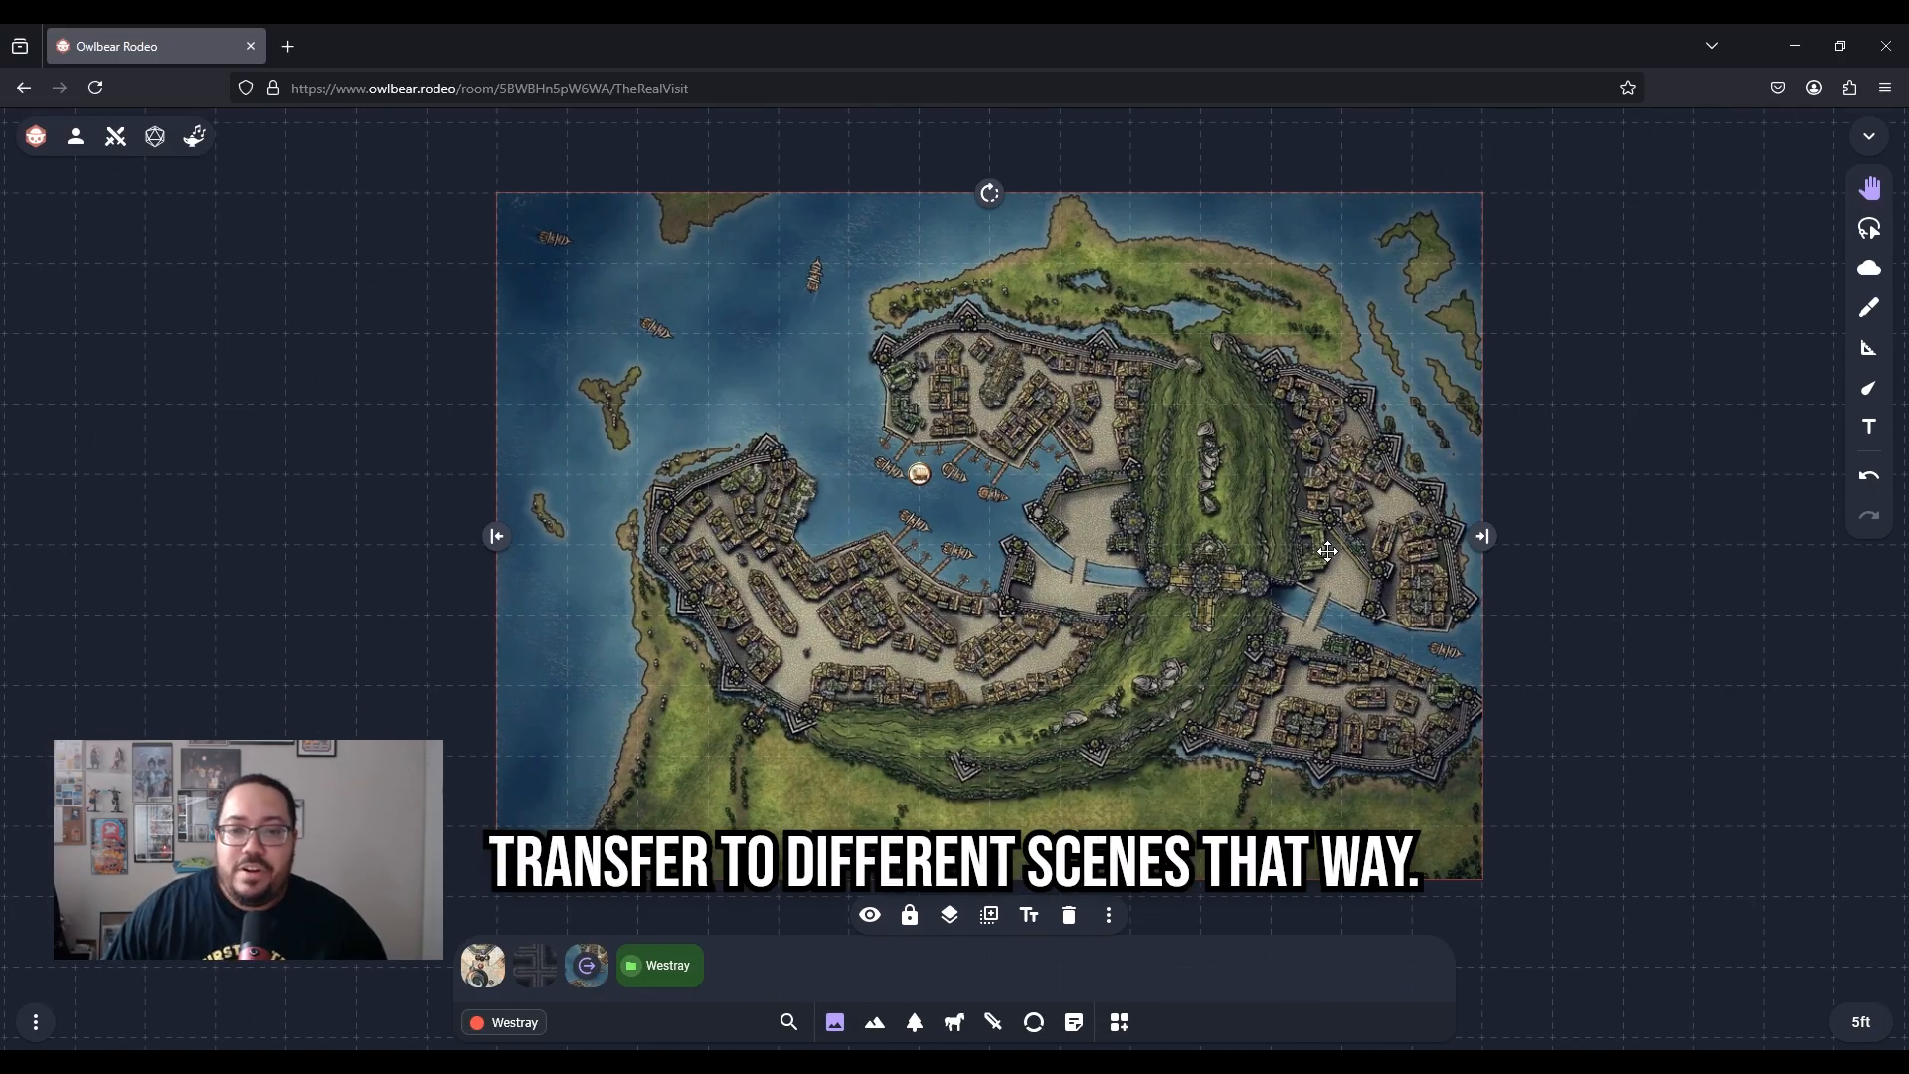
{"action": "scroll", "coordinate": [1133, 646], "scroll_direction": "up", "scroll_amount": 4}
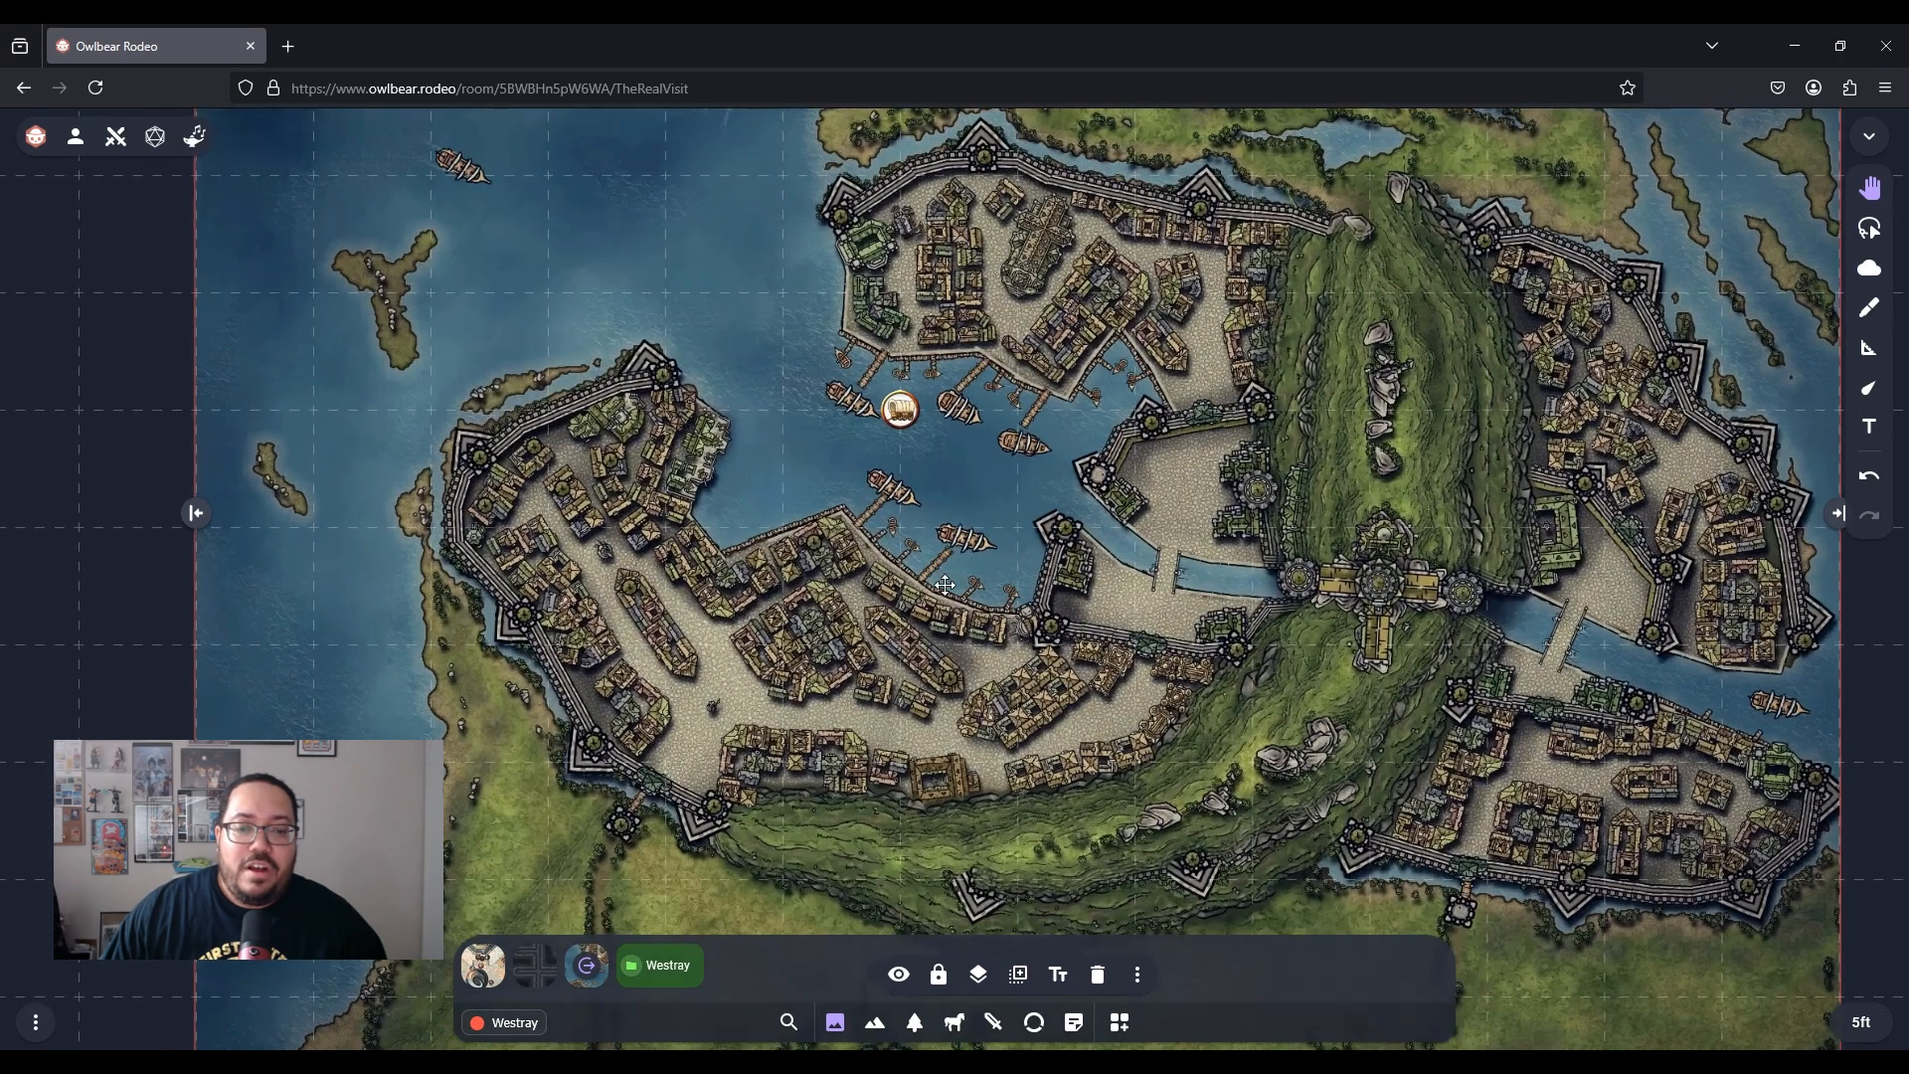
{"action": "scroll", "coordinate": [1056, 697], "scroll_direction": "up", "scroll_amount": 2}
{"action": "scroll", "coordinate": [1056, 697], "scroll_direction": "up", "scroll_amount": 2}
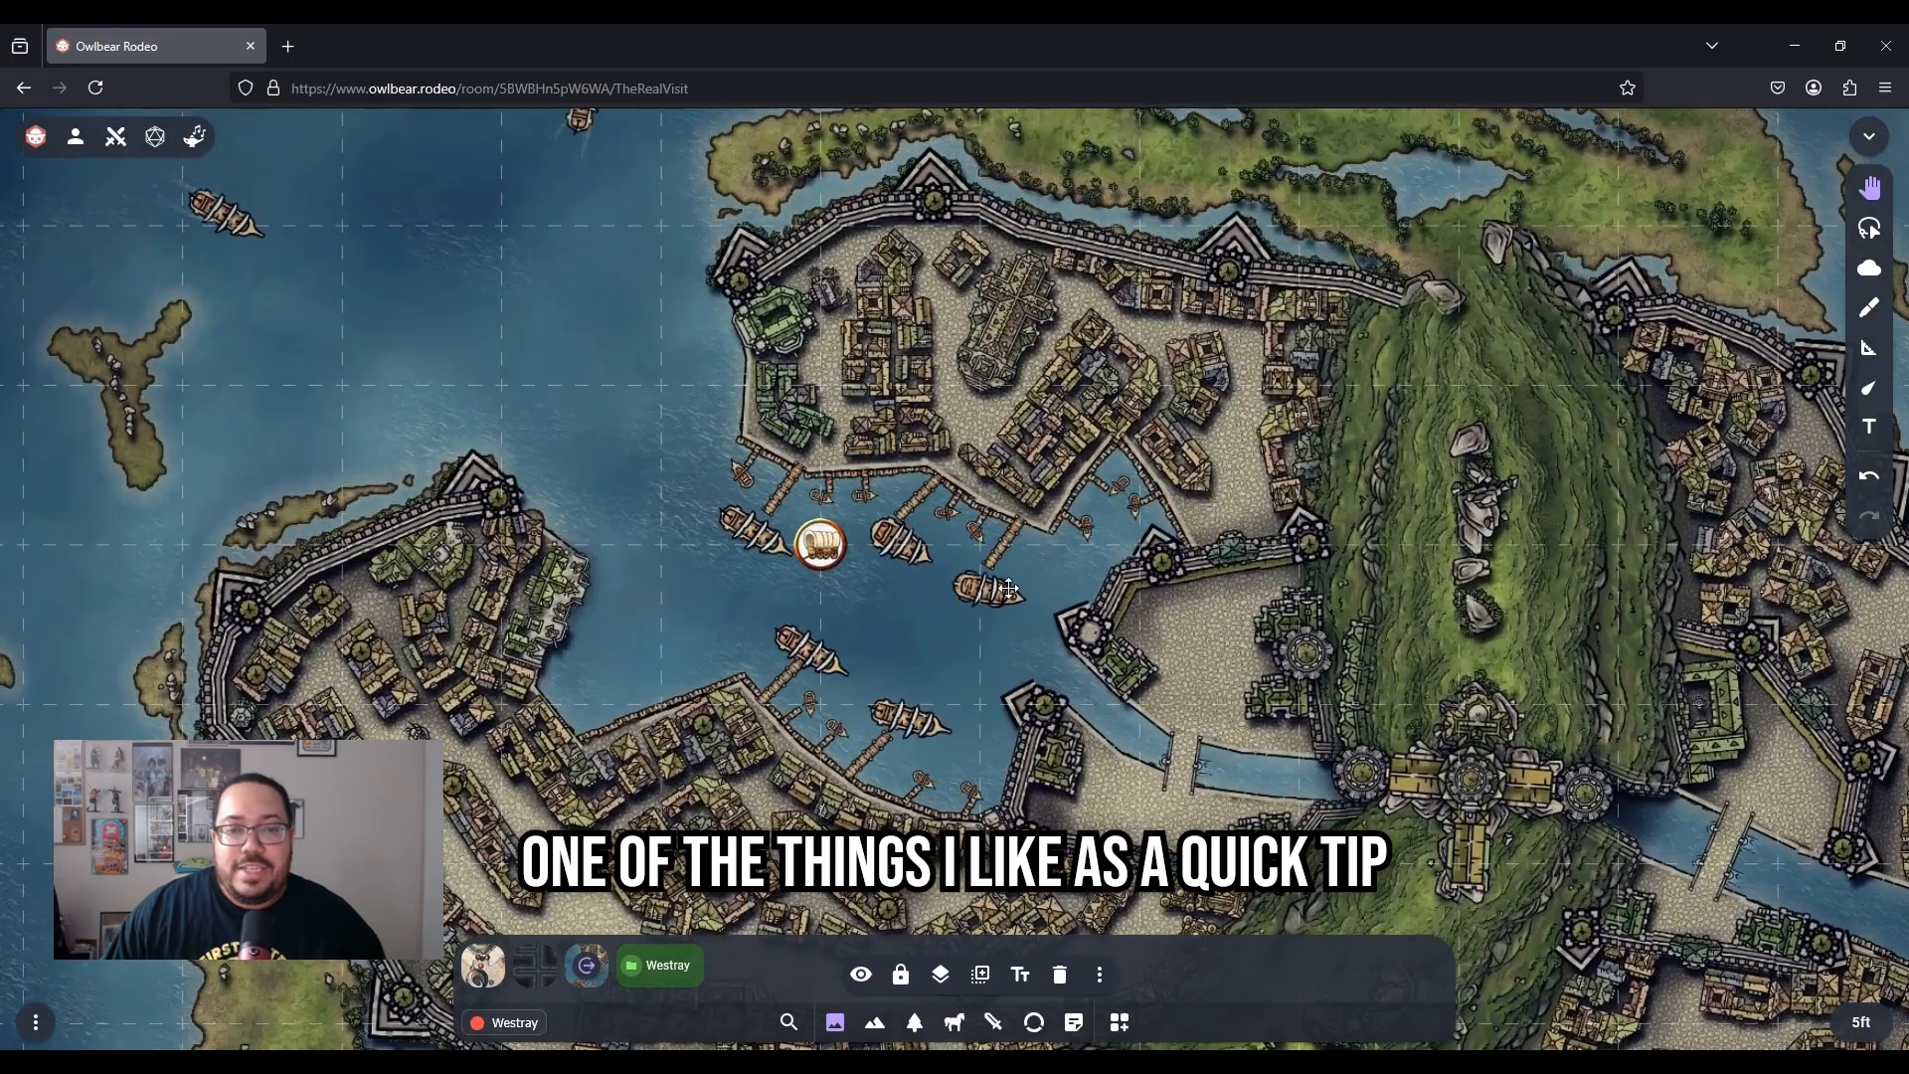
{"action": "left_click_drag", "start_coordinate": [1009, 591], "coordinate": [1035, 657]}
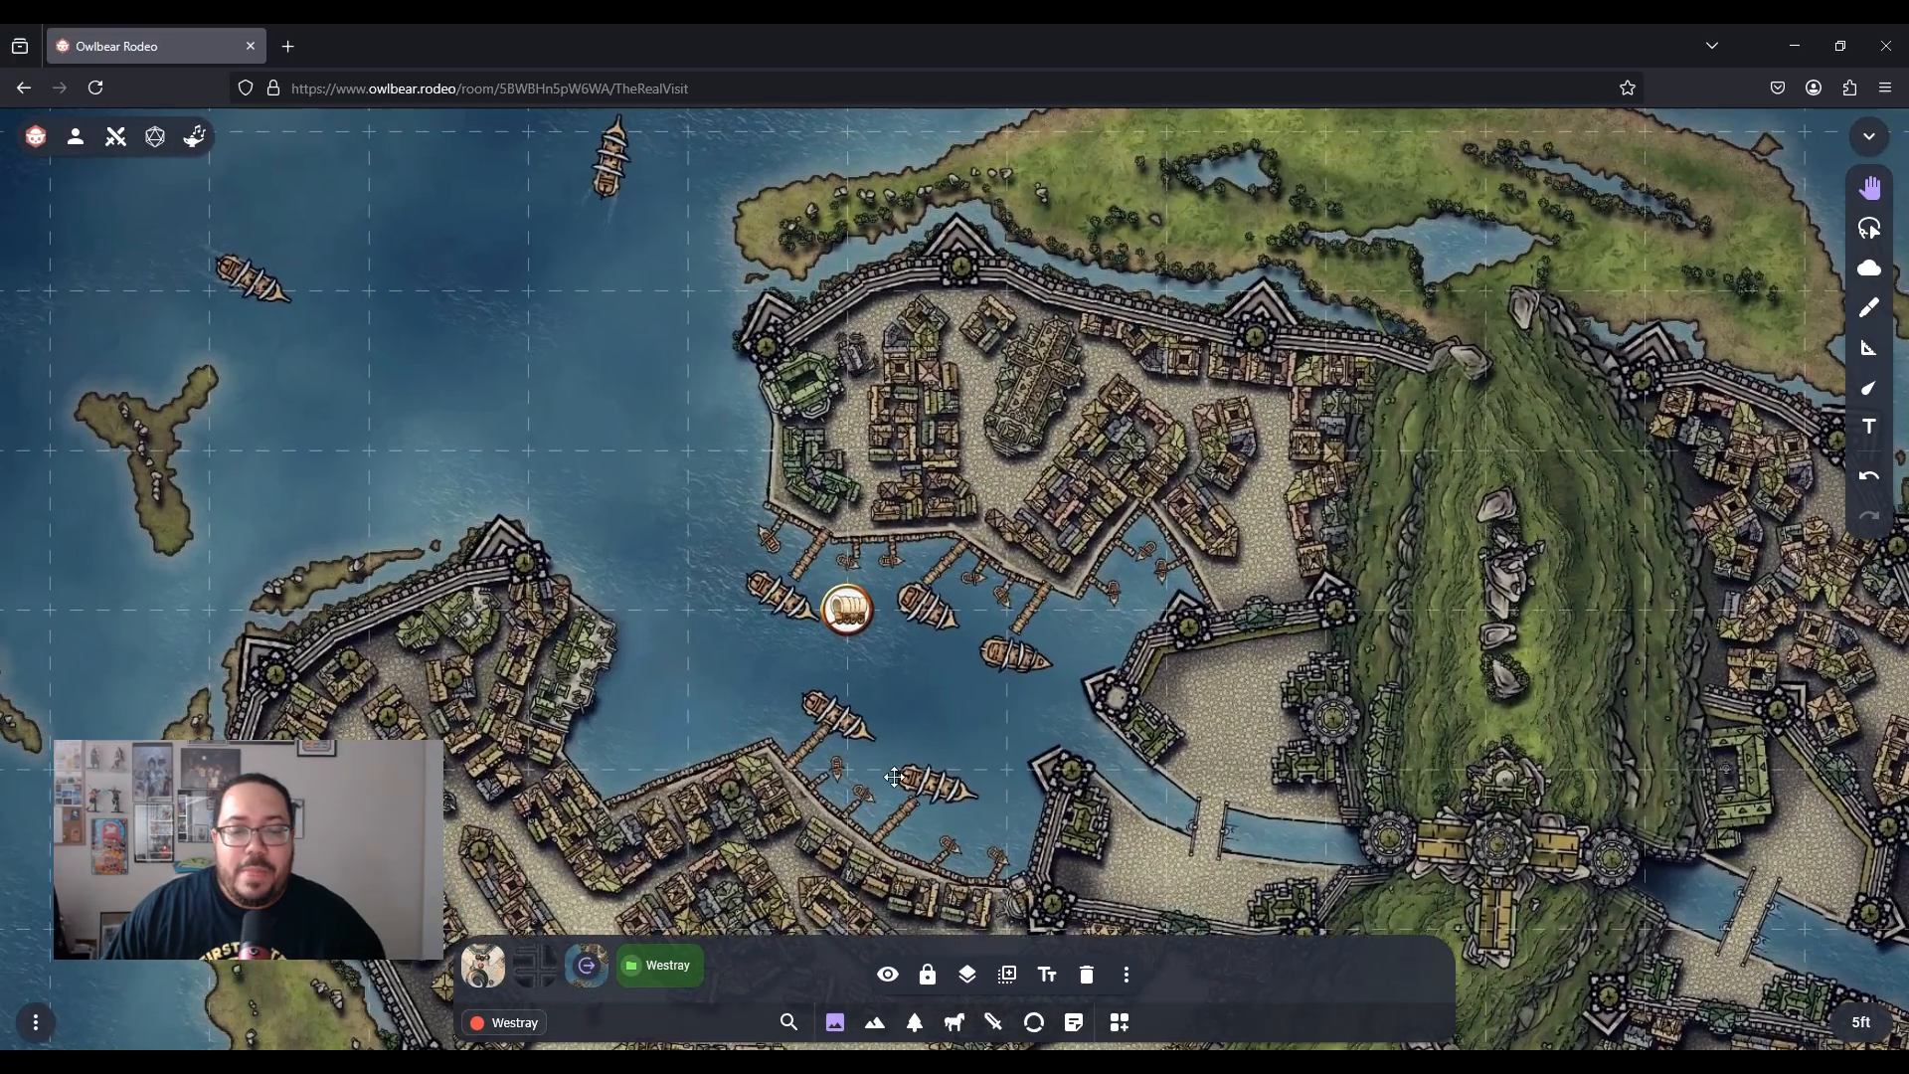
Show the character tokens tagged PCs in the asset dock
{"action": "left_click", "coordinate": [522, 1022]}
{"action": "scroll", "coordinate": [507, 888], "scroll_direction": "down", "scroll_amount": 1}
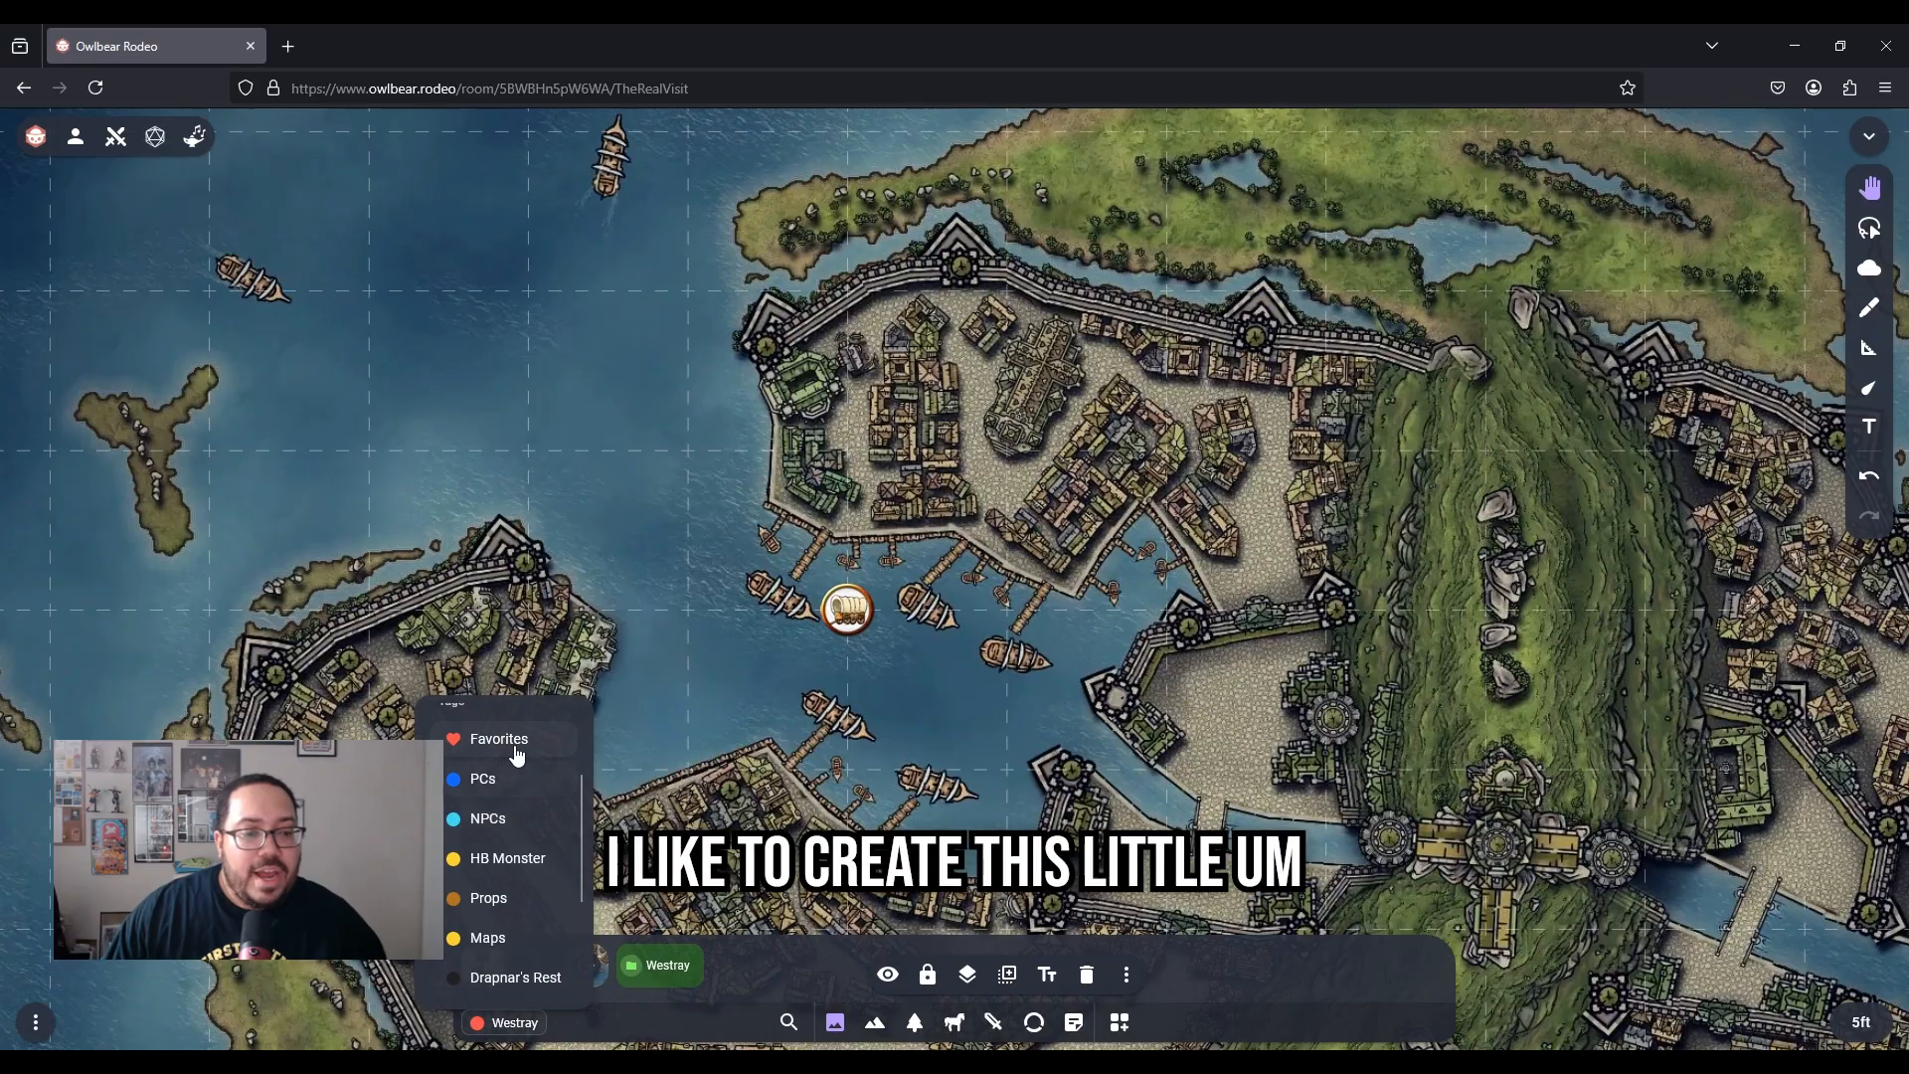
{"action": "left_click", "coordinate": [512, 741]}
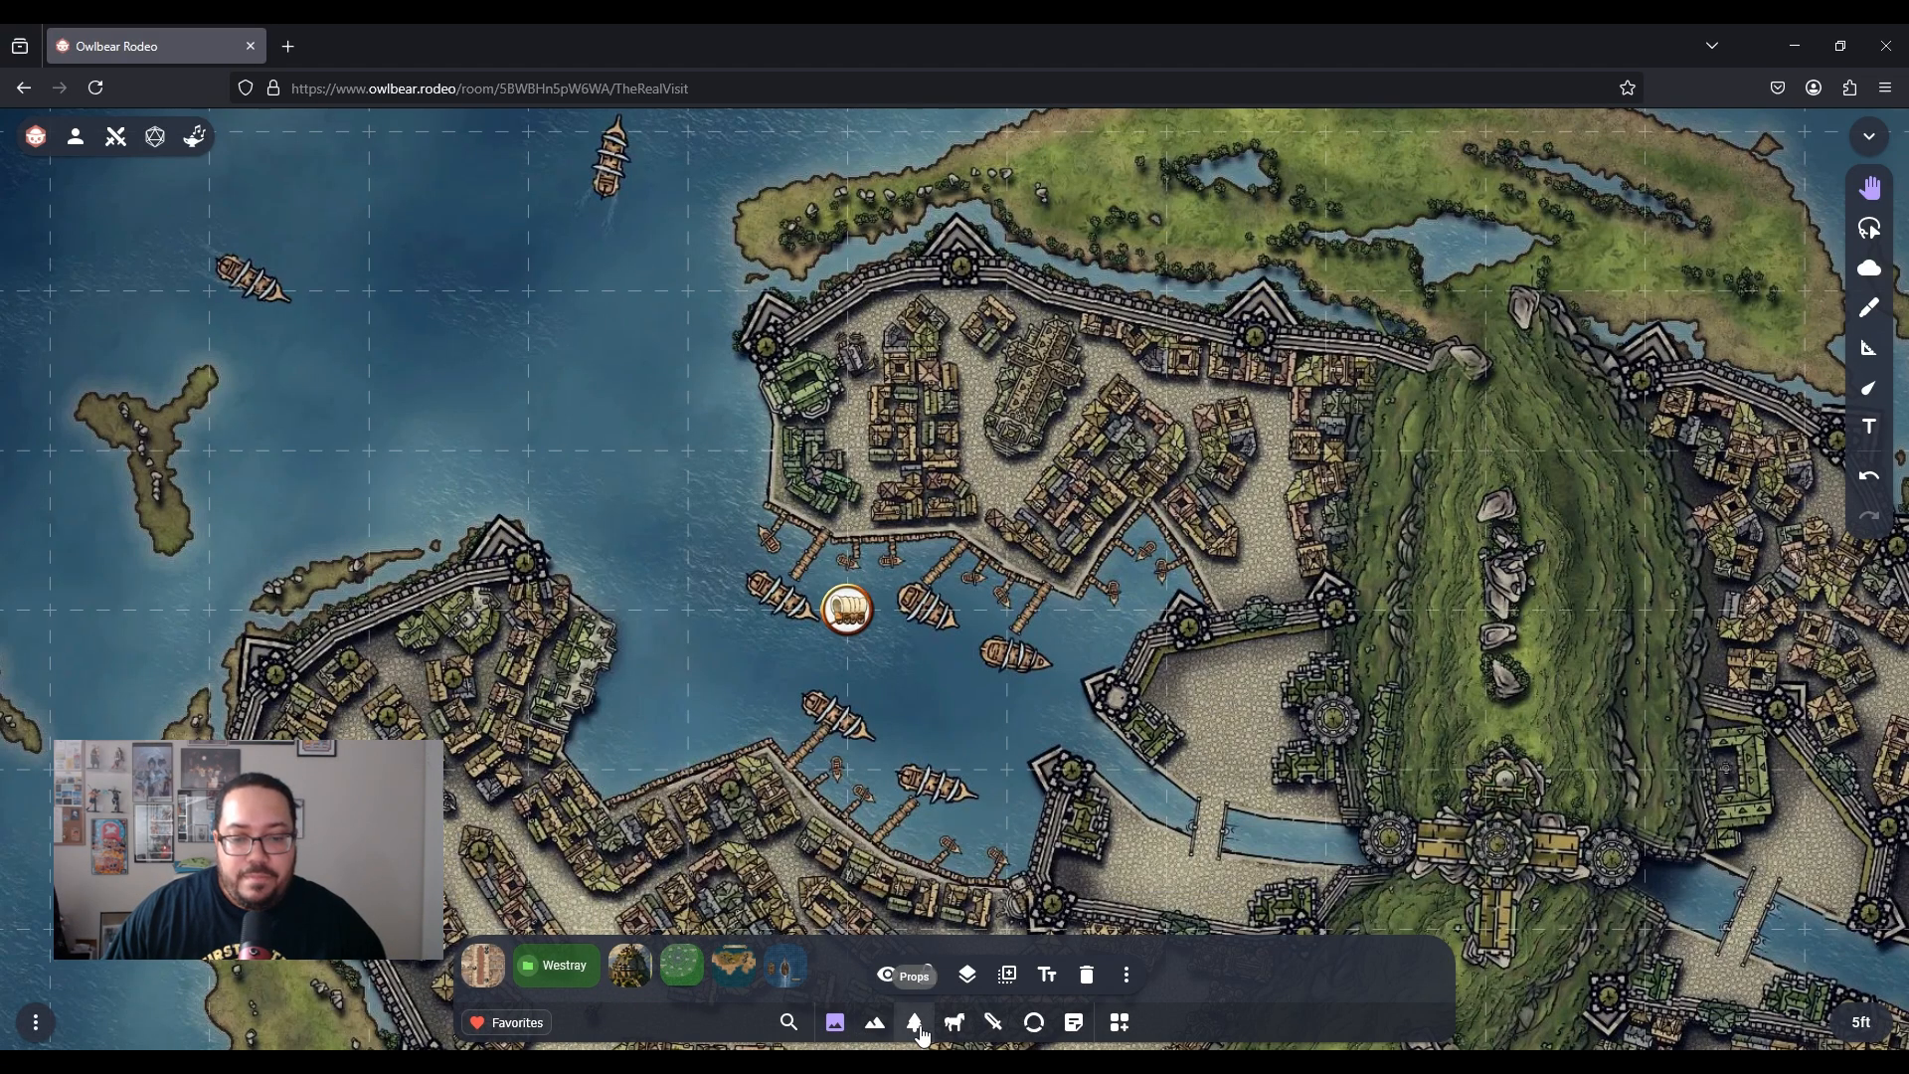
{"action": "left_click", "coordinate": [992, 1024]}
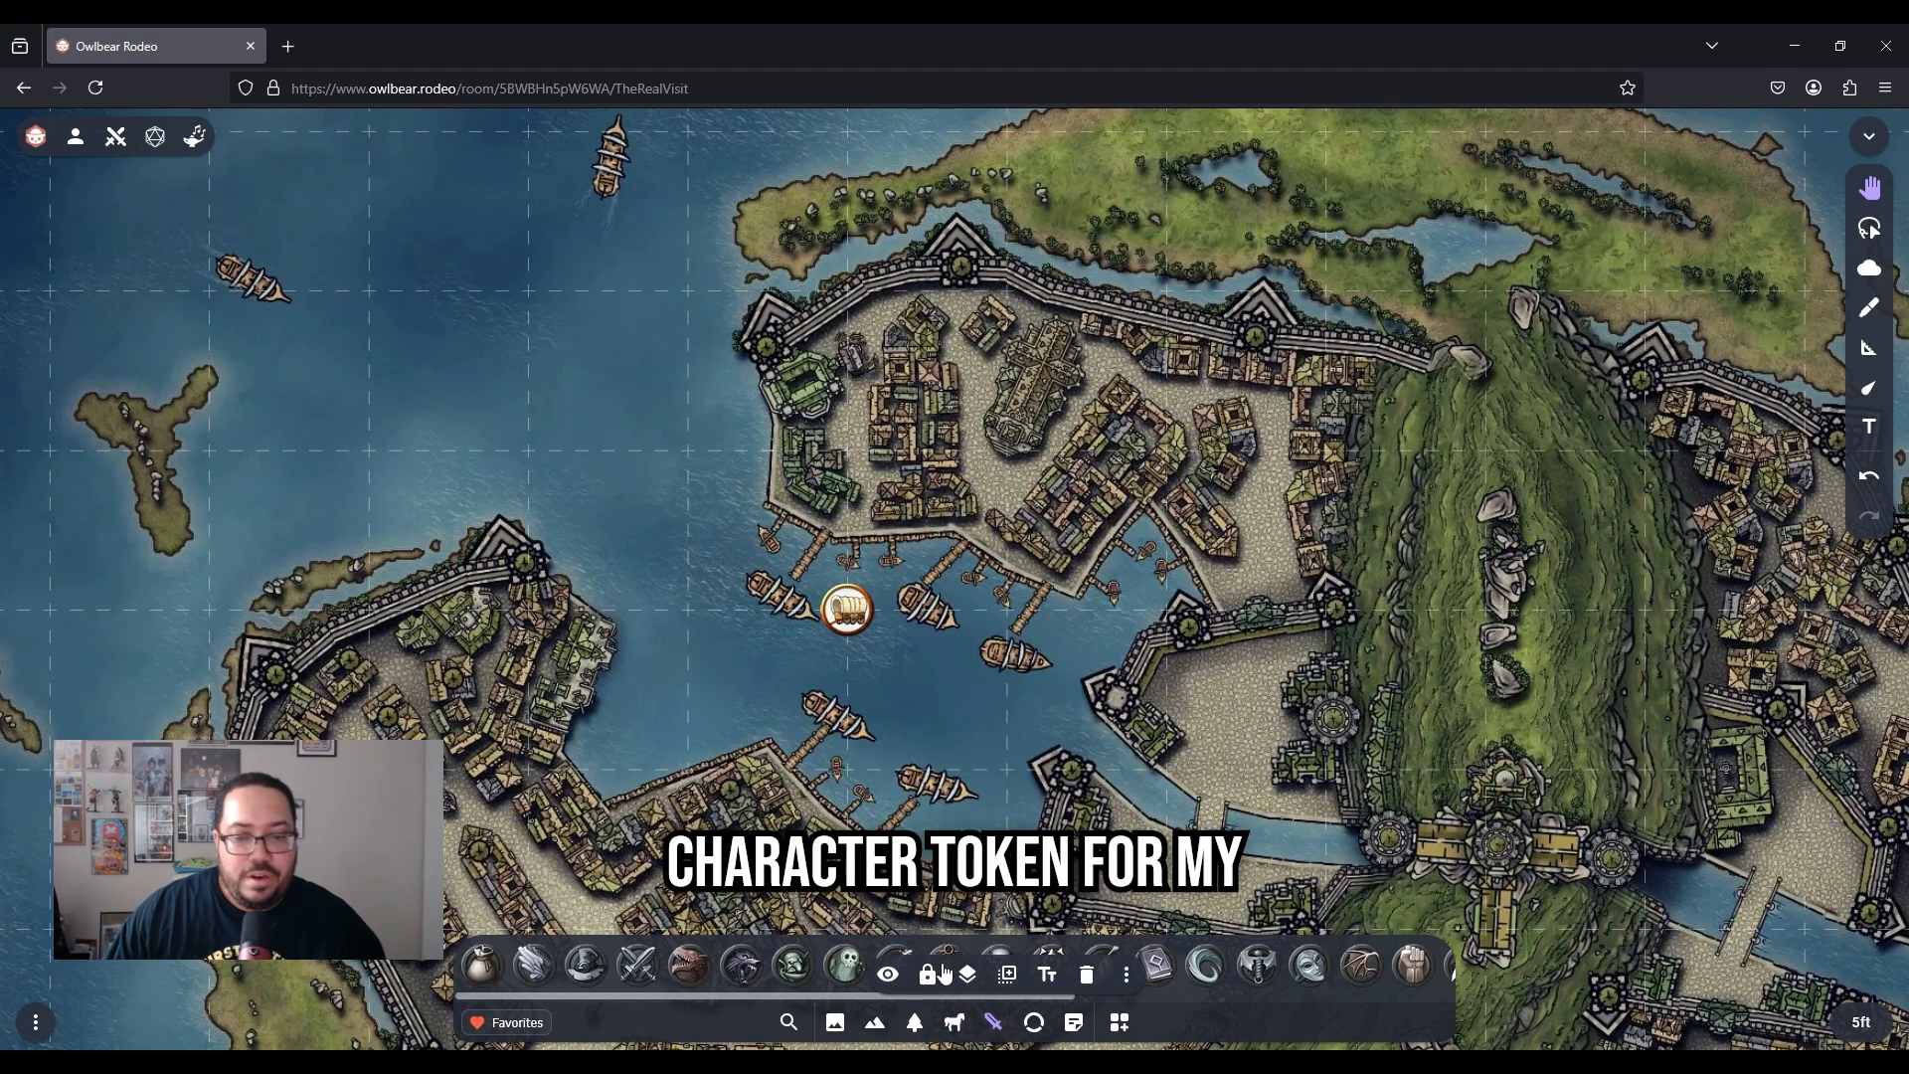
{"action": "scroll", "coordinate": [934, 960], "scroll_direction": "up", "scroll_amount": 1}
{"action": "left_click", "coordinate": [548, 1016]}
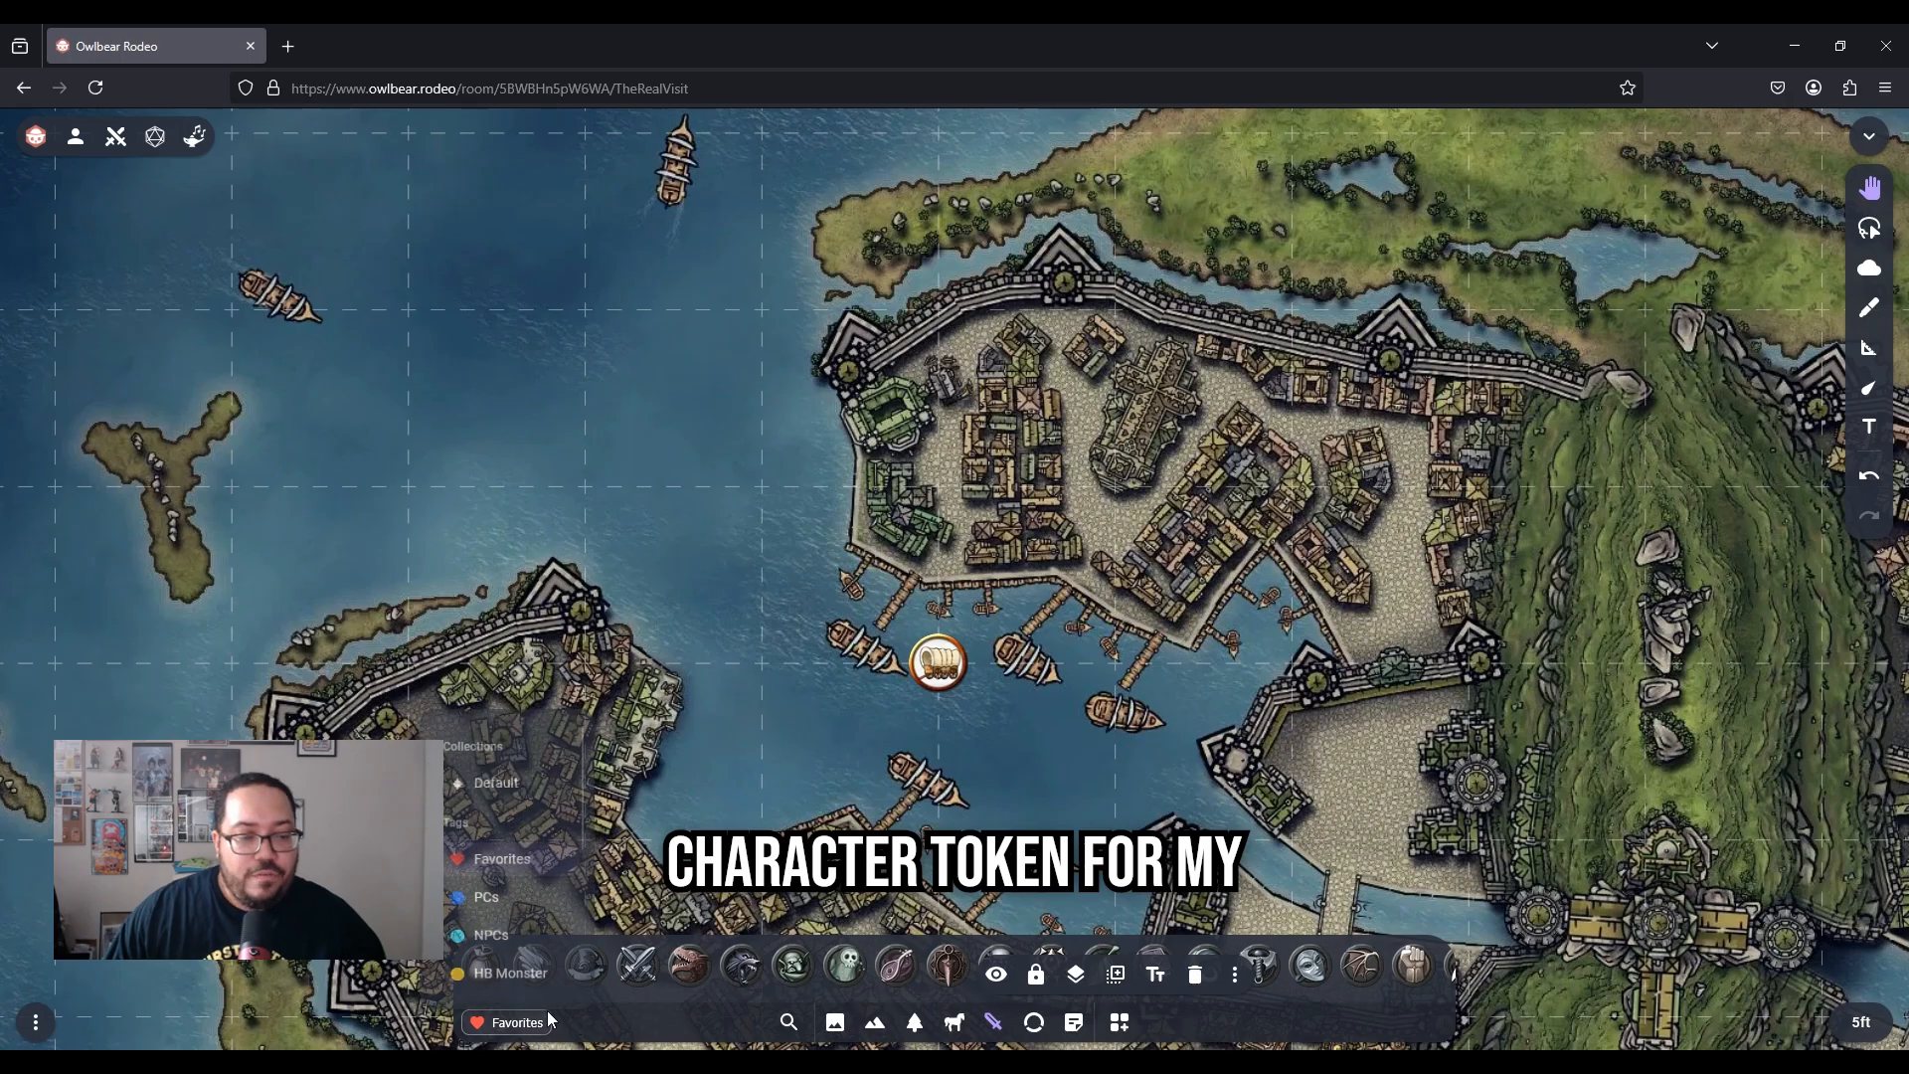
{"action": "left_click", "coordinate": [486, 897]}
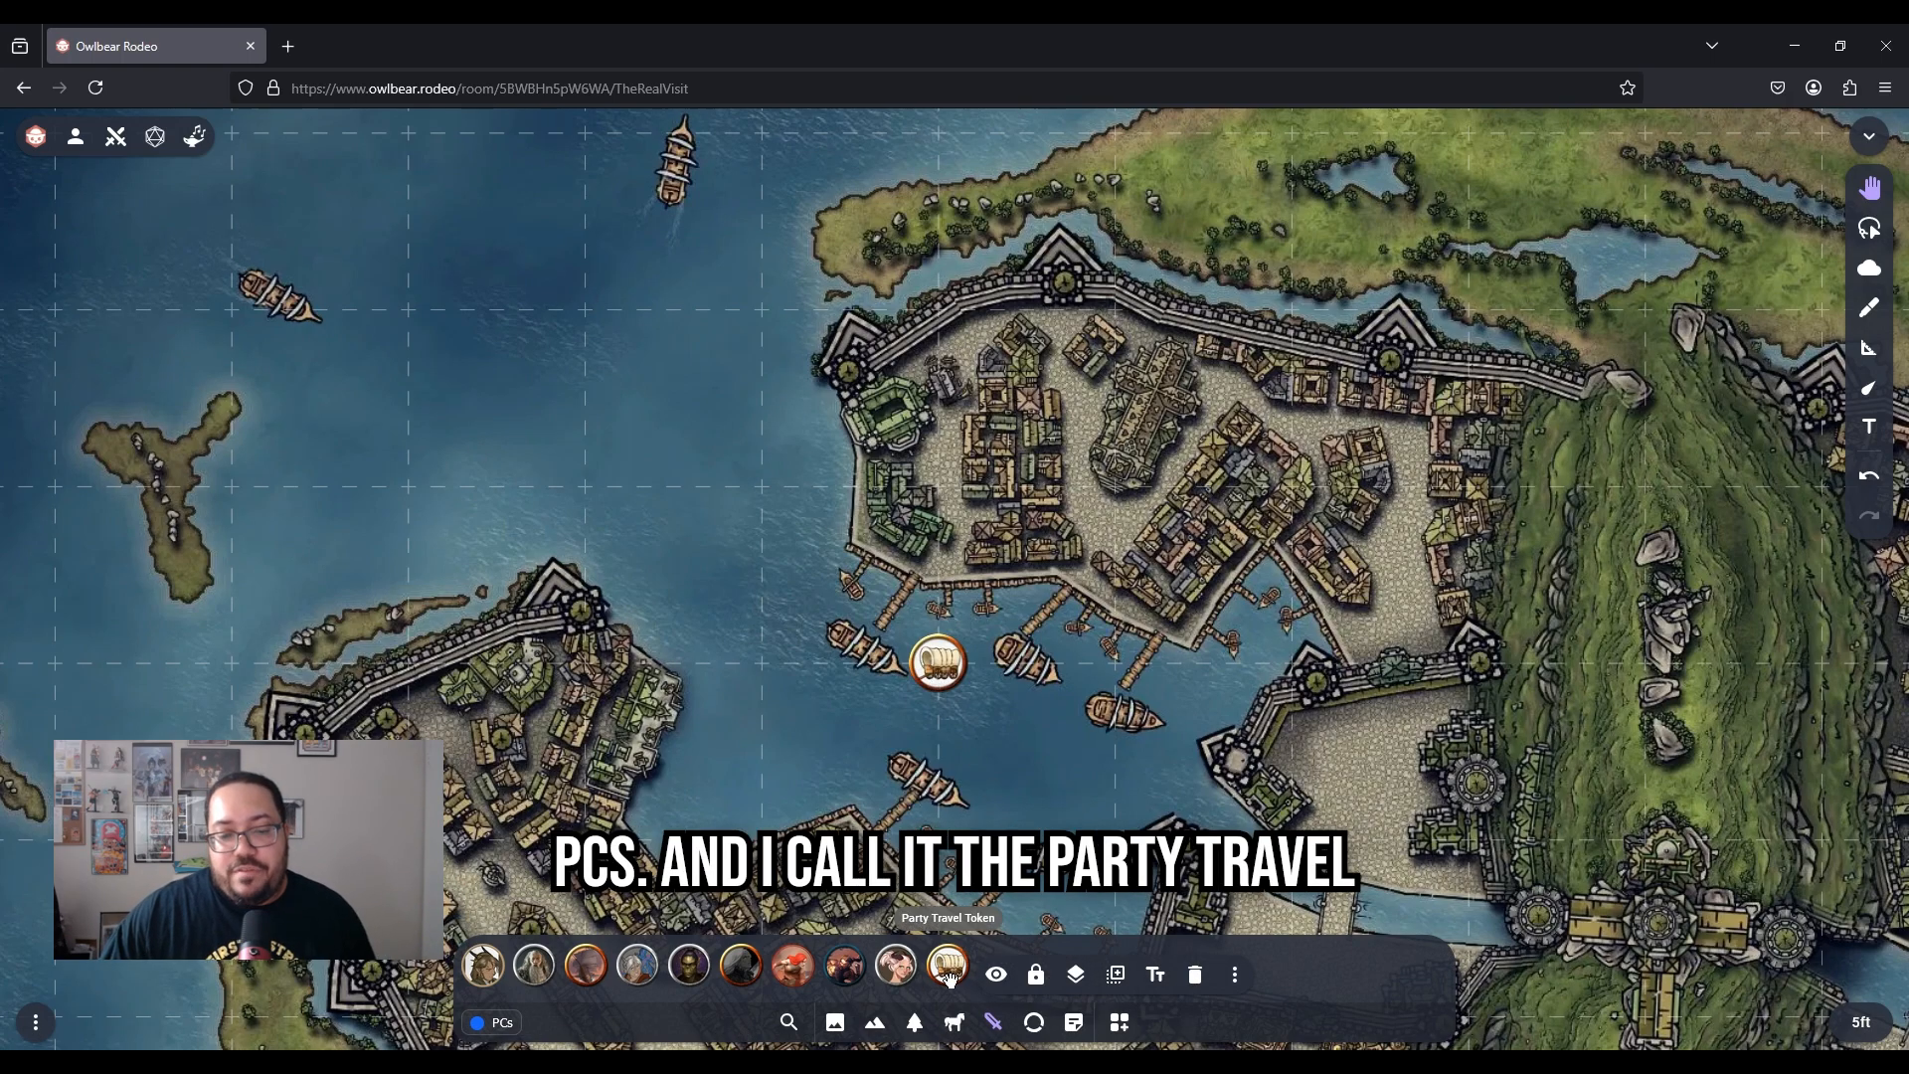
Examine the party travel token in Westray harbor up close and from farther out
{"action": "scroll", "coordinate": [952, 716], "scroll_direction": "up", "scroll_amount": 2}
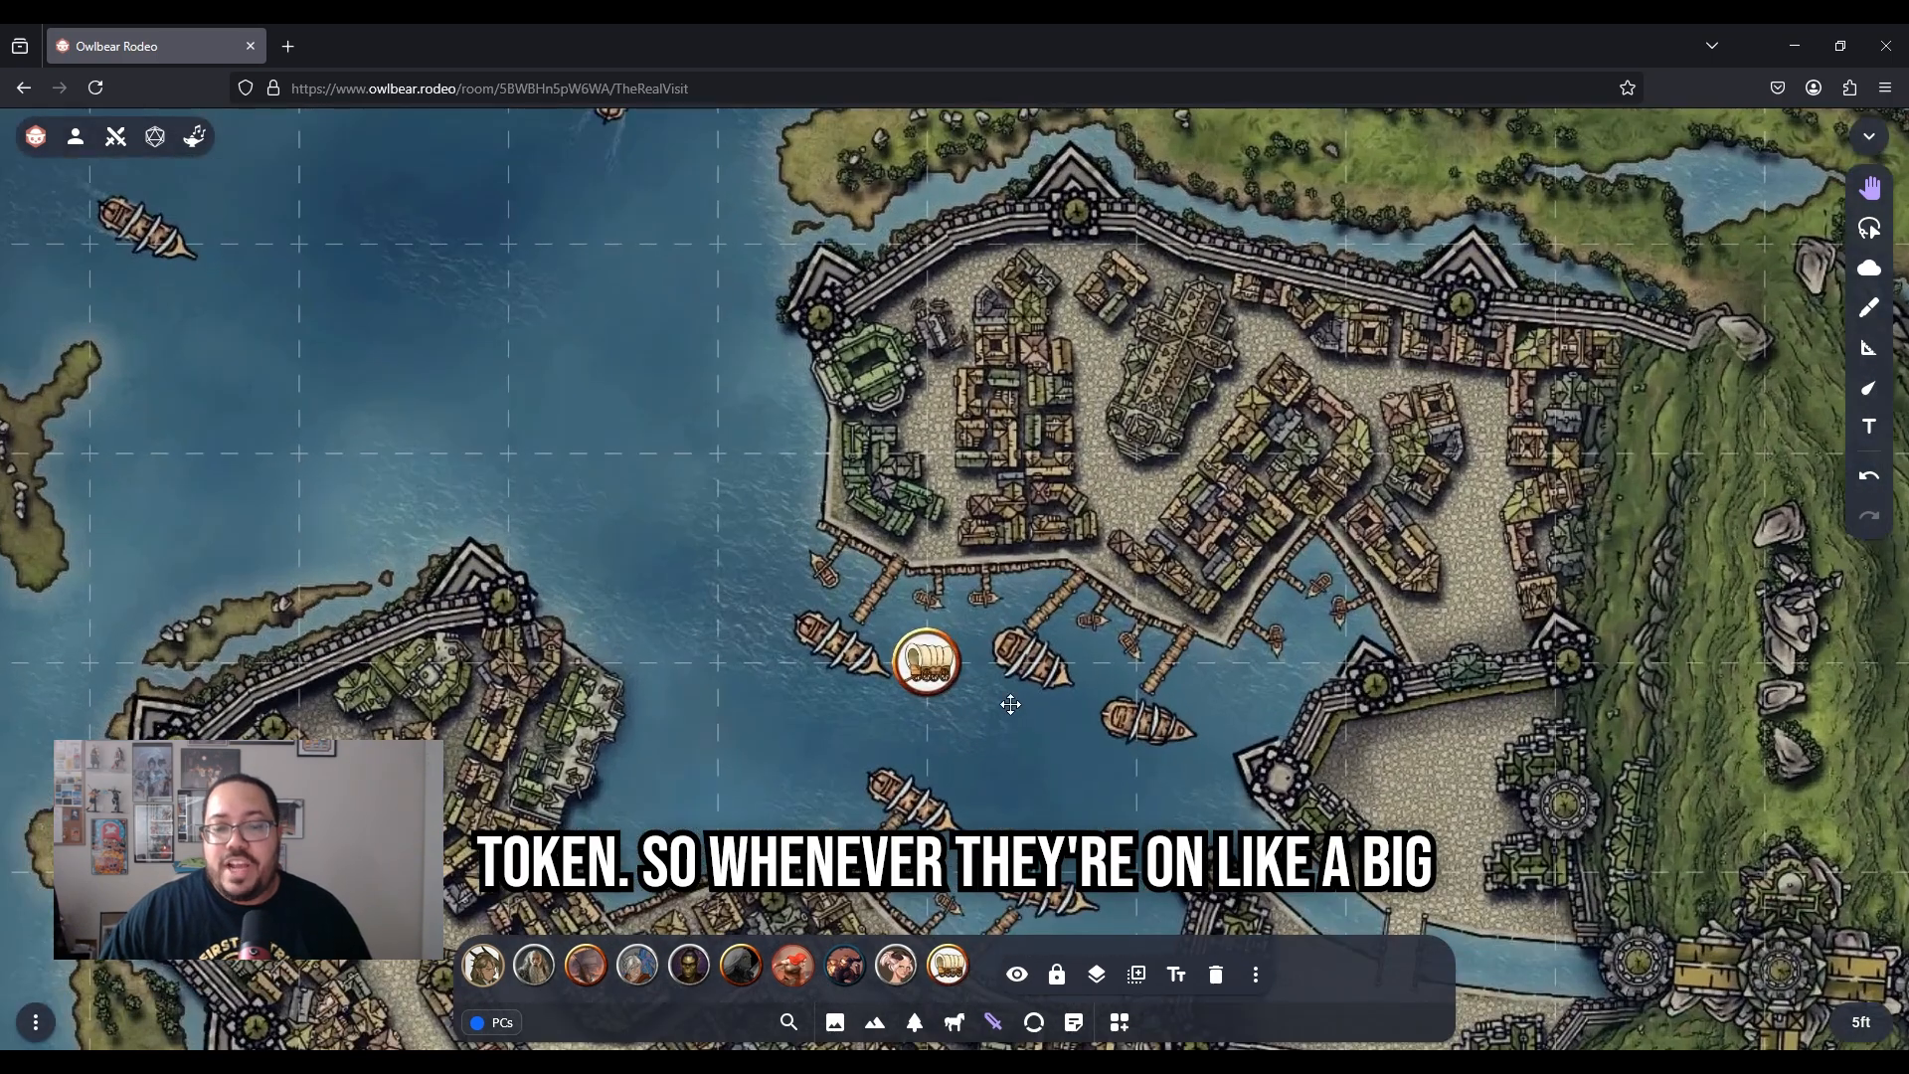
{"action": "scroll", "coordinate": [1004, 705], "scroll_direction": "down", "scroll_amount": 2}
{"action": "mouse_move", "coordinate": [940, 680]}
{"action": "left_mouse_down"}
{"action": "mouse_move", "coordinate": [1175, 497]}
{"action": "mouse_move", "coordinate": [1208, 442]}
{"action": "mouse_move", "coordinate": [1340, 484]}
{"action": "mouse_move", "coordinate": [1265, 485]}
{"action": "mouse_move", "coordinate": [1035, 677]}
{"action": "mouse_move", "coordinate": [970, 689]}
{"action": "left_mouse_up"}
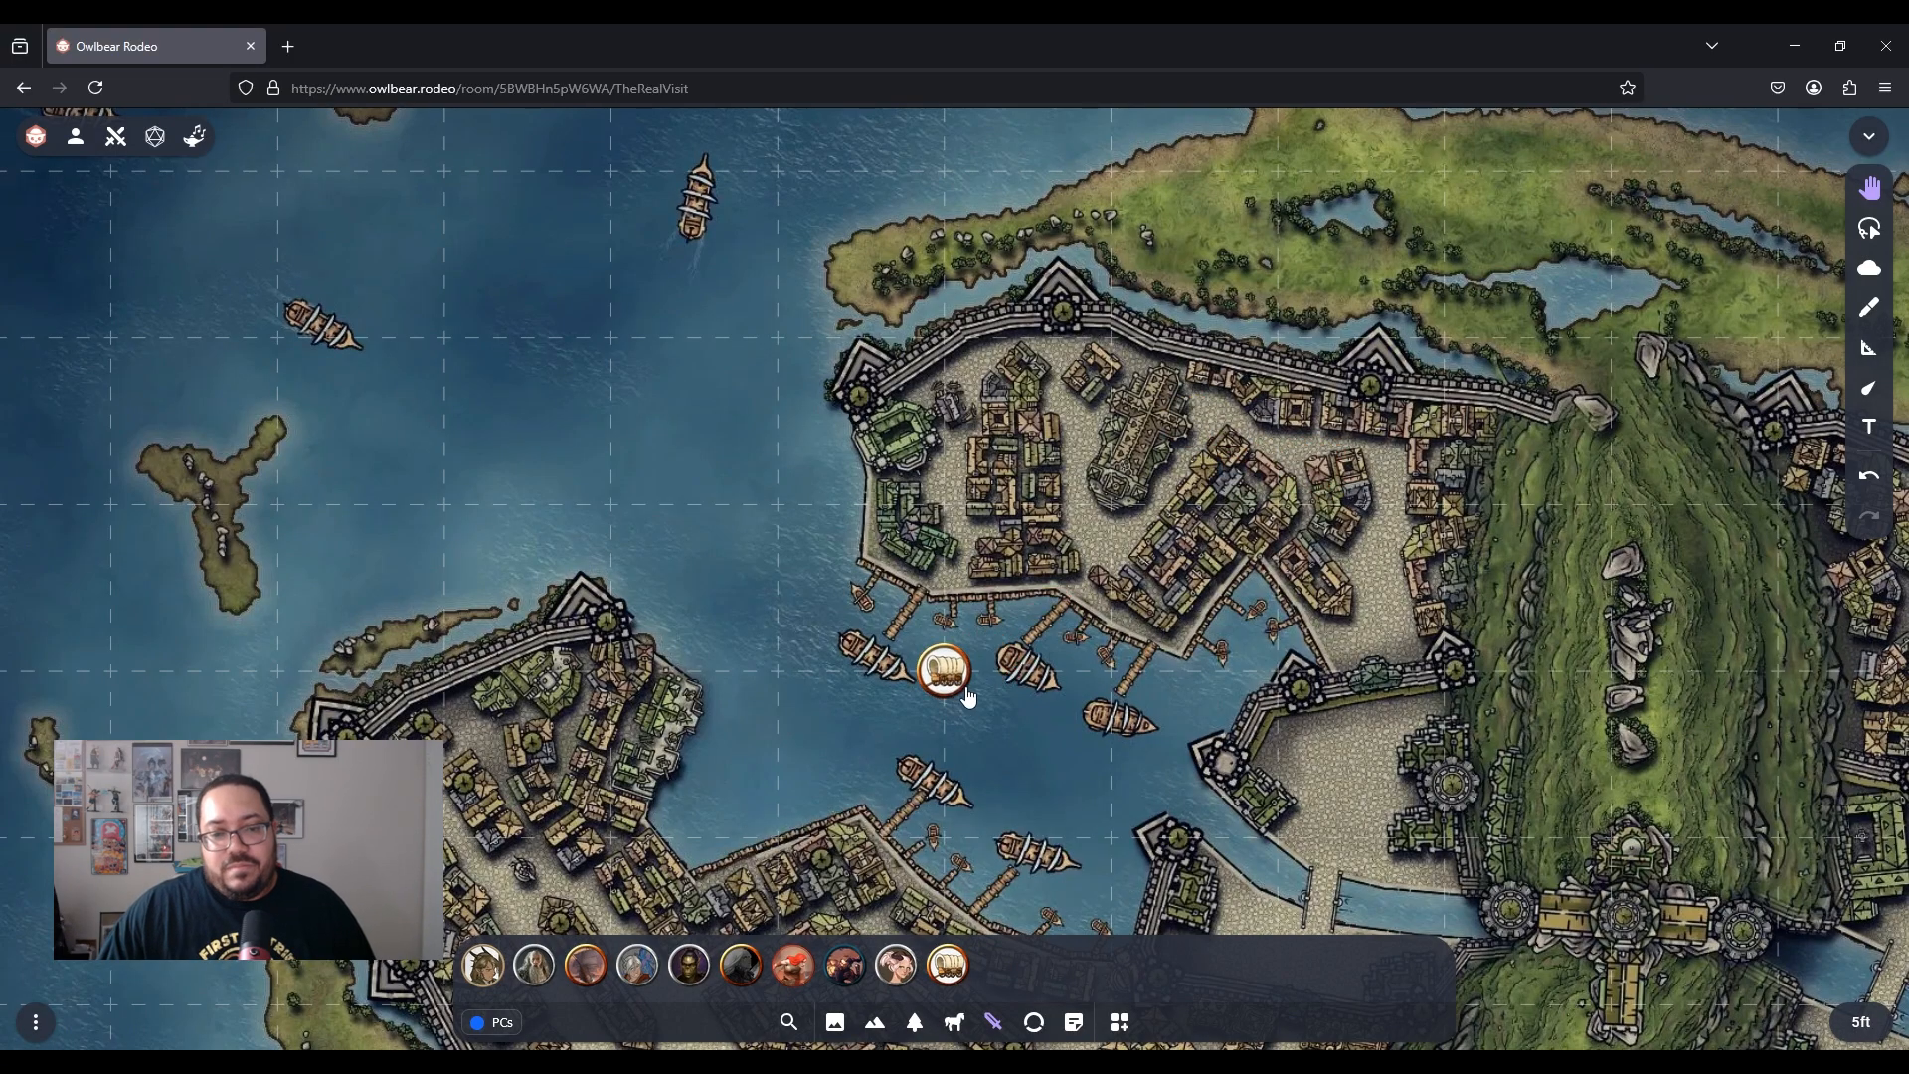
{"action": "scroll", "coordinate": [960, 693], "scroll_direction": "up", "scroll_amount": 2}
{"action": "left_click_drag", "start_coordinate": [1187, 702], "coordinate": [1074, 667]}
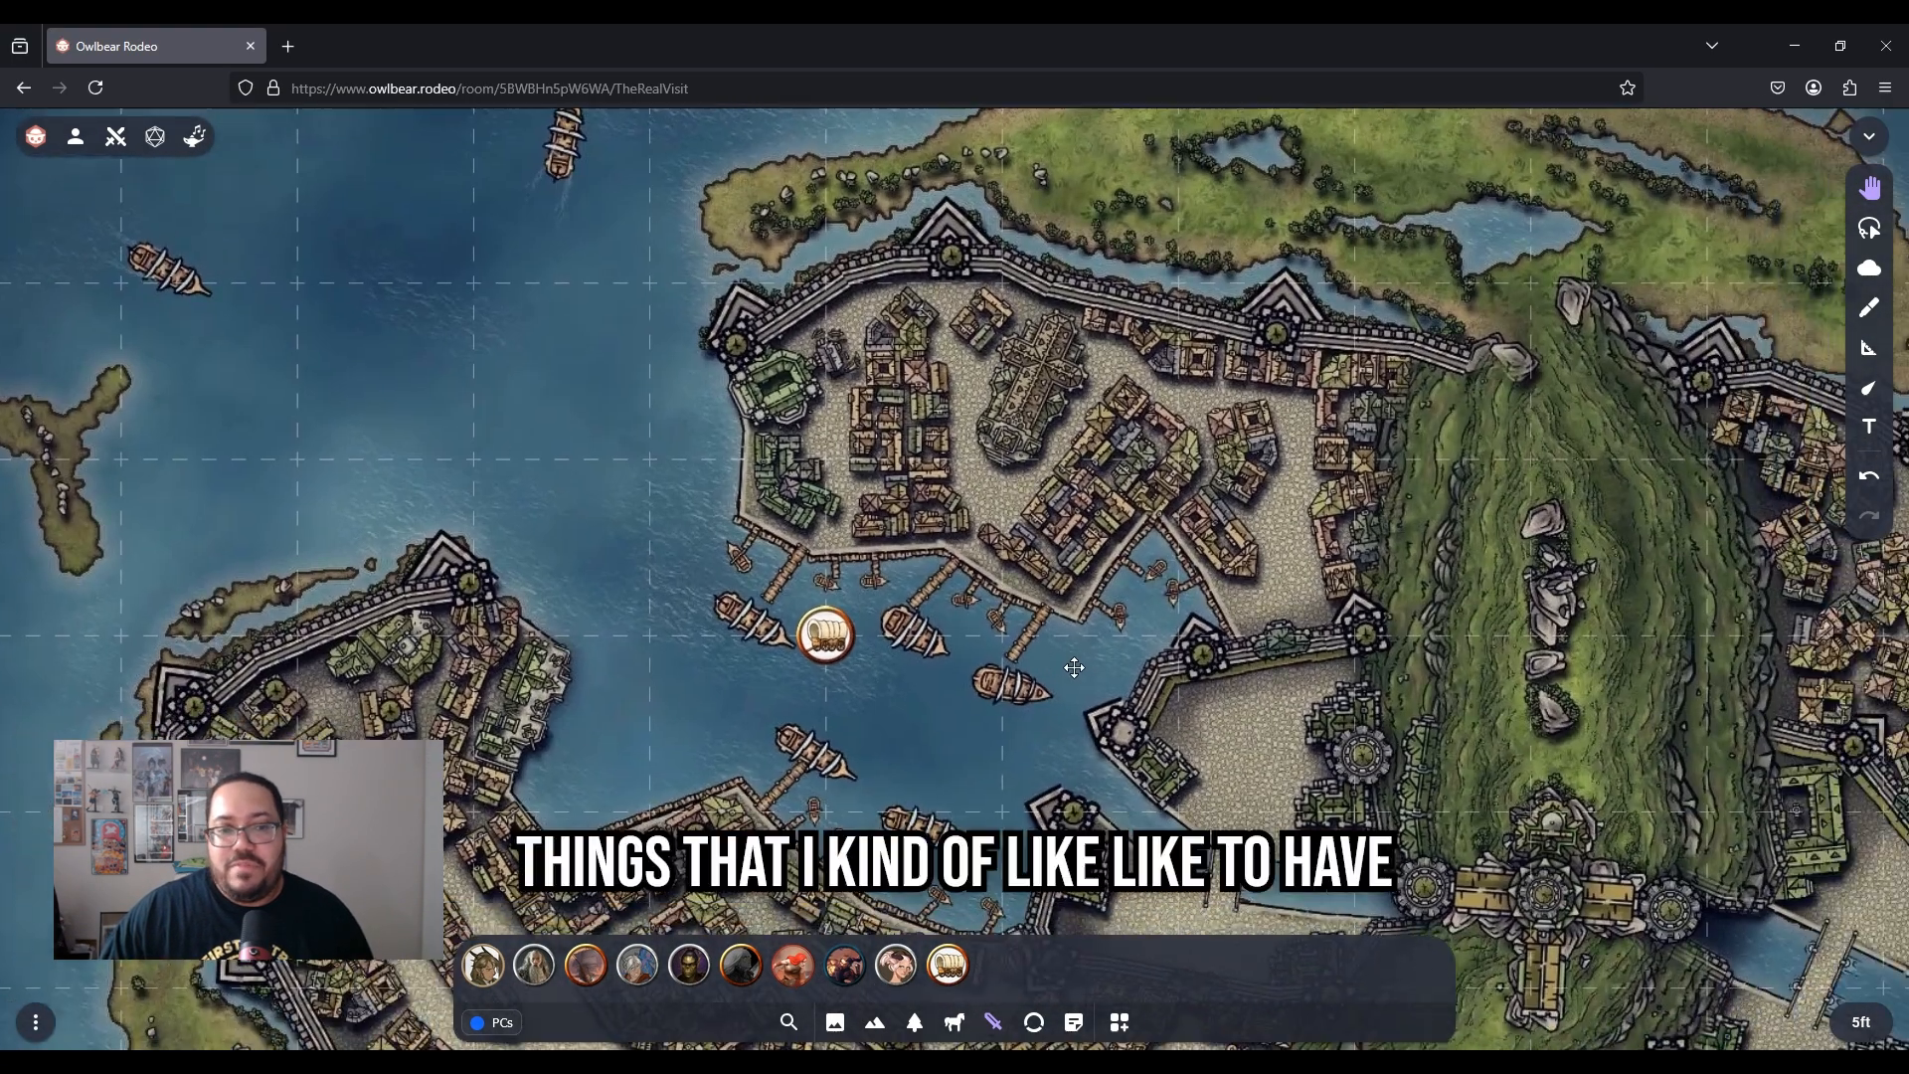
{"action": "scroll", "coordinate": [916, 695], "scroll_direction": "up", "scroll_amount": 2}
{"action": "scroll", "coordinate": [933, 674], "scroll_direction": "up", "scroll_amount": 1}
{"action": "scroll", "coordinate": [934, 674], "scroll_direction": "down", "scroll_amount": 3}
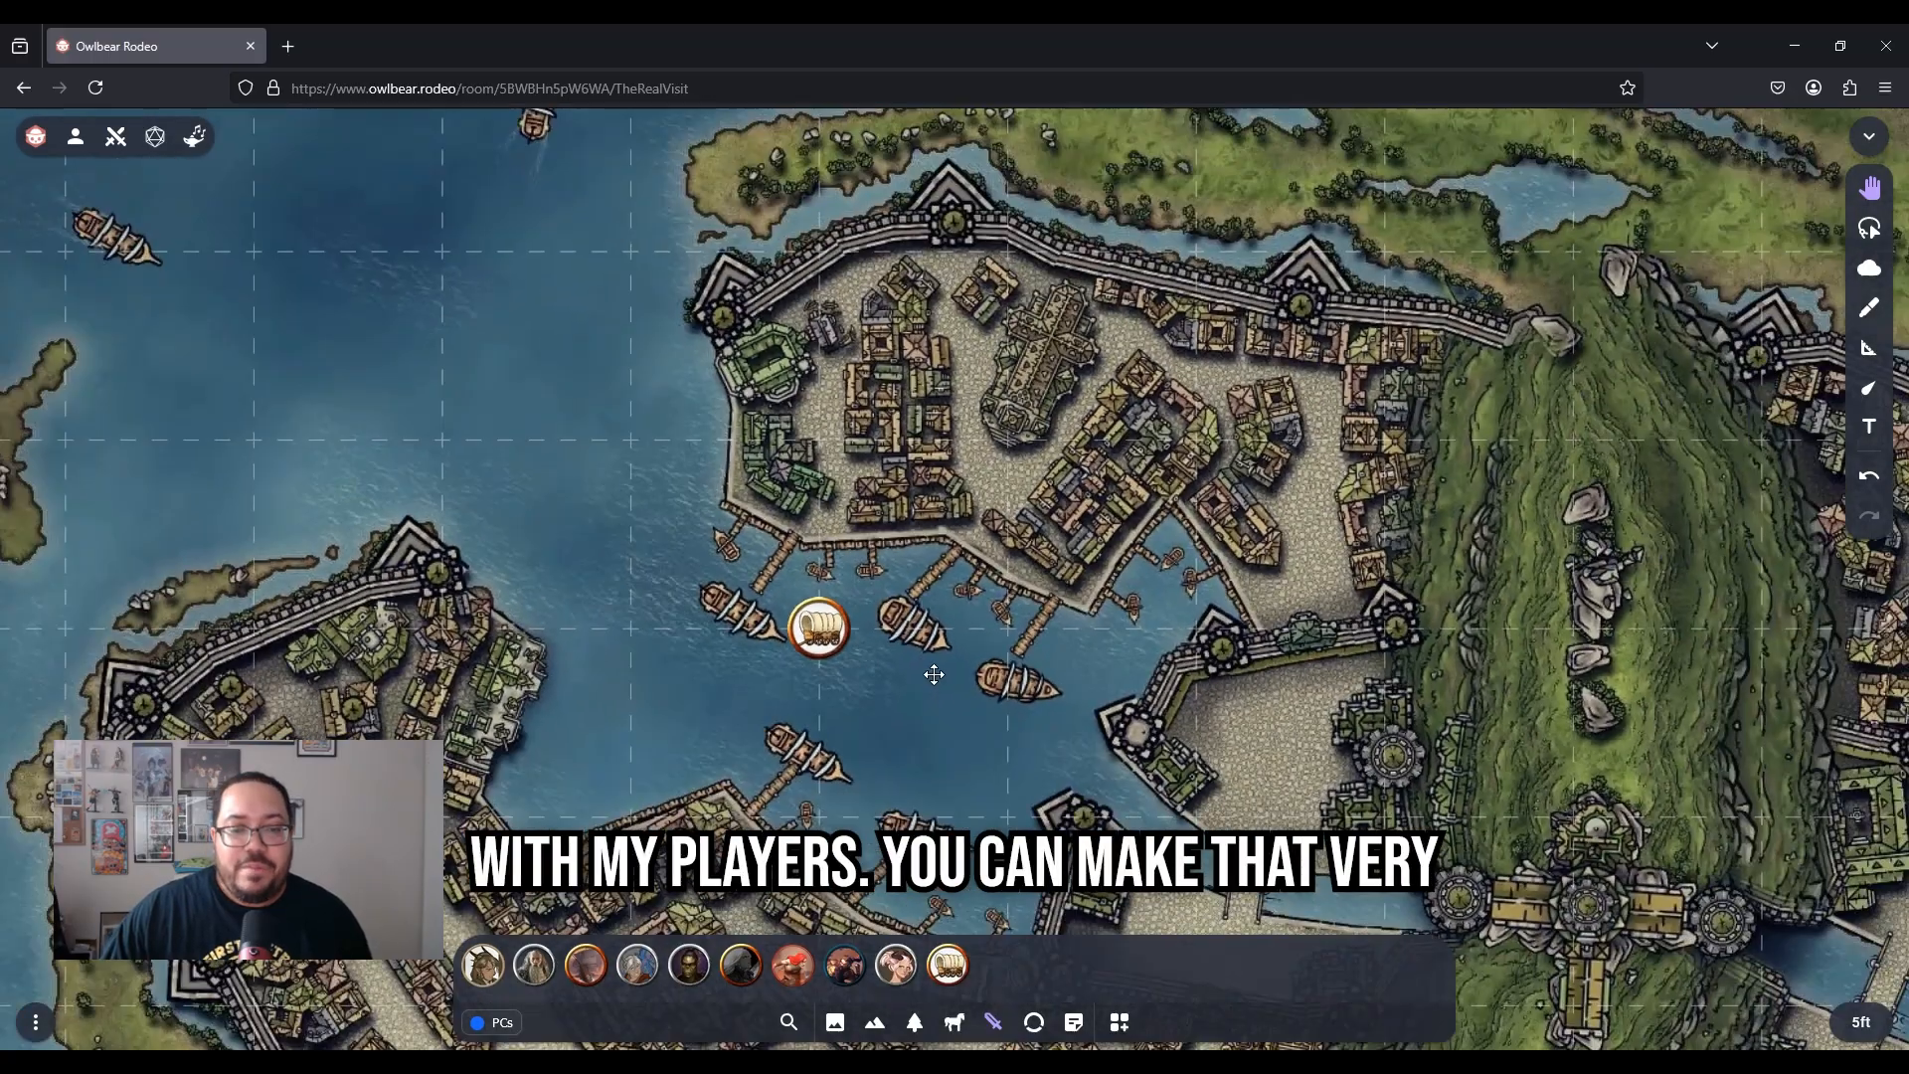
View the default settings of the Party Travel Token in the asset manager, and close them
{"action": "left_click", "coordinate": [1121, 1034]}
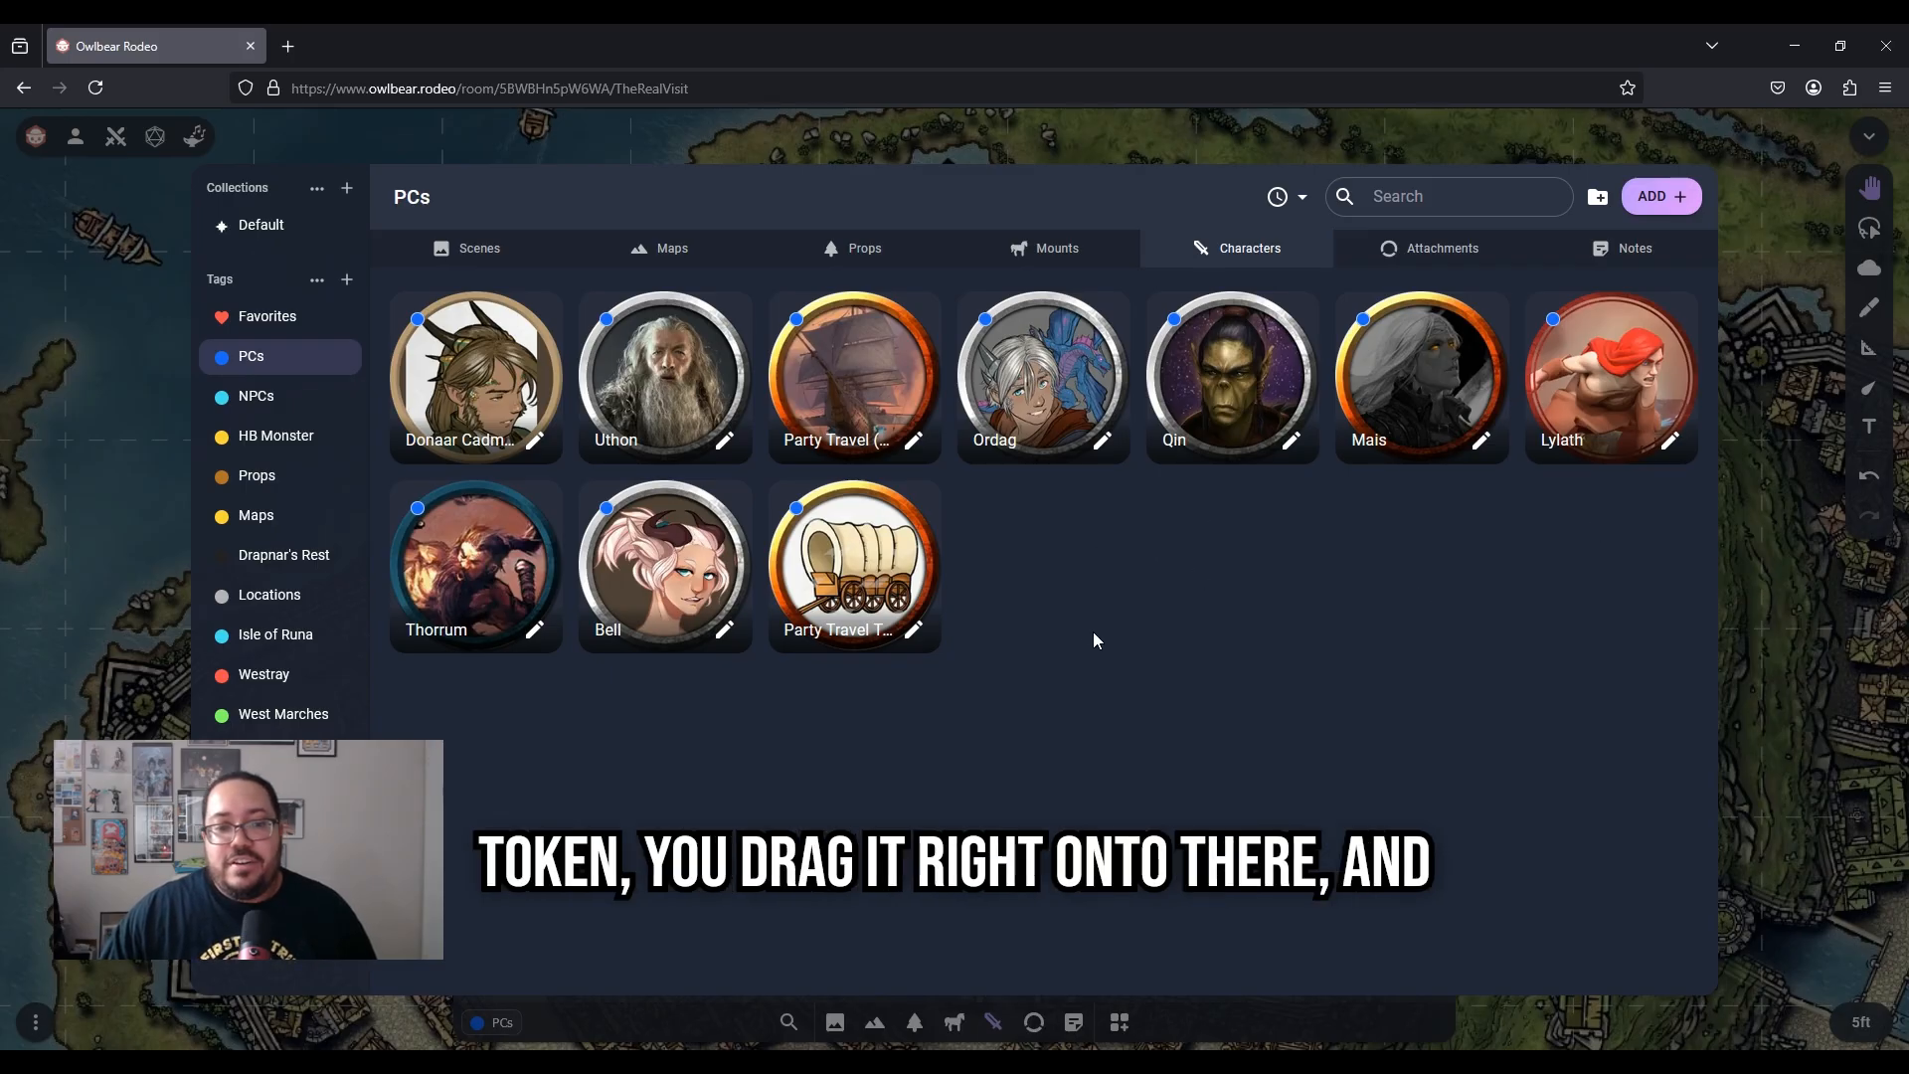
{"action": "left_click", "coordinate": [912, 629]}
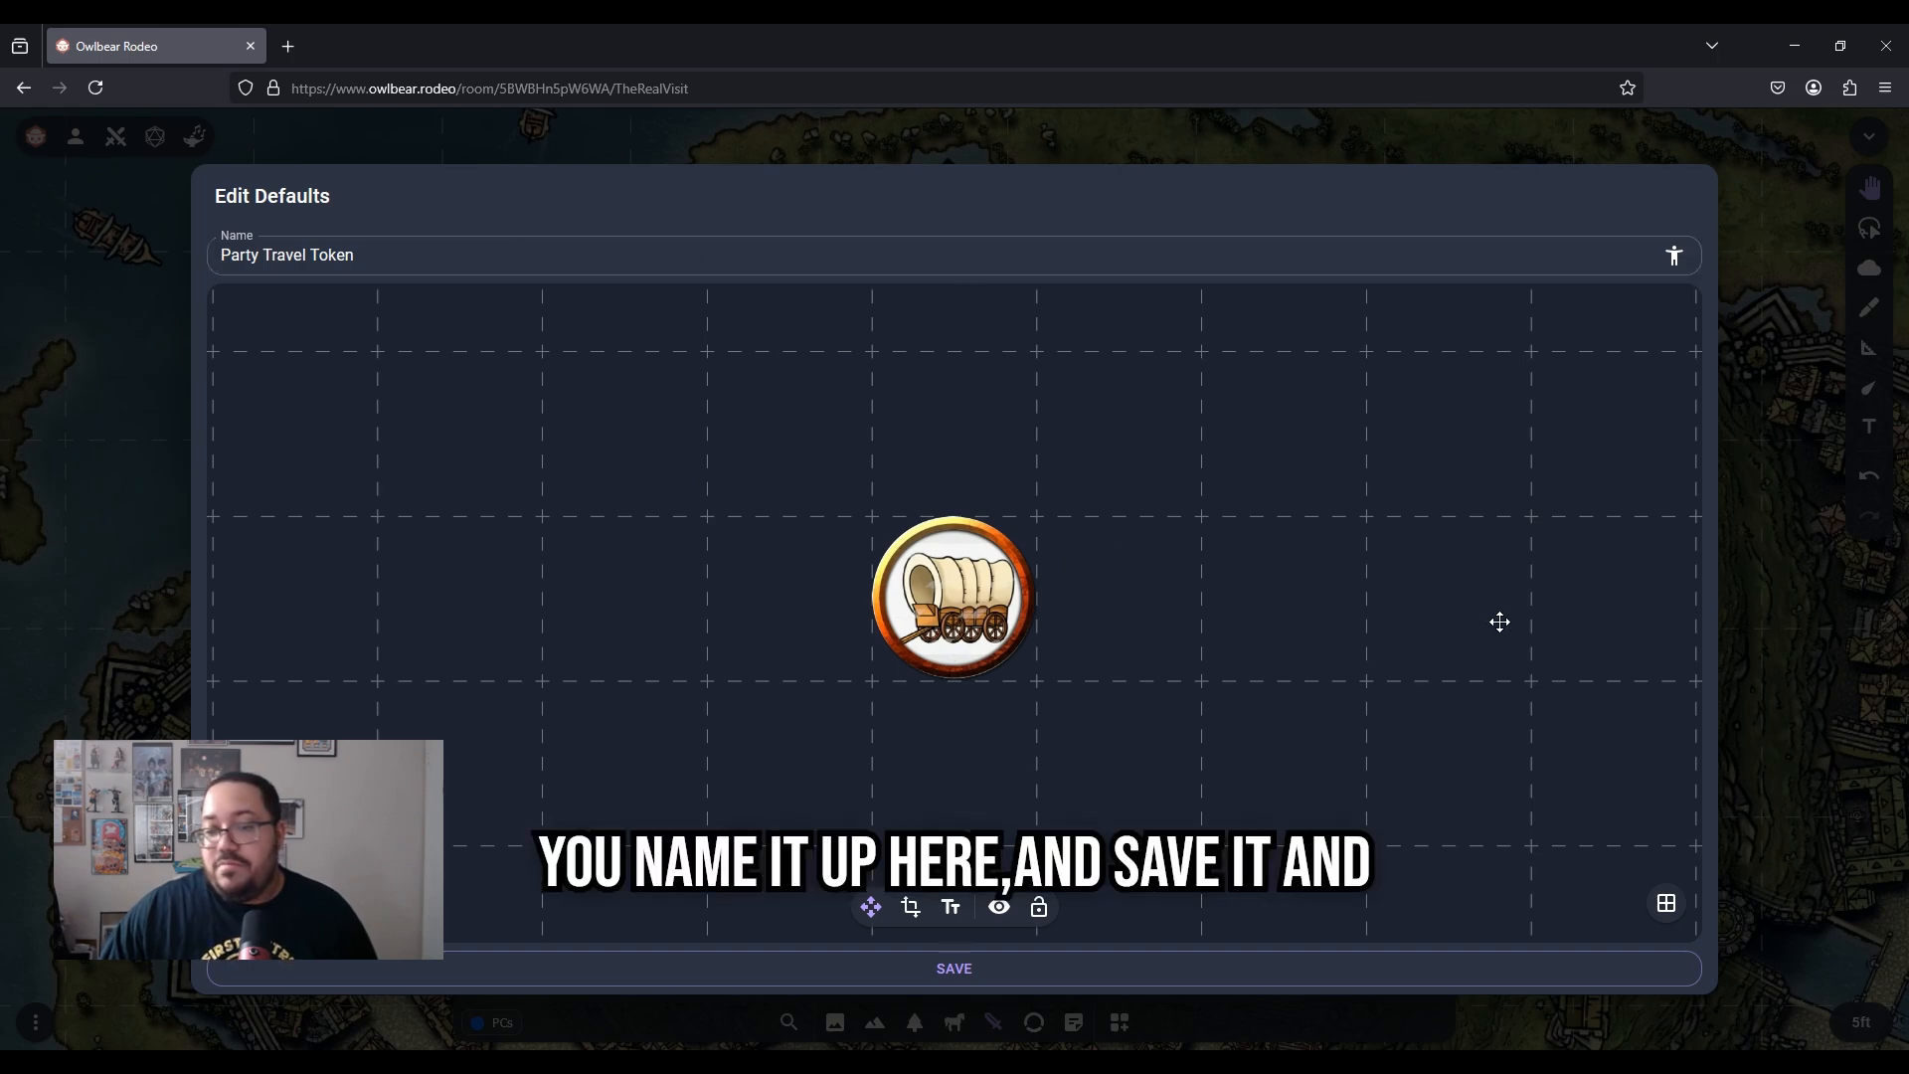
{"action": "left_click", "coordinate": [1759, 567]}
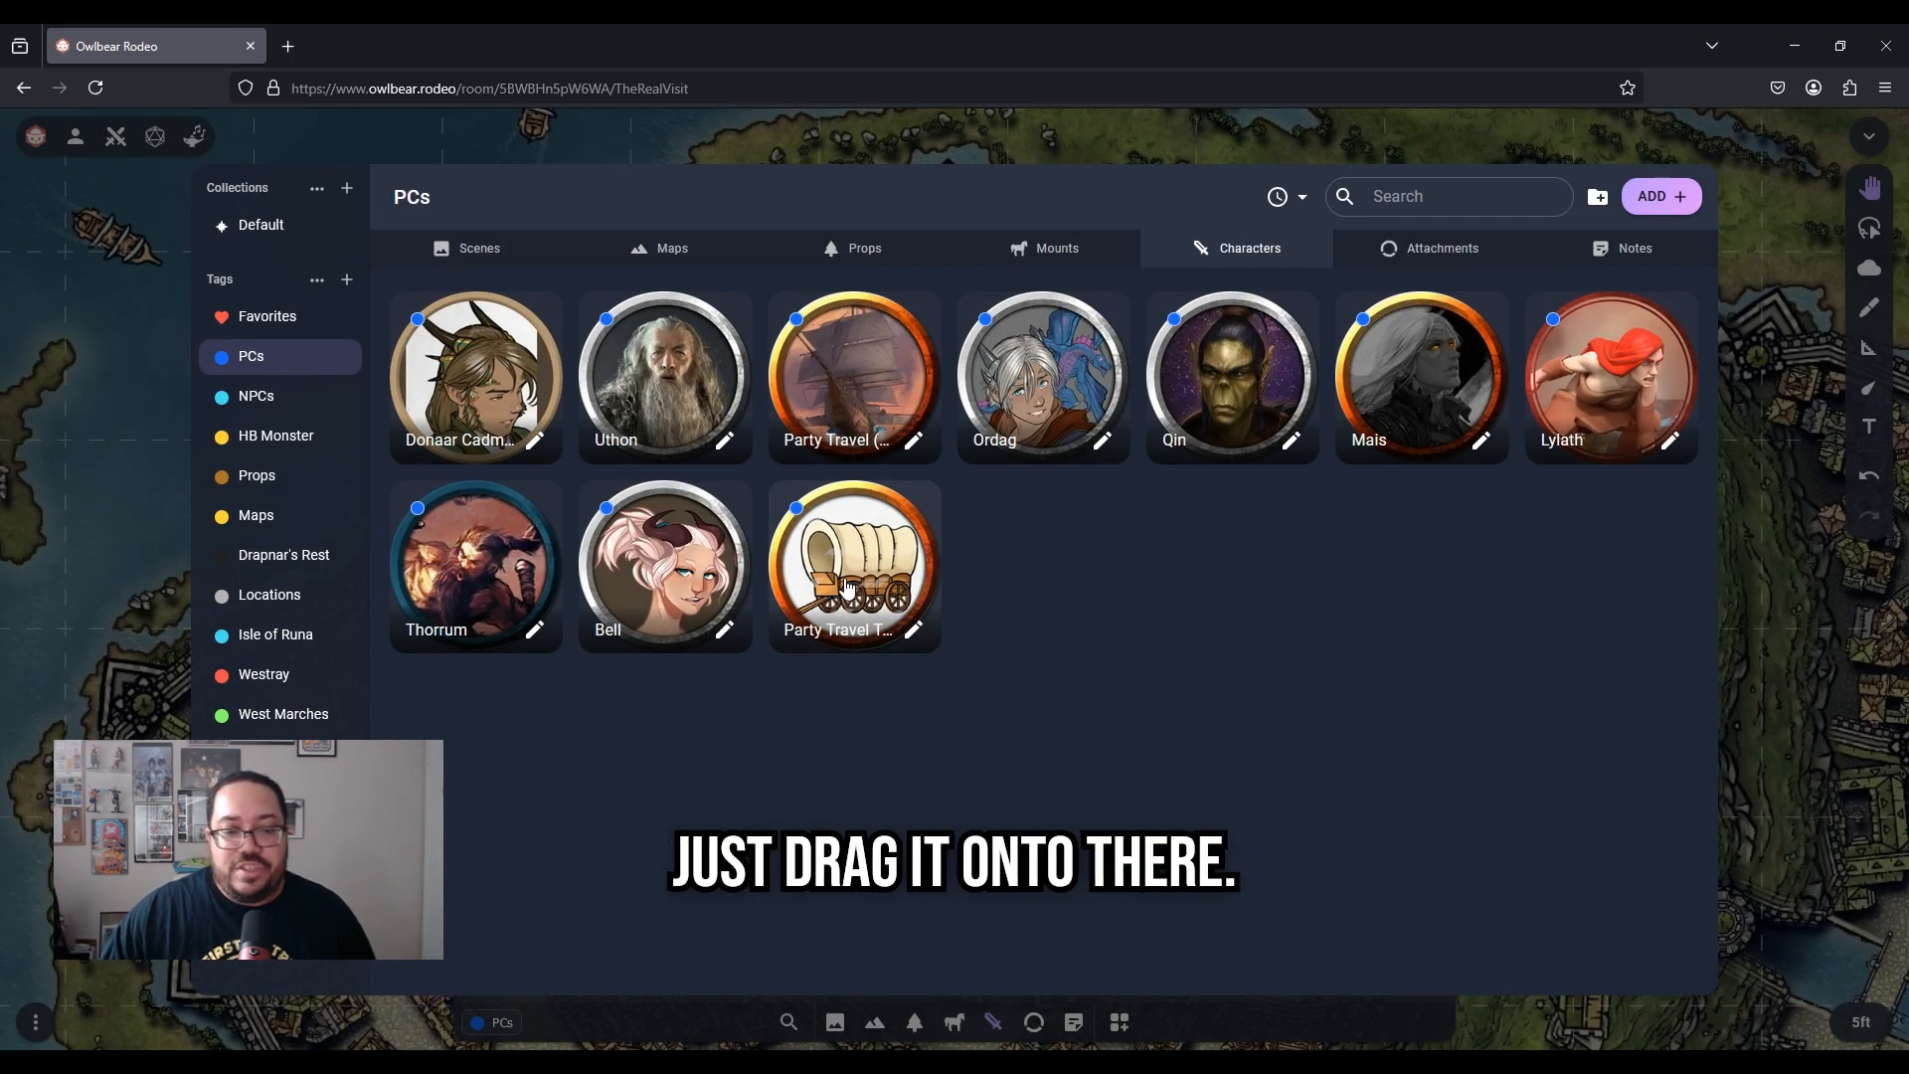
{"action": "left_click", "coordinate": [1120, 1019]}
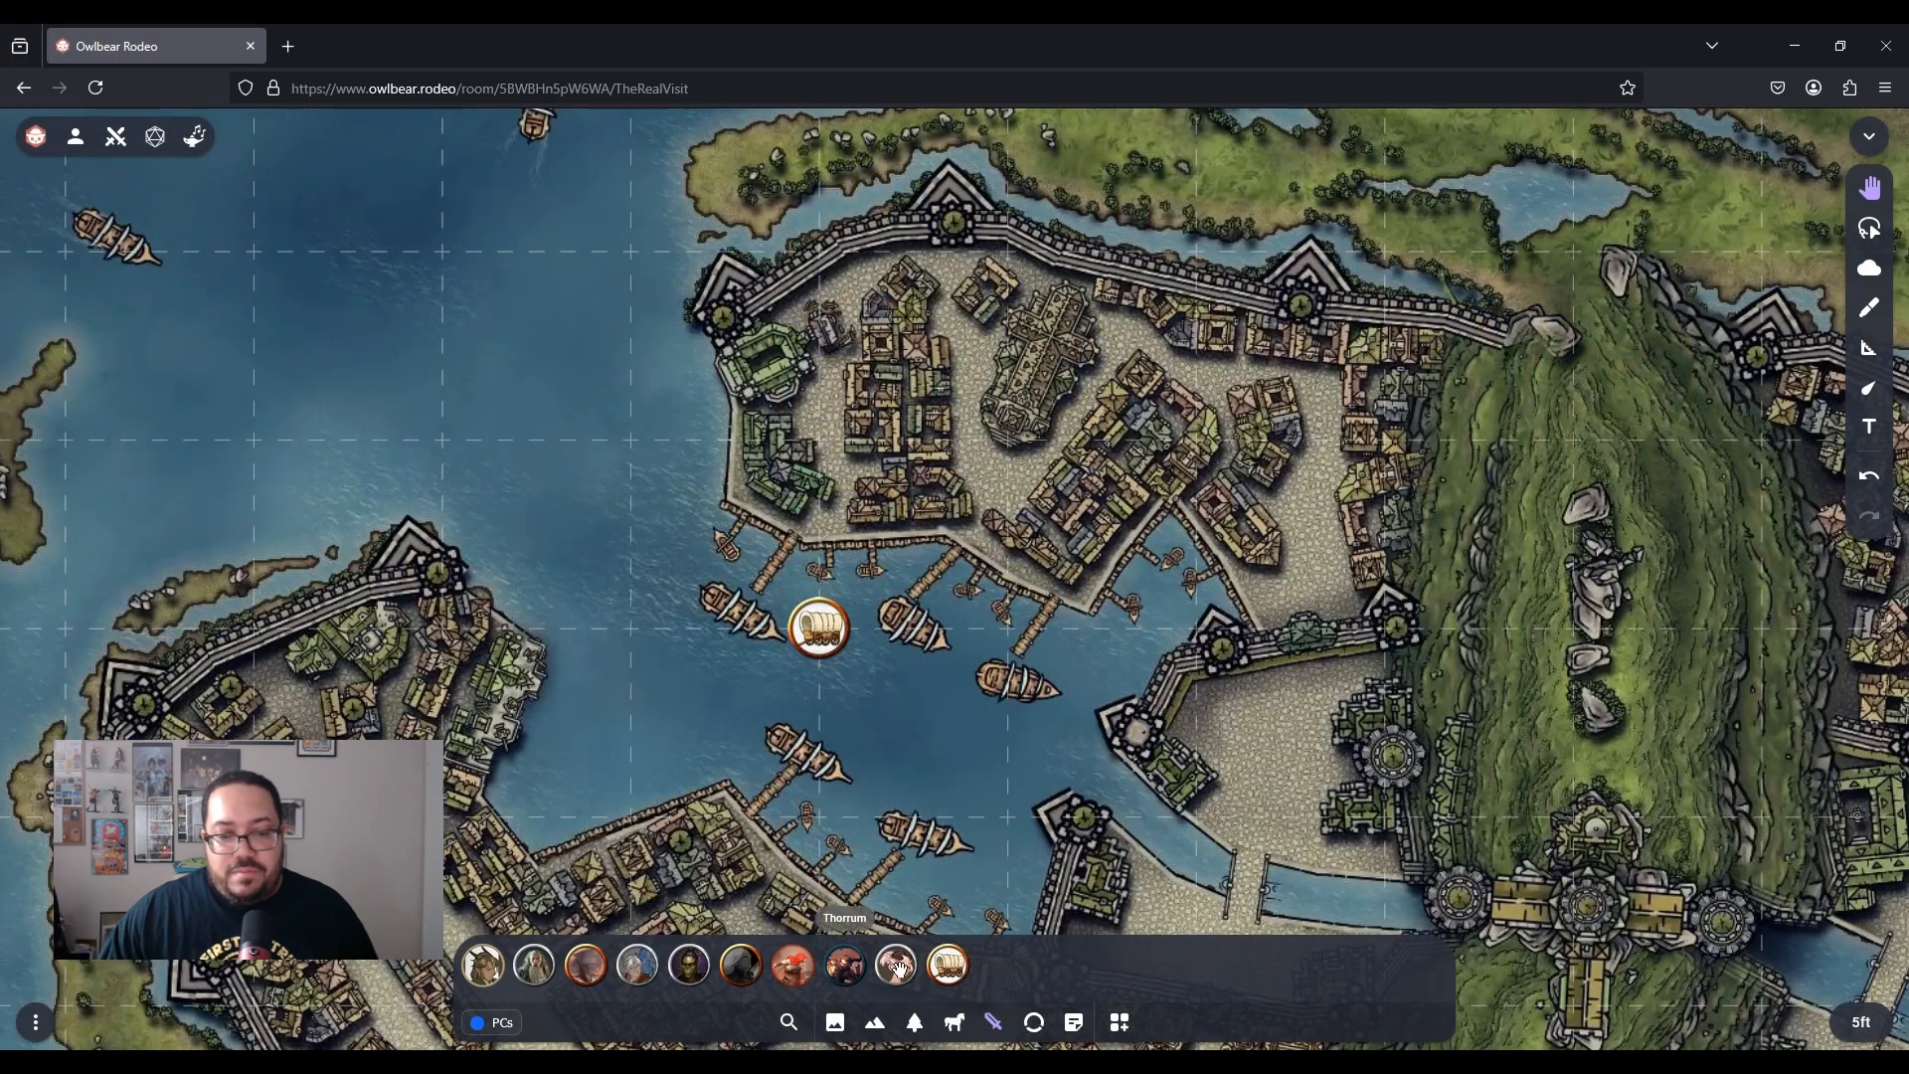
Place the Thorrum character token on the Westray map east of the harbor and delete it
{"action": "left_click_drag", "start_coordinate": [830, 982], "coordinate": [1247, 676]}
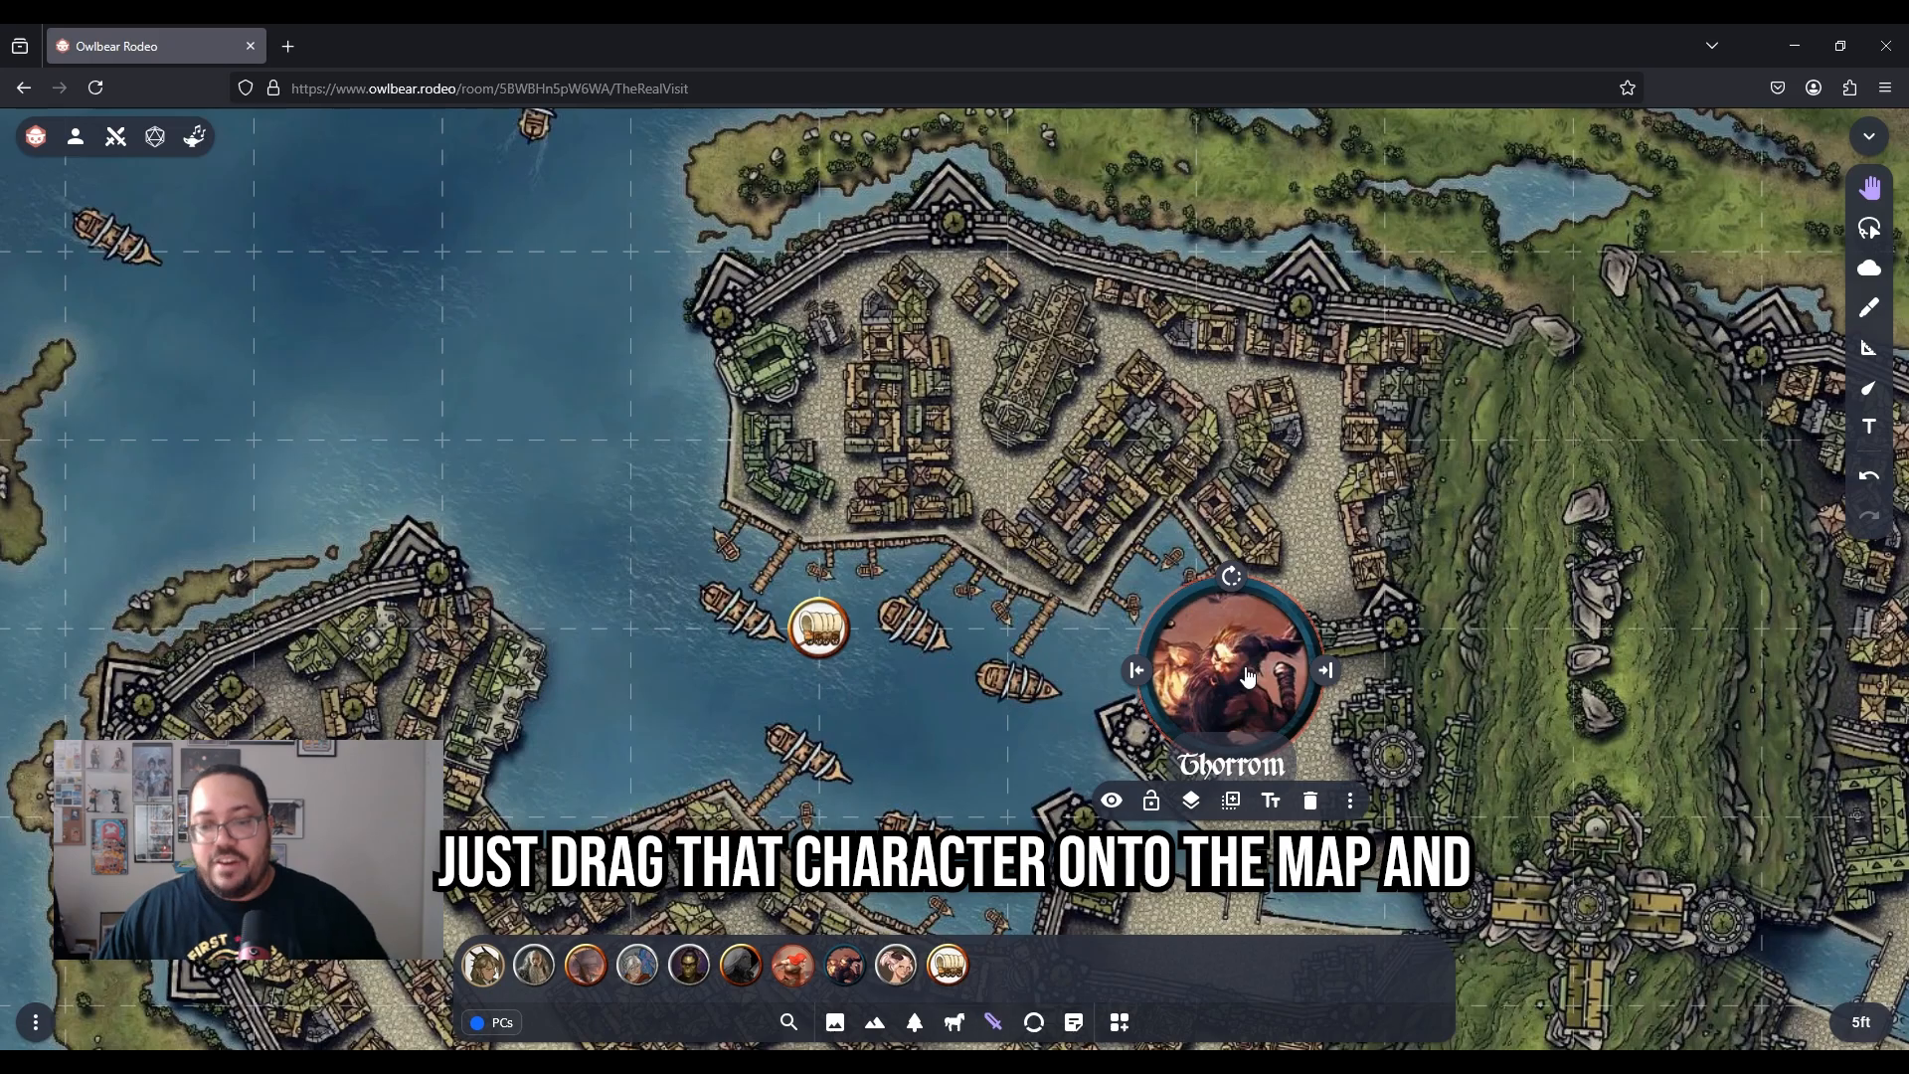
{"action": "key", "text": "Delete"}
{"action": "scroll", "coordinate": [1099, 667], "scroll_direction": "down", "scroll_amount": 3}
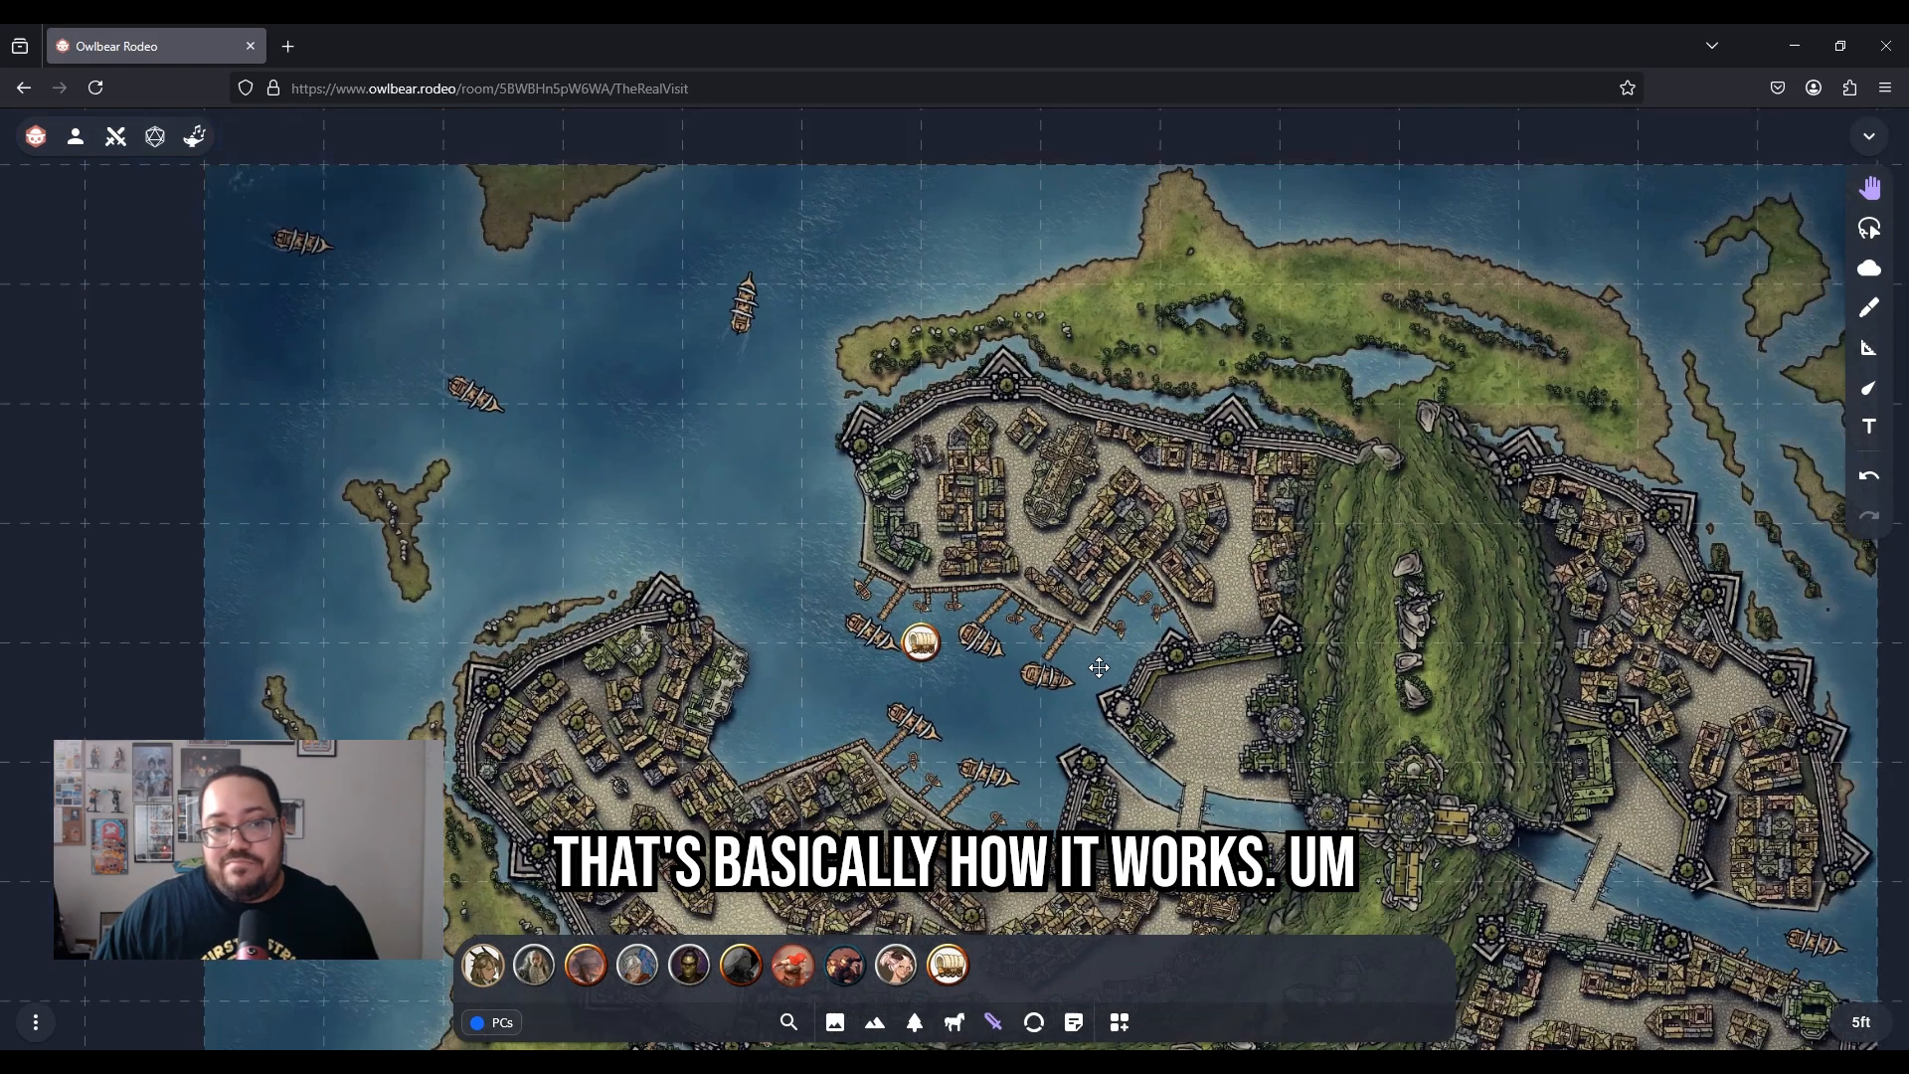
{"action": "scroll", "coordinate": [1099, 668], "scroll_direction": "down", "scroll_amount": 4}
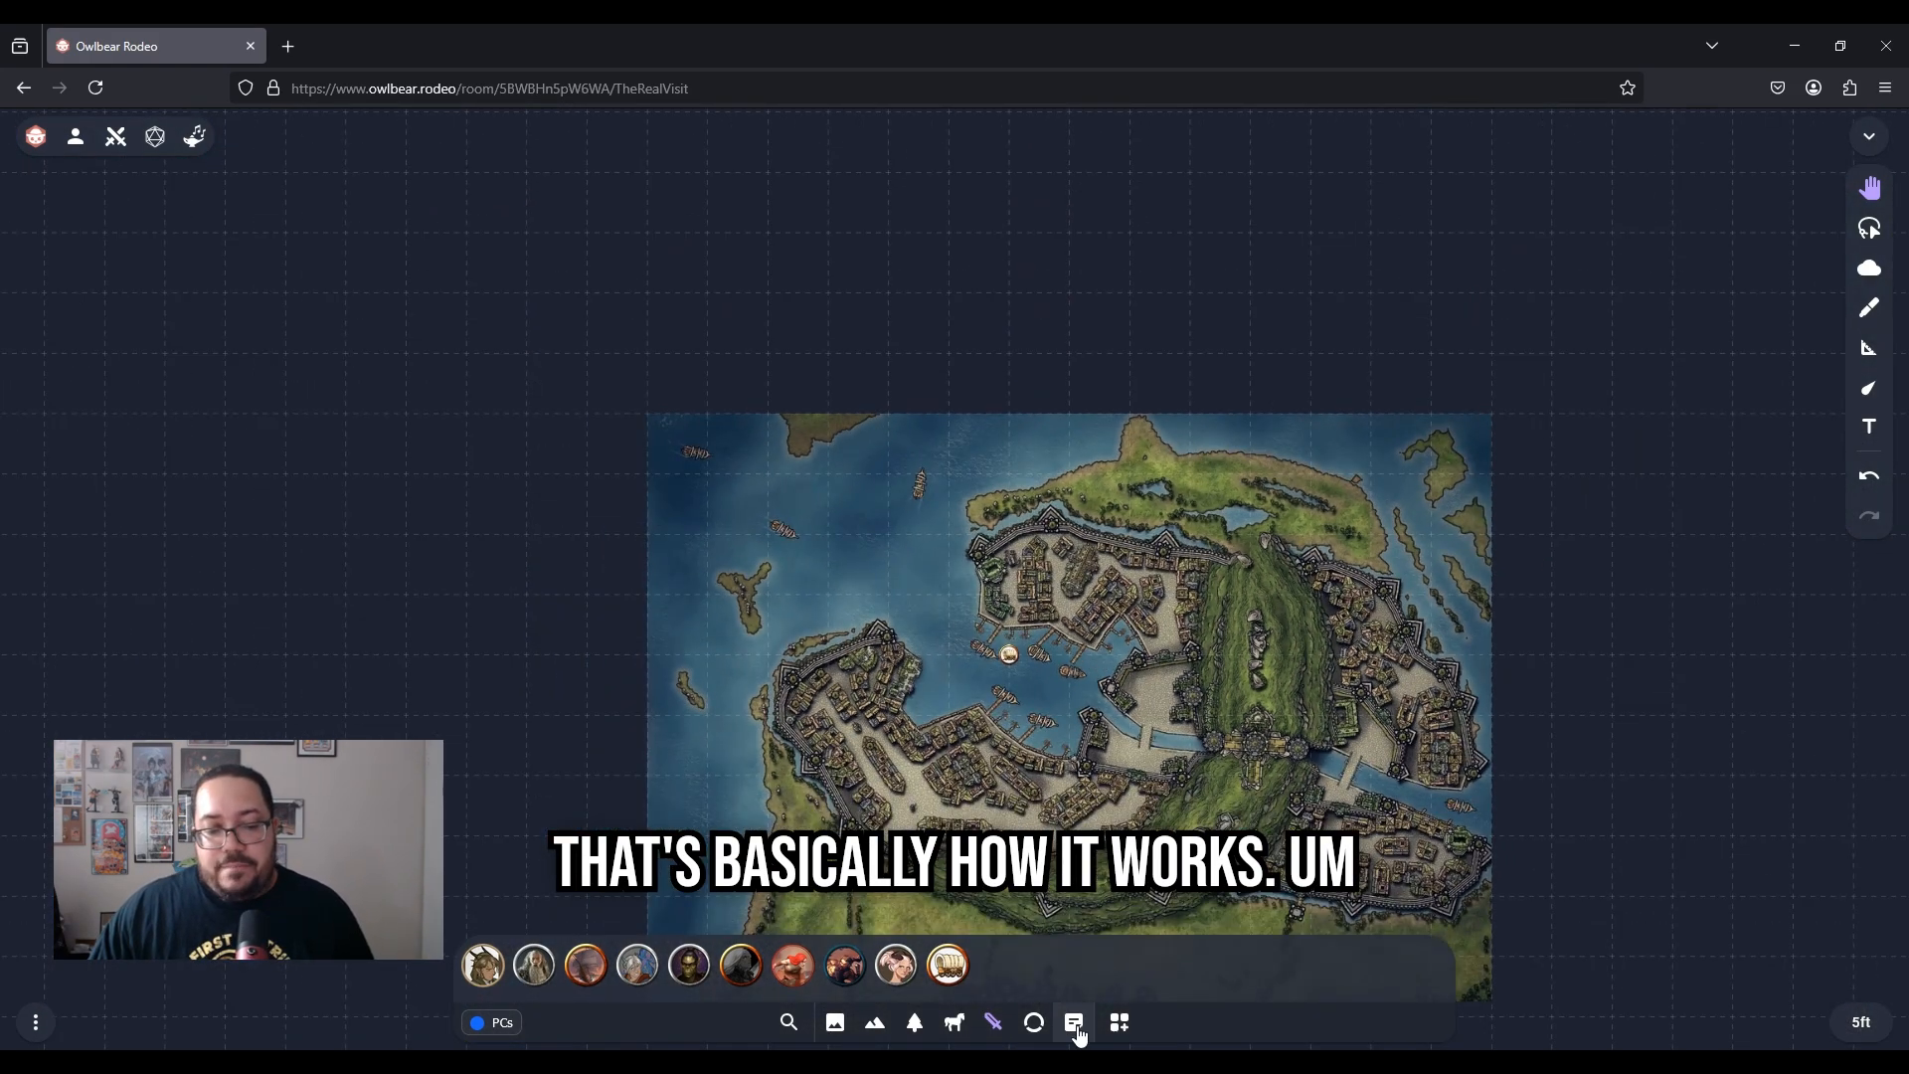
Browse the asset dock's props, maps and notes, and filter the dock by the Favorites tag
{"action": "left_click_drag", "start_coordinate": [966, 818], "coordinate": [805, 737]}
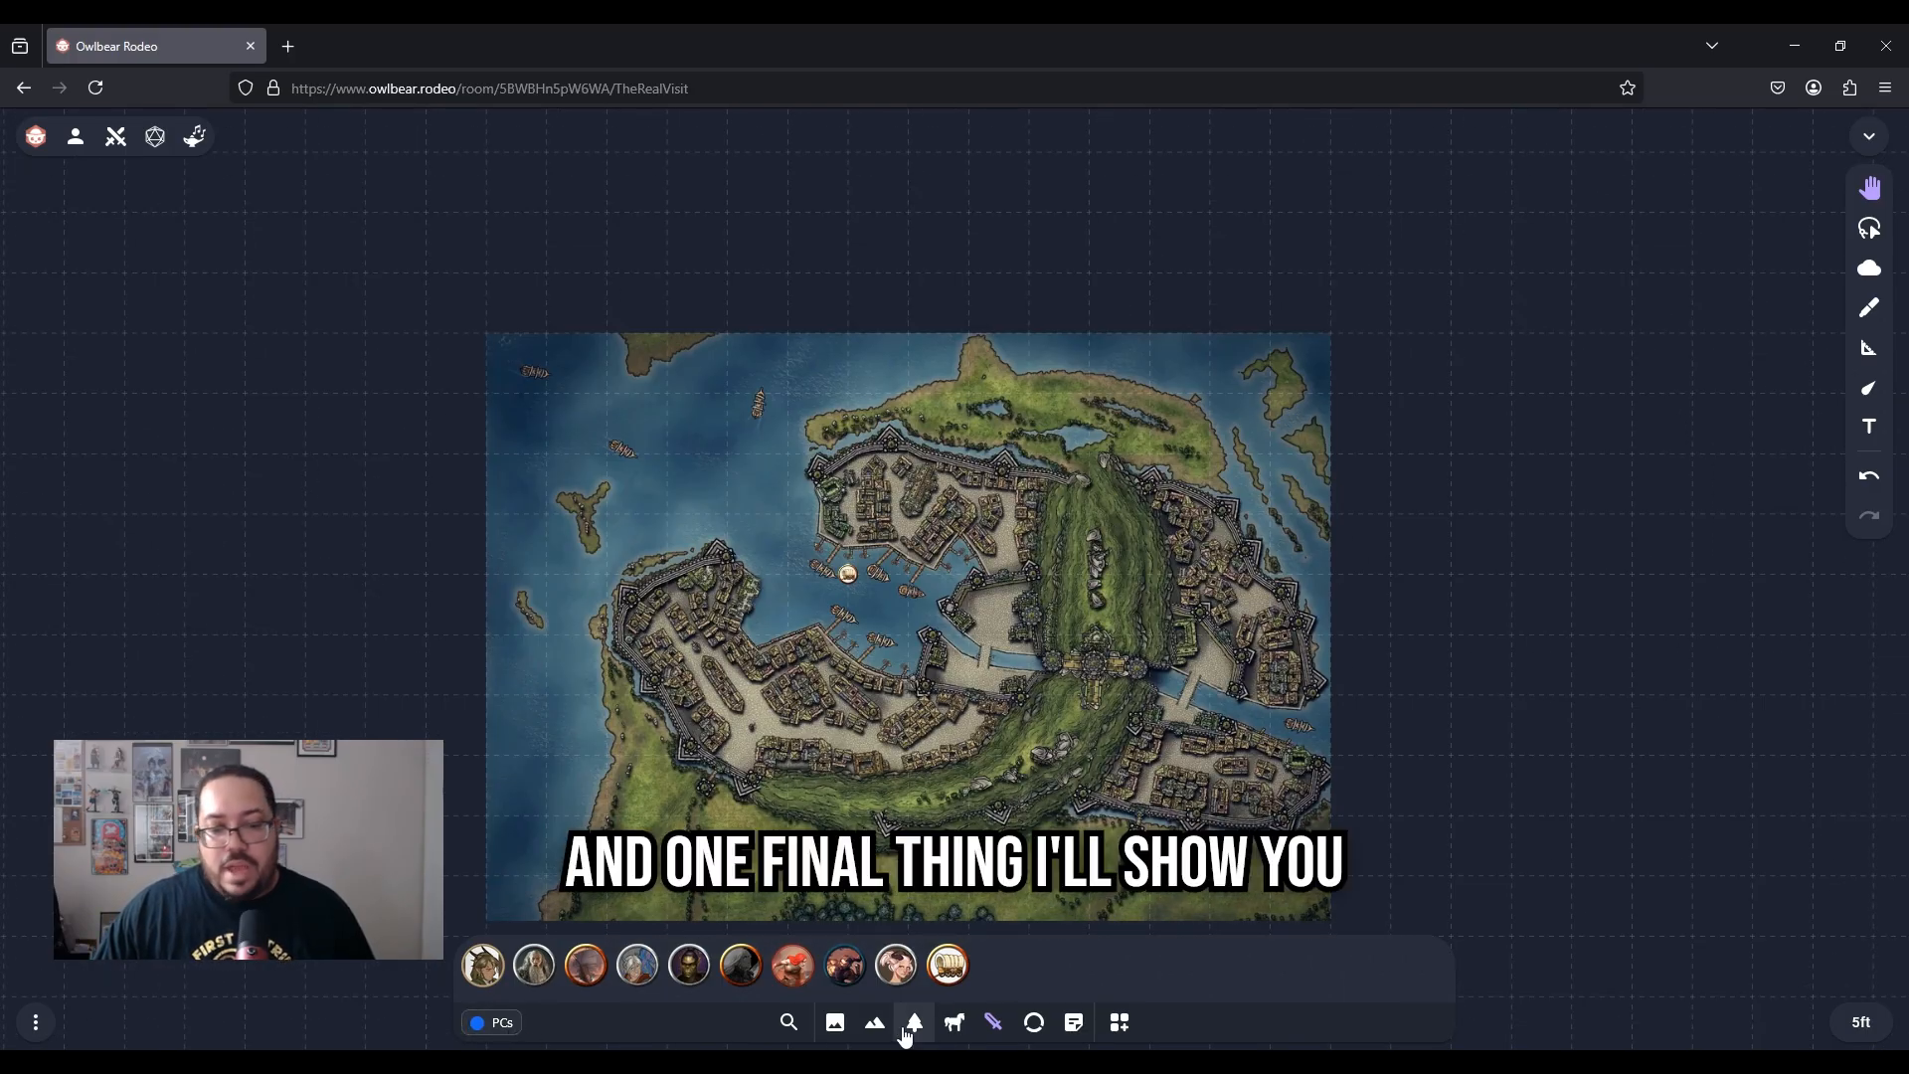
{"action": "left_click", "coordinate": [919, 1034]}
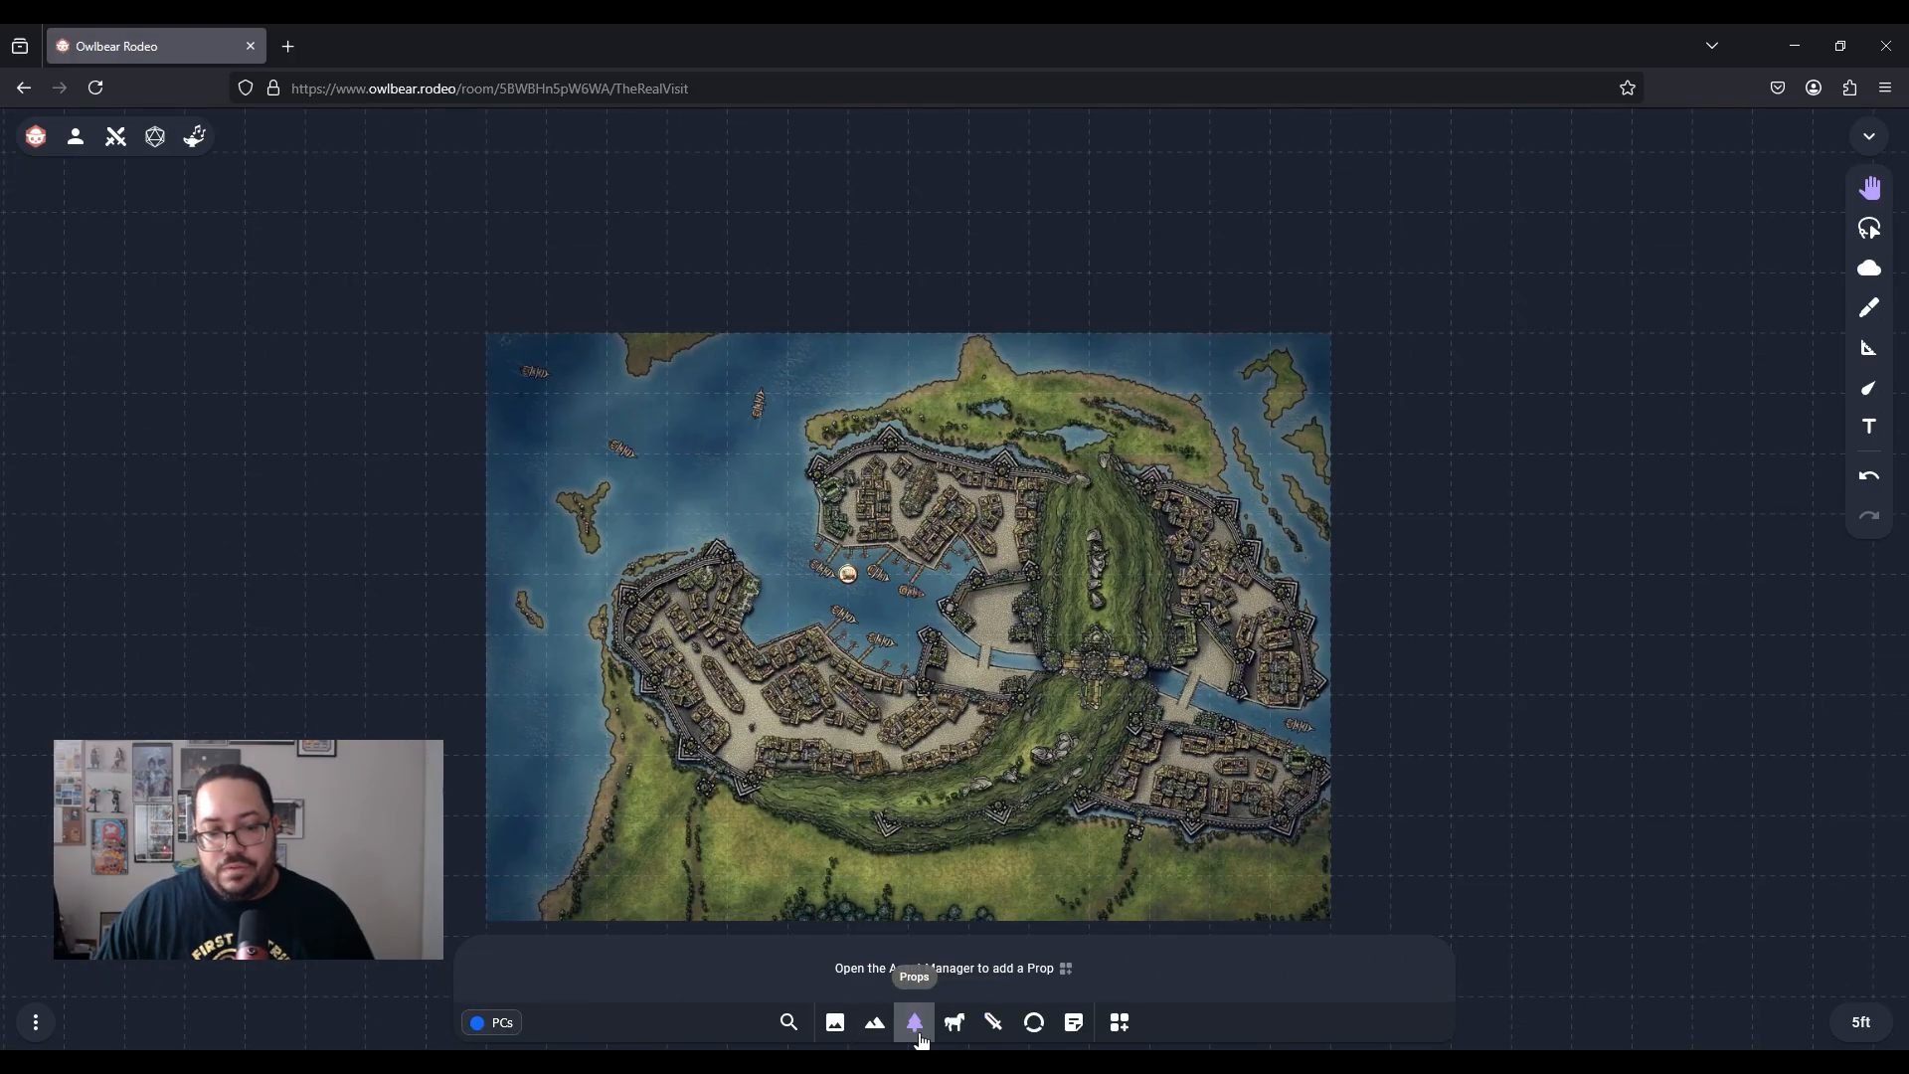
{"action": "left_click", "coordinate": [875, 1029]}
{"action": "left_click", "coordinate": [838, 1029]}
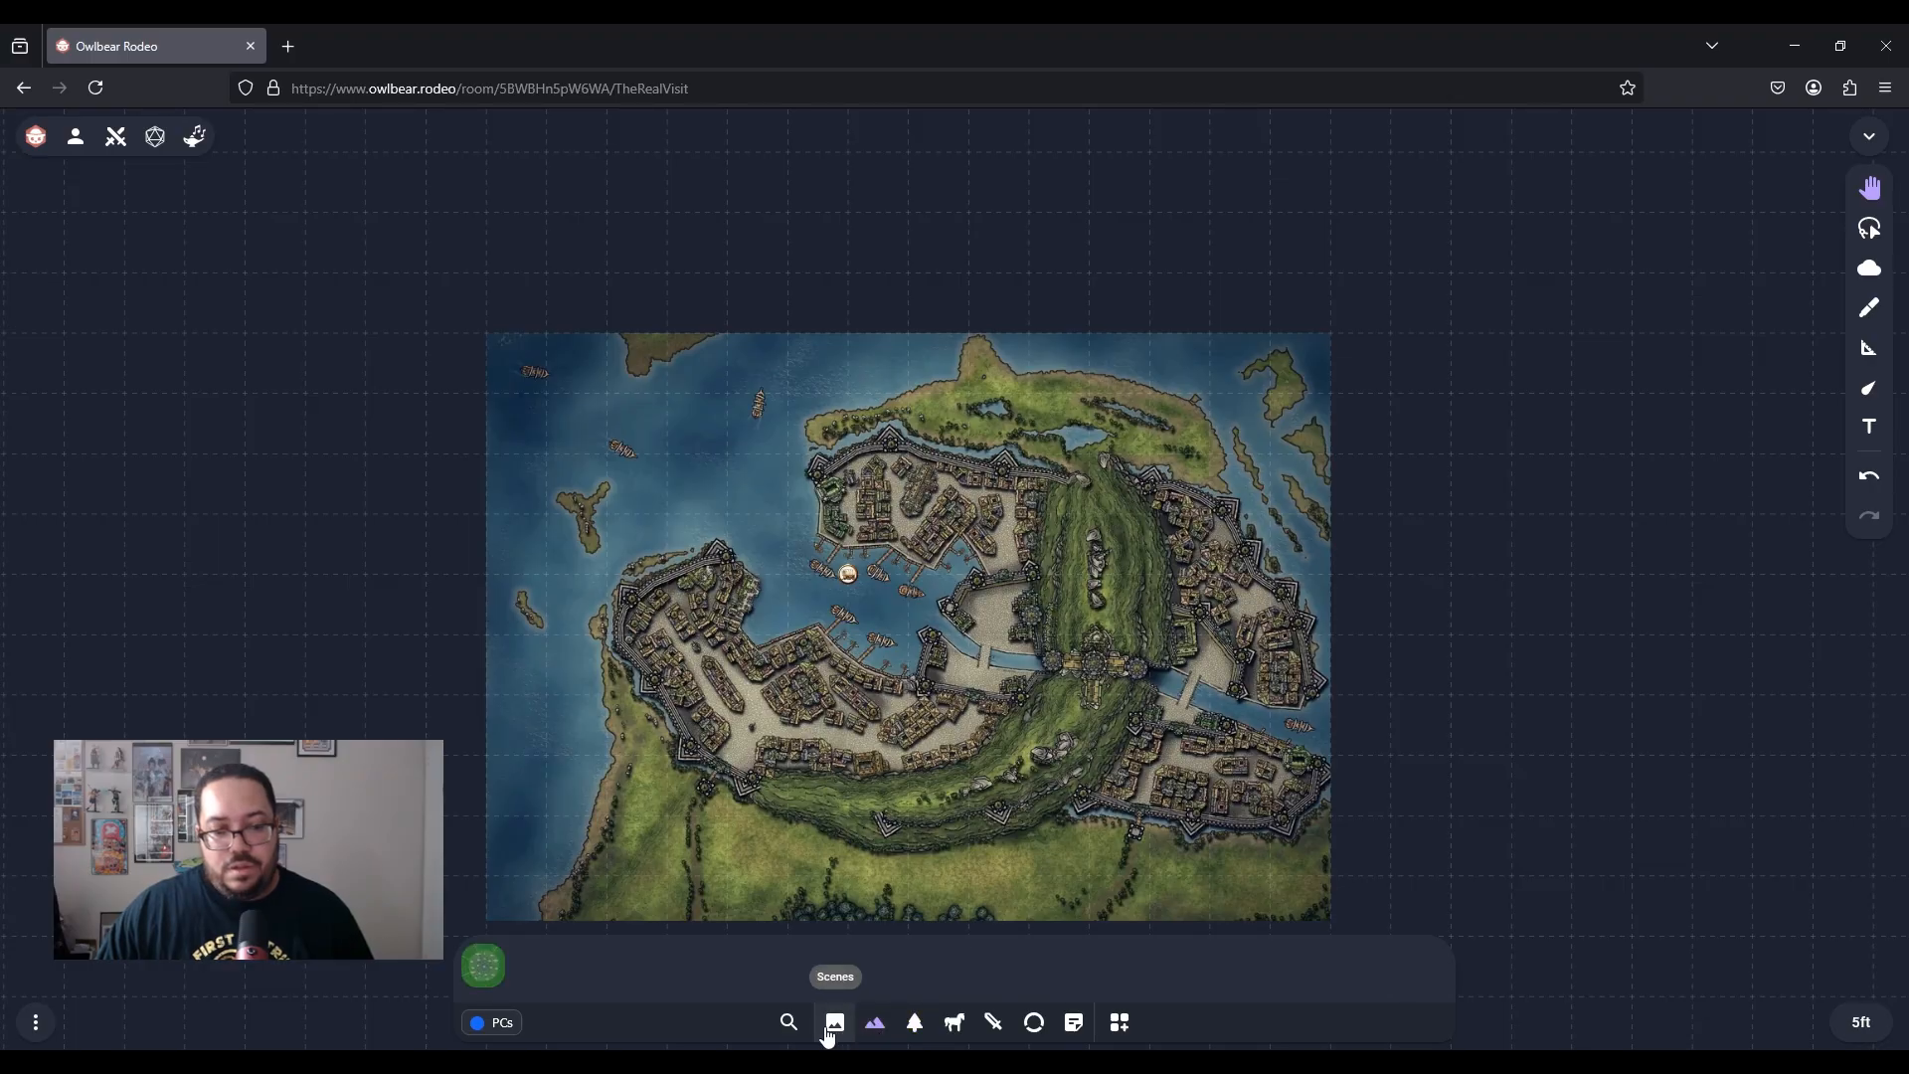
{"action": "scroll", "coordinate": [853, 835], "scroll_direction": "up", "scroll_amount": 2}
{"action": "left_click", "coordinate": [1074, 1039]}
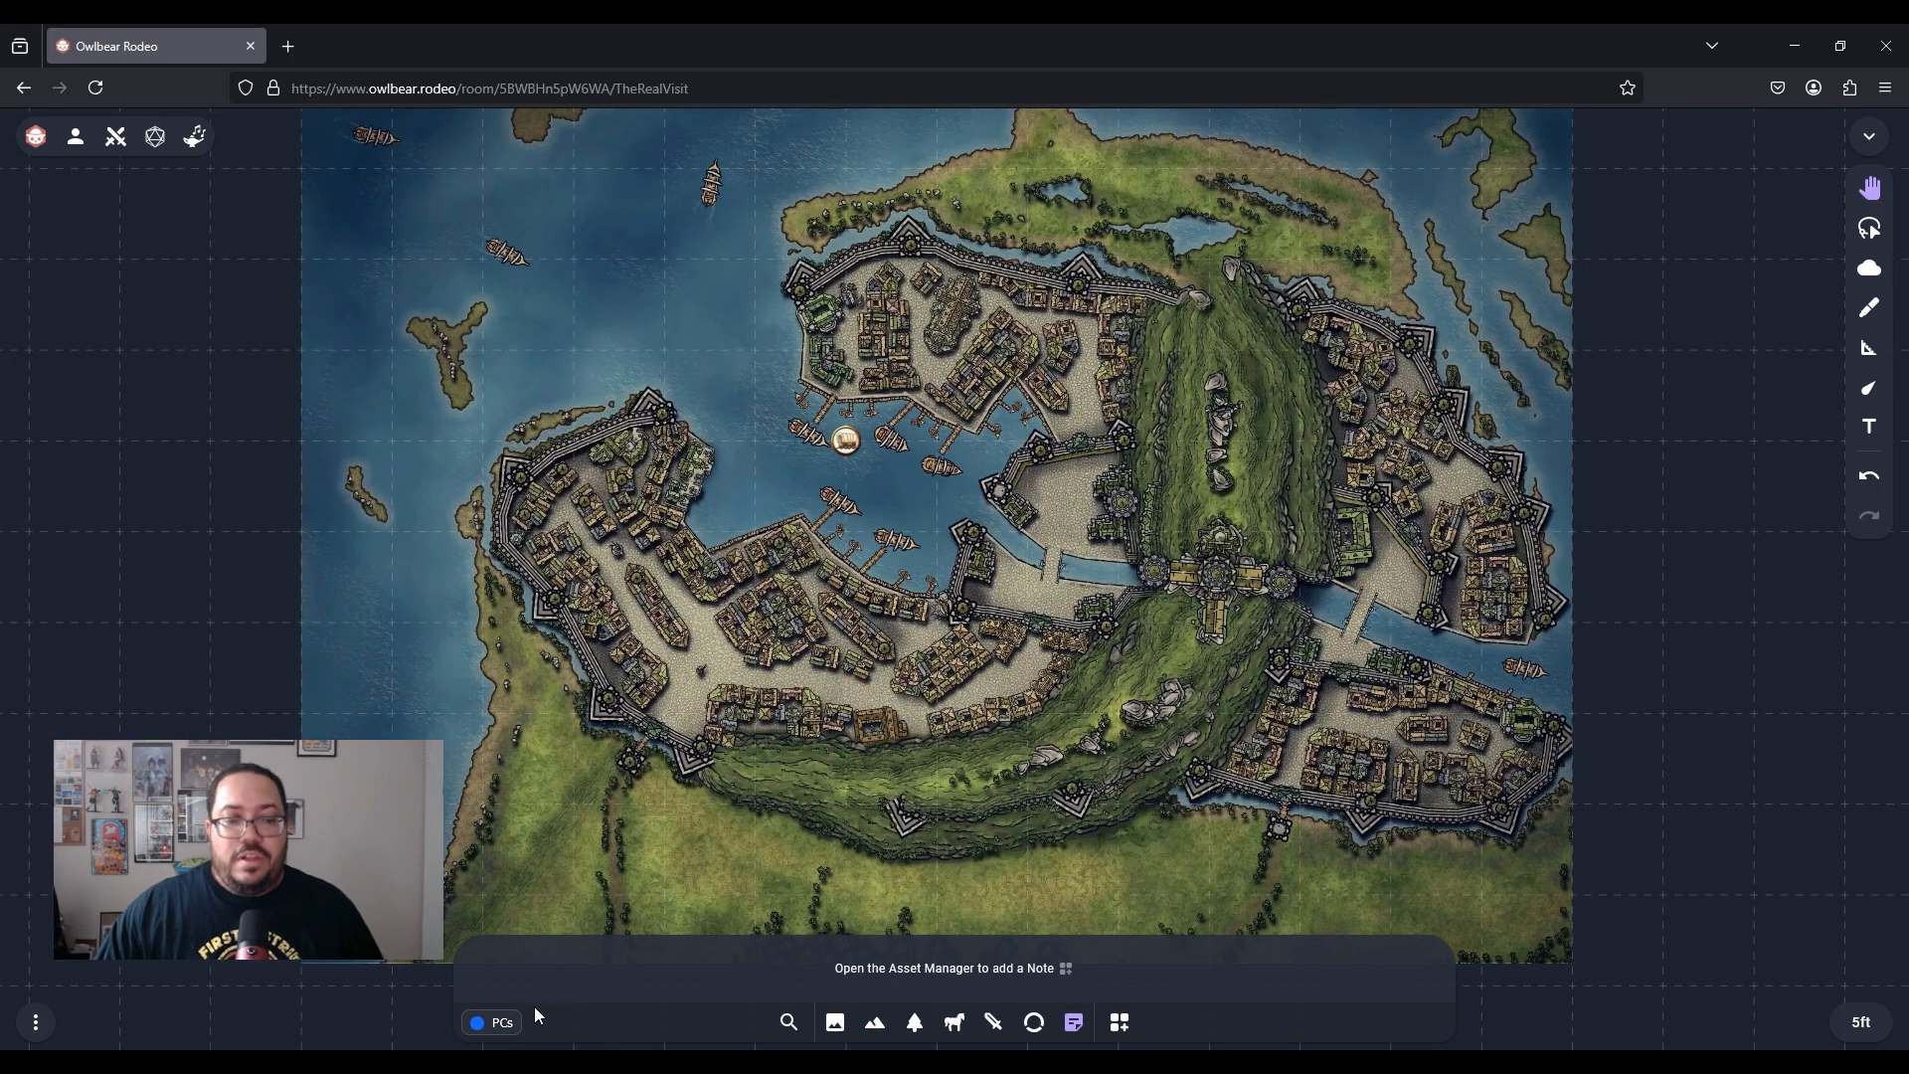
{"action": "left_click", "coordinate": [492, 1023]}
{"action": "left_click", "coordinate": [486, 854]}
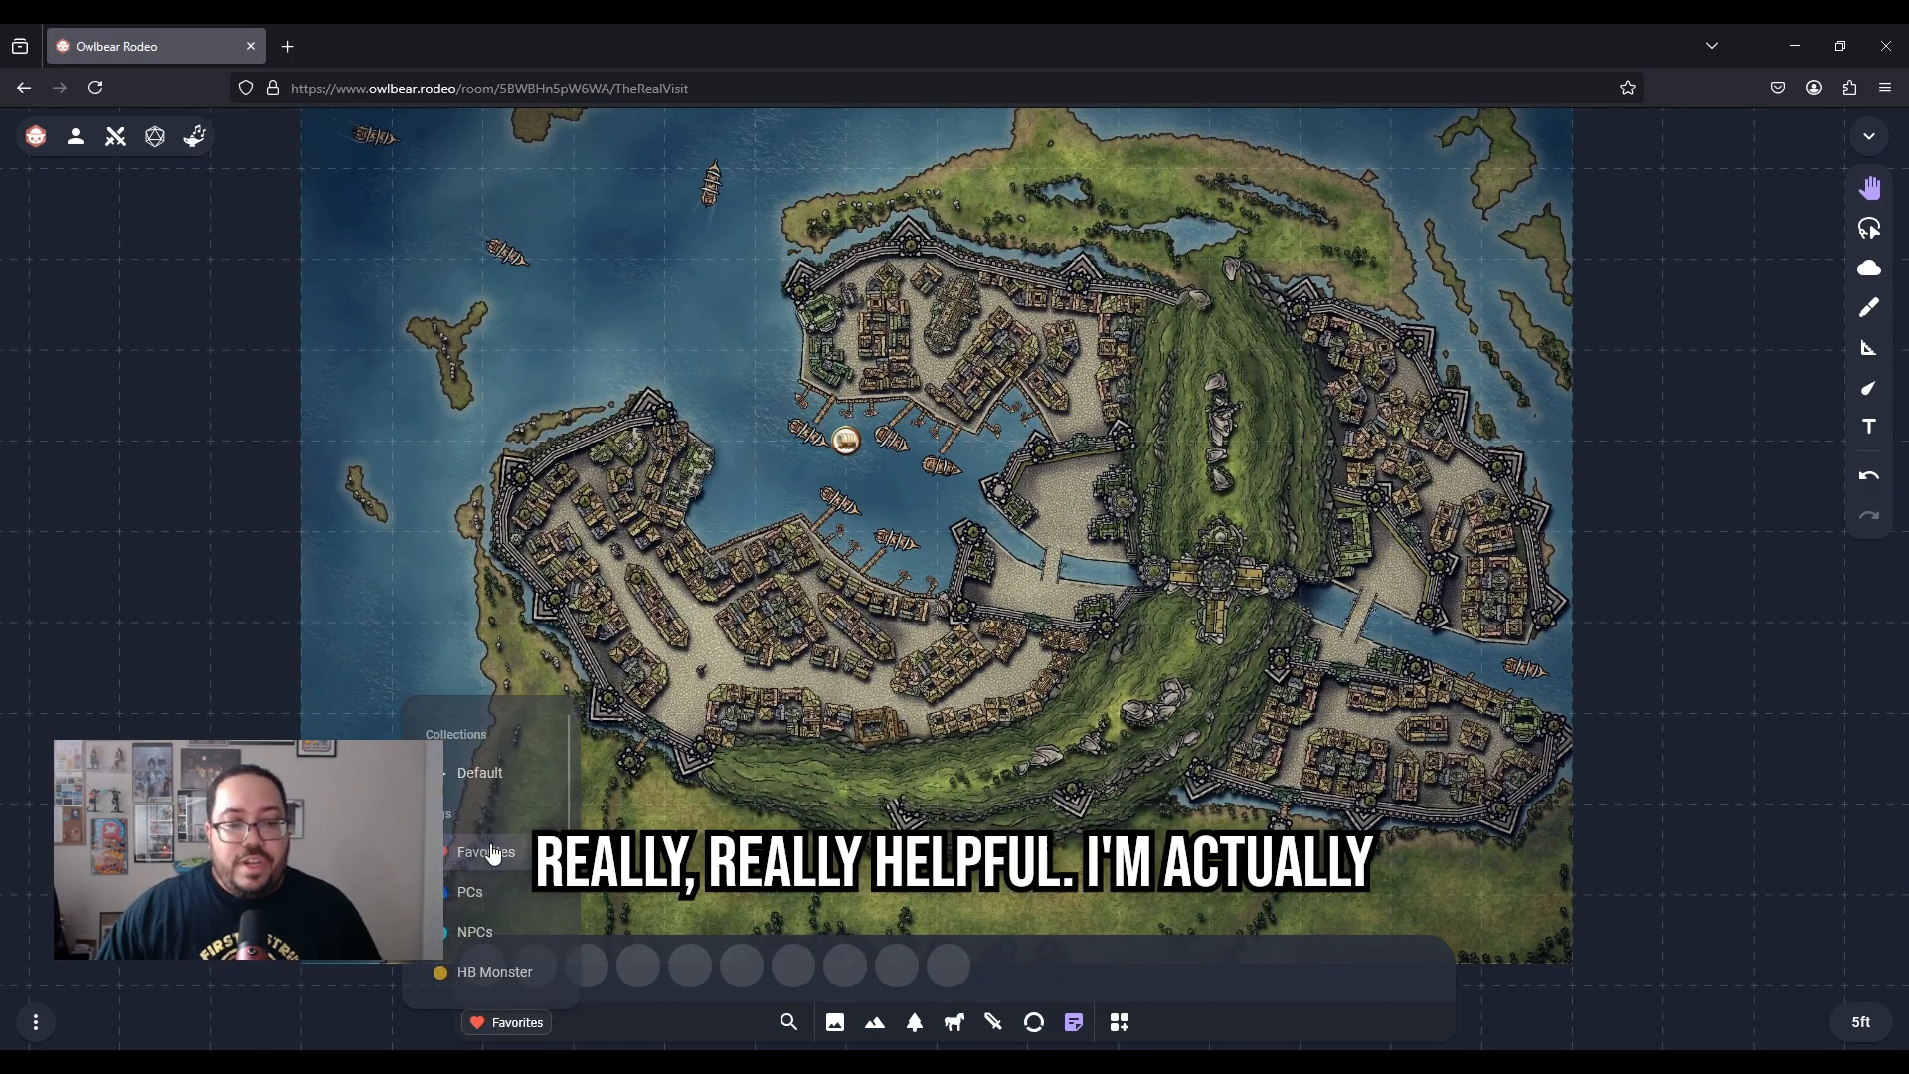
Browse the notes, scenes and maps tagged Favorites in the asset manager
{"action": "left_click", "coordinate": [1119, 1025]}
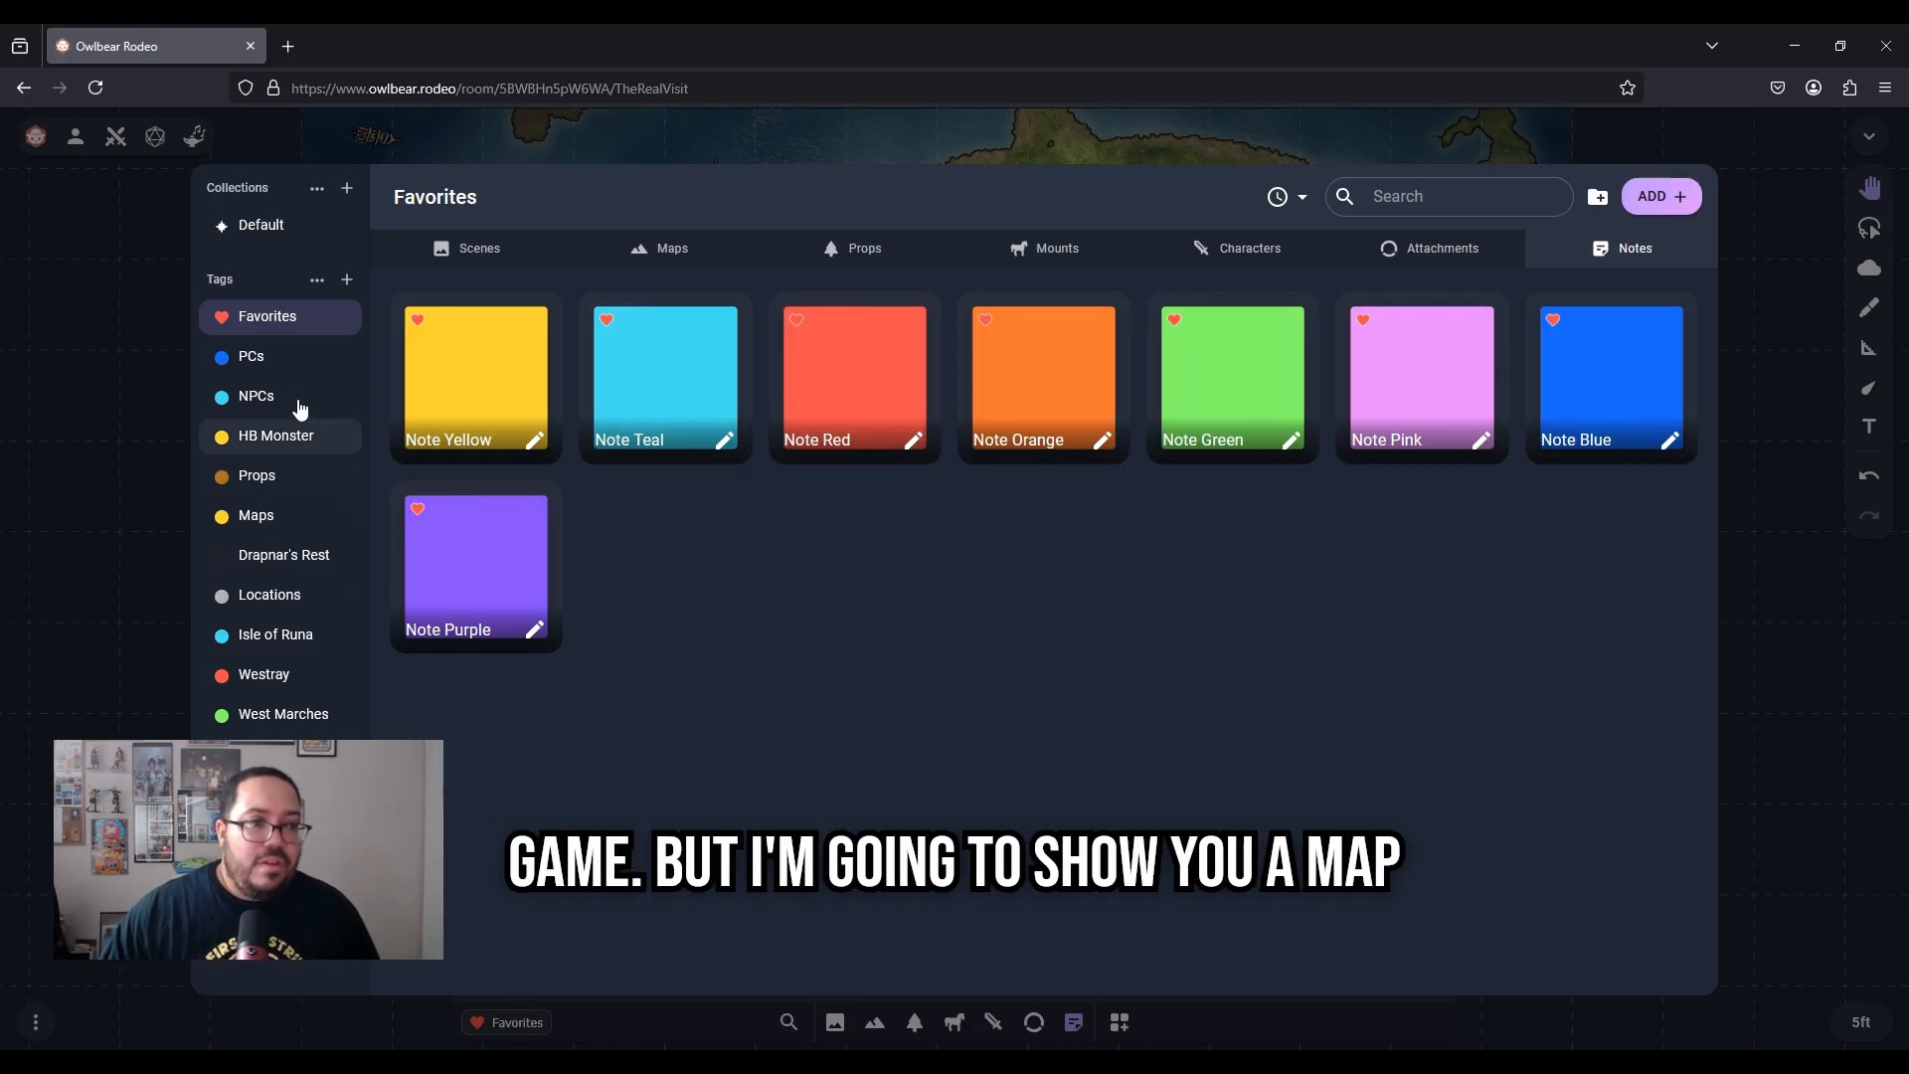
{"action": "left_click", "coordinate": [265, 361]}
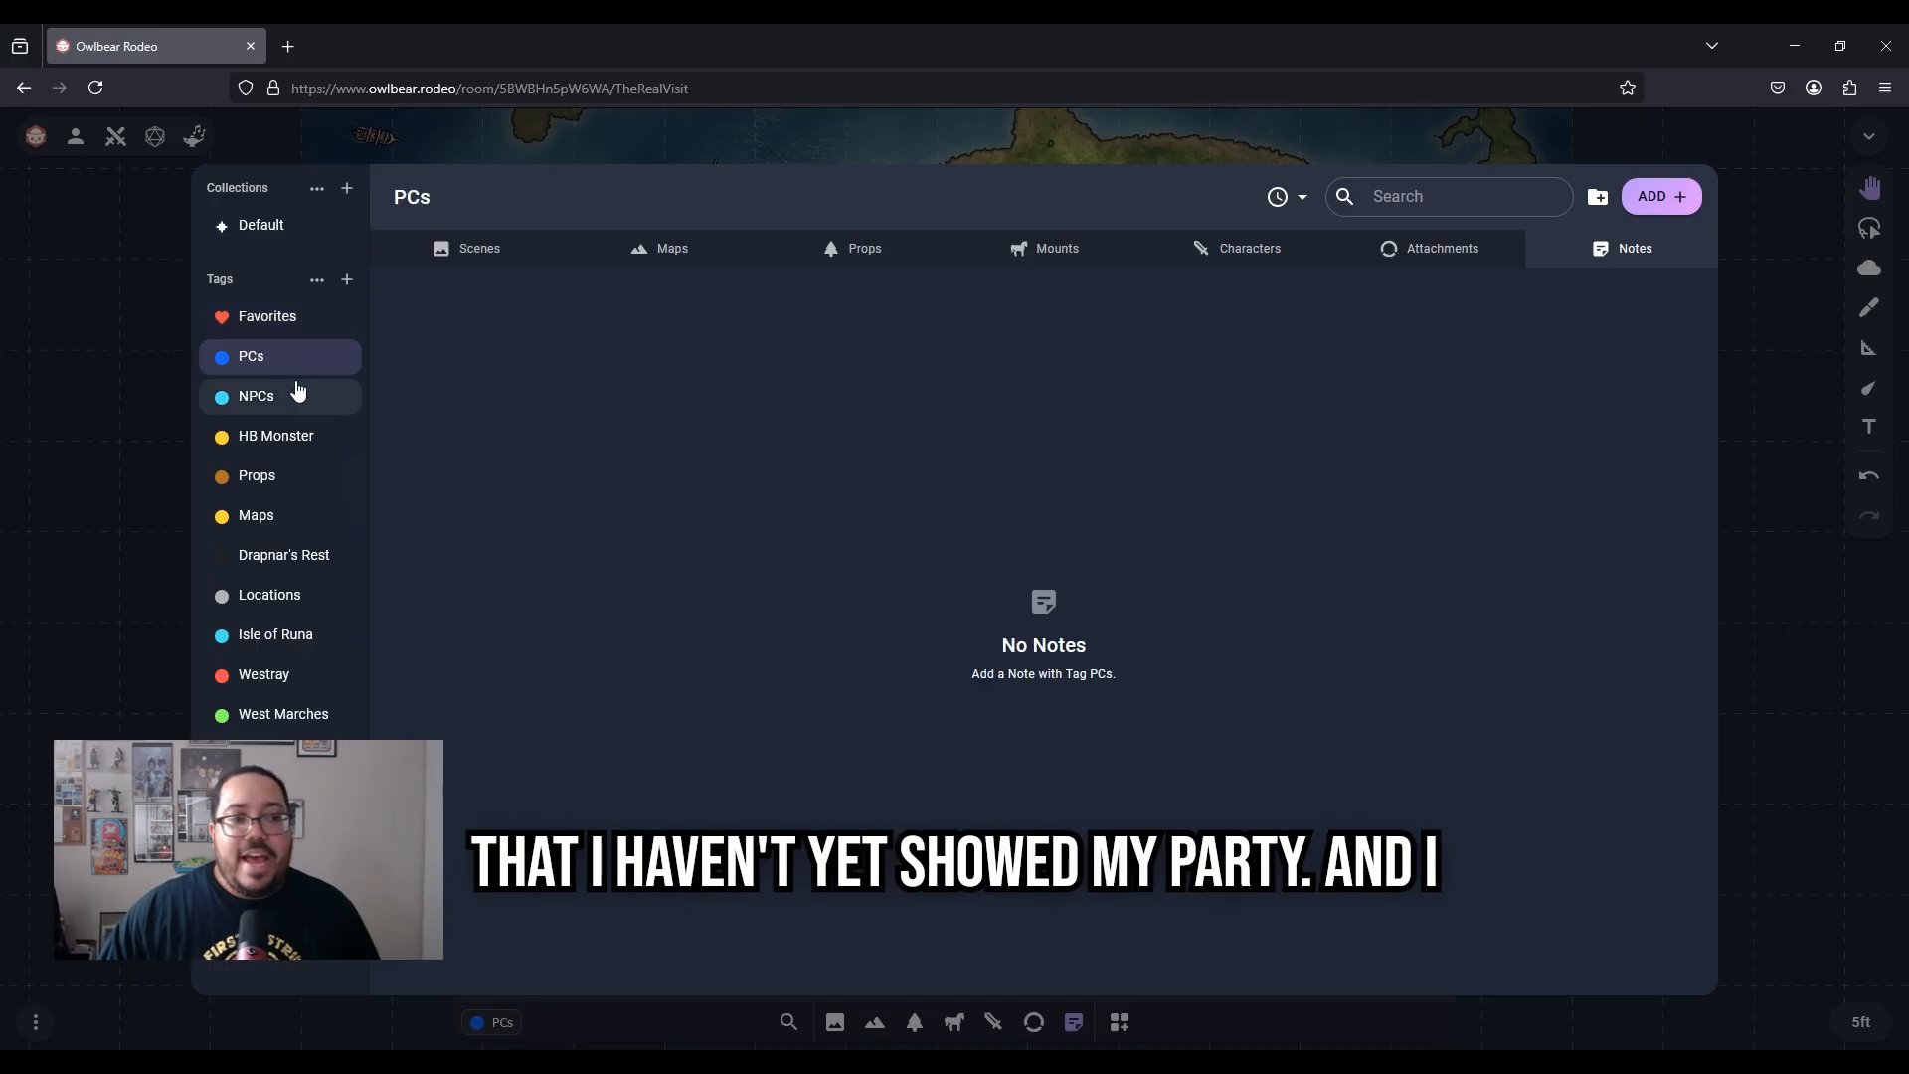
{"action": "left_click", "coordinate": [290, 320]}
{"action": "left_click", "coordinate": [460, 250]}
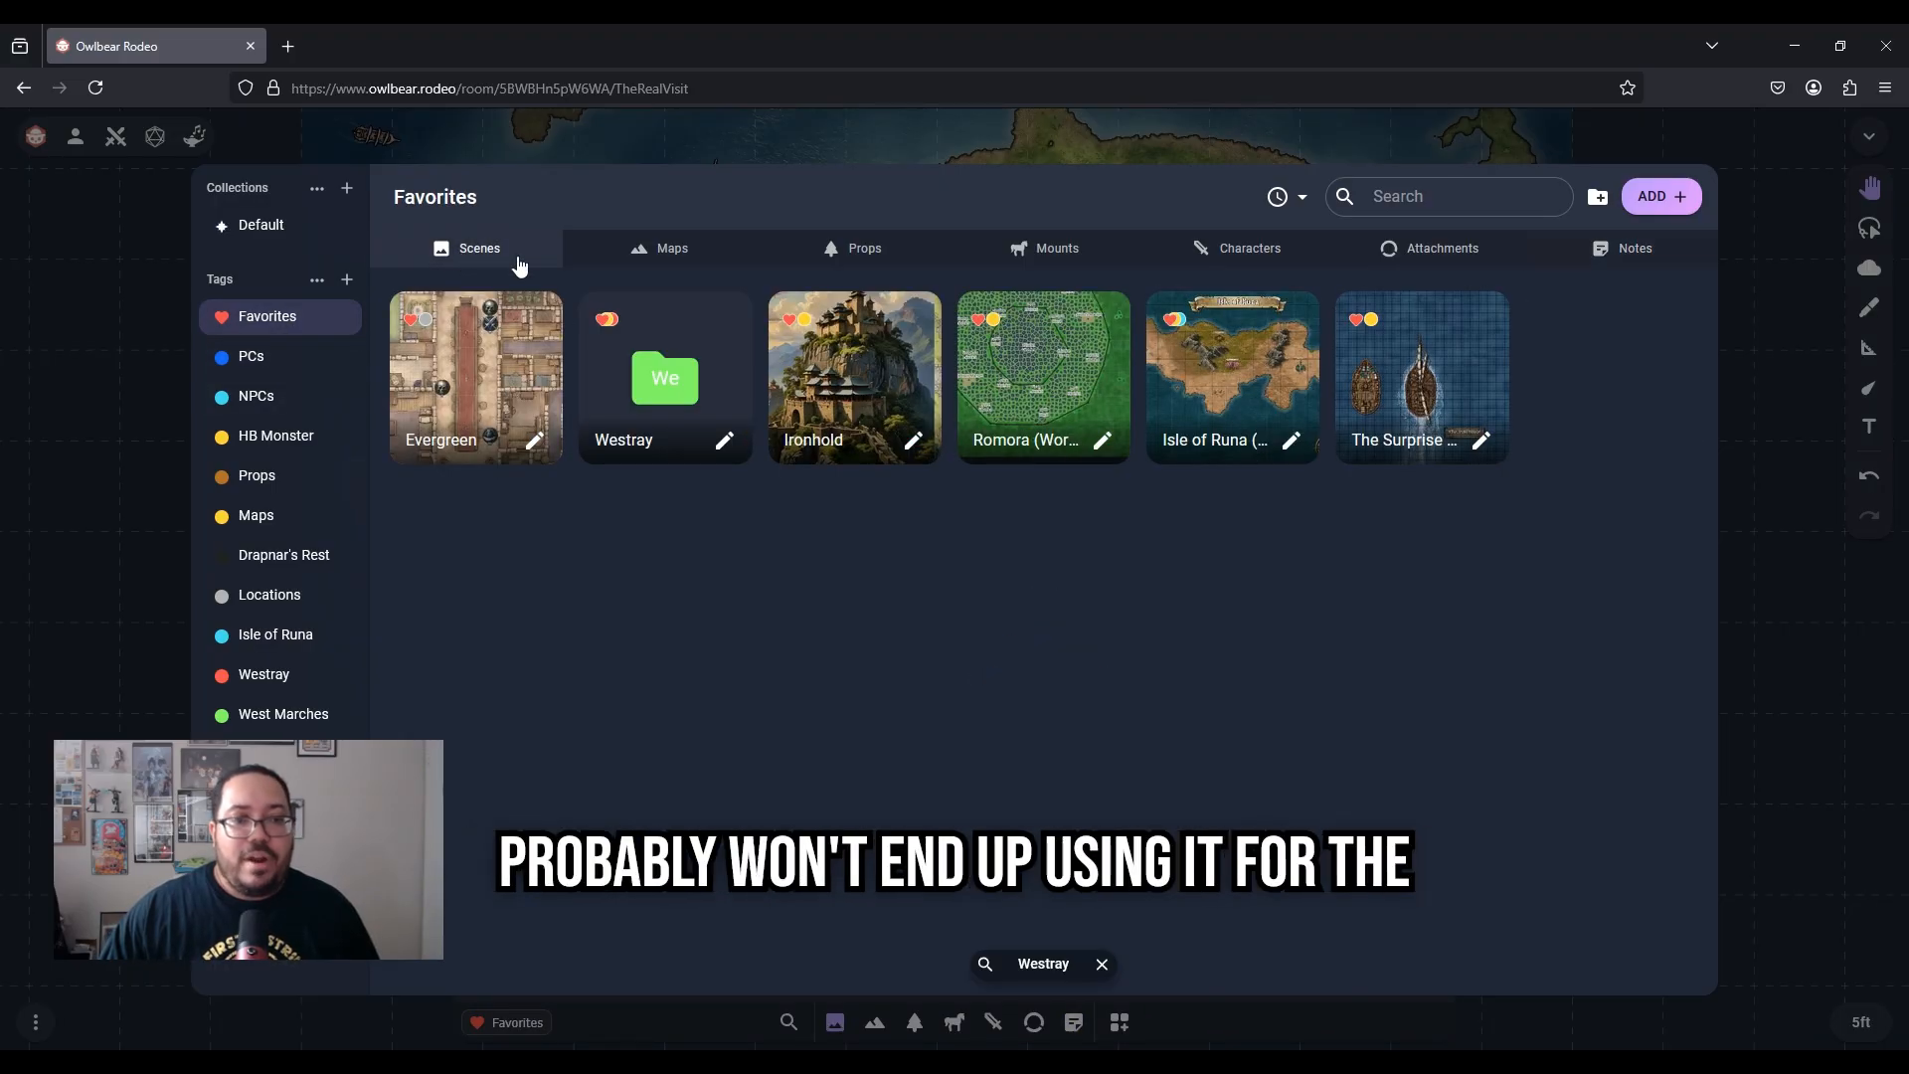
{"action": "left_click", "coordinate": [648, 251]}
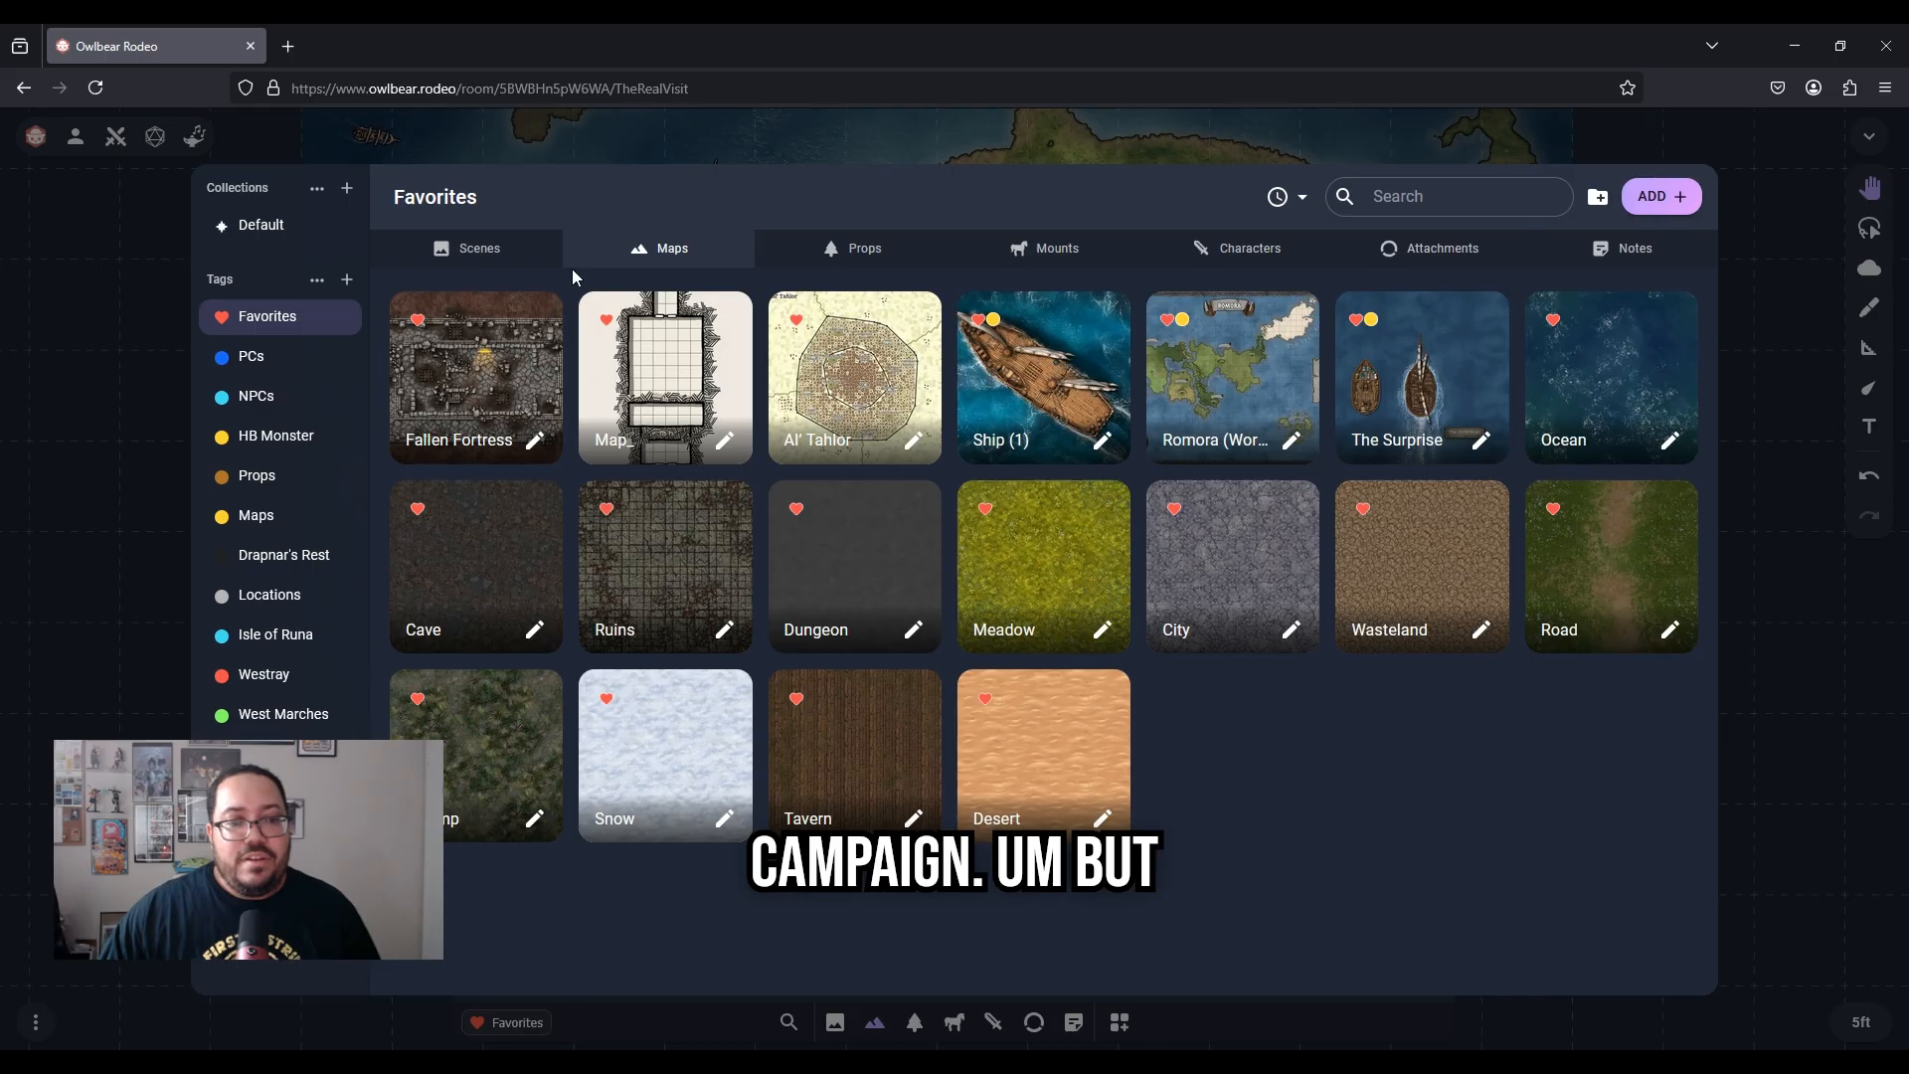
{"action": "left_click", "coordinate": [734, 374]}
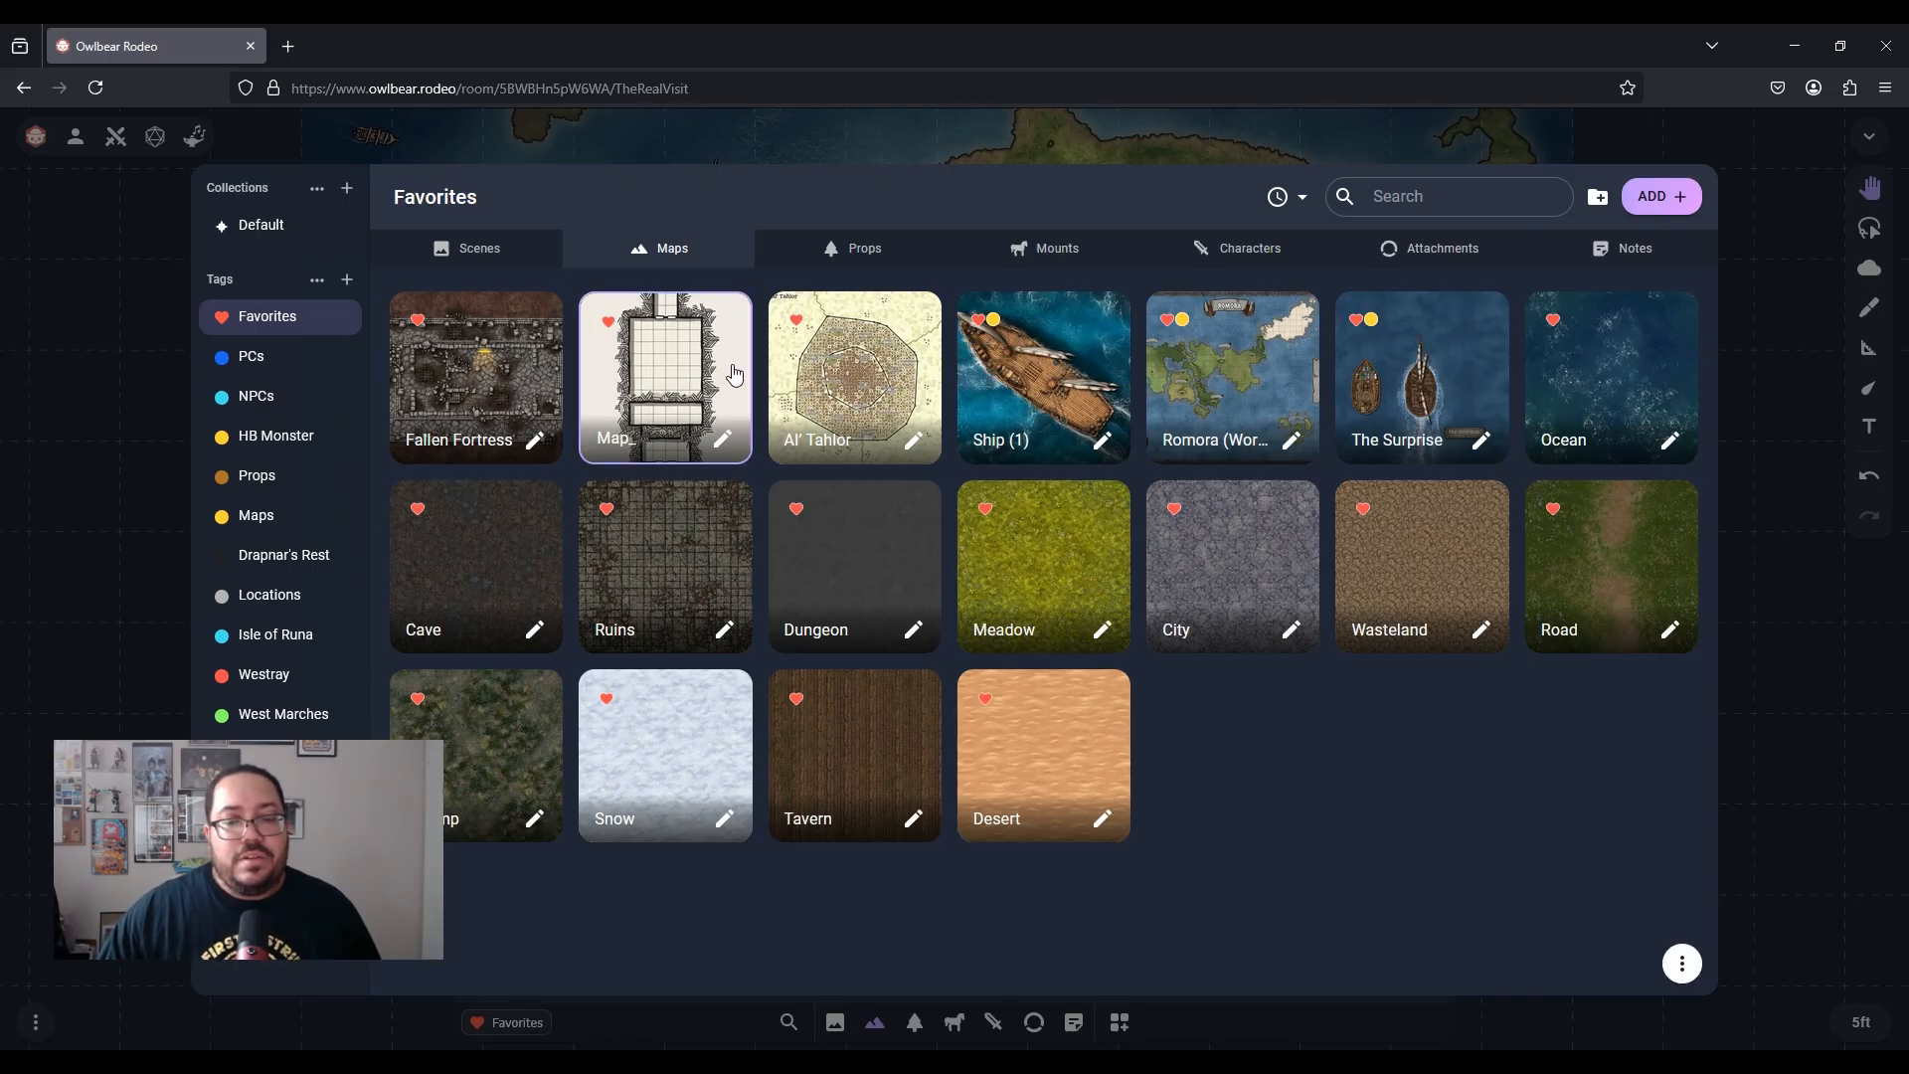
{"action": "left_click", "coordinate": [512, 251]}
{"action": "left_click", "coordinate": [637, 253]}
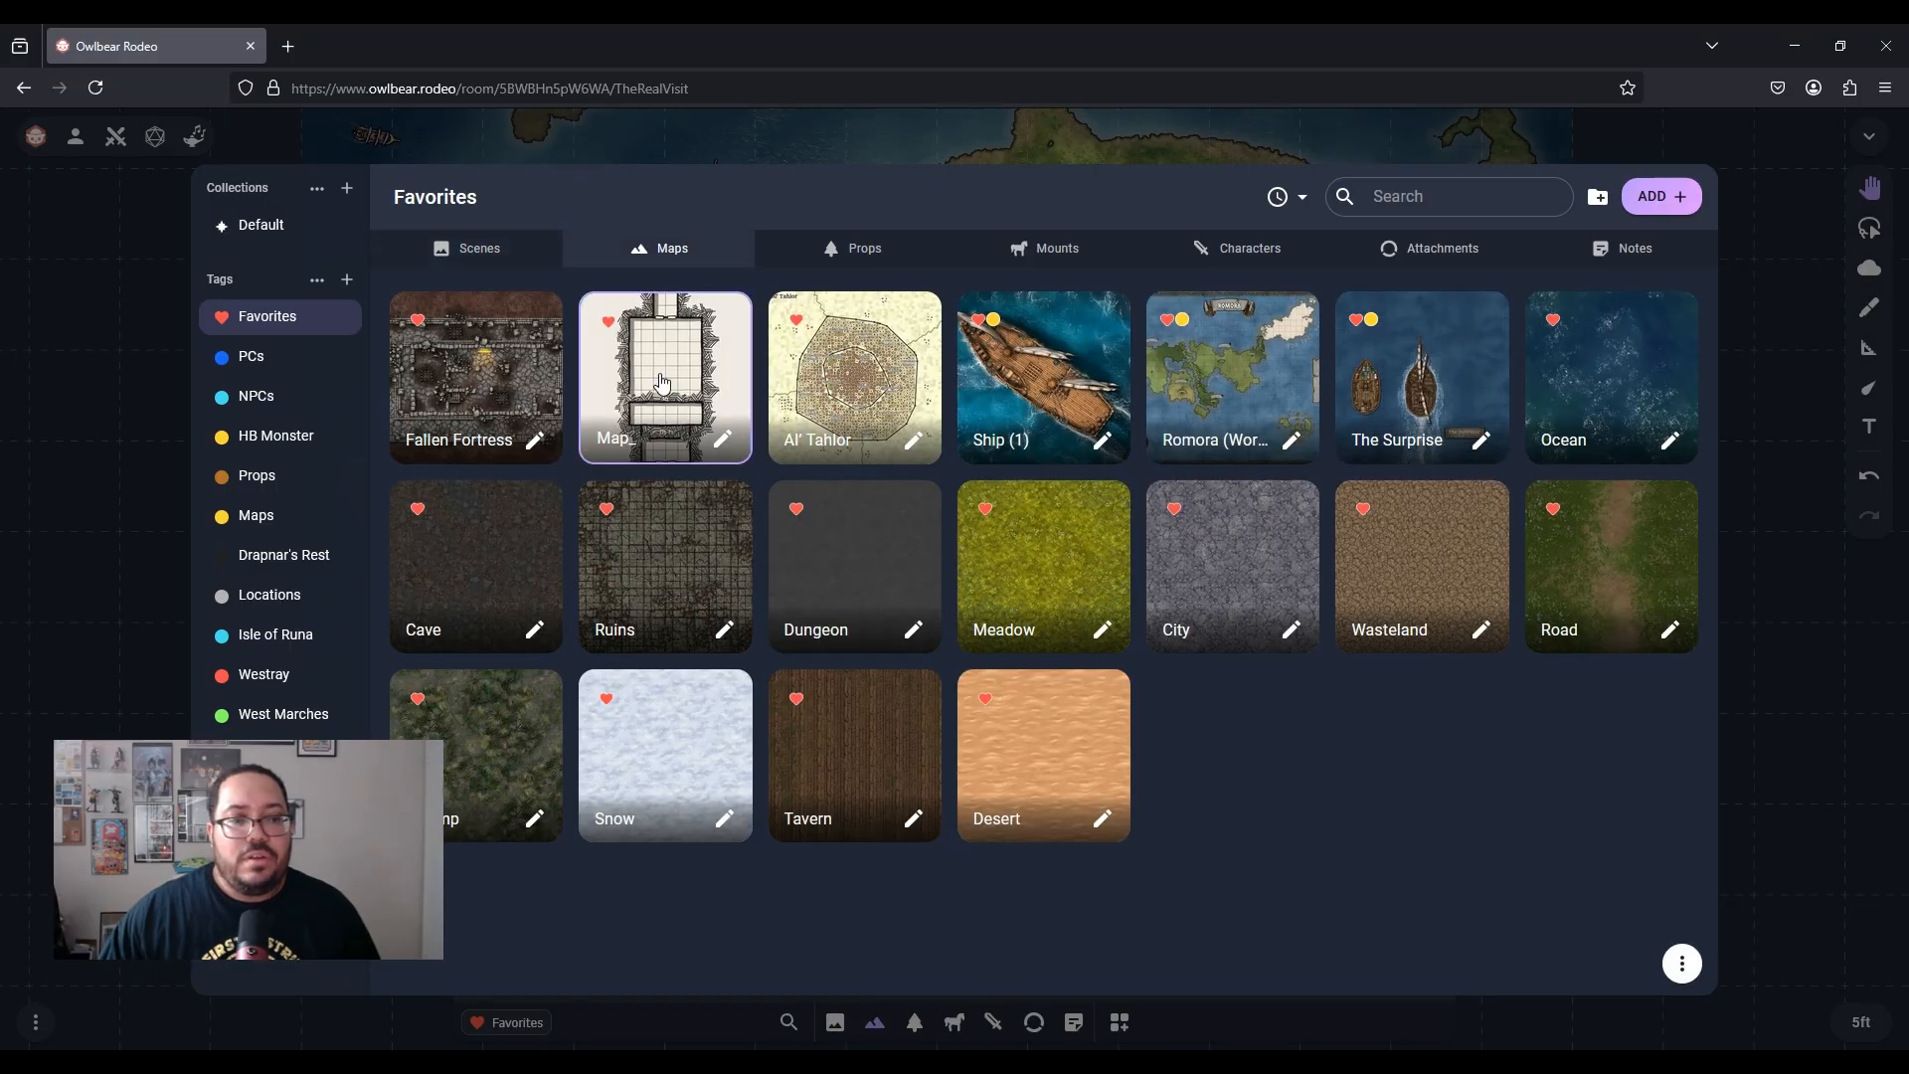
{"action": "left_click", "coordinate": [502, 253]}
{"action": "left_click", "coordinate": [626, 254]}
Add the favorite dungeon map to the scene, unlock it, and move it just east of the Westray city map
{"action": "left_click_drag", "start_coordinate": [724, 430], "coordinate": [307, 528]}
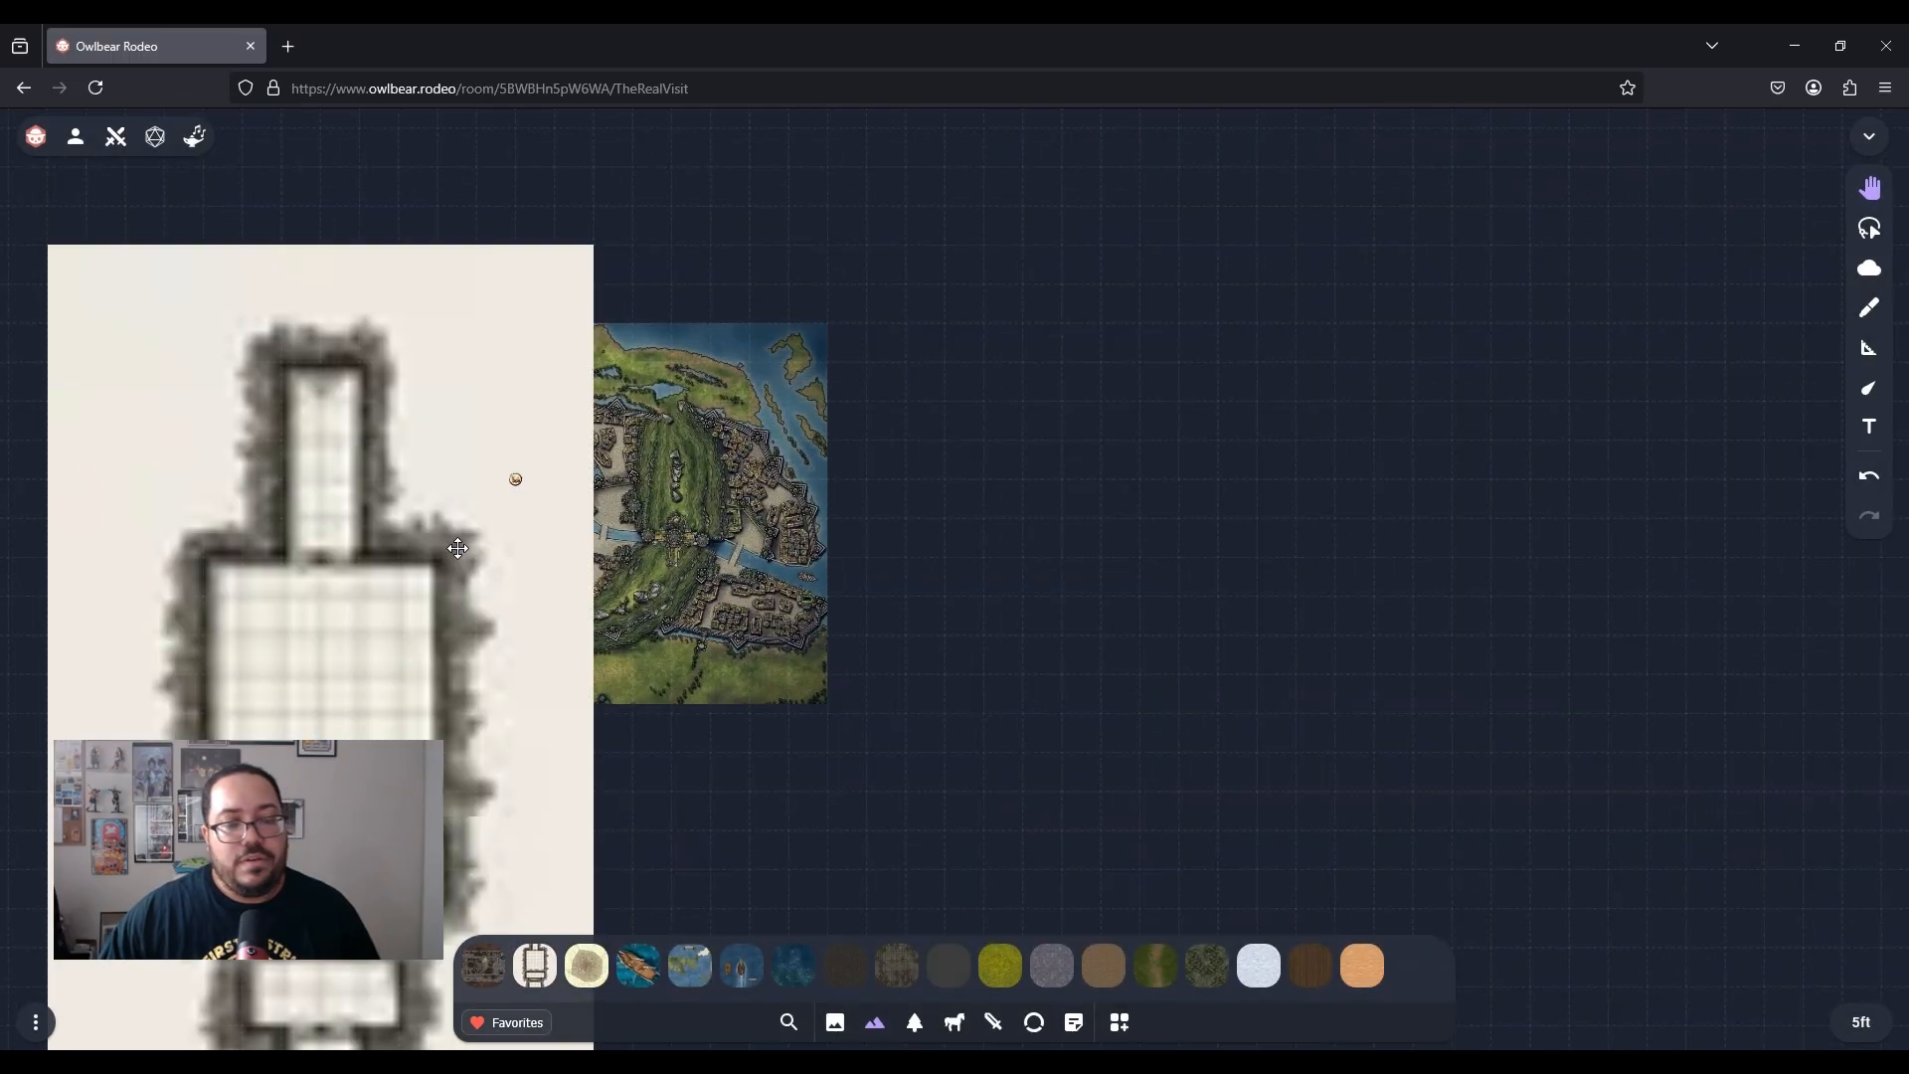
{"action": "left_click", "coordinate": [391, 630]}
{"action": "left_click_drag", "start_coordinate": [392, 631], "coordinate": [607, 626]}
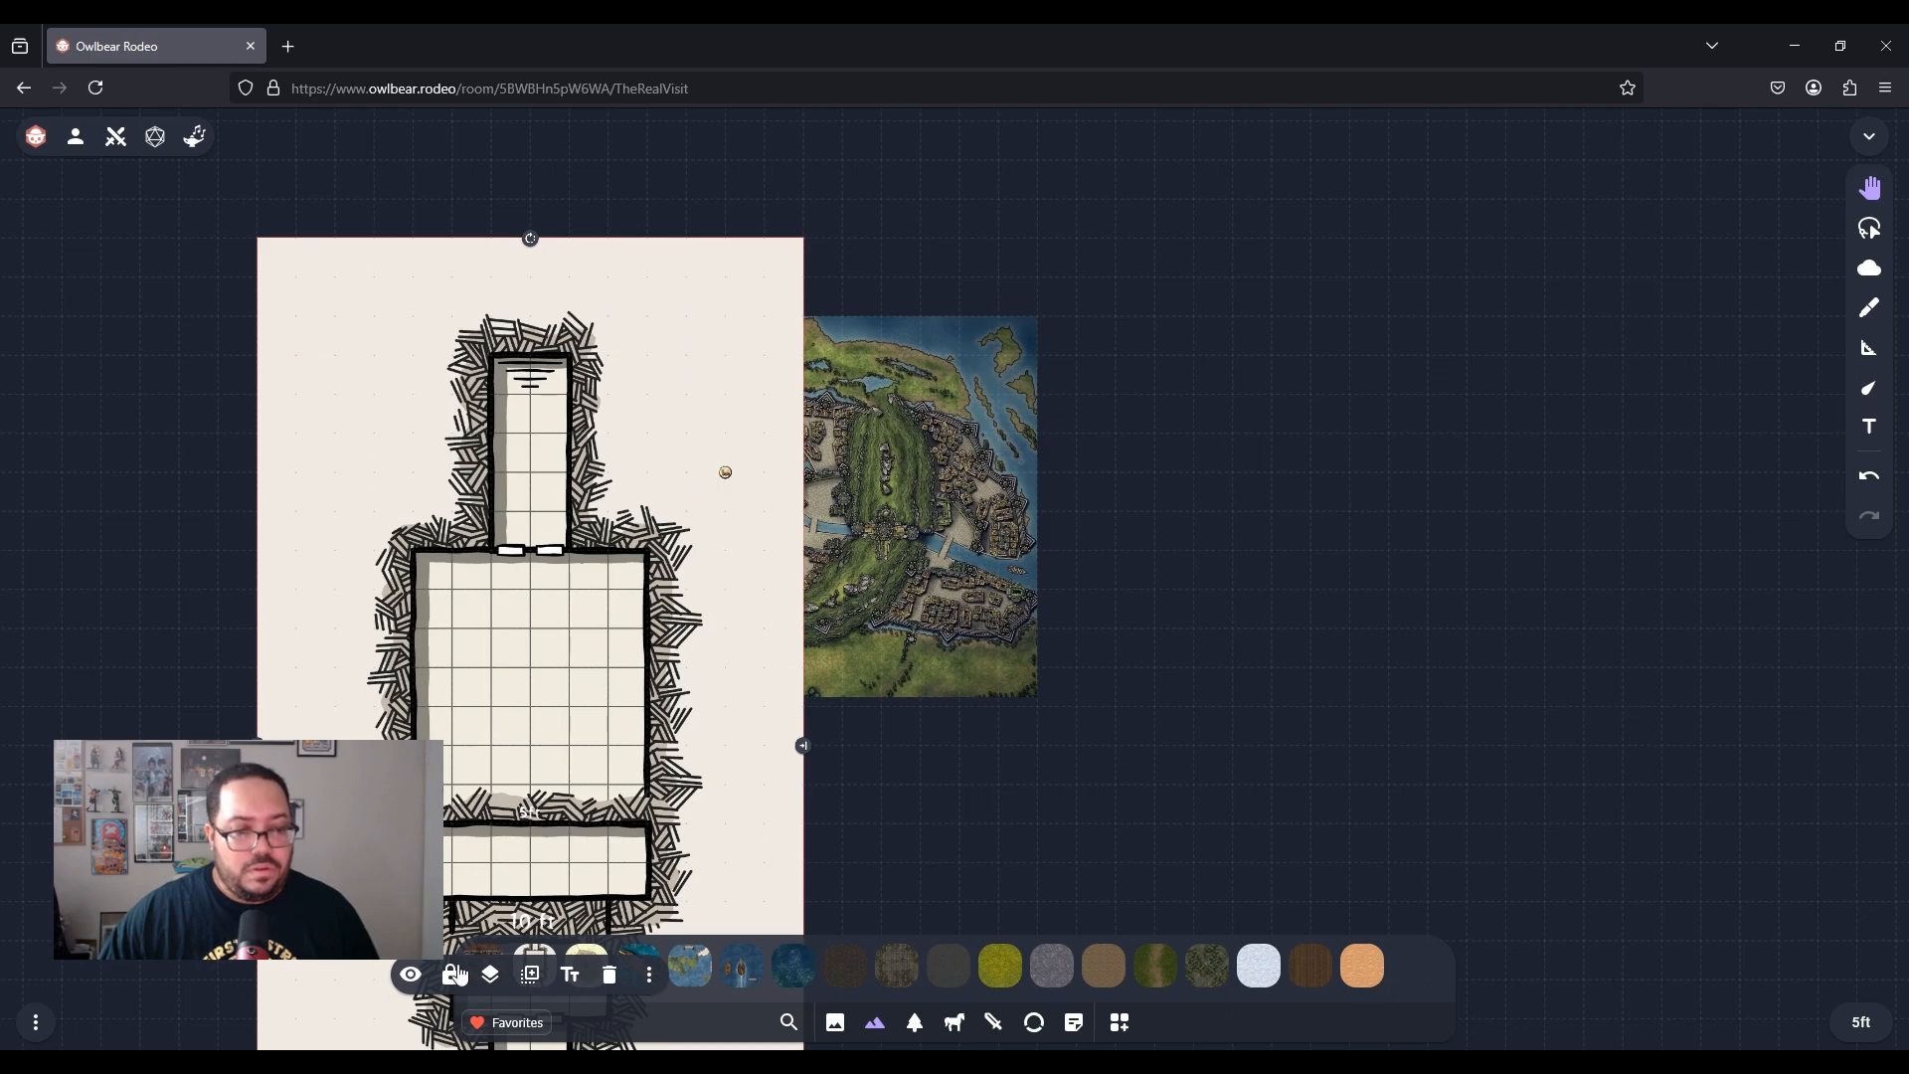
{"action": "left_click_drag", "start_coordinate": [461, 953], "coordinate": [1319, 898]}
{"action": "left_click", "coordinate": [988, 813]}
{"action": "left_click_drag", "start_coordinate": [989, 813], "coordinate": [789, 618]}
{"action": "left_click_drag", "start_coordinate": [706, 704], "coordinate": [580, 590]}
{"action": "scroll", "coordinate": [1012, 728], "scroll_direction": "up", "scroll_amount": 1}
{"action": "scroll", "coordinate": [1016, 725], "scroll_direction": "down", "scroll_amount": 3}
View the dungeon map's grid alignment and size settings
{"action": "left_click", "coordinate": [1071, 700]}
{"action": "double_click", "coordinate": [1113, 654]}
{"action": "left_click", "coordinate": [1112, 653]}
{"action": "double_click", "coordinate": [833, 812]}
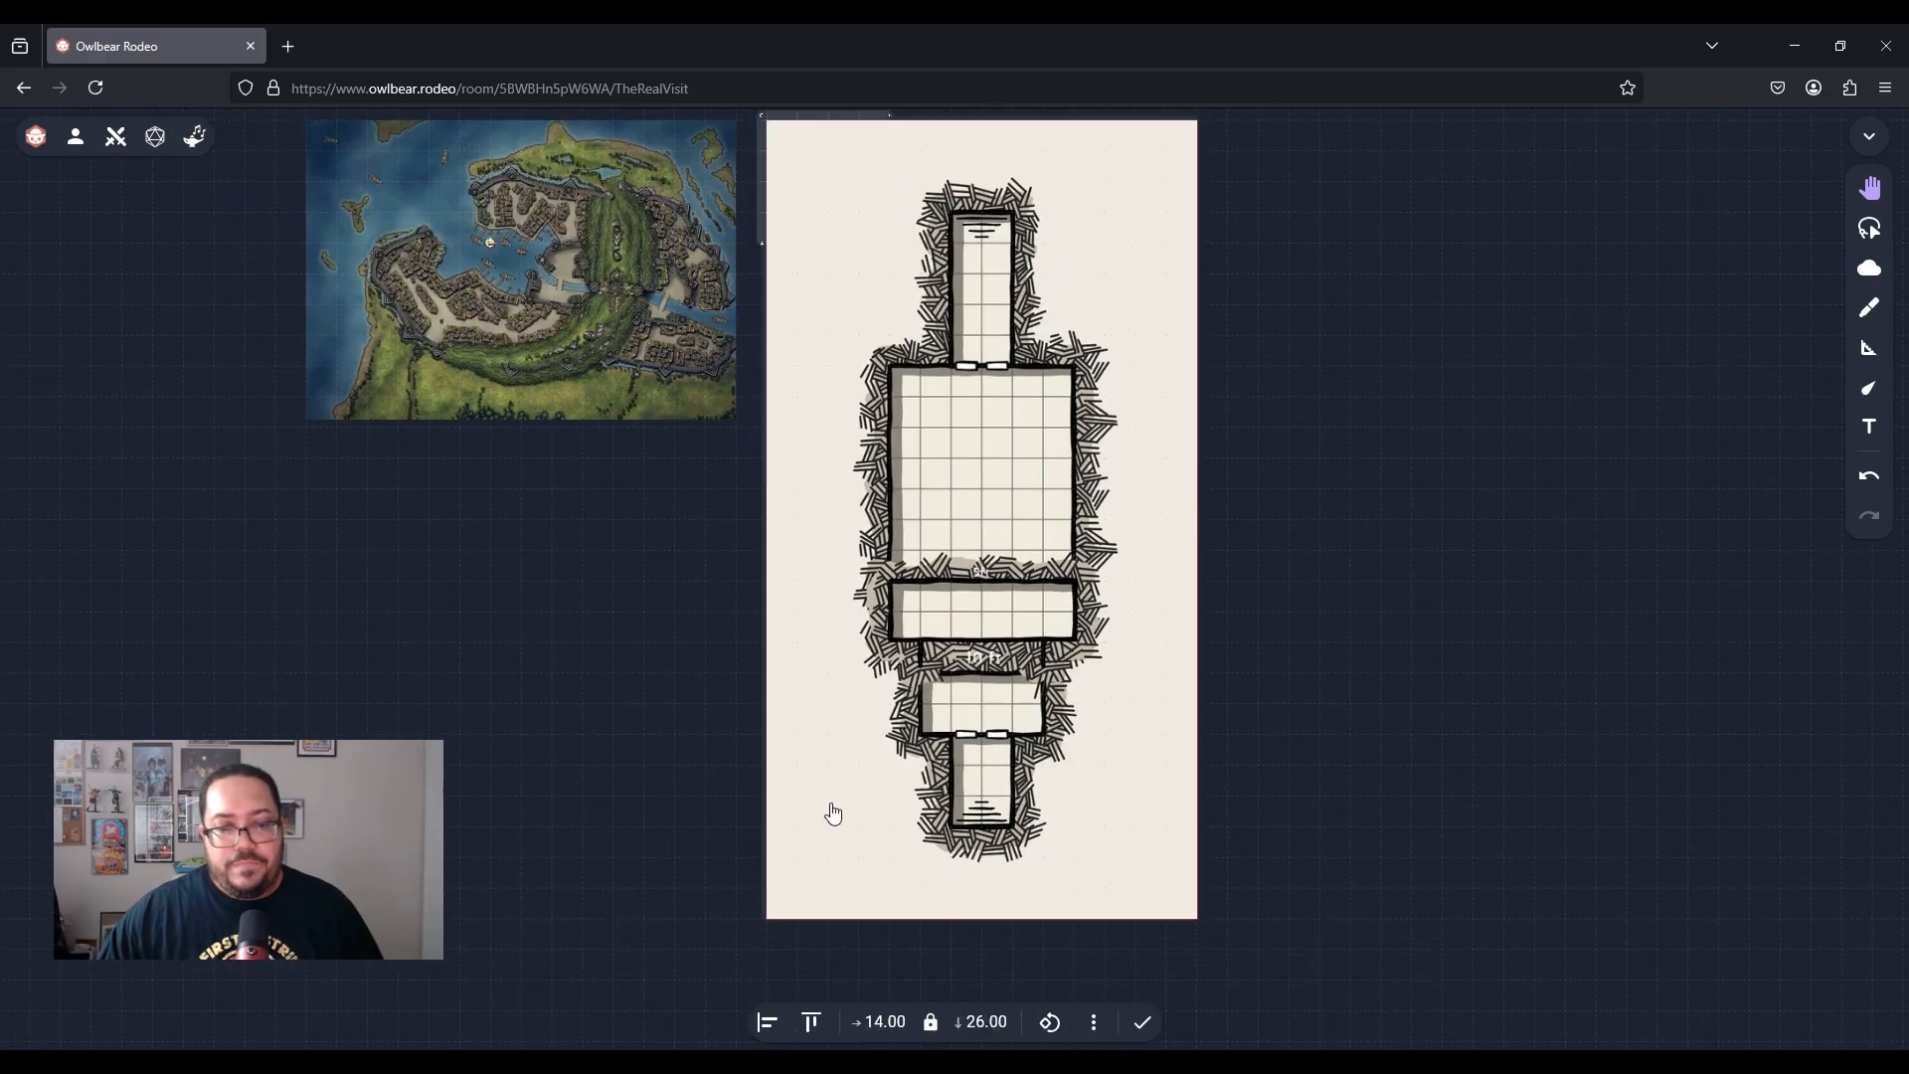
{"action": "left_click", "coordinate": [833, 812]}
{"action": "double_click", "coordinate": [818, 875]}
Lock the dungeon map in place beside the Westray map and deselect it
{"action": "left_click", "coordinate": [819, 875]}
{"action": "left_click", "coordinate": [818, 875]}
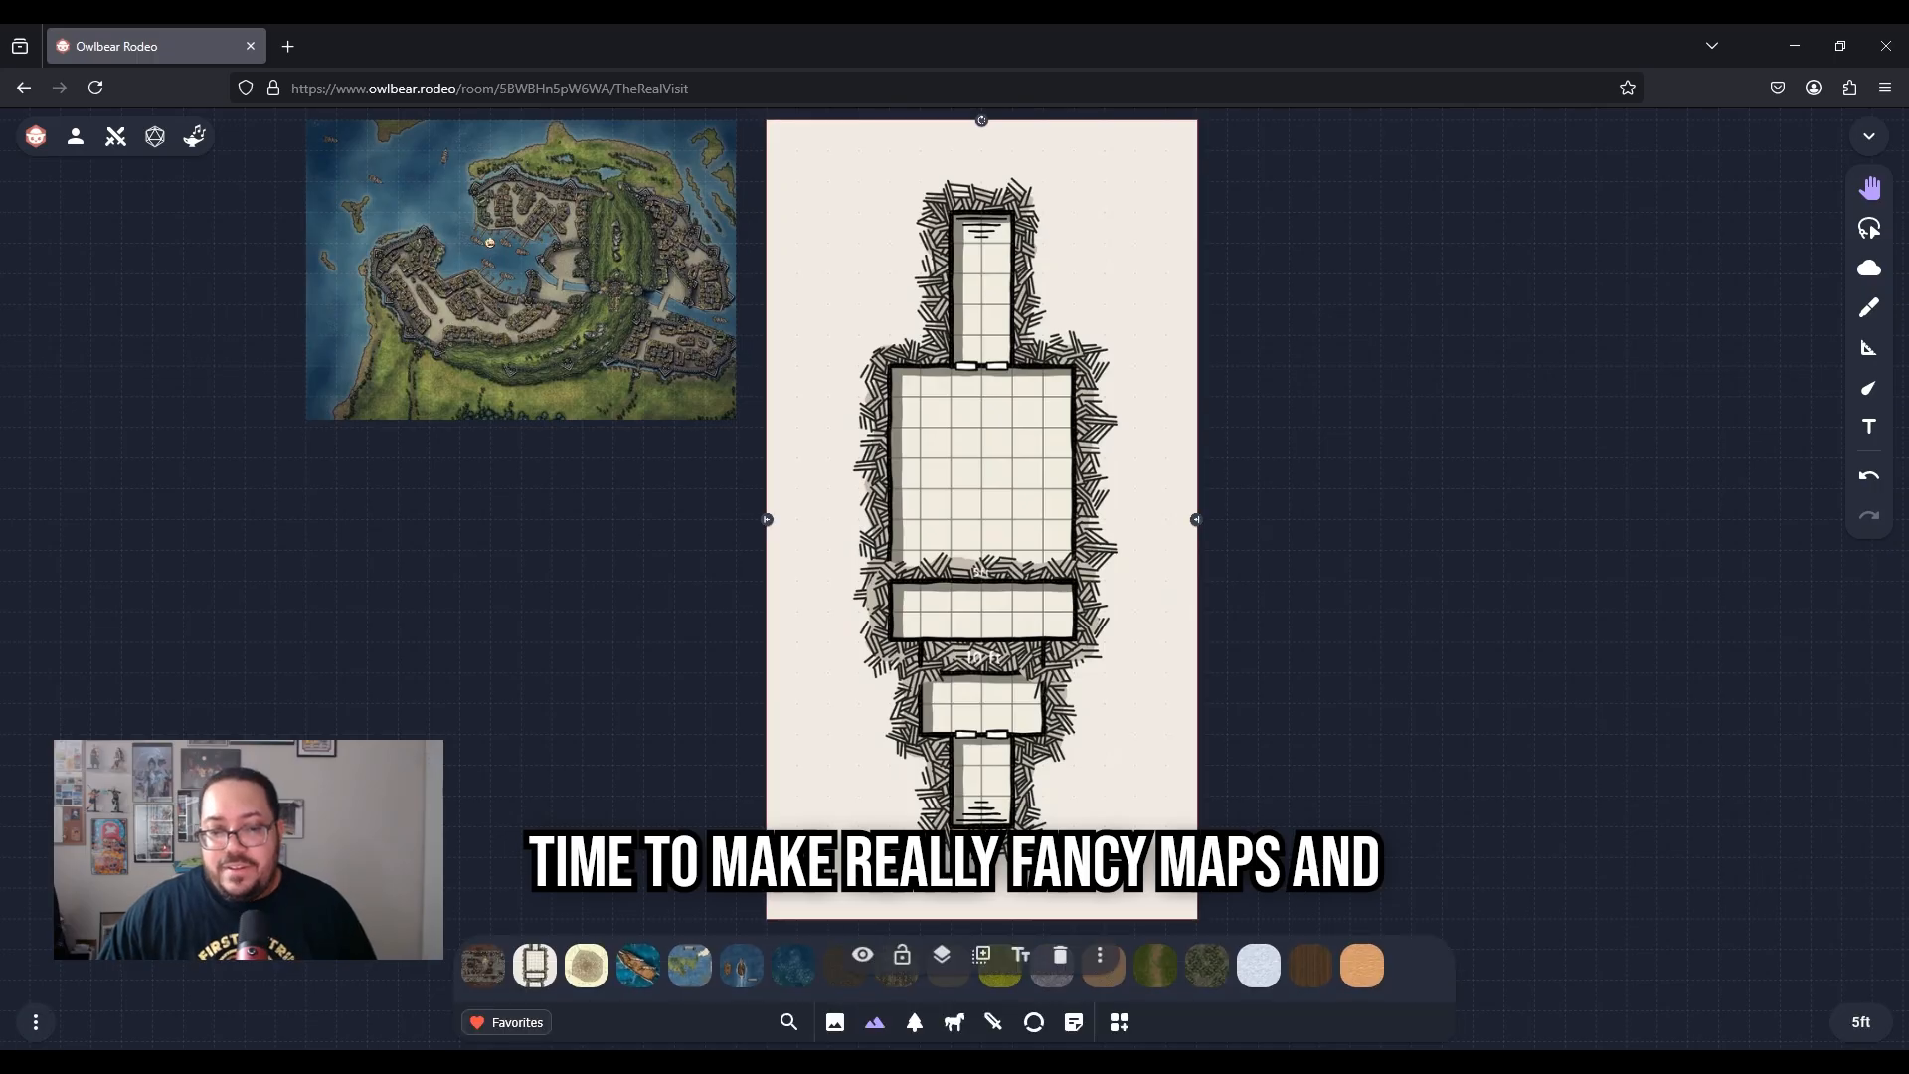
{"action": "left_click", "coordinate": [903, 961]}
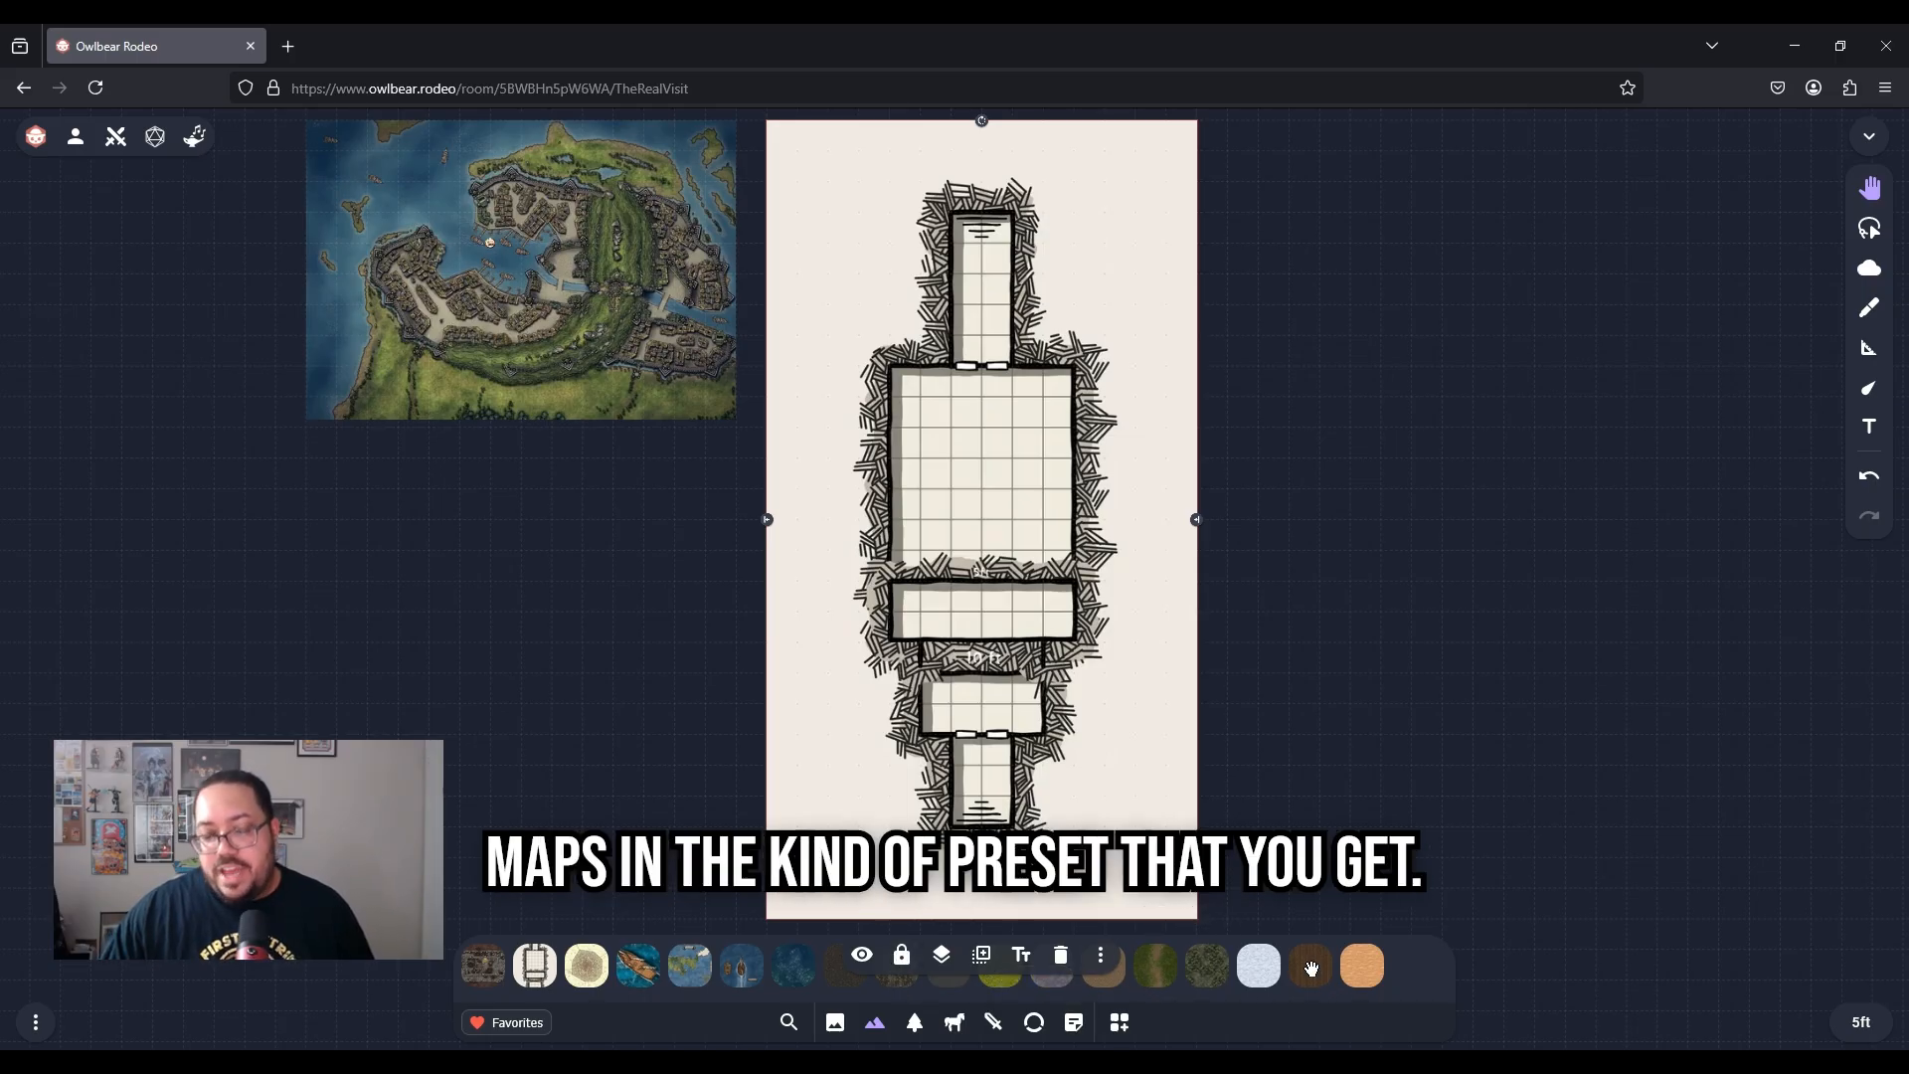
{"action": "left_click", "coordinate": [1222, 774]}
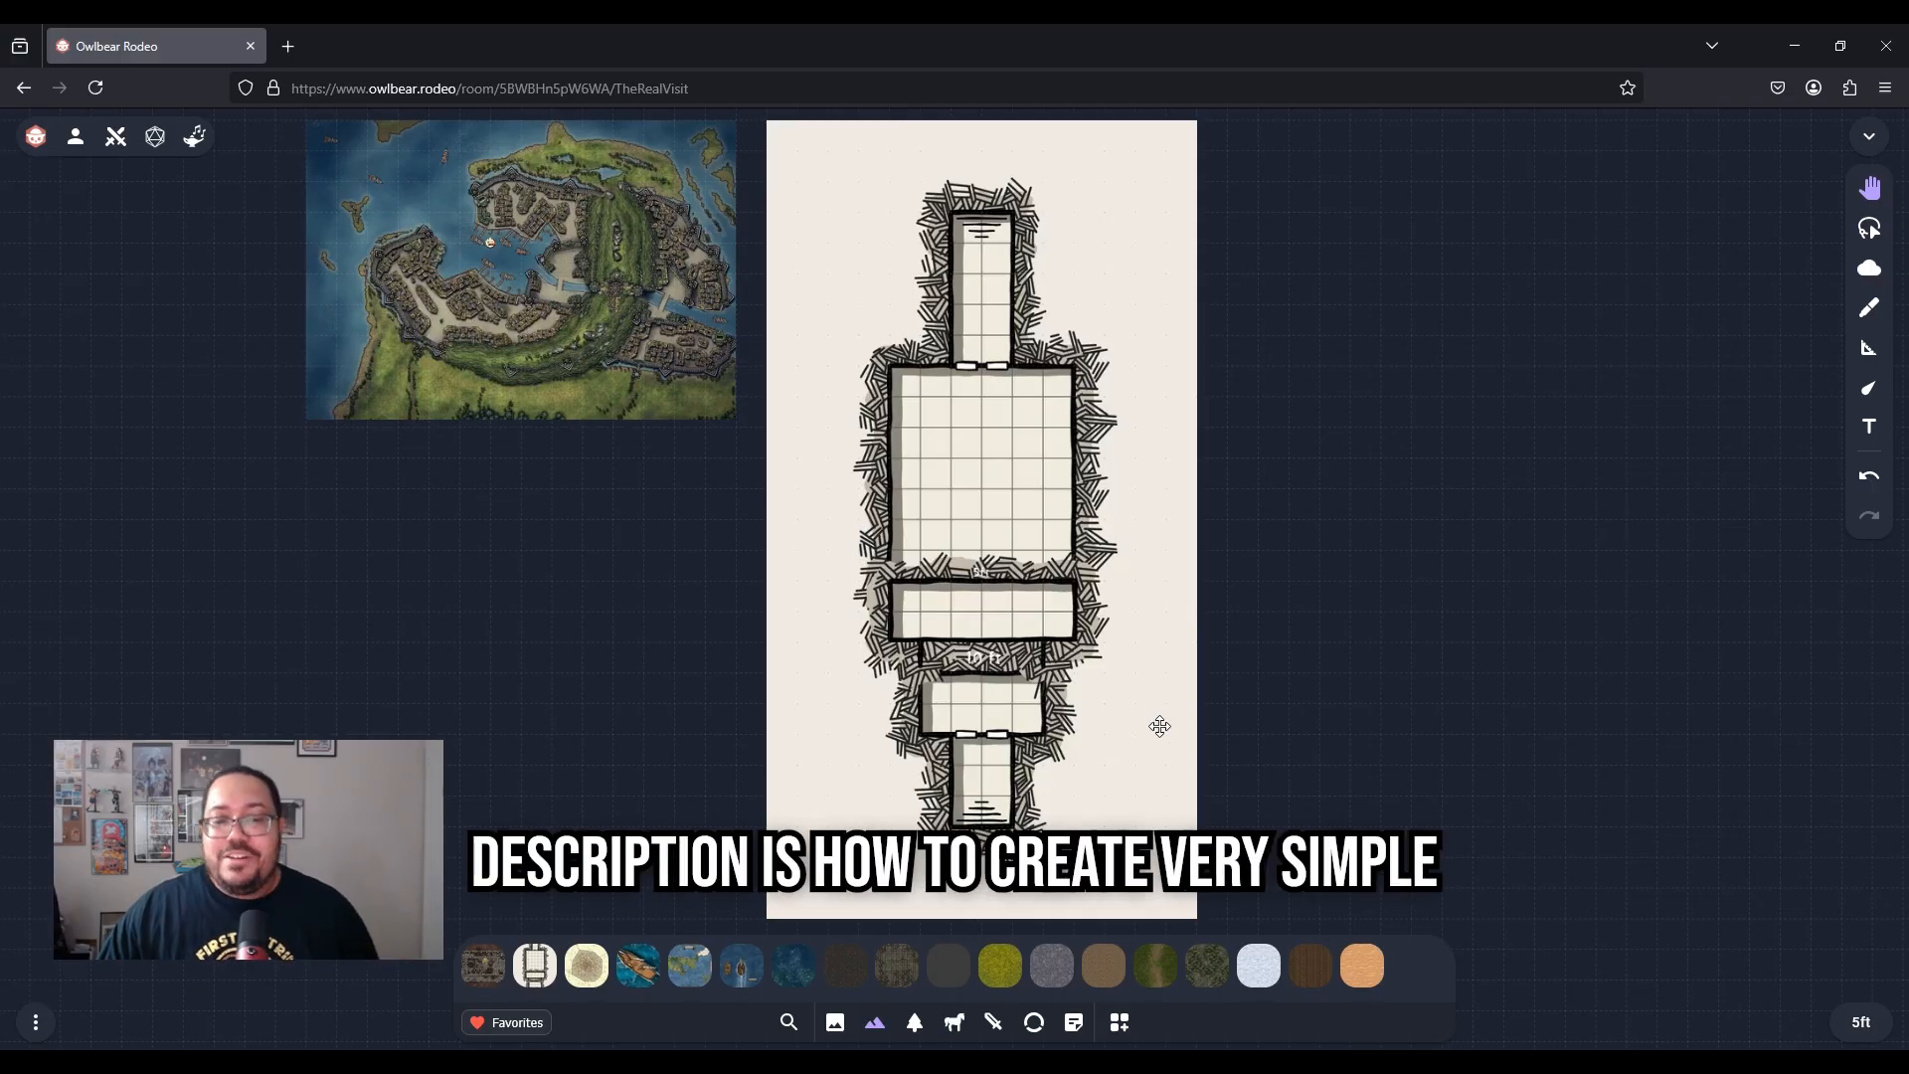
Examine the dungeon map's rooms and the 5ft and 10 ft labels up close
{"action": "scroll", "coordinate": [1160, 726], "scroll_direction": "up", "scroll_amount": 1}
{"action": "scroll", "coordinate": [1163, 720], "scroll_direction": "up", "scroll_amount": 2}
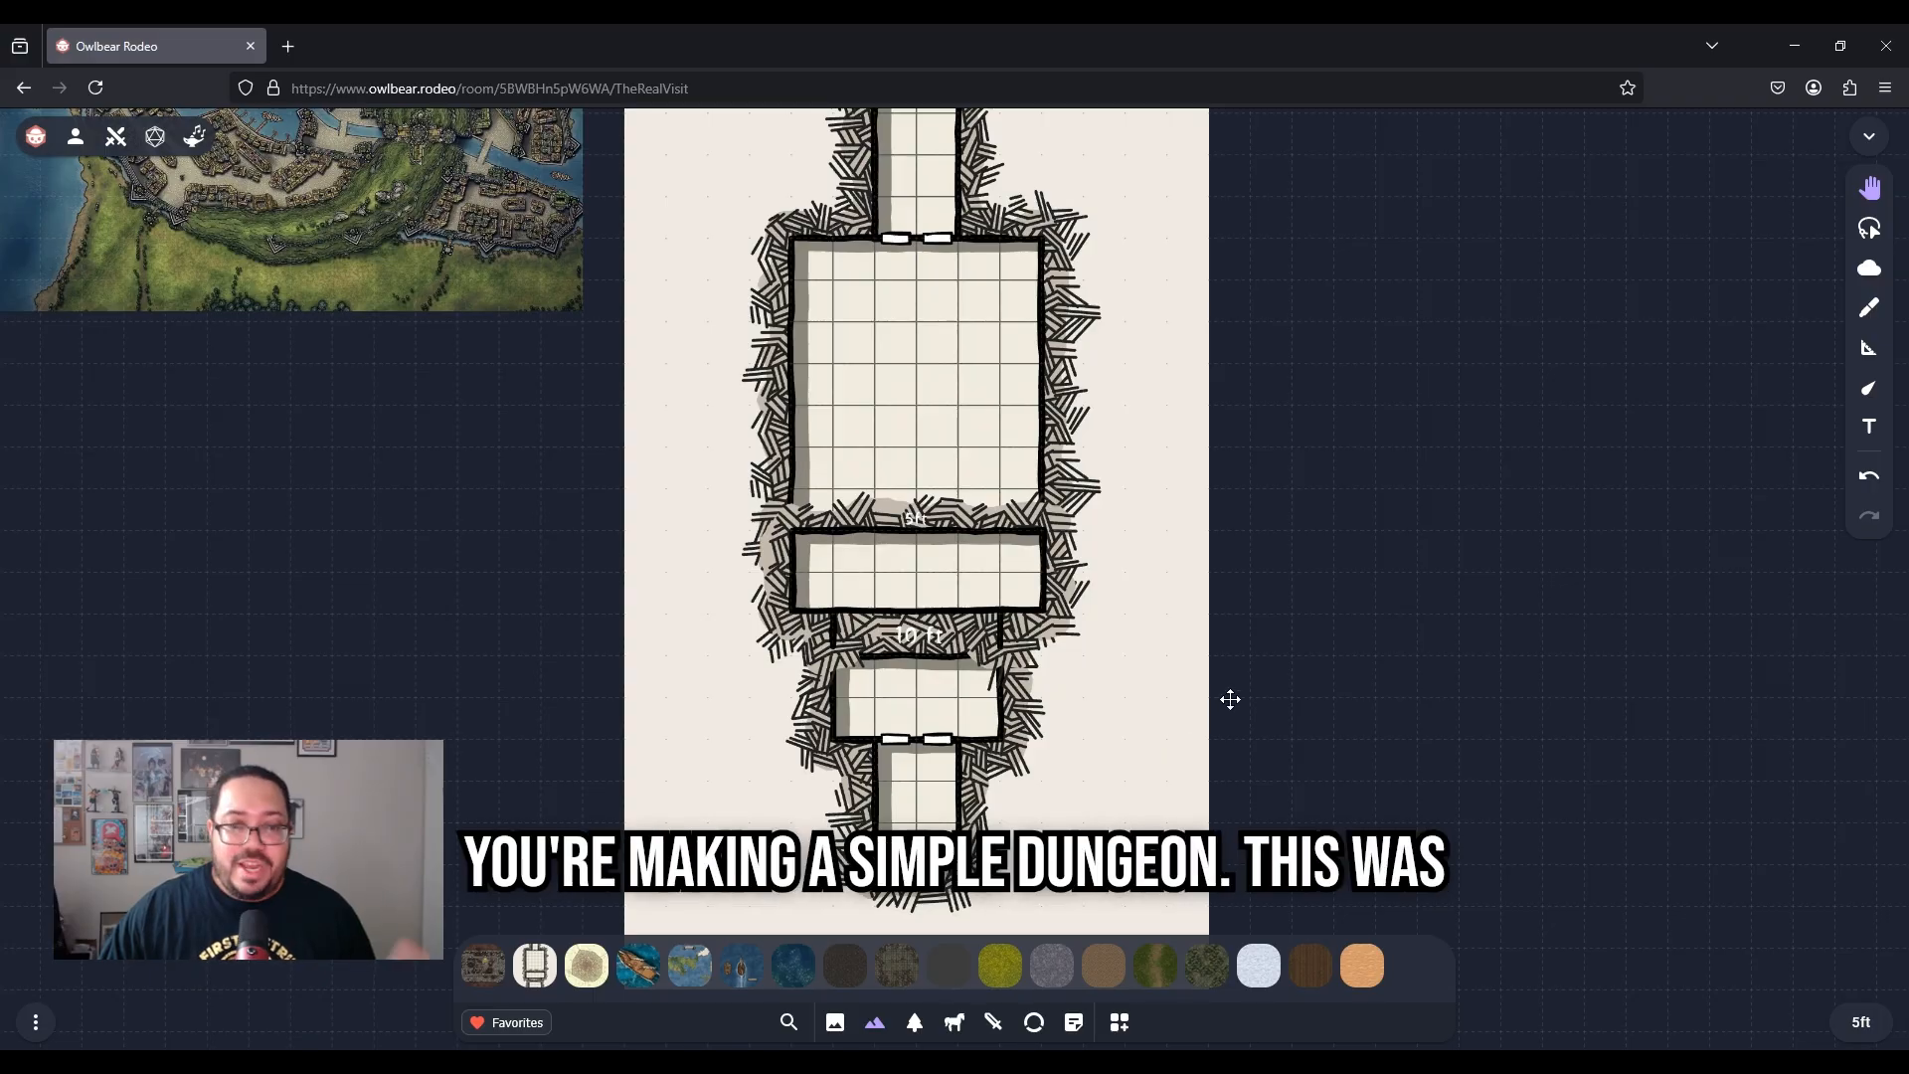
{"action": "scroll", "coordinate": [1283, 646], "scroll_direction": "up", "scroll_amount": 3}
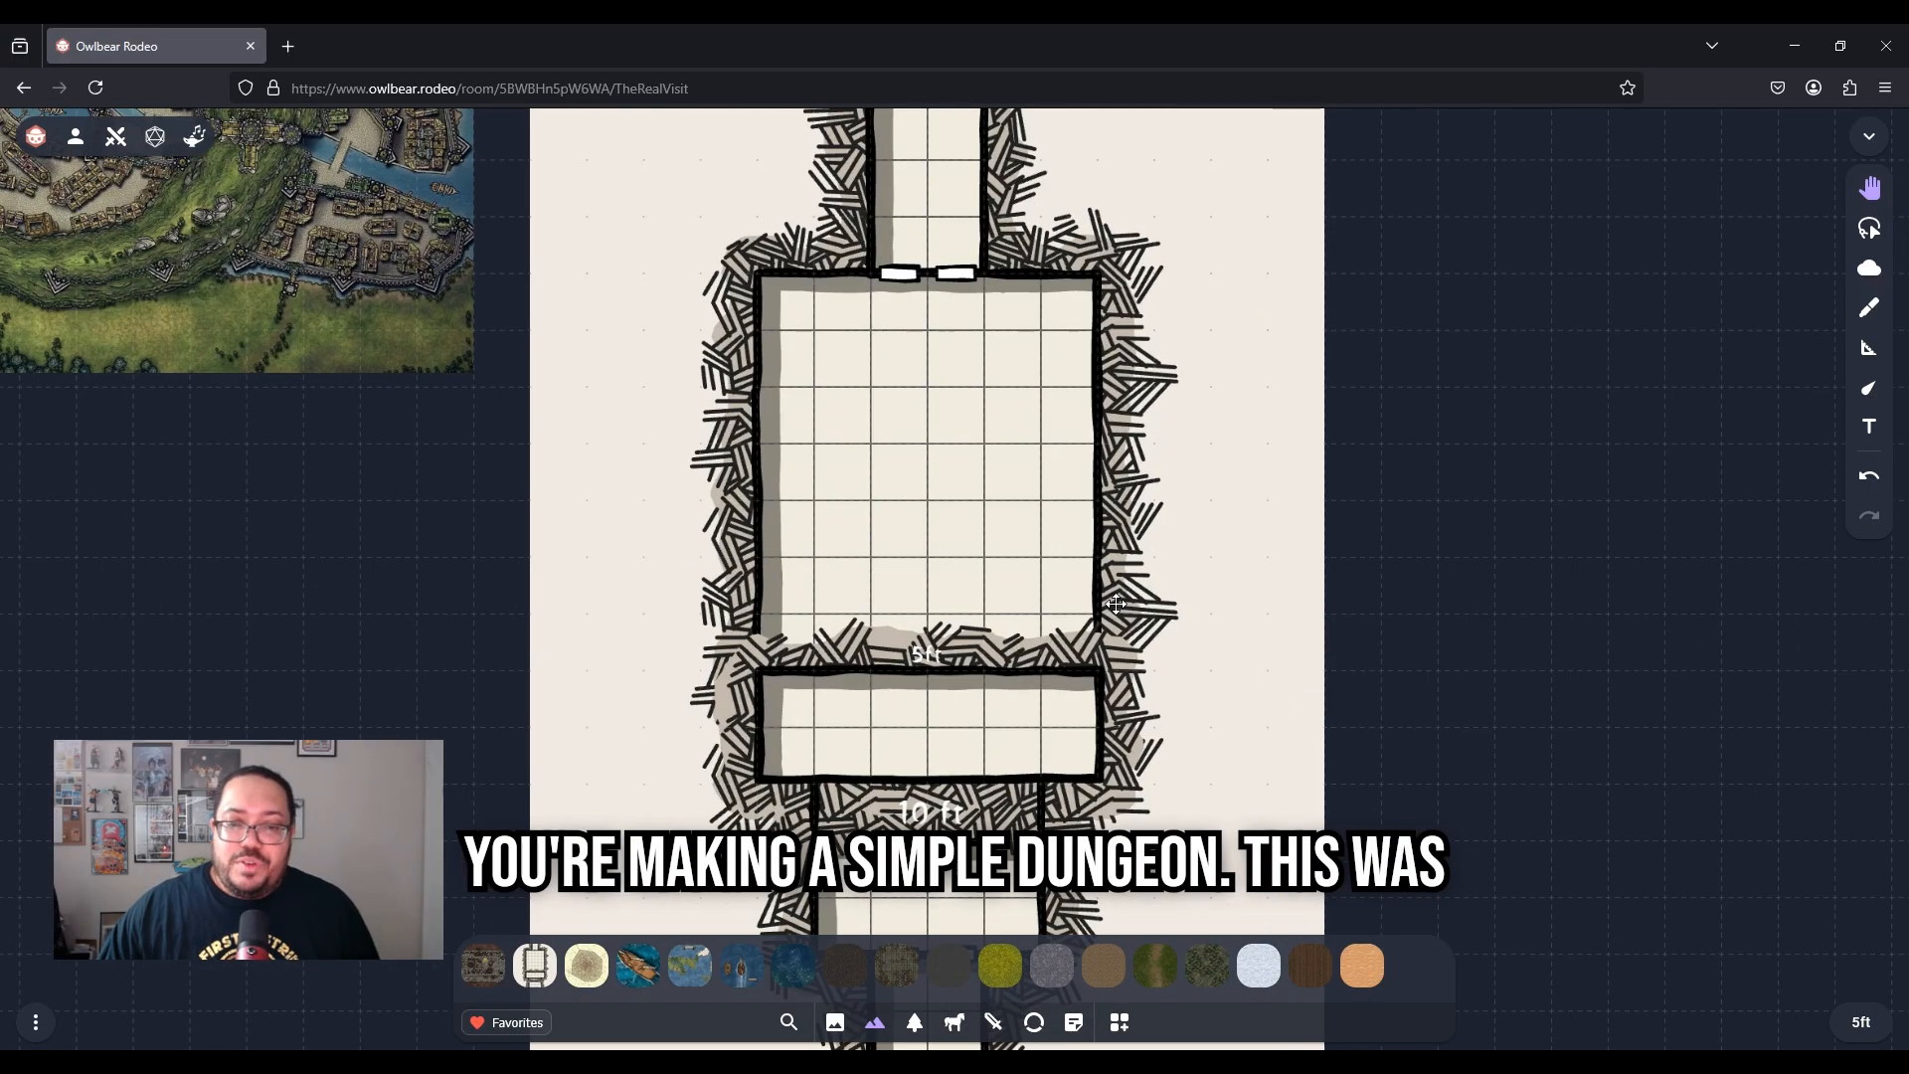
{"action": "scroll", "coordinate": [1223, 652], "scroll_direction": "up", "scroll_amount": 5}
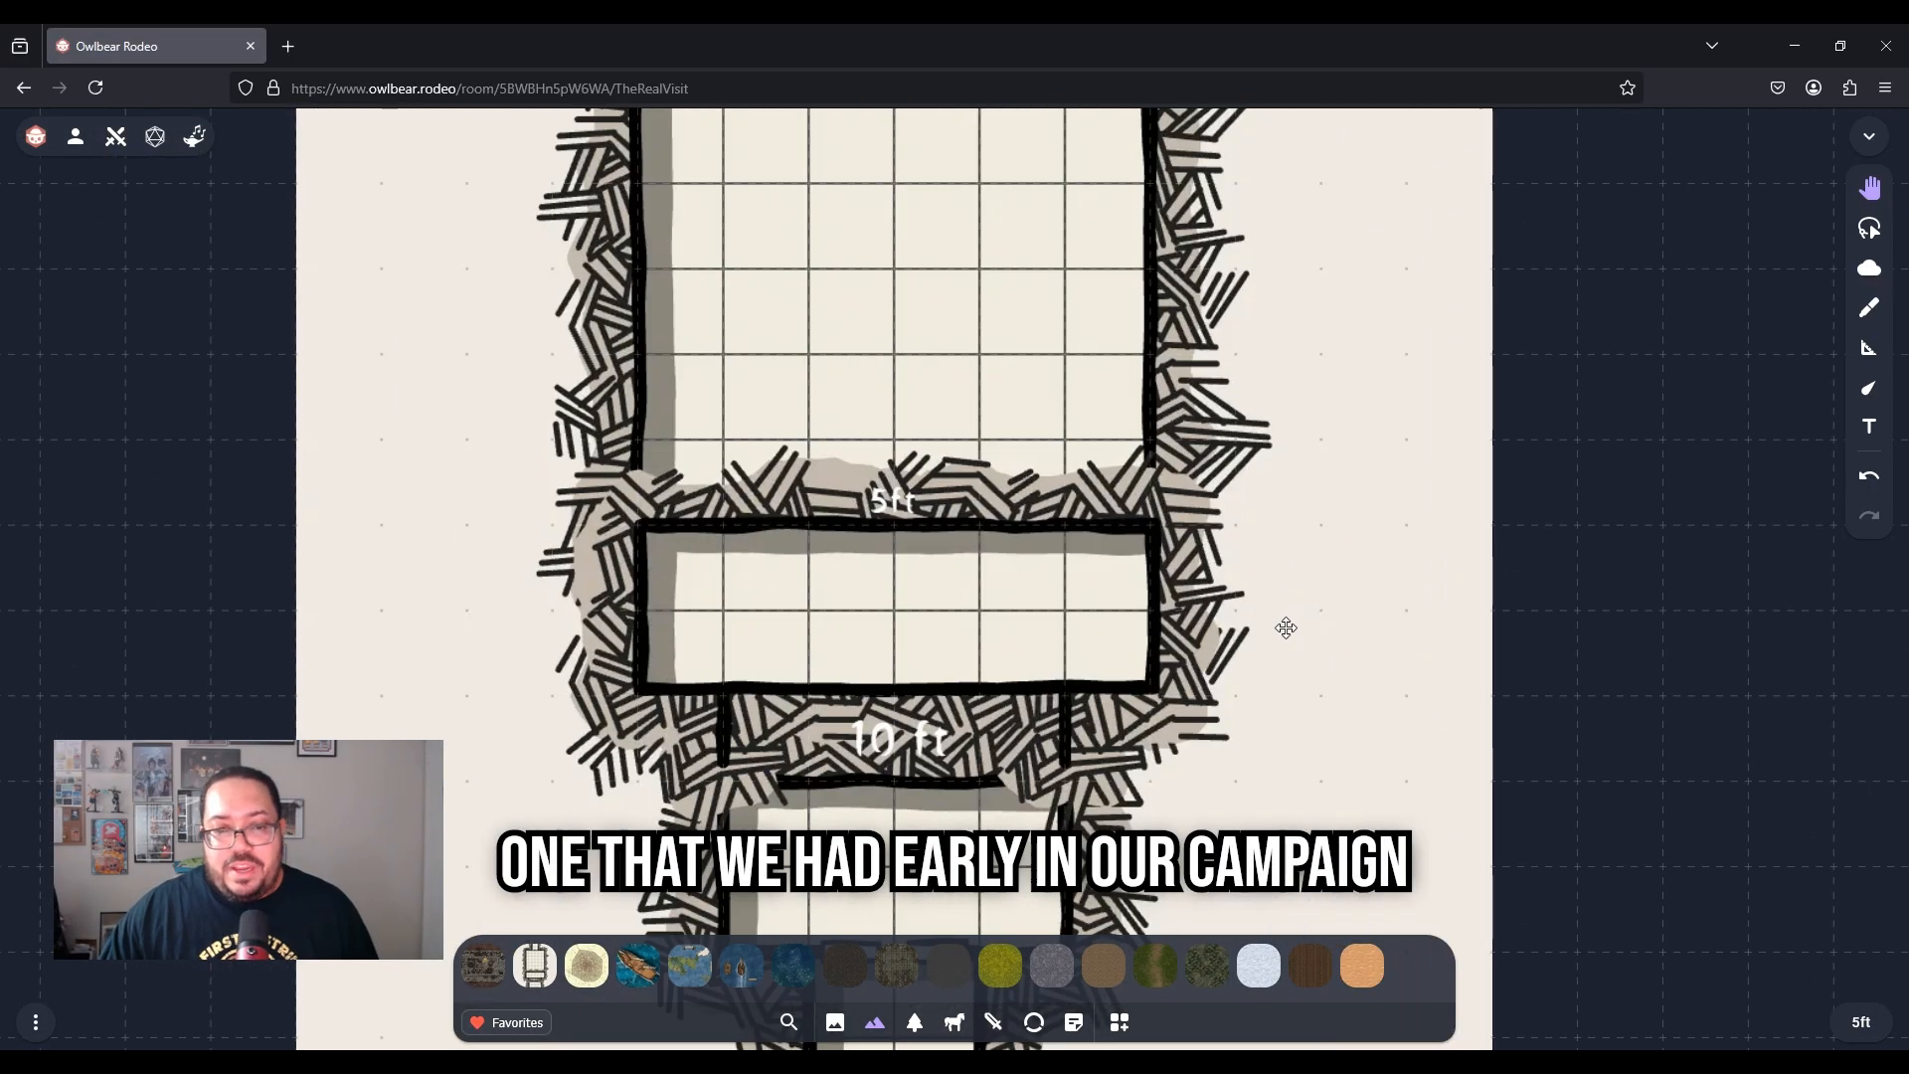
{"action": "scroll", "coordinate": [1264, 654], "scroll_direction": "down", "scroll_amount": 2}
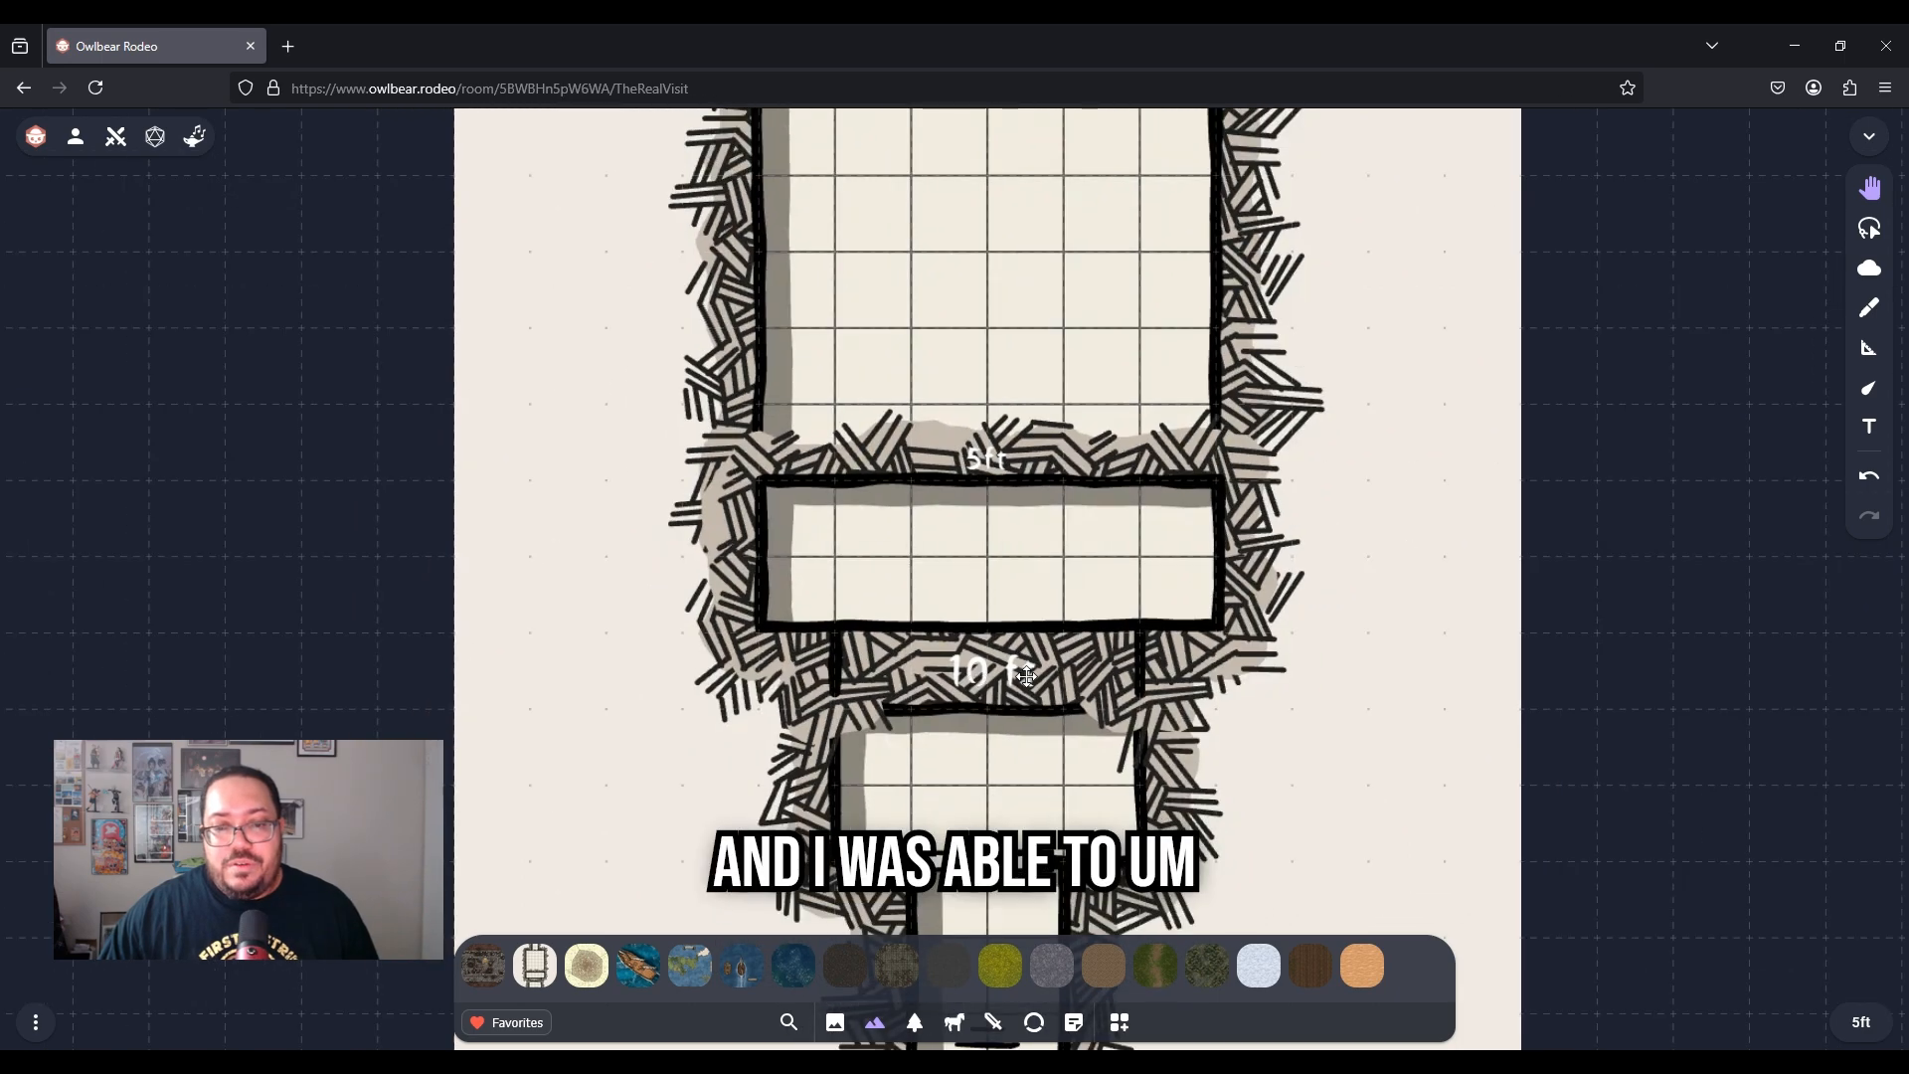
{"action": "scroll", "coordinate": [1187, 634], "scroll_direction": "down", "scroll_amount": 5}
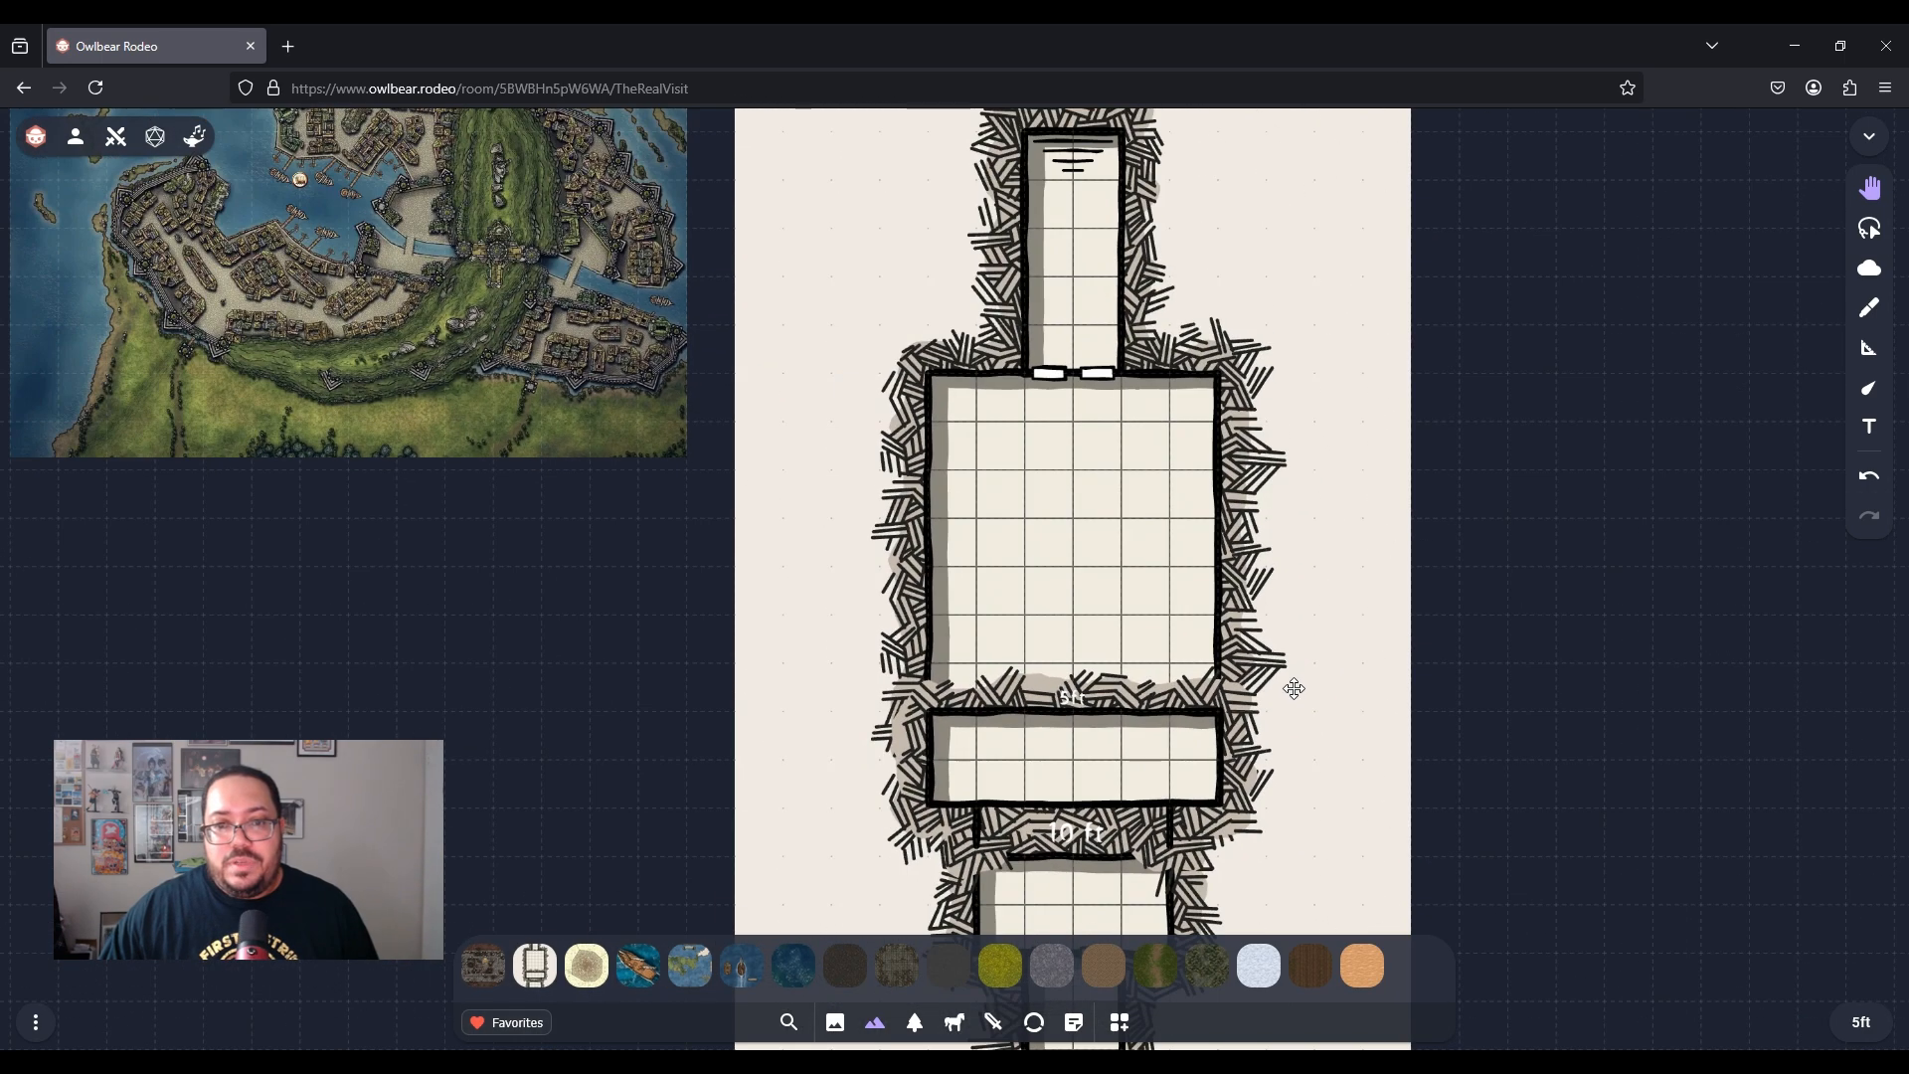
Show the characters tagged Favorites in the asset dock
{"action": "left_click_drag", "start_coordinate": [1308, 592], "coordinate": [1184, 639]}
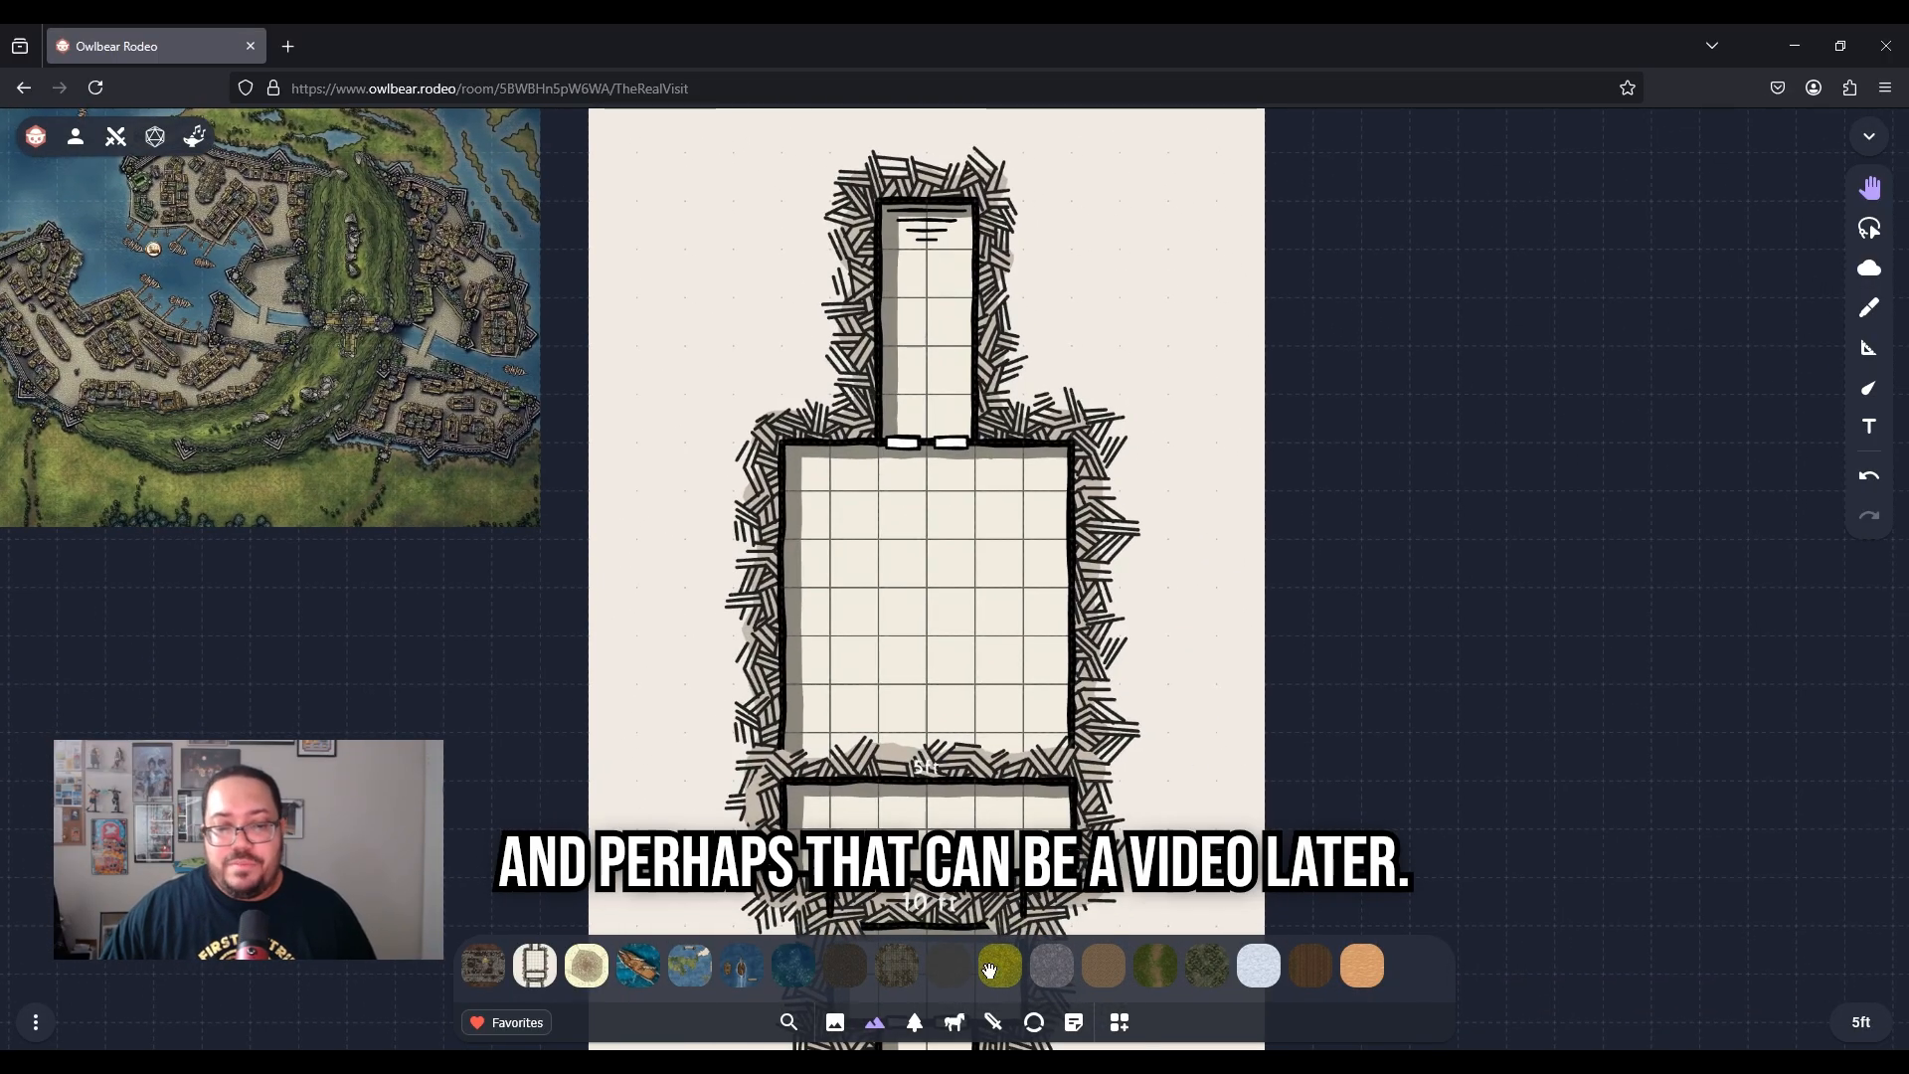
{"action": "left_click", "coordinate": [992, 1024]}
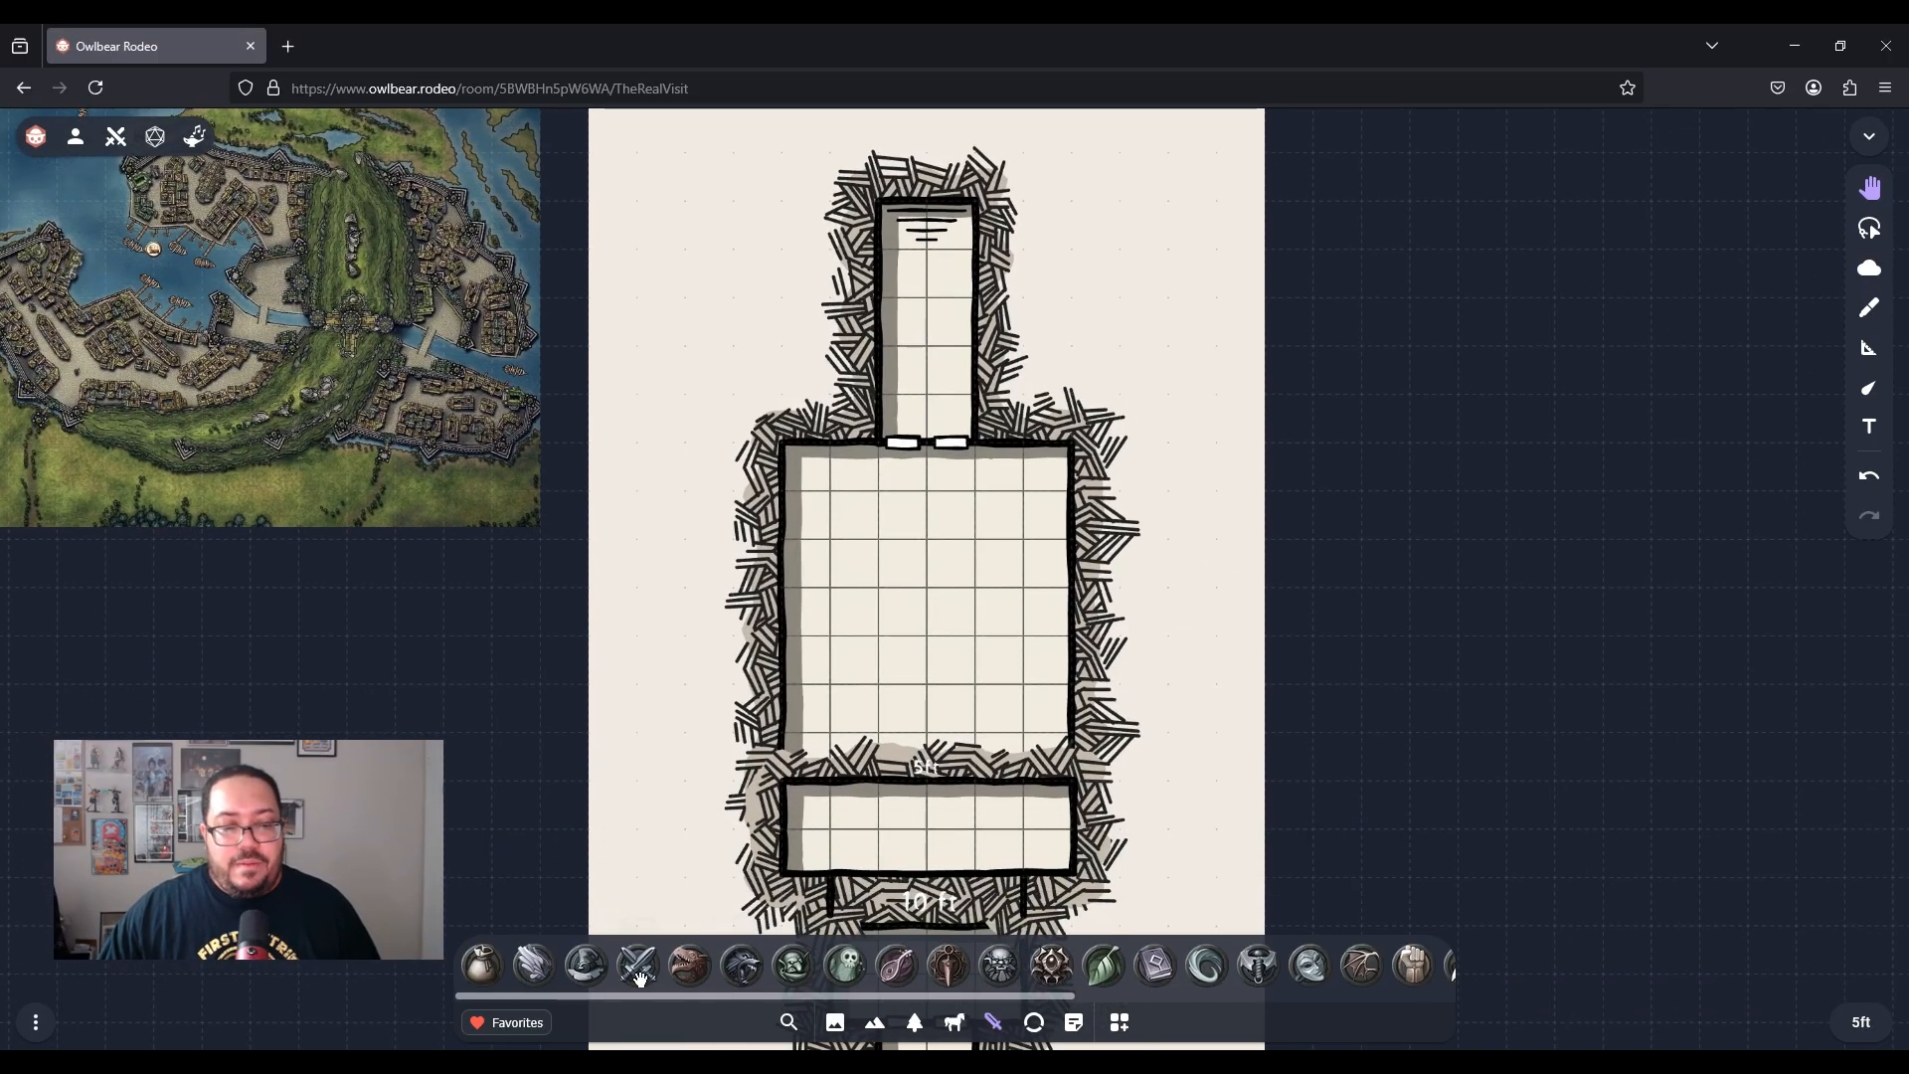
Place the crossed-swords token and the large giant token inside the dungeon map's big square room
{"action": "scroll", "coordinate": [986, 836], "scroll_direction": "down", "scroll_amount": 1}
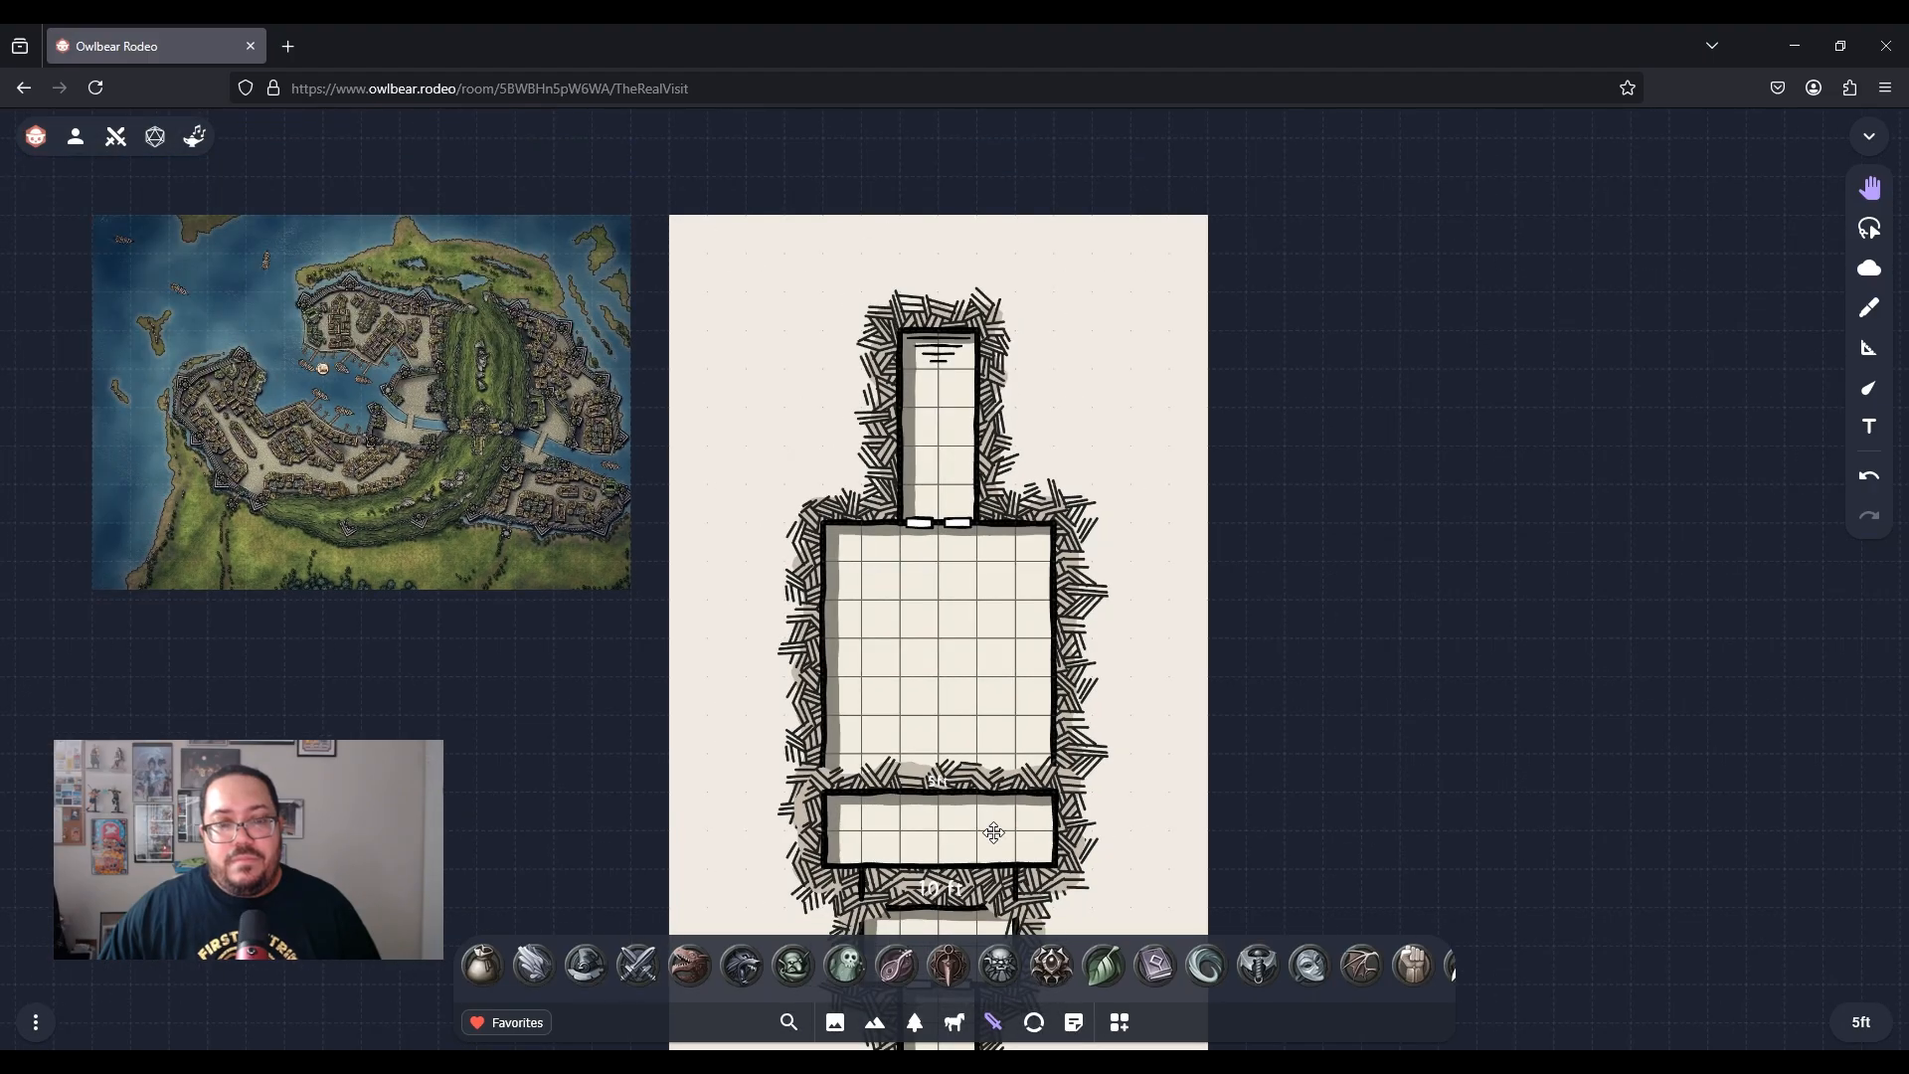
{"action": "left_click_drag", "start_coordinate": [1083, 790], "coordinate": [1055, 755]}
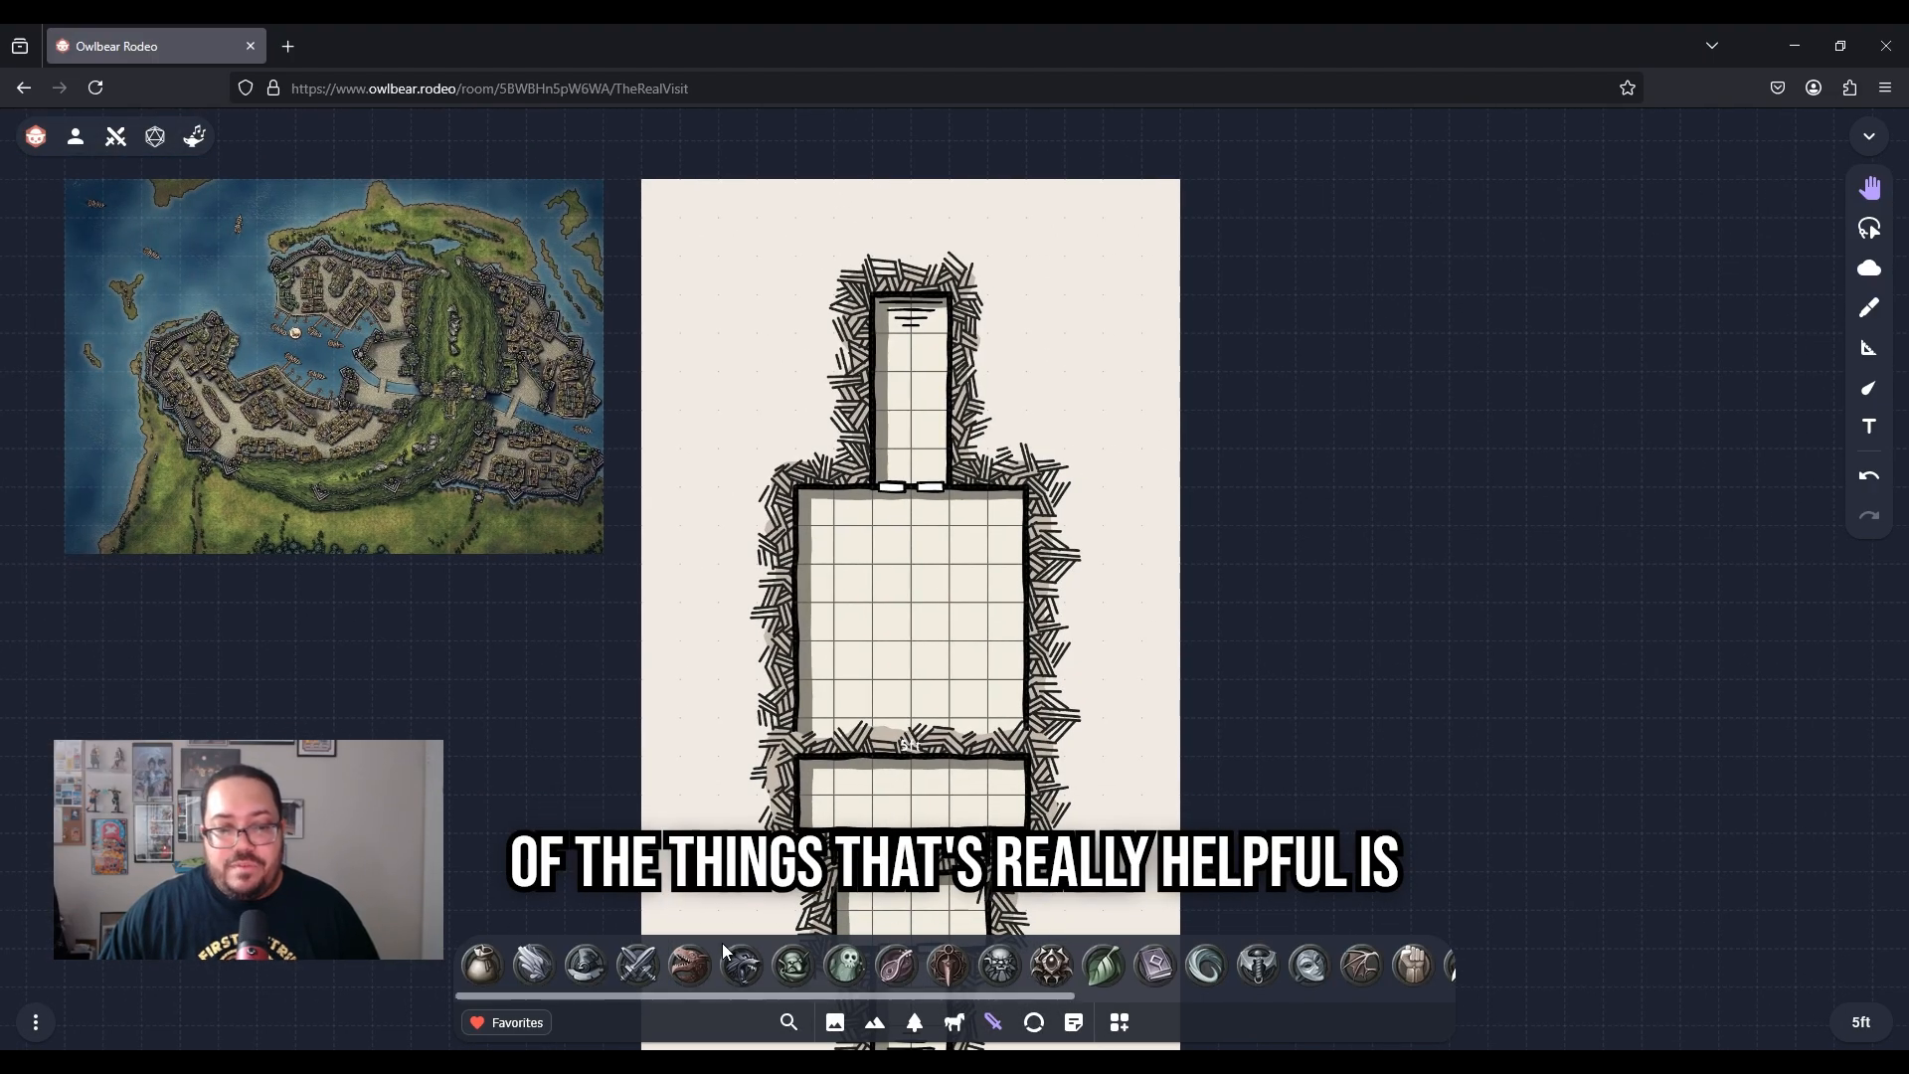
{"action": "left_click_drag", "start_coordinate": [640, 967], "coordinate": [923, 549]}
{"action": "left_click_drag", "start_coordinate": [913, 635], "coordinate": [889, 510]}
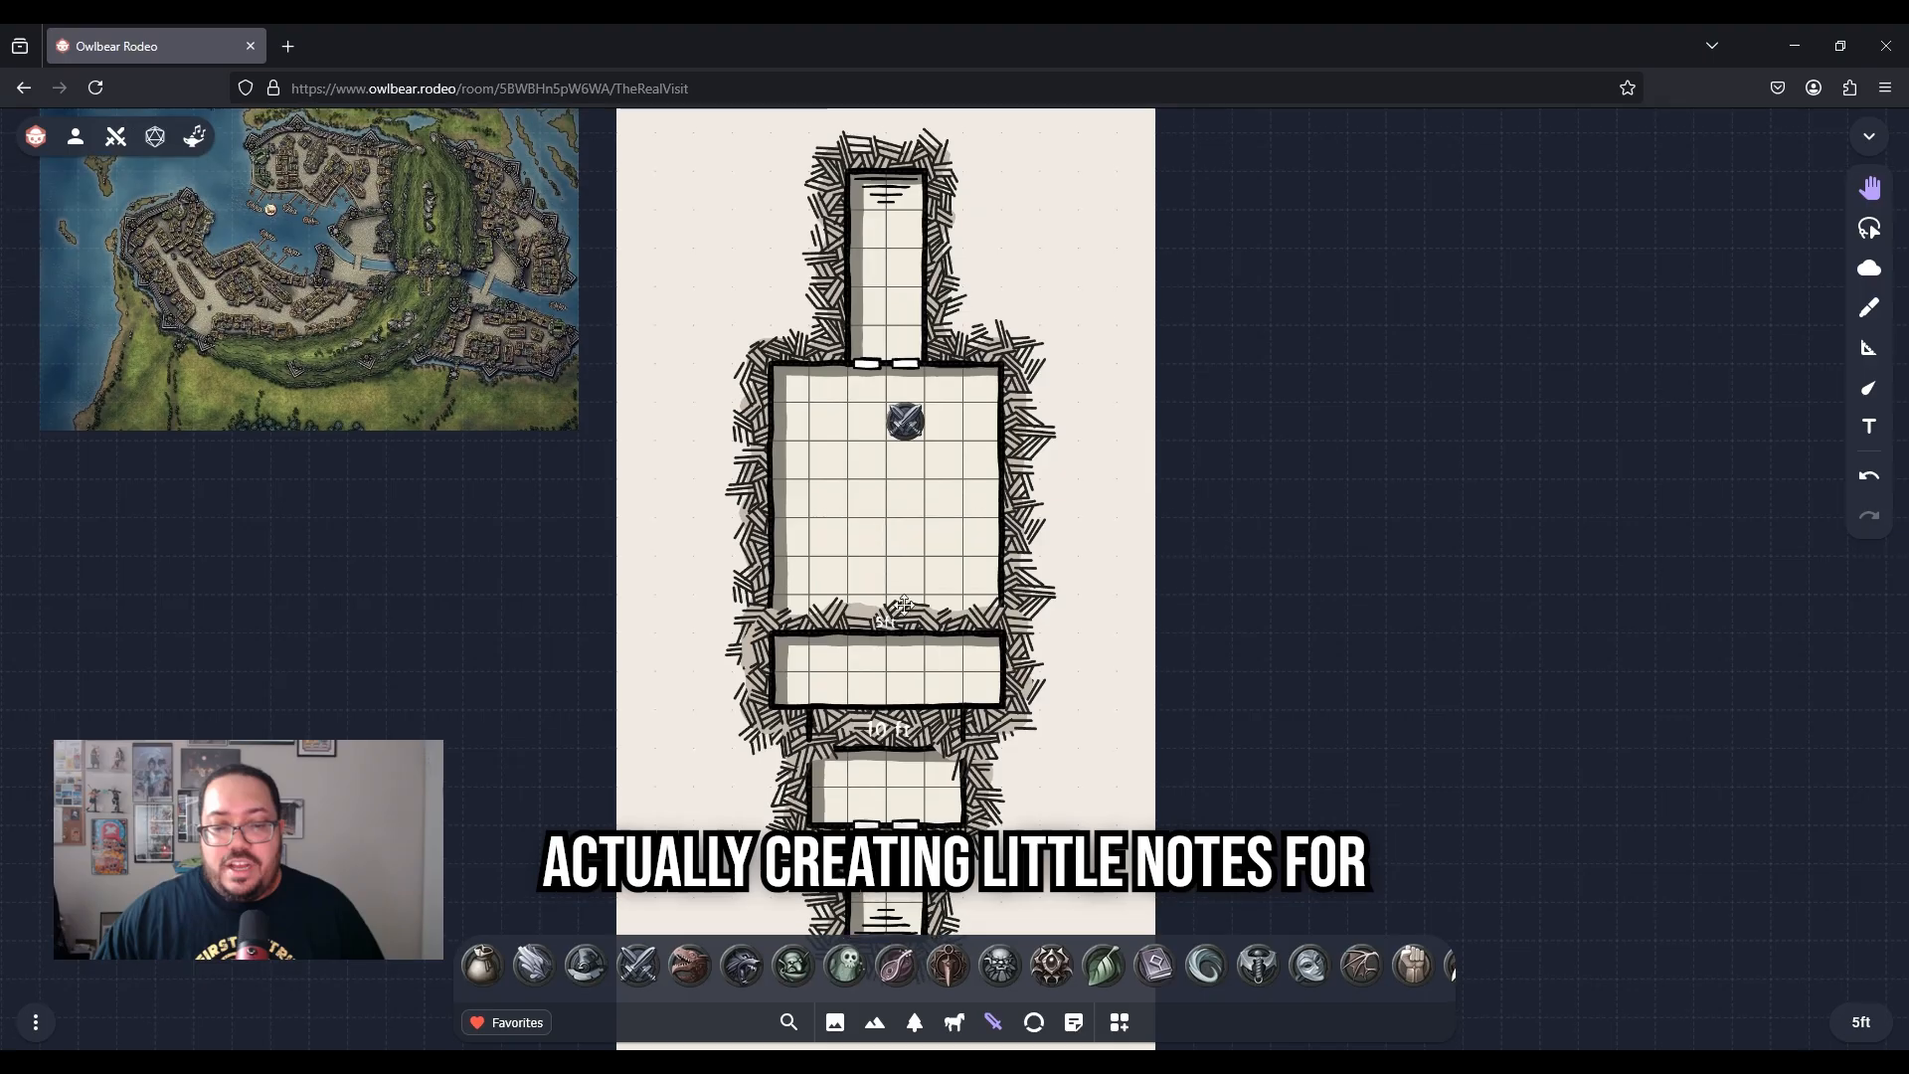
{"action": "left_click_drag", "start_coordinate": [1005, 956], "coordinate": [926, 554]}
{"action": "left_click", "coordinate": [1040, 465]}
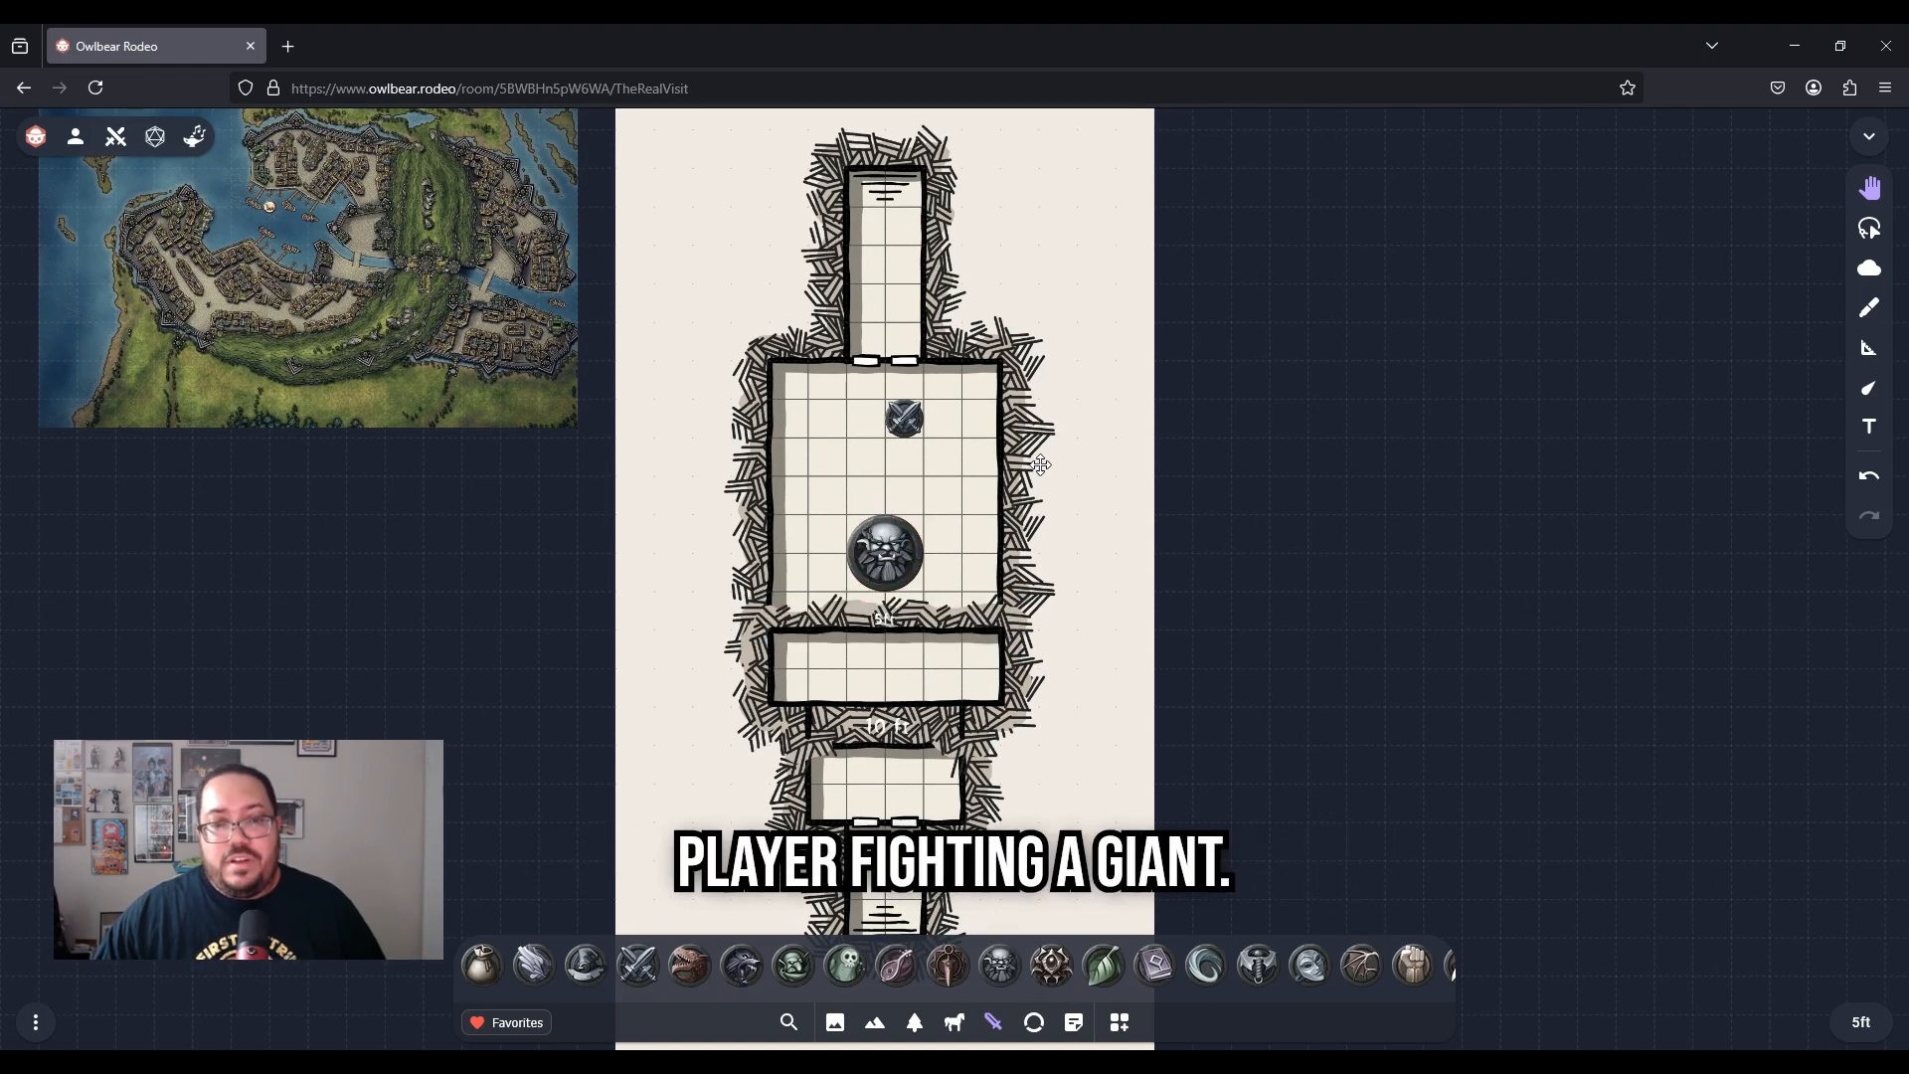
Add a yellow note beside the dungeon map's large room and enlarge it to nearly three times its original width
{"action": "left_click", "coordinate": [1074, 1024]}
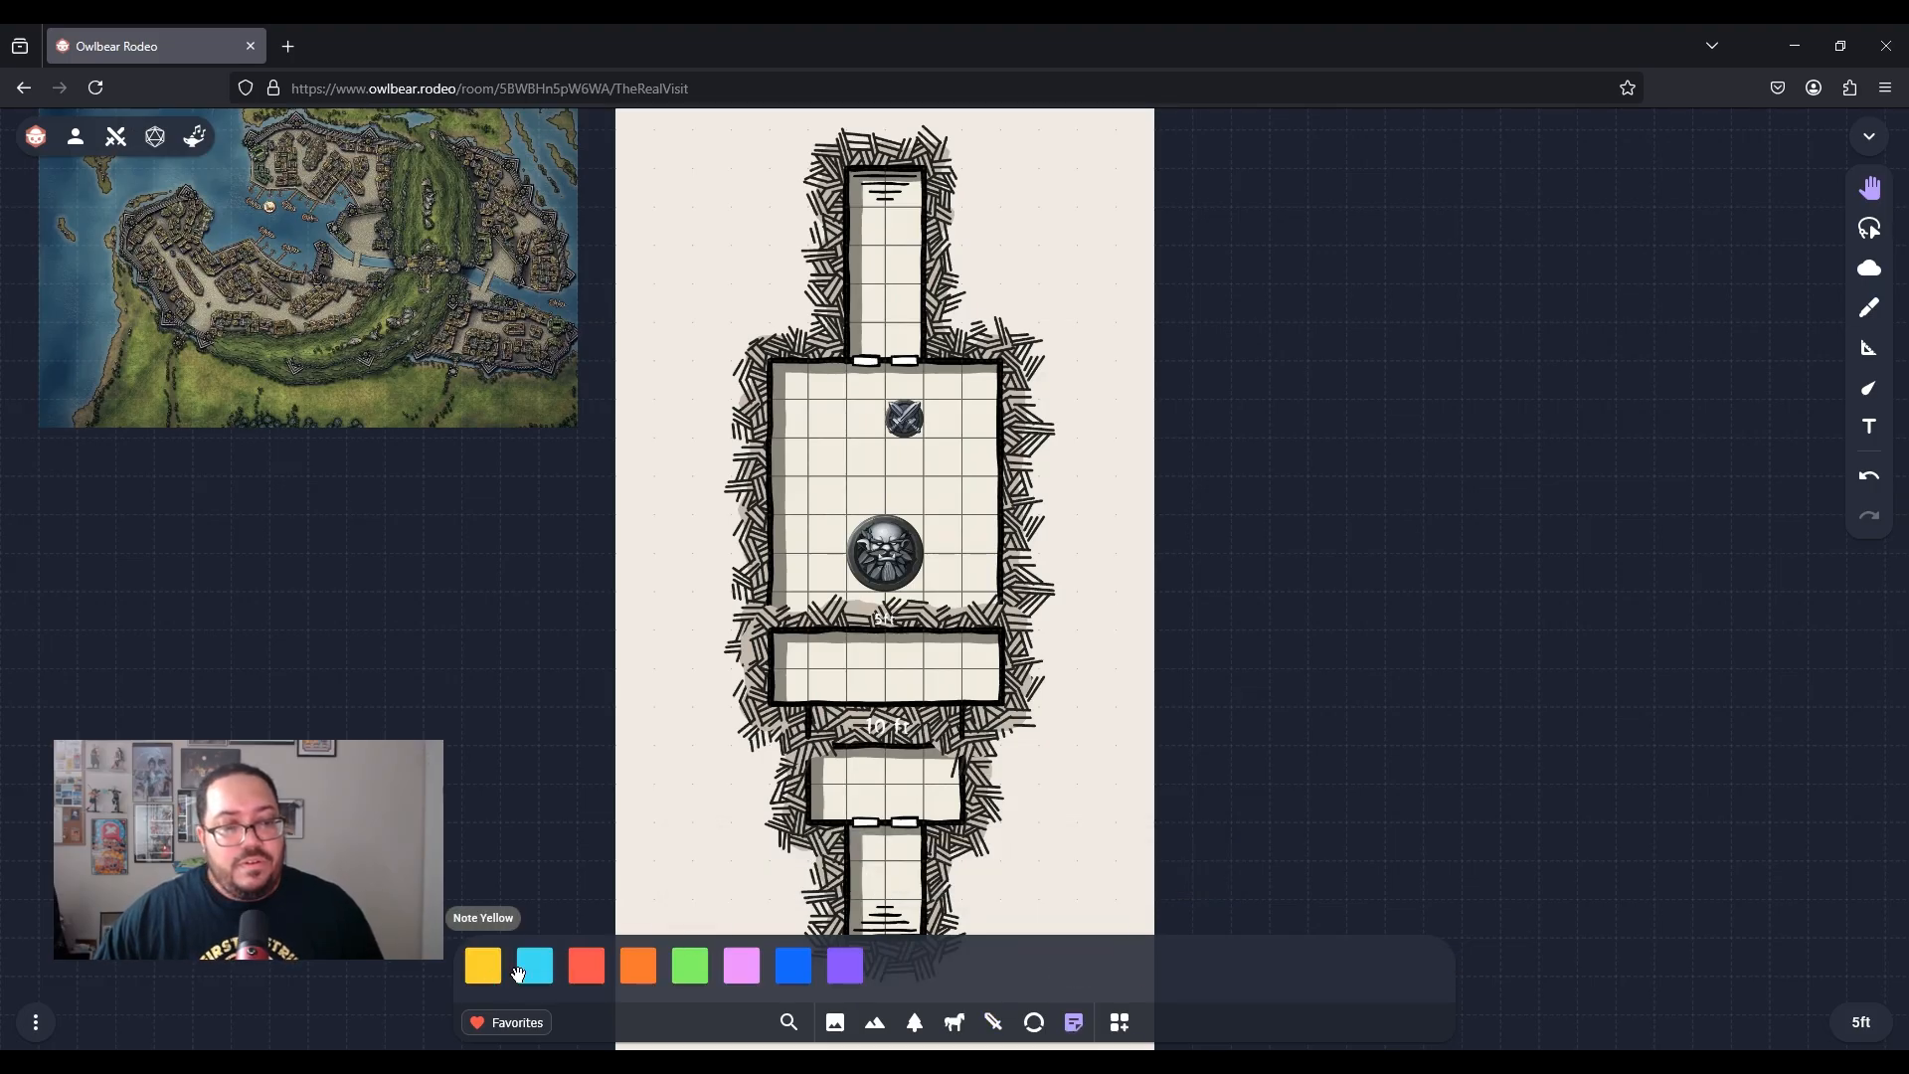
{"action": "left_click_drag", "start_coordinate": [486, 966], "coordinate": [913, 851]}
{"action": "left_click_drag", "start_coordinate": [1075, 773], "coordinate": [1311, 527]}
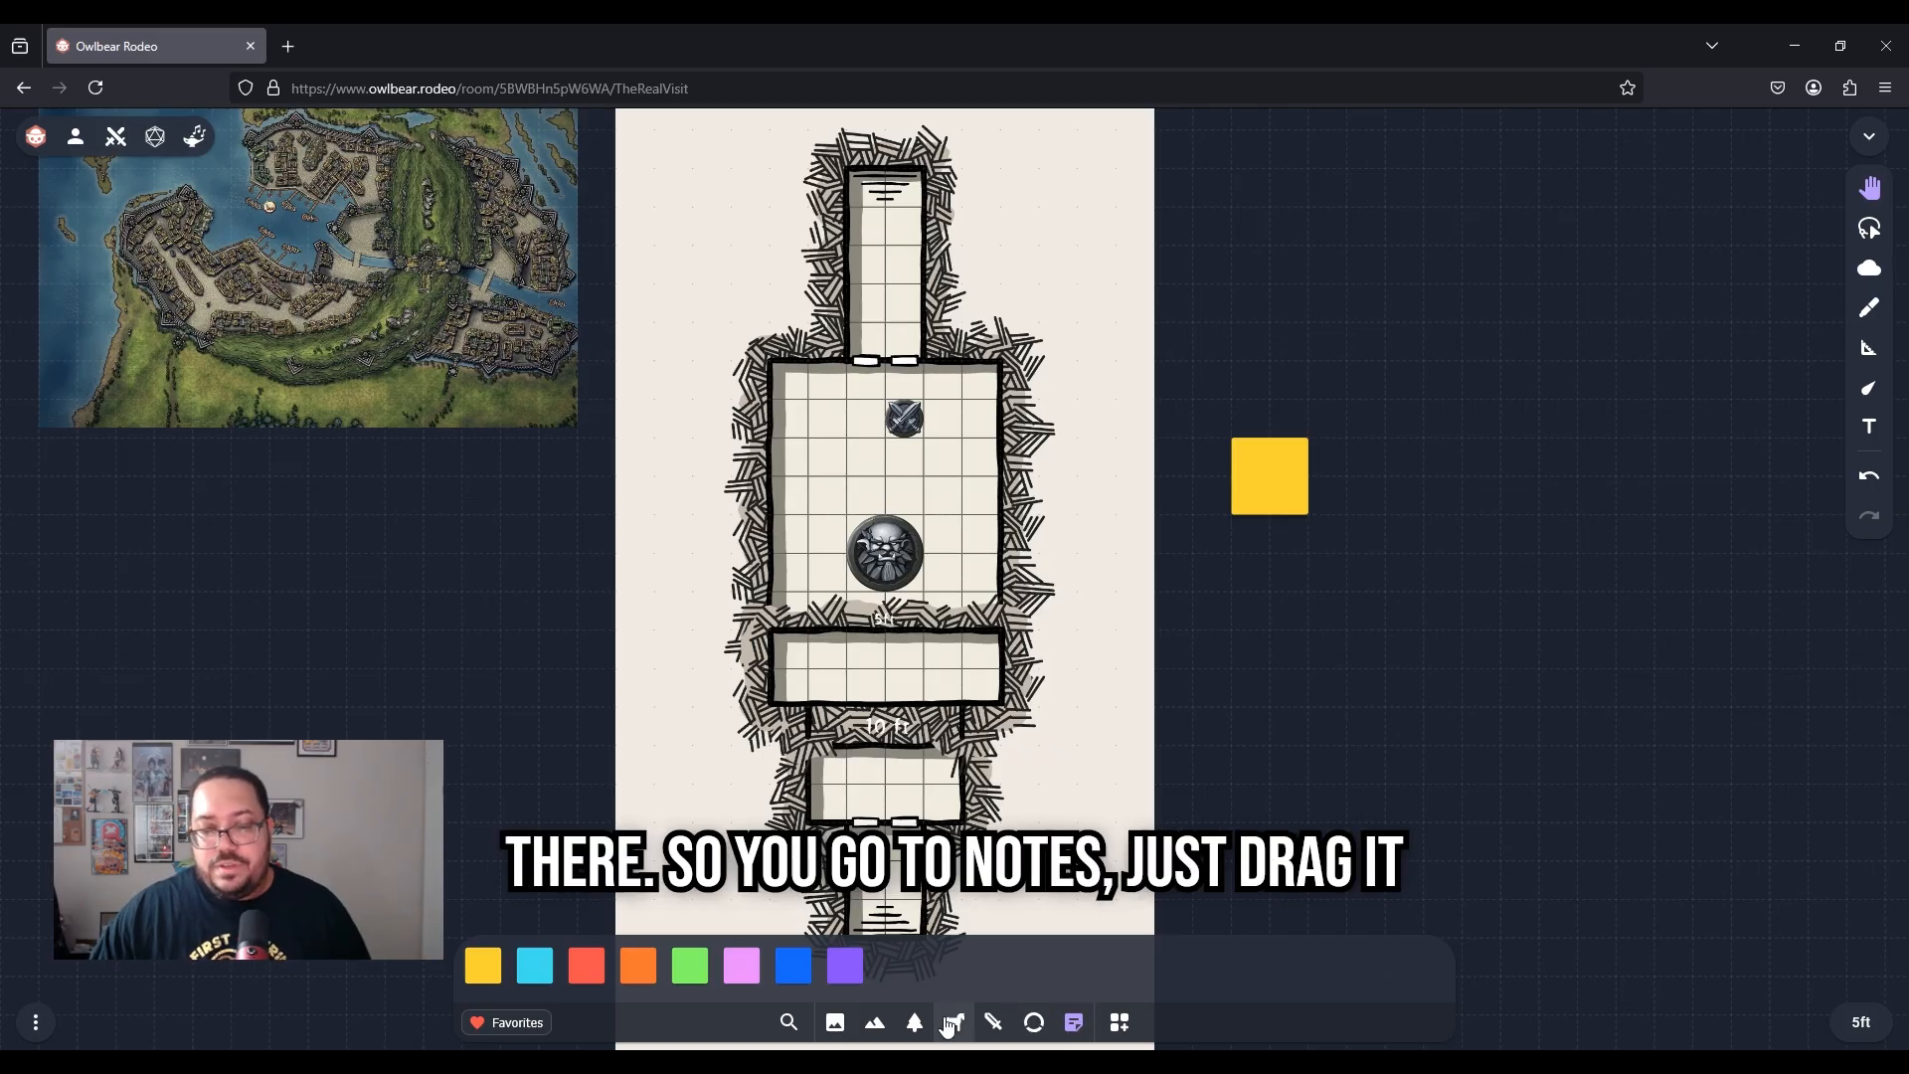
{"action": "left_click", "coordinate": [1286, 513]}
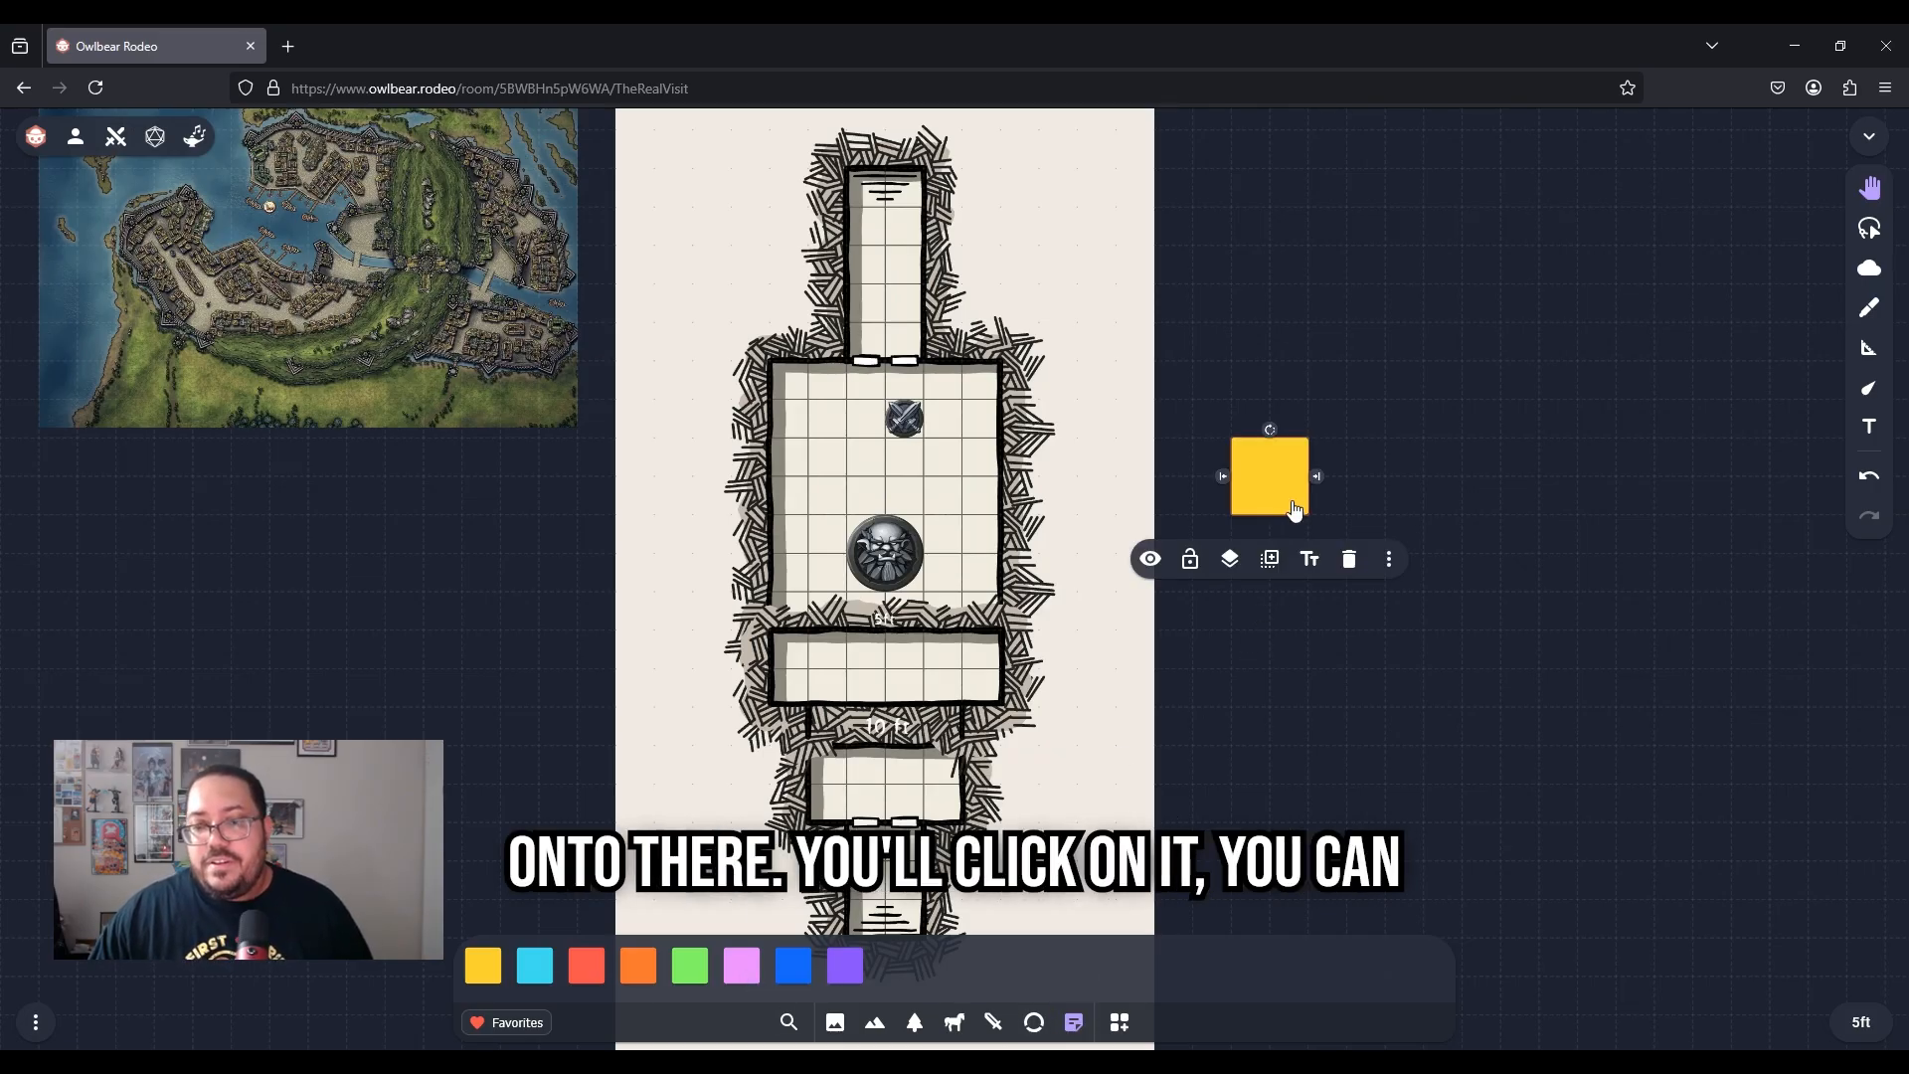
{"action": "left_click_drag", "start_coordinate": [1319, 478], "coordinate": [1404, 476]}
{"action": "left_click", "coordinate": [1270, 527]}
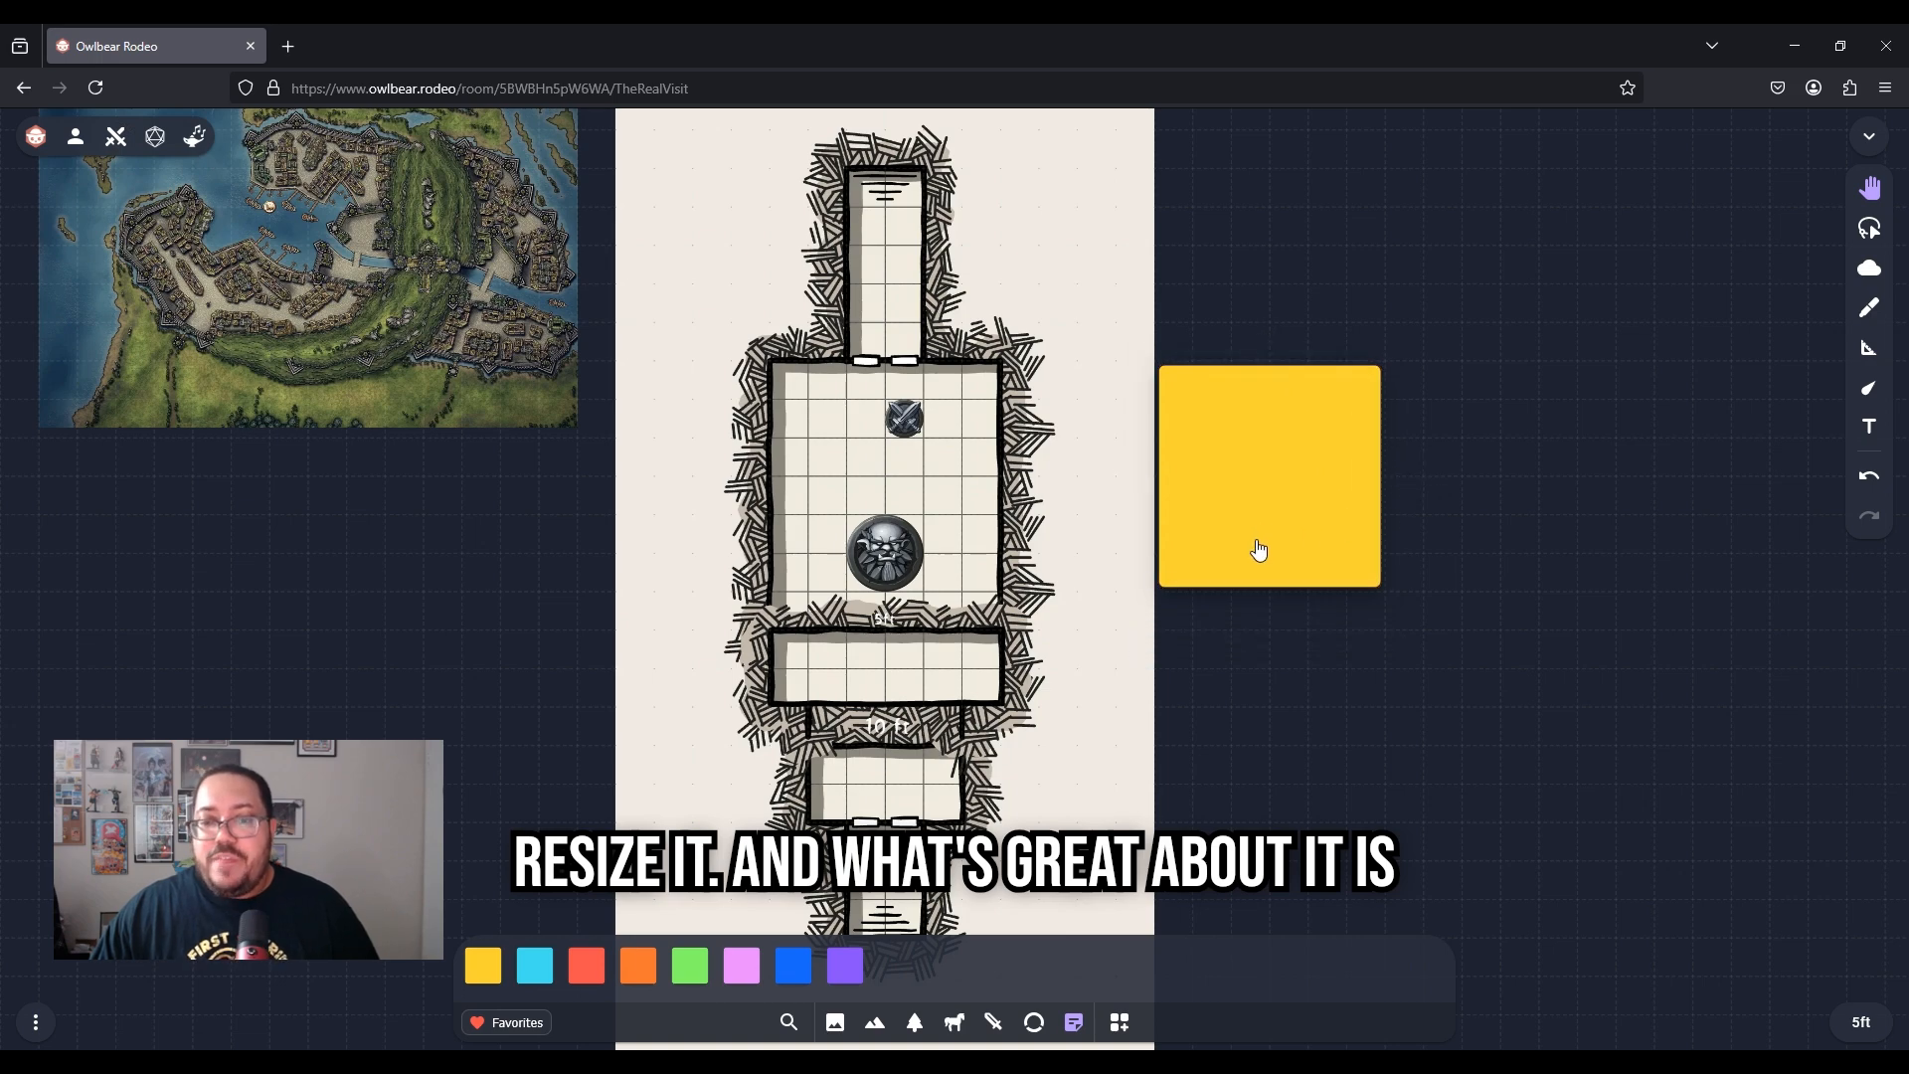
Lock the yellow note in place and hide it from the players
{"action": "left_click", "coordinate": [1250, 549]}
{"action": "left_click", "coordinate": [1198, 651]}
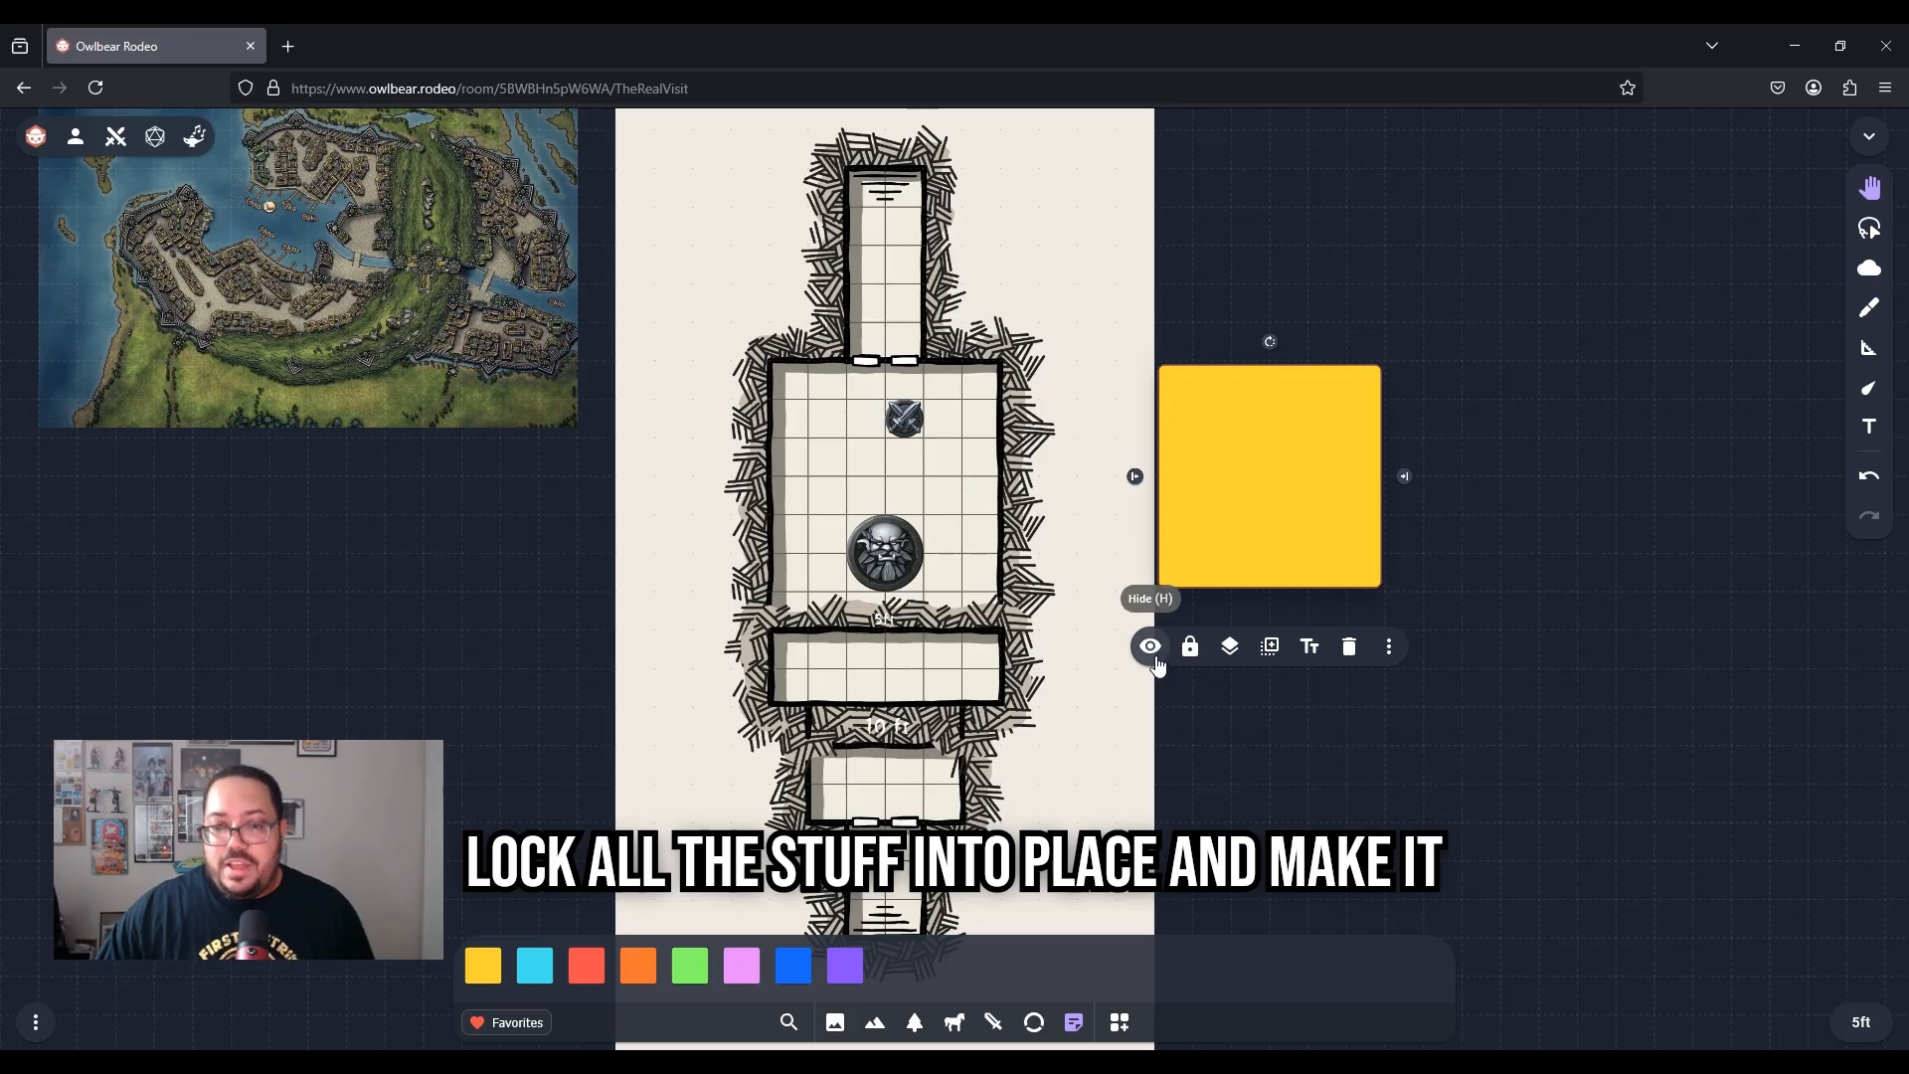
{"action": "left_click", "coordinate": [1150, 646]}
{"action": "left_click", "coordinate": [1279, 711]}
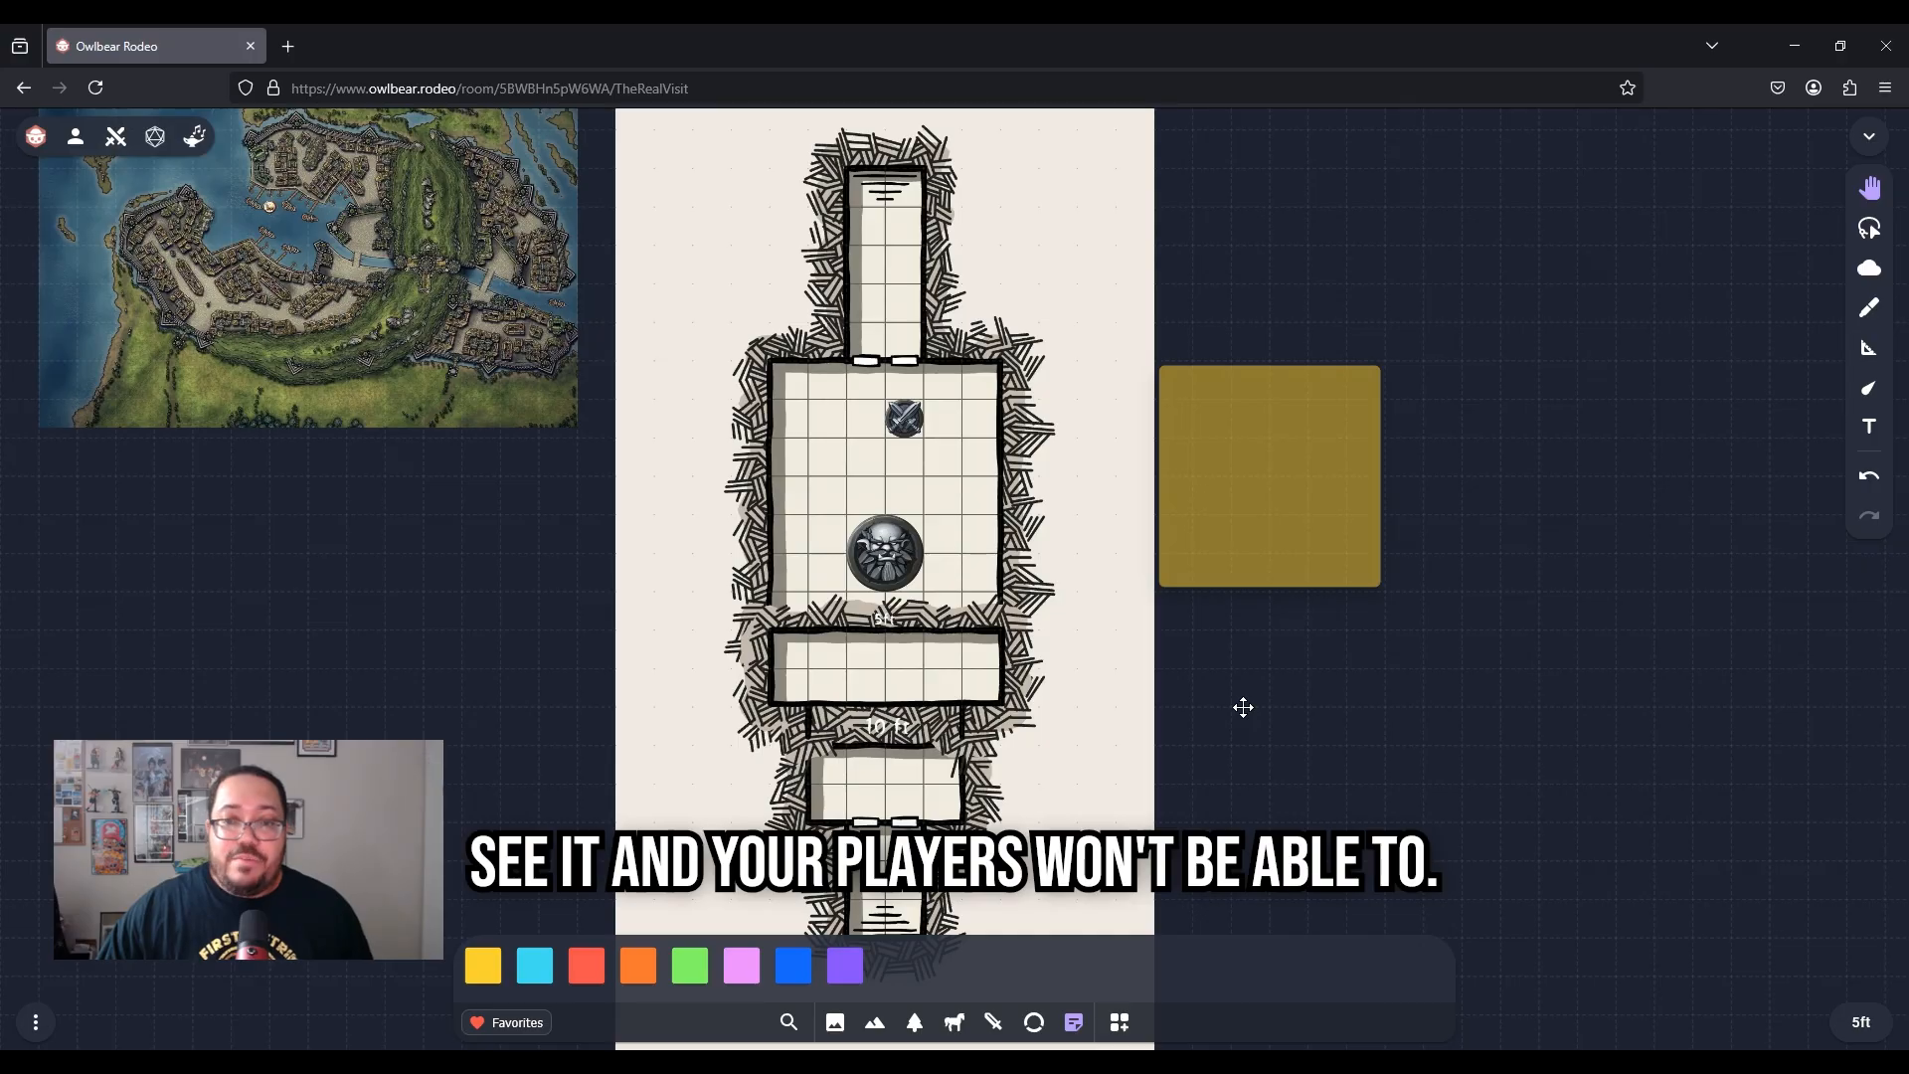
Write "DC 12 1010 fire" on the hidden yellow note
{"action": "left_click", "coordinate": [1318, 459]}
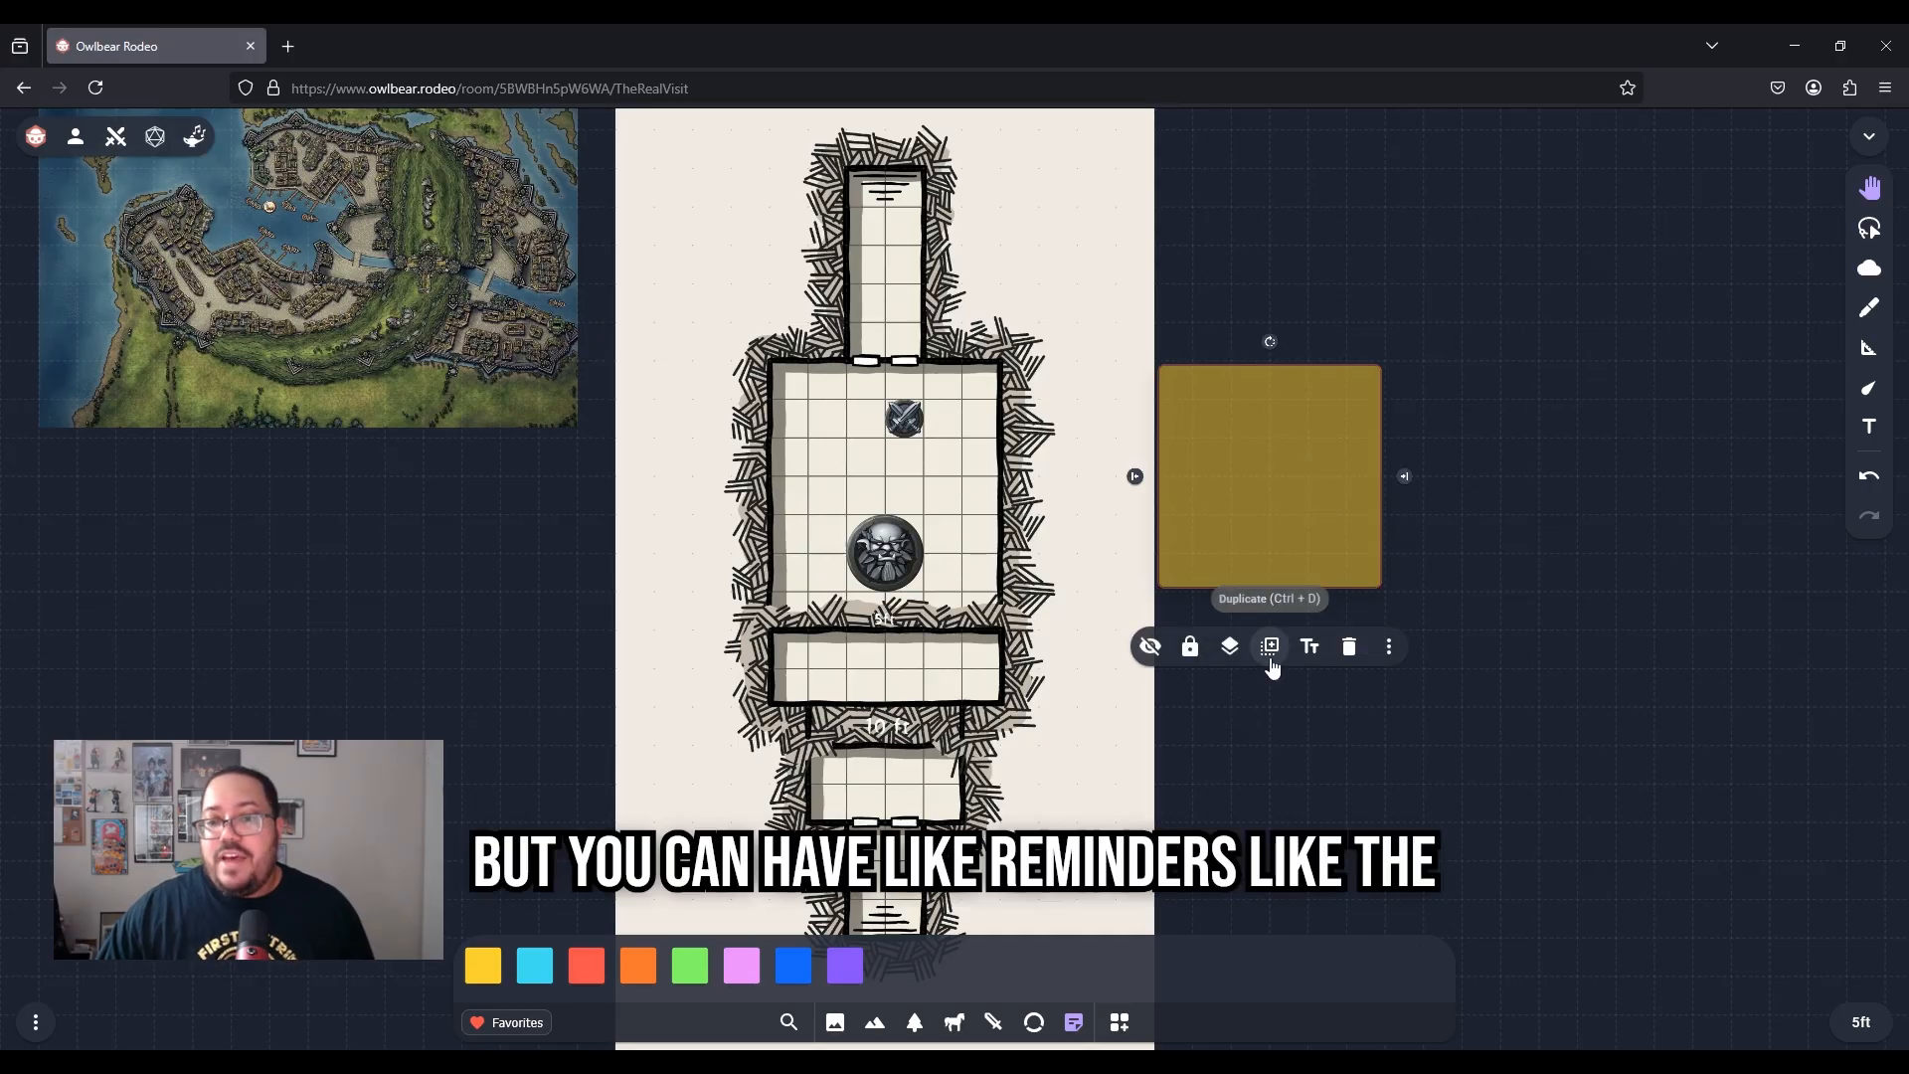
{"action": "left_click", "coordinate": [1310, 648]}
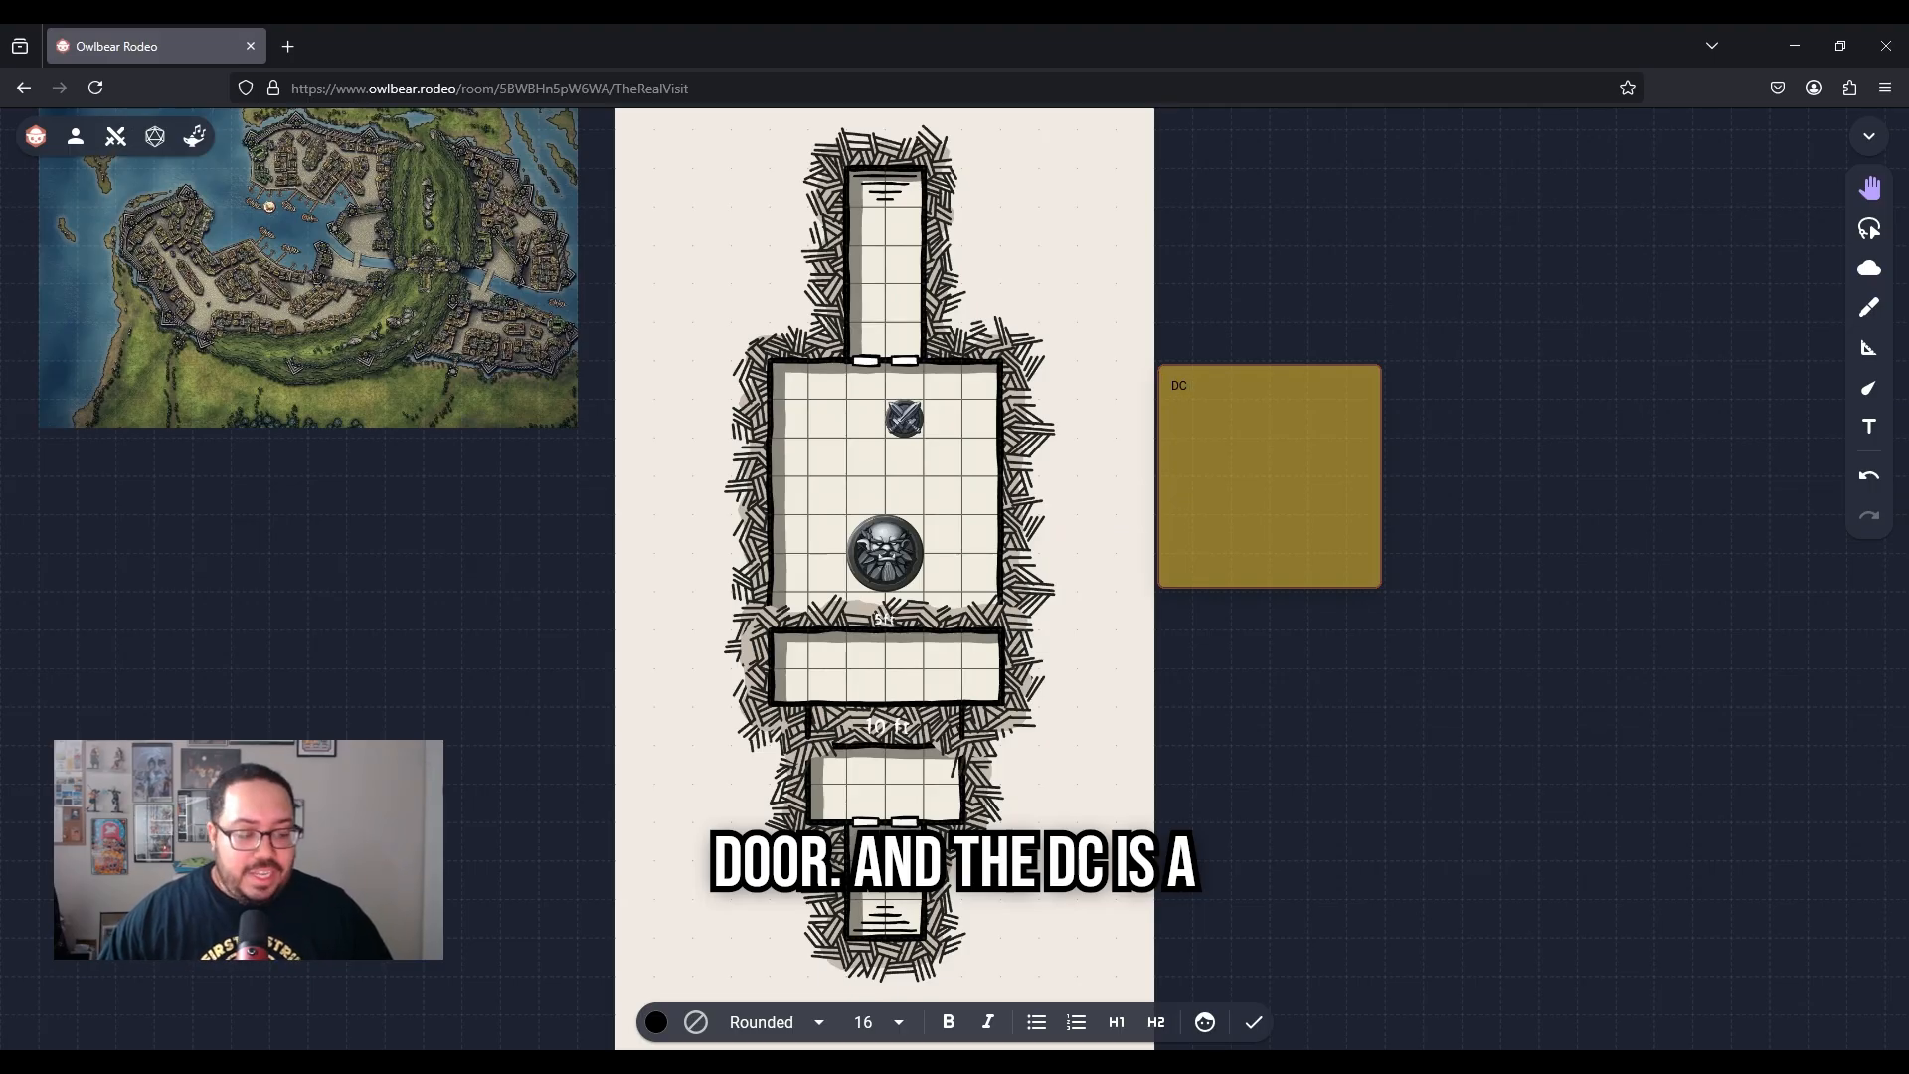
{"action": "type", "text": "12 1010 fire"}
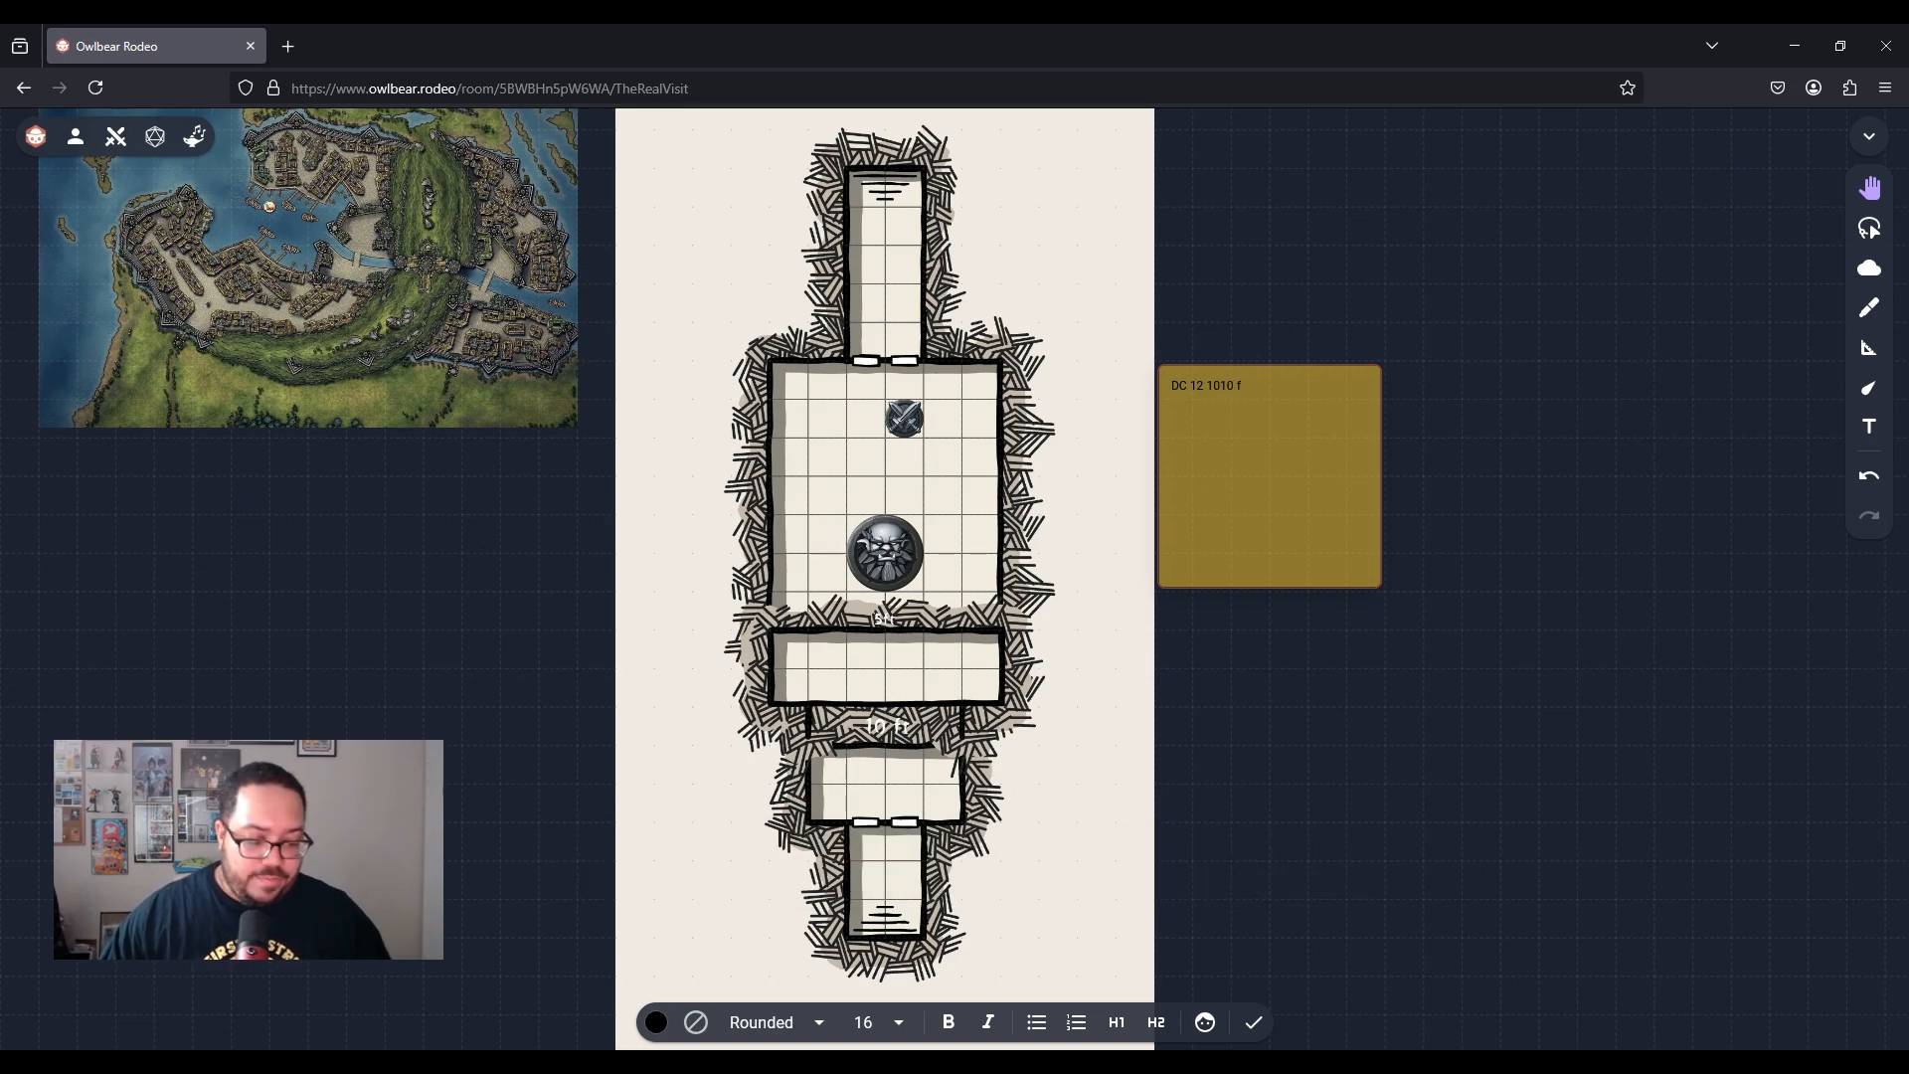
{"action": "left_click", "coordinate": [1317, 645]}
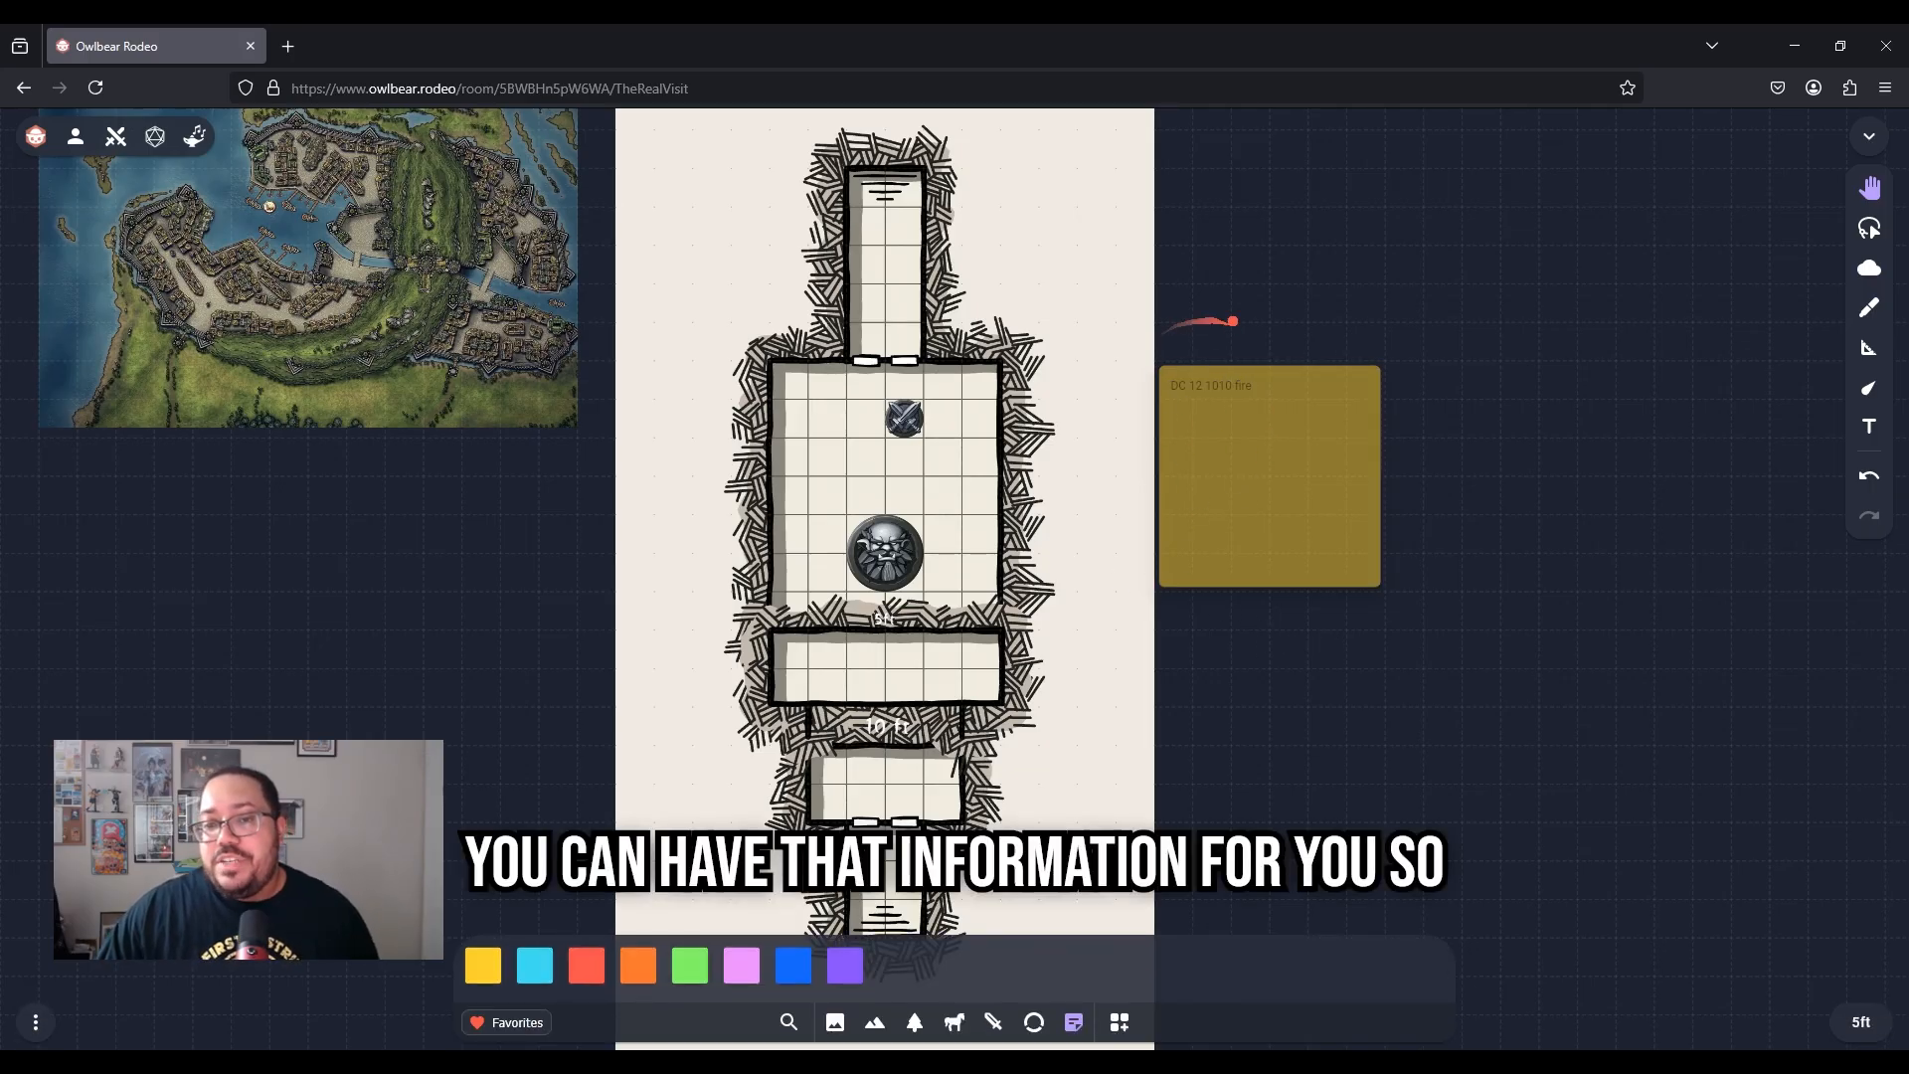
Add the line "Boss Hp 20" beneath the existing text on the yellow note, leaving a blank line between
{"action": "scroll", "coordinate": [995, 424], "scroll_direction": "up", "scroll_amount": 3}
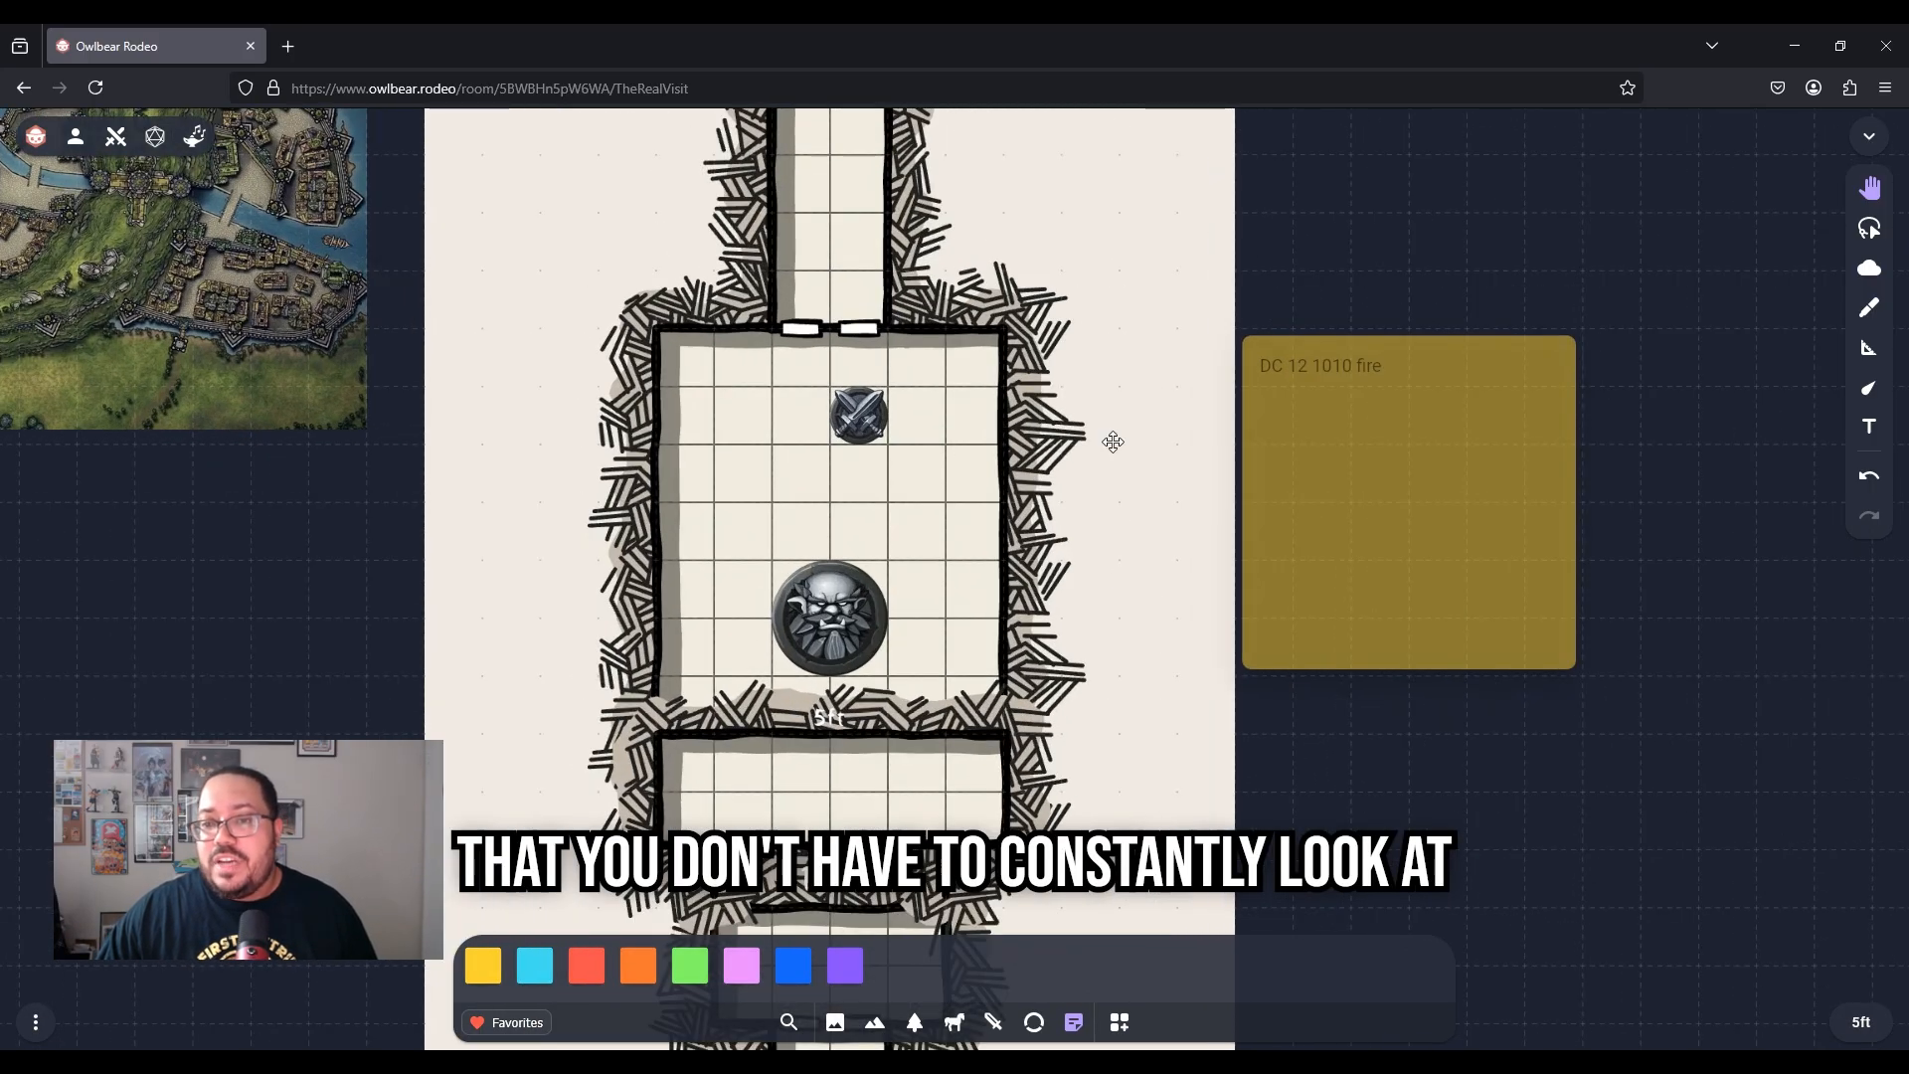
{"action": "scroll", "coordinate": [1237, 428], "scroll_direction": "down", "scroll_amount": 2}
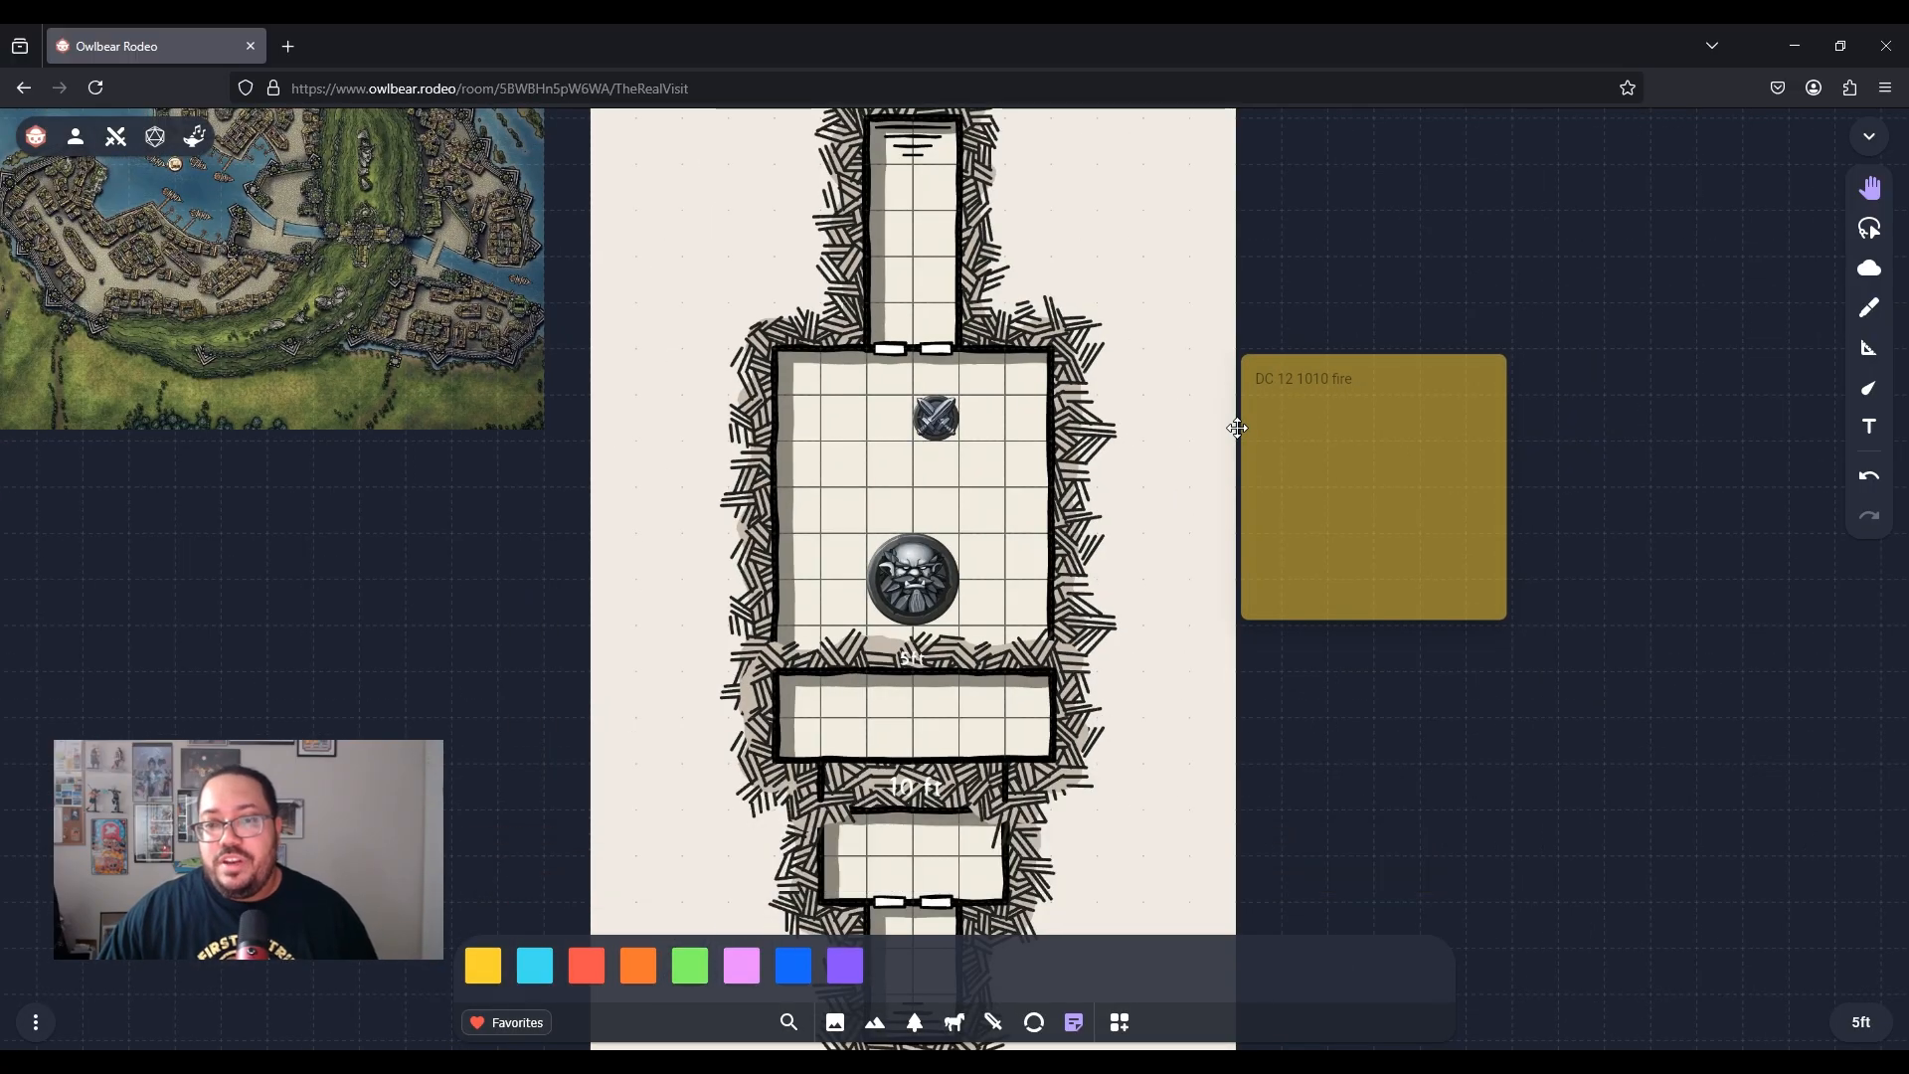
{"action": "scroll", "coordinate": [1237, 427], "scroll_direction": "down", "scroll_amount": 2}
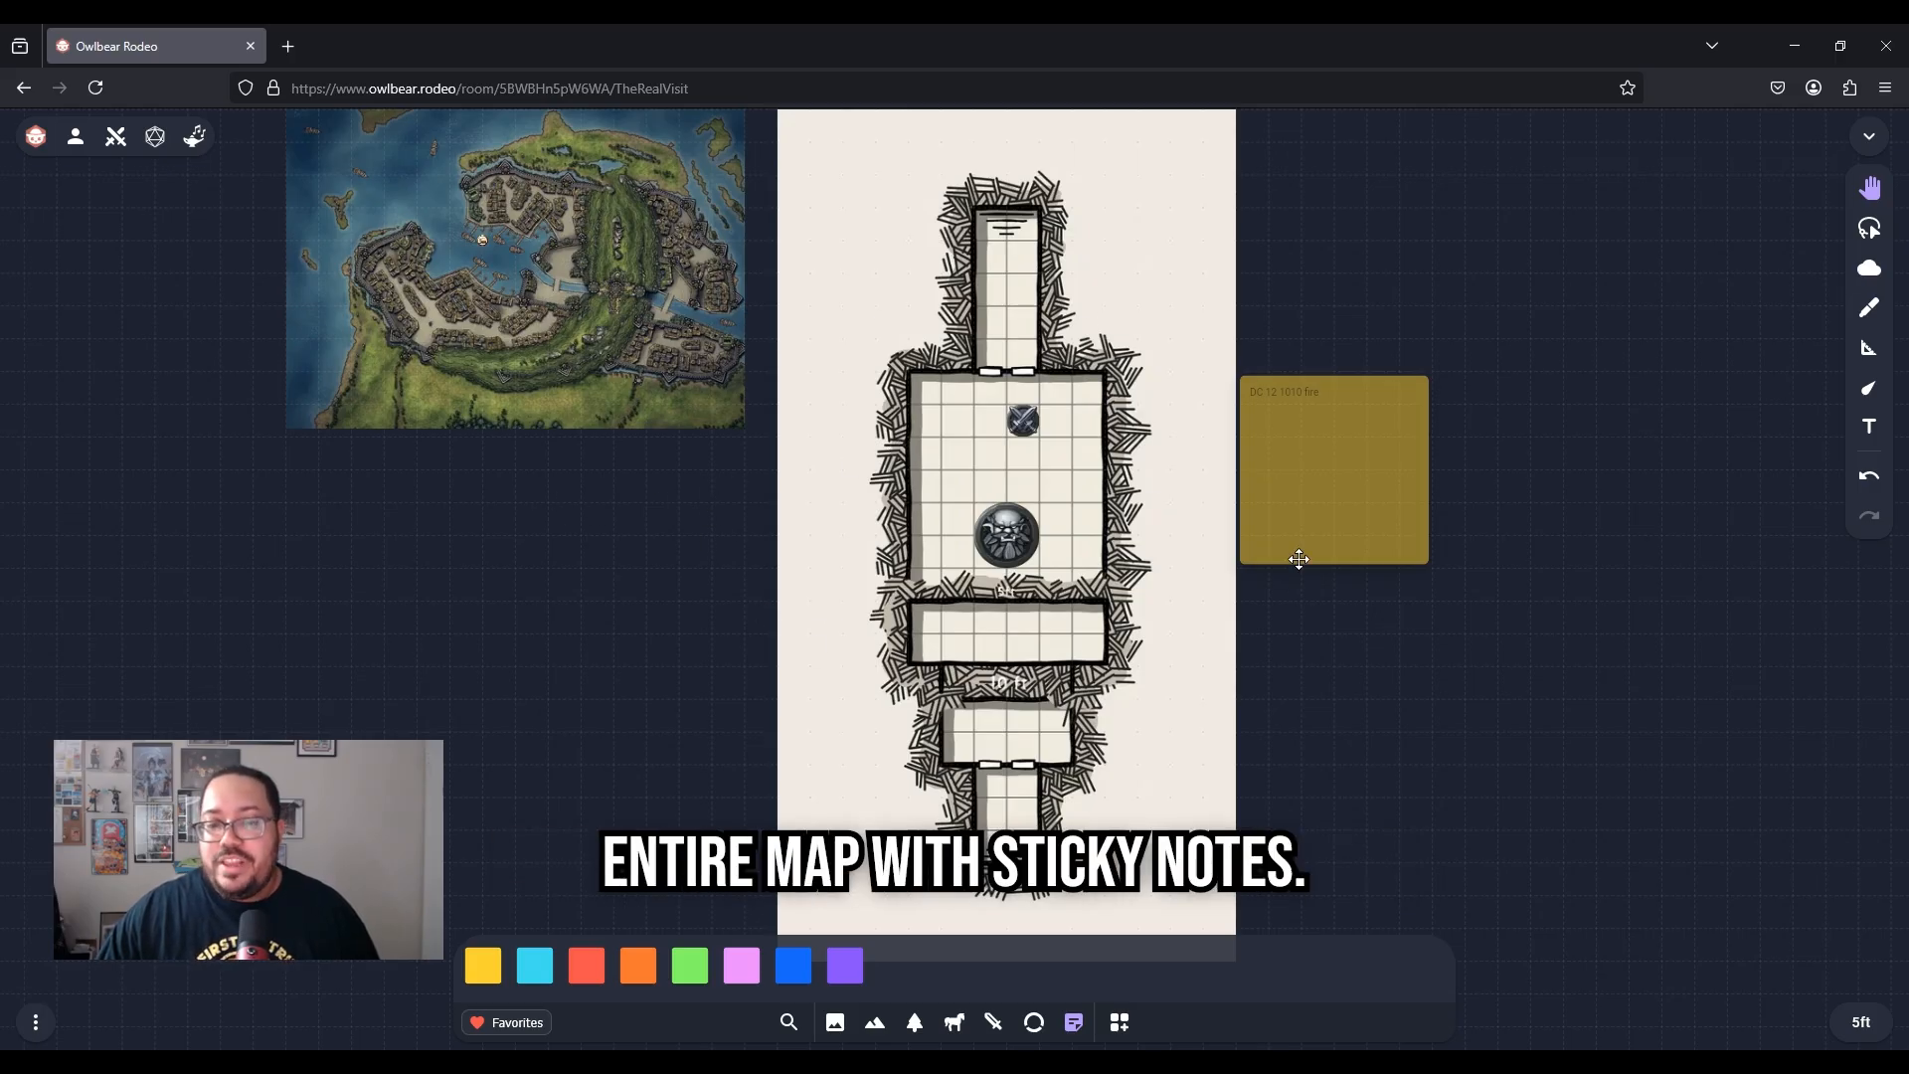
{"action": "left_click", "coordinate": [1314, 403]}
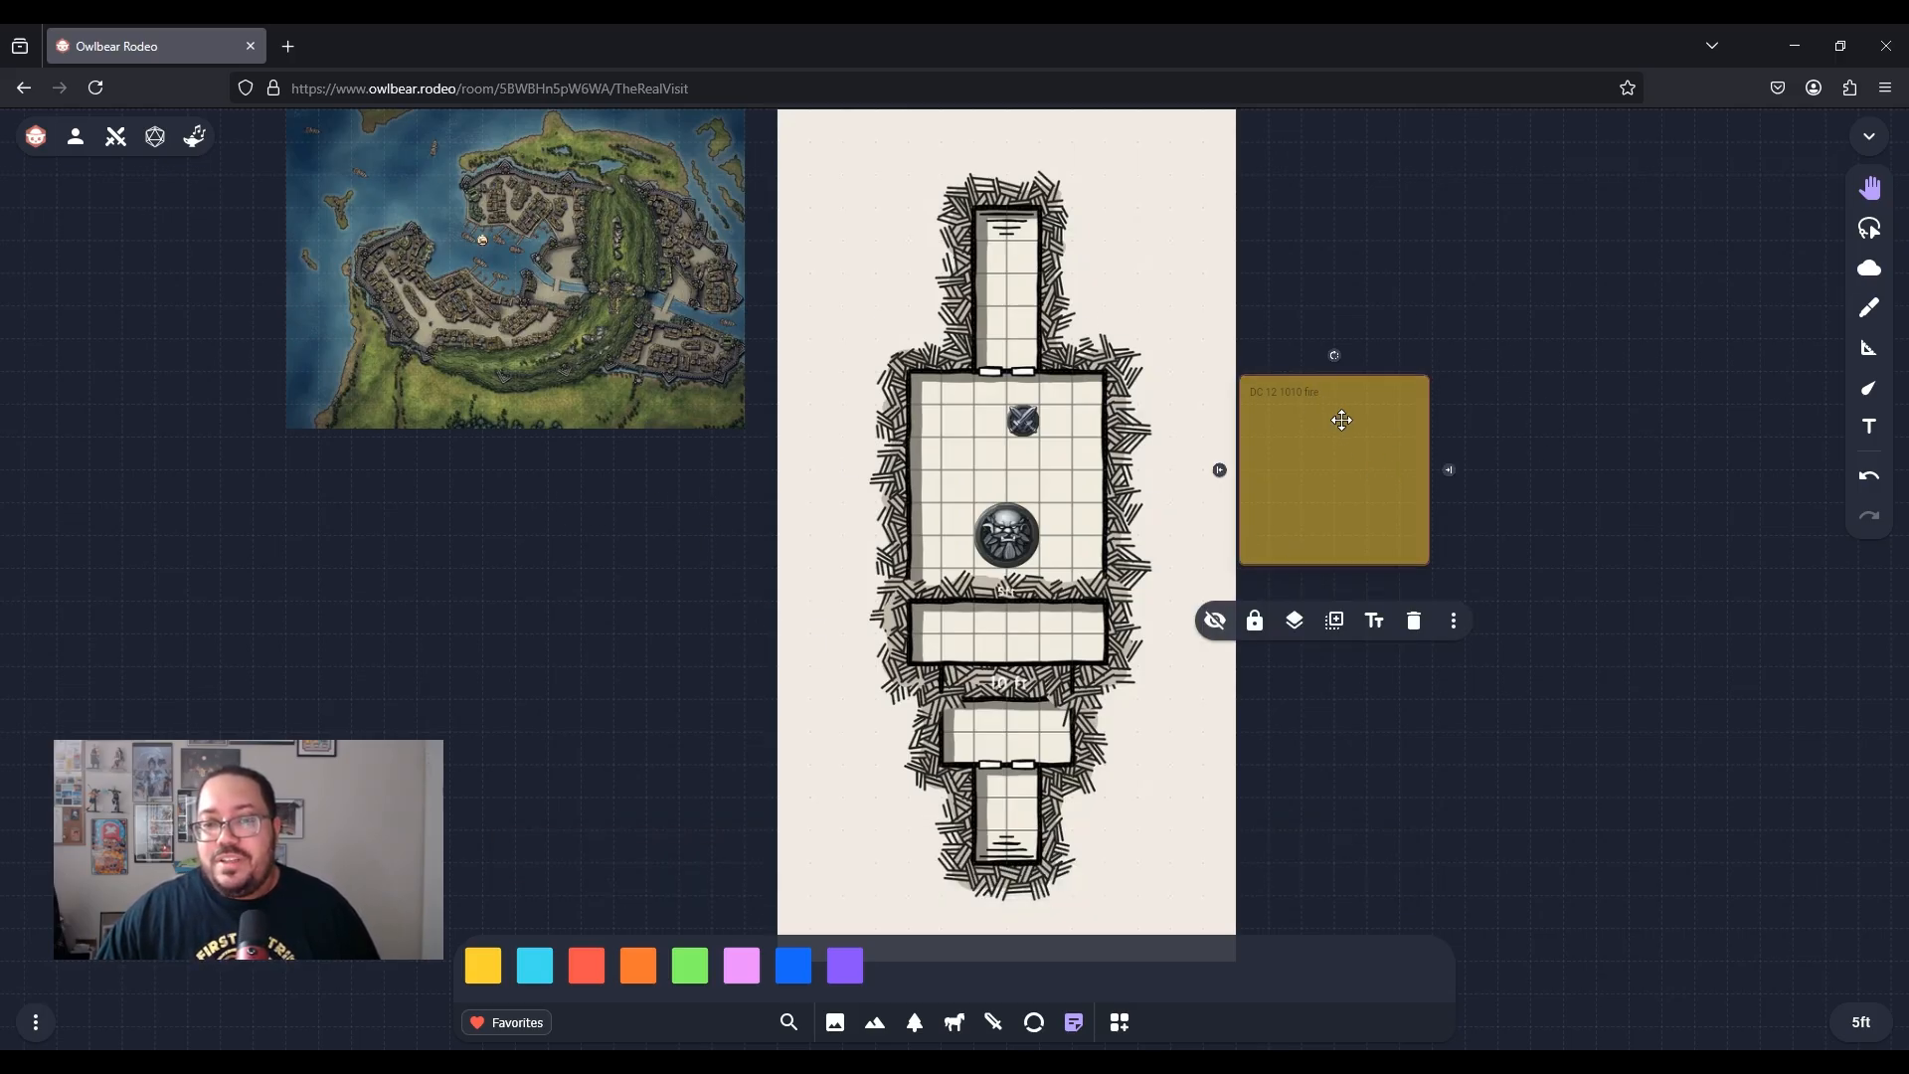
{"action": "left_click", "coordinate": [1374, 621]}
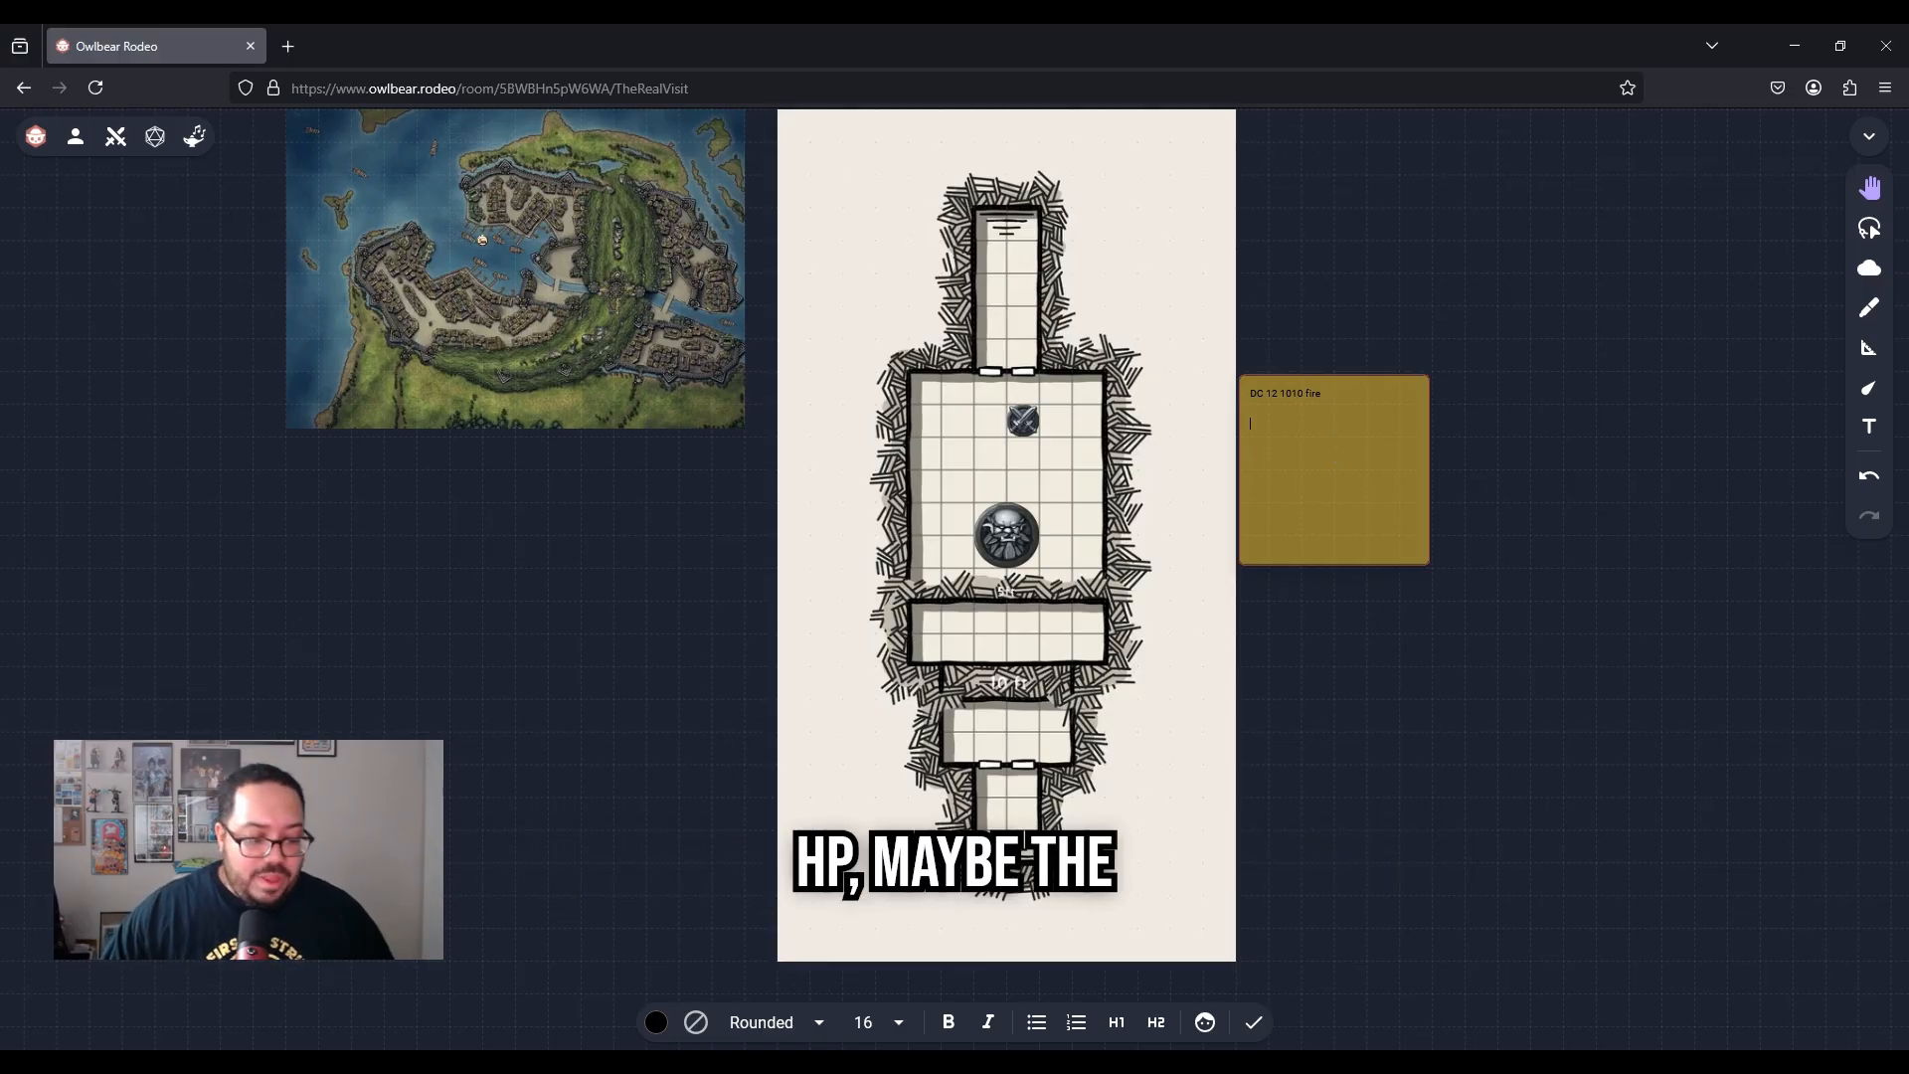
{"action": "type", "text": "Boss Hp"}
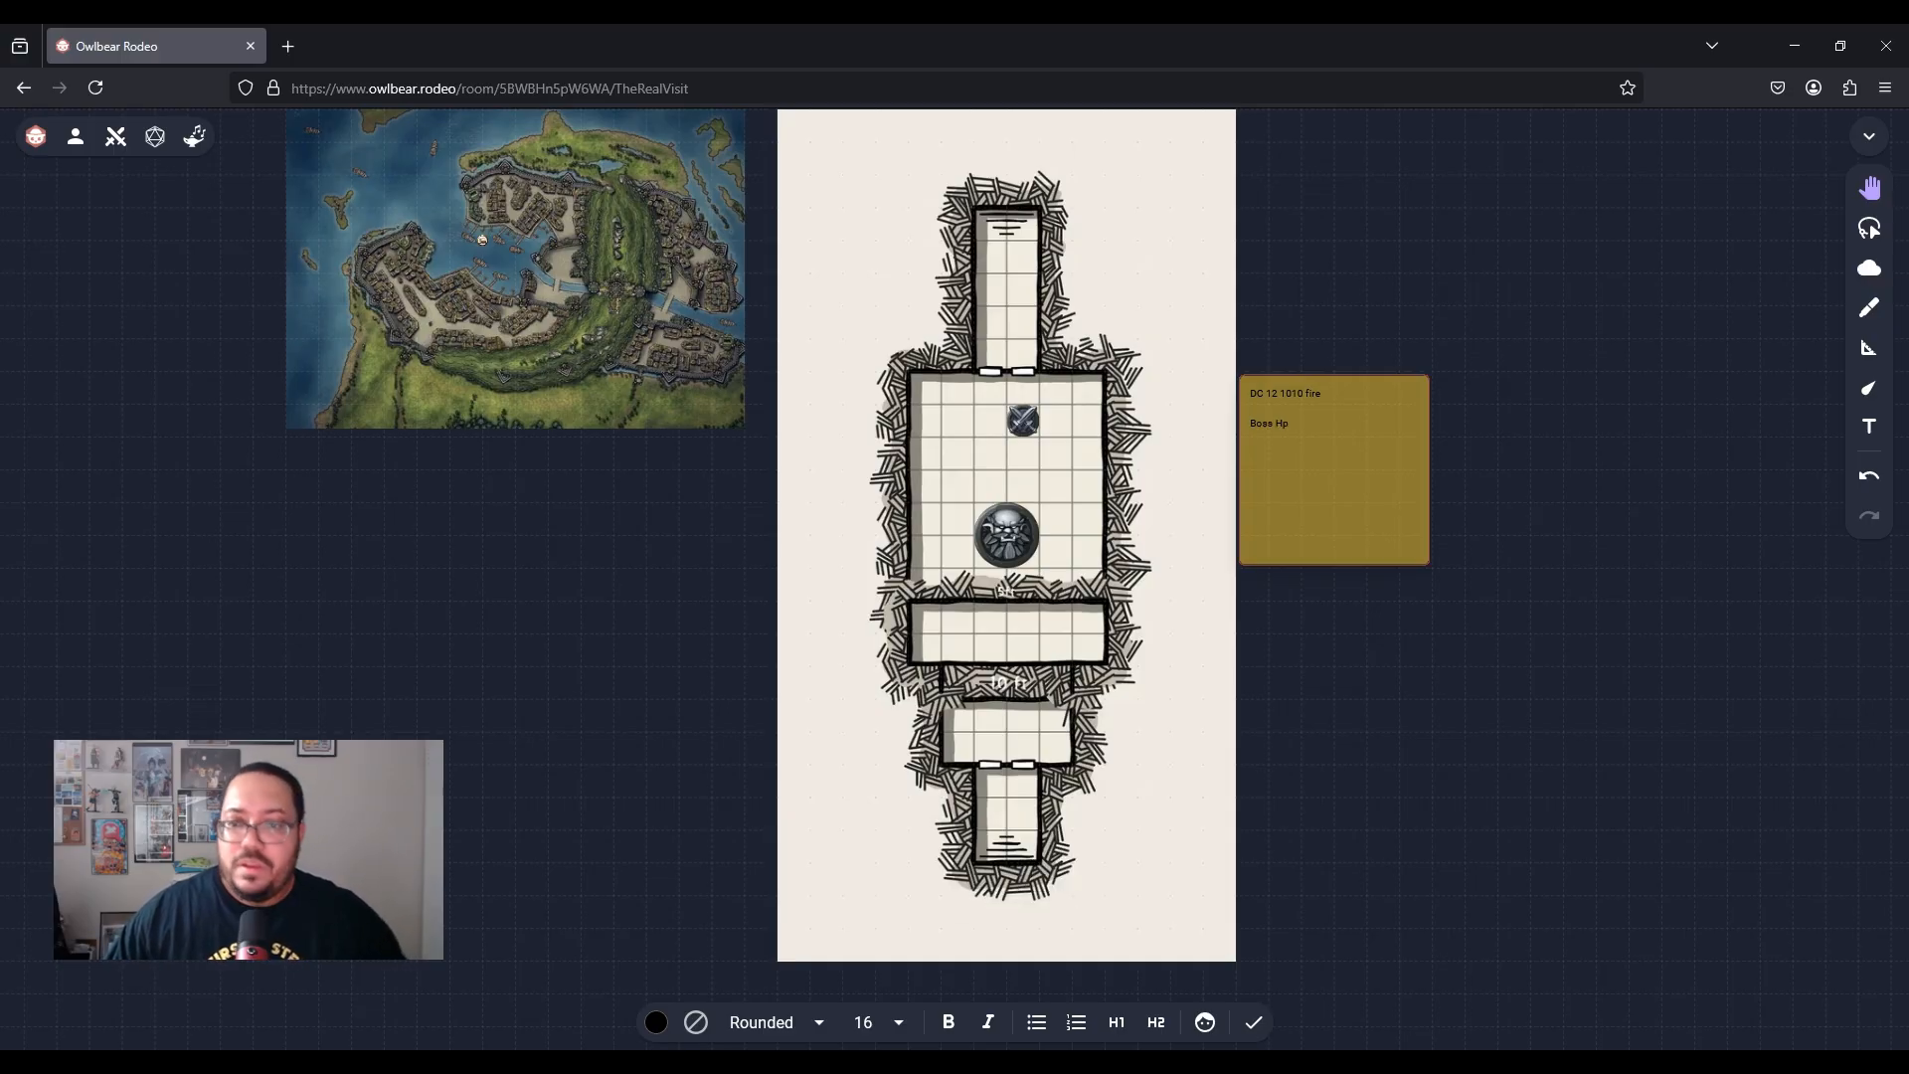
{"action": "type", "text": "20"}
{"action": "left_click", "coordinate": [1529, 491]}
{"action": "scroll", "coordinate": [1445, 511], "scroll_direction": "up", "scroll_amount": 5}
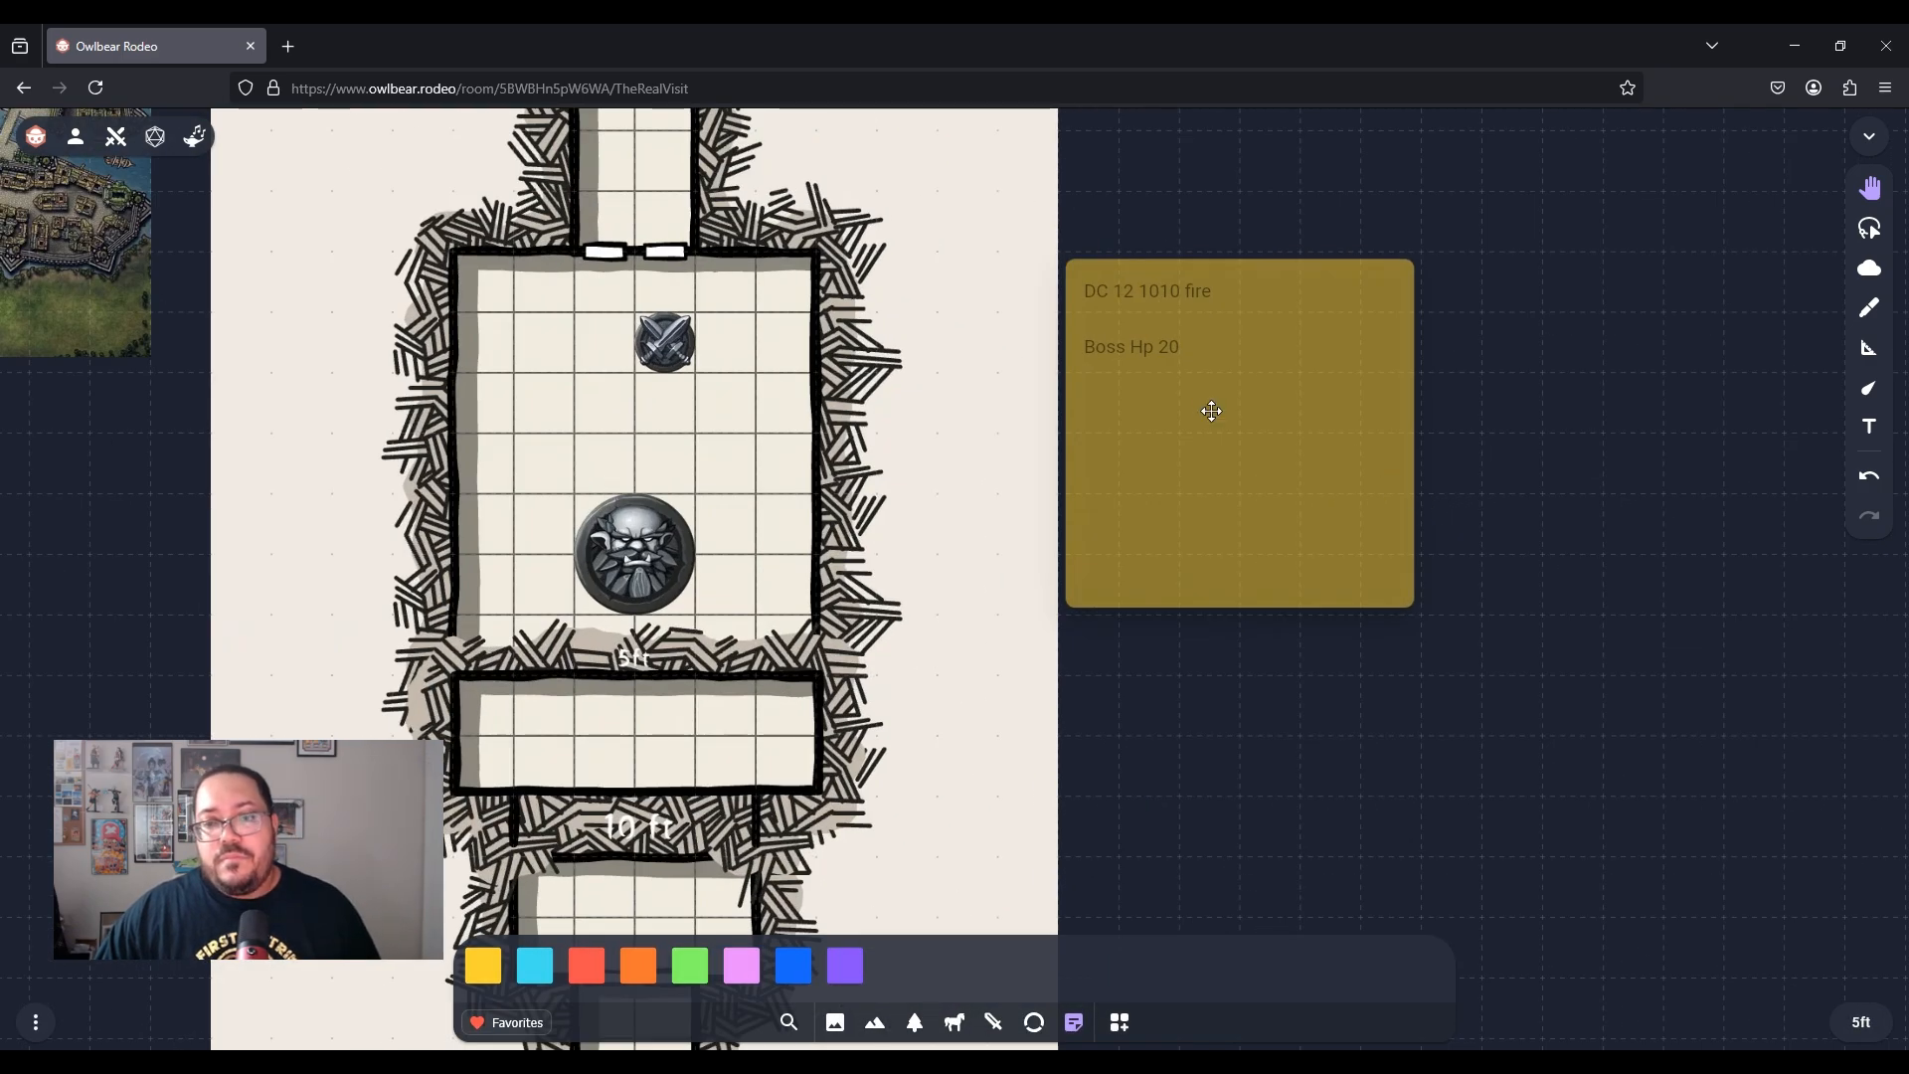
Delete the yellow note beside the dungeon map
{"action": "left_click_drag", "start_coordinate": [900, 469], "coordinate": [1078, 478]}
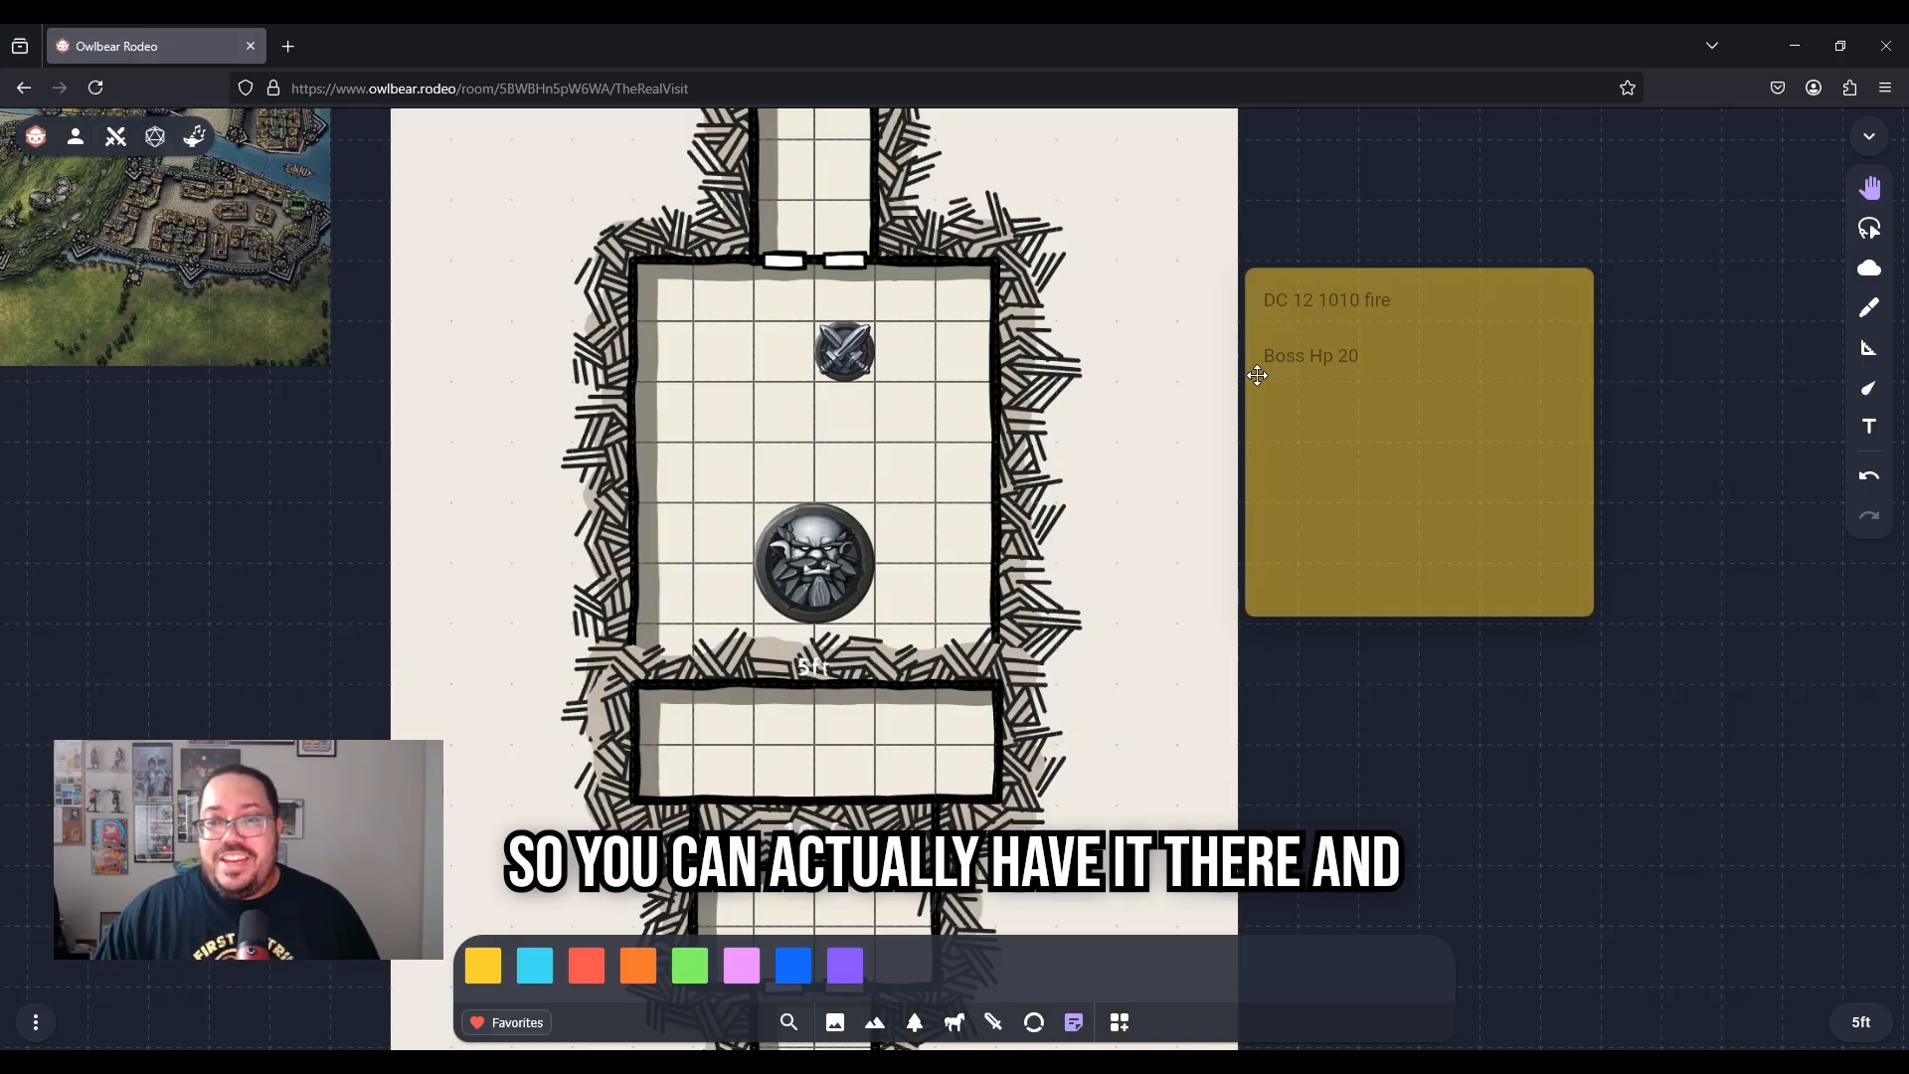
{"action": "left_click", "coordinate": [1348, 344]}
{"action": "left_click", "coordinate": [1094, 430]}
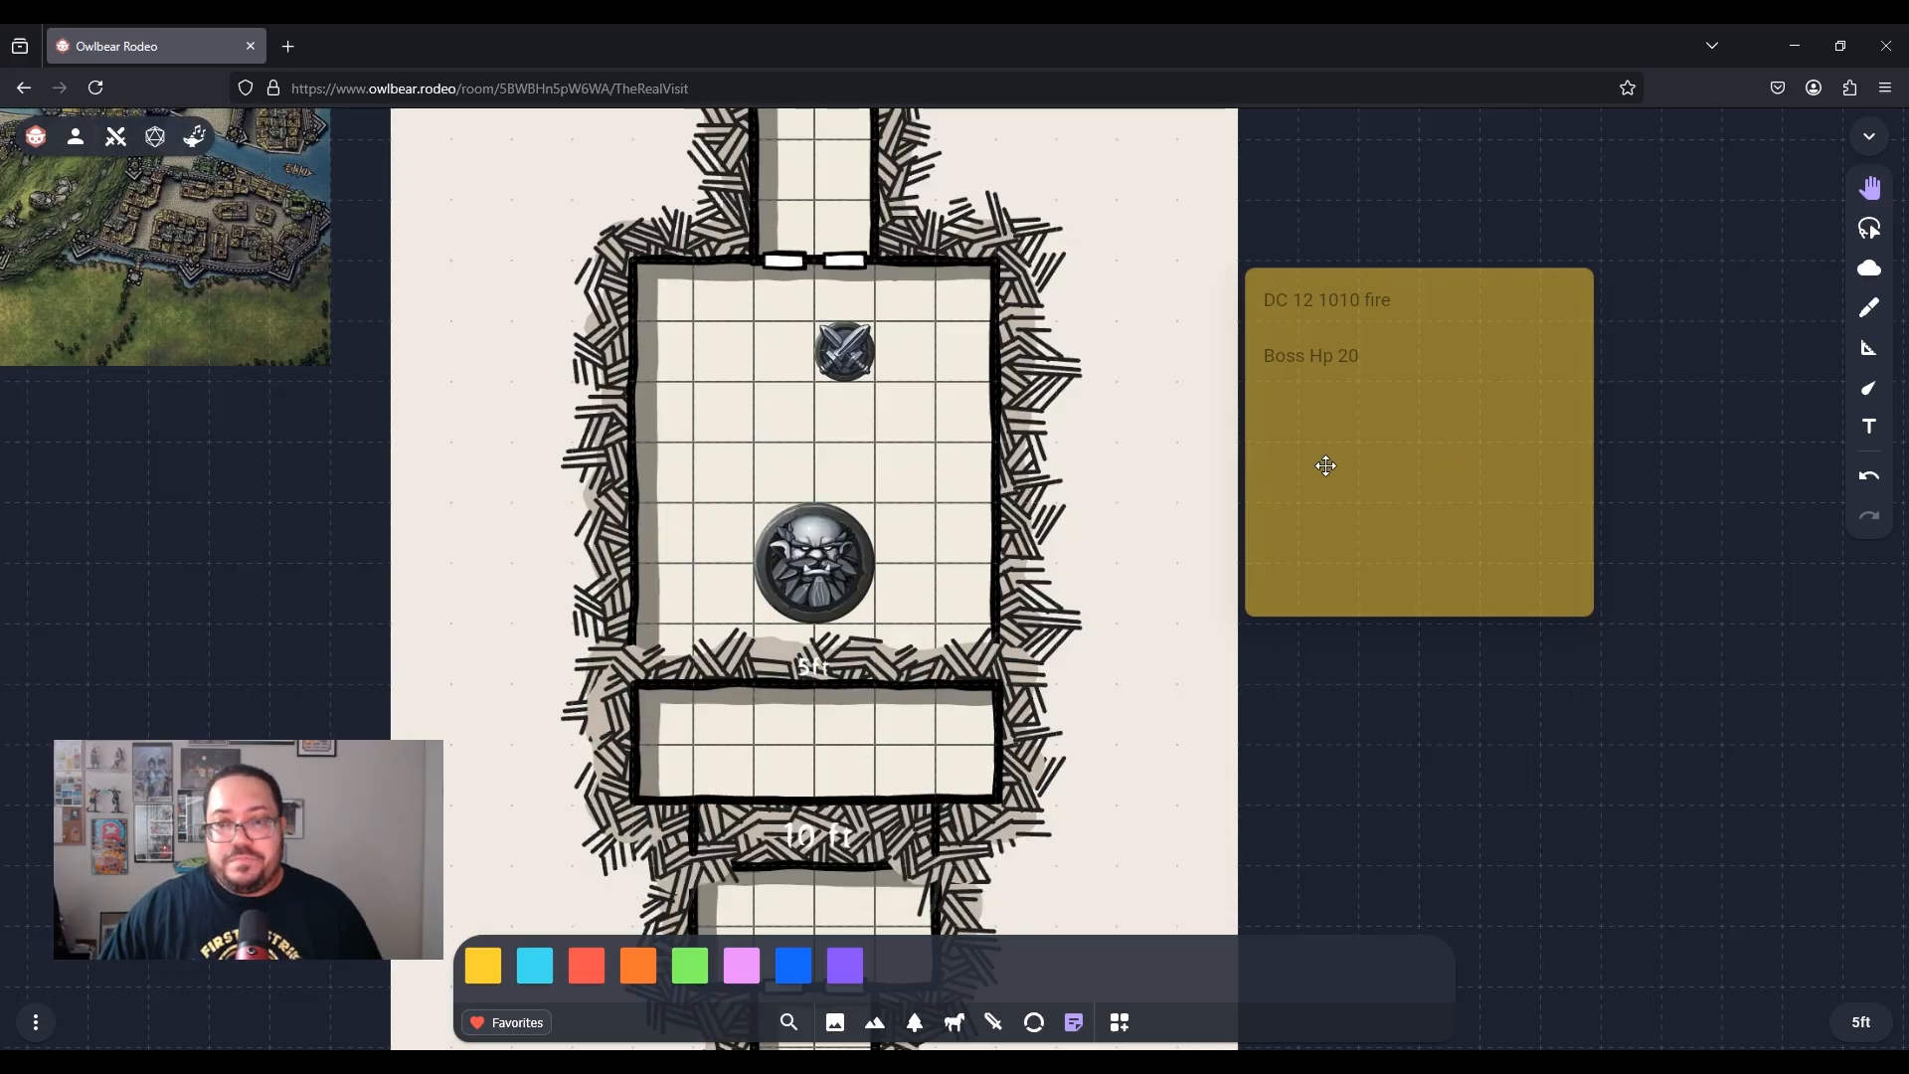
{"action": "scroll", "coordinate": [1196, 434], "scroll_direction": "down", "scroll_amount": 4}
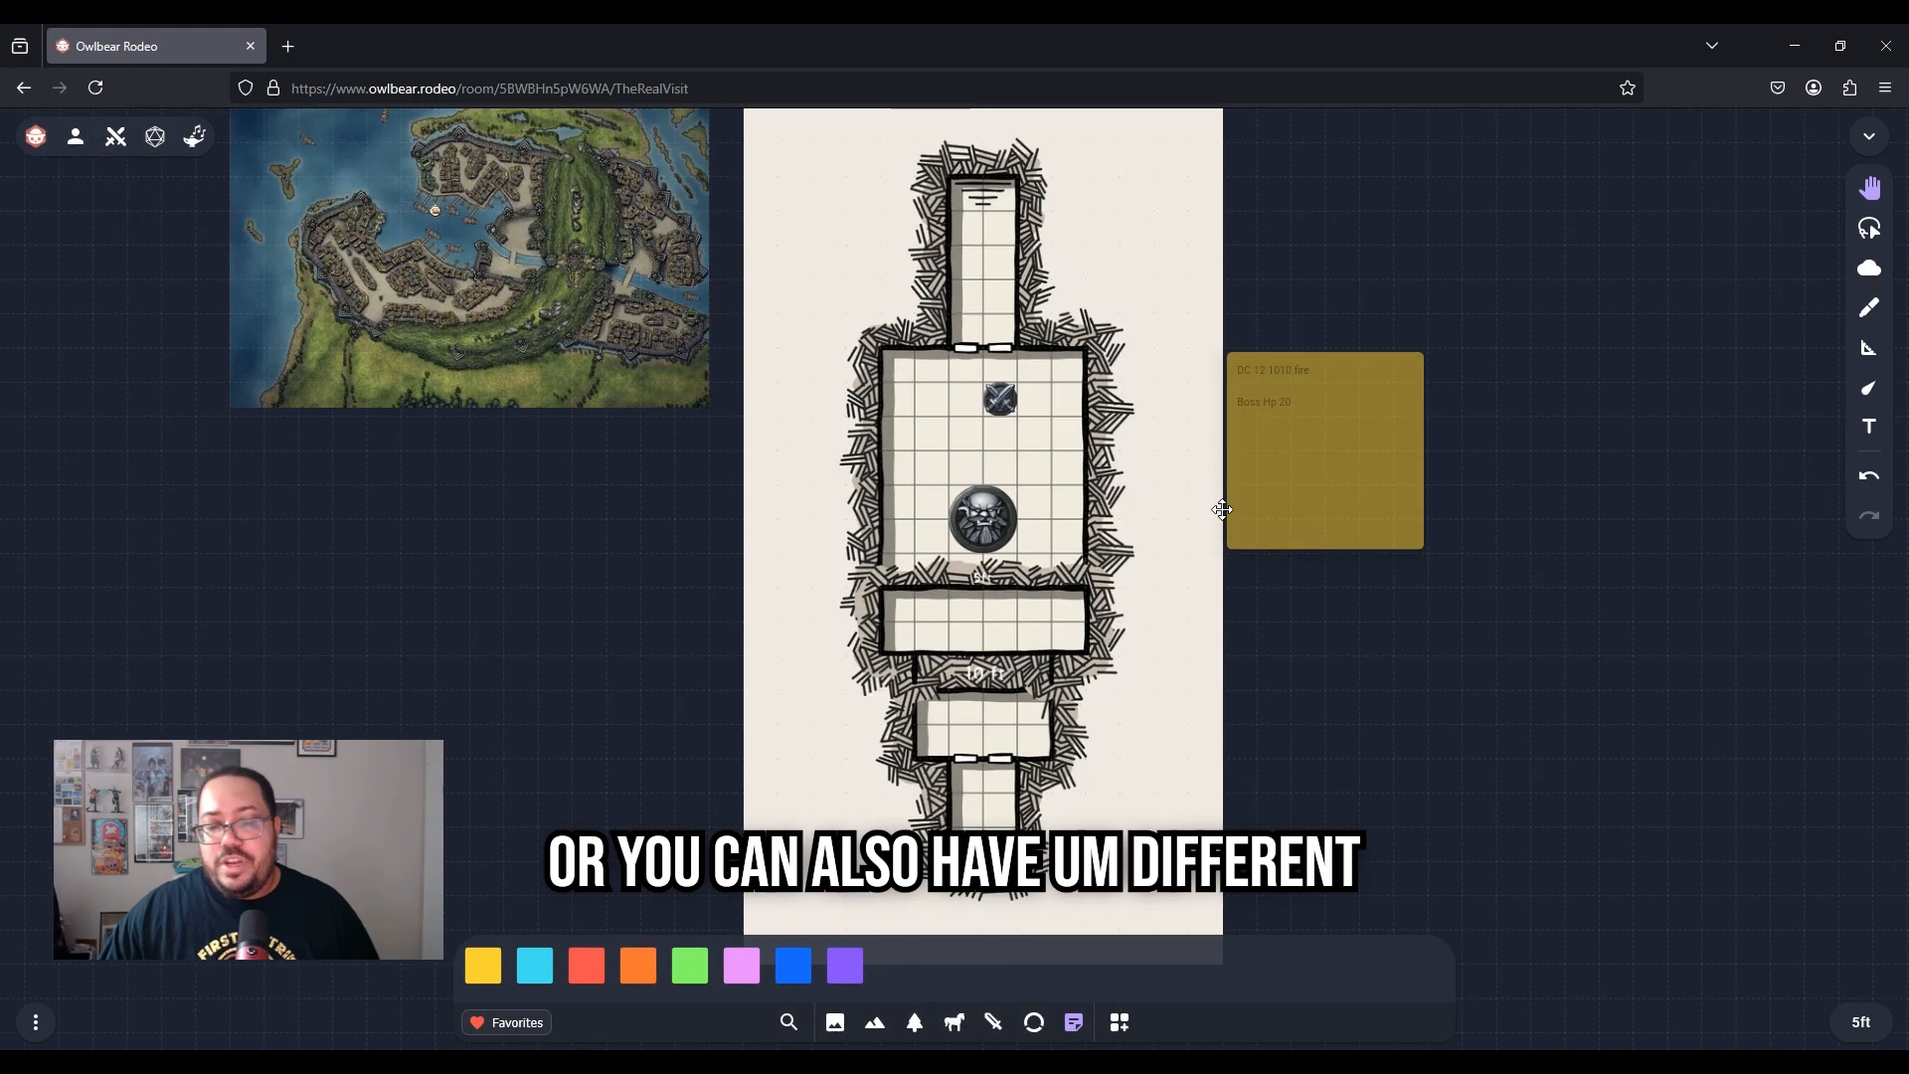
{"action": "scroll", "coordinate": [1233, 463], "scroll_direction": "up", "scroll_amount": 1}
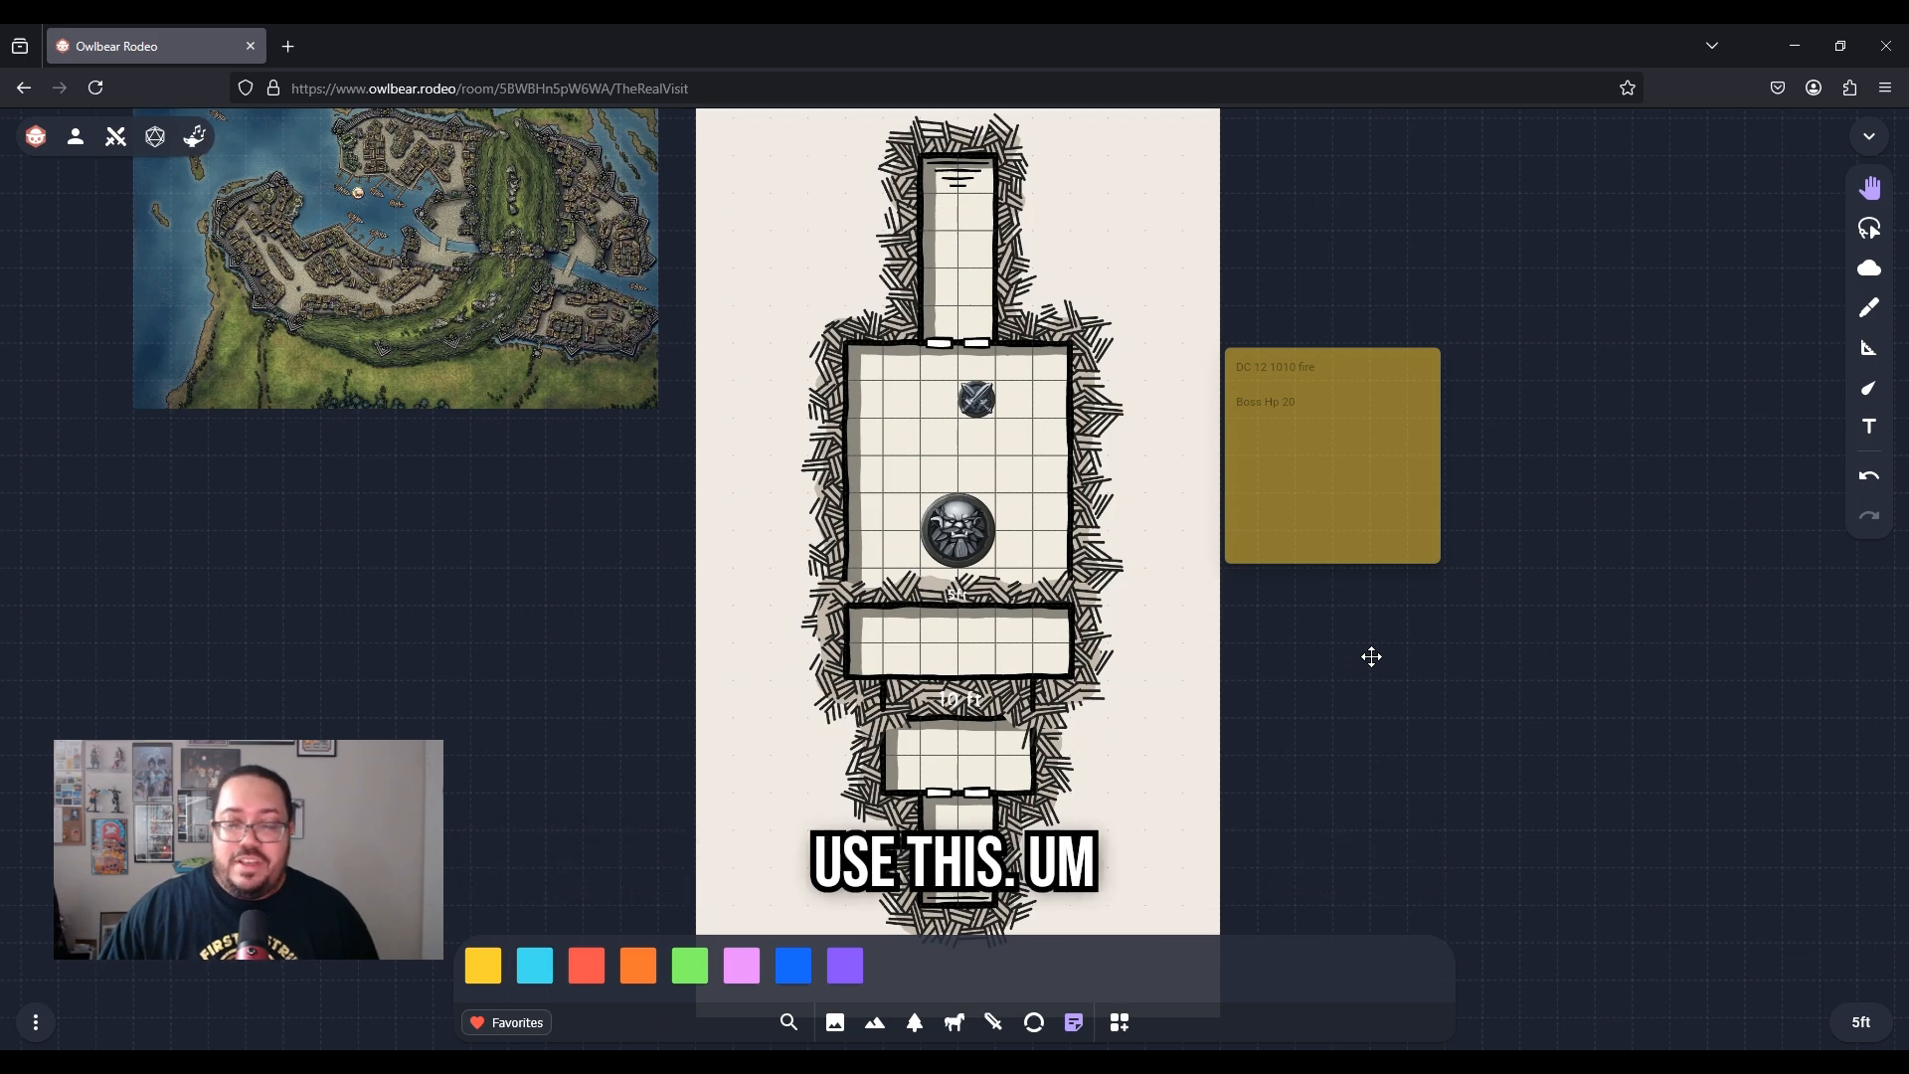
{"action": "left_click", "coordinate": [1323, 537]}
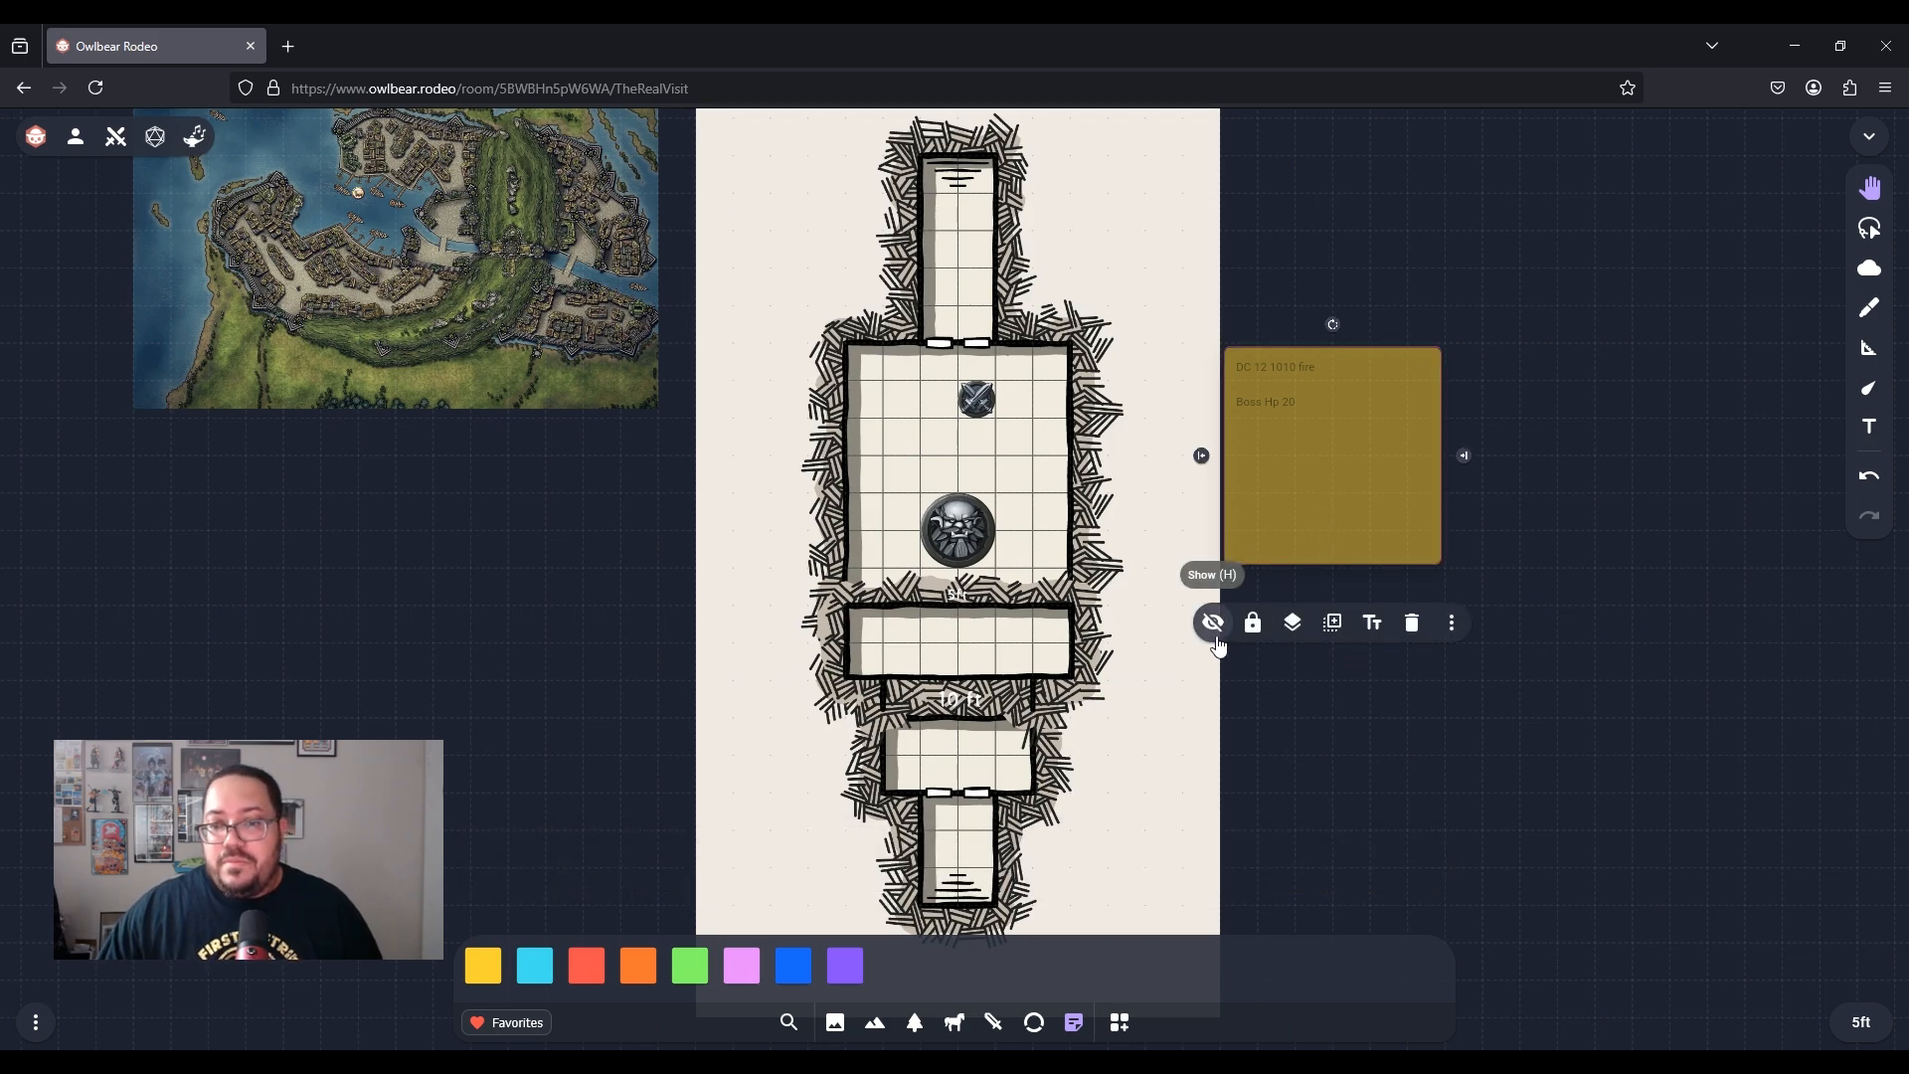
{"action": "left_click", "coordinate": [1412, 623]}
{"action": "scroll", "coordinate": [1302, 605], "scroll_direction": "down", "scroll_amount": 1}
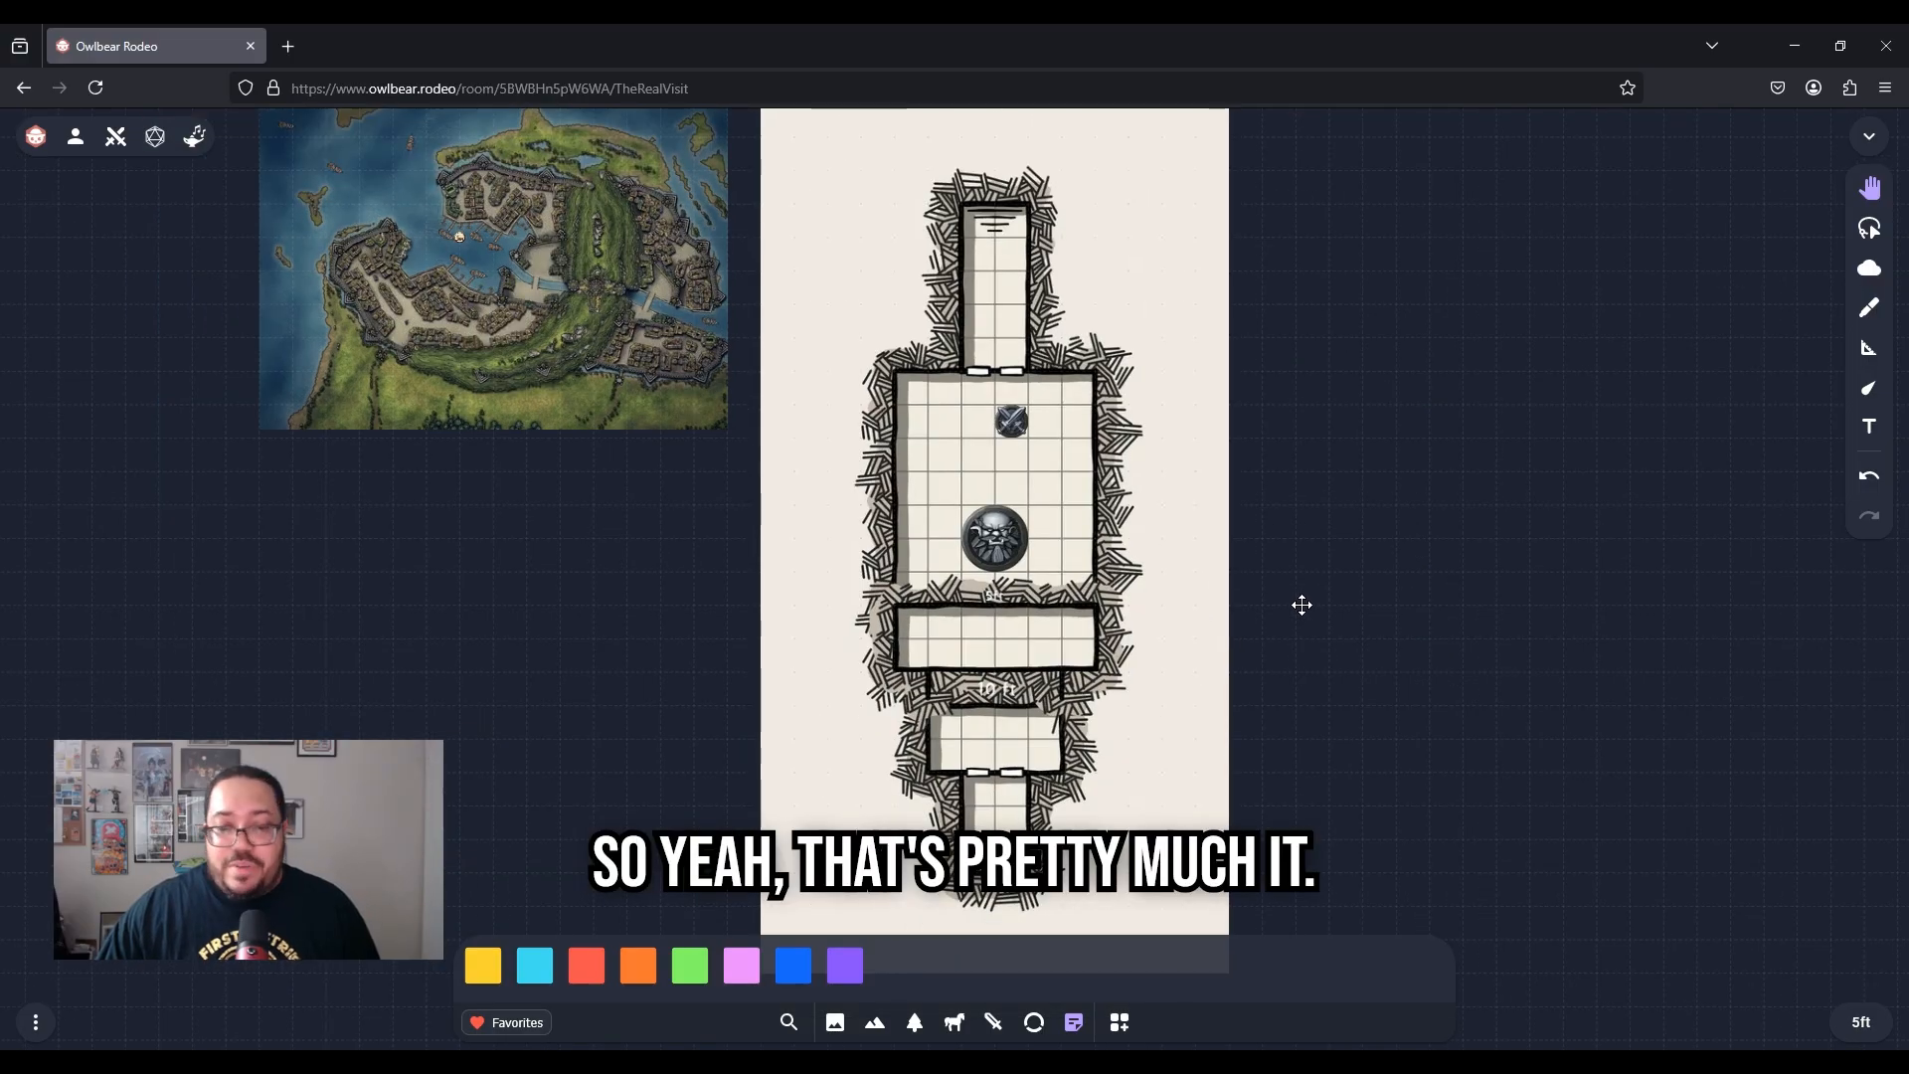
{"action": "scroll", "coordinate": [1302, 604], "scroll_direction": "down", "scroll_amount": 1}
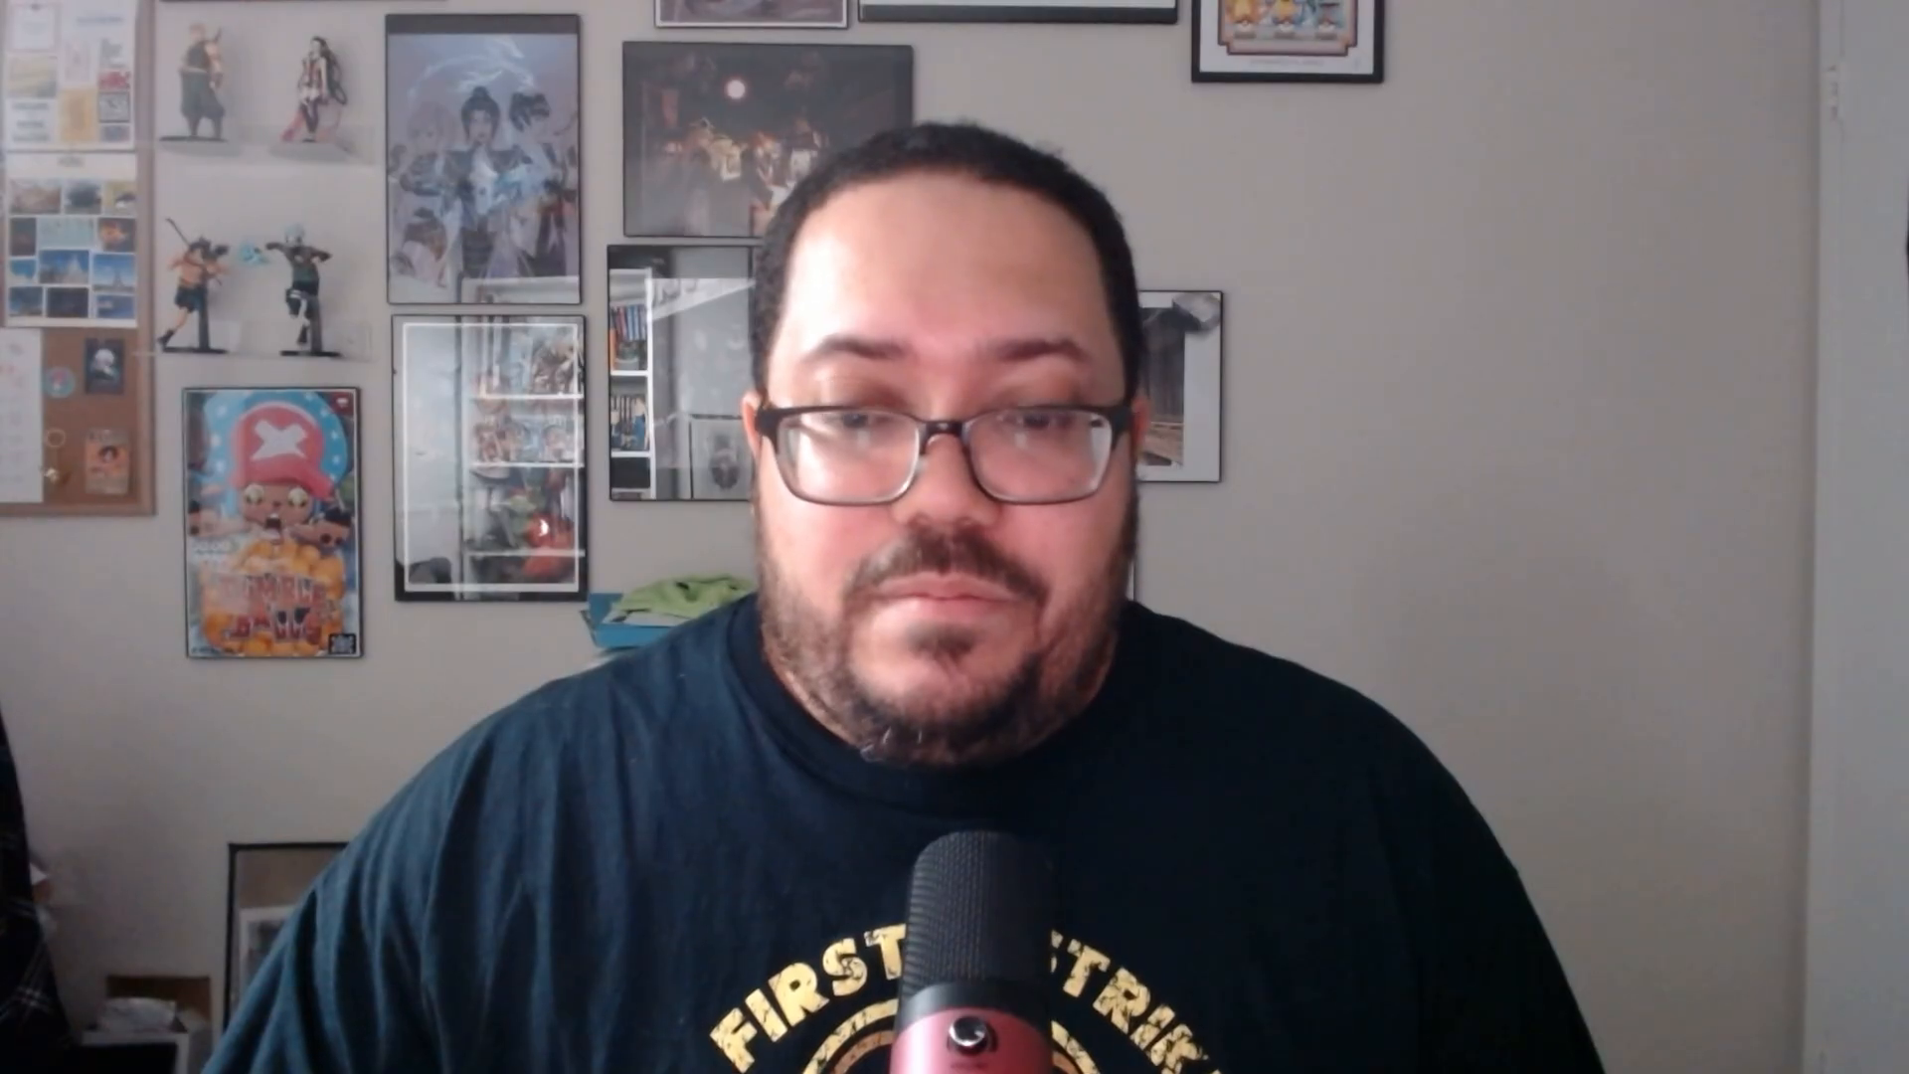